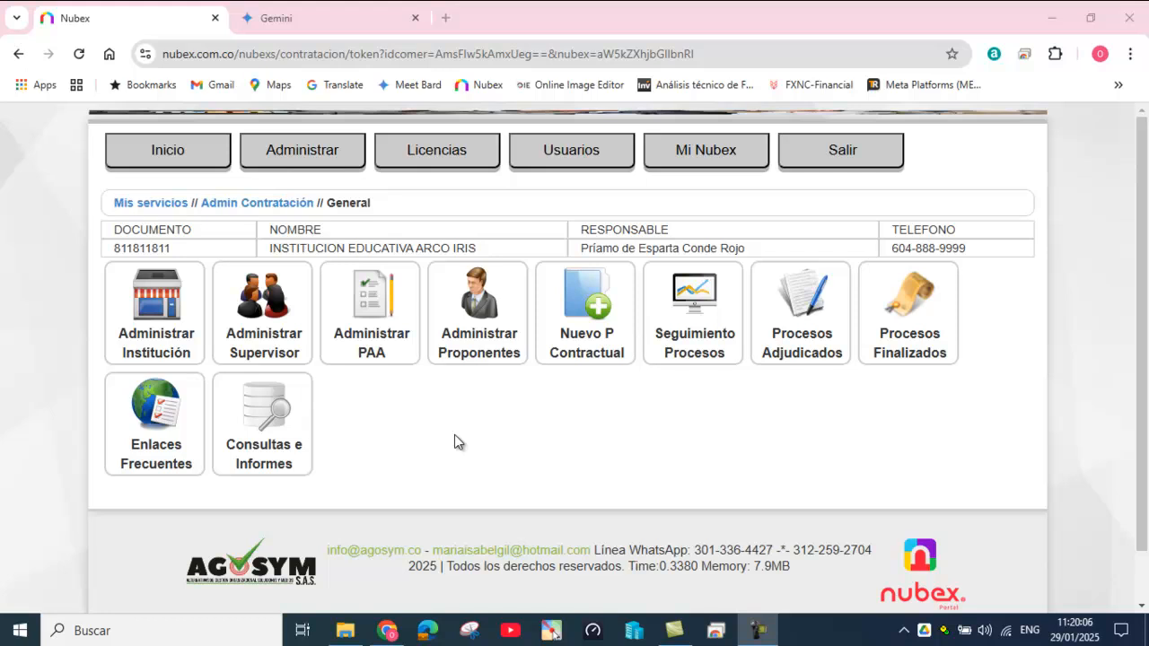
# Step: Open the Administrar PAA list of 2025 records, peek at a new-record form, and return to the list
pyautogui.click(369, 317)
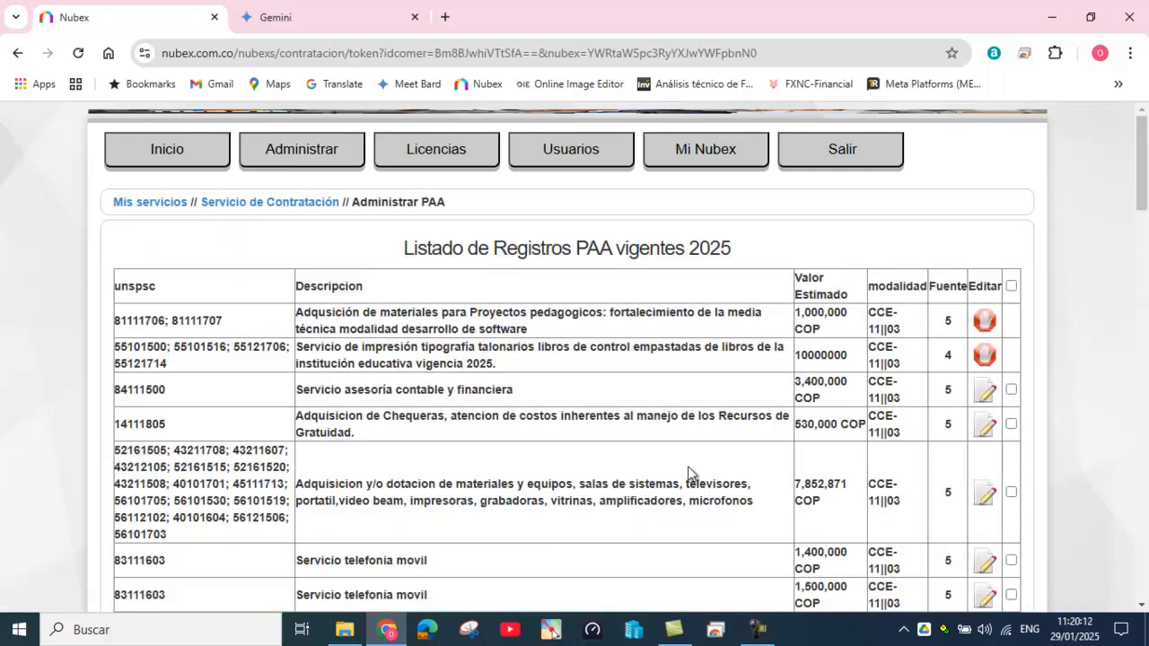
pyautogui.scroll(-3, 688, 466)
pyautogui.scroll(-15, 688, 466)
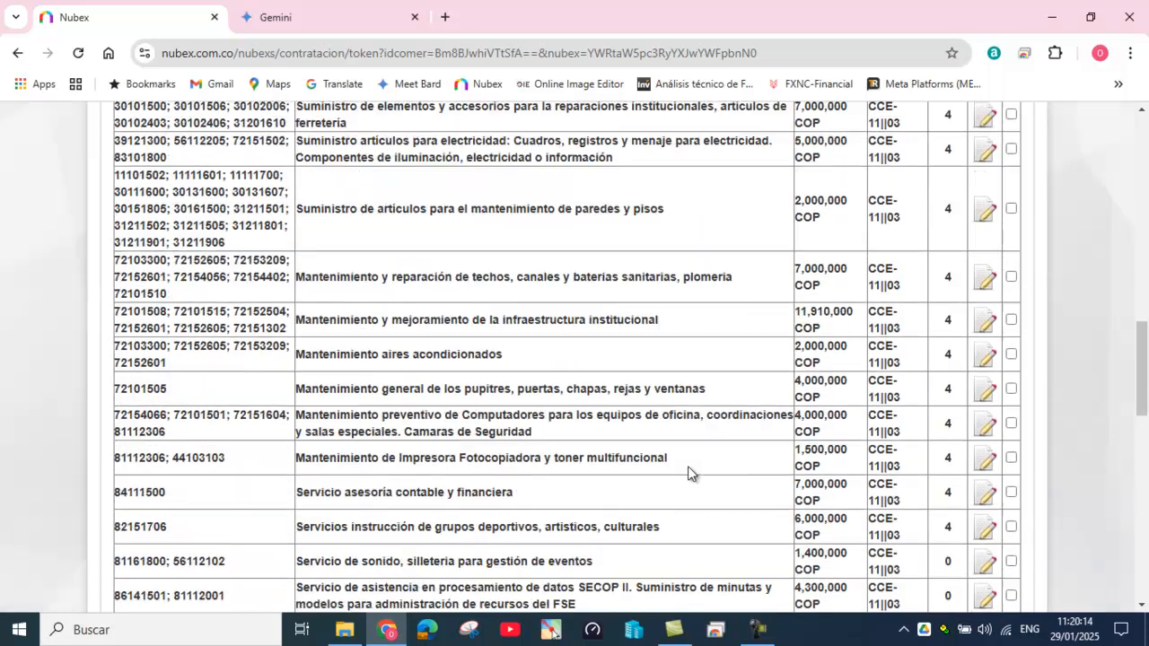
pyautogui.scroll(-7, 688, 473)
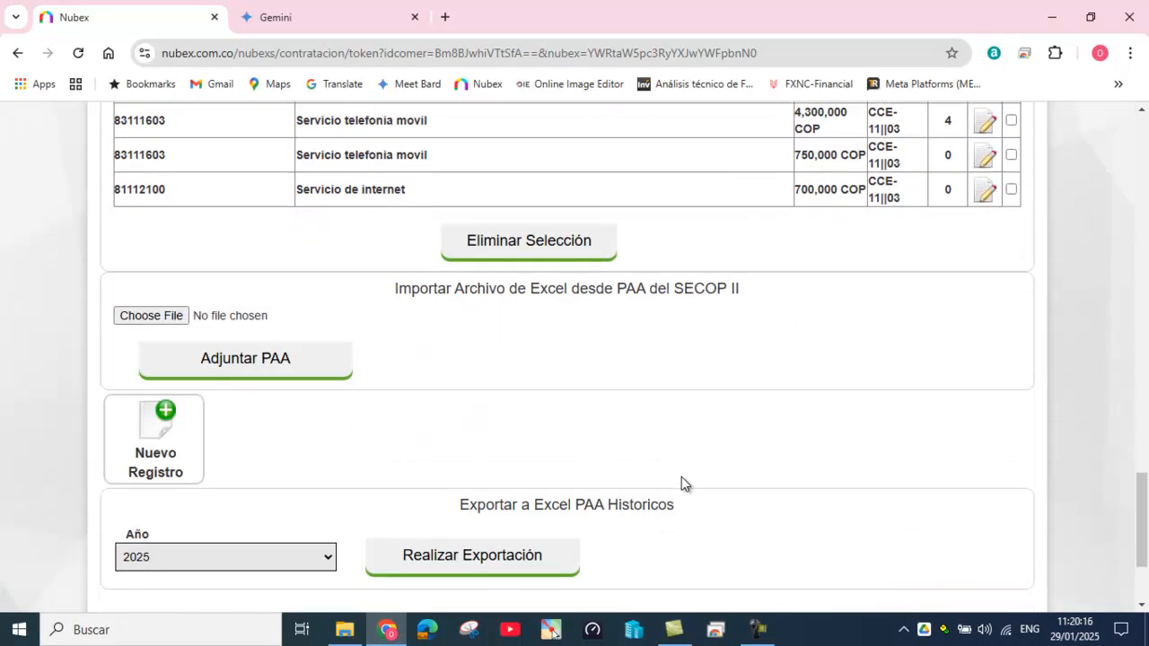
pyautogui.click(149, 426)
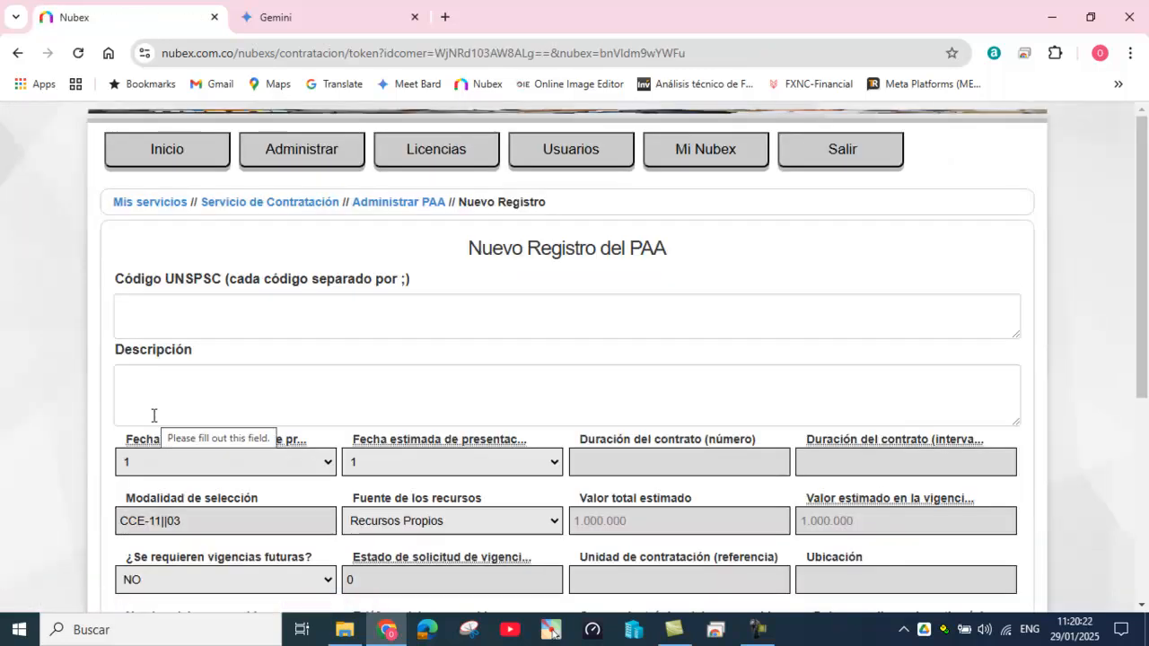
pyautogui.click(390, 203)
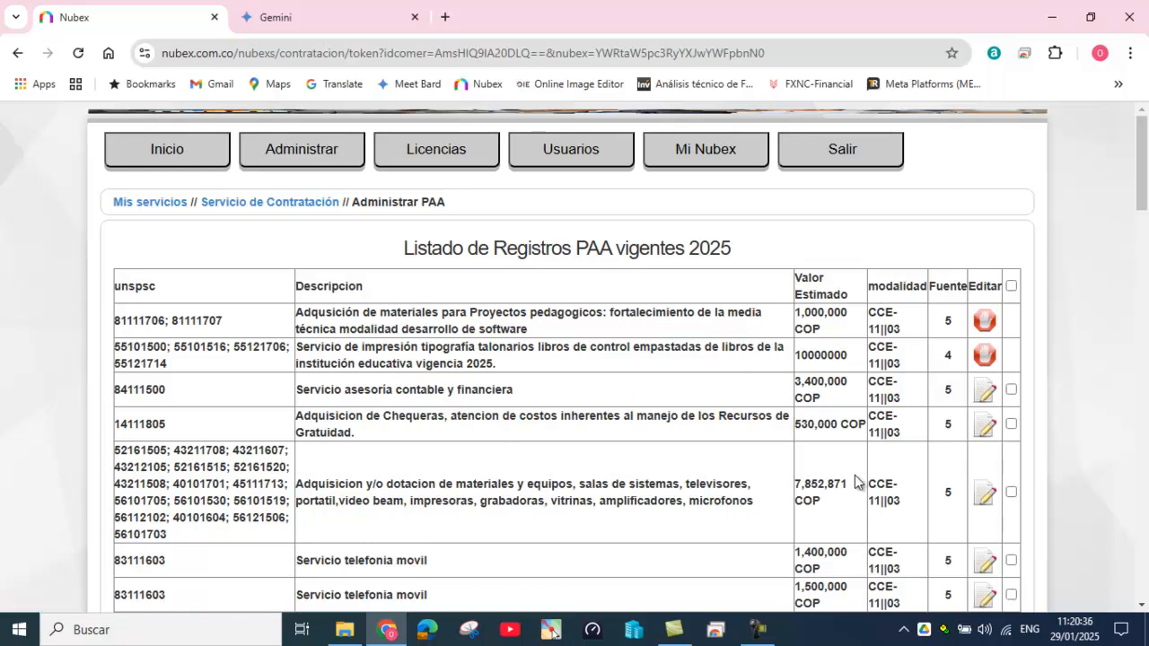
pyautogui.click(984, 428)
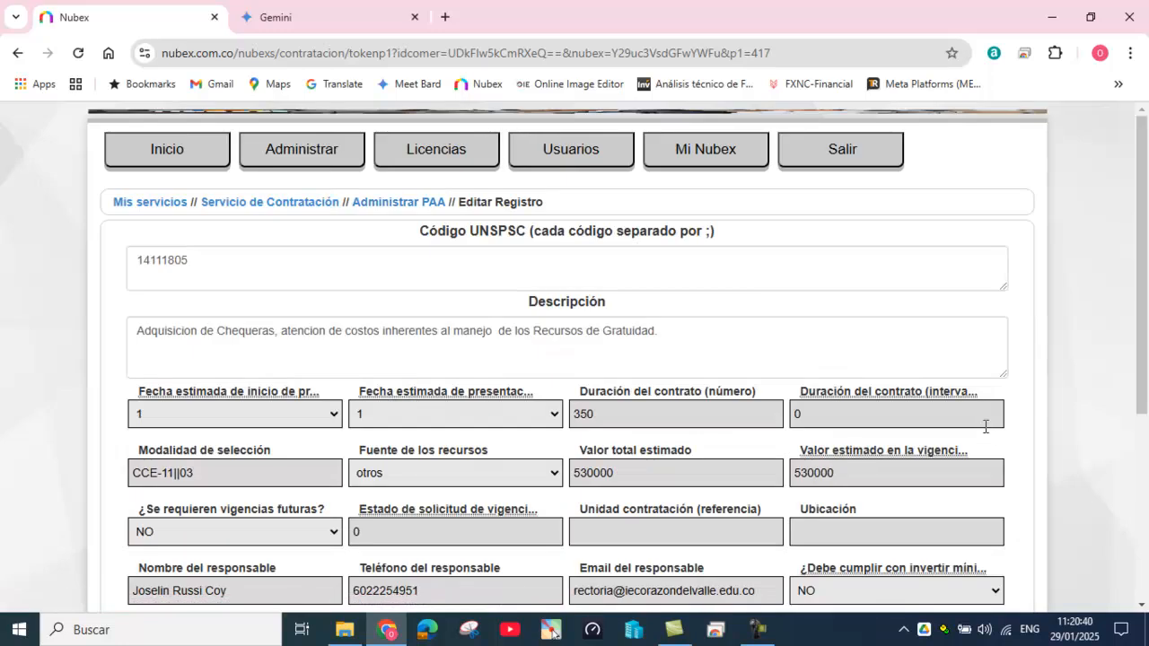
pyautogui.scroll(-2, 826, 355)
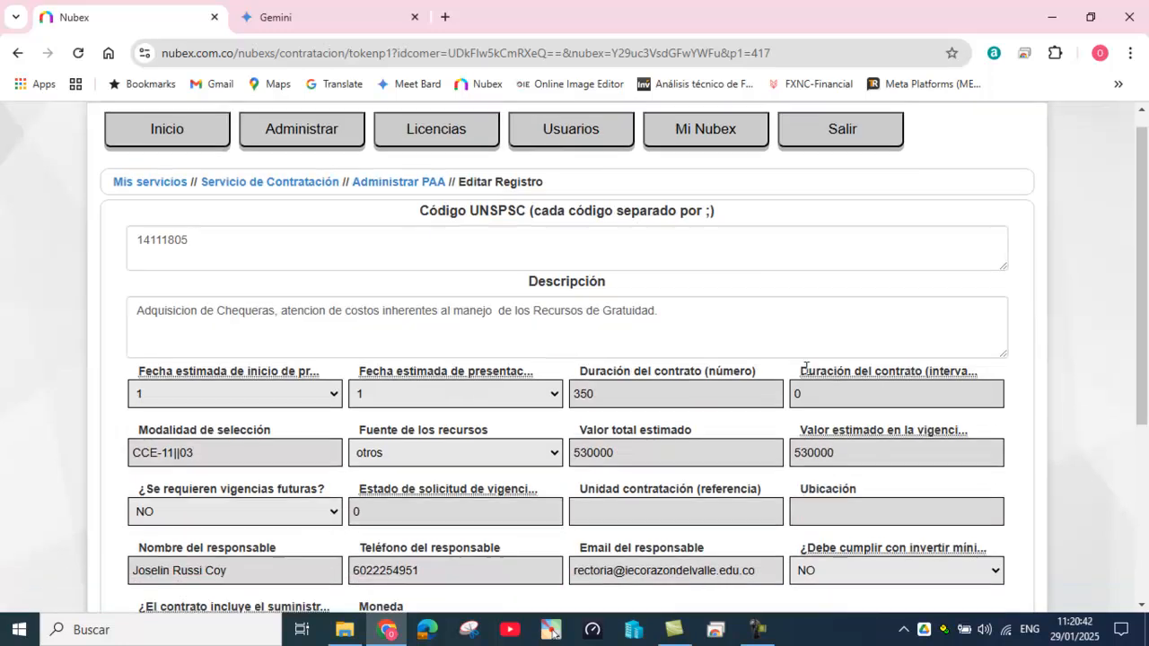
pyautogui.doubleClick(633, 306)
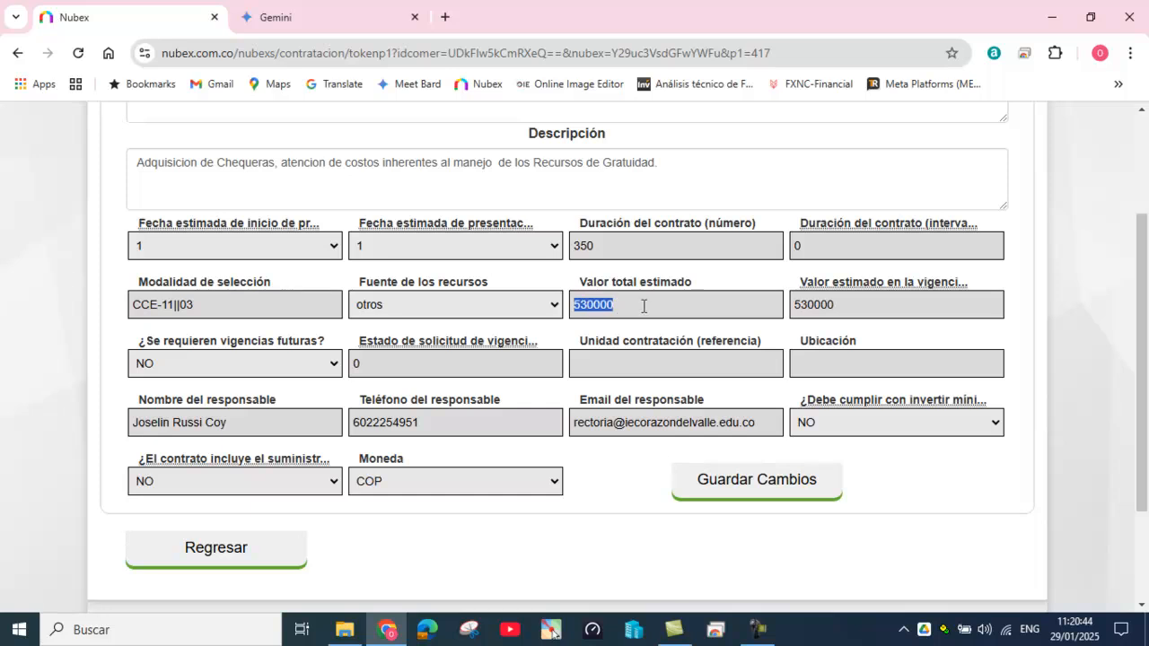
pyautogui.click(238, 559)
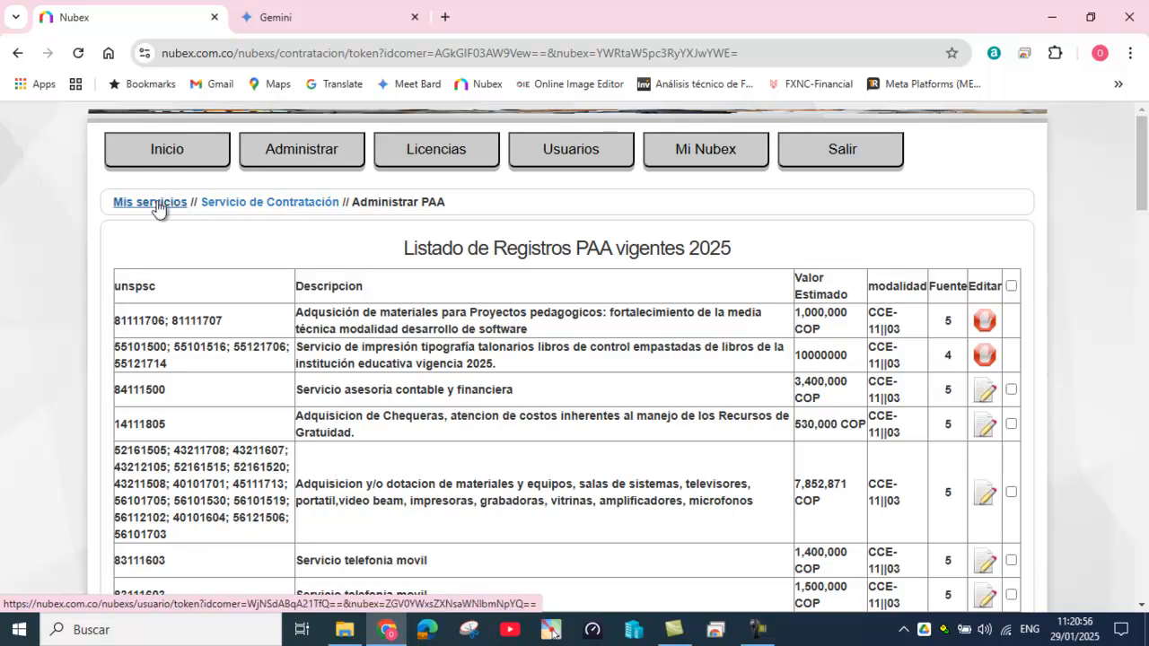
# Step: Return to the Servicio de Contratación overview and minimise the browser window
pyautogui.click(250, 205)
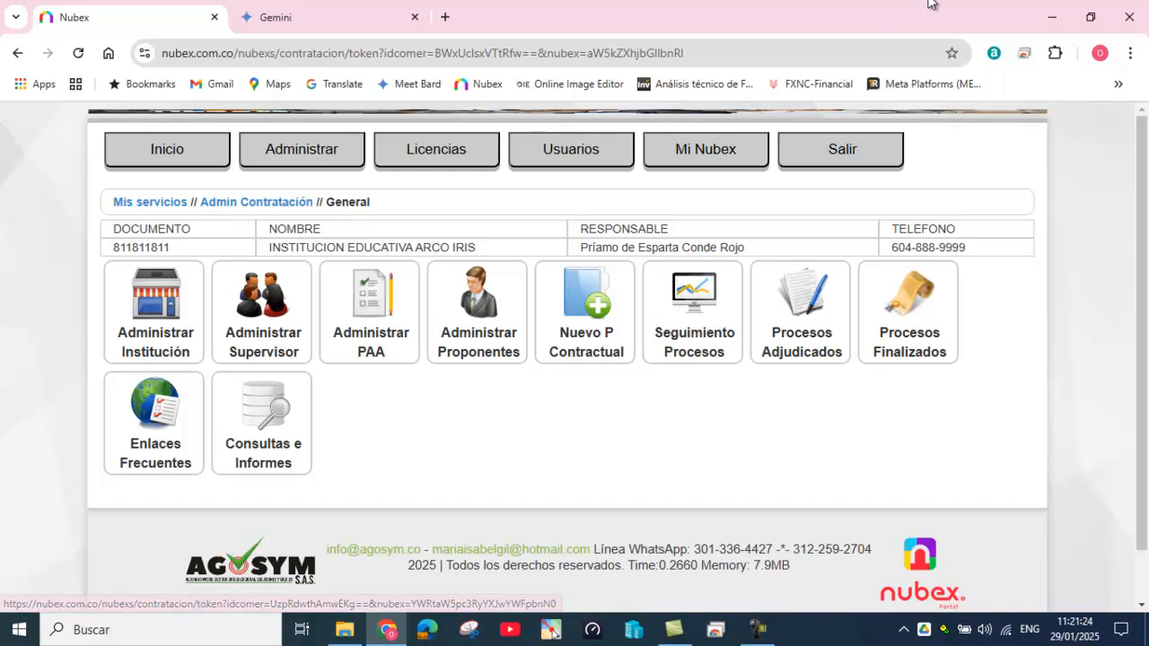
pyautogui.click(1053, 18)
# Step: Review the ink items in the detalles_tecnicos_Prueba_Agosym_2025 workbook, then return to Nubex
pyautogui.click(473, 200)
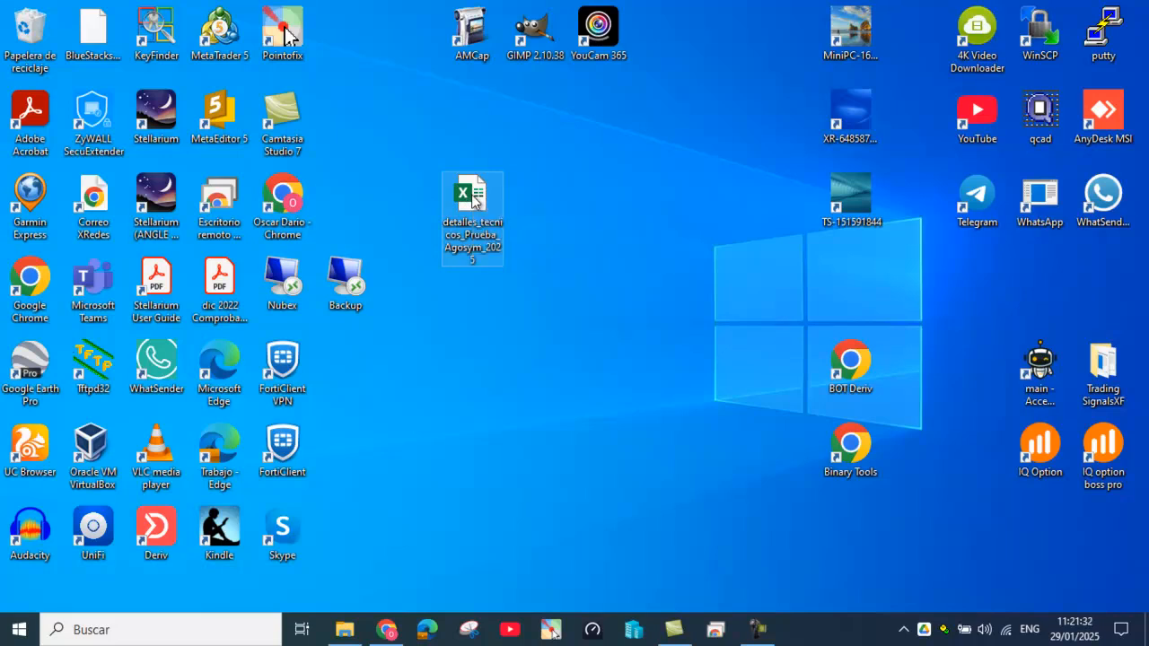
pyautogui.doubleClick(473, 199)
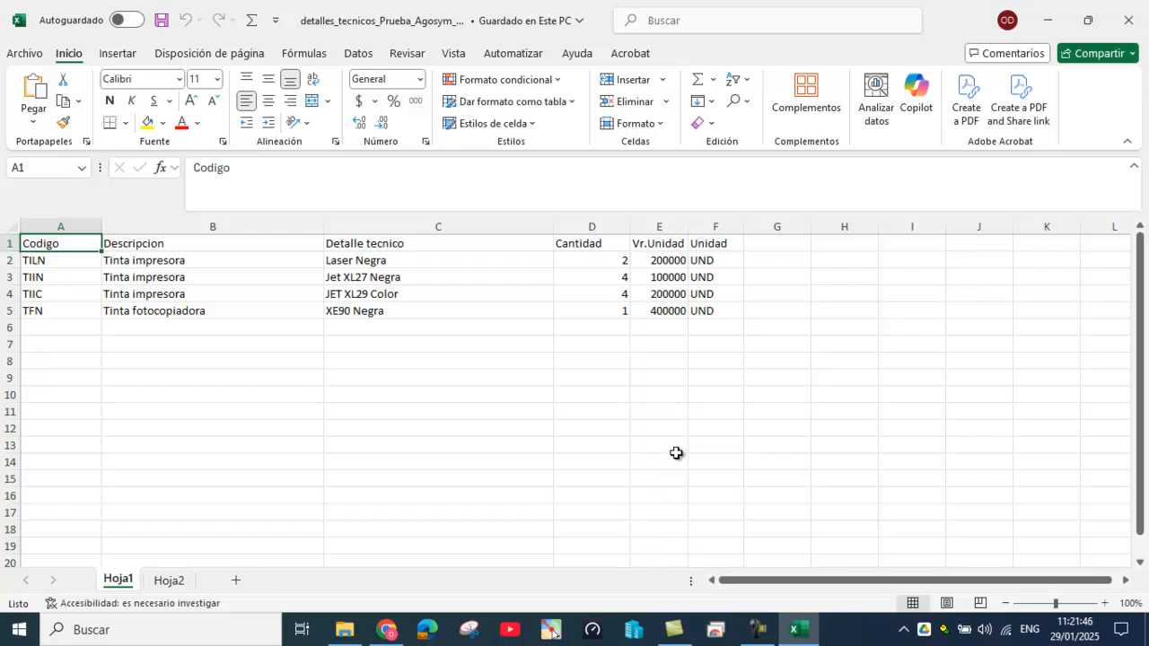
pyautogui.click(389, 631)
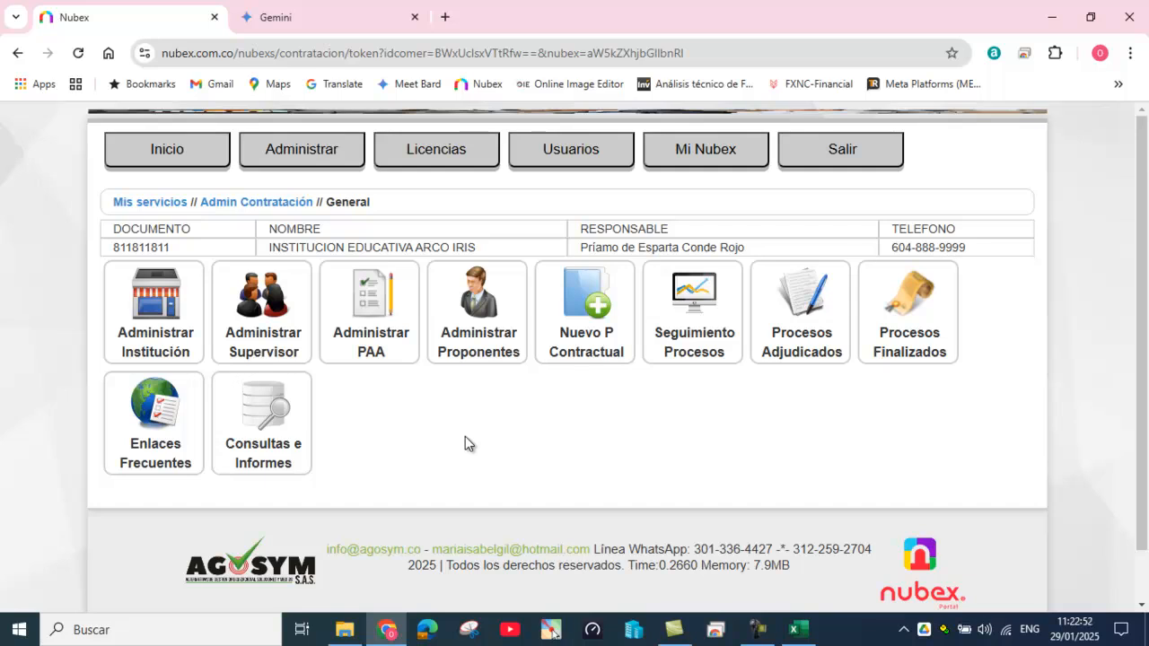
# Step: Create a new contracting process past the checklist notice, keeping contract type COMPRAVENTA
pyautogui.click(596, 310)
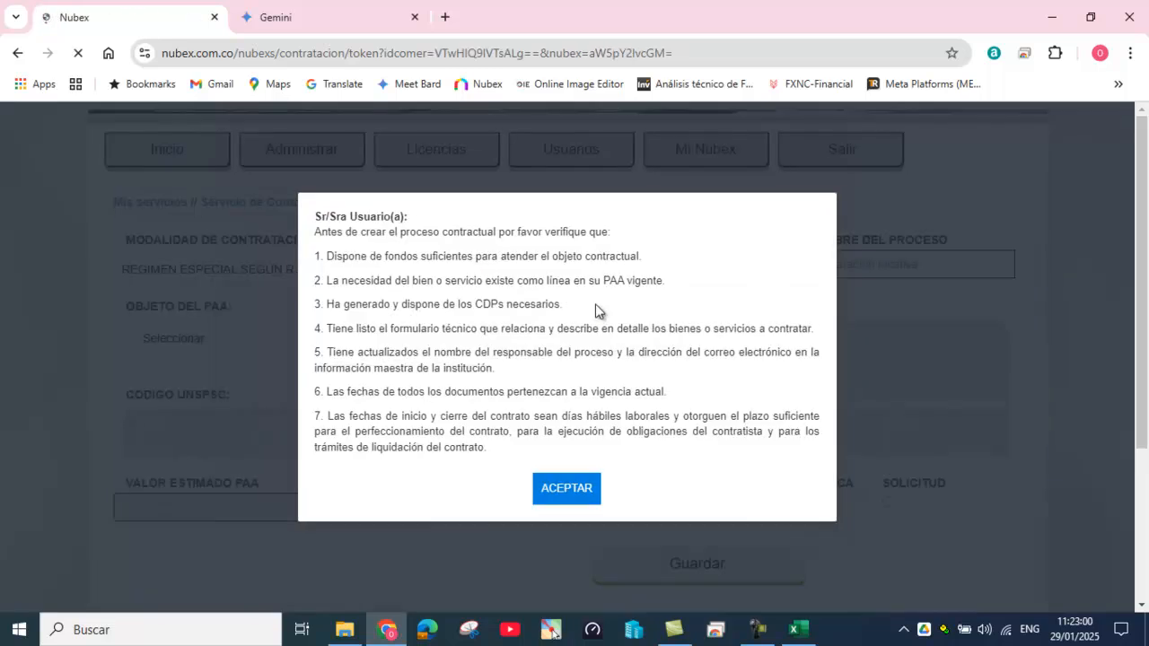
pyautogui.click(568, 490)
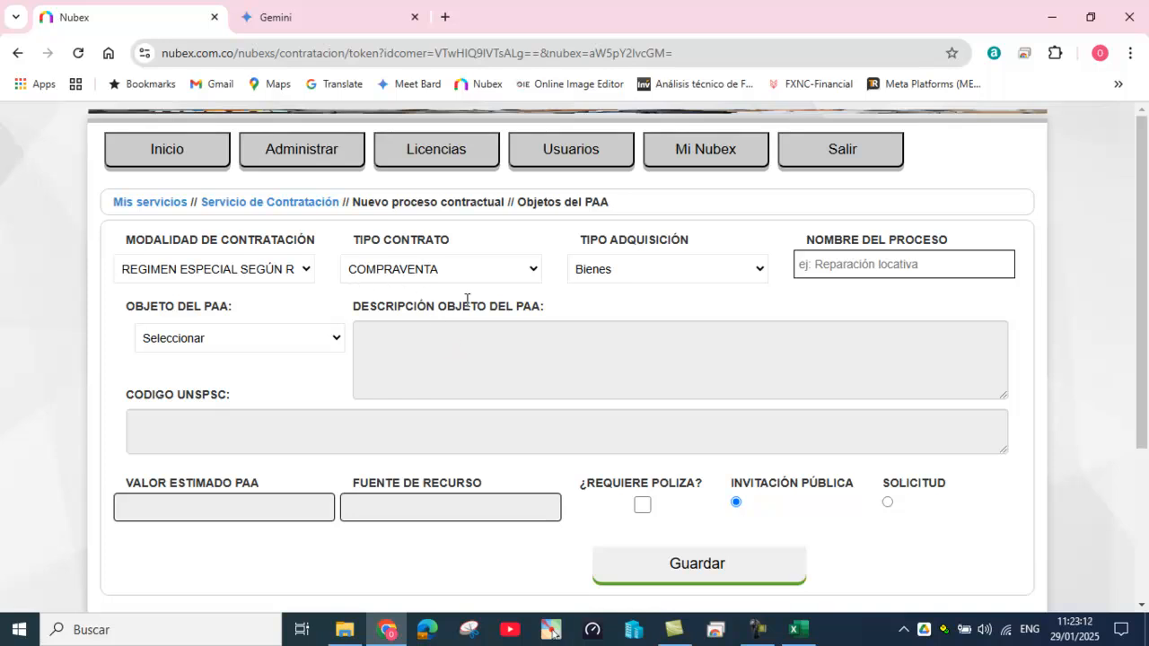
pyautogui.click(534, 269)
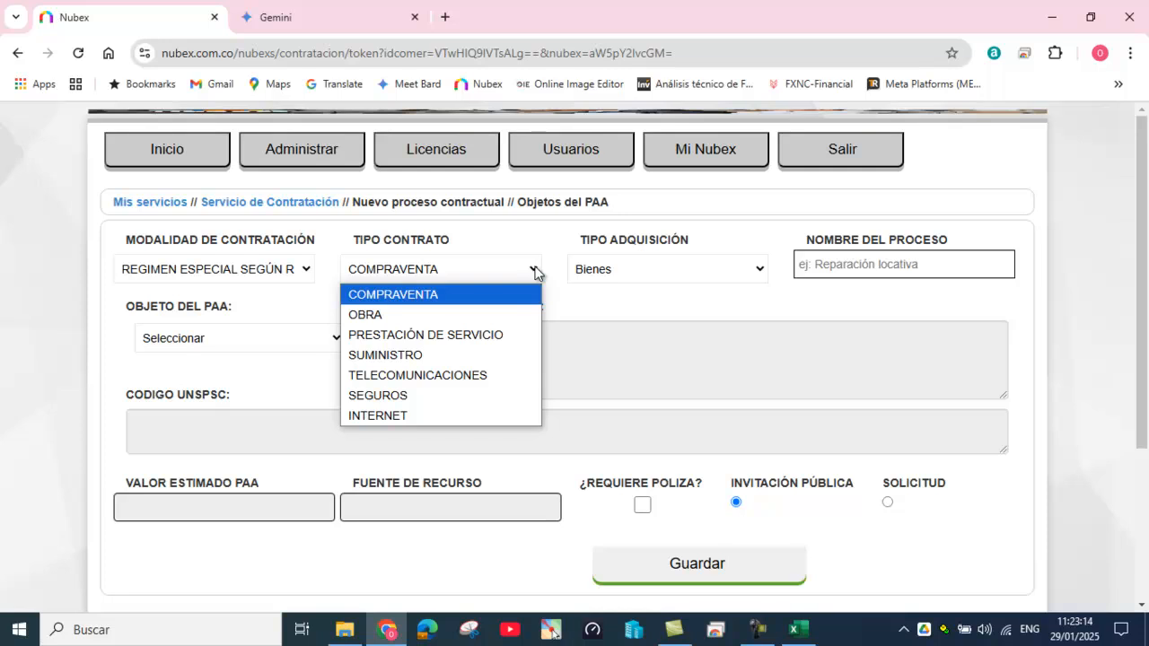
pyautogui.click(534, 269)
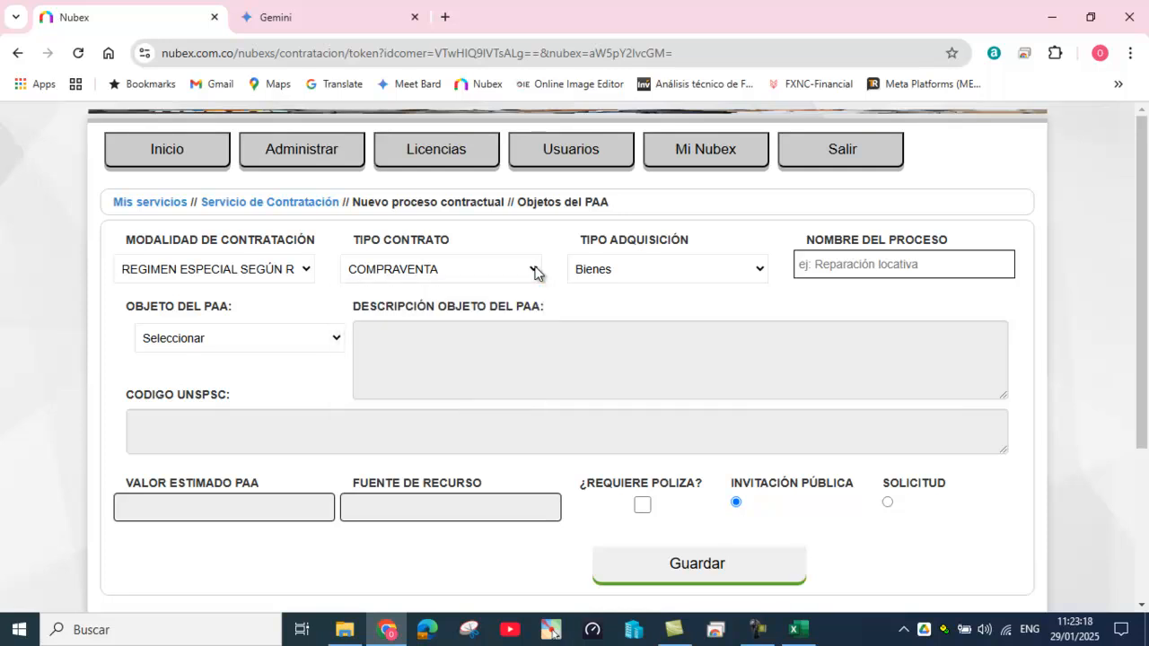
pyautogui.click(534, 269)
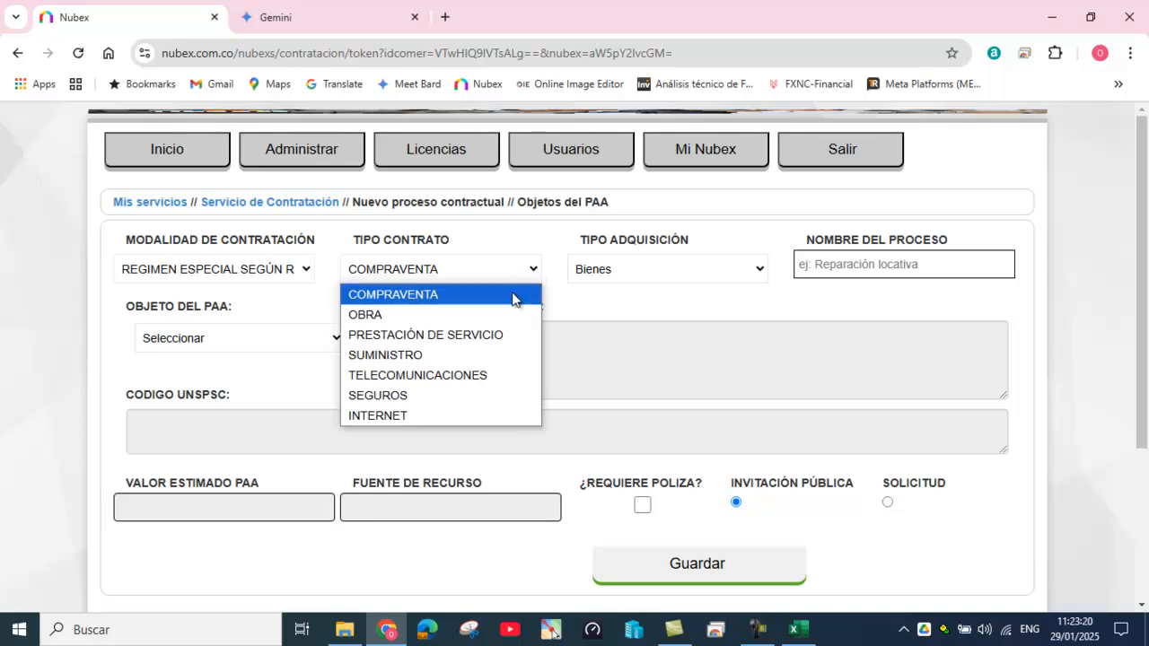
pyautogui.click(490, 335)
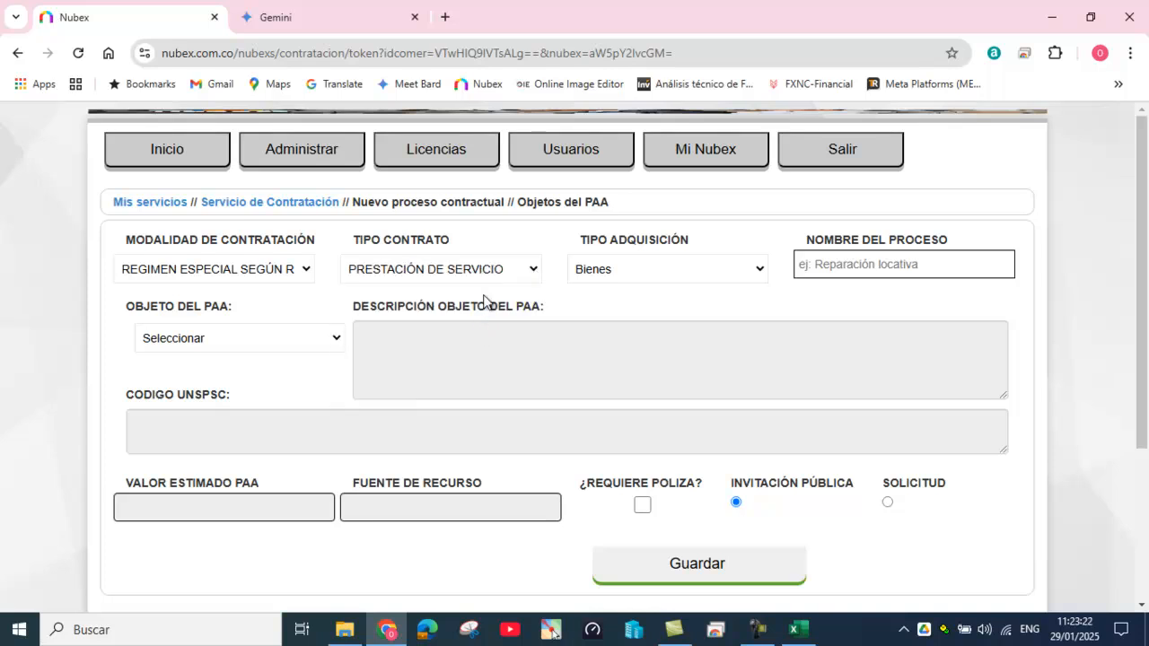
pyautogui.click(530, 269)
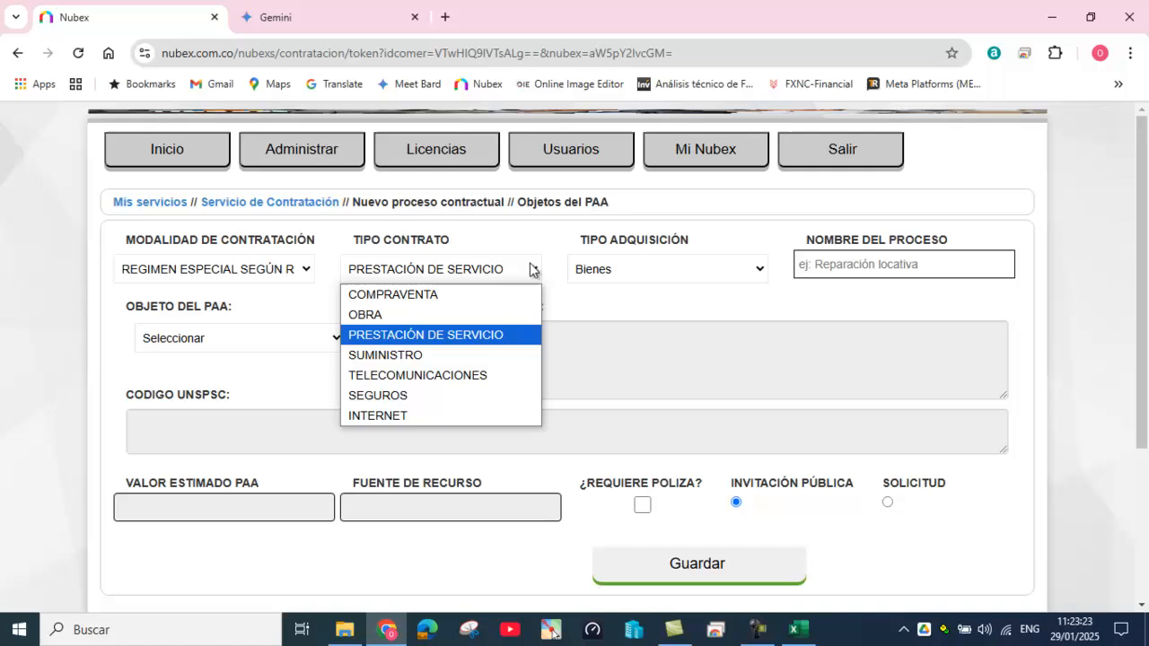
pyautogui.click(480, 297)
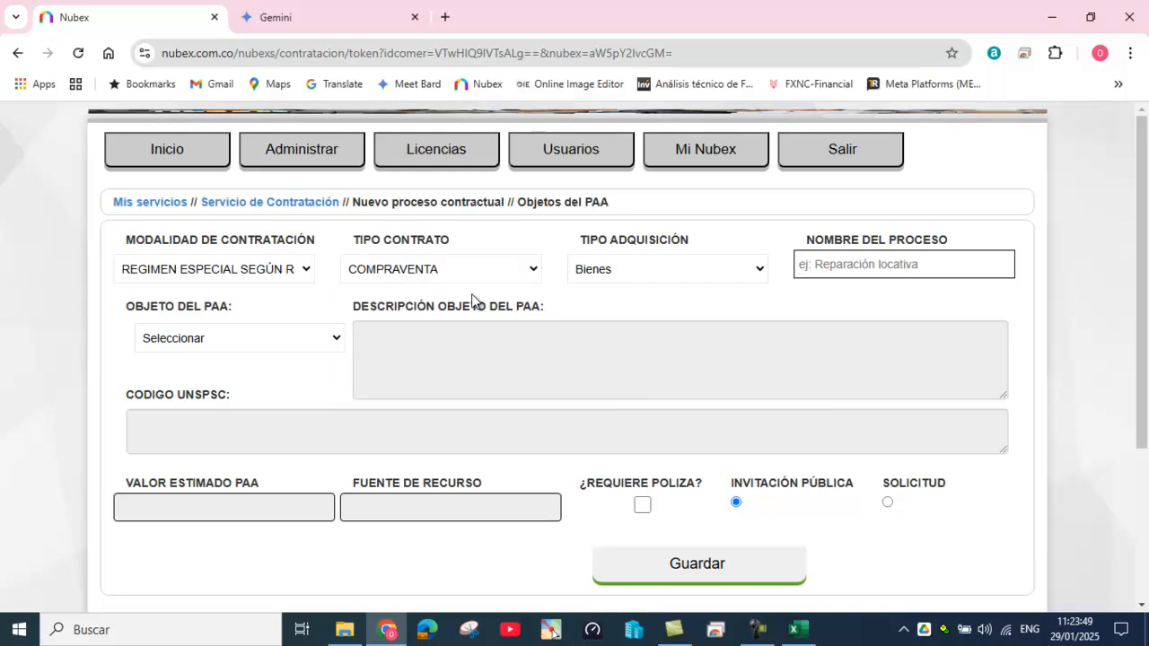
pyautogui.click(761, 272)
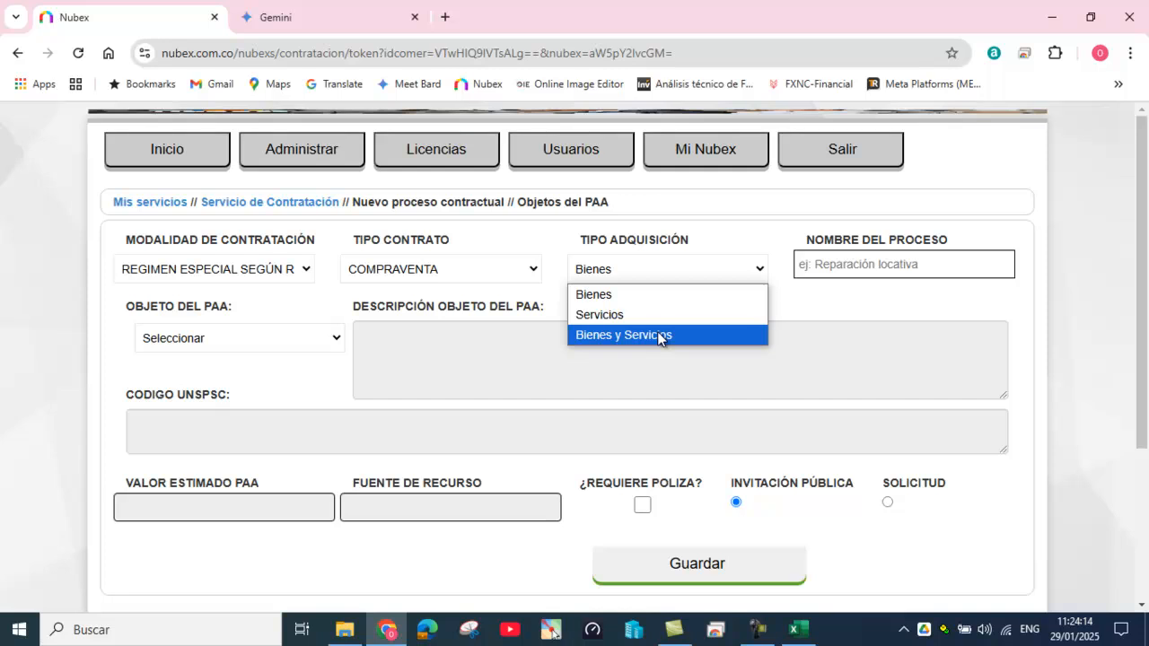
# Step: Name the process 'ADQUISICION TINTAS' and link the printer, fax and photocopier supplies PAA item
pyautogui.click(663, 295)
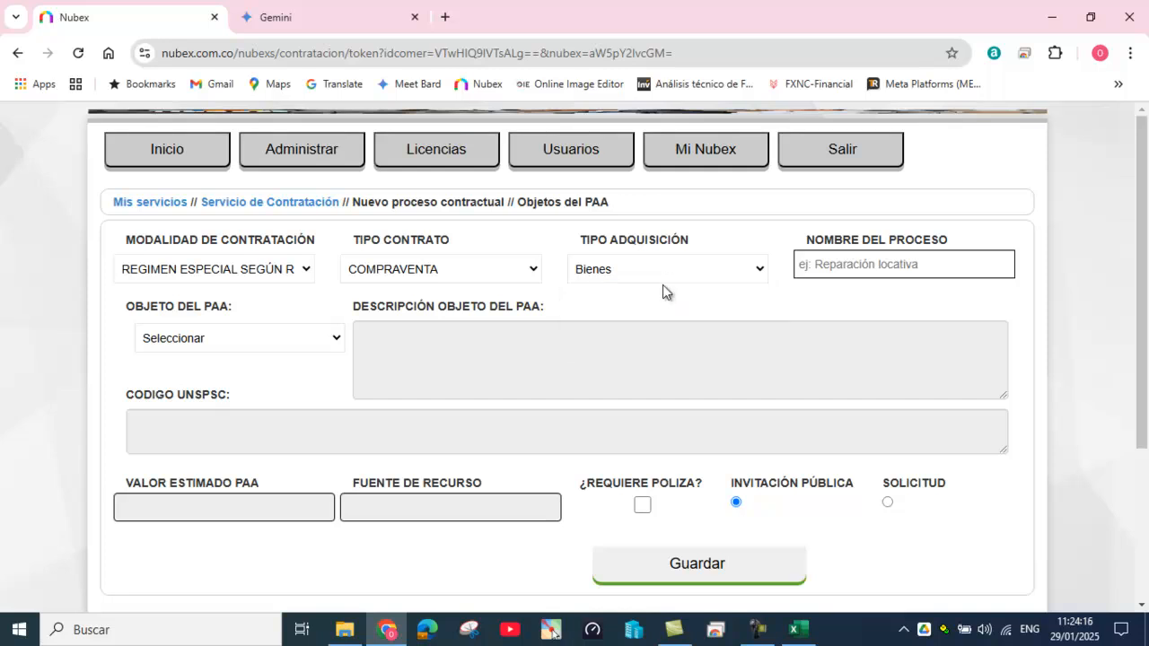
pyautogui.click(813, 263)
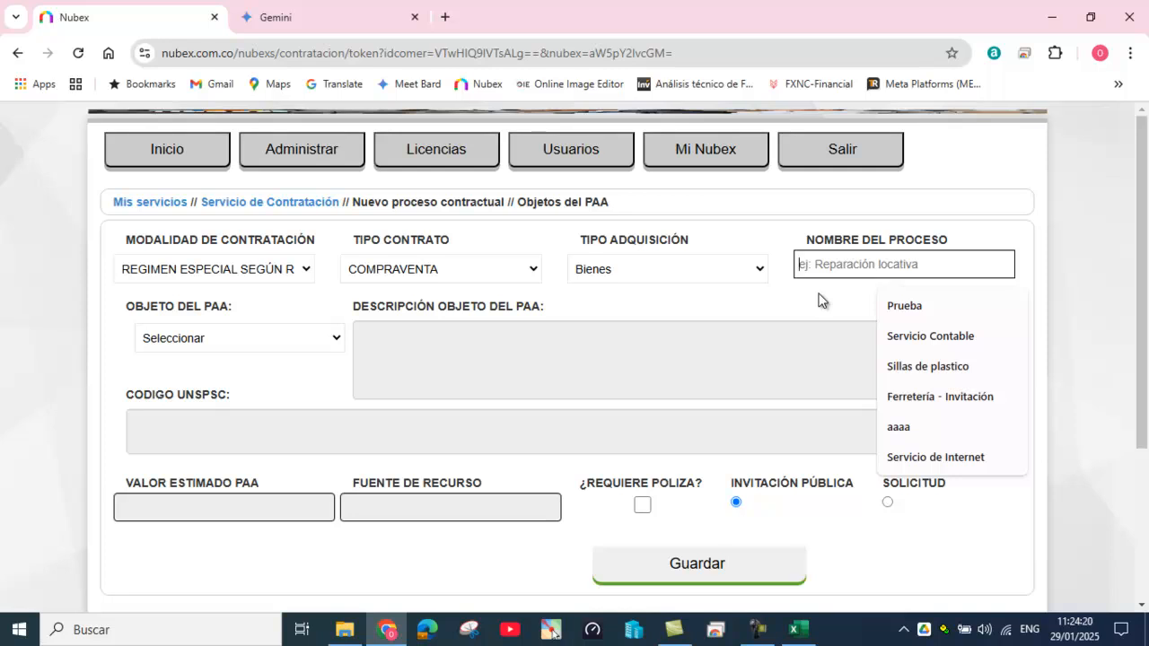
pyautogui.write('ADQUI')
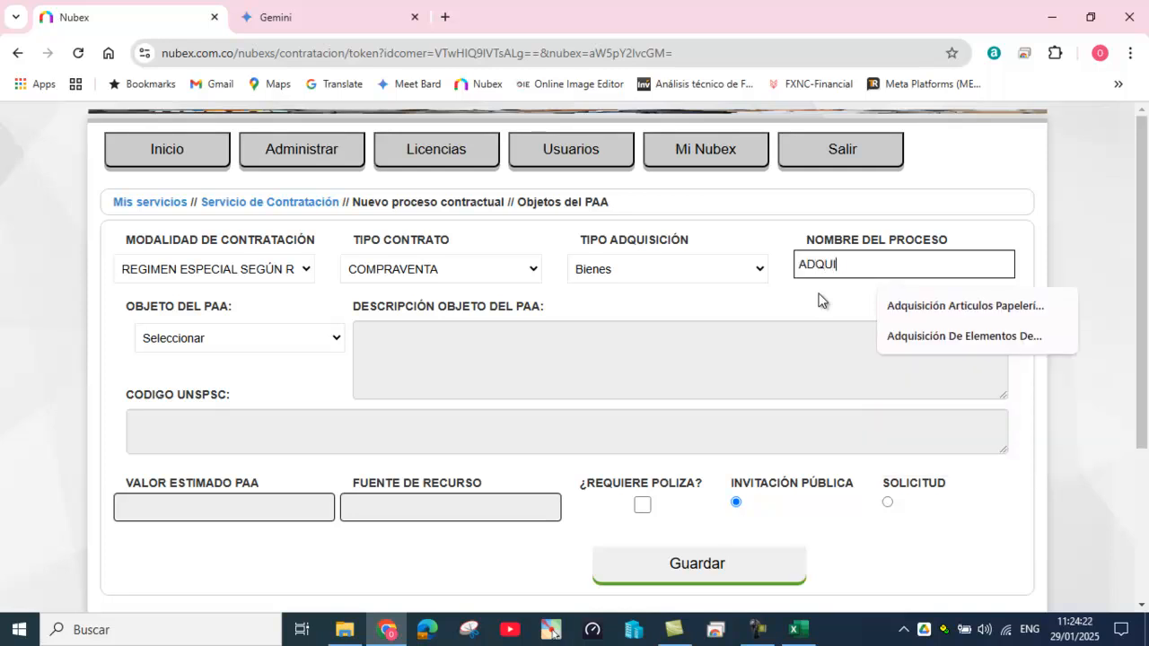
pyautogui.write('SICION ')
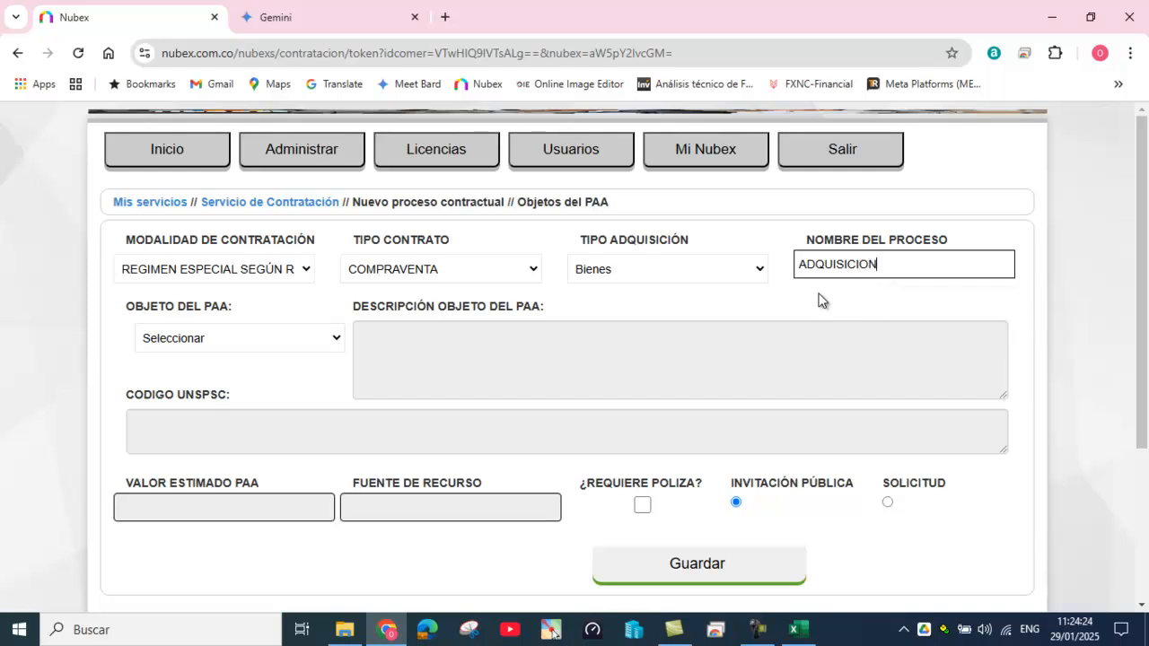
pyautogui.write('TINTAS')
pyautogui.click(334, 341)
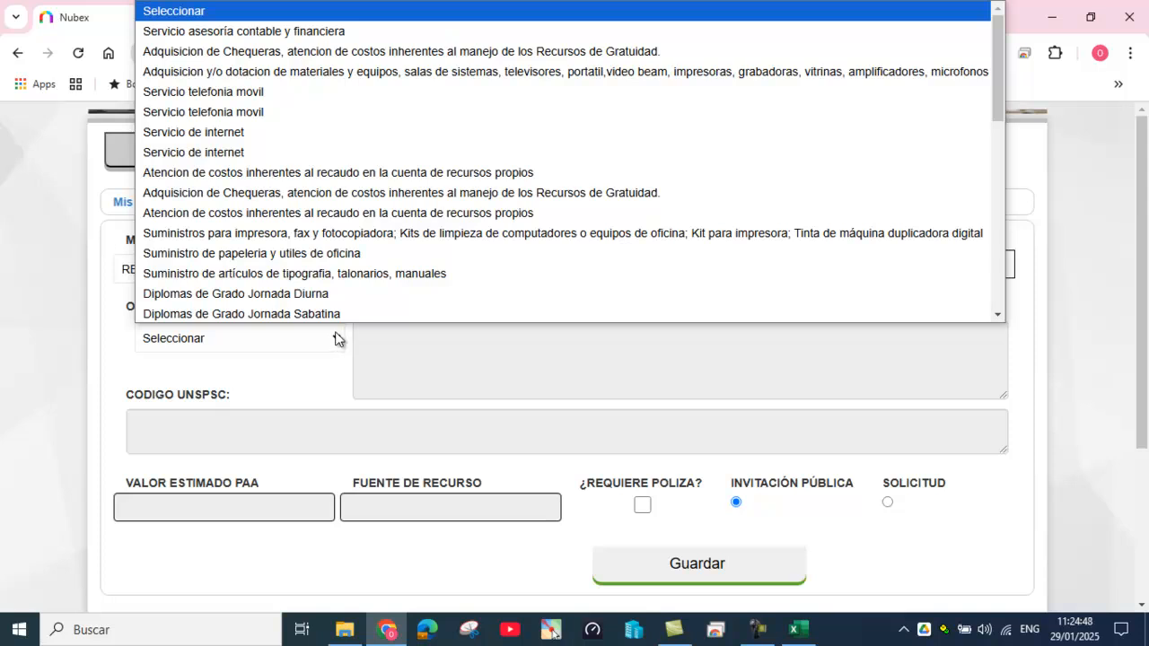
pyautogui.click(380, 236)
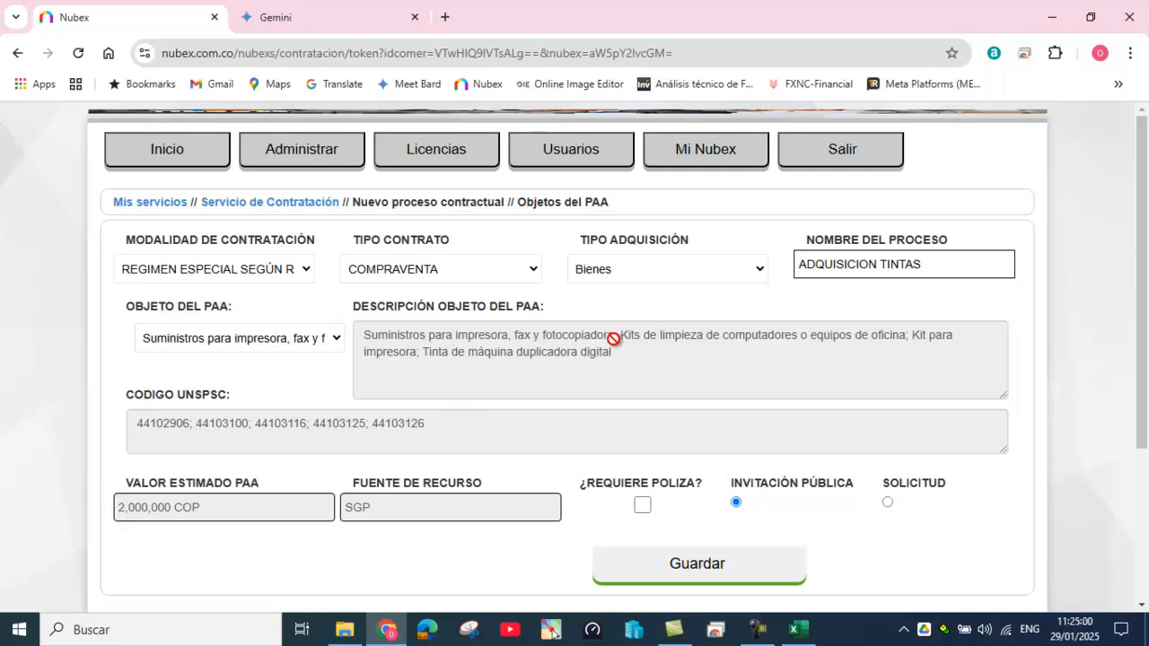
# Step: Set acquisition type to Bienes and make the process an INVITACIÓN PÚBLICA, with no insurance policy required
pyautogui.click(643, 507)
pyautogui.click(642, 507)
pyautogui.click(887, 501)
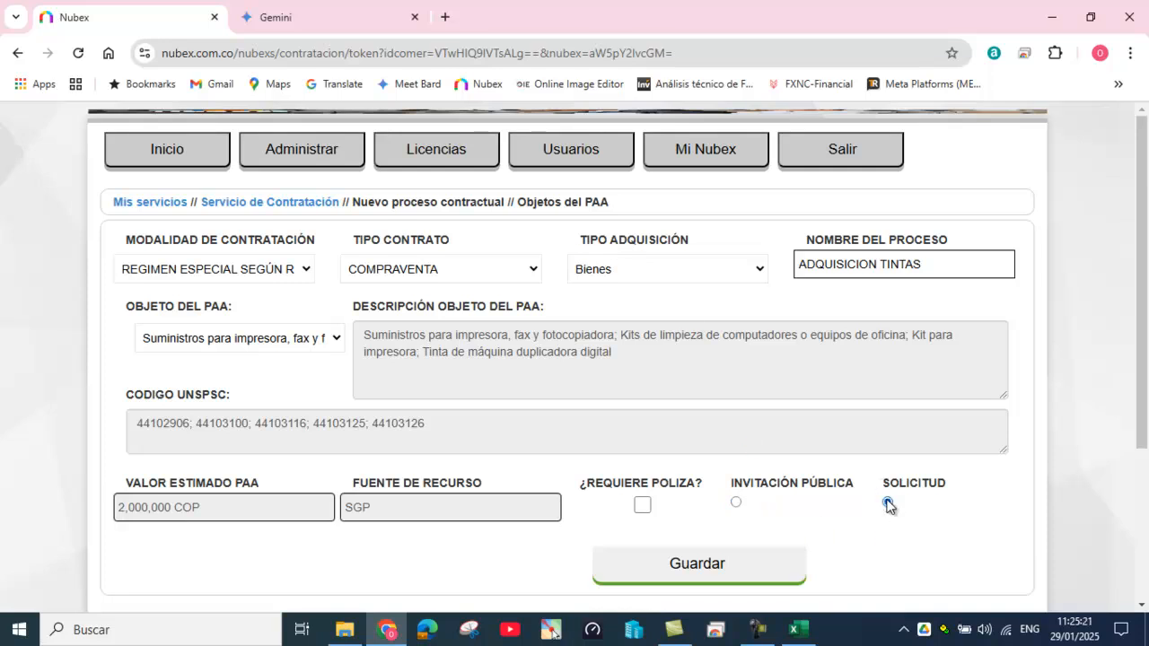
pyautogui.click(757, 269)
pyautogui.click(642, 316)
pyautogui.click(759, 269)
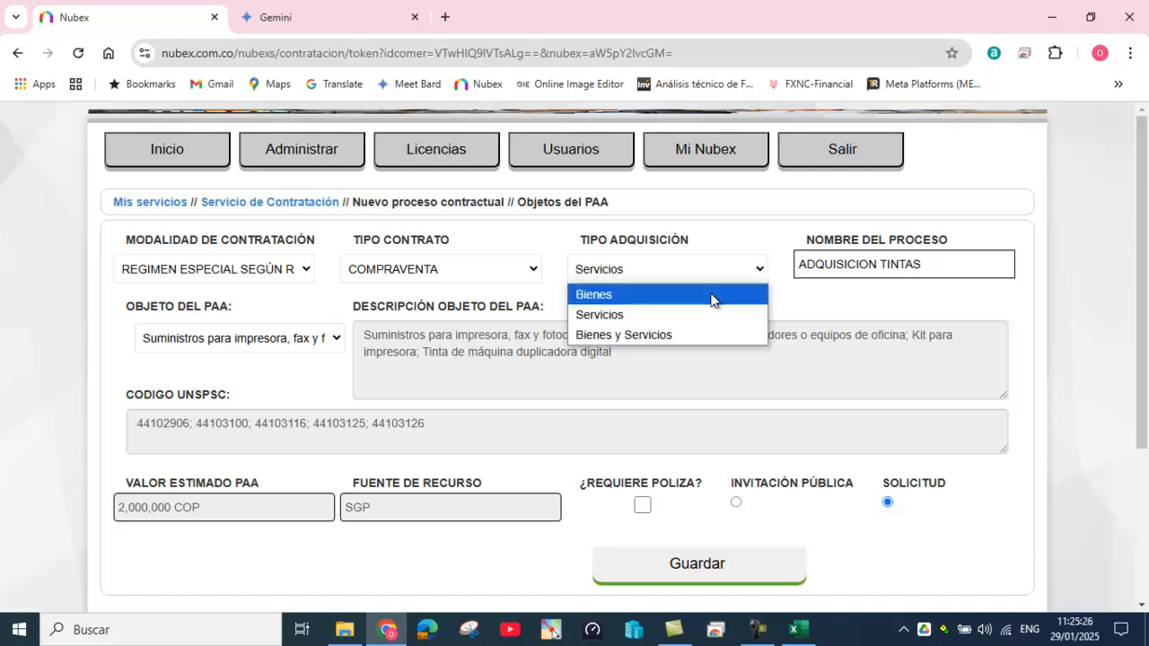
pyautogui.click(711, 296)
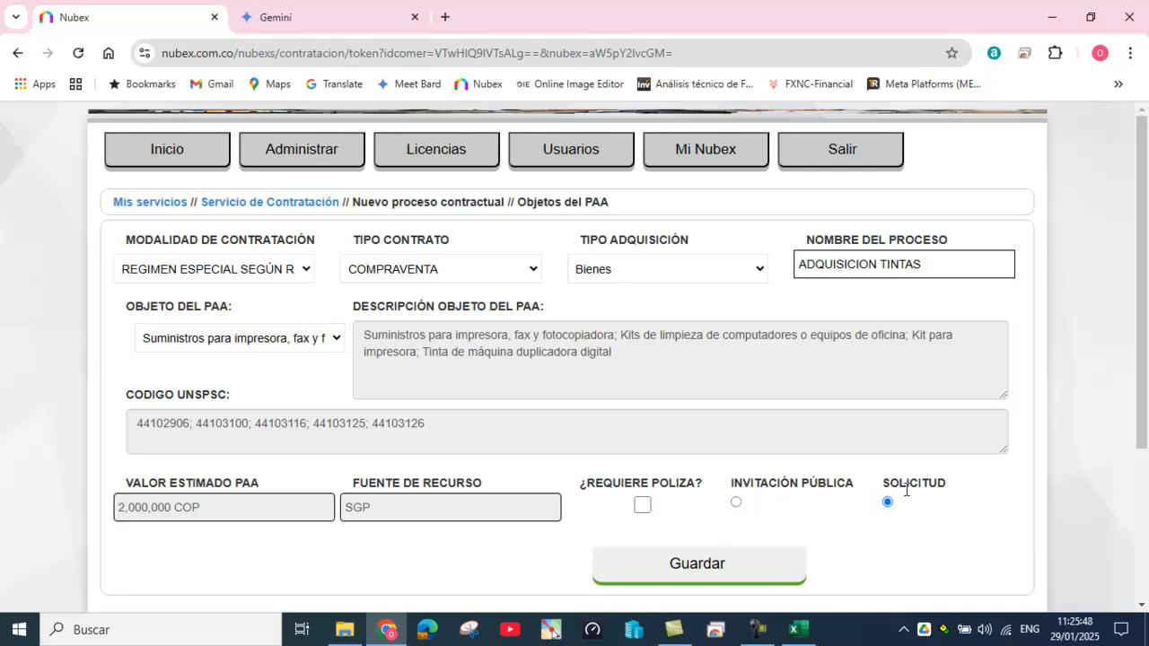
pyautogui.click(736, 502)
# Step: Save the ink-supplies PAA object and continue to the new process form
pyautogui.click(698, 566)
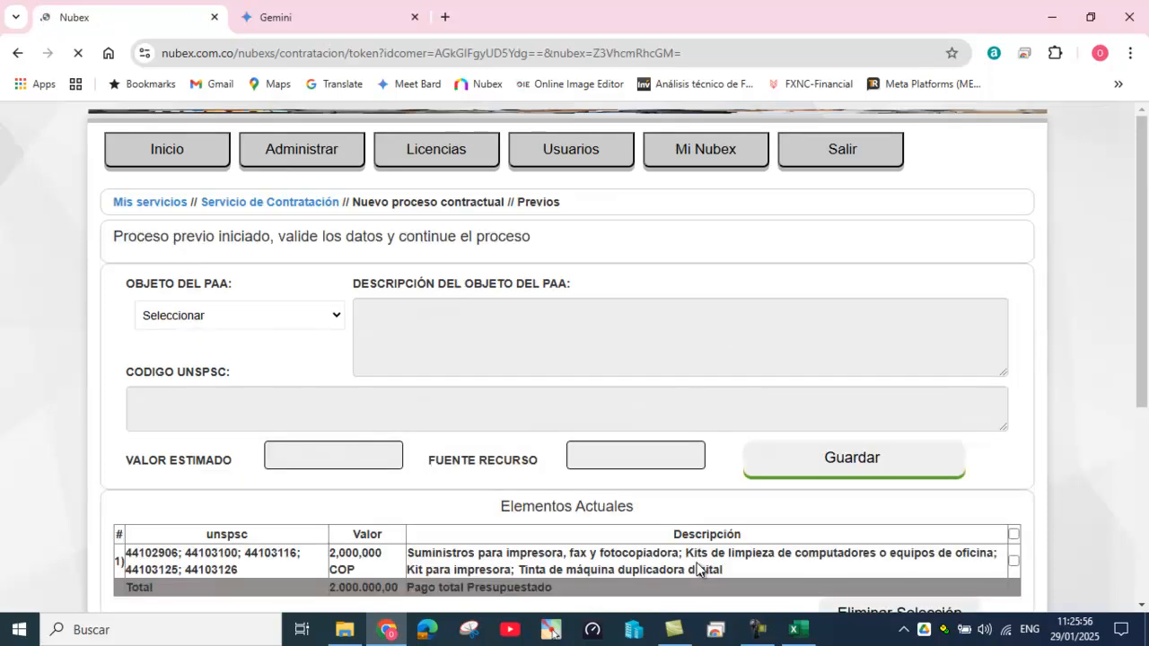
pyautogui.scroll(-2, 708, 536)
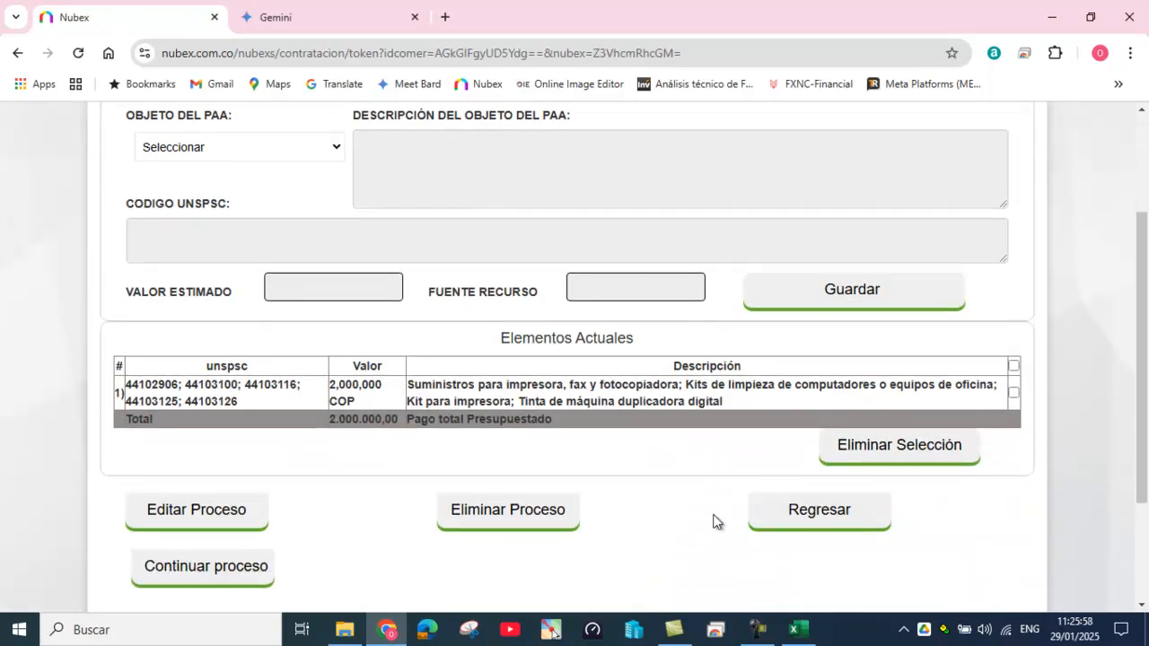
pyautogui.scroll(-1, 706, 543)
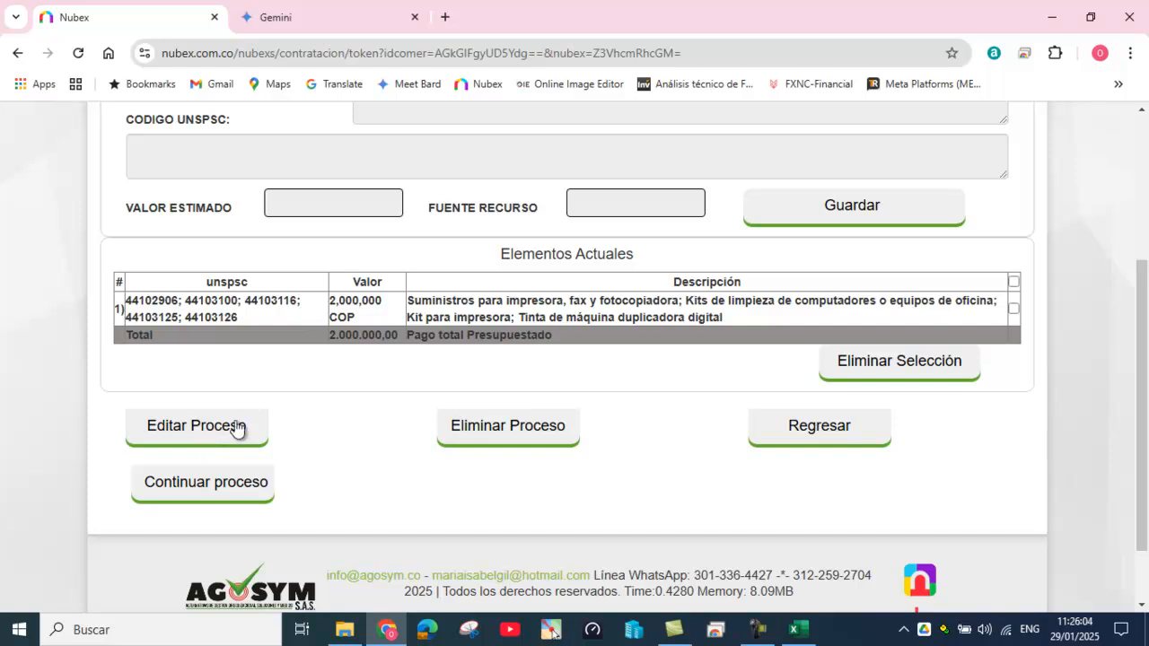
pyautogui.click(198, 489)
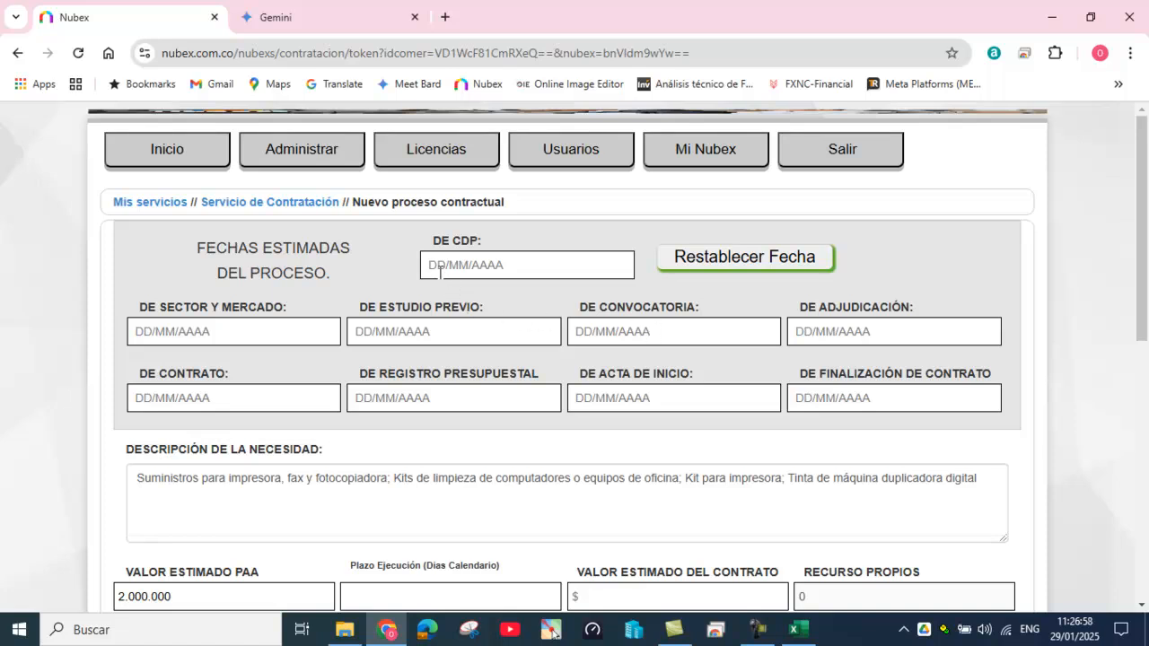
# Step: Set the CDP date to 20/01/2025, dismissing the out-of-validity date warnings
pyautogui.click(429, 265)
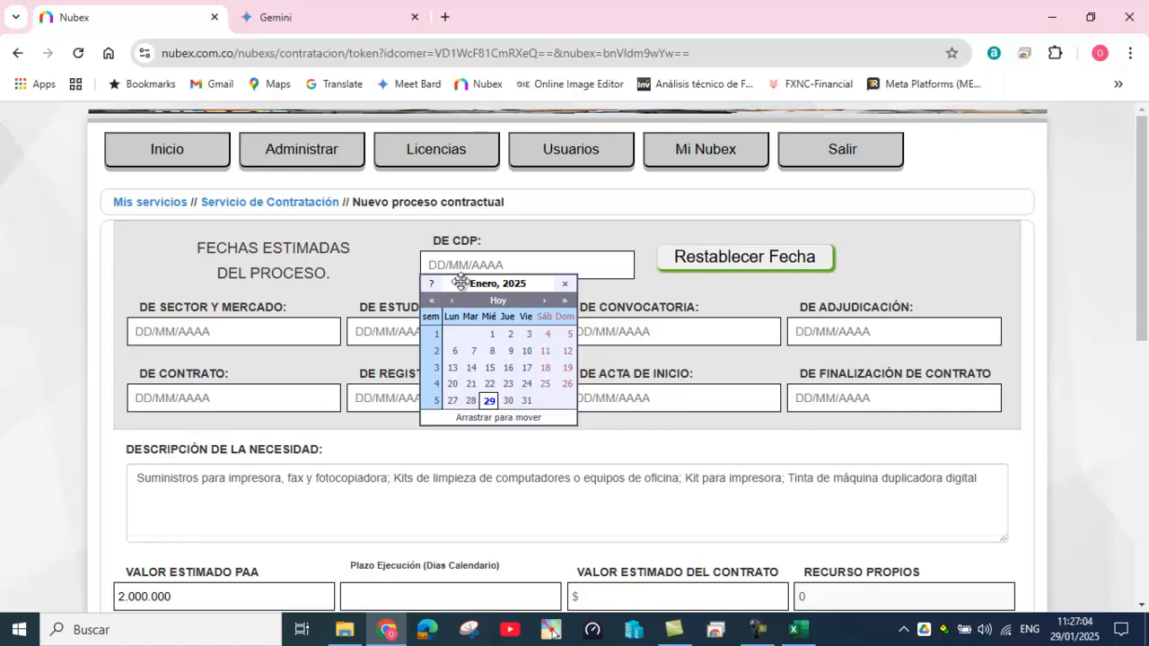
pyautogui.click(565, 302)
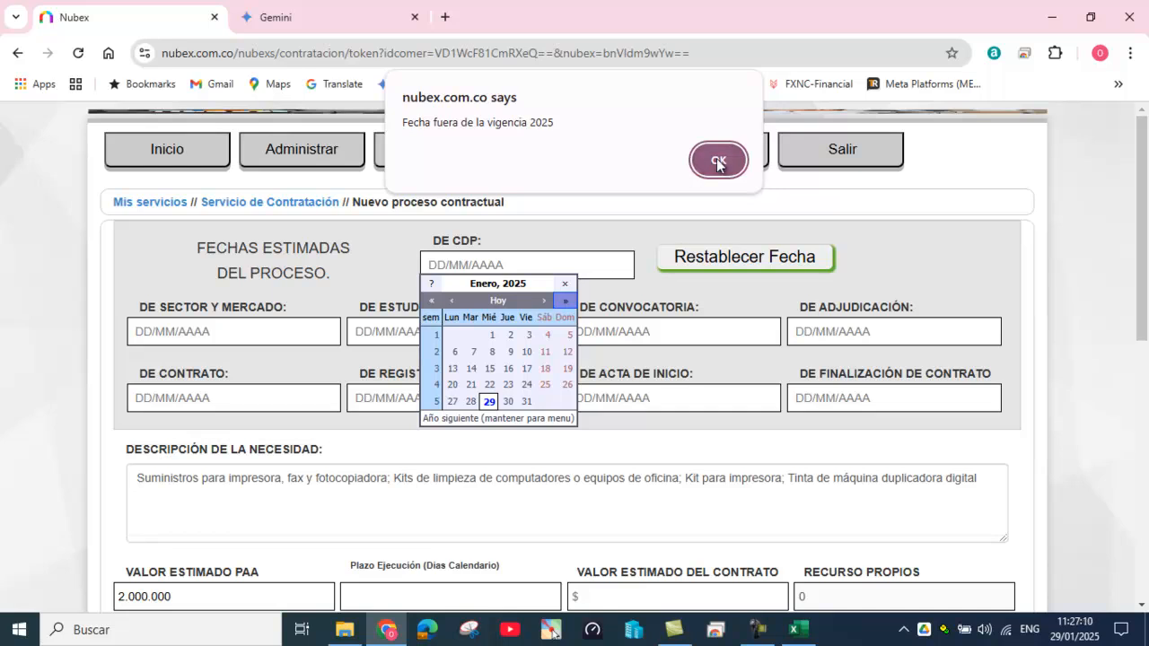
pyautogui.click(716, 159)
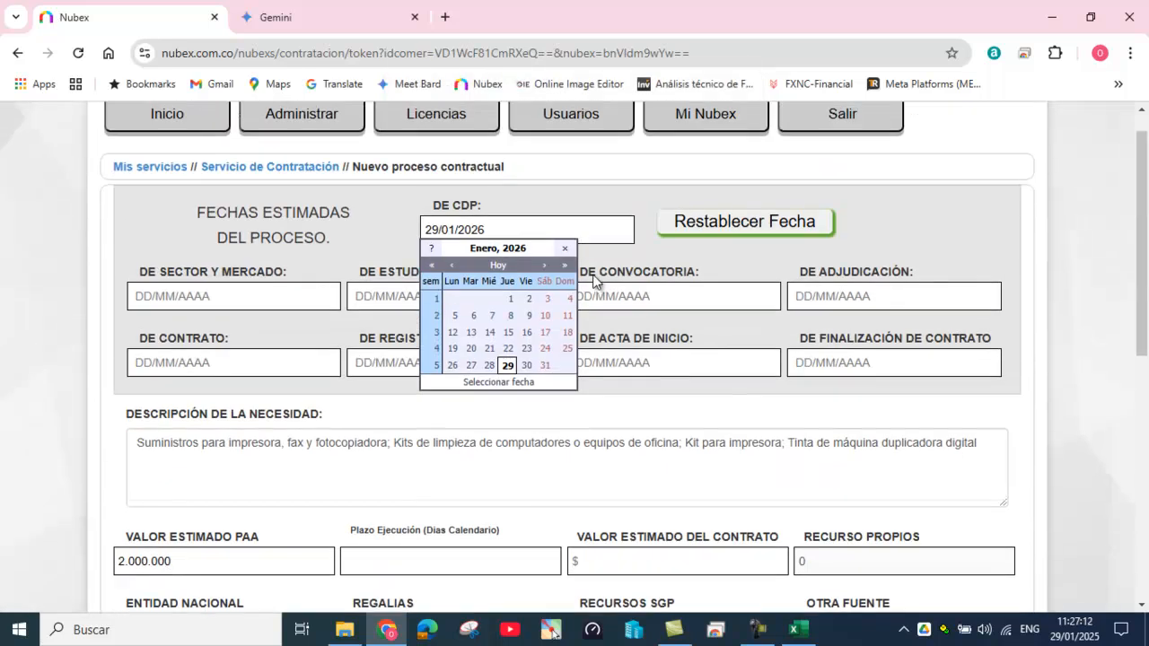
pyautogui.click(544, 265)
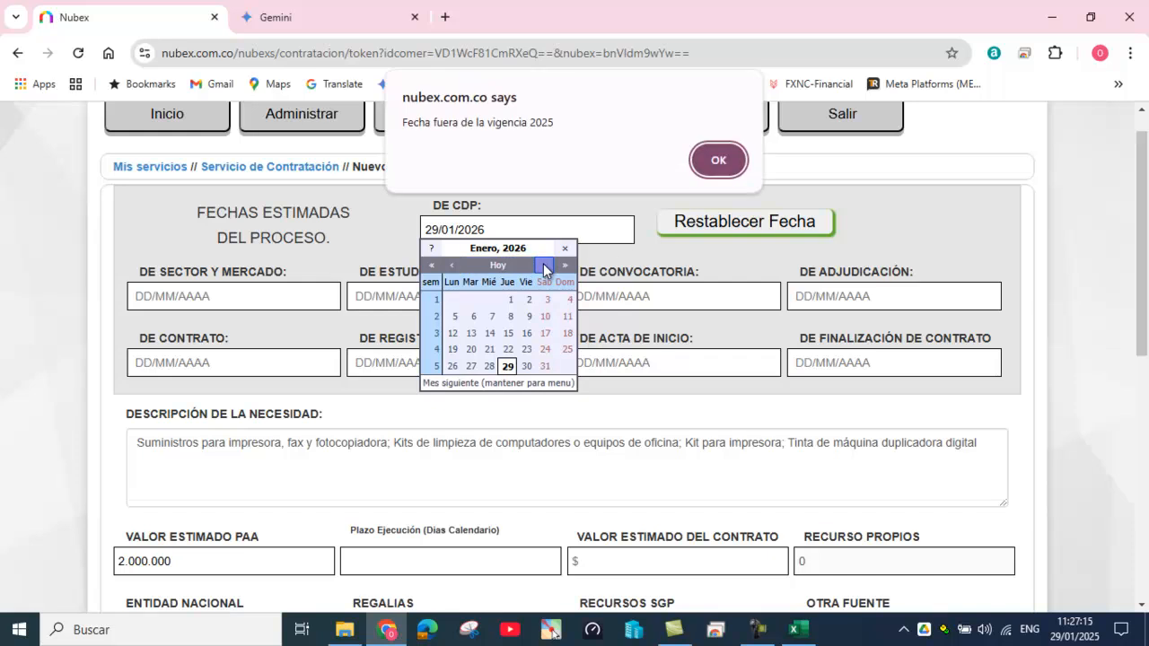
pyautogui.click(716, 160)
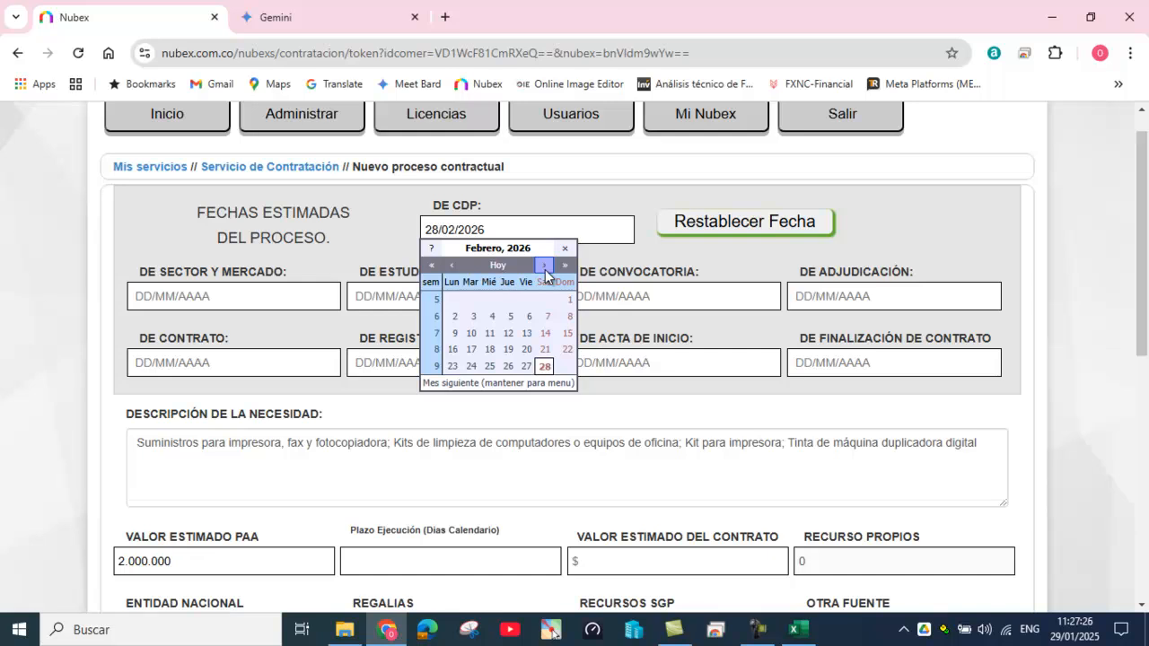
pyautogui.click(432, 268)
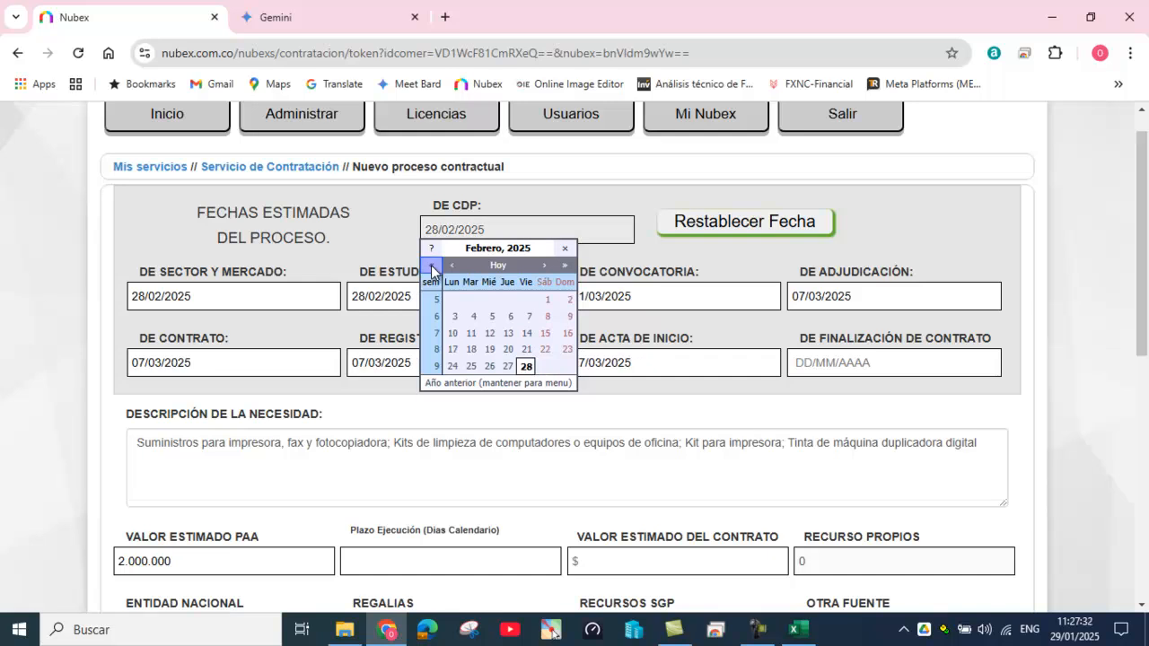
pyautogui.click(454, 267)
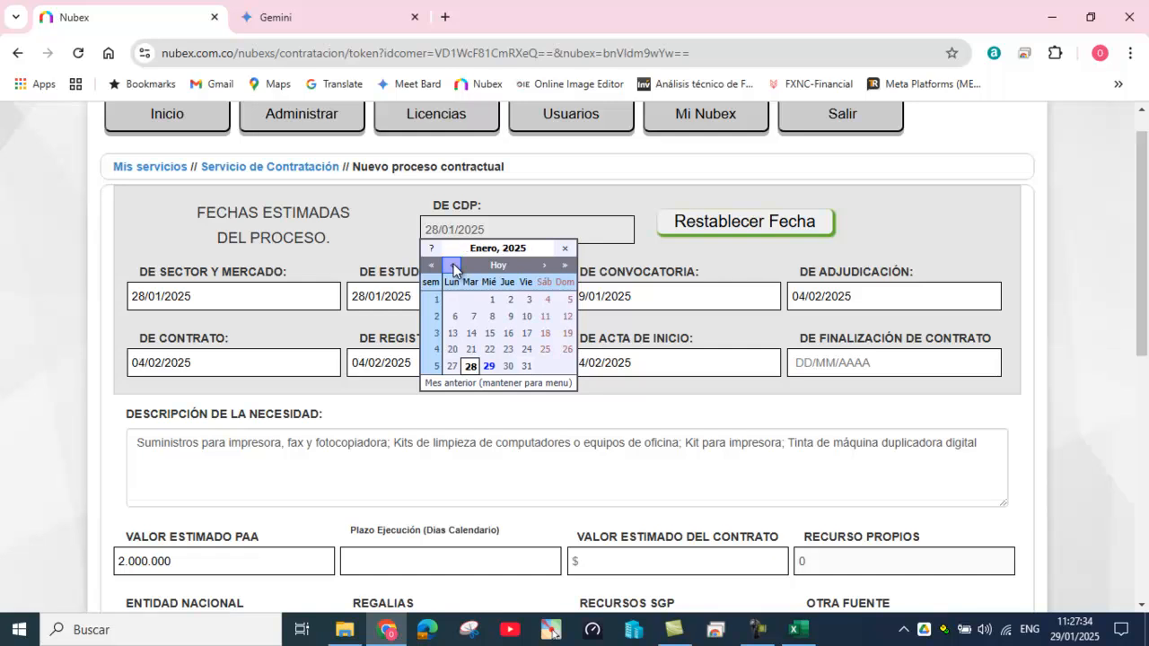
pyautogui.click(453, 350)
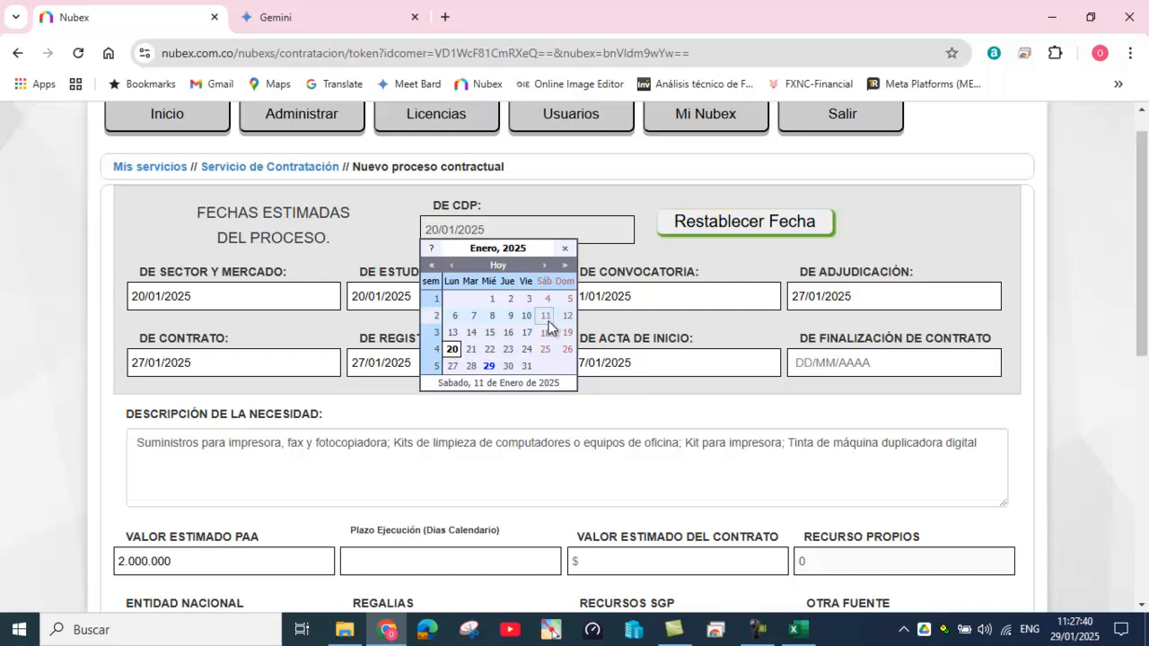
pyautogui.click(303, 297)
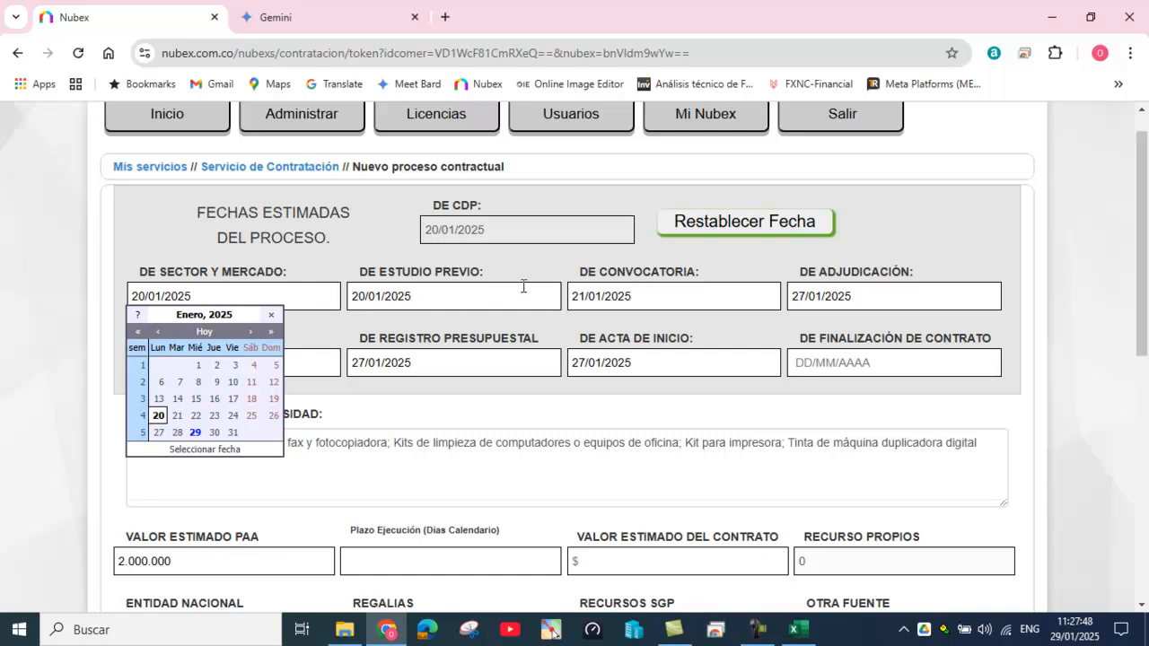
# Step: Keep the auto-filled contract and adjudication dates at 27/01/2025
pyautogui.click(319, 361)
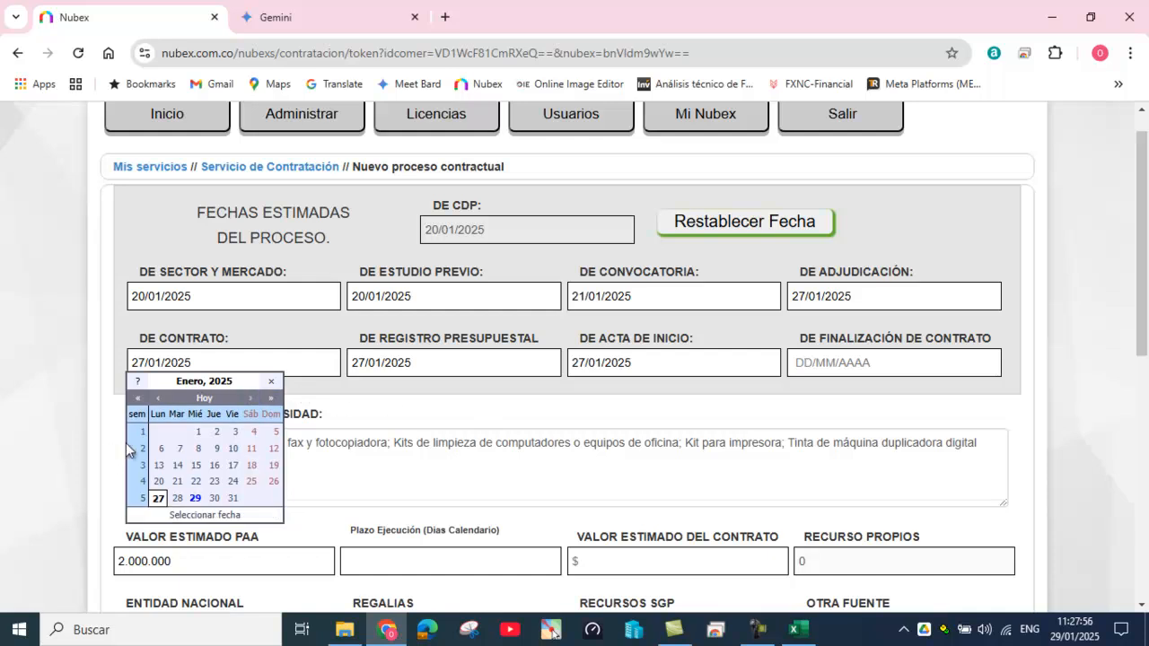
pyautogui.click(792, 300)
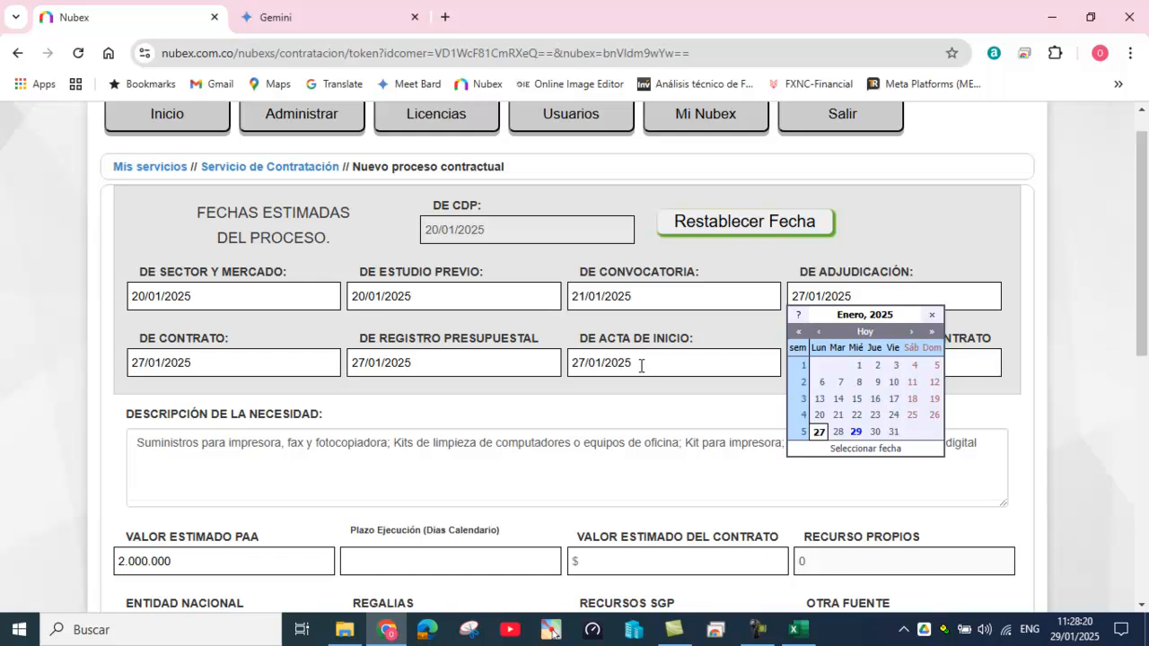
pyautogui.click(819, 432)
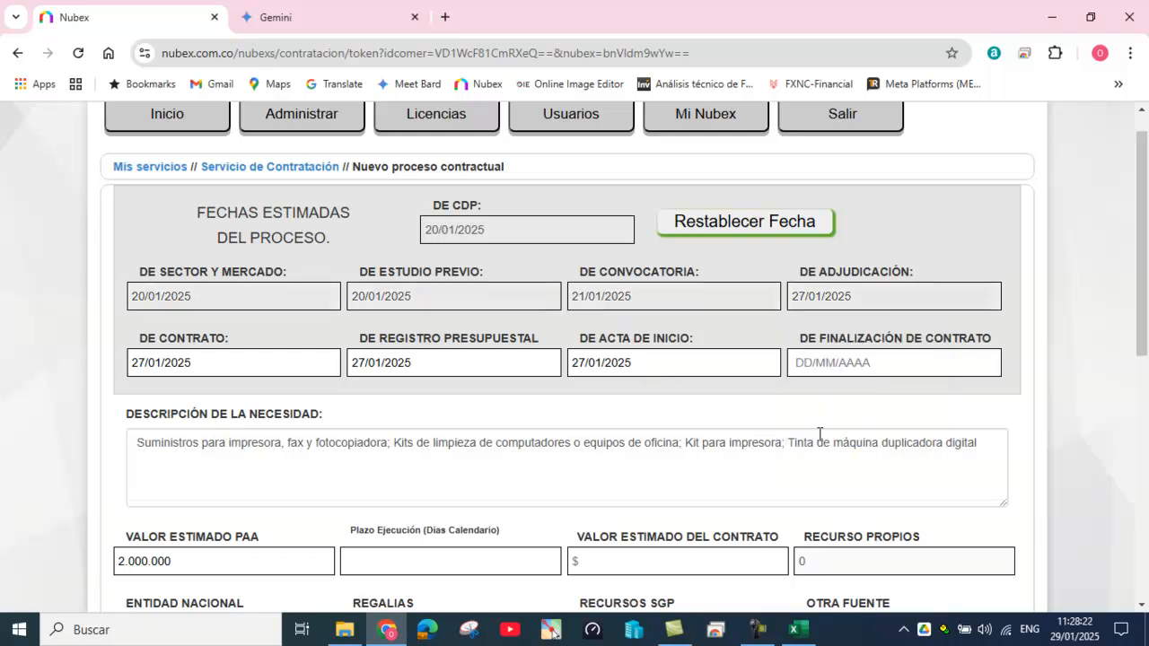
pyautogui.click(572, 363)
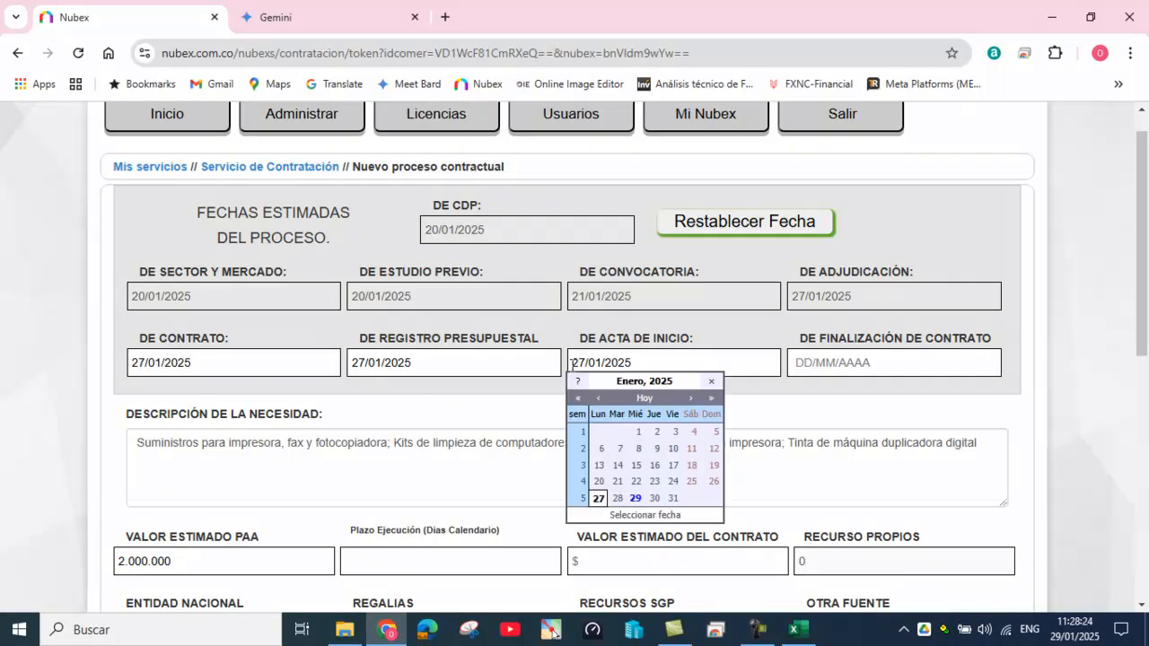
# Step: Set the contract end date to 31/01/2025 for a 5-calendar-day execution term
pyautogui.click(795, 363)
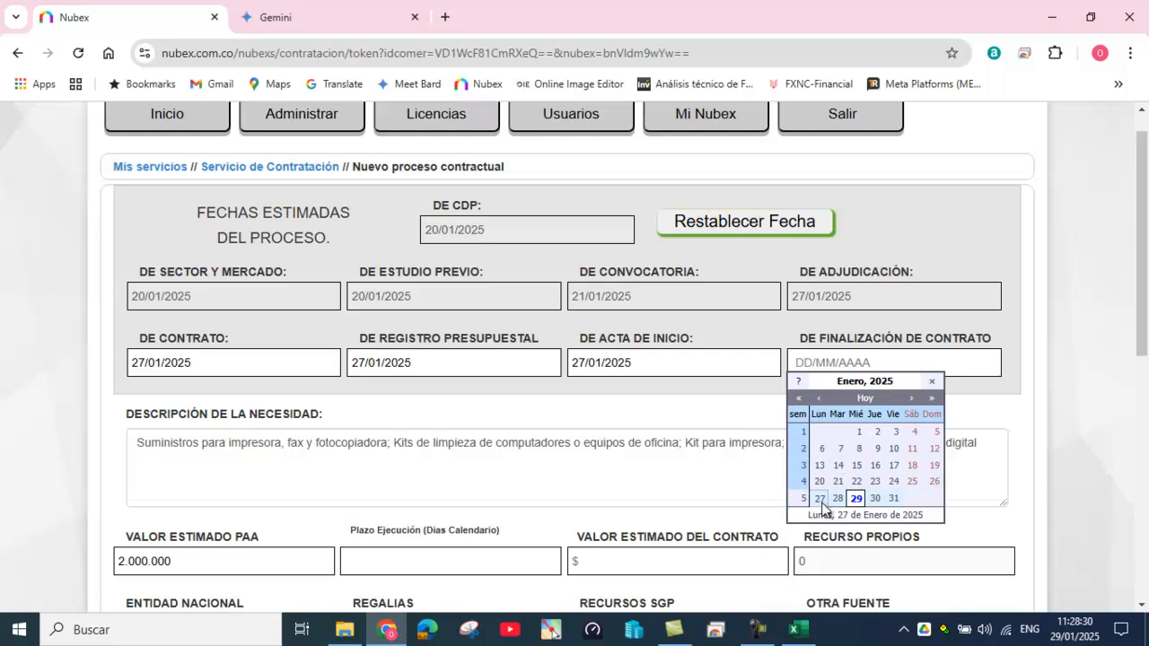
pyautogui.click(891, 498)
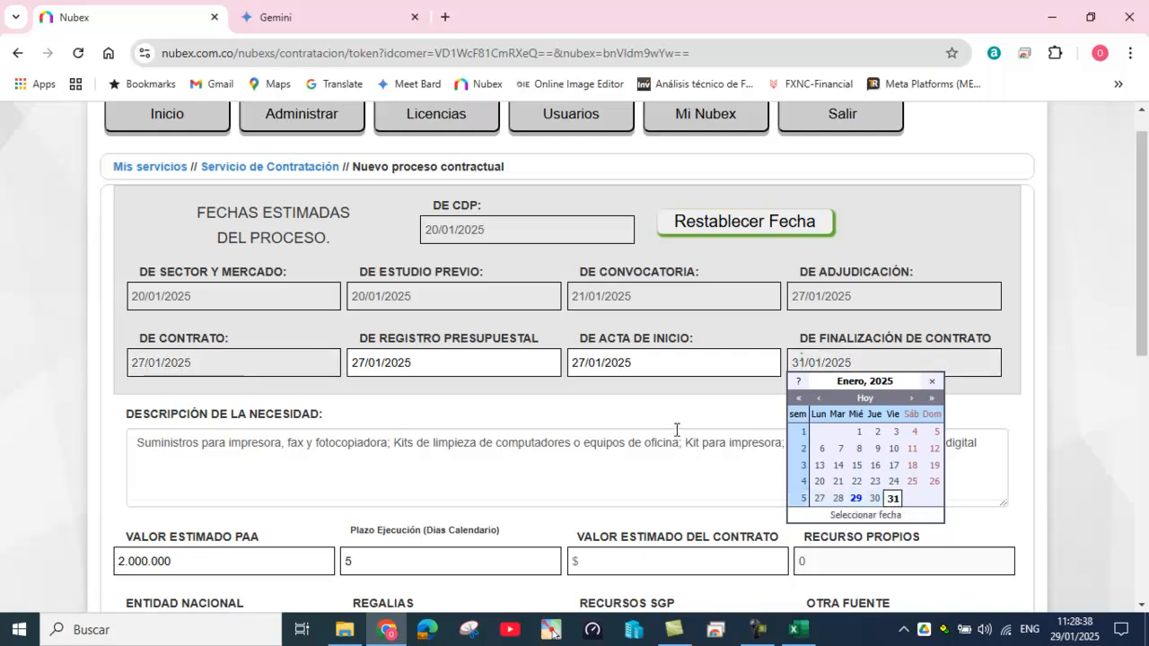
pyautogui.scroll(-2, 677, 431)
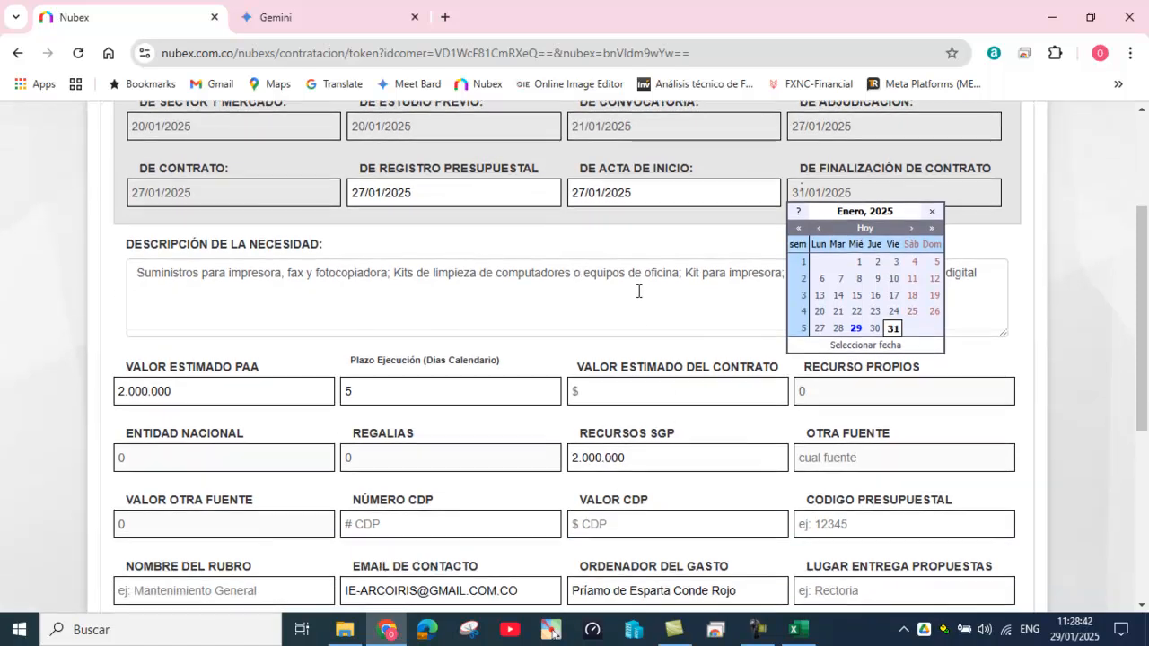
pyautogui.scroll(-1, 639, 291)
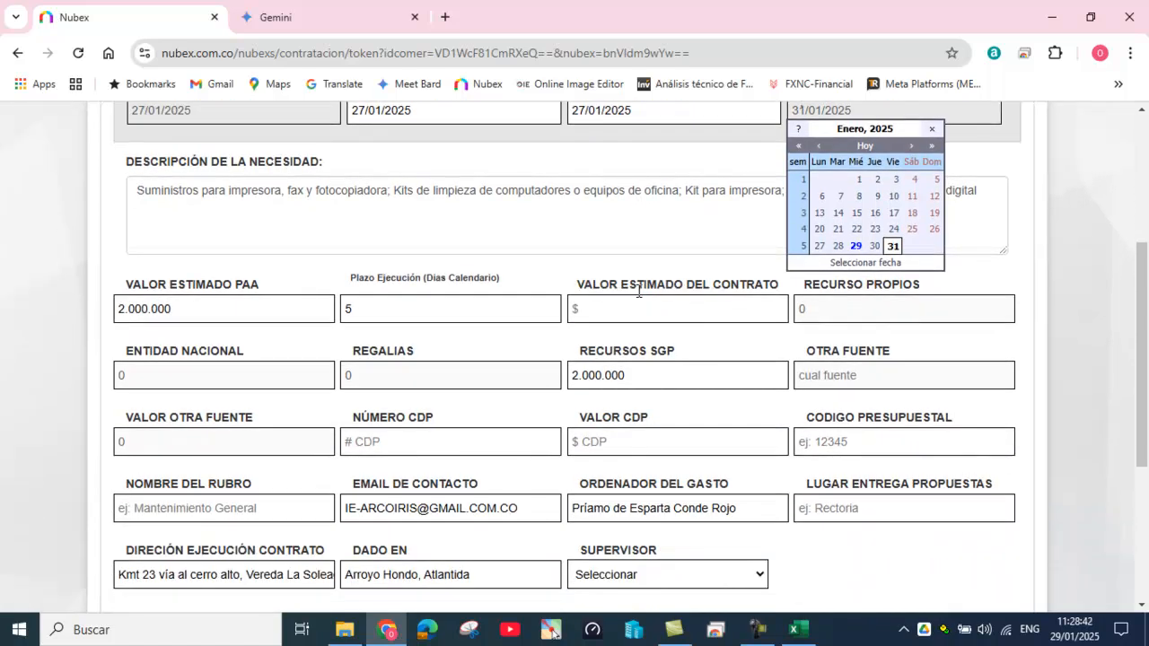
pyautogui.click(577, 245)
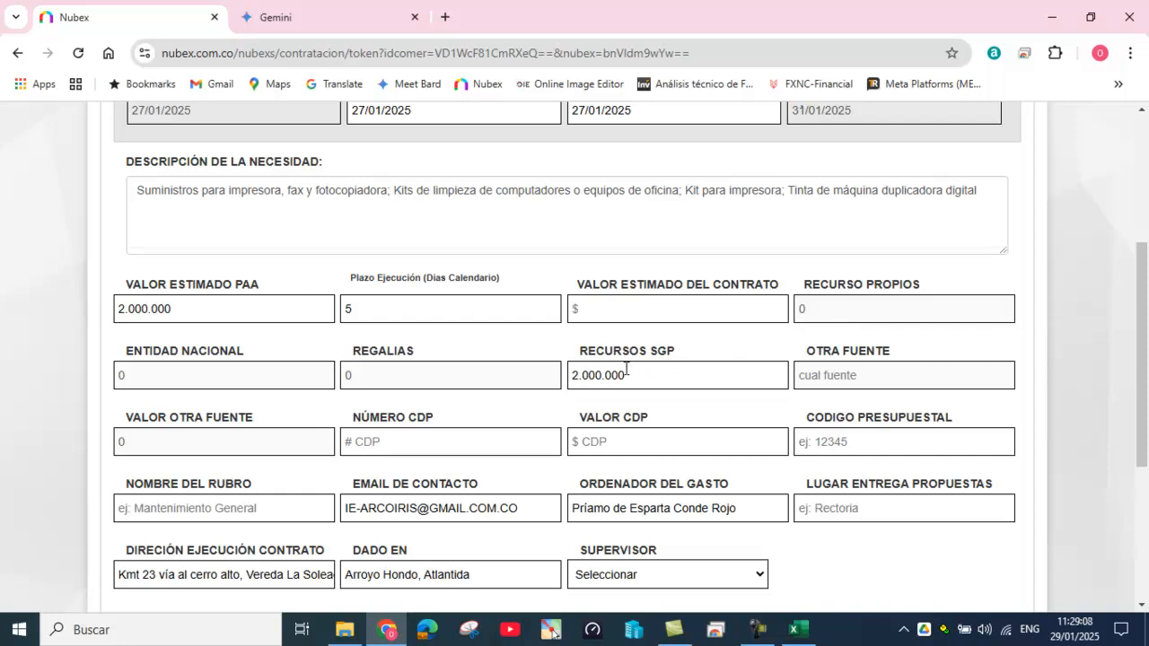
# Step: Enter contract value 2.000.000, CDP number 1-2025 and budget code 2.1.3.01.01
pyautogui.click(611, 306)
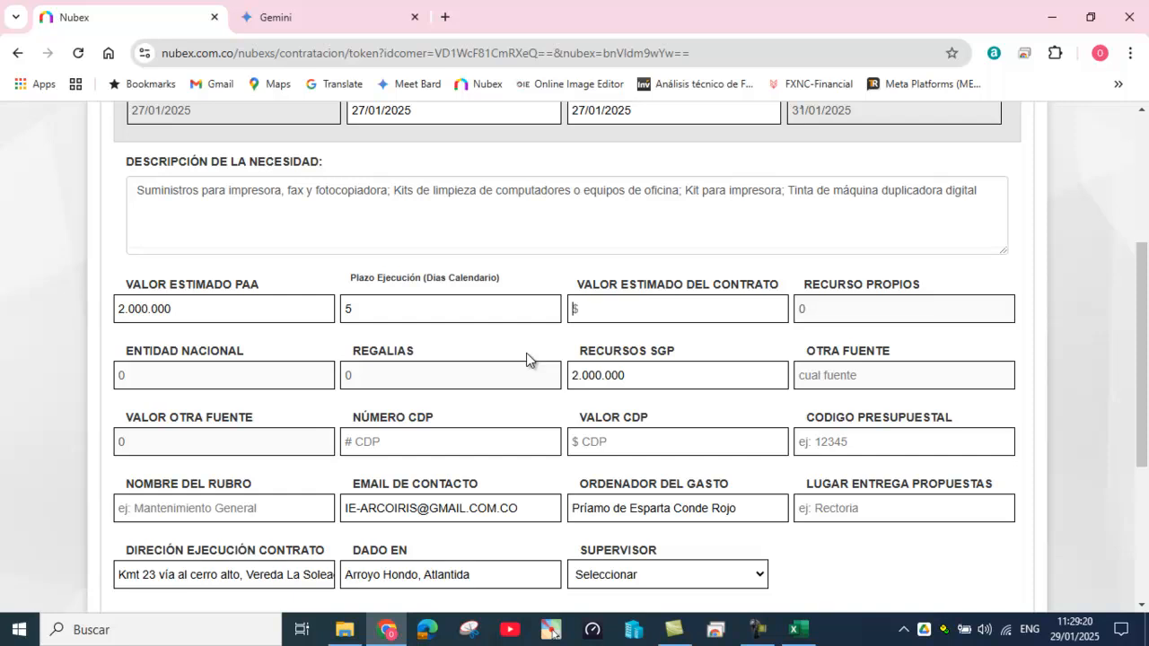
pyautogui.write('2.000.000')
pyautogui.scroll(-1, 449, 386)
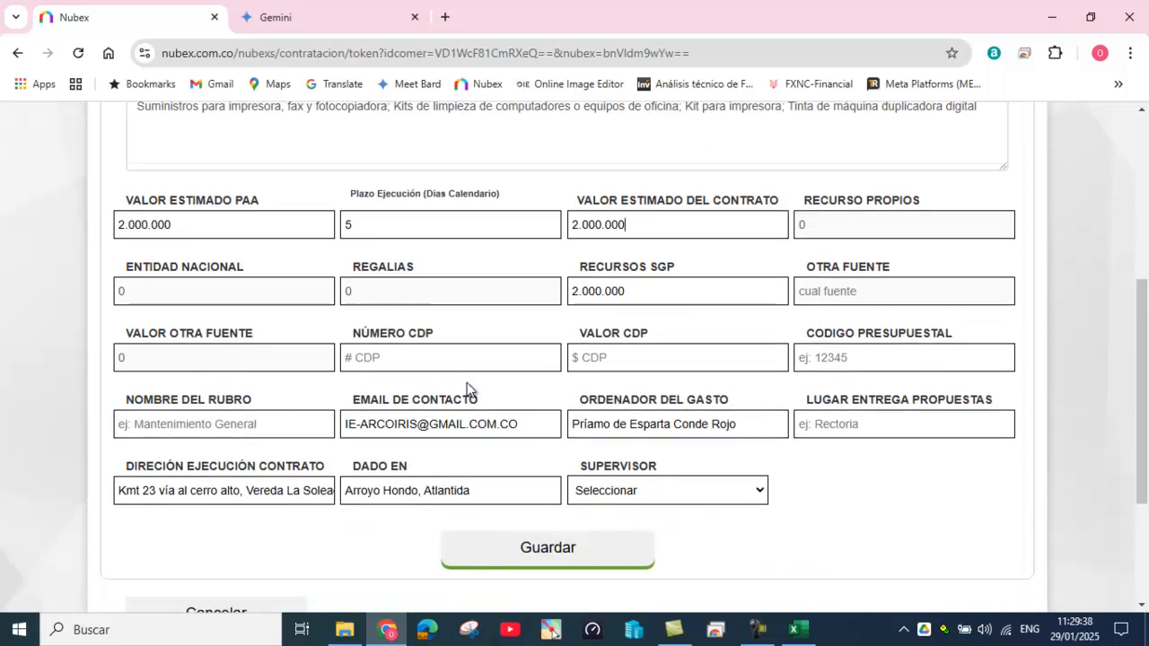
pyautogui.click(399, 358)
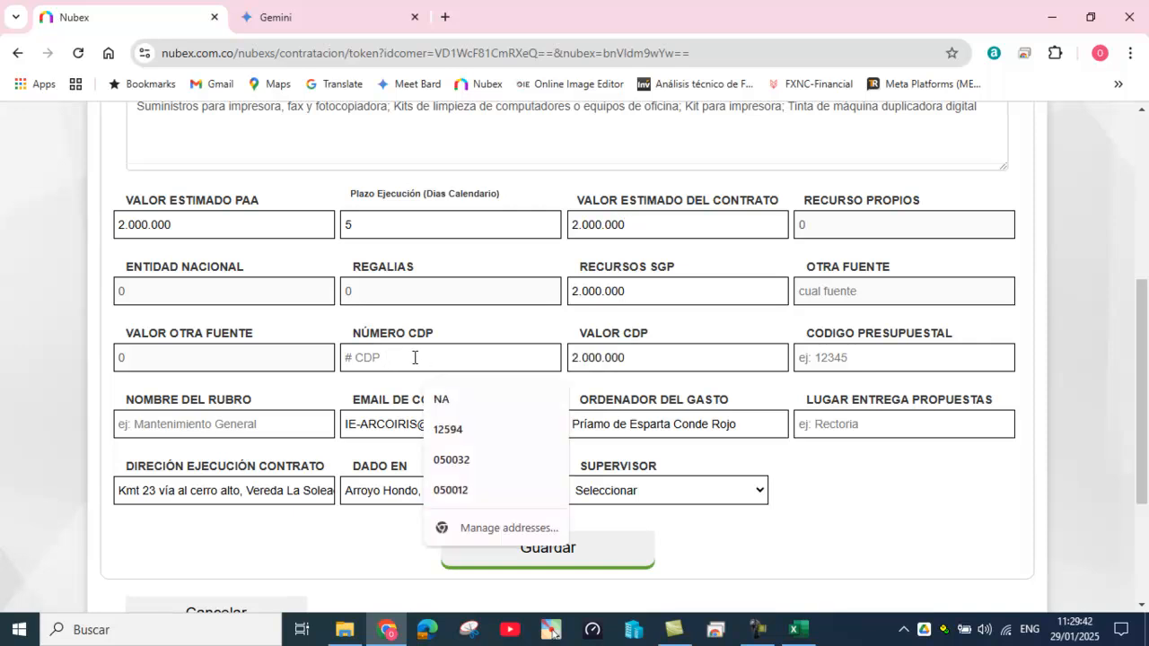
pyautogui.write('1')
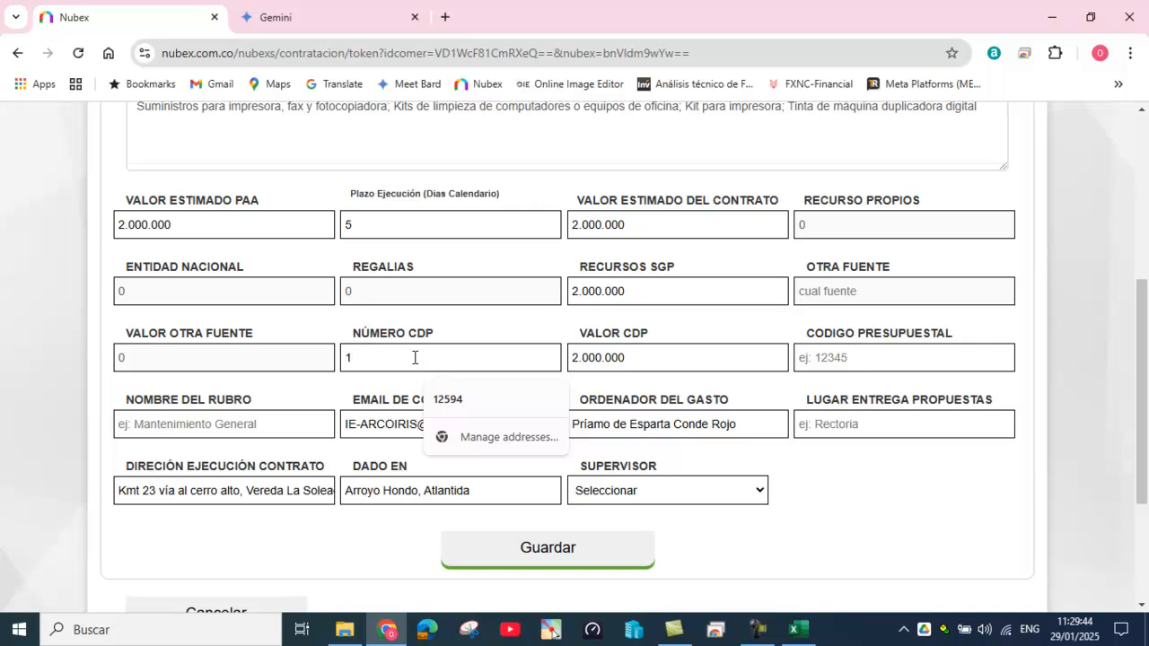
pyautogui.write('-2025')
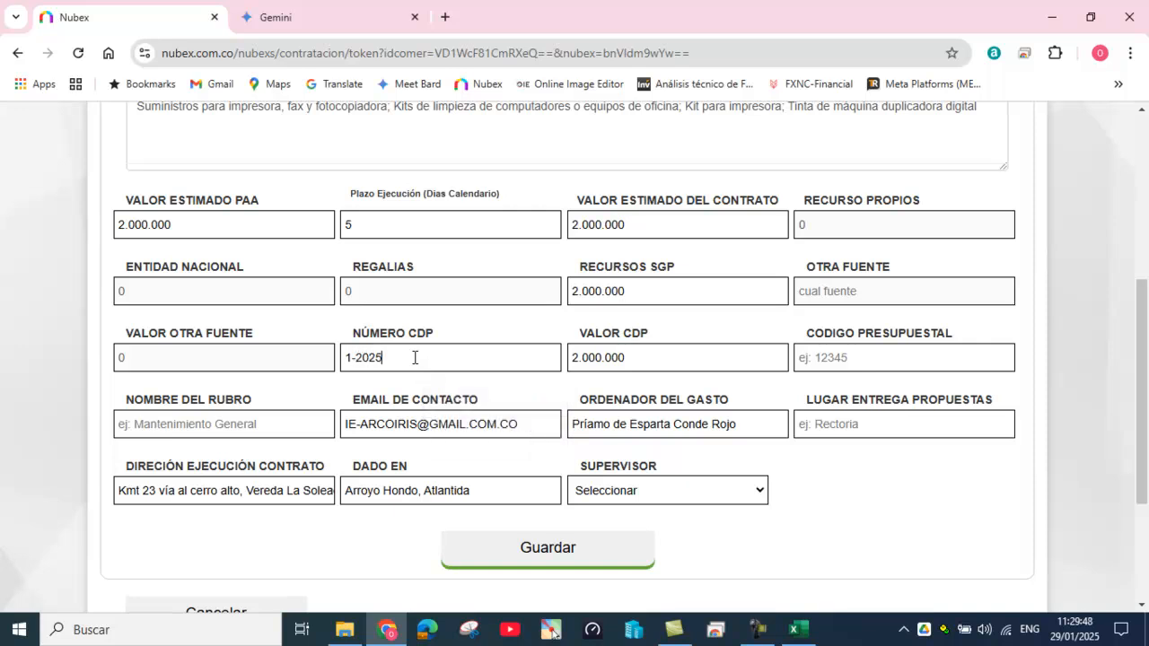
pyautogui.click(828, 354)
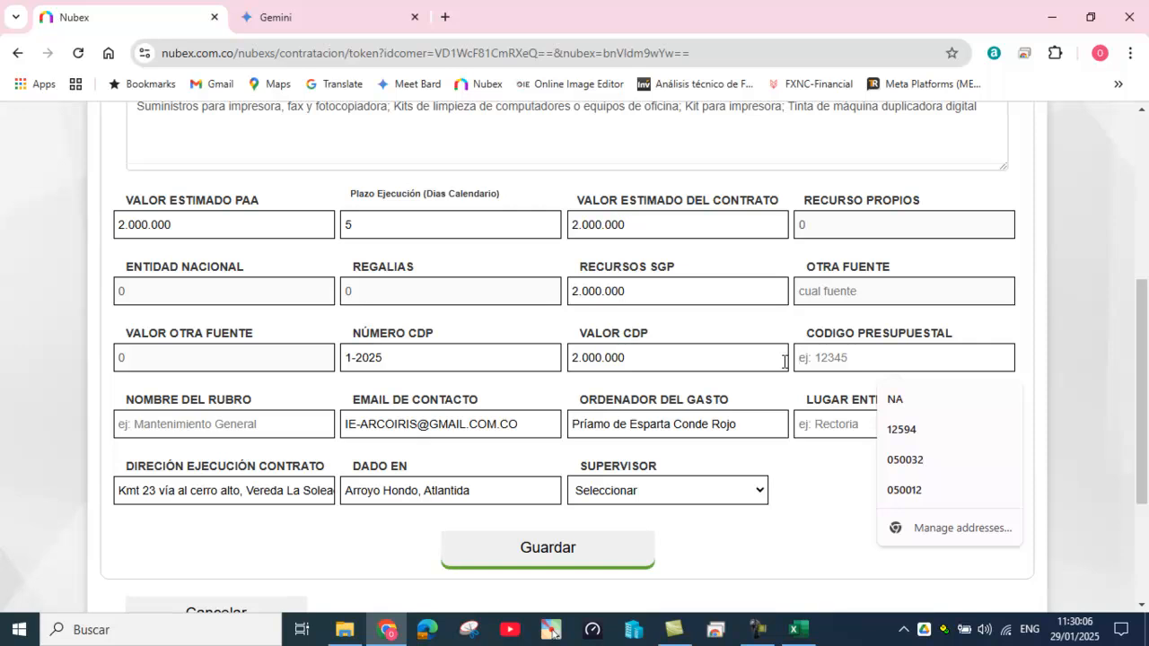
pyautogui.write('2')
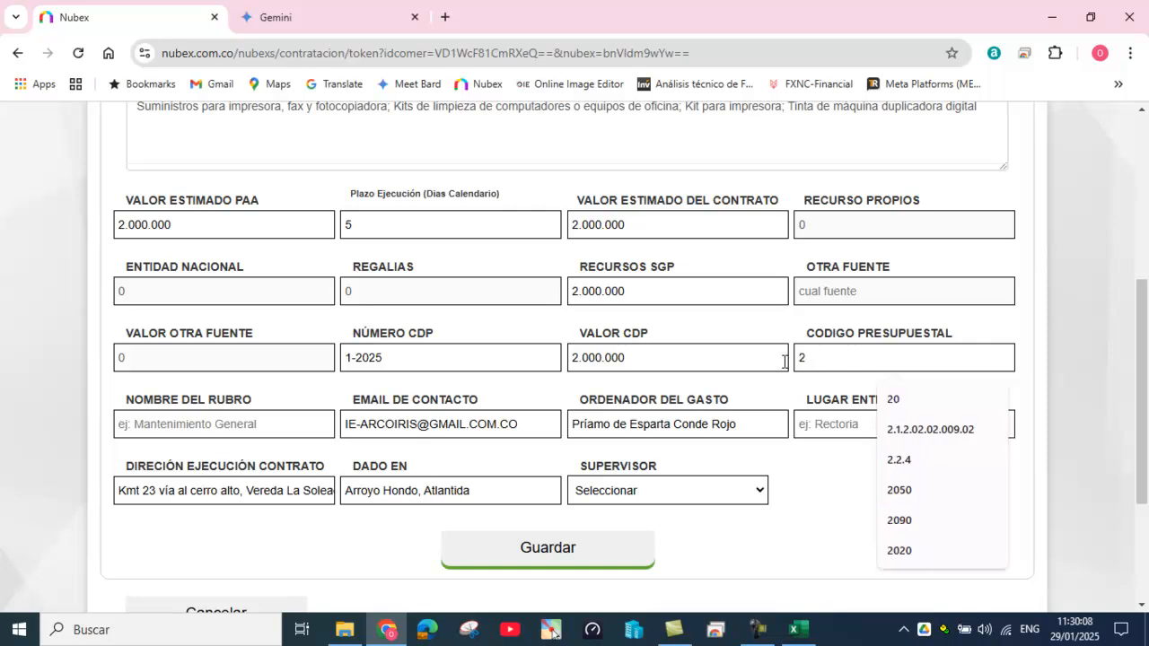
pyautogui.write('.1.3.0')
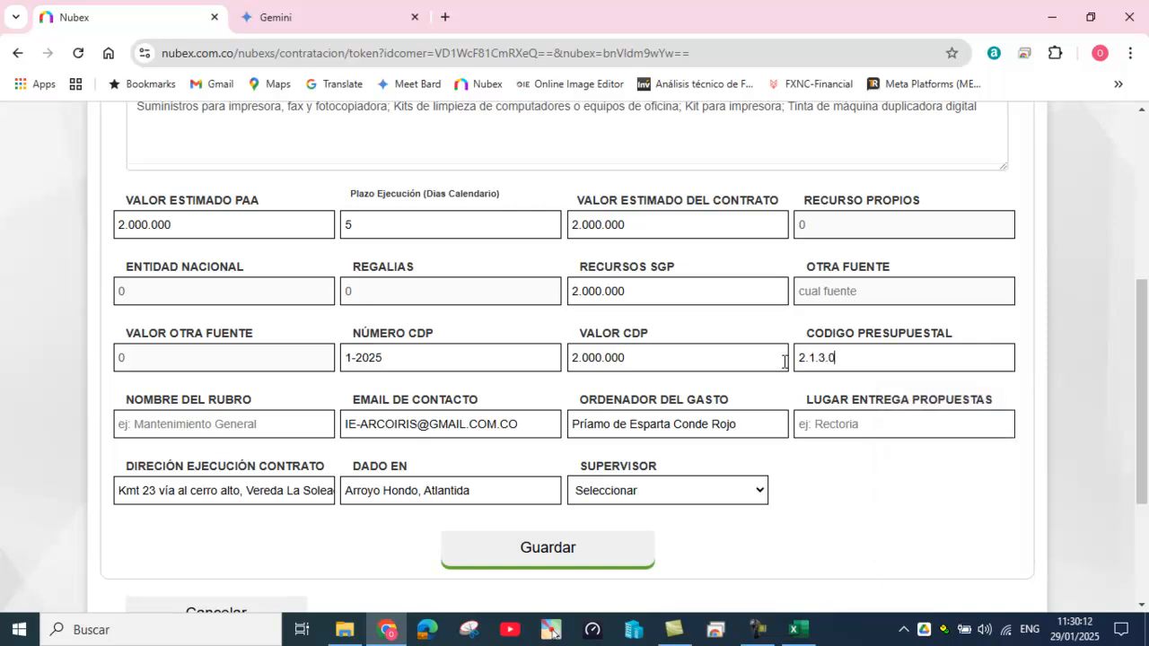
pyautogui.write('1.01')
# Step: Choose 'Materiales y Suministros' as the Nombre del Rubro budget item
pyautogui.click(209, 417)
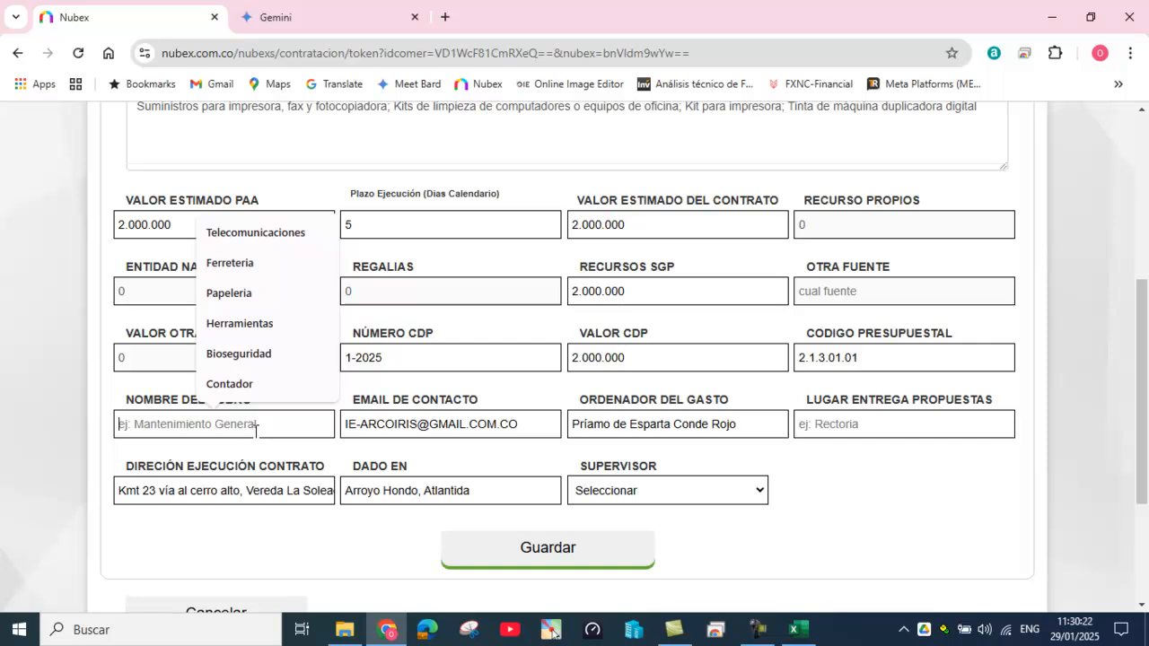
pyautogui.write('mate')
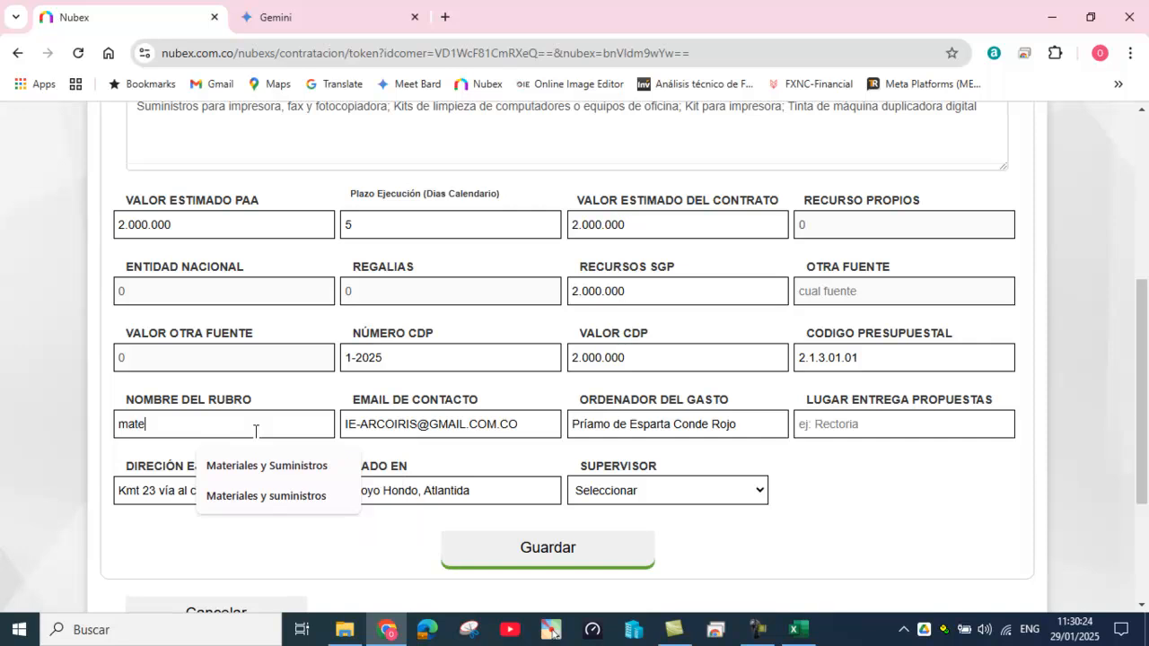
pyautogui.click(256, 466)
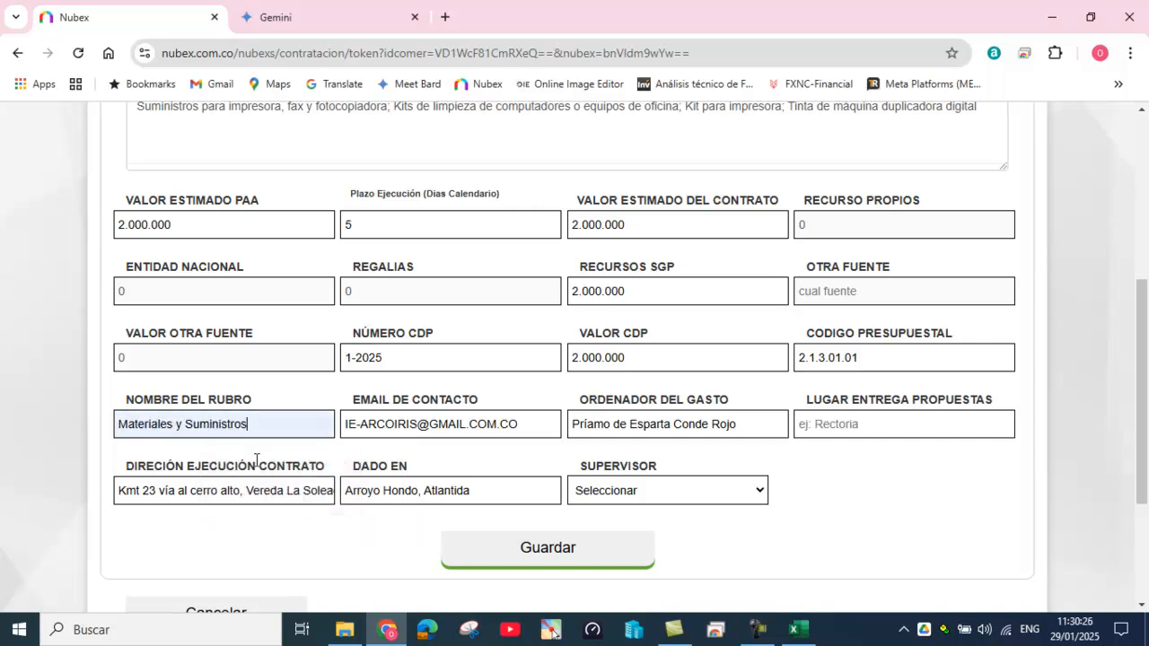
# Step: Fill the proposal delivery place with 'Email institucional o la rectoria'
pyautogui.click(804, 428)
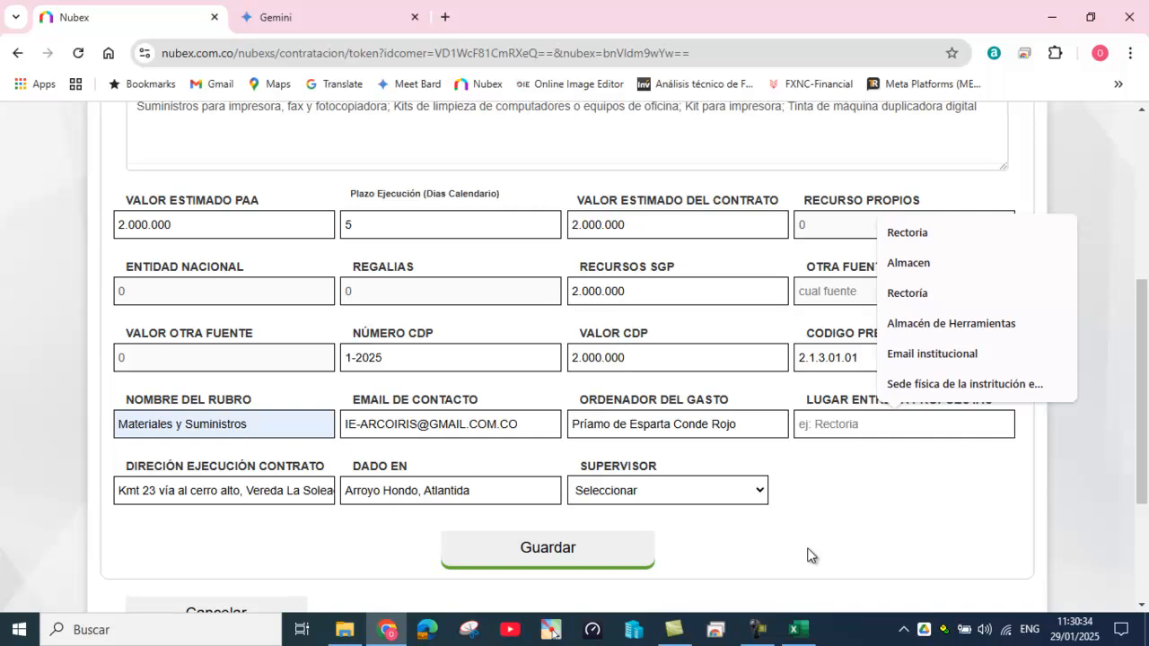
pyautogui.write('emil')
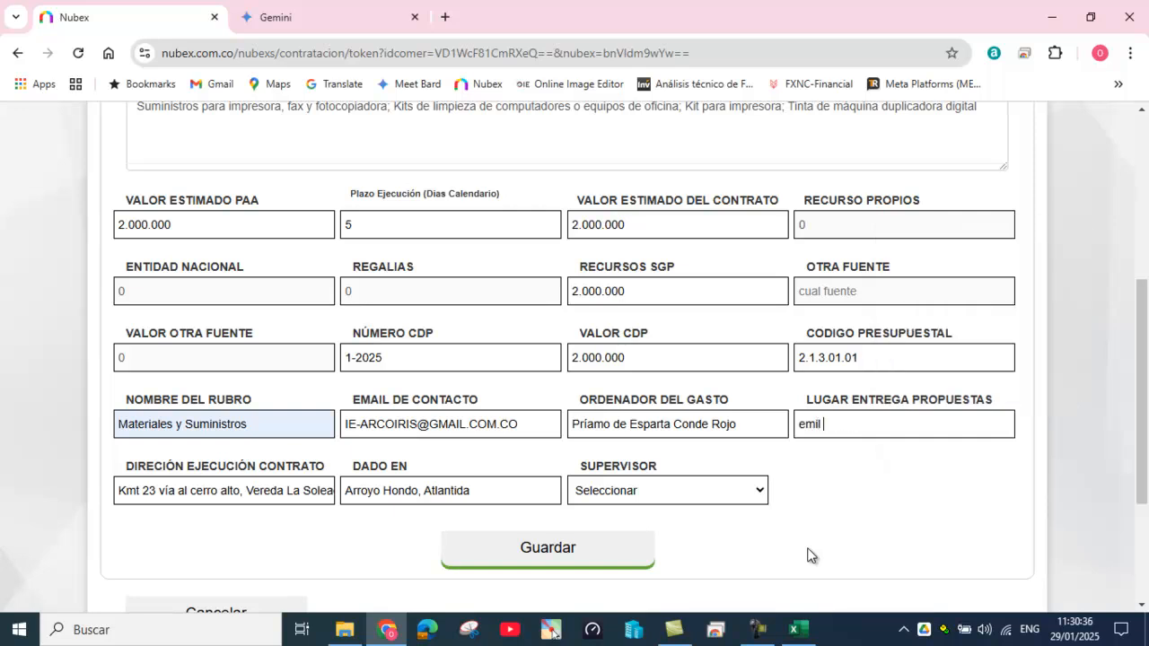
pyautogui.press('BackSpace')
pyautogui.press('BackSpace')
pyautogui.press('BackSpace')
pyautogui.write('ail institucional')
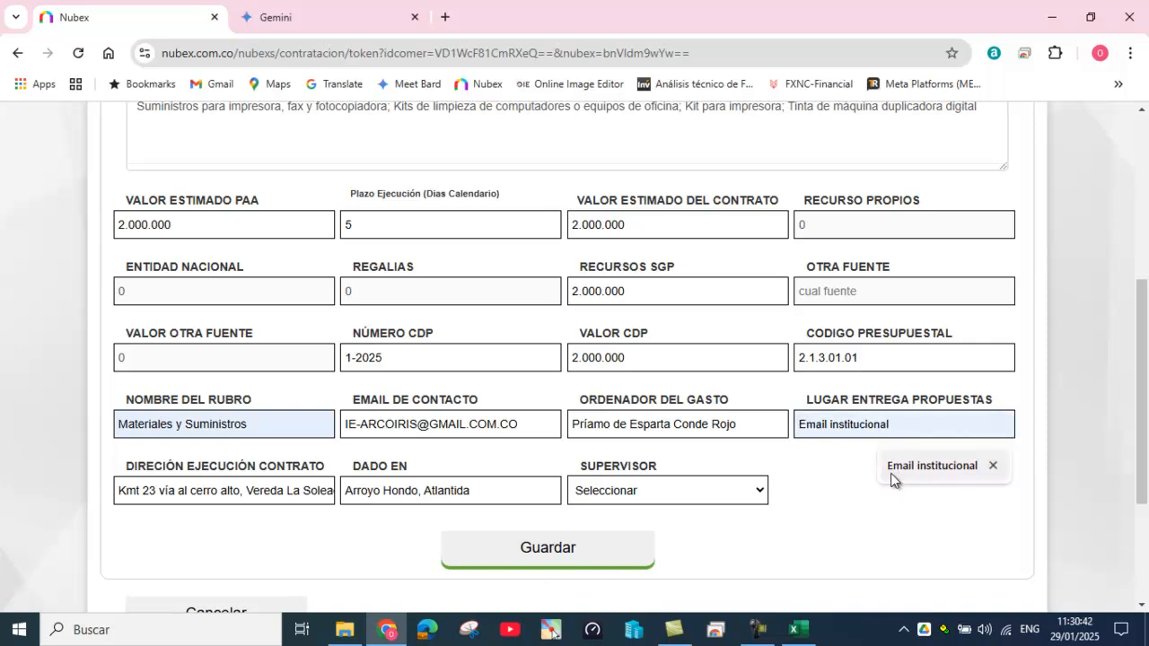
pyautogui.click(889, 471)
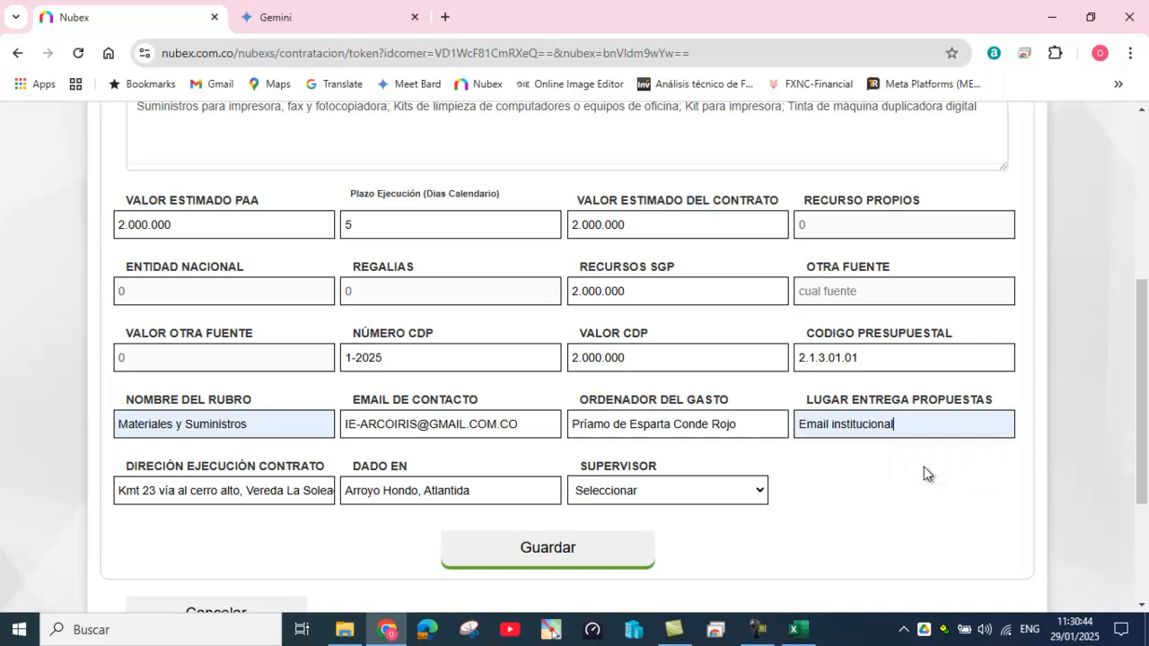
pyautogui.write(';')
pyautogui.press('BackSpace')
pyautogui.press('BackSpace')
pyautogui.write('o ')
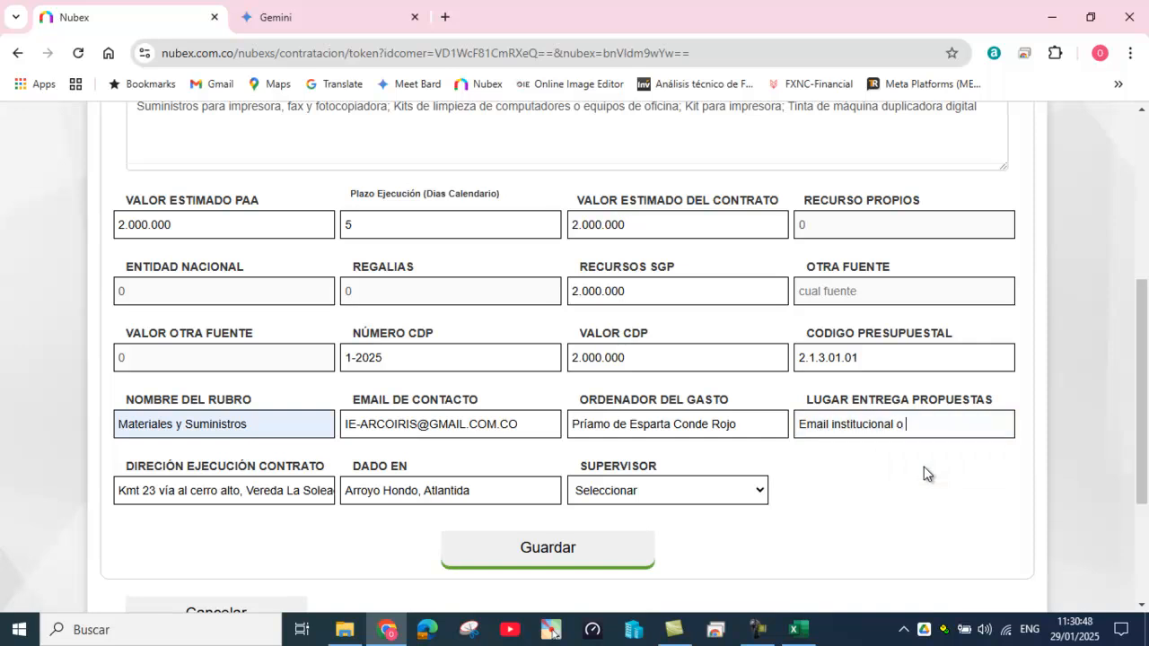
pyautogui.write('la rector')
pyautogui.write("'i")
# Step: Pick the Ordenador del gasto as the contract supervisor and review the form
pyautogui.click(753, 495)
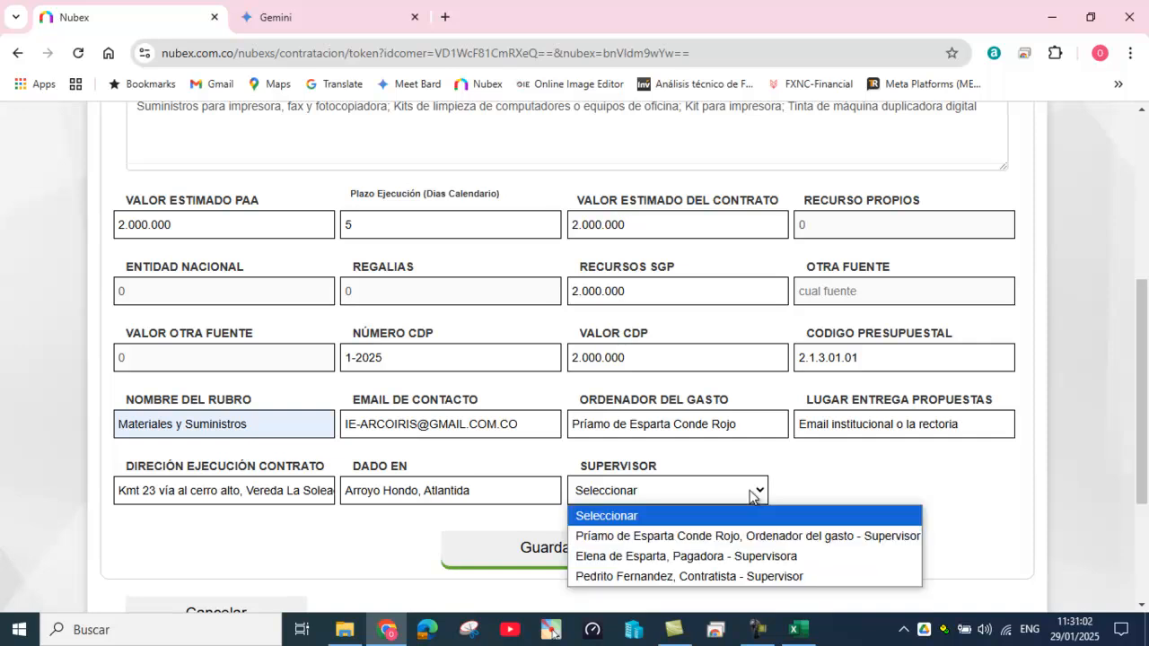
pyautogui.click(723, 536)
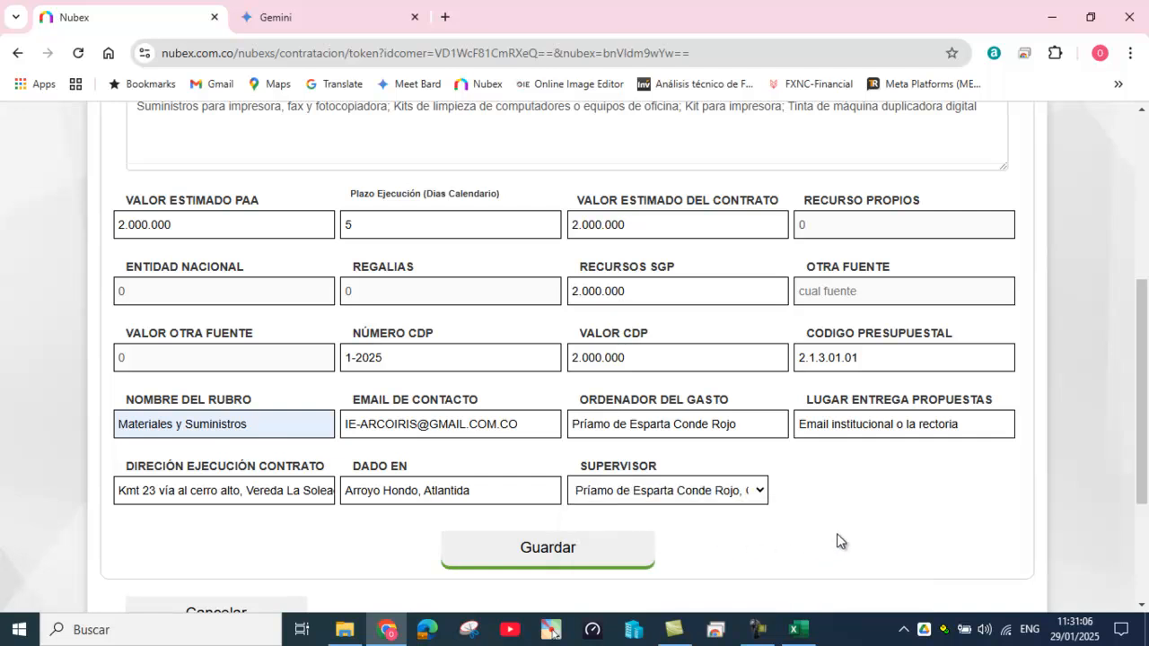
pyautogui.scroll(1, 839, 539)
pyautogui.scroll(3, 842, 533)
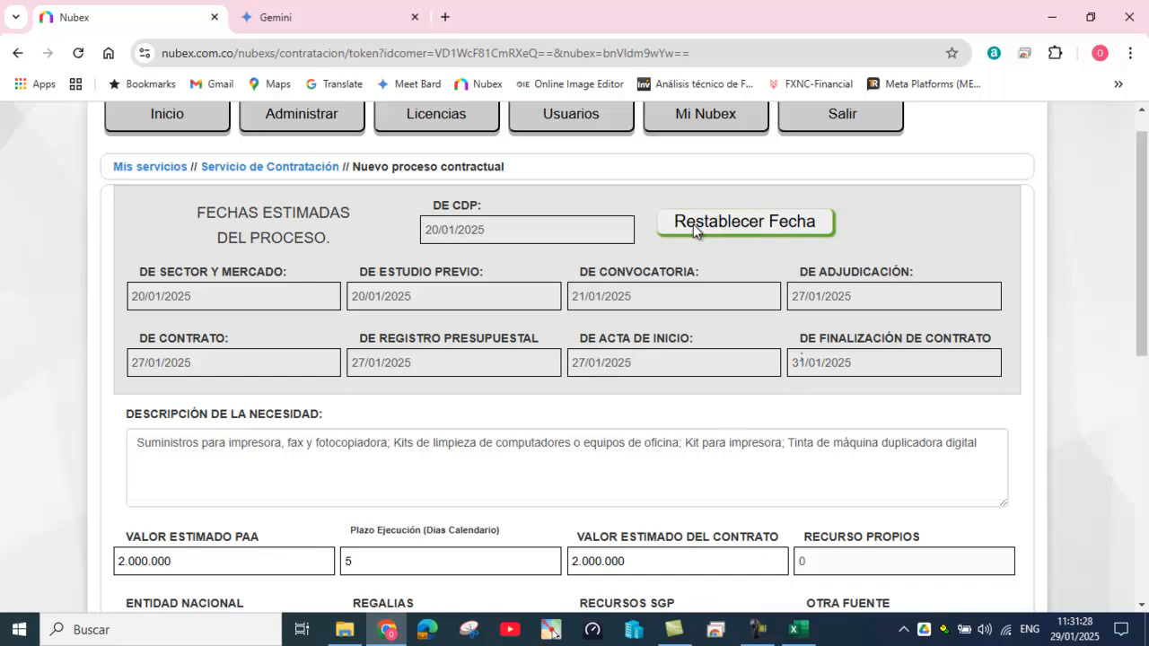
pyautogui.scroll(-4, 675, 477)
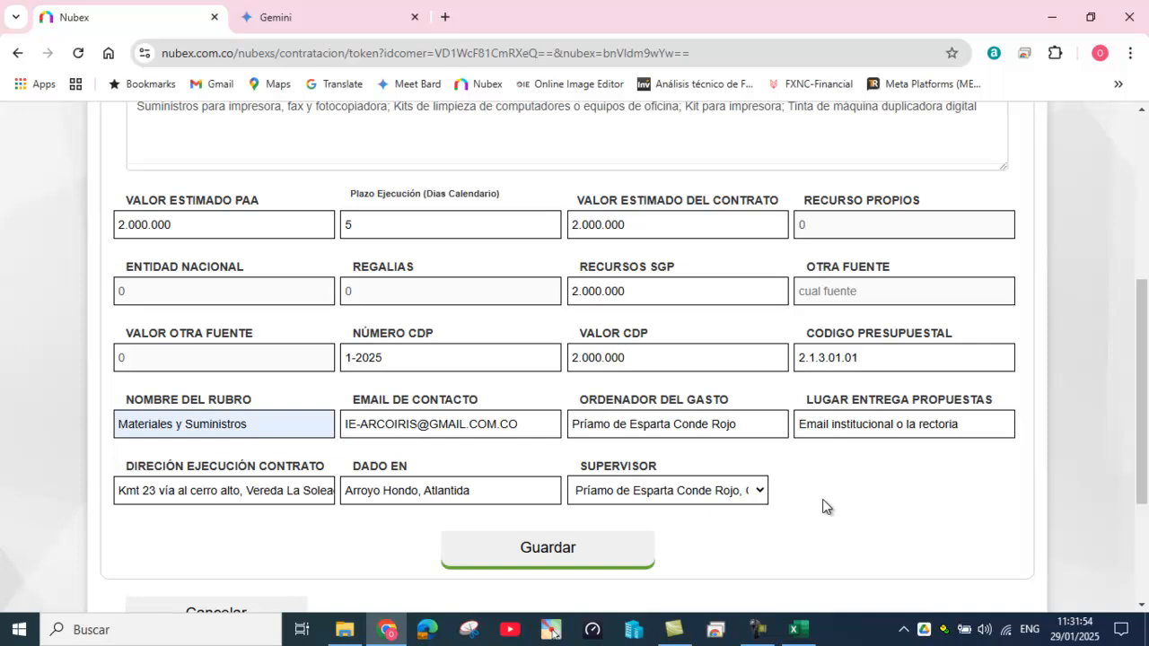
# Step: Save the ADQUISICION TINTAS process, accept both confirmations, and show the Seguimiento Procesos list
pyautogui.click(543, 553)
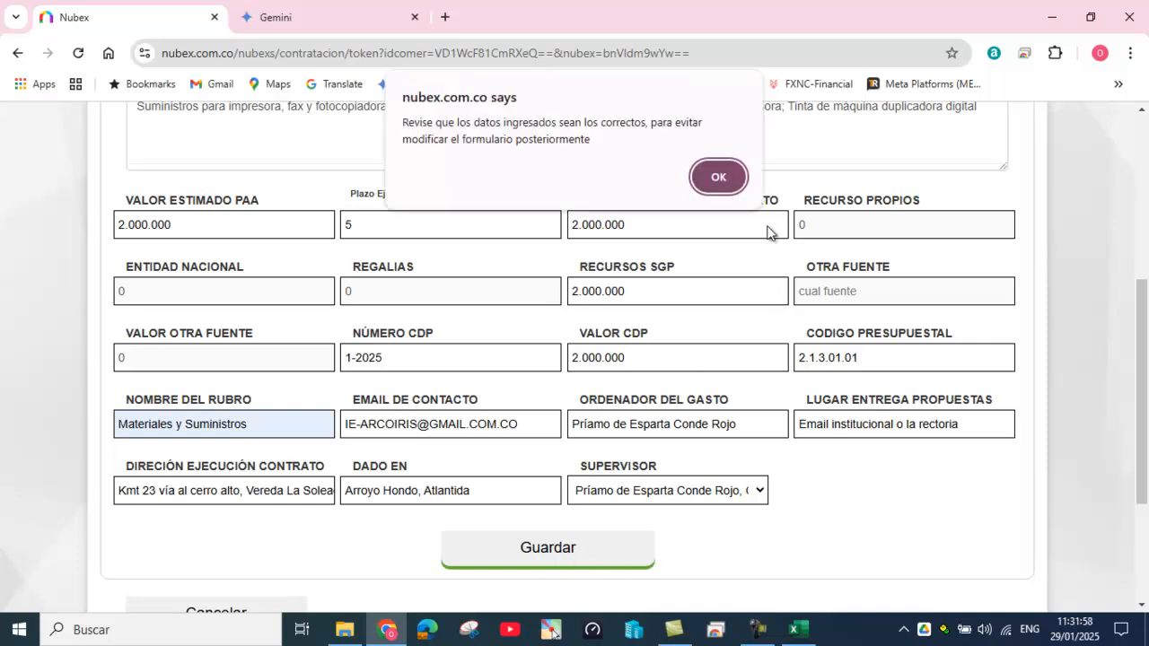
pyautogui.click(719, 172)
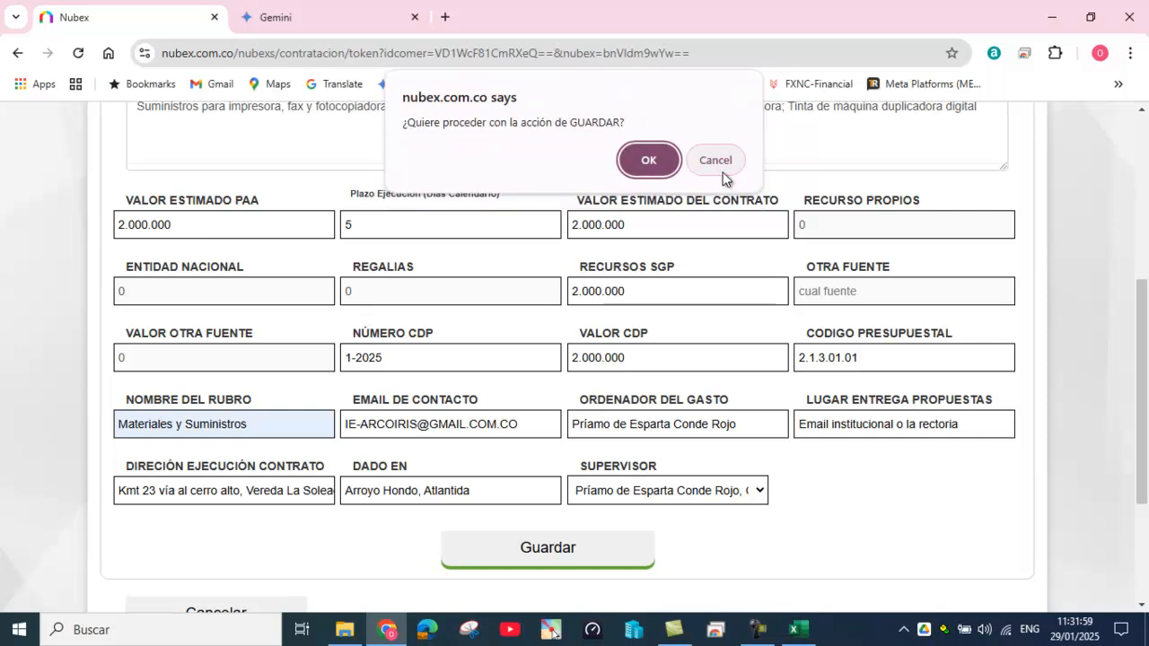
pyautogui.click(652, 161)
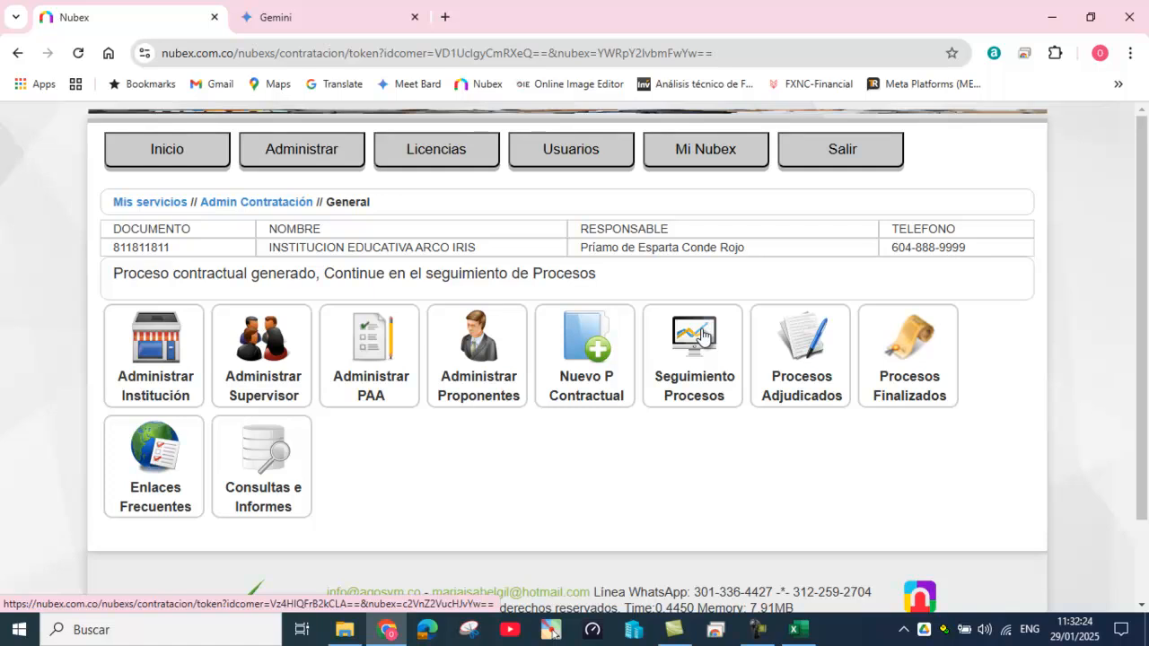
pyautogui.click(701, 336)
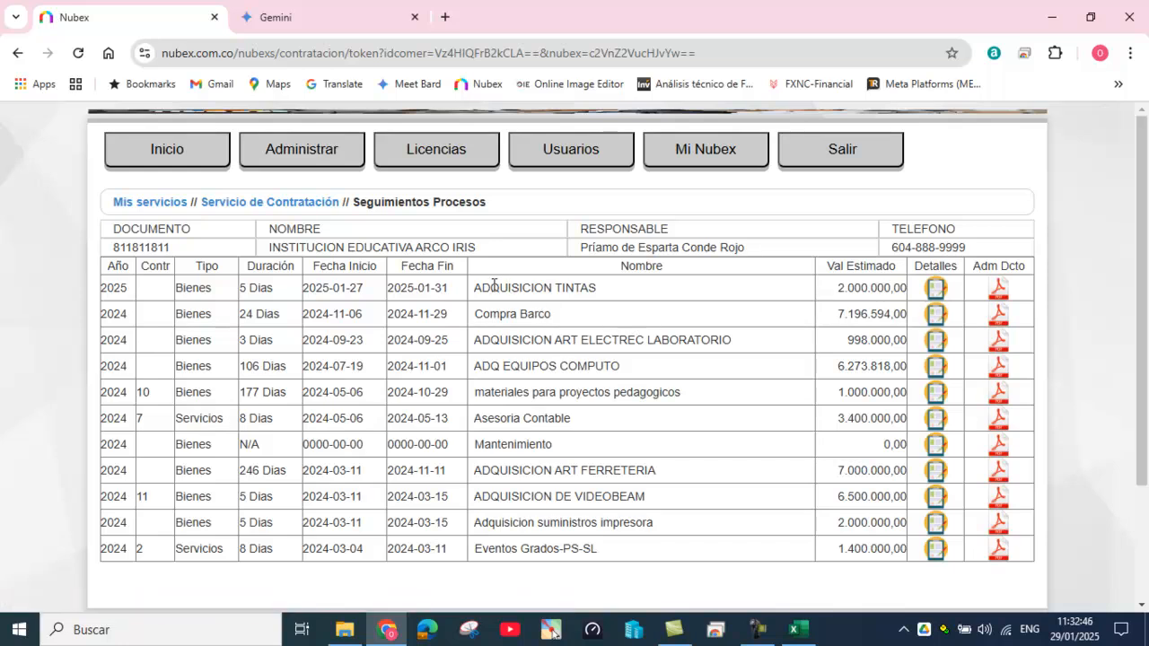
# Step: Open the Detalles page of the ADQUISICION TINTAS process row
pyautogui.click(934, 294)
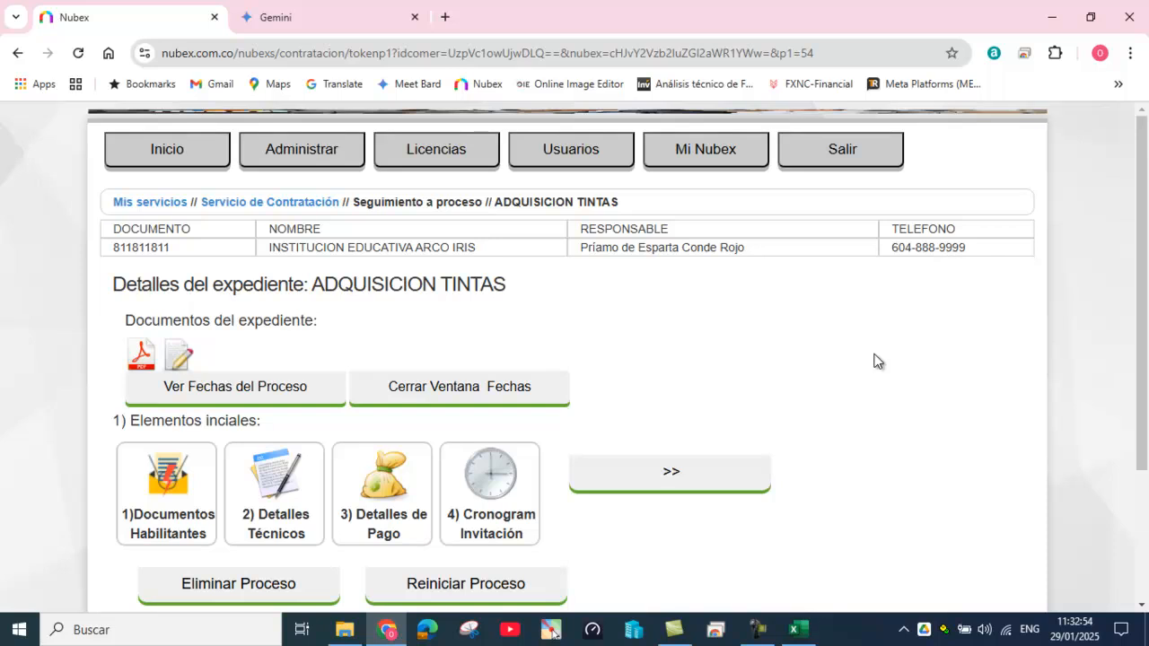
pyautogui.scroll(-1, 854, 352)
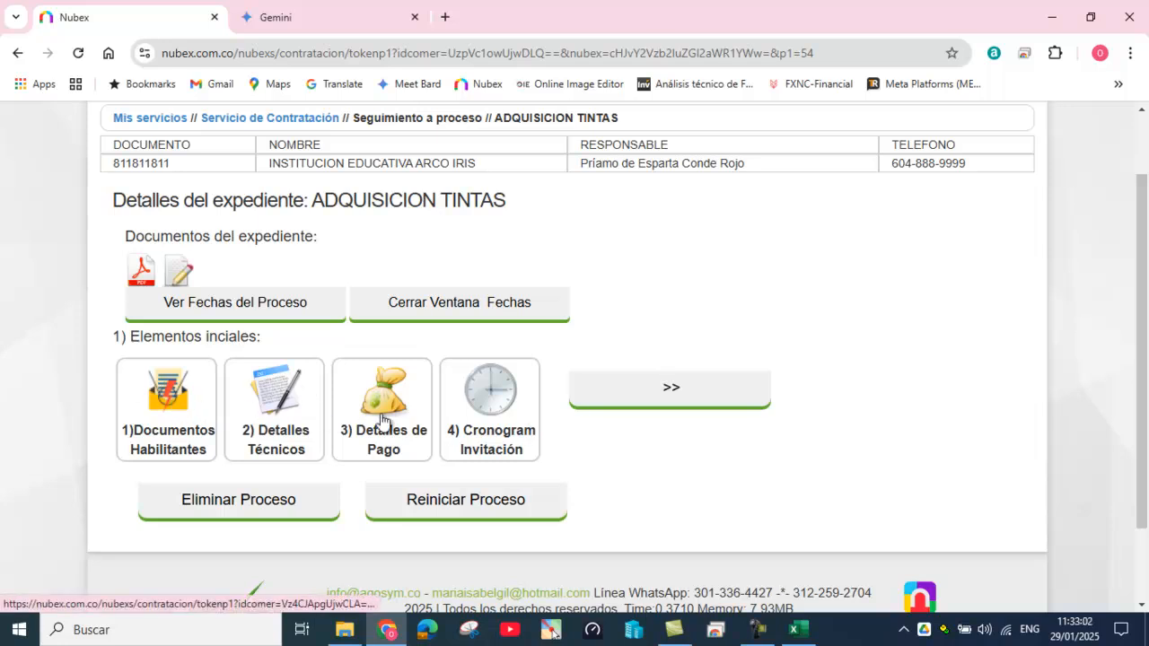
# Step: Open 1) Documentos Habilitantes and select all available documents with the header checkbox
pyautogui.click(167, 400)
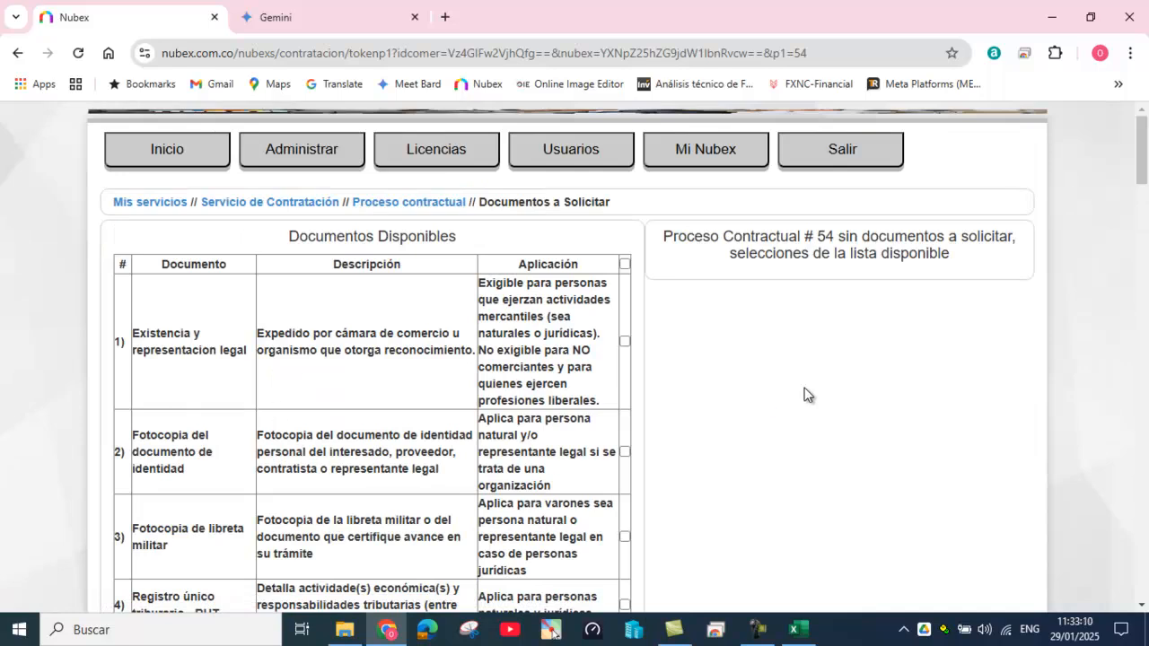
pyautogui.scroll(-4, 800, 398)
pyautogui.scroll(-10, 801, 400)
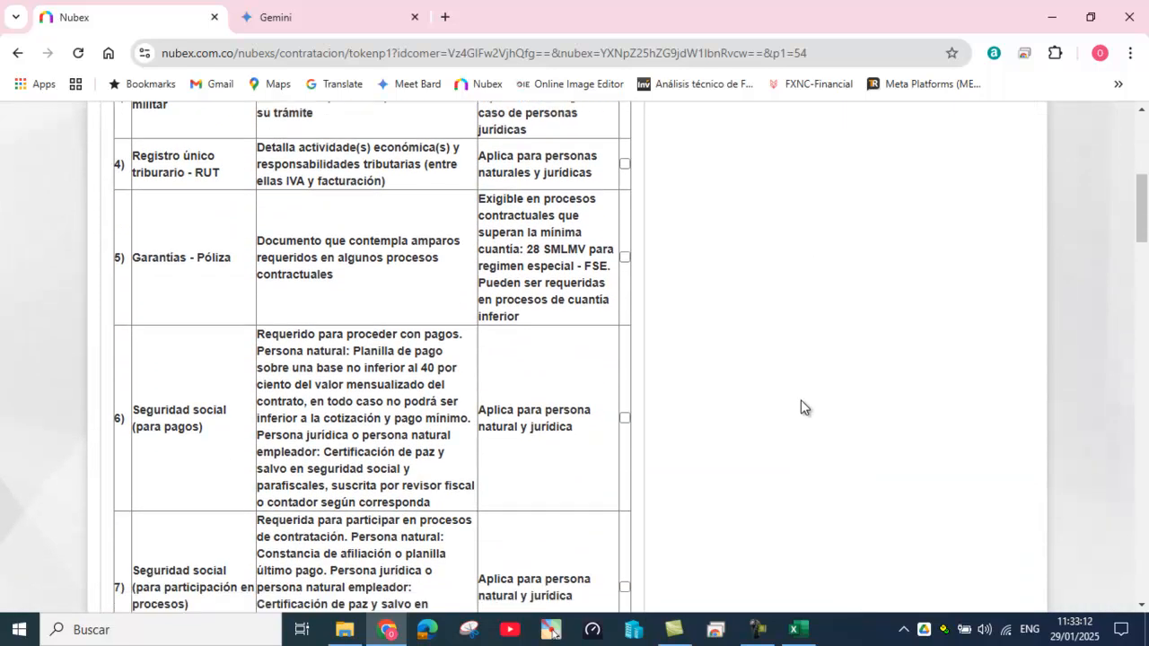
pyautogui.scroll(-4, 801, 403)
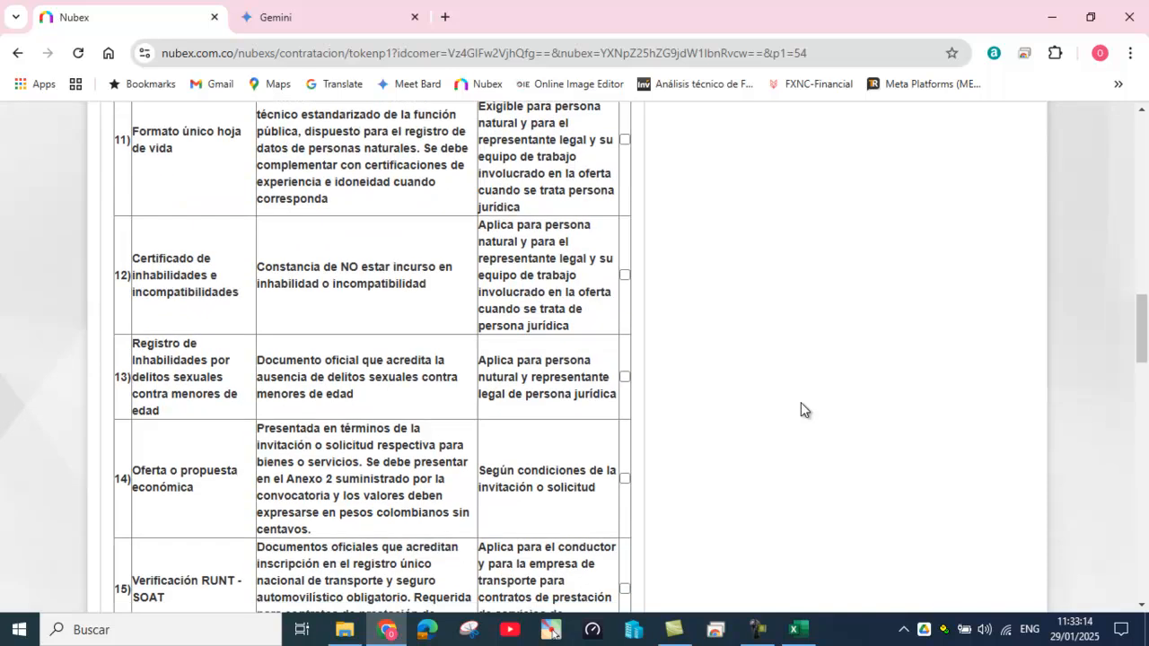
pyautogui.scroll(20, 802, 404)
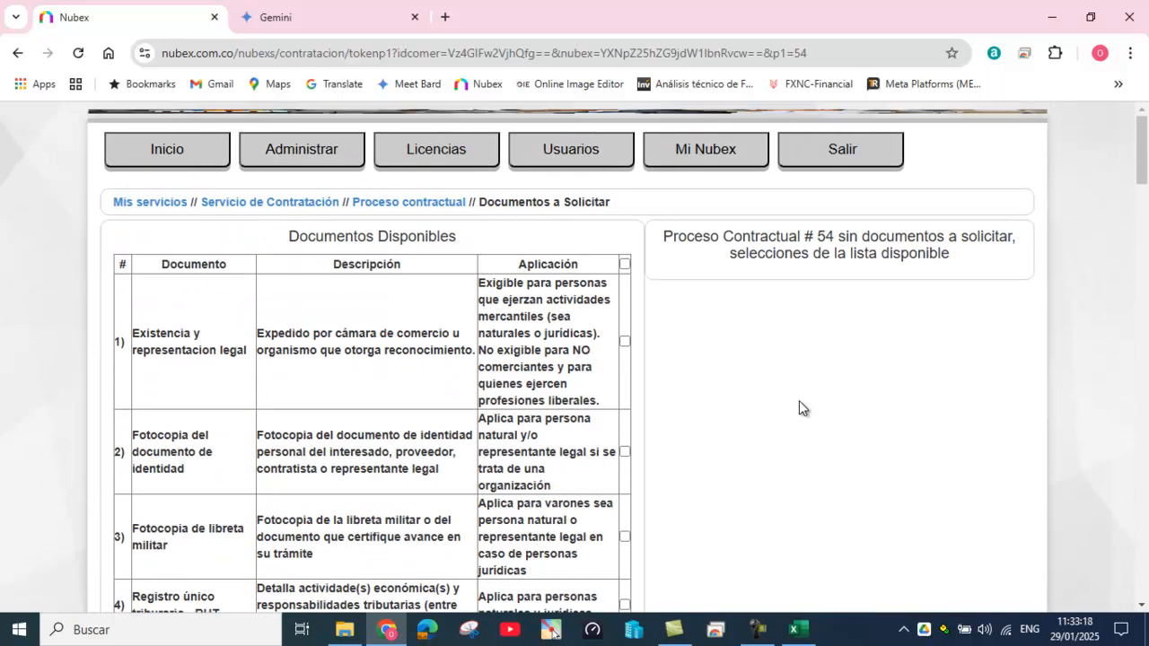
pyautogui.click(624, 264)
pyautogui.scroll(-1, 777, 442)
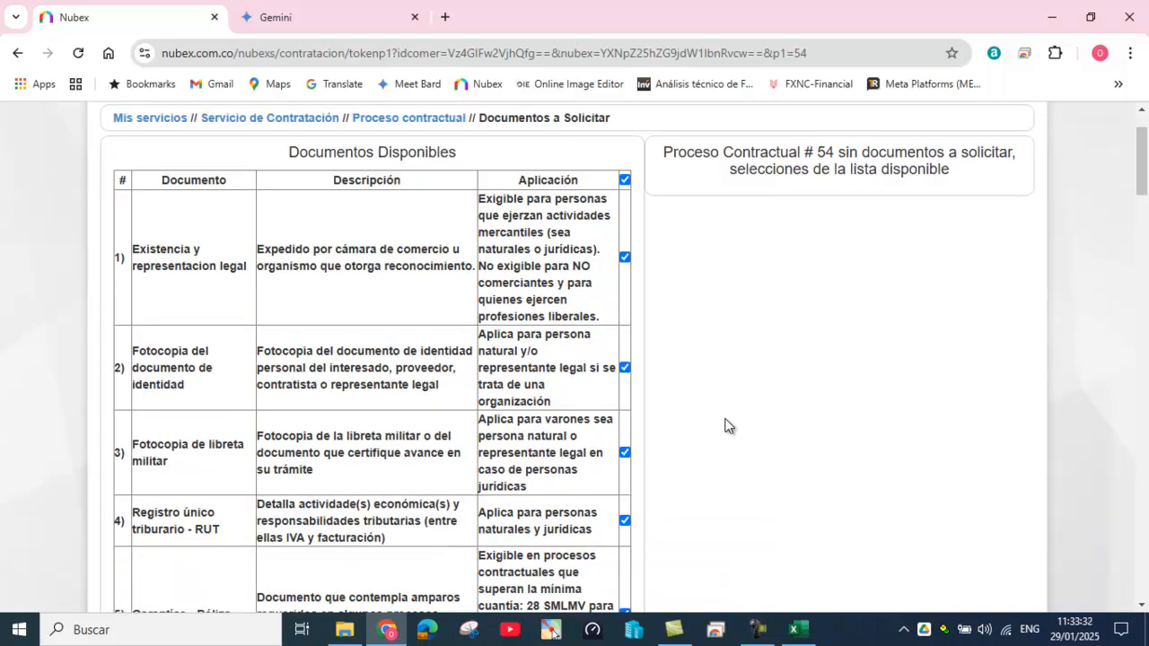
pyautogui.scroll(-2, 727, 417)
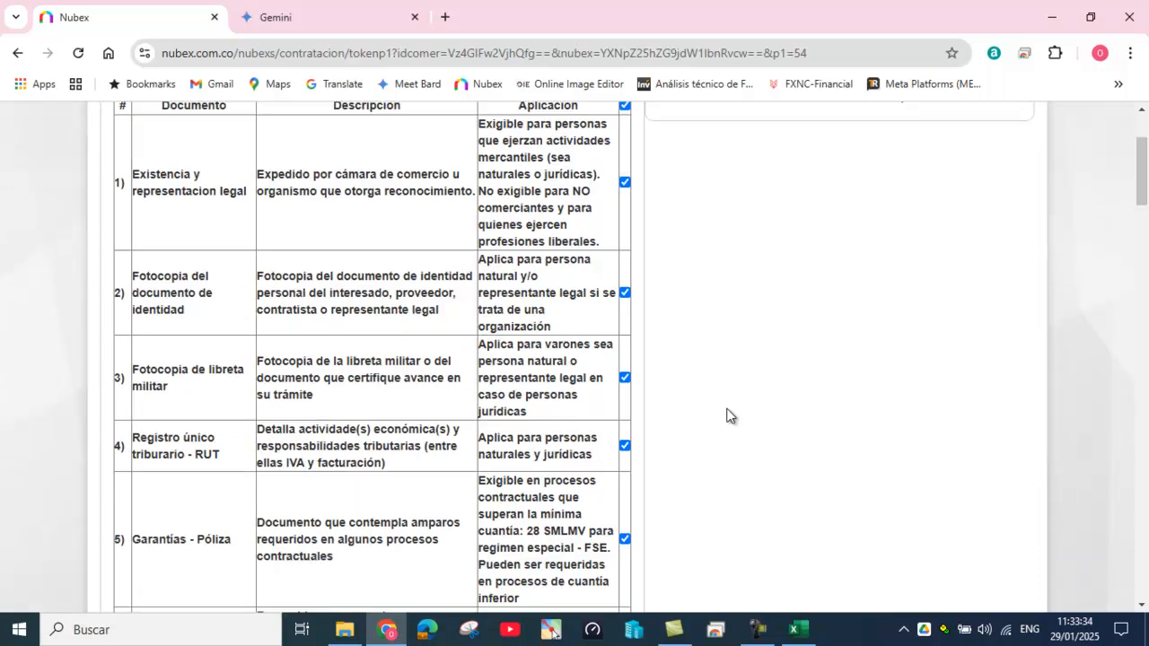
# Step: Uncheck Verificación RUNT - SOAT and Certificación de trabajo en alturas in Documentos Disponibles
pyautogui.click(626, 445)
pyautogui.scroll(-2, 727, 426)
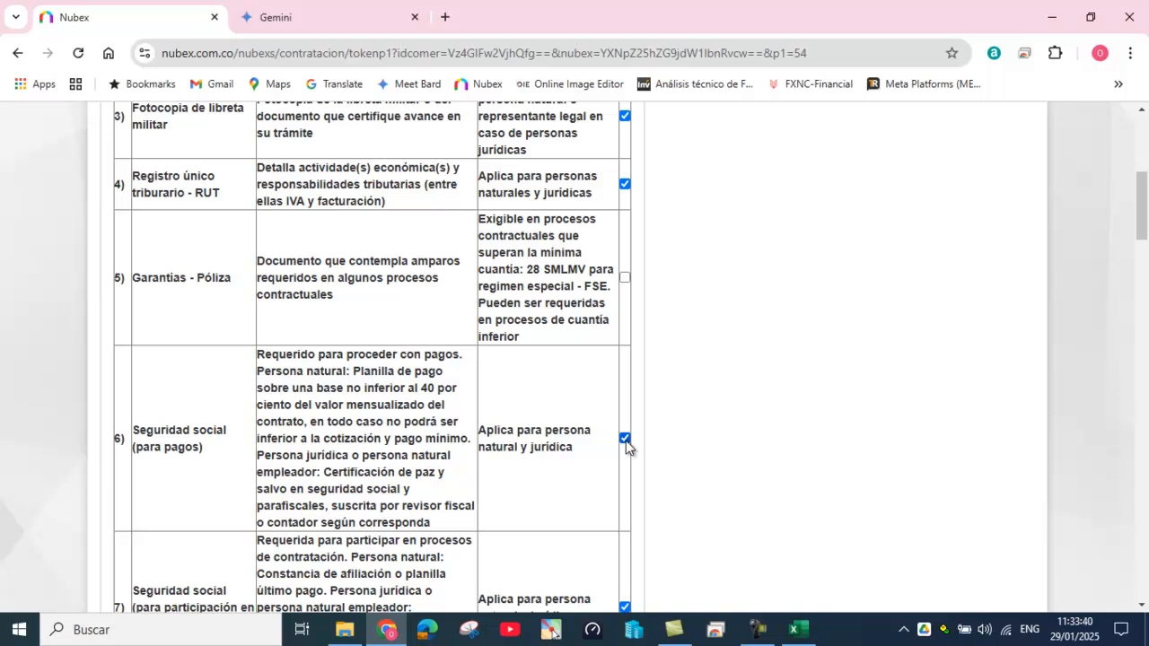
pyautogui.scroll(-1, 730, 417)
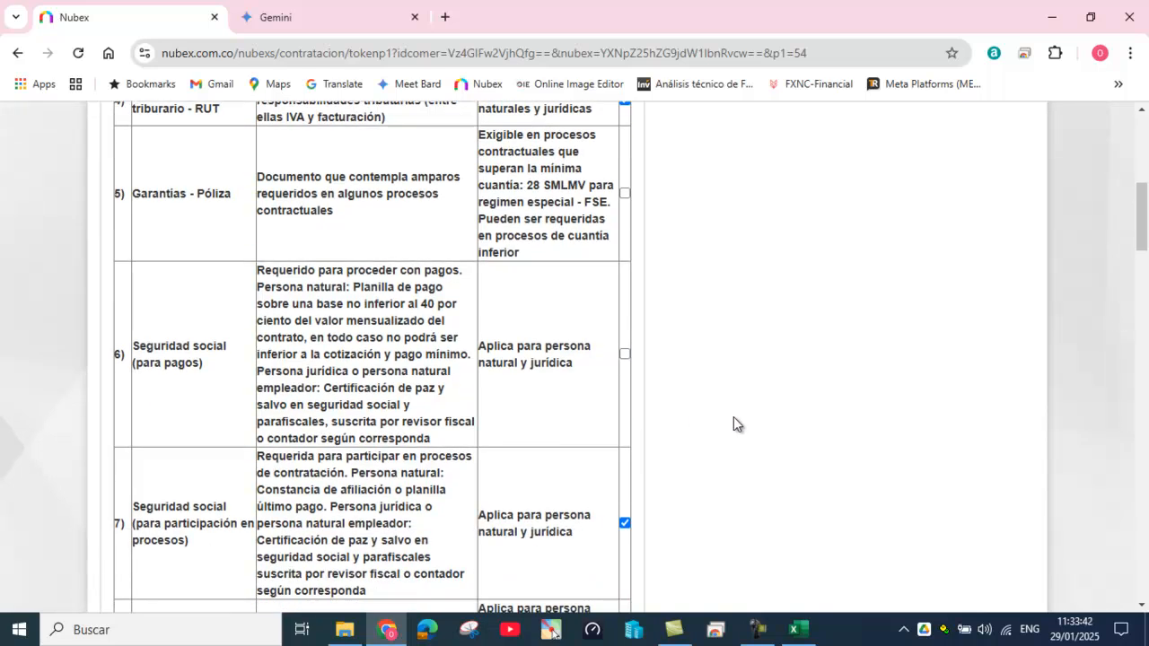
pyautogui.scroll(-1, 744, 425)
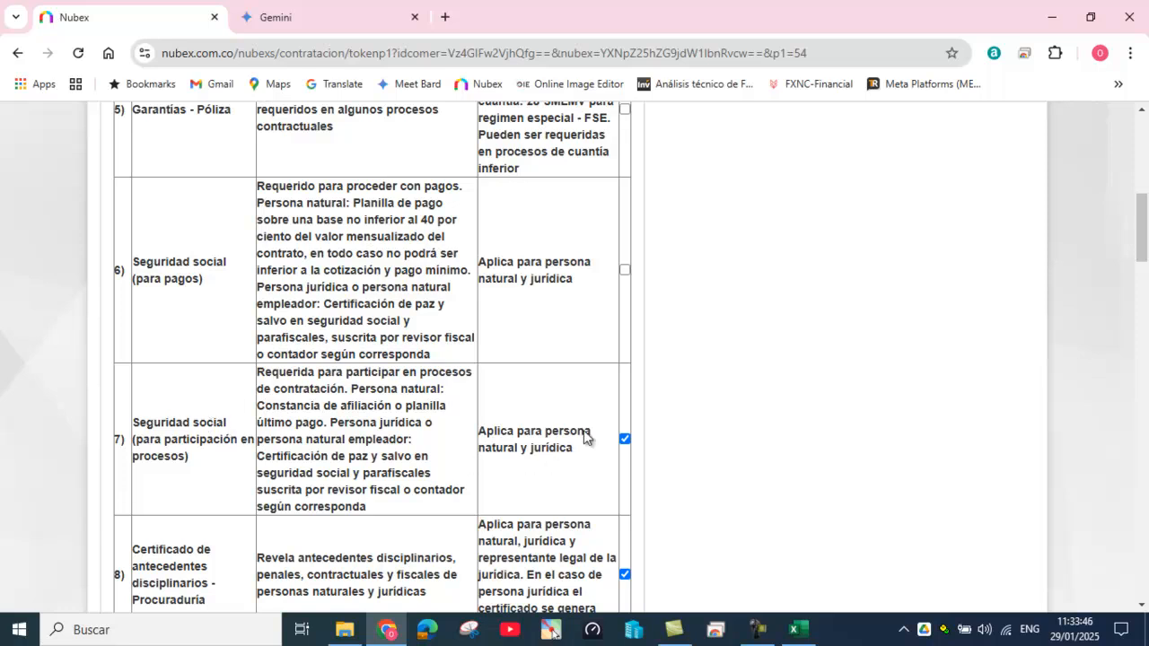
pyautogui.scroll(-1, 726, 428)
pyautogui.scroll(-3, 721, 422)
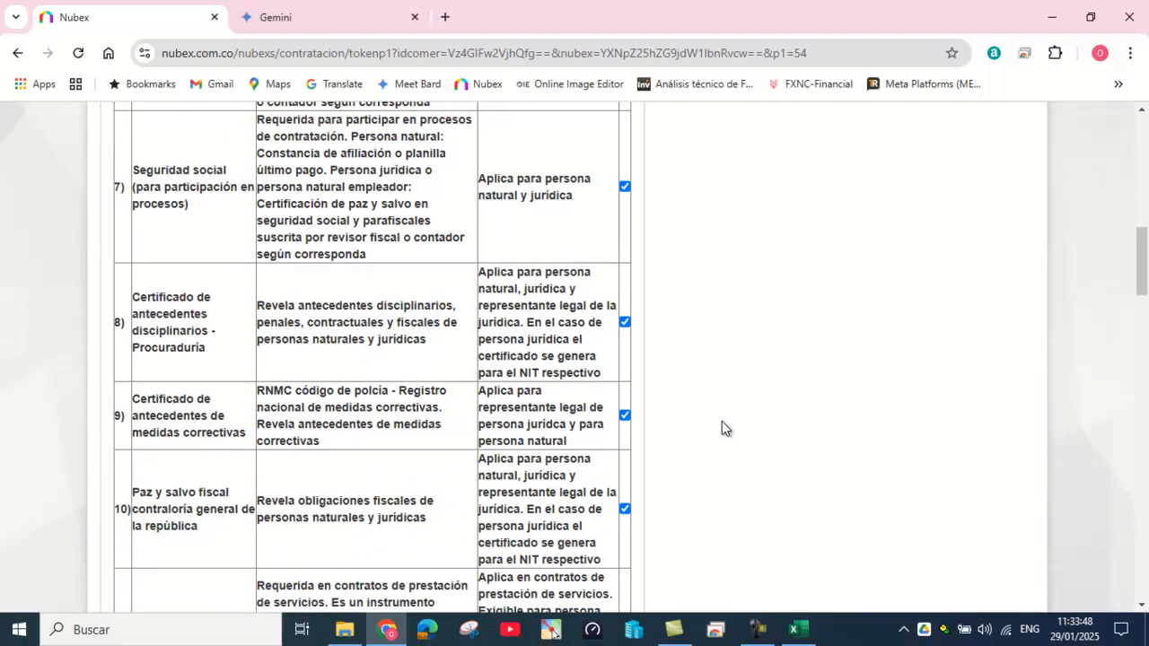
pyautogui.scroll(-2, 723, 408)
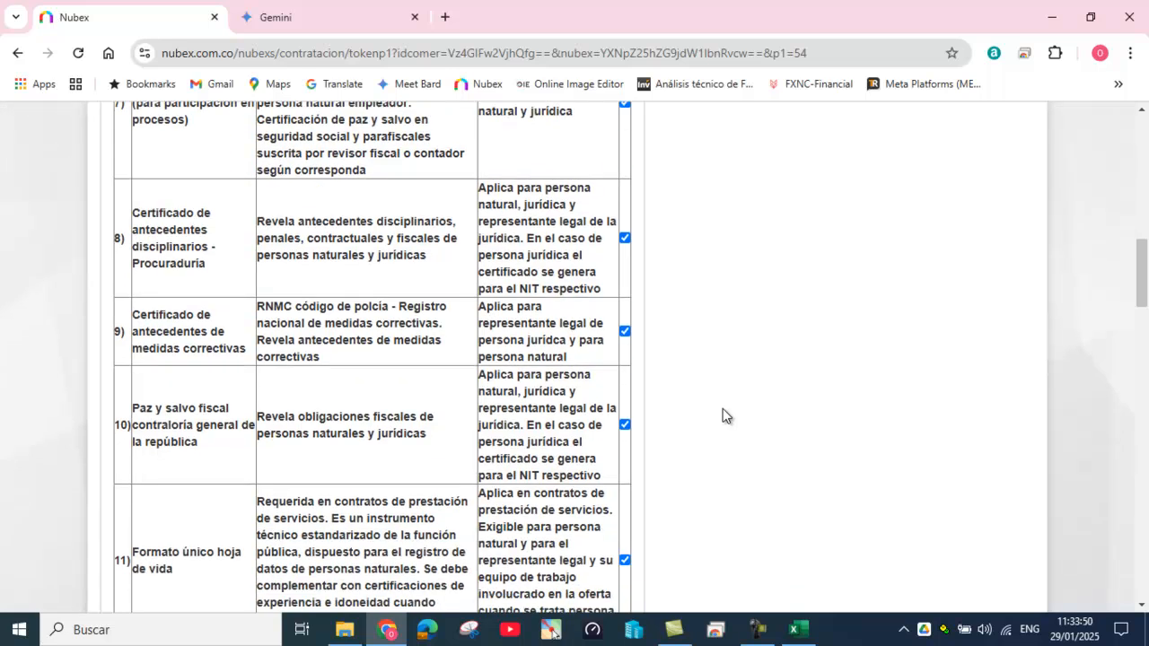
pyautogui.scroll(-2, 725, 415)
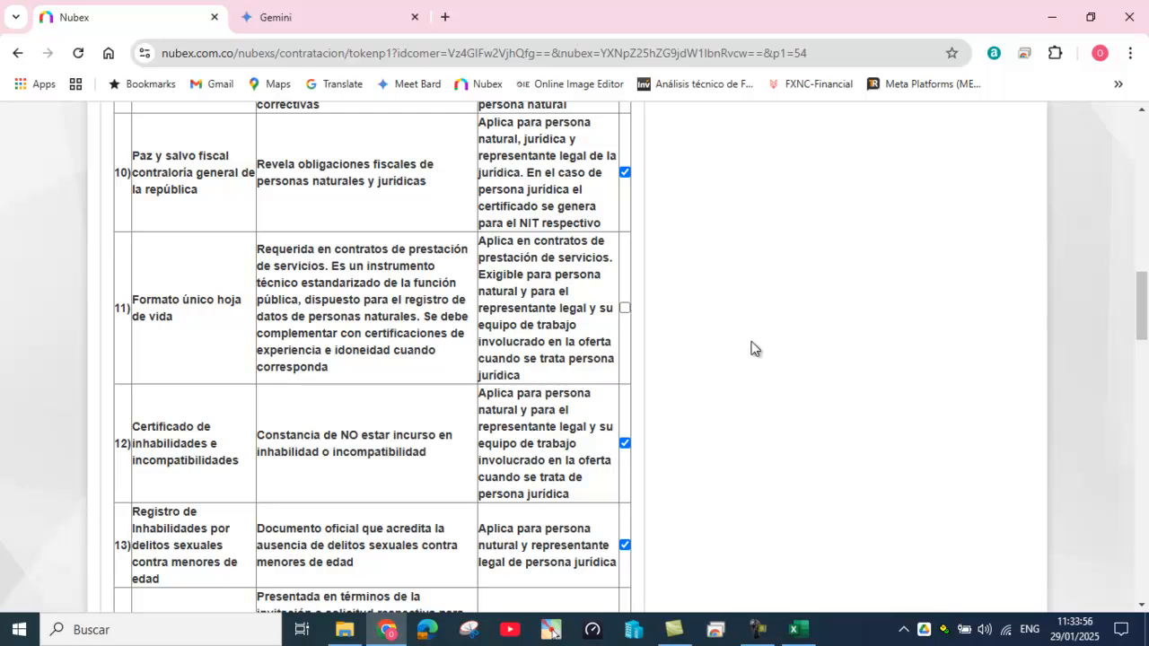
pyautogui.scroll(-2, 754, 350)
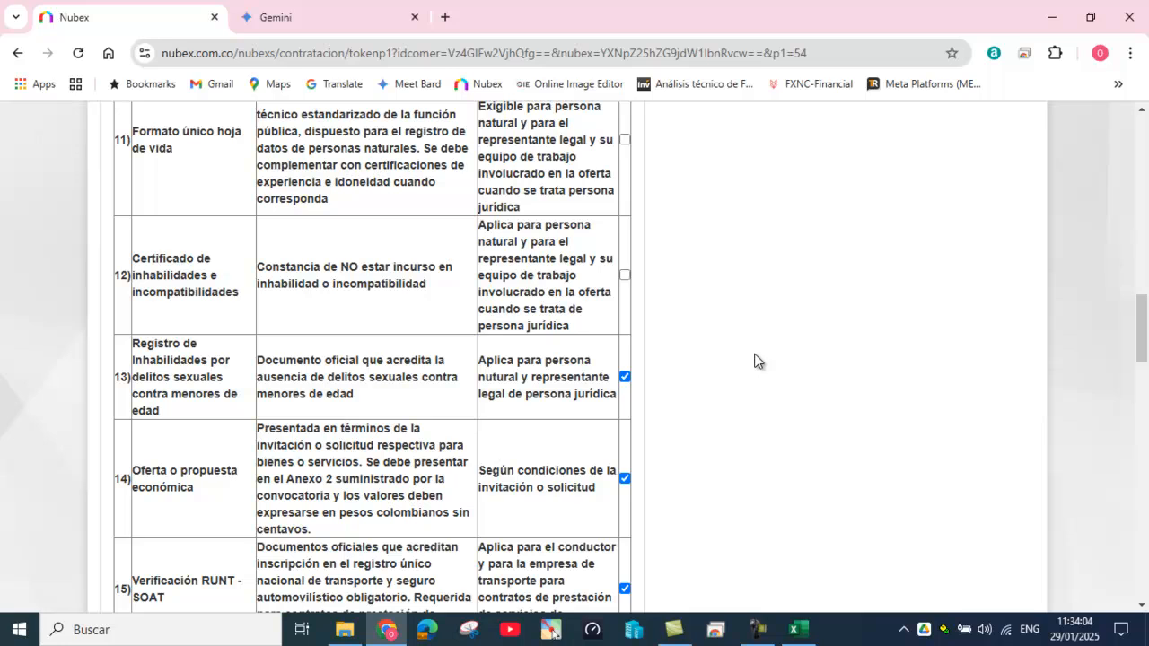
pyautogui.scroll(-1, 753, 361)
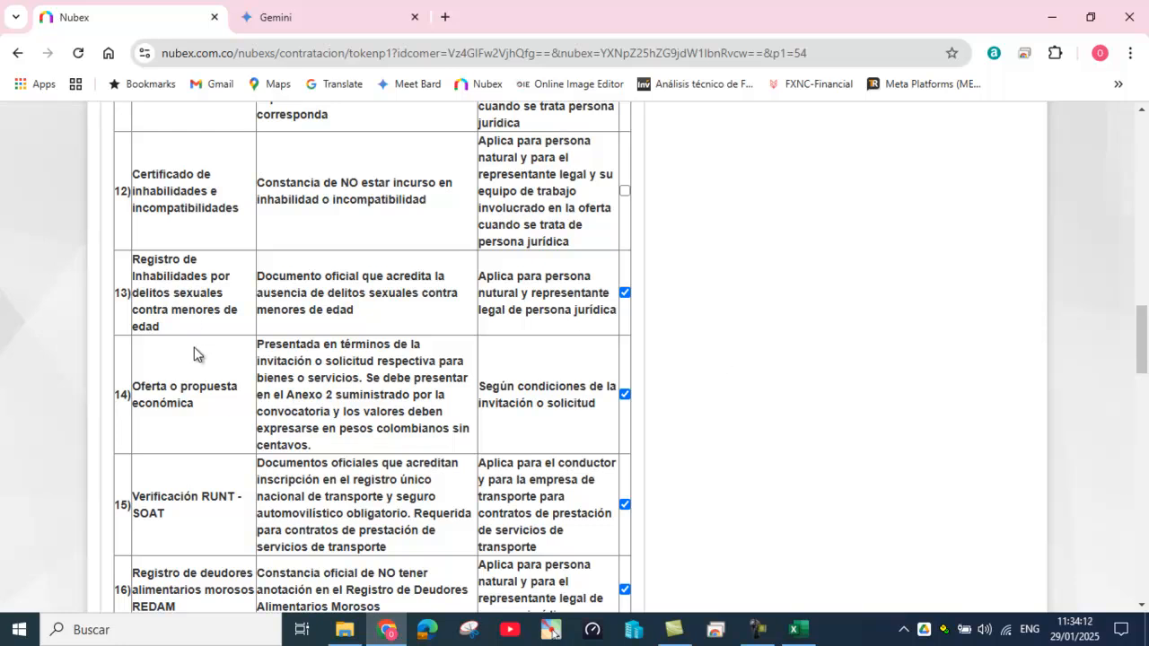
pyautogui.scroll(-1, 218, 401)
pyautogui.scroll(-1, 205, 373)
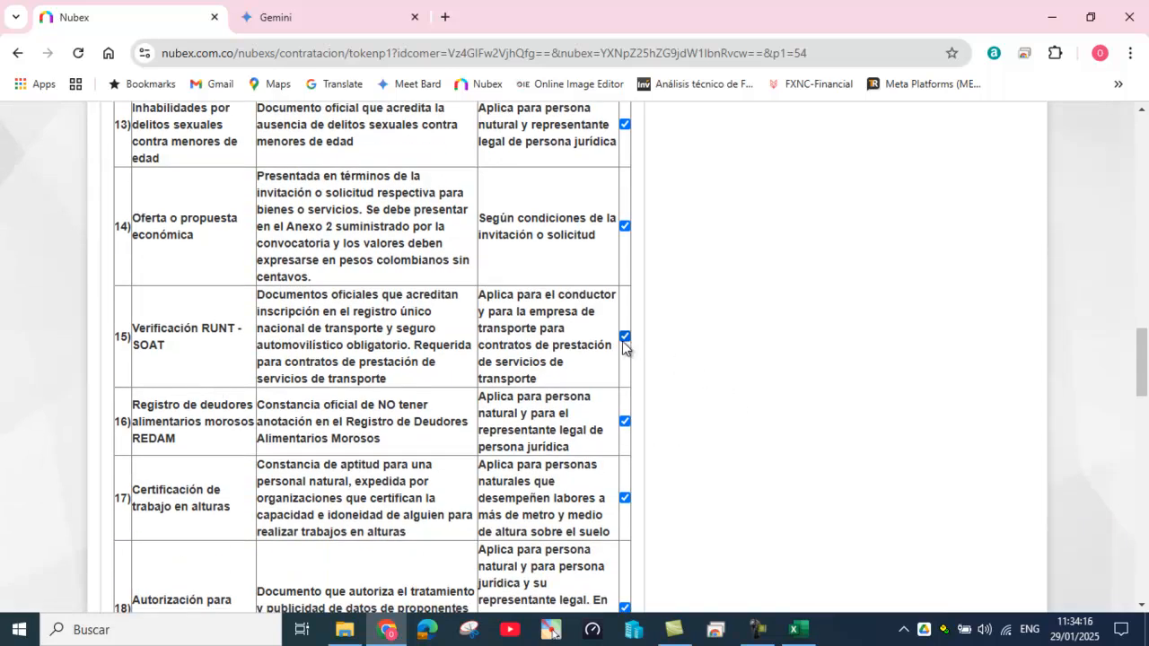
pyautogui.scroll(-1, 647, 444)
pyautogui.click(624, 415)
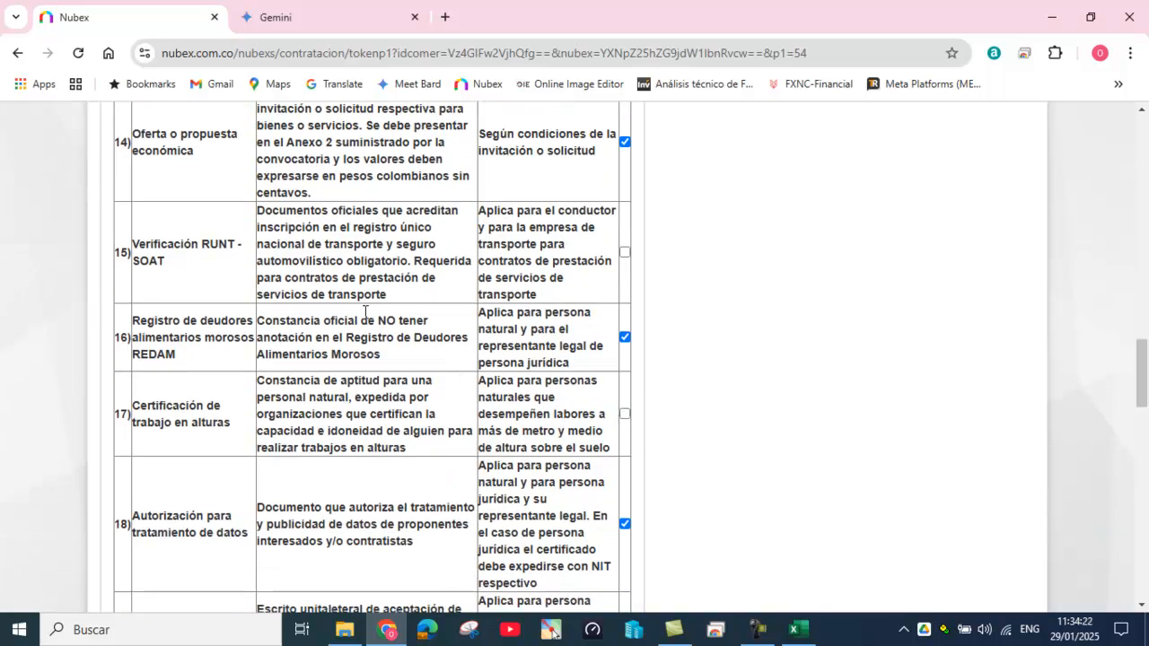
pyautogui.scroll(-3, 730, 349)
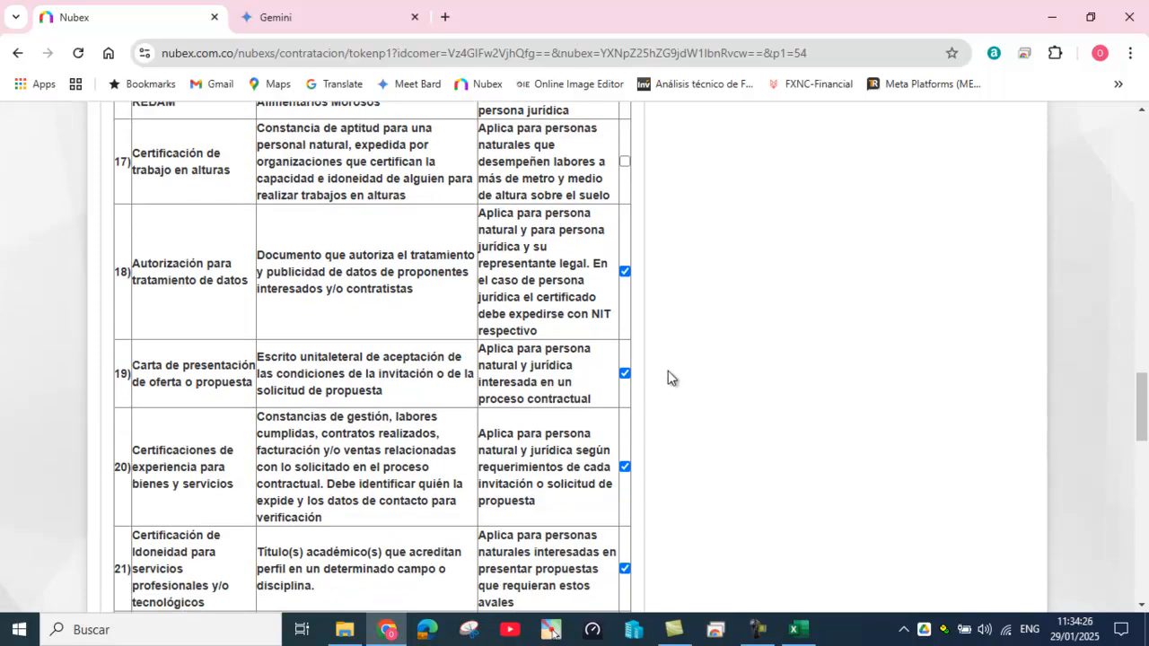
pyautogui.scroll(-2, 691, 399)
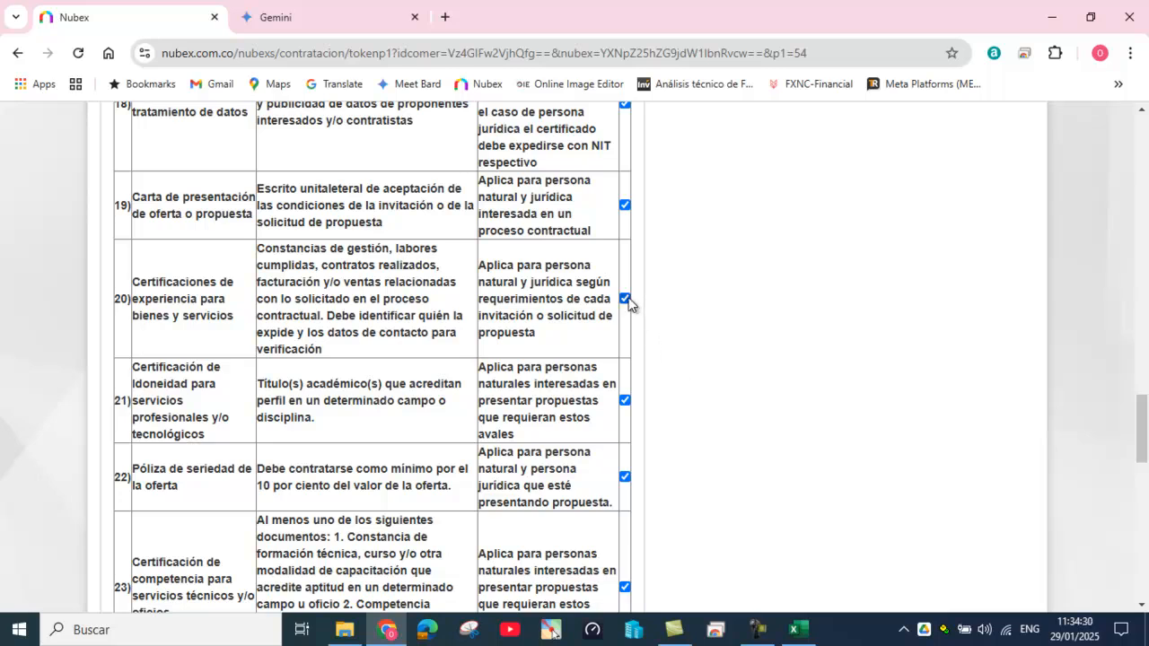
# Step: Uncheck the idoneidad certification, Póliza de seriedad de la oferta and technical competence certification
pyautogui.click(626, 400)
pyautogui.click(626, 477)
pyautogui.scroll(-1, 774, 473)
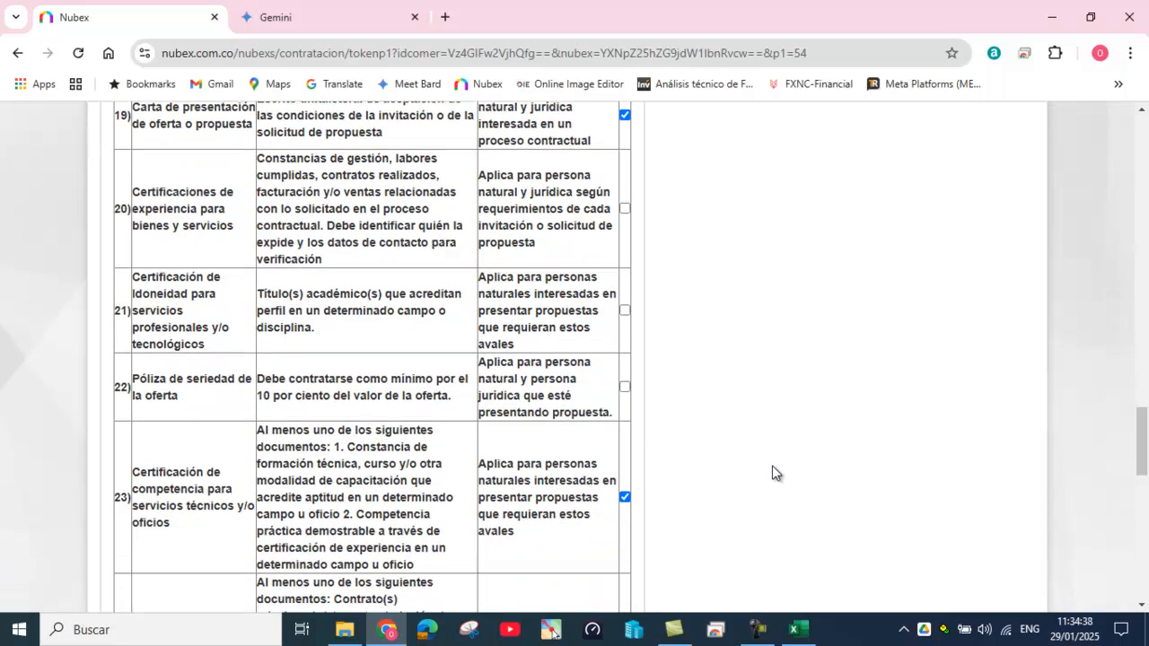
pyautogui.scroll(-1, 773, 466)
pyautogui.scroll(-1, 770, 473)
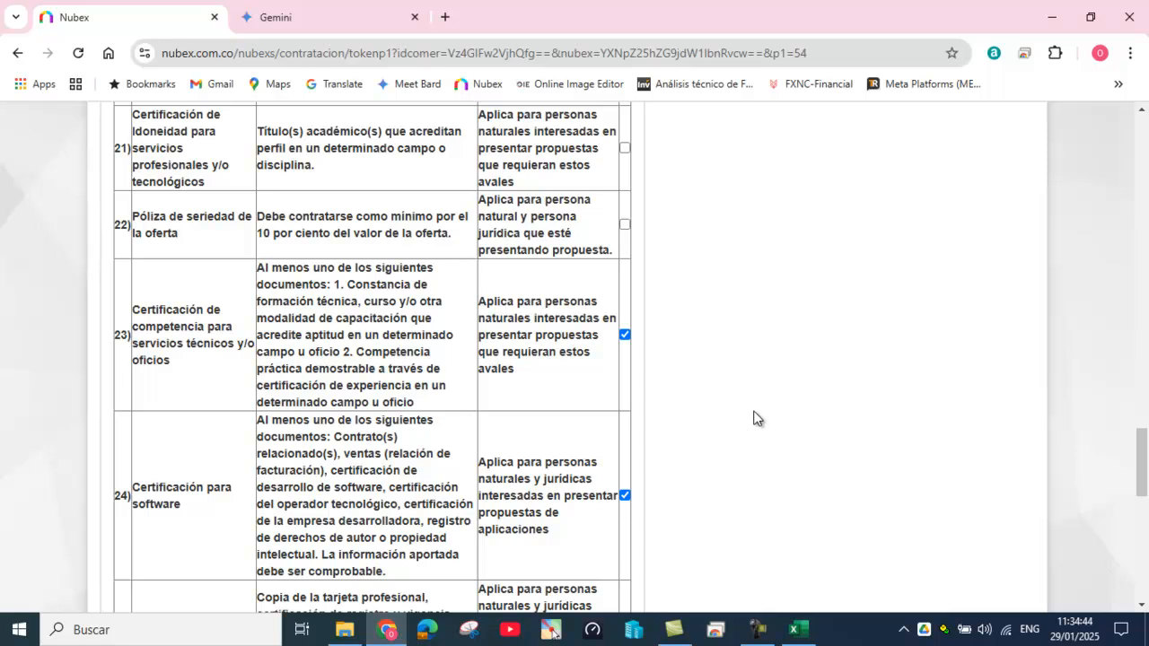
pyautogui.click(624, 334)
pyautogui.scroll(-1, 776, 421)
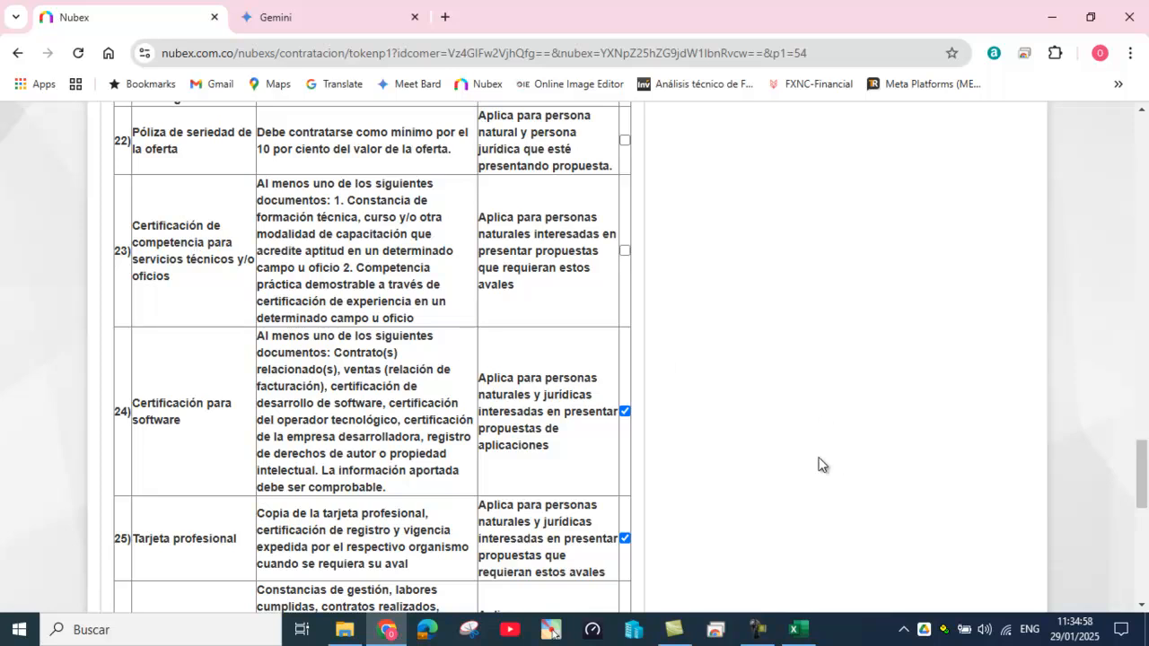
pyautogui.scroll(-1, 821, 461)
# Step: Uncheck Certificación para software, Tarjeta profesional, Acto de Creación and Carta de Garantía, then review the list
pyautogui.click(626, 327)
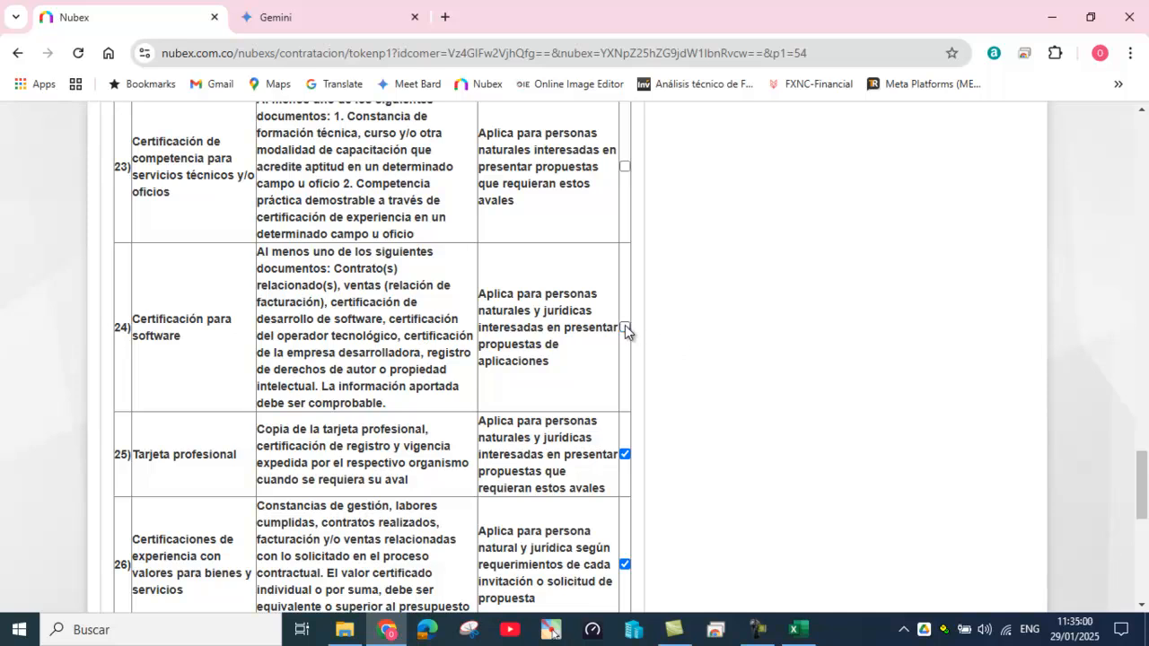
pyautogui.click(626, 456)
pyautogui.scroll(-3, 772, 528)
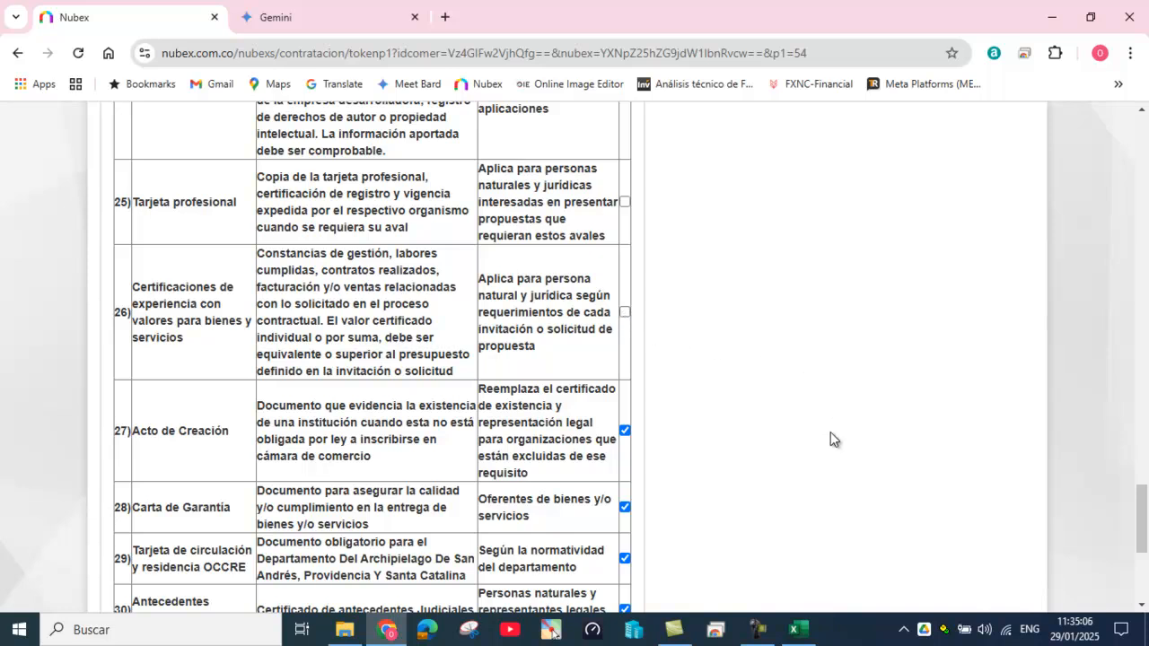
pyautogui.scroll(-2, 830, 438)
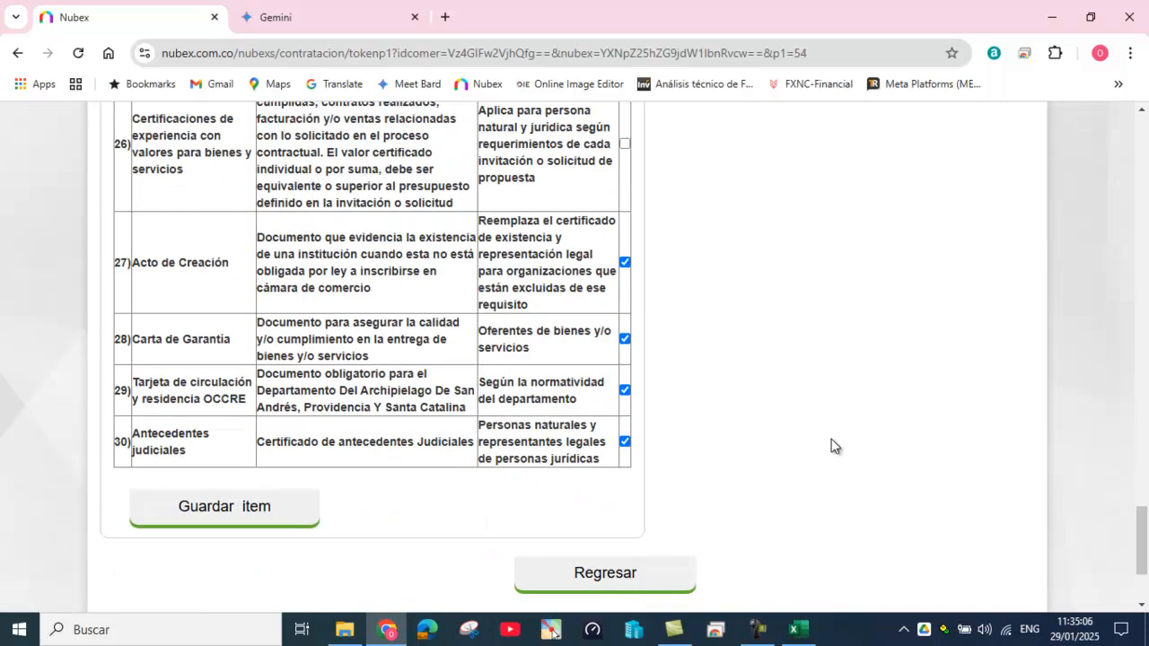
pyautogui.click(625, 262)
pyautogui.click(625, 338)
pyautogui.scroll(2, 843, 409)
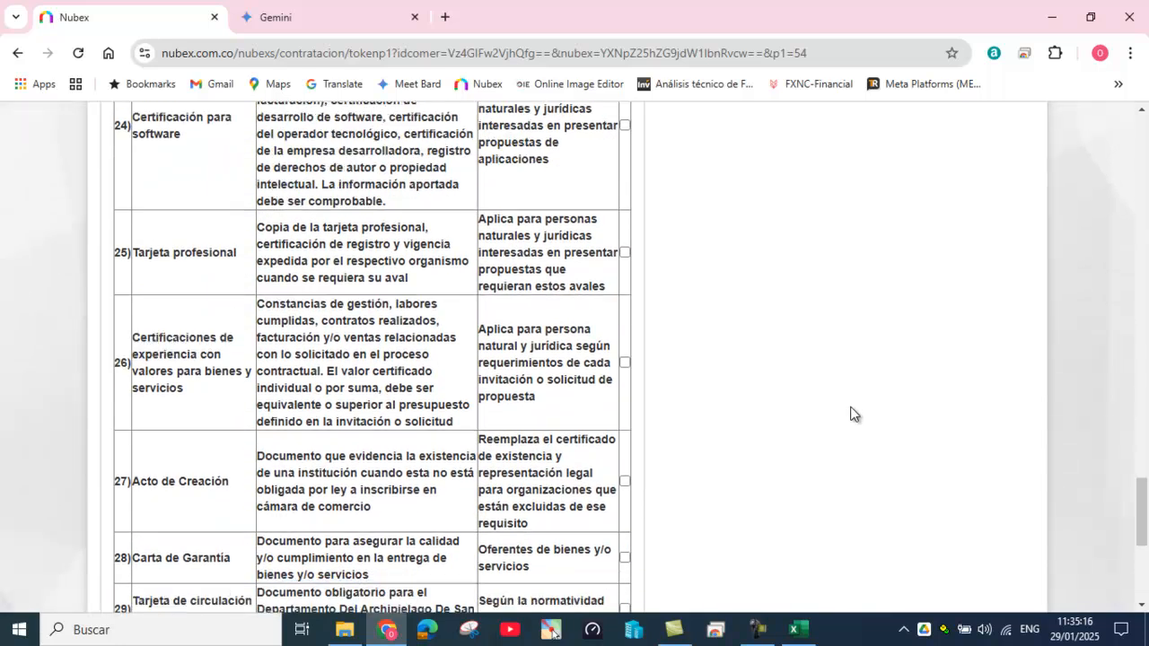
pyautogui.scroll(-4, 852, 413)
pyautogui.scroll(15, 843, 409)
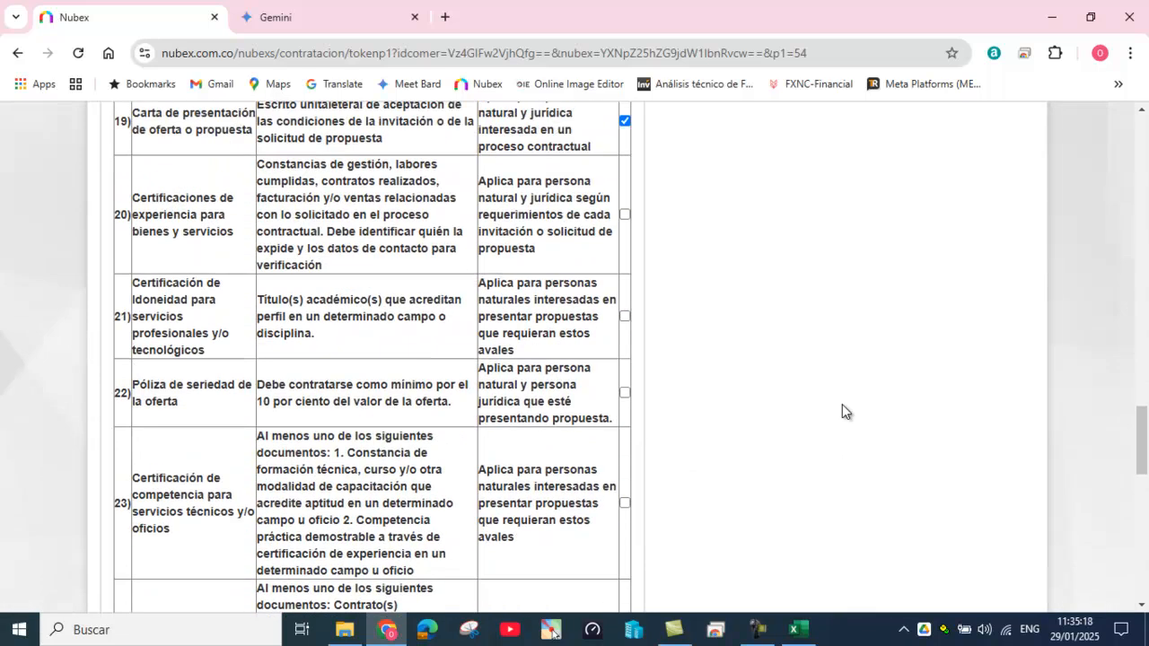
pyautogui.scroll(15, 842, 411)
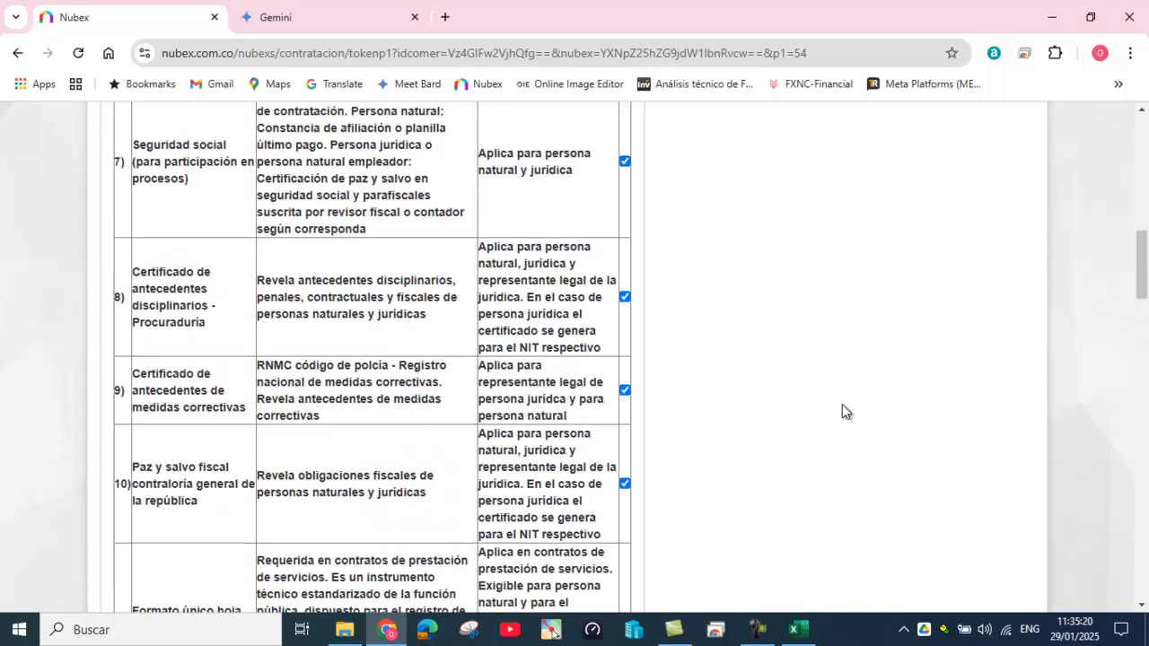
pyautogui.scroll(2, 842, 411)
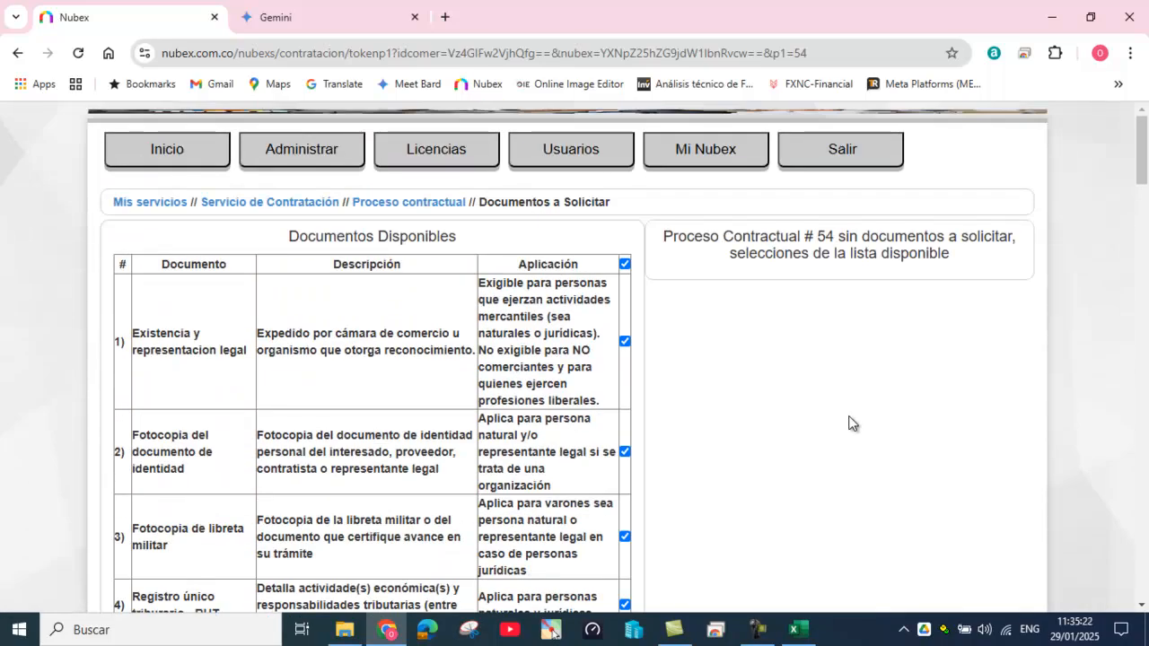
pyautogui.scroll(-10, 743, 445)
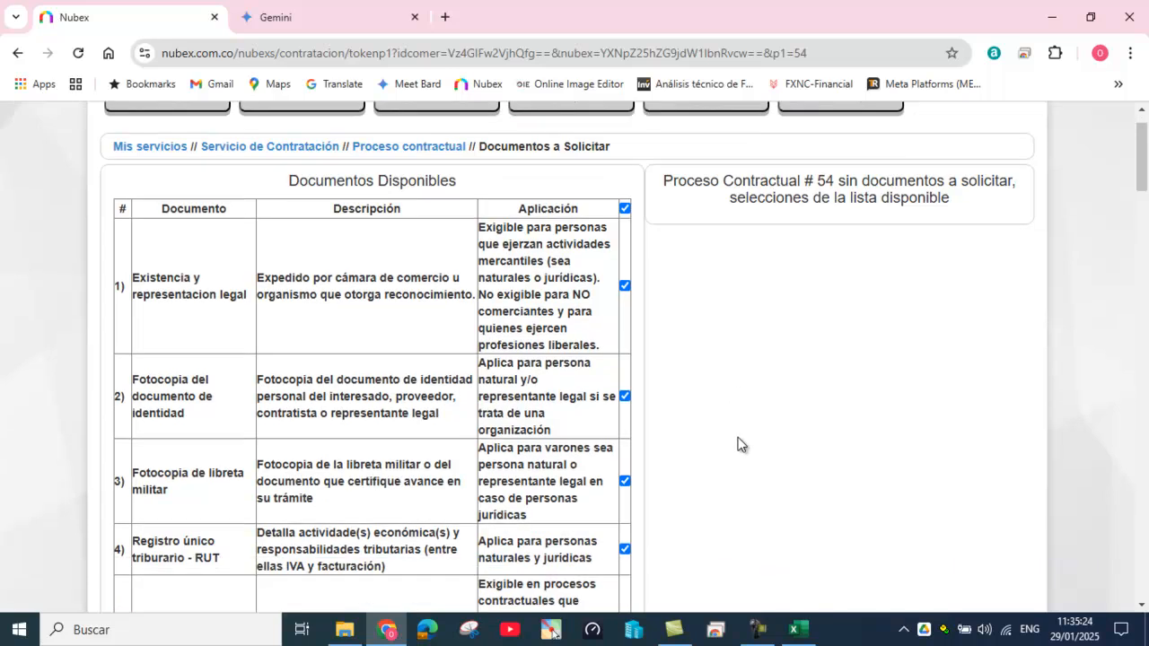
pyautogui.scroll(-12, 748, 445)
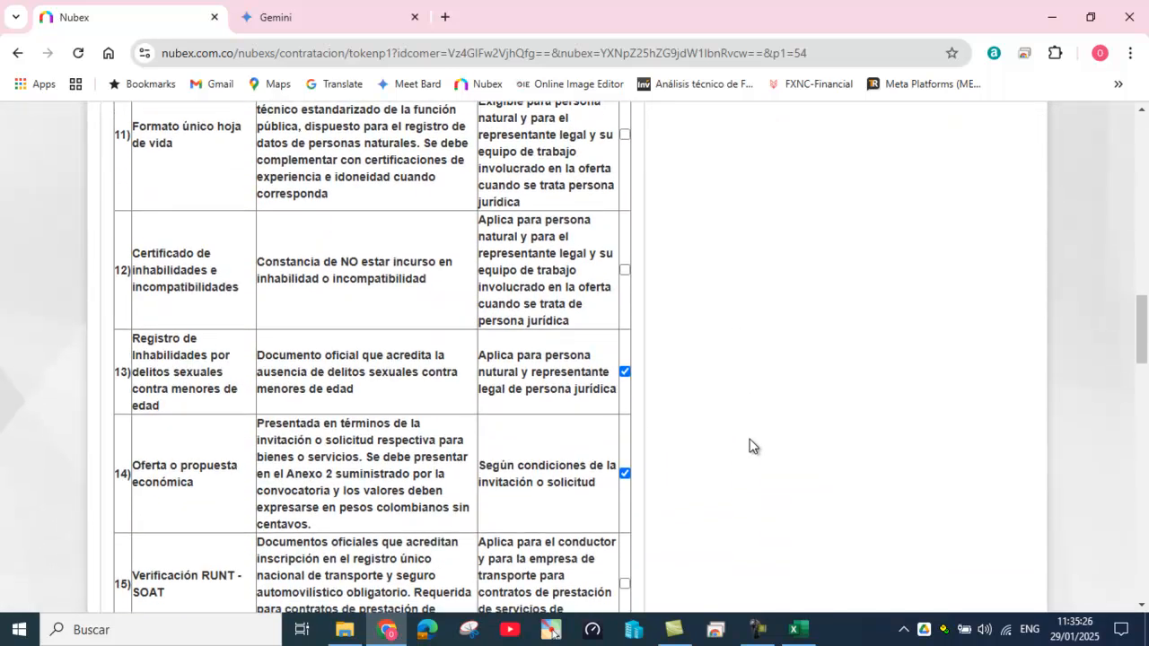
pyautogui.scroll(-12, 752, 446)
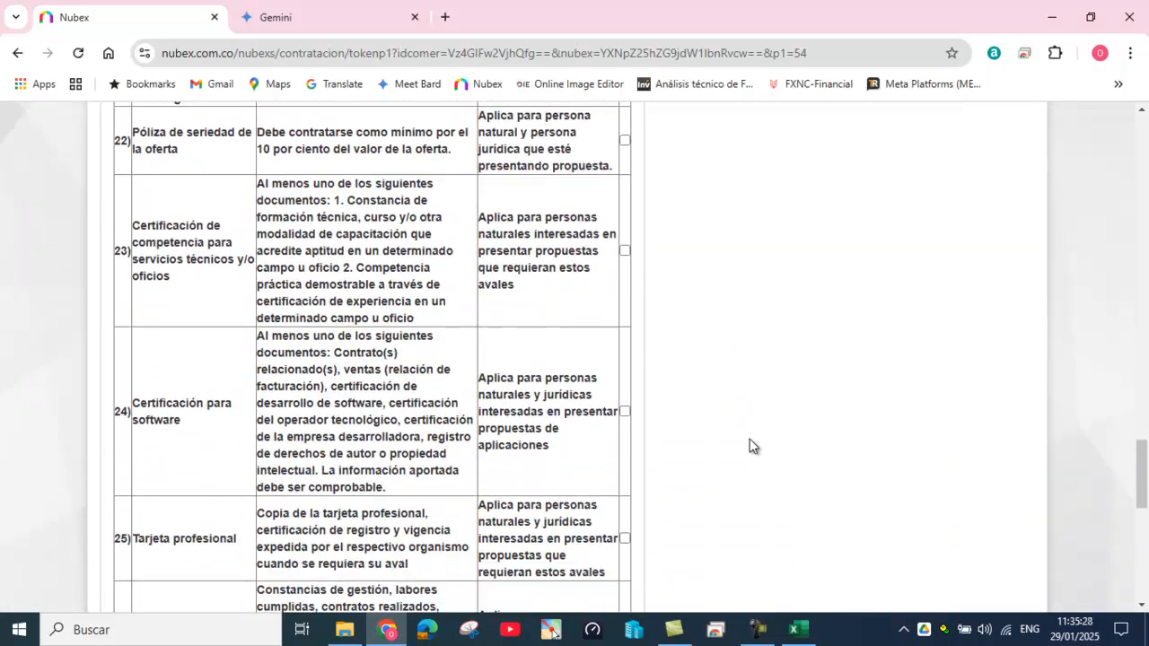
# Step: Save the chosen documents into the Documentos Seleccionados list
pyautogui.click(226, 424)
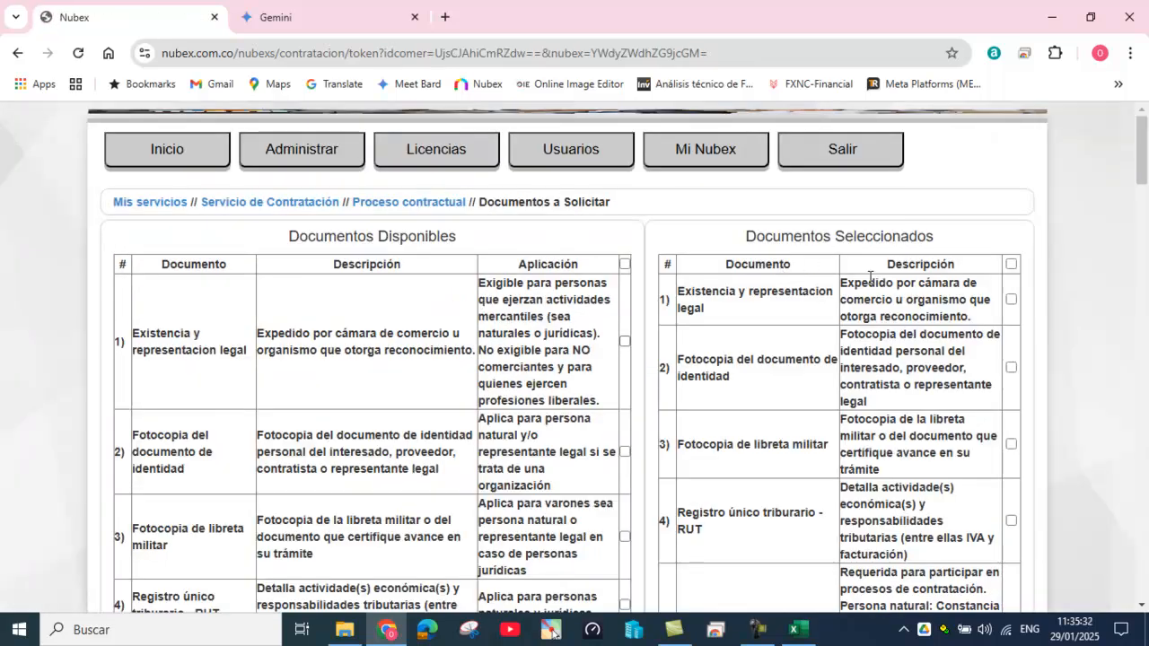
pyautogui.scroll(-2, 867, 270)
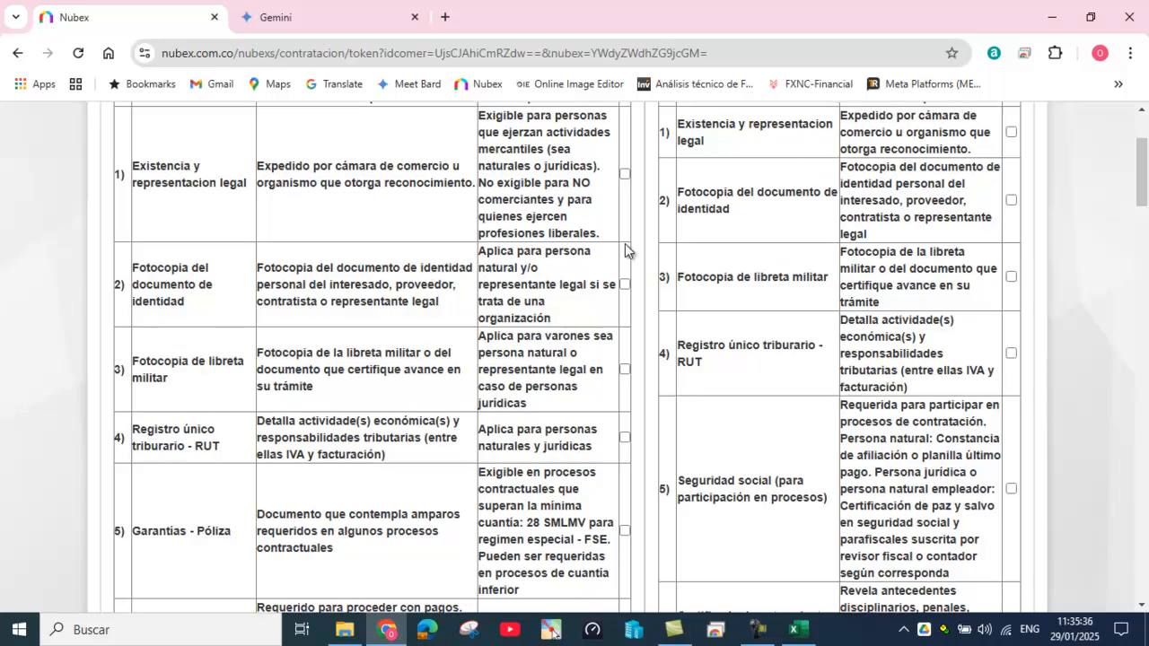
pyautogui.scroll(2, 625, 244)
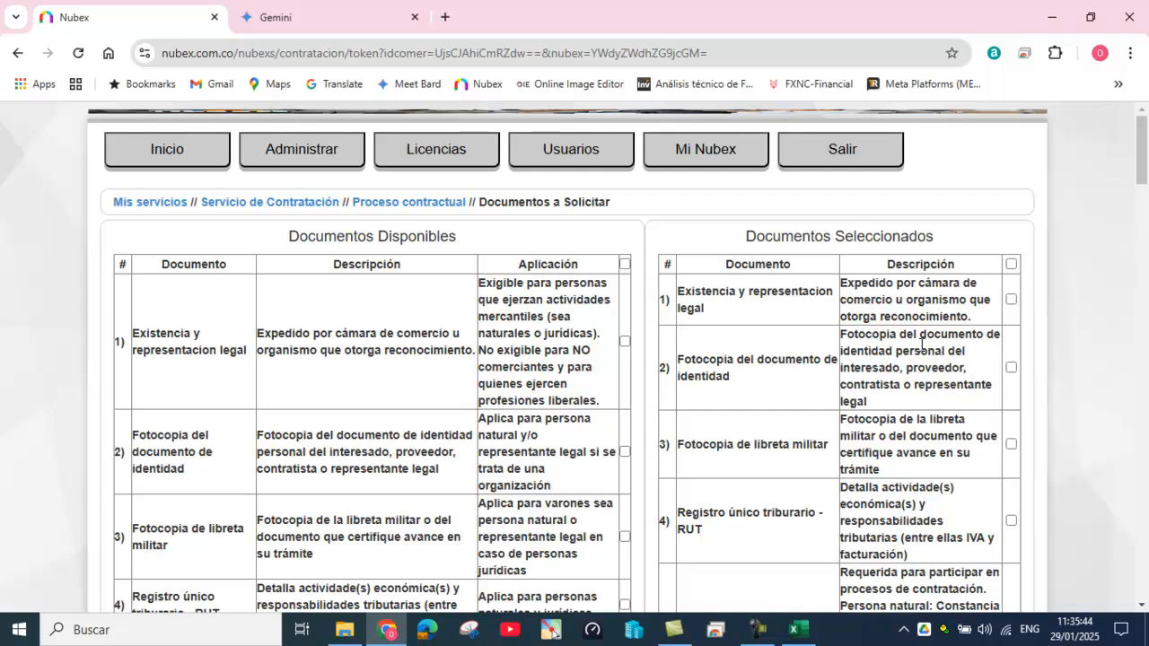
pyautogui.scroll(-1, 916, 338)
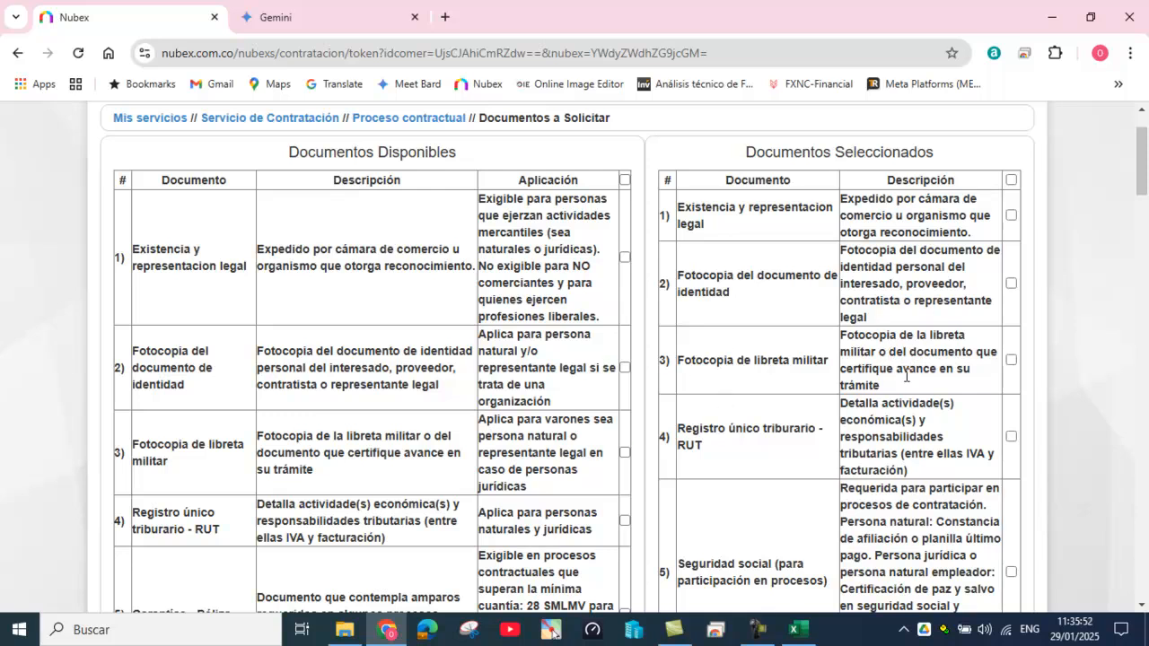
# Step: Leave Fotocopia de libreta militar unmarked, keeping all 14 selected documents
pyautogui.click(1012, 360)
pyautogui.scroll(-10, 936, 386)
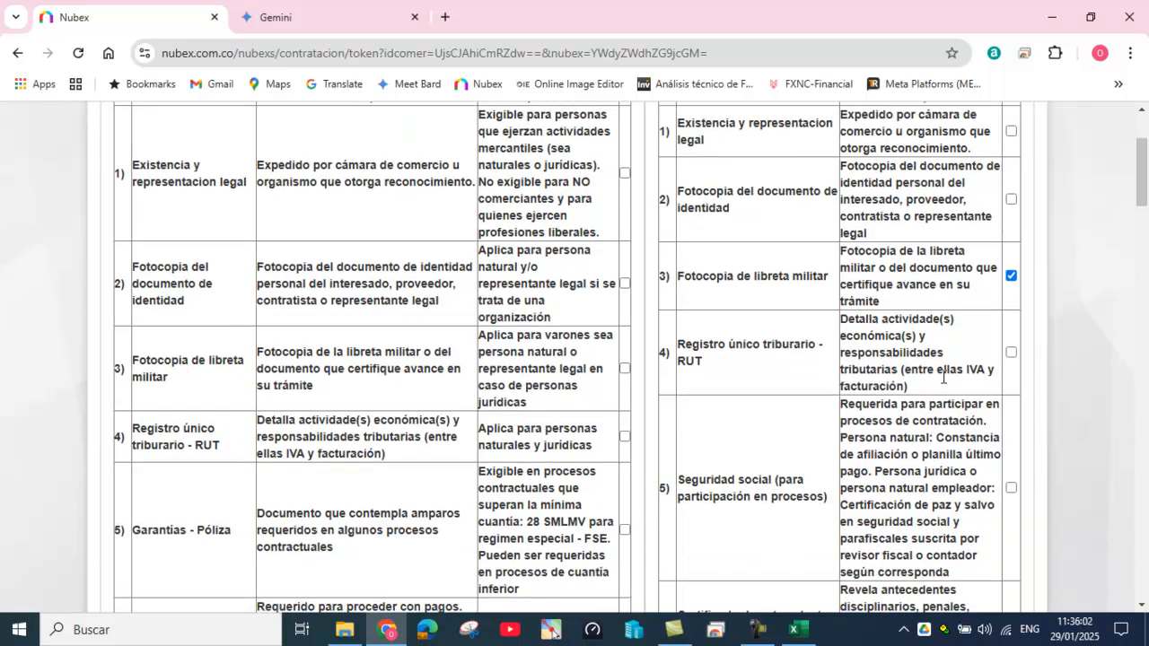
pyautogui.scroll(-1, 947, 348)
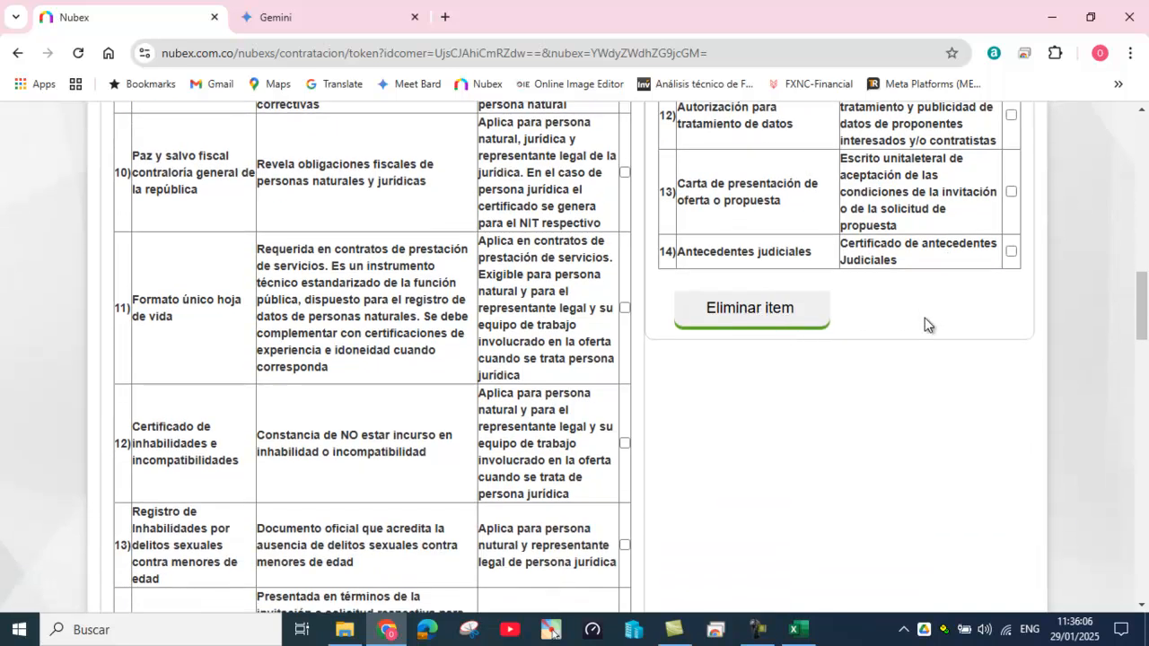
pyautogui.scroll(-5, 933, 359)
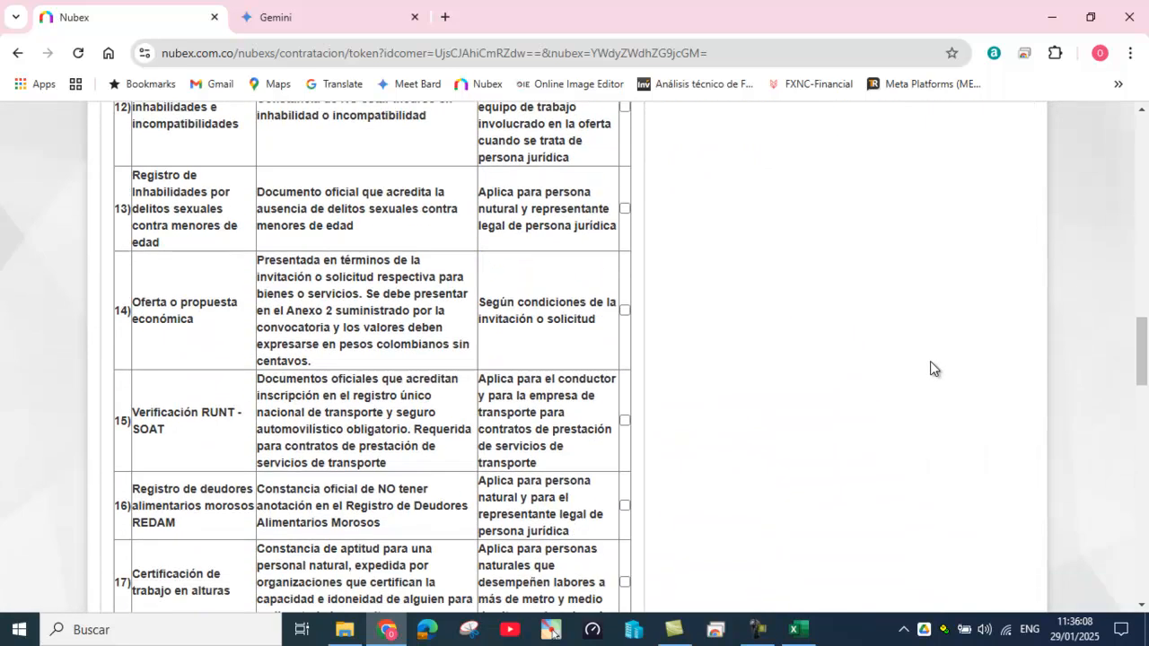
pyautogui.scroll(-4, 451, 197)
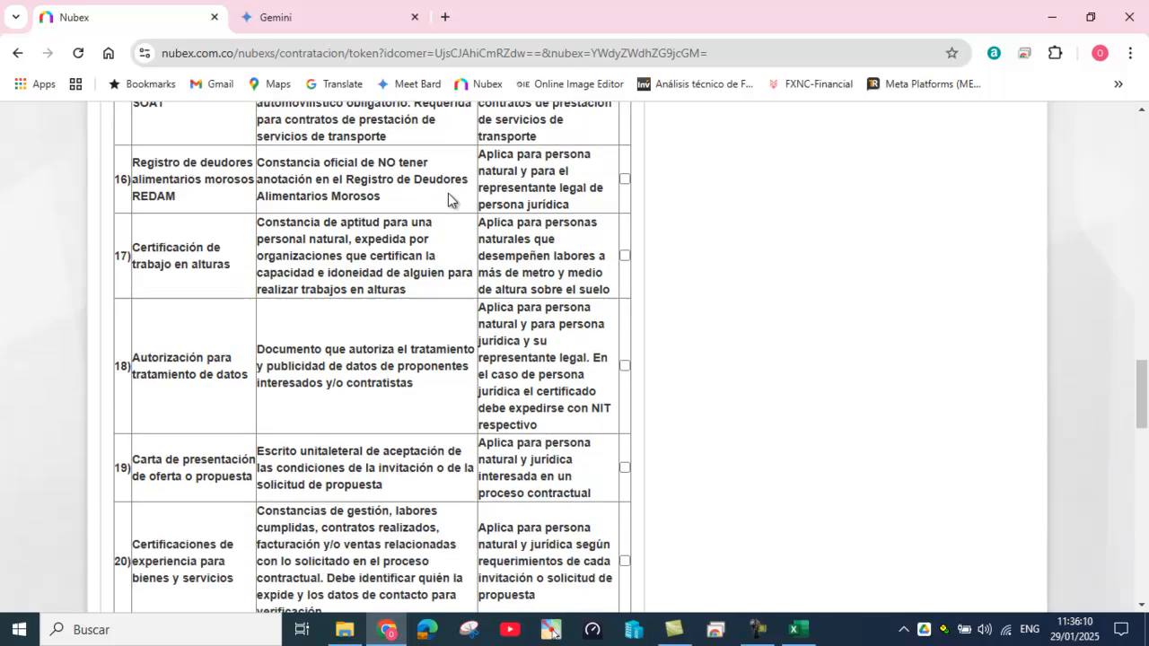
pyautogui.scroll(-8, 451, 206)
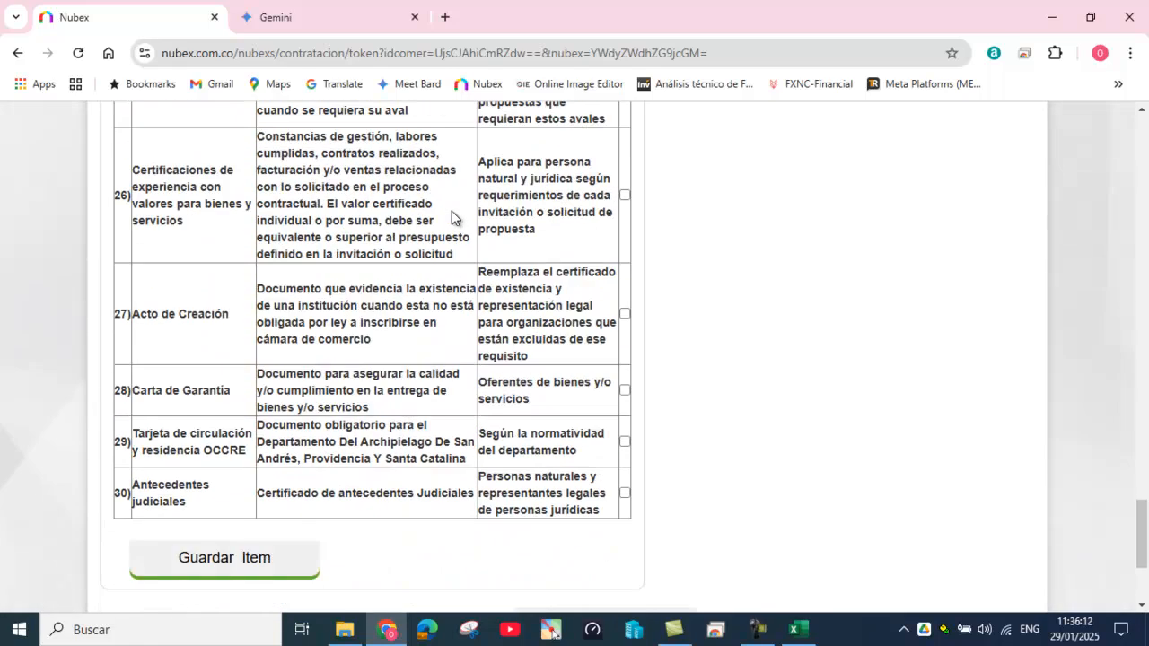
pyautogui.scroll(20, 941, 390)
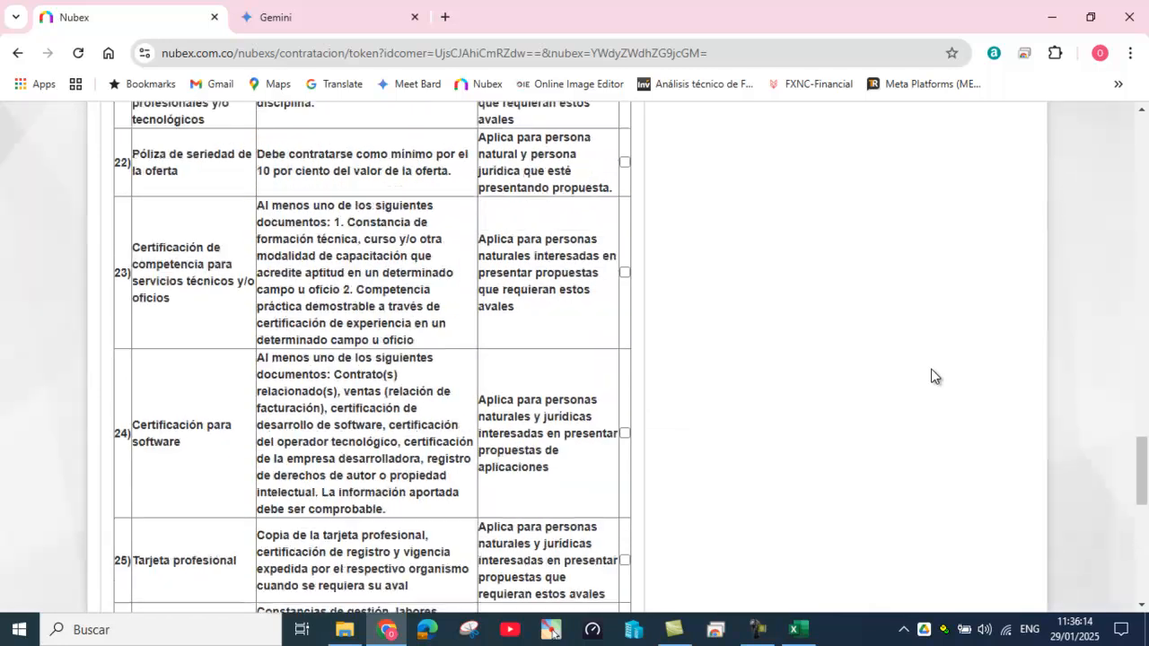
pyautogui.scroll(15, 933, 373)
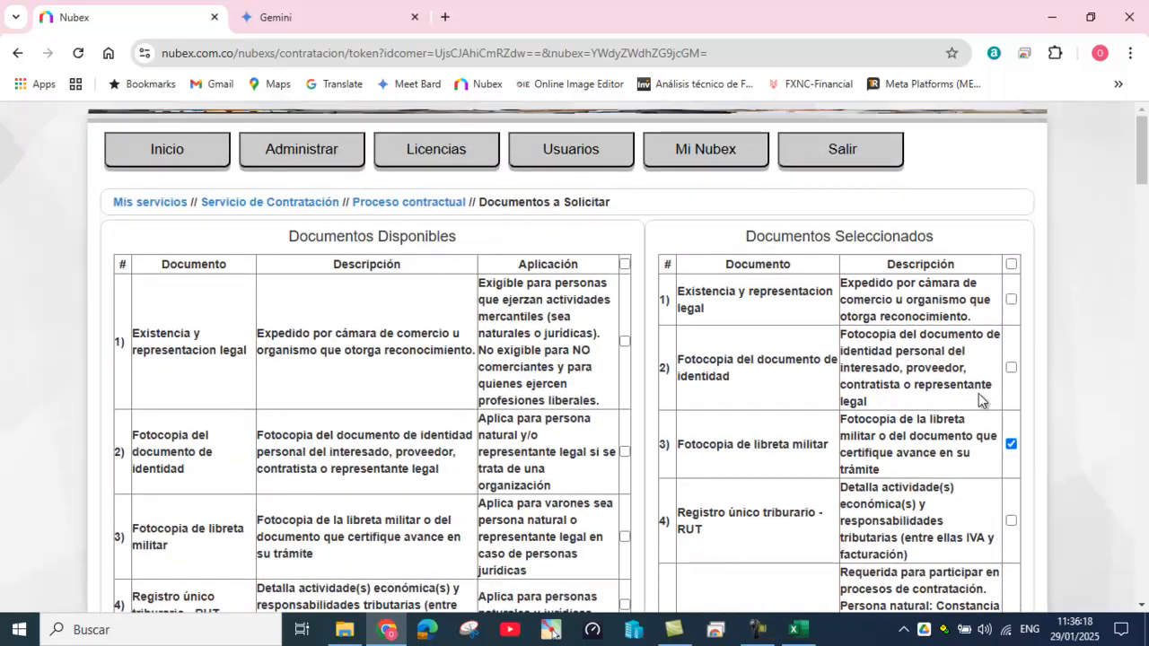
pyautogui.click(1011, 444)
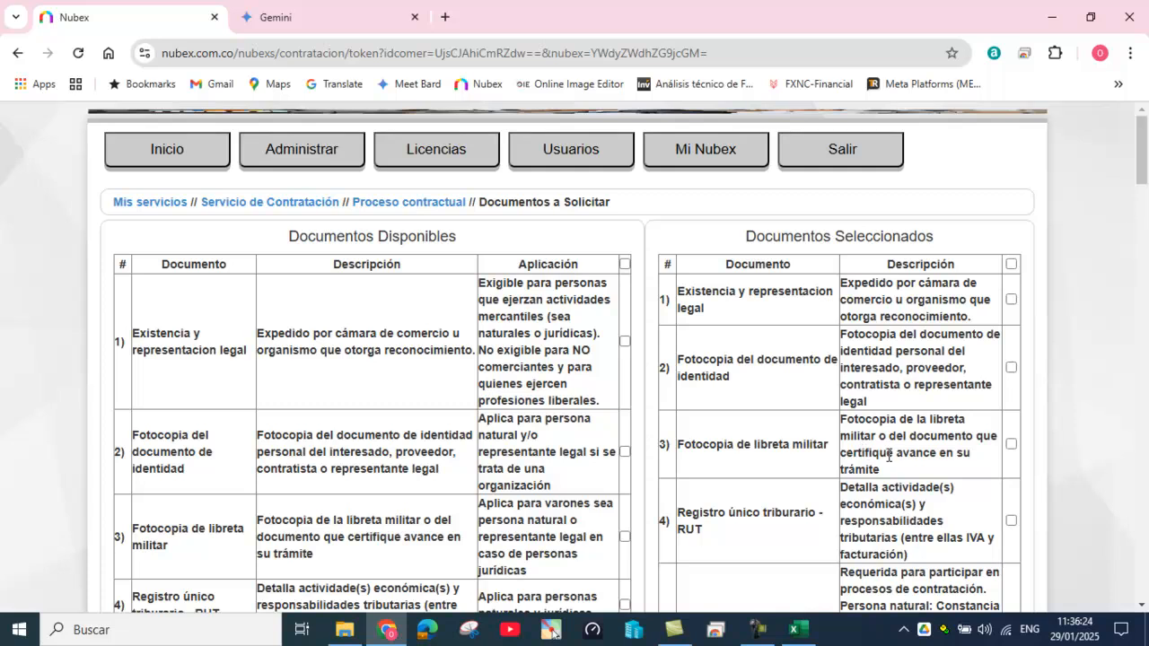
pyautogui.scroll(-1, 889, 450)
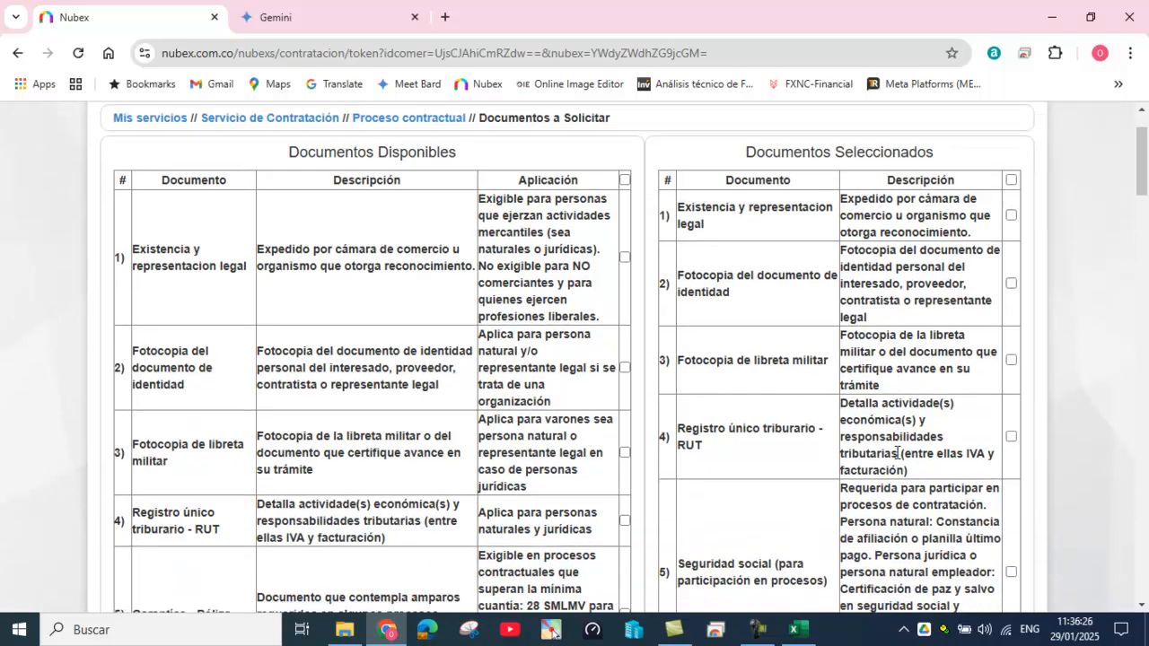
pyautogui.scroll(-2, 896, 452)
pyautogui.scroll(-1, 897, 453)
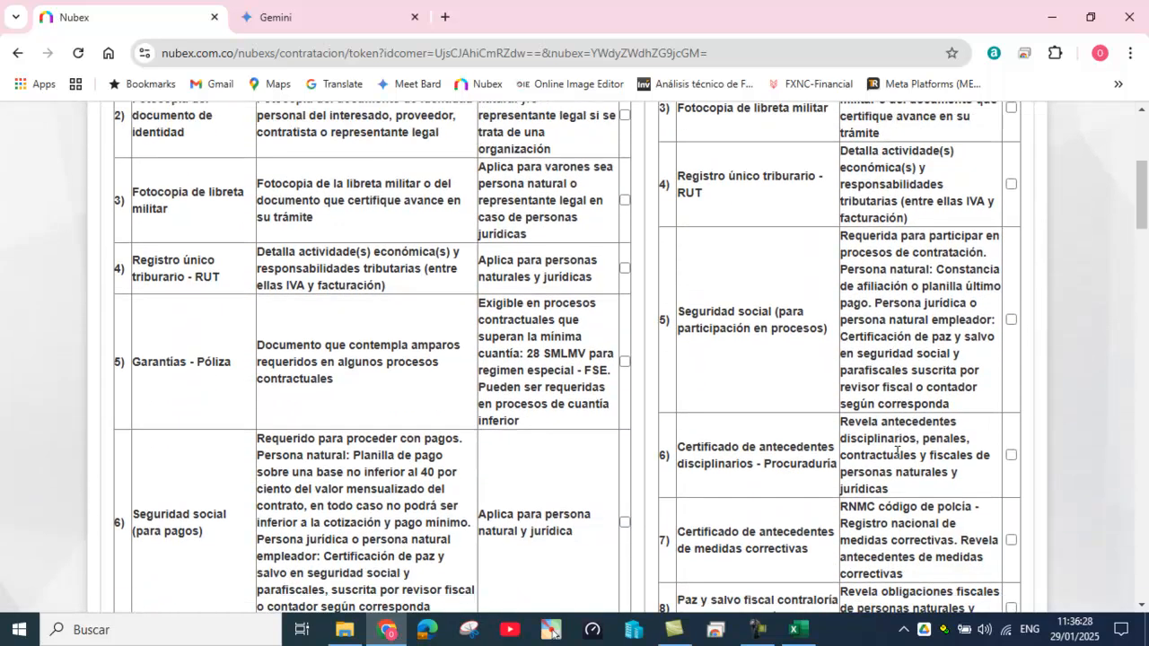
pyautogui.scroll(-4, 897, 452)
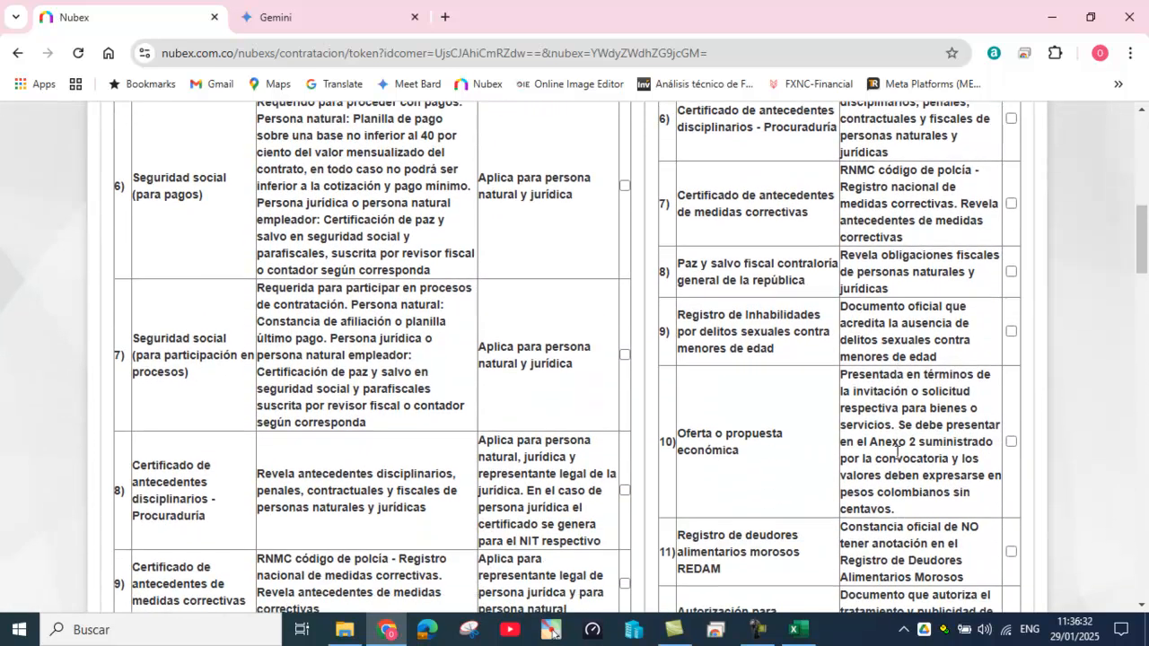
pyautogui.scroll(-3, 897, 452)
pyautogui.scroll(-1, 897, 459)
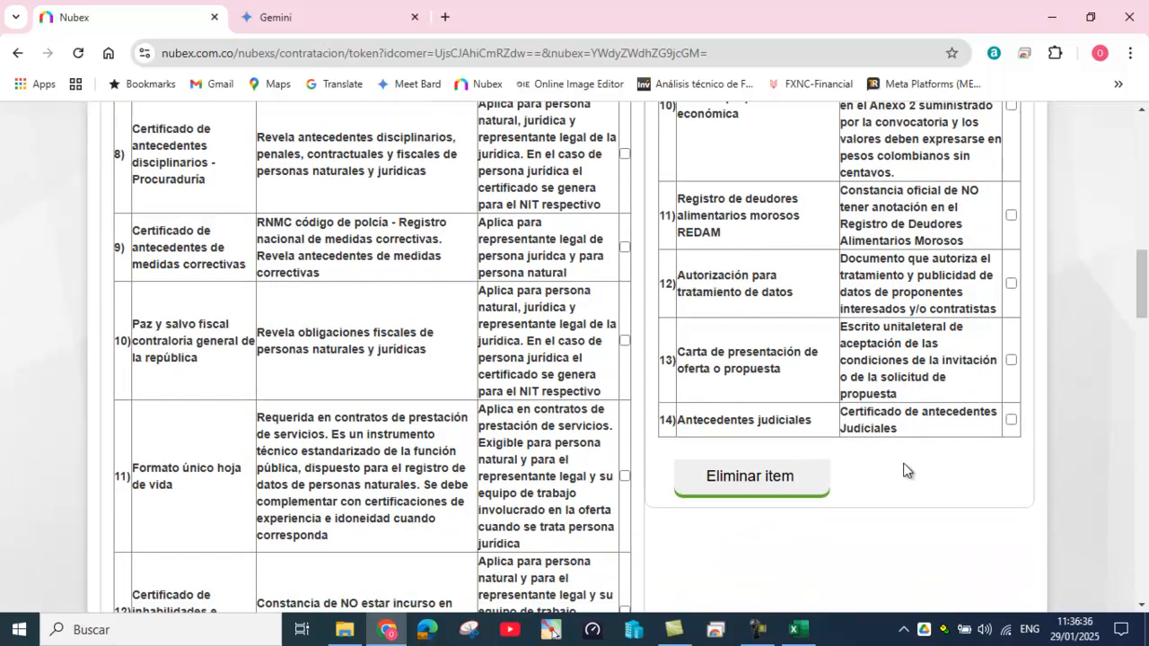
pyautogui.scroll(10, 907, 469)
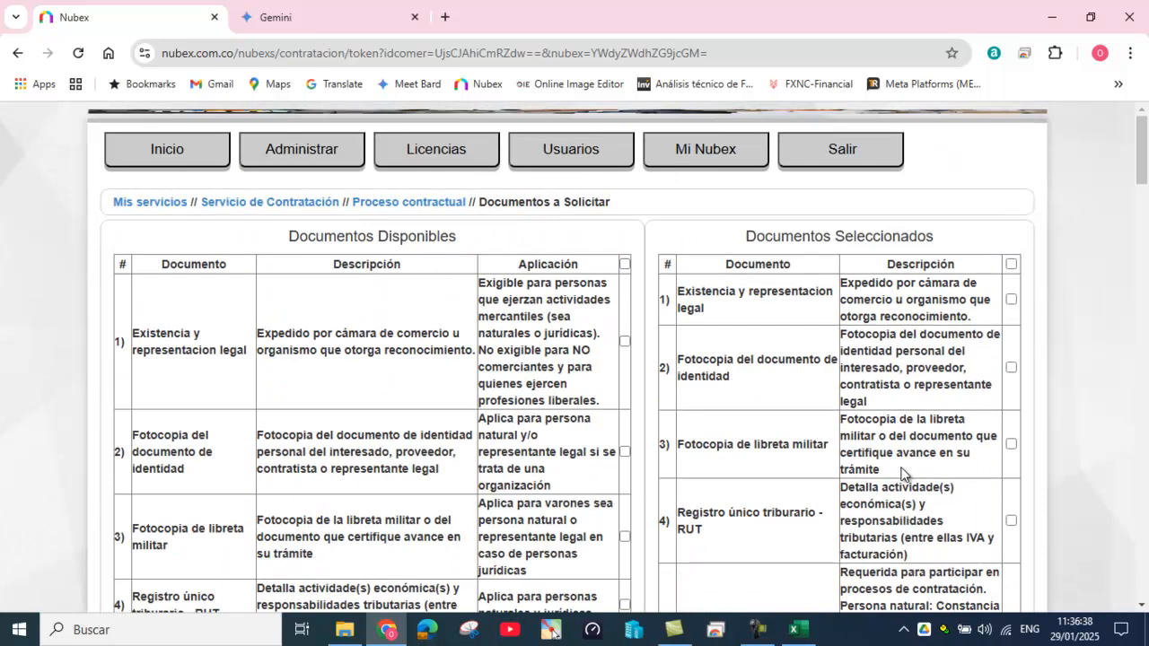
# Step: Import detalles_tecnicos_Prueba_Agosym_2025 into 2) Detalles Técnicos, adding four ink items totalling $2.000.000,00
pyautogui.click(401, 204)
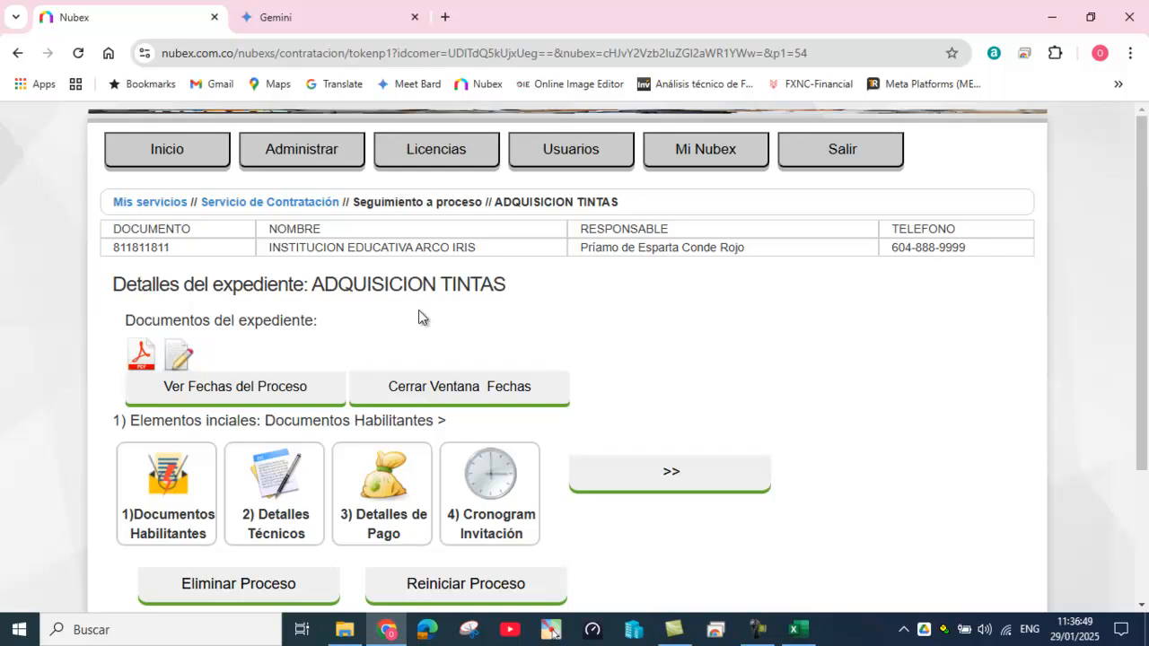
pyautogui.click(276, 478)
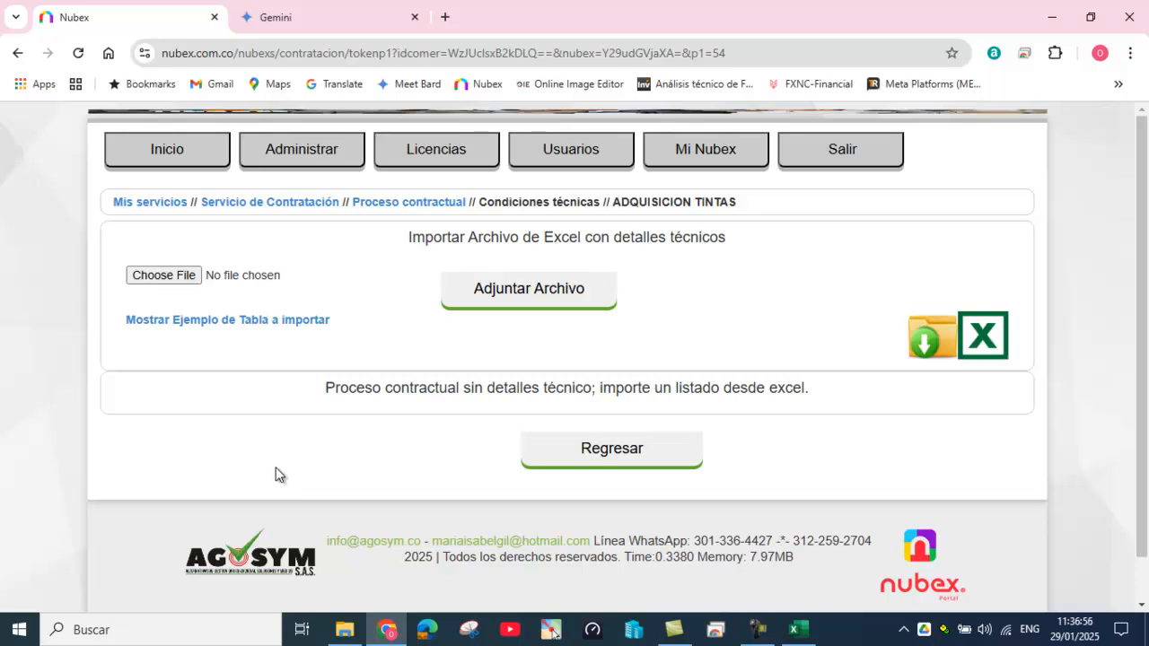
pyautogui.click(176, 280)
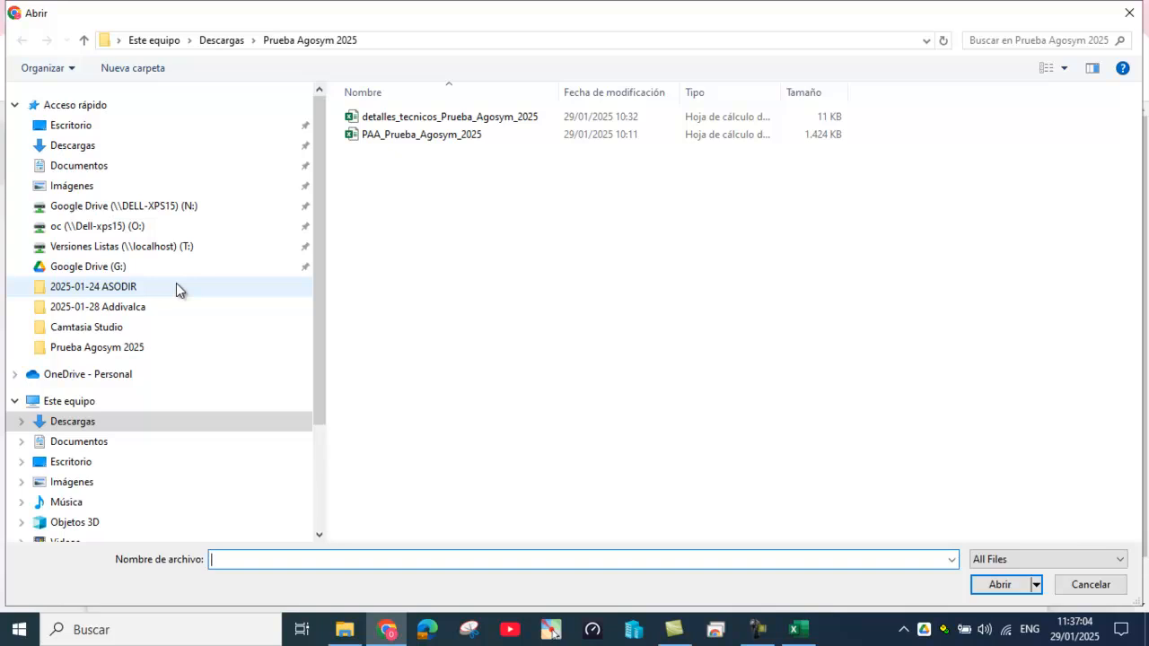
pyautogui.click(447, 119)
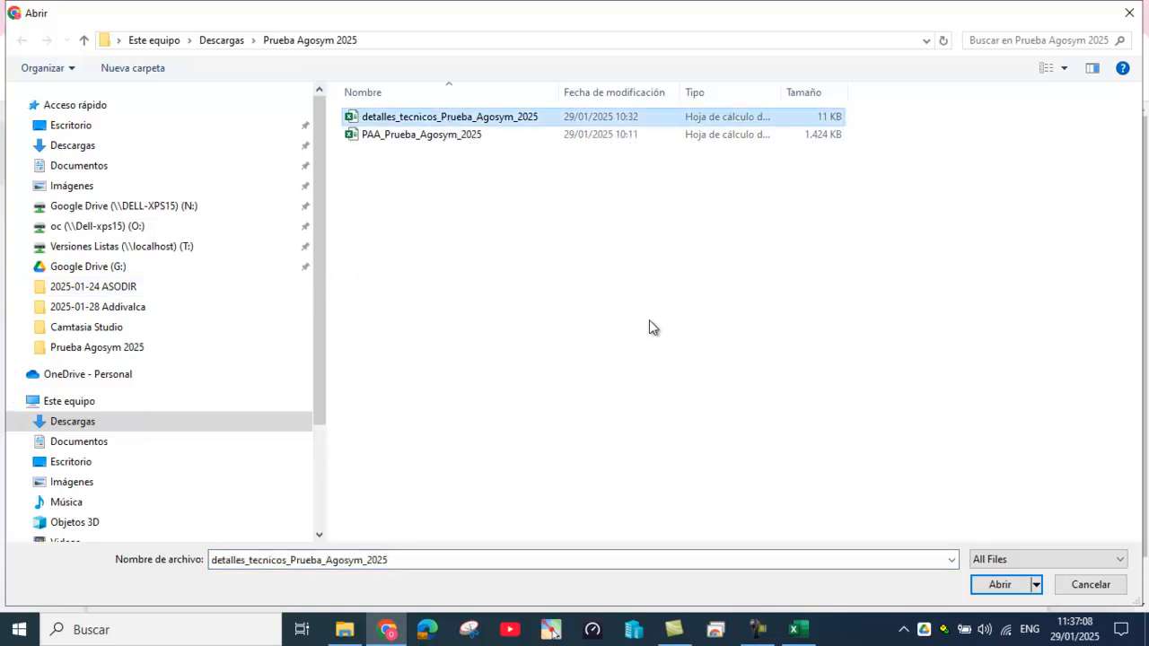
pyautogui.click(999, 585)
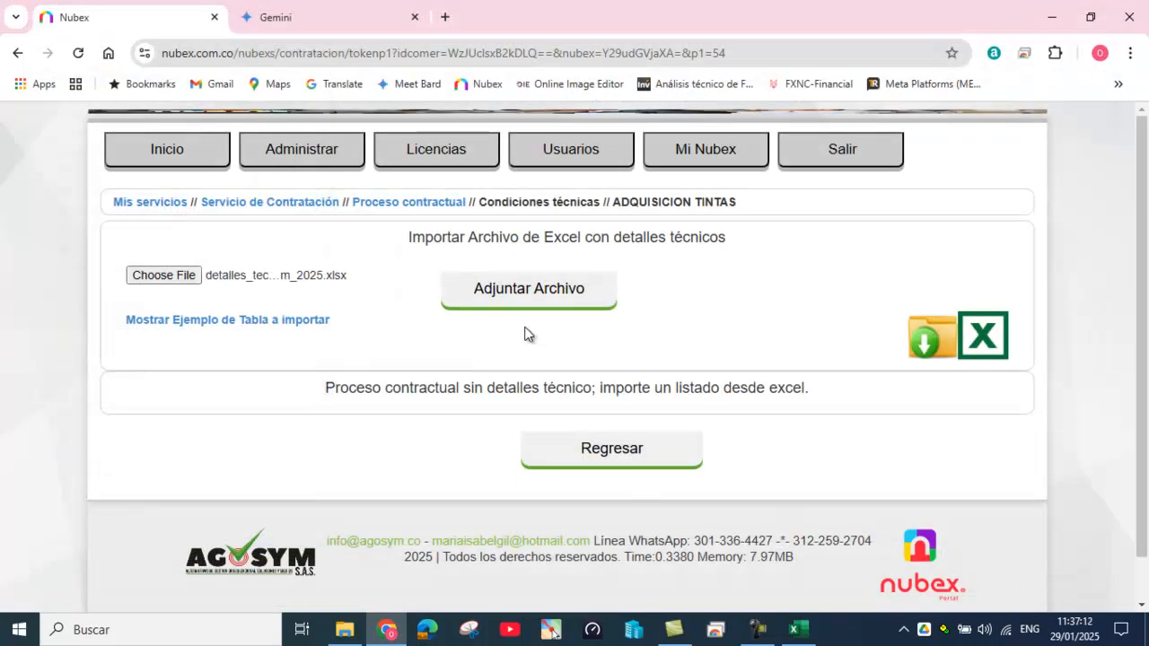
pyautogui.click(513, 301)
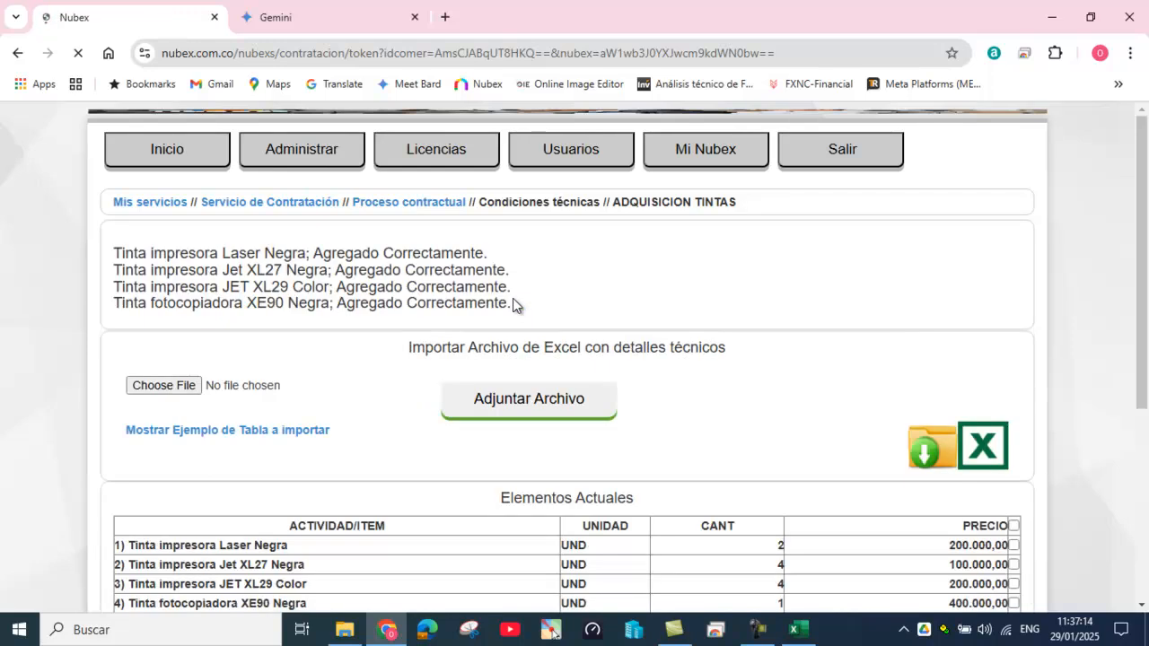
pyautogui.scroll(-3, 717, 470)
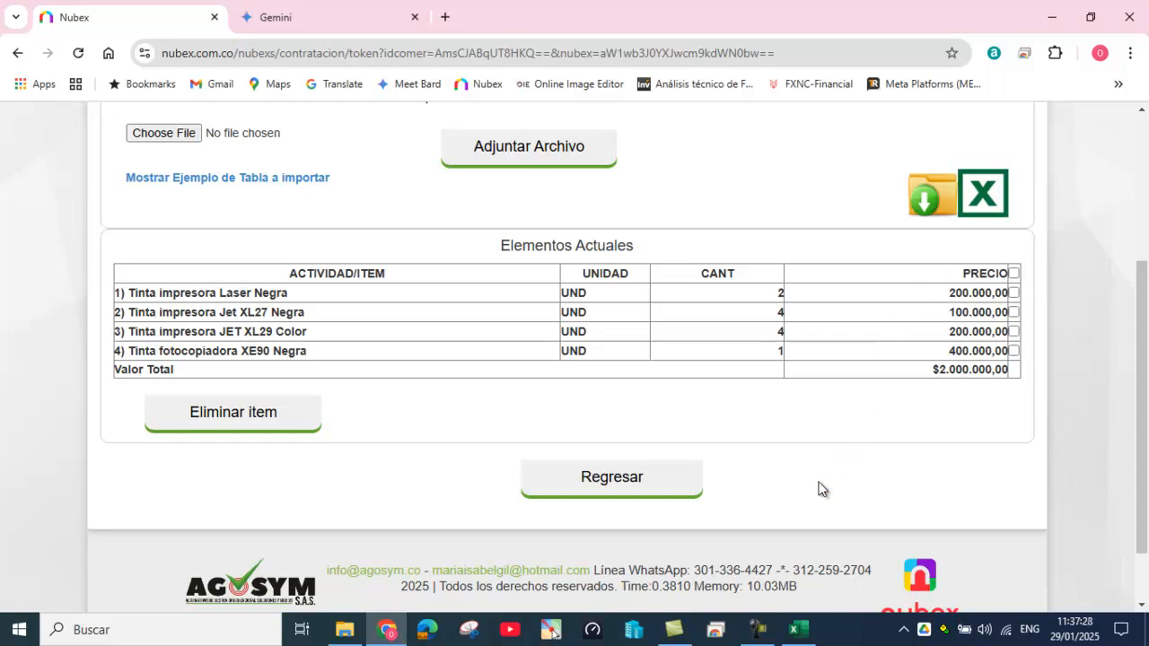
pyautogui.scroll(1, 826, 483)
pyautogui.scroll(-2, 829, 483)
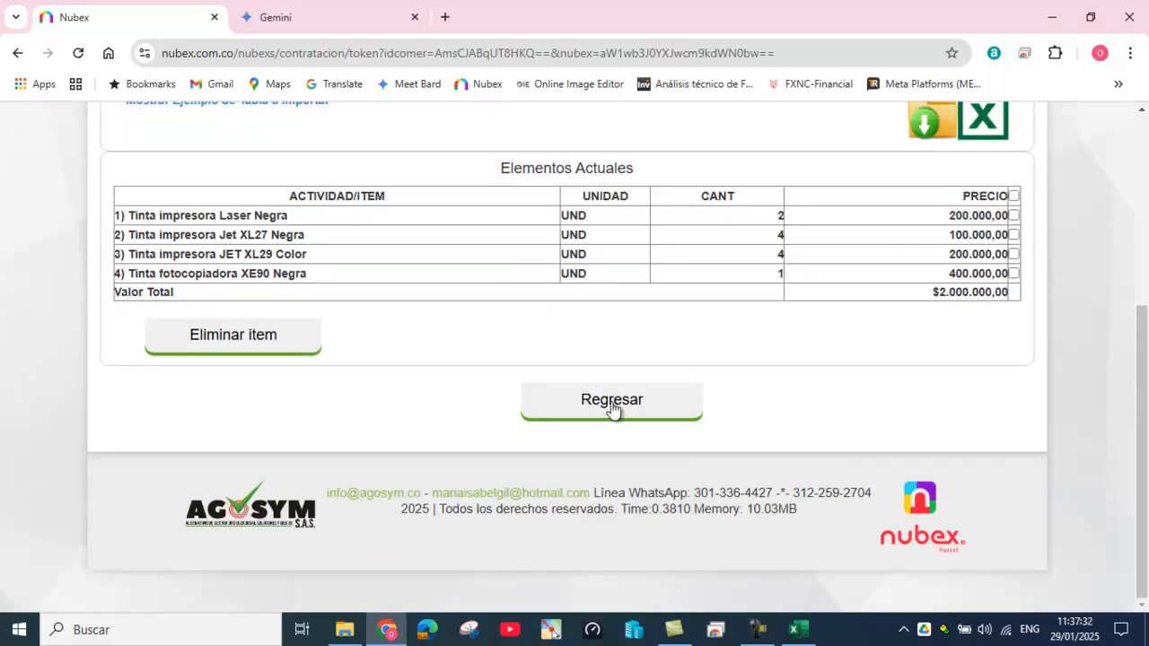
pyautogui.scroll(4, 759, 359)
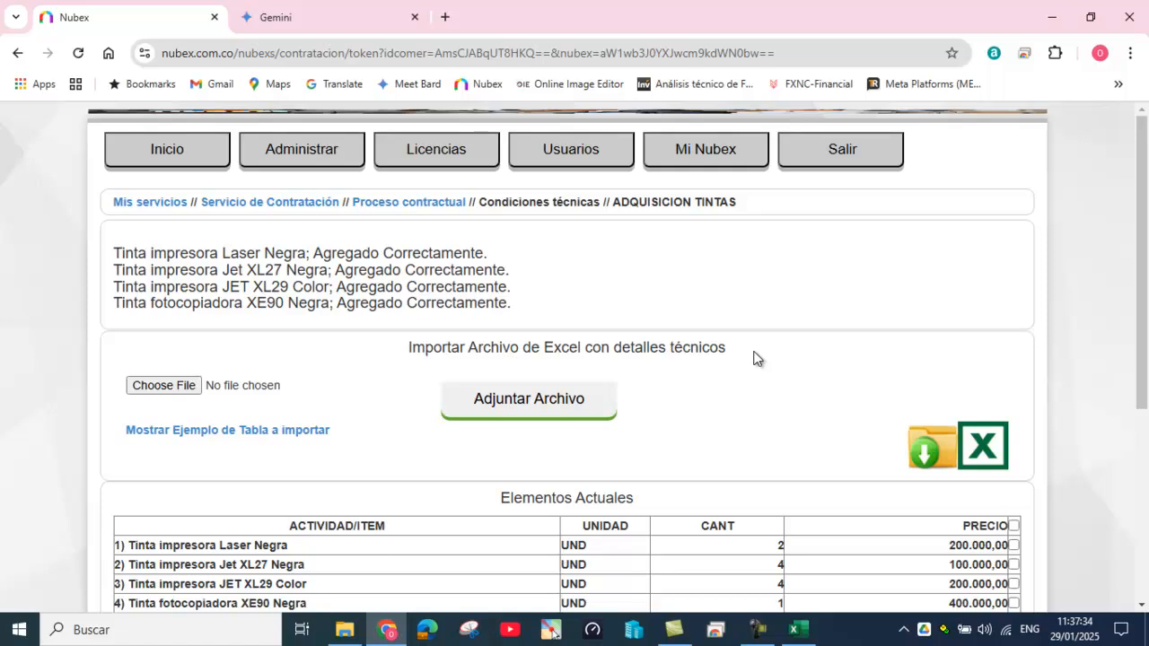
# Step: Add 'Unico pago contra entrega' as the payment detail under 3) Detalles de Pago and save it
pyautogui.click(416, 204)
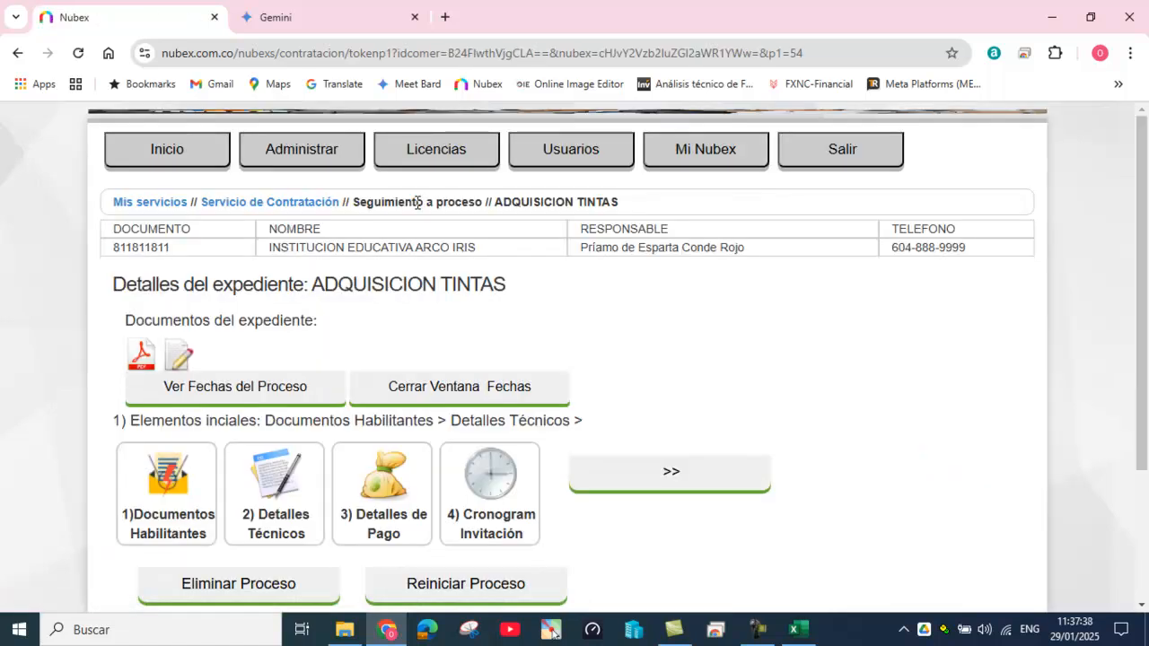
pyautogui.click(382, 489)
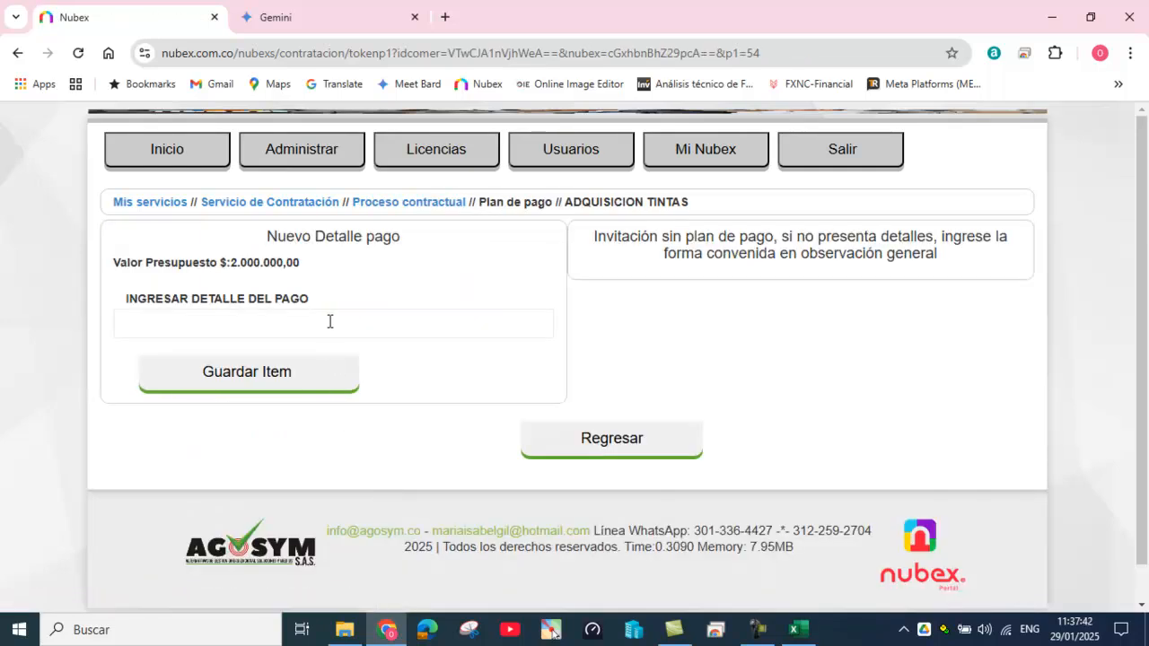
pyautogui.click(329, 321)
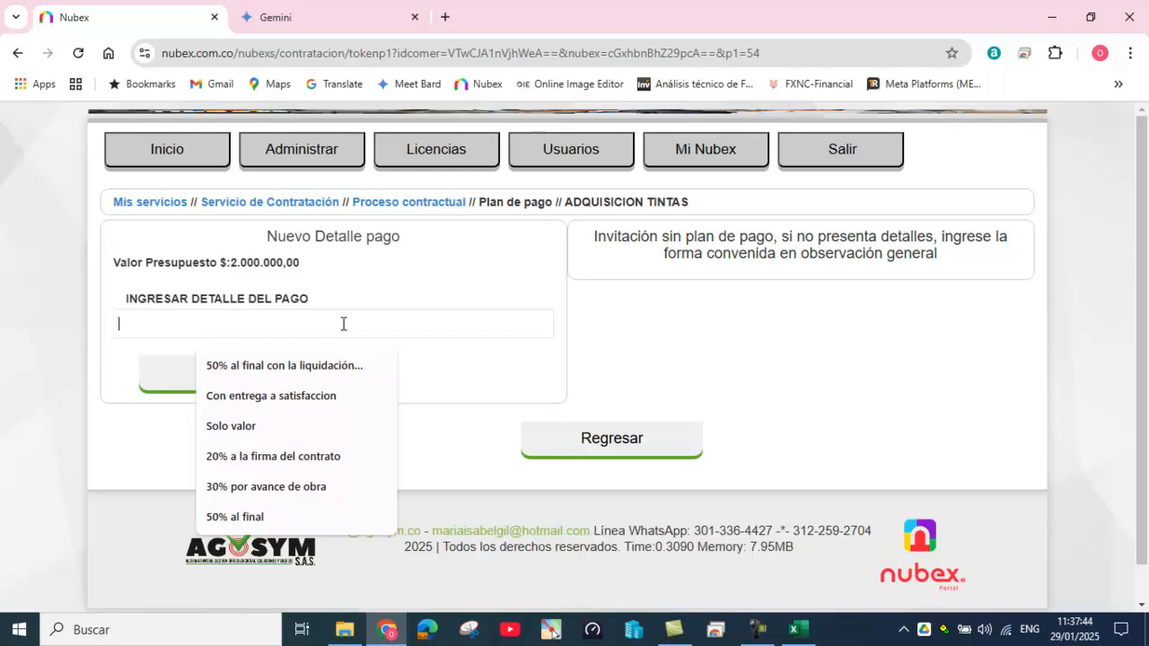
pyautogui.write('unico')
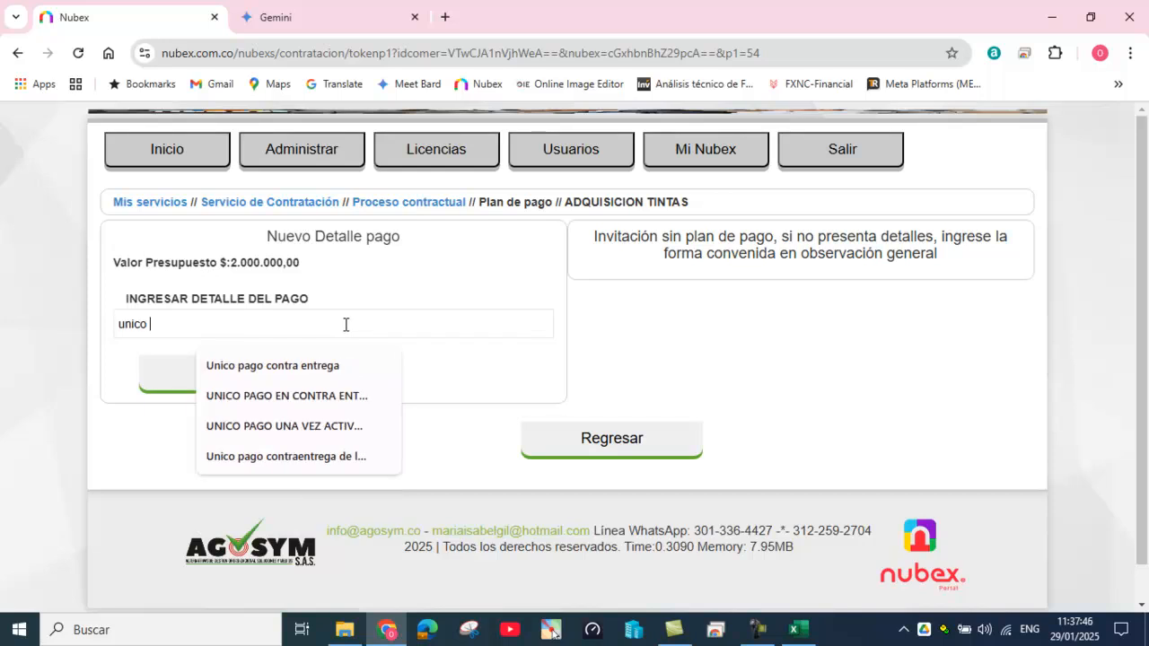
pyautogui.click(329, 366)
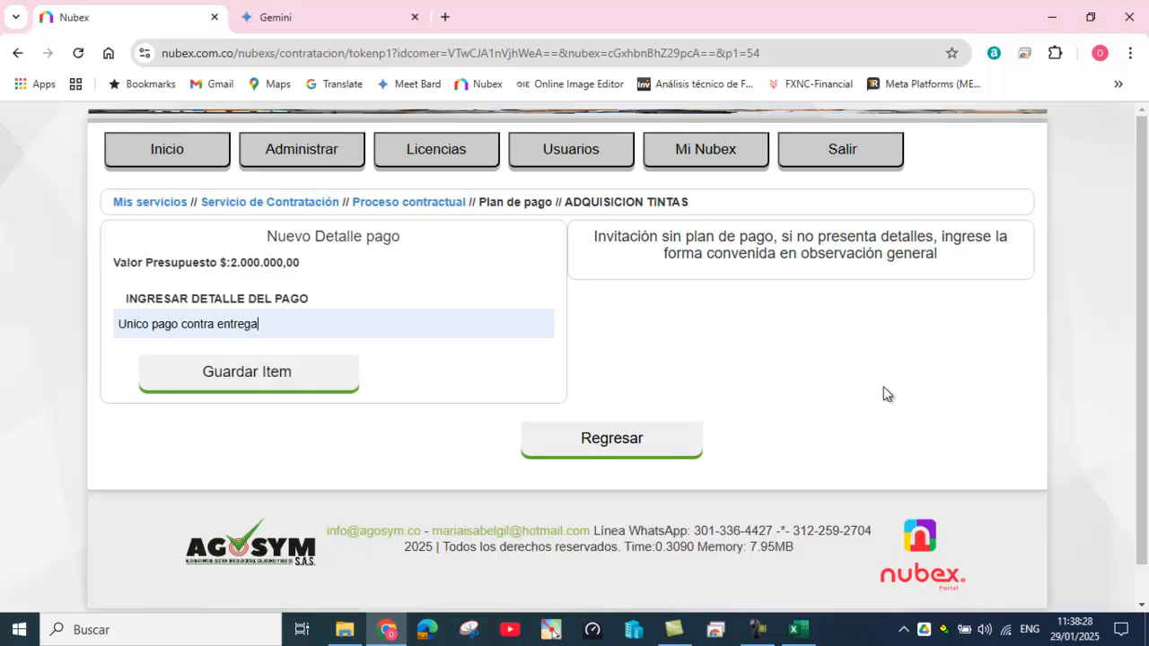
pyautogui.click(242, 377)
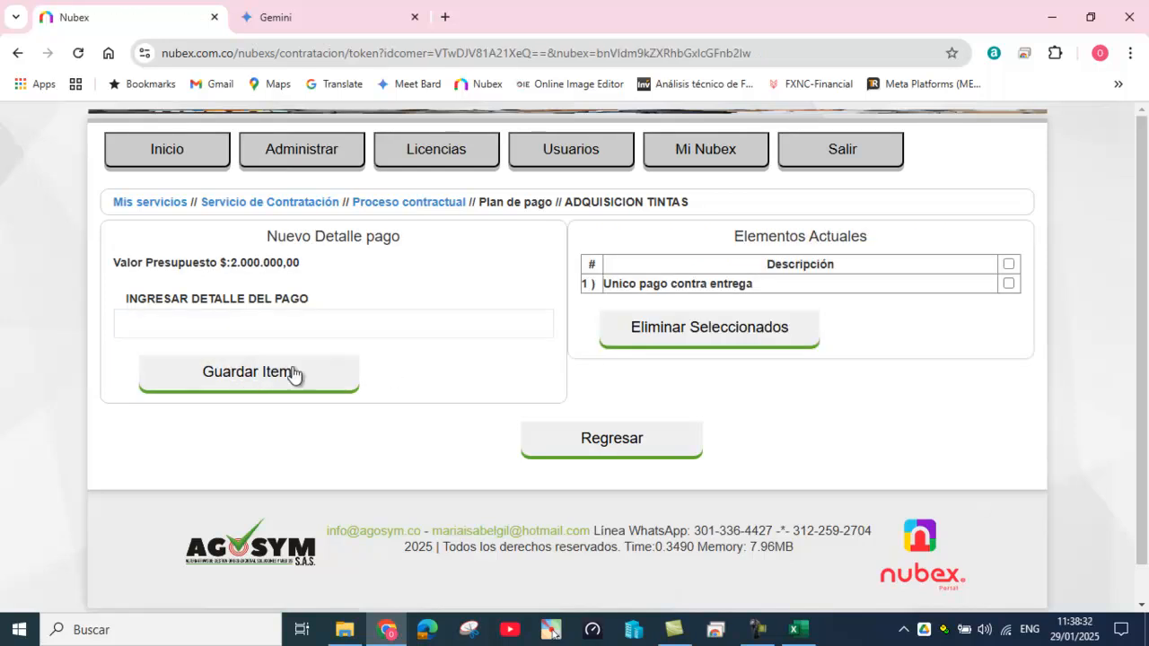
# Step: Return to the Proceso contractual overview and open 4) Cronograma Invitación
pyautogui.click(433, 203)
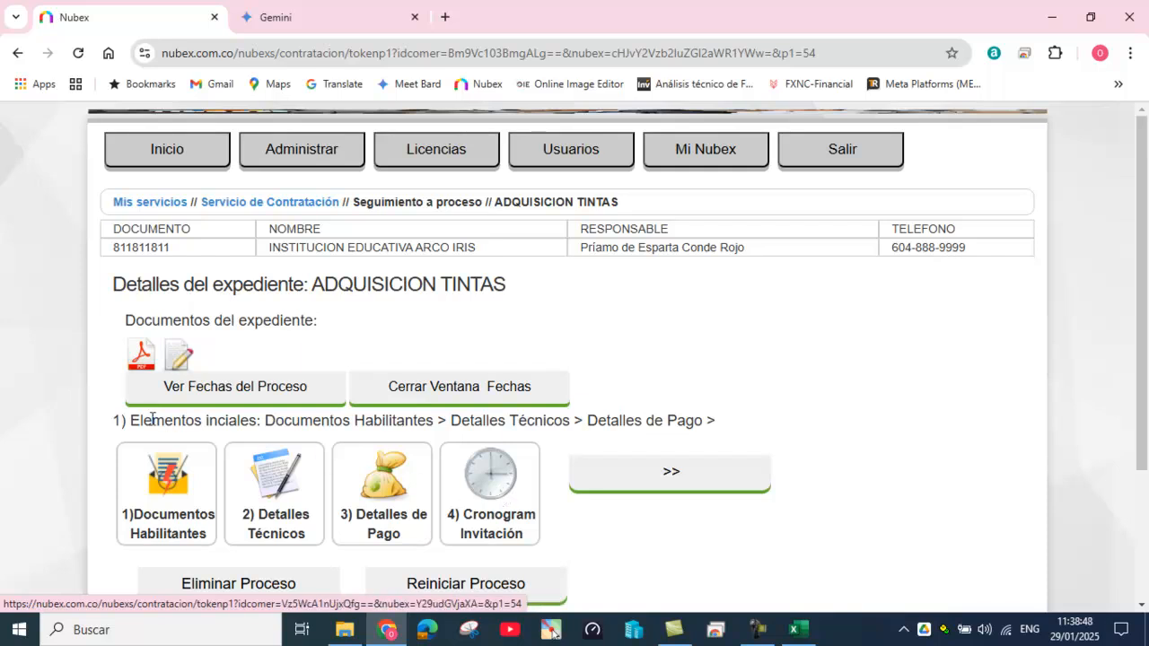
pyautogui.moveTo(131, 420); pyautogui.dragTo(706, 427)
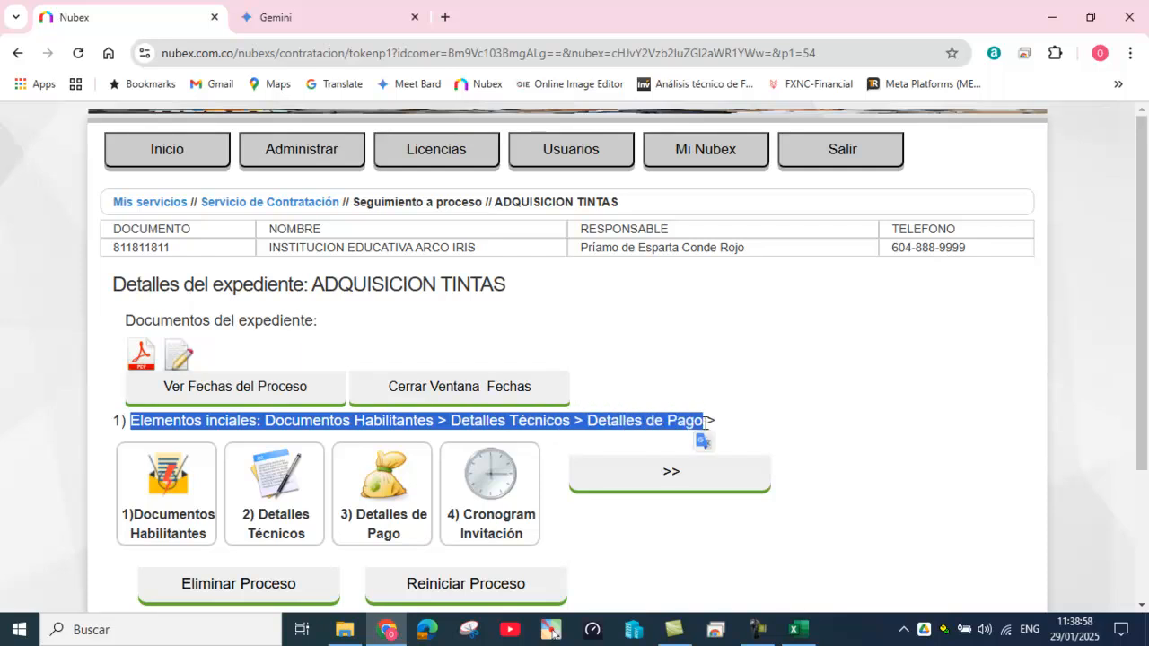
pyautogui.click(494, 485)
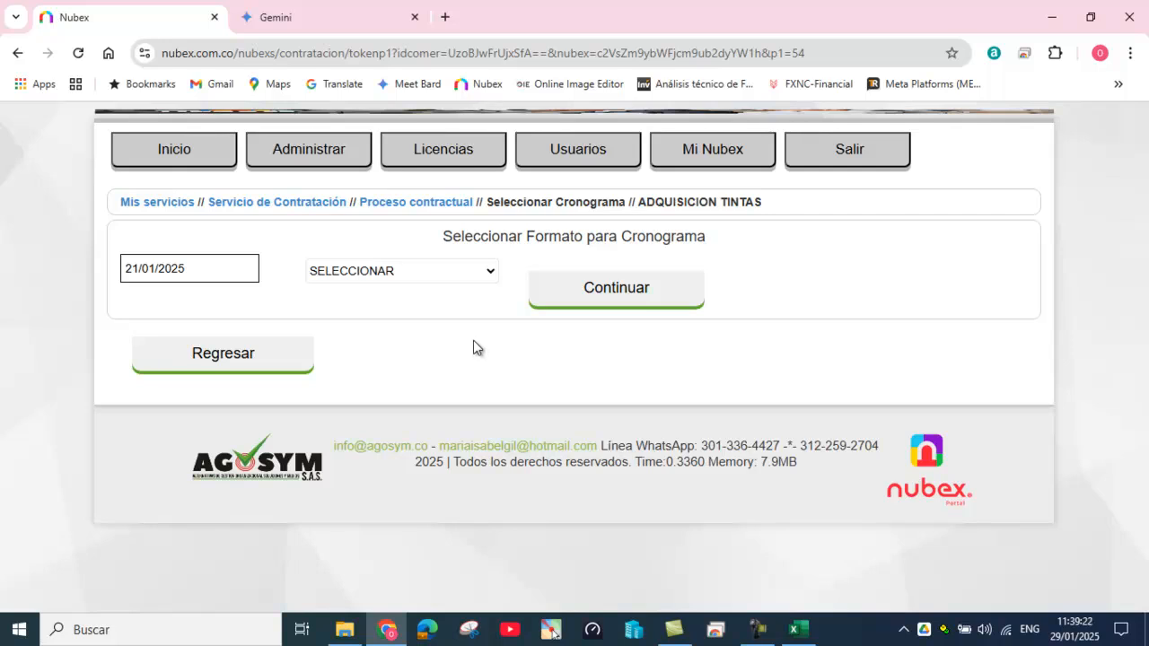
# Step: Keep 21/01/2025 as start date and generate the schedule from the (INVITACIÓN) format
pyautogui.moveTo(126, 268); pyautogui.dragTo(203, 272)
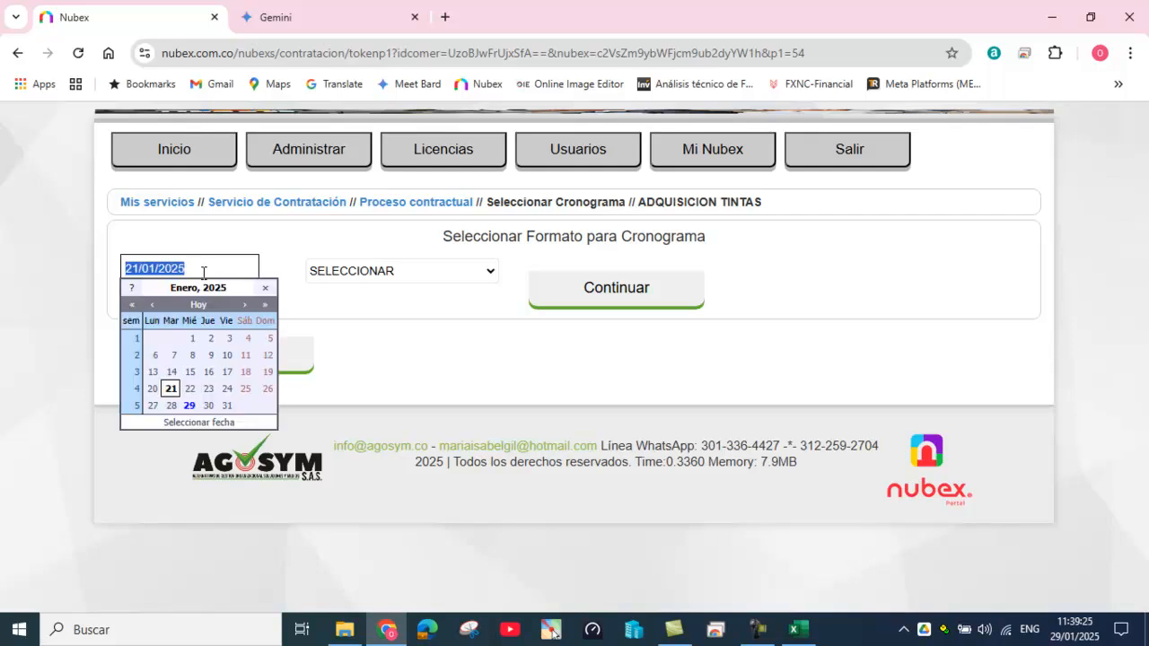
pyautogui.click(402, 383)
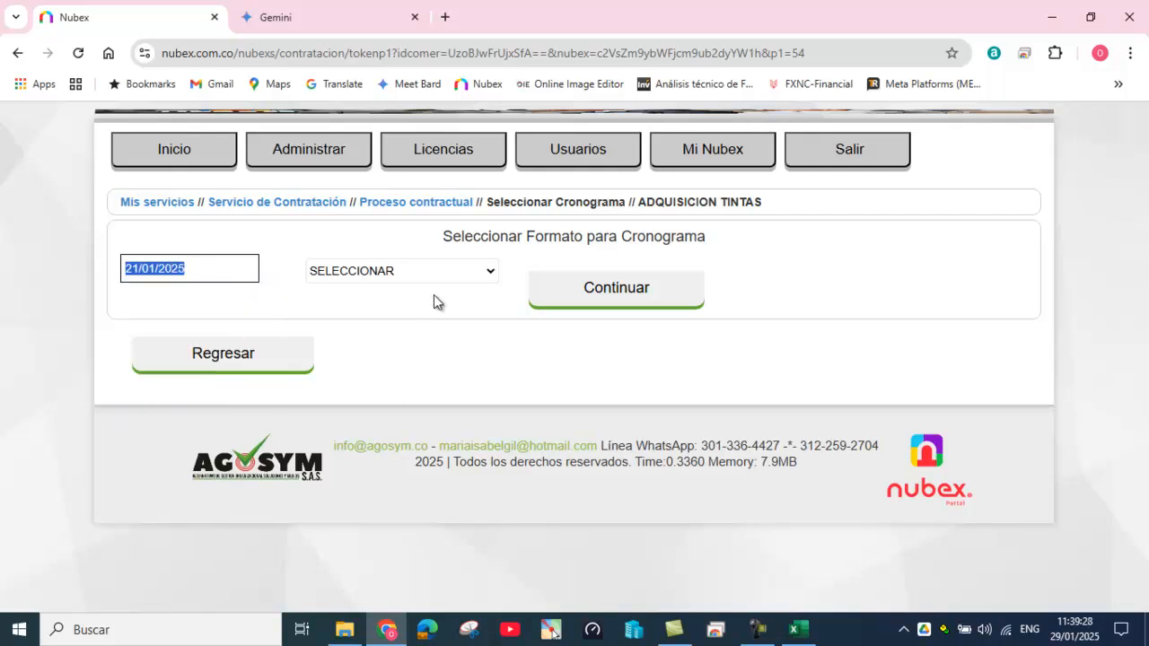
pyautogui.click(490, 270)
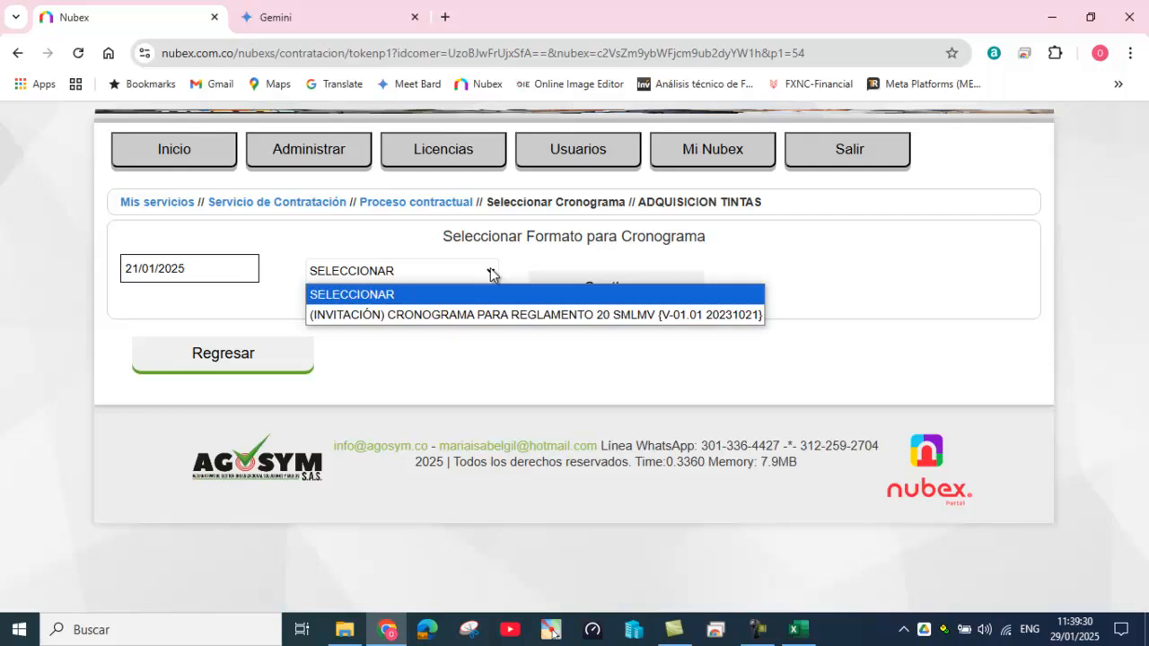
pyautogui.click(493, 315)
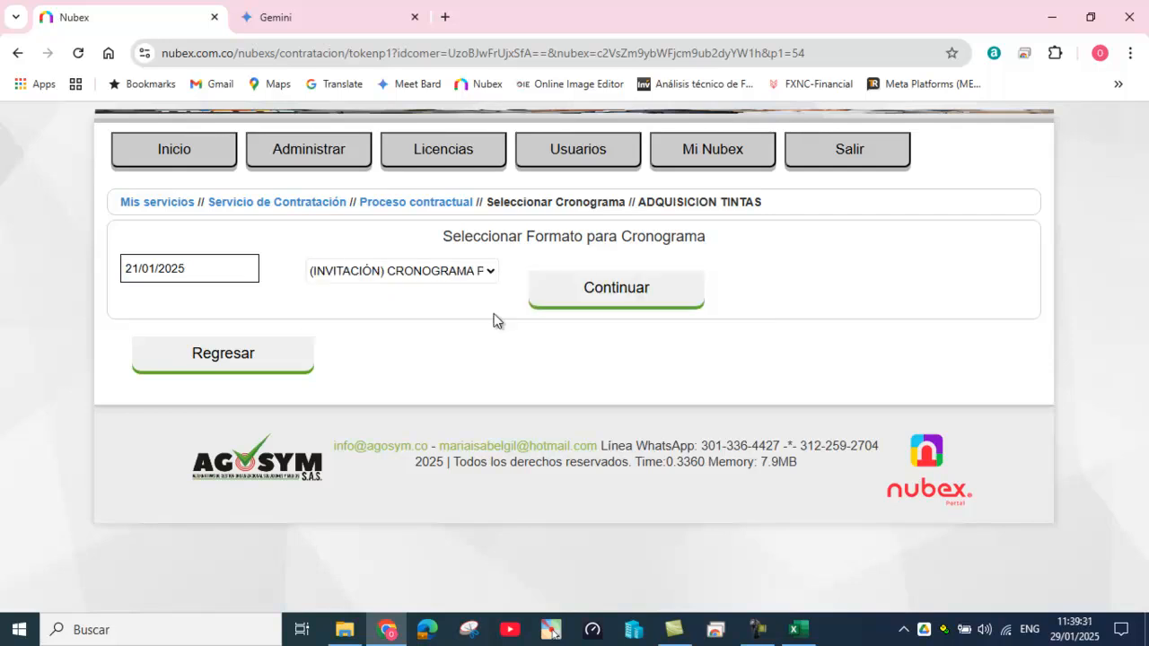
pyautogui.click(602, 301)
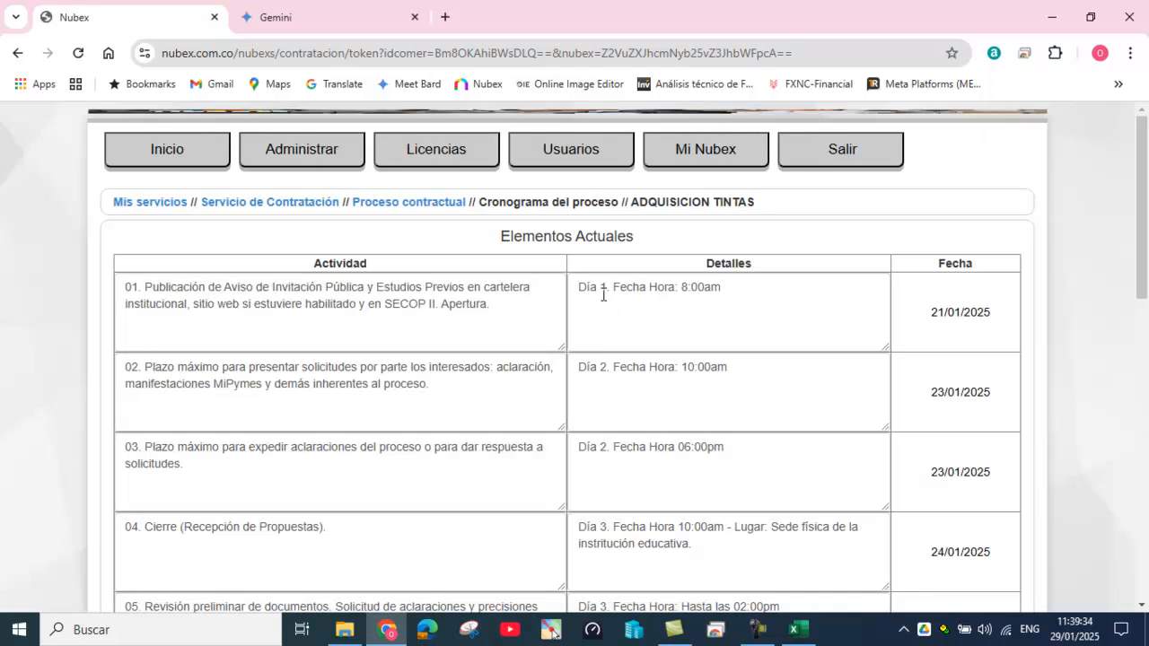
# Step: Review the generated rows, keeping 21/01/2025 as the date for rows 01 and 02
pyautogui.scroll(-8, 278, 444)
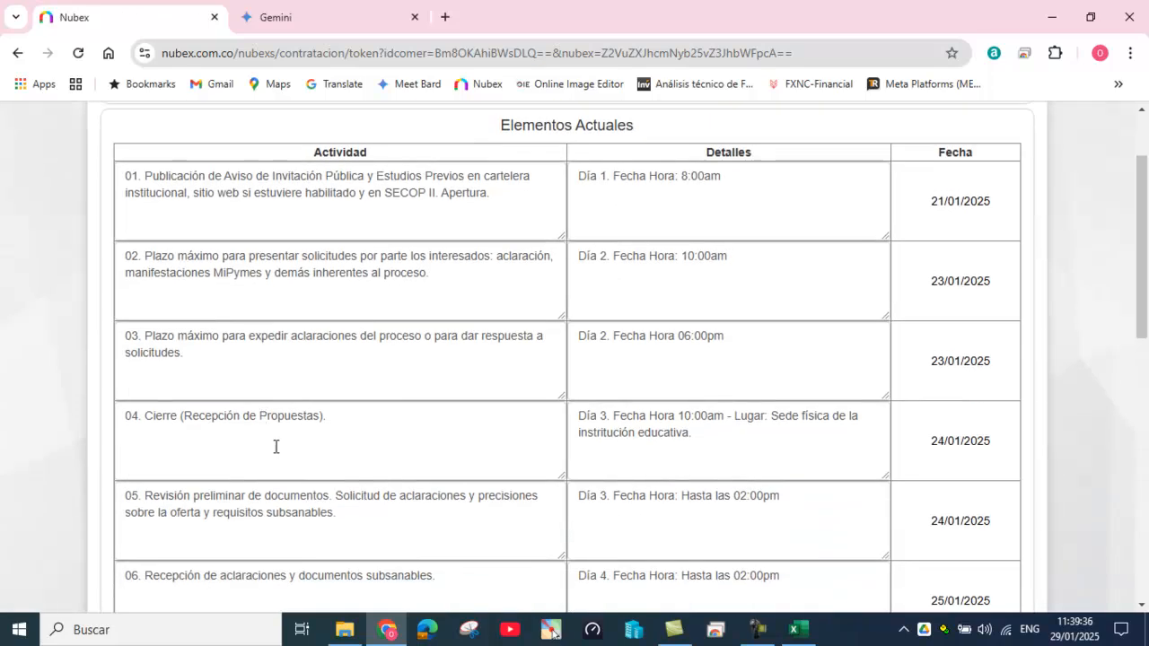
pyautogui.scroll(10, 287, 441)
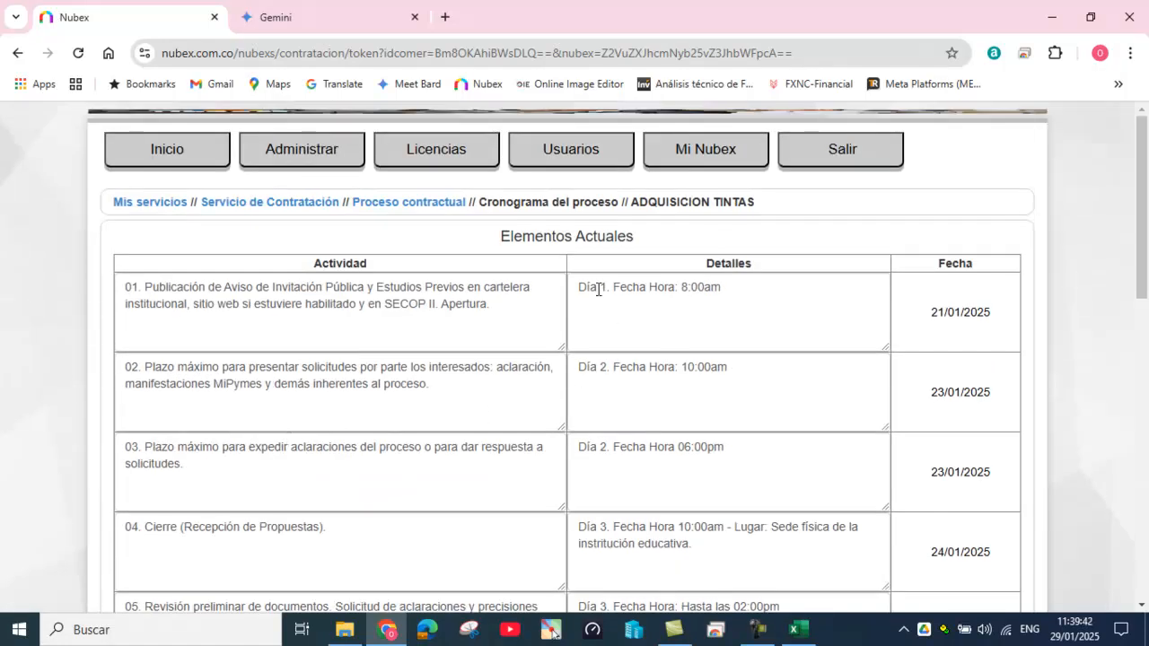
pyautogui.scroll(-10, 598, 296)
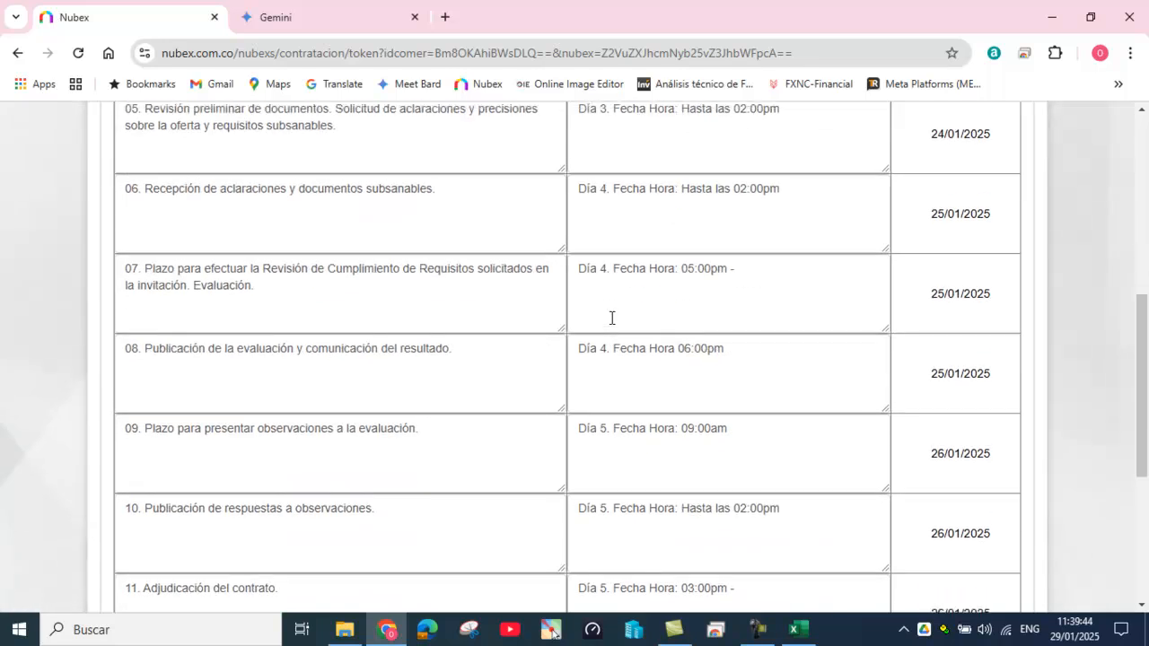
pyautogui.scroll(5, 612, 320)
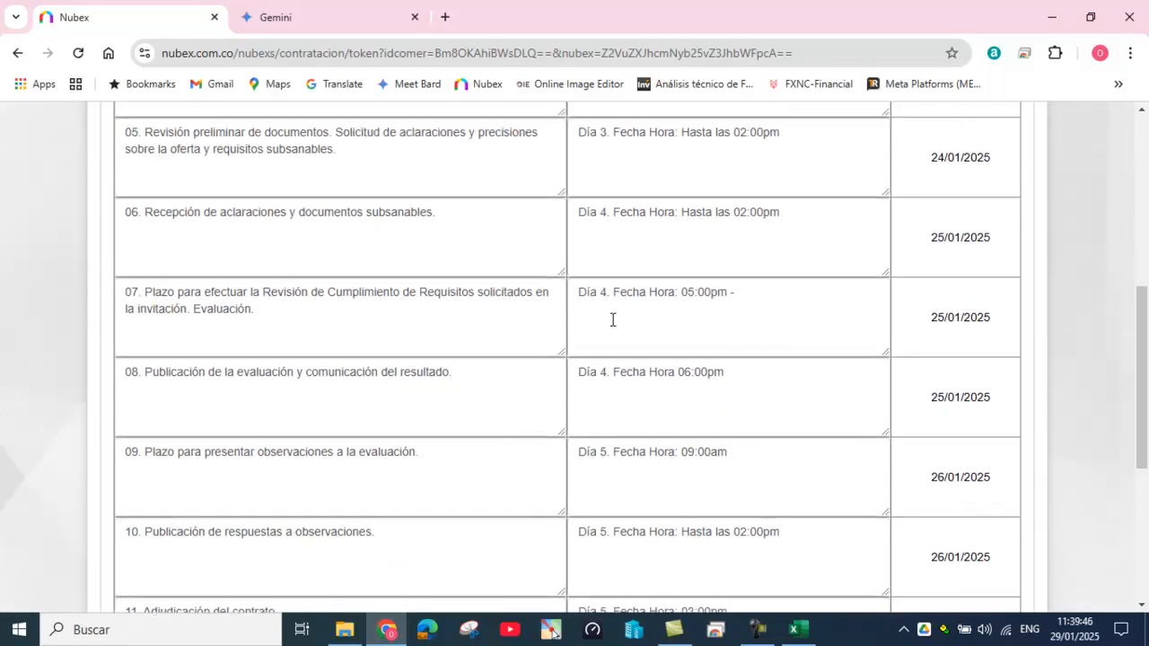
pyautogui.scroll(4, 612, 320)
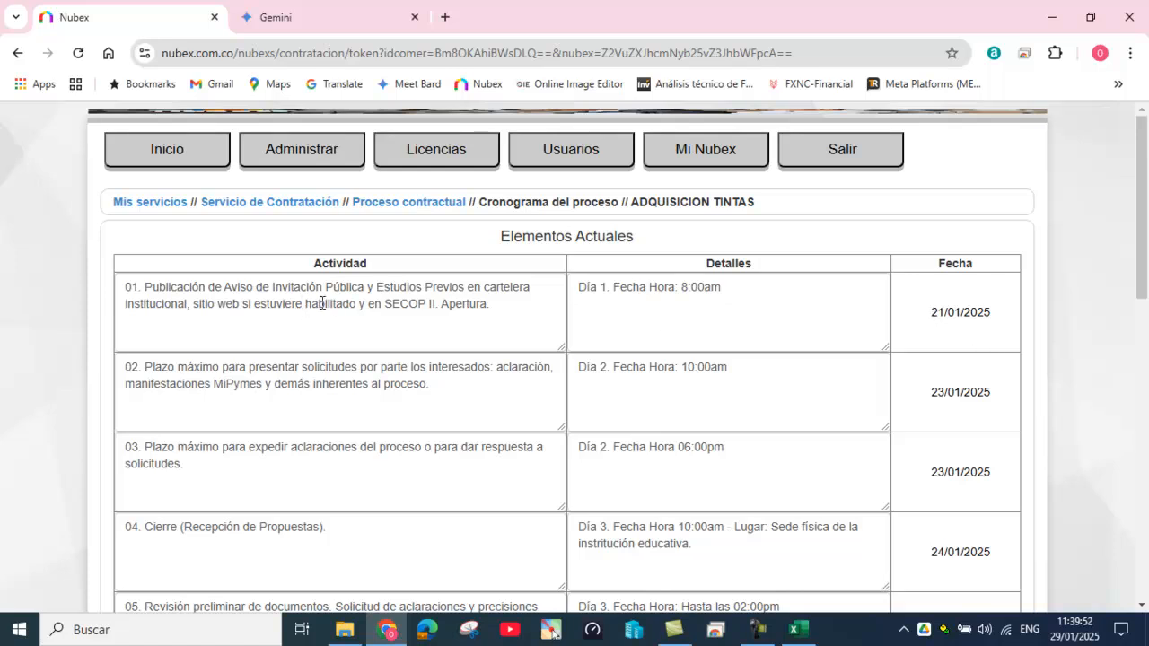
pyautogui.click(931, 316)
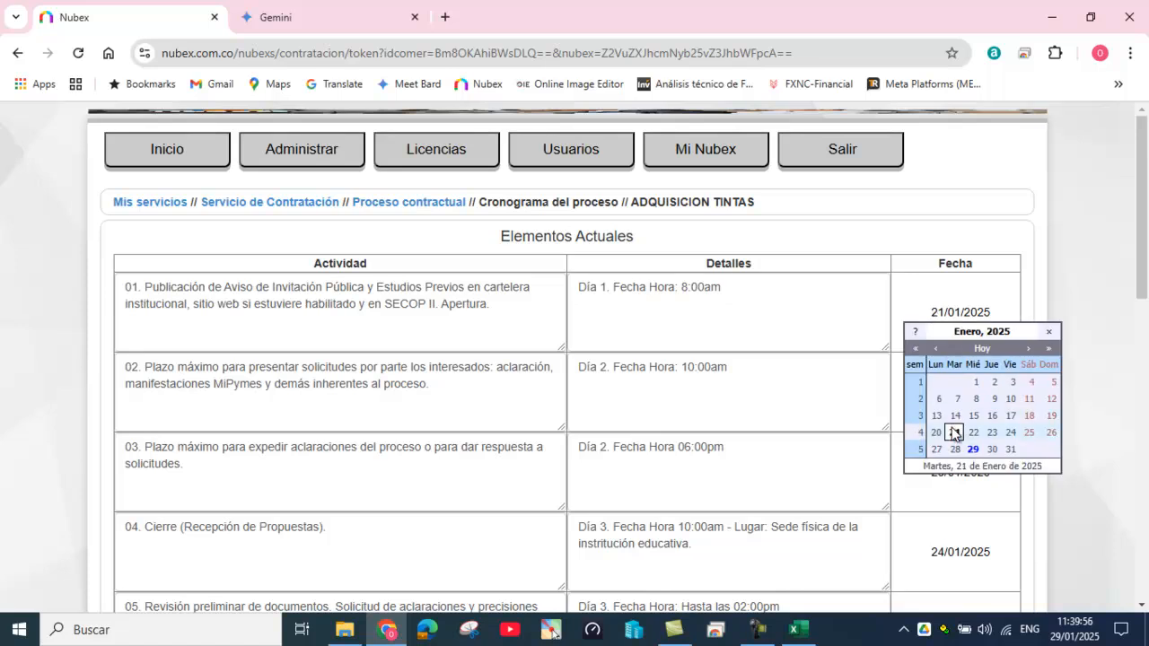
pyautogui.click(955, 435)
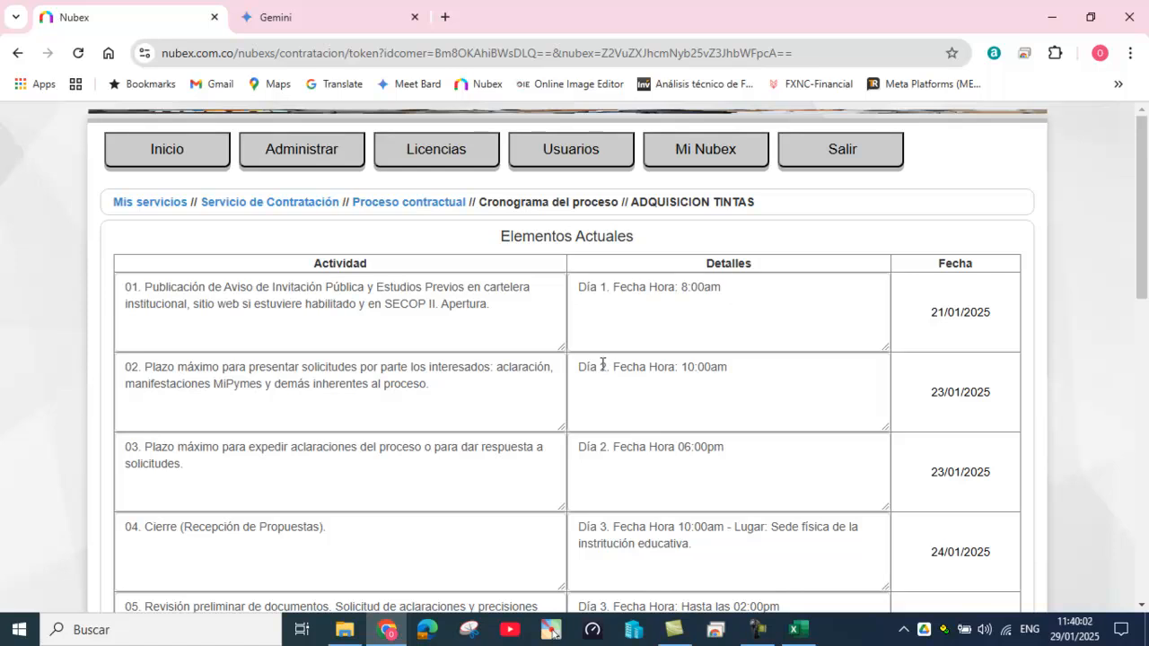
pyautogui.click(929, 390)
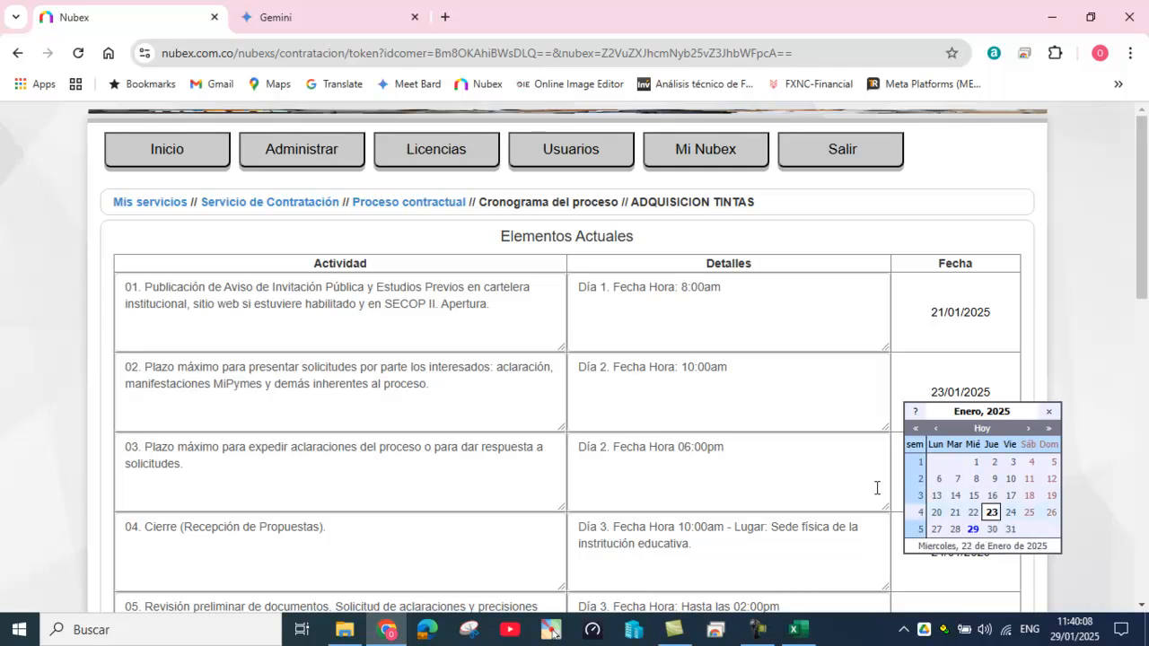
pyautogui.click(592, 369)
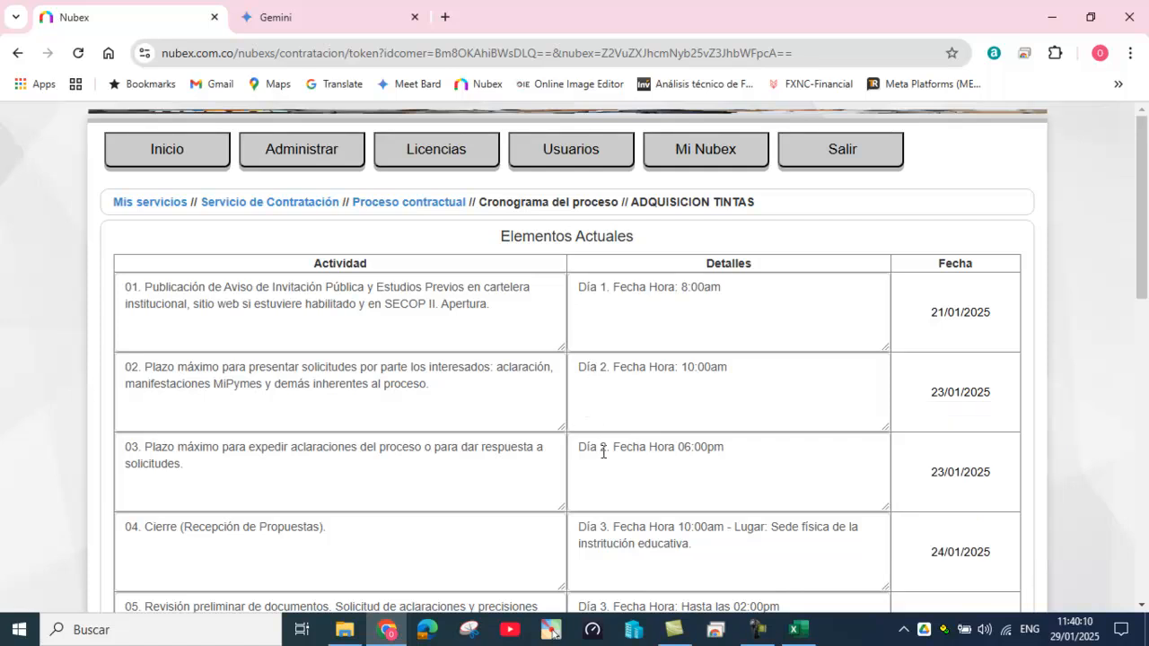
# Step: Edit the day numbers in the details text of rows 03 and 02
pyautogui.scroll(-1, 932, 469)
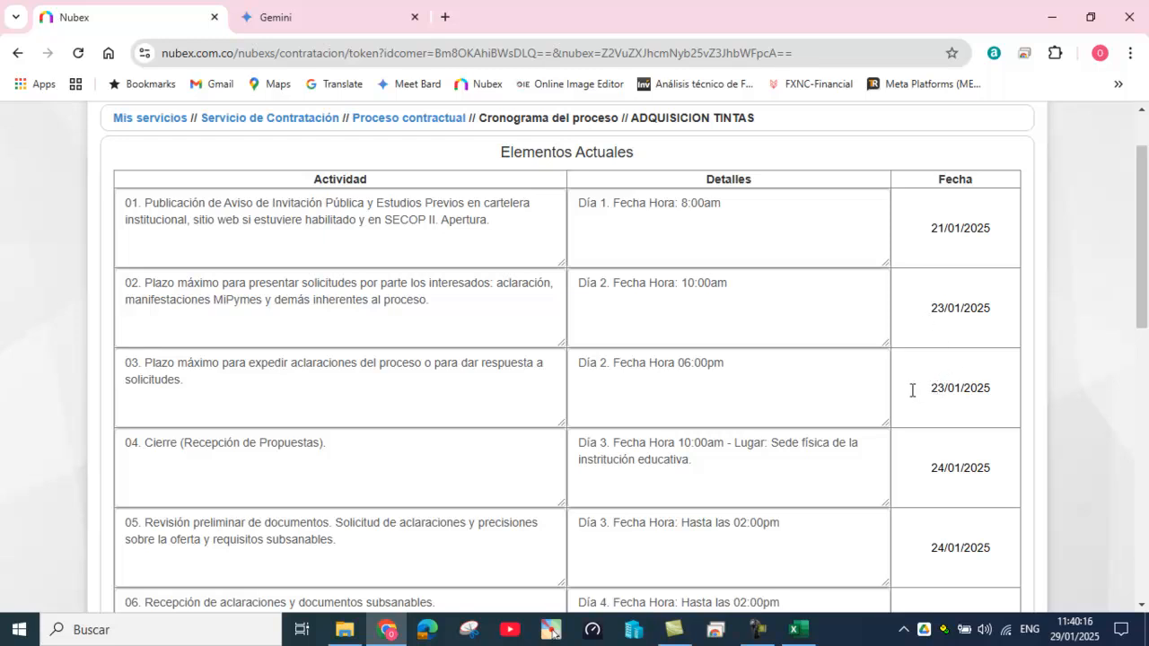
pyautogui.doubleClick(614, 362)
pyautogui.write('2')
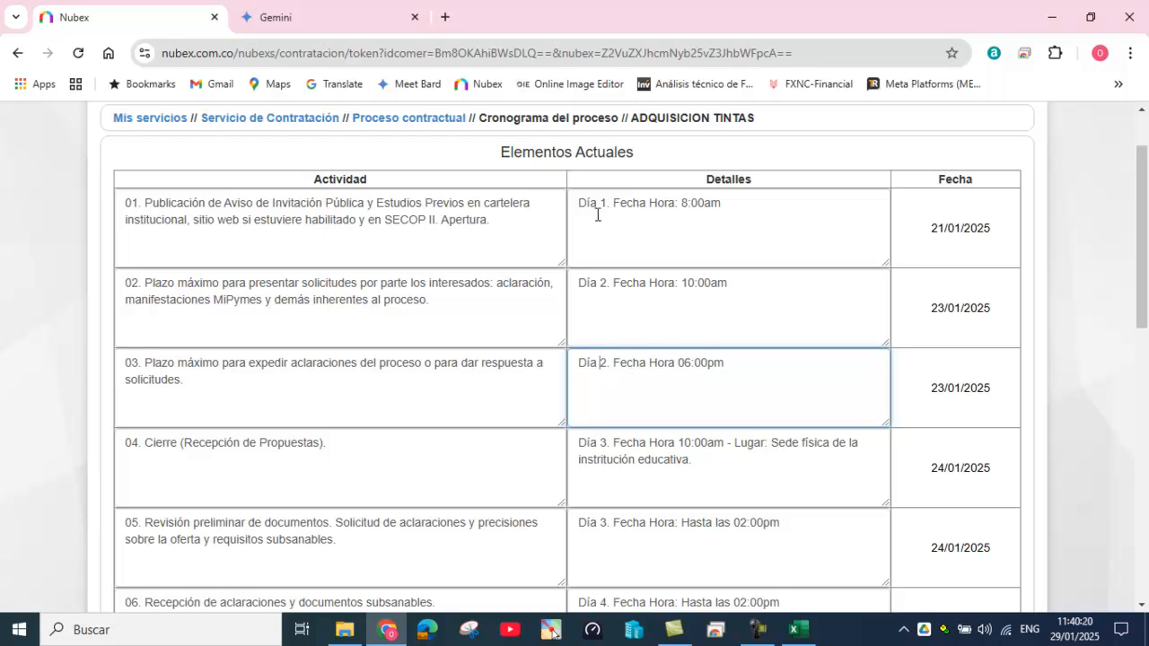
pyautogui.click(601, 283)
pyautogui.write('1')
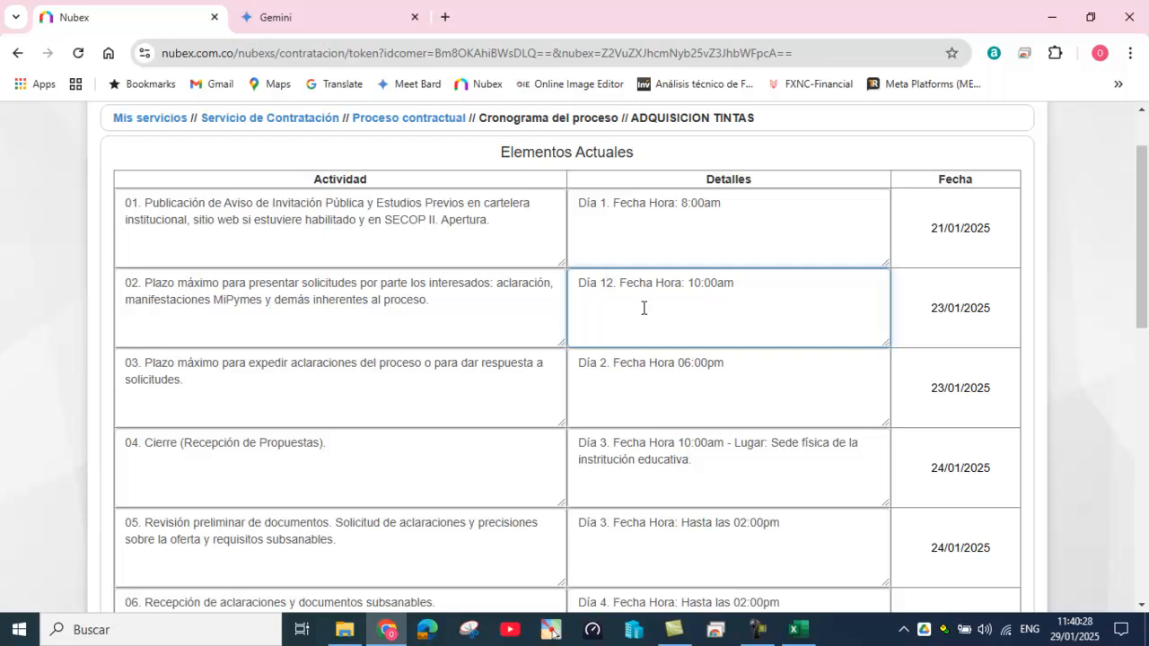
pyautogui.press('BackSpace')
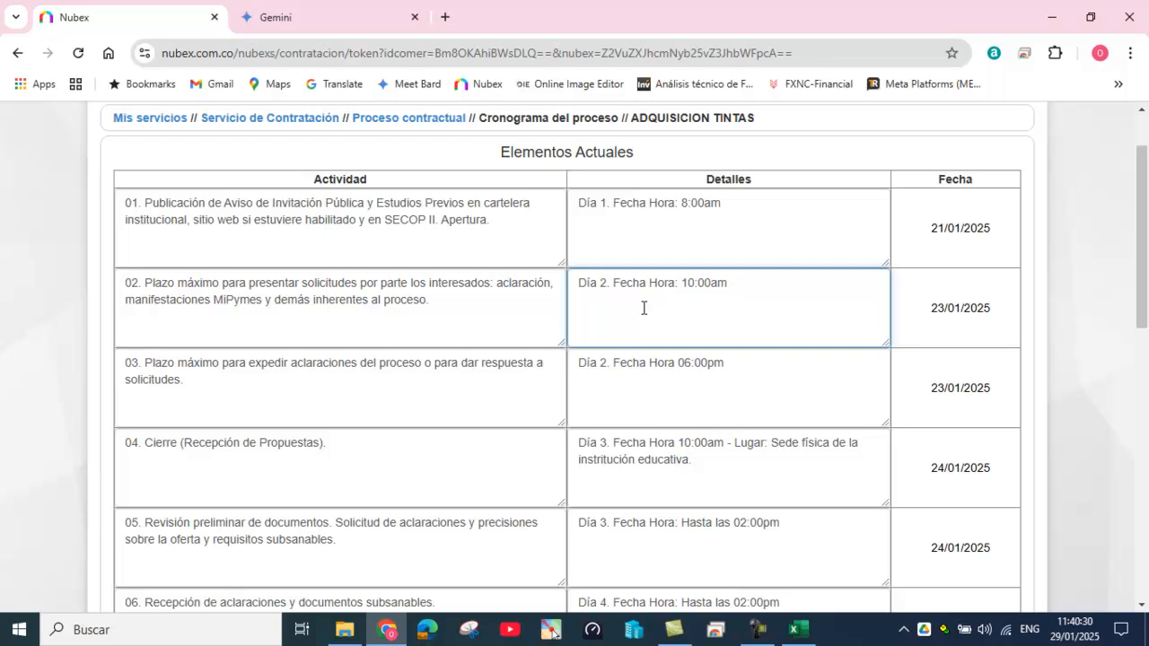
# Step: Check that row 04's date stays at 24/01/2025
pyautogui.click(934, 467)
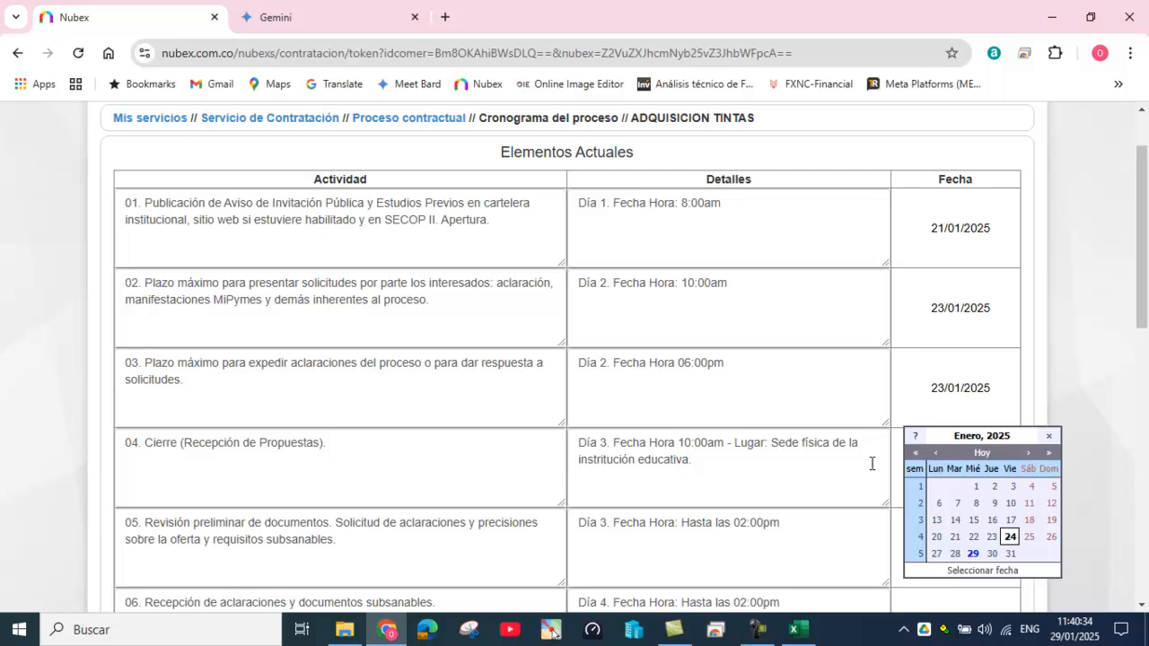
pyautogui.scroll(-1, 665, 494)
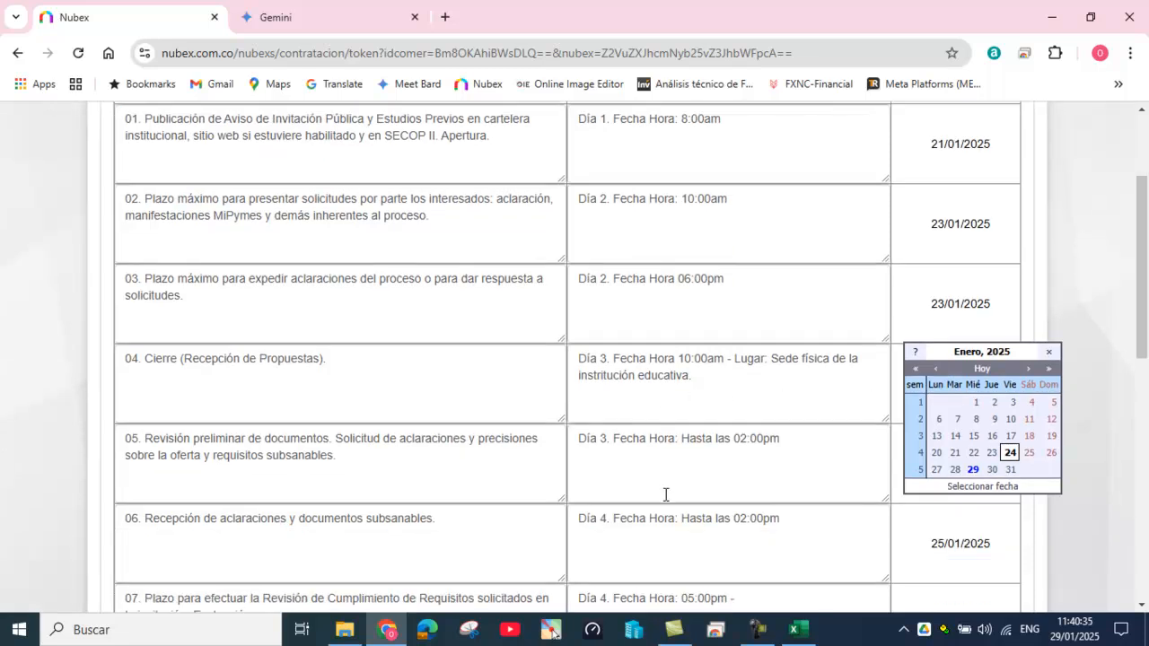
pyautogui.click(648, 437)
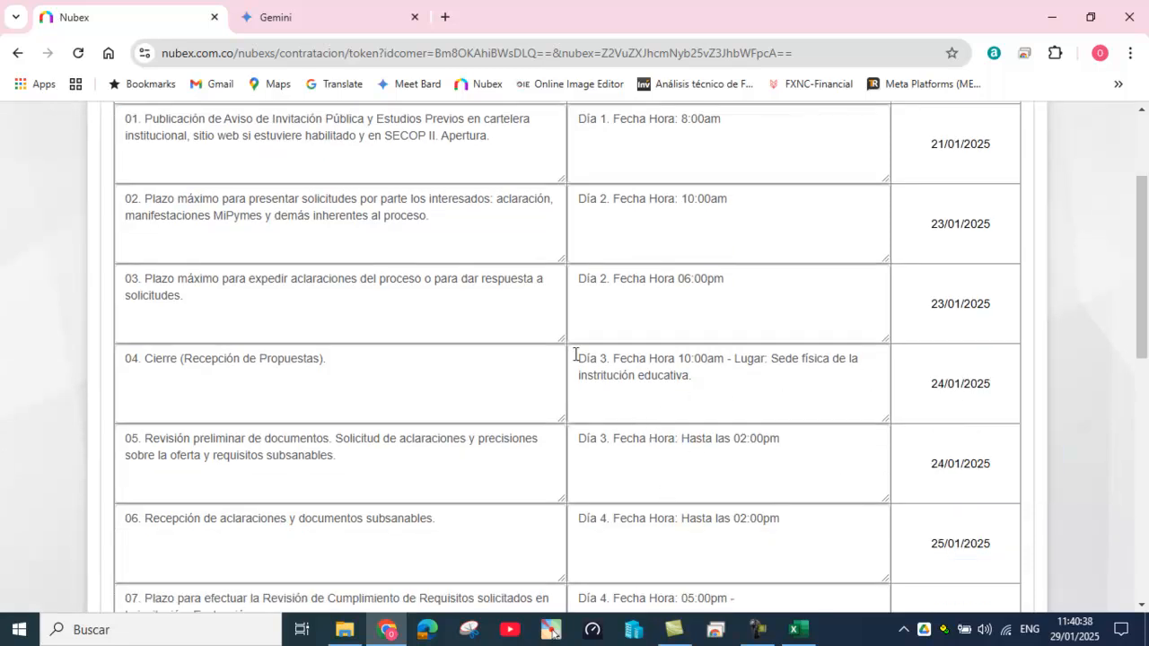
pyautogui.moveTo(607, 360); pyautogui.dragTo(653, 401)
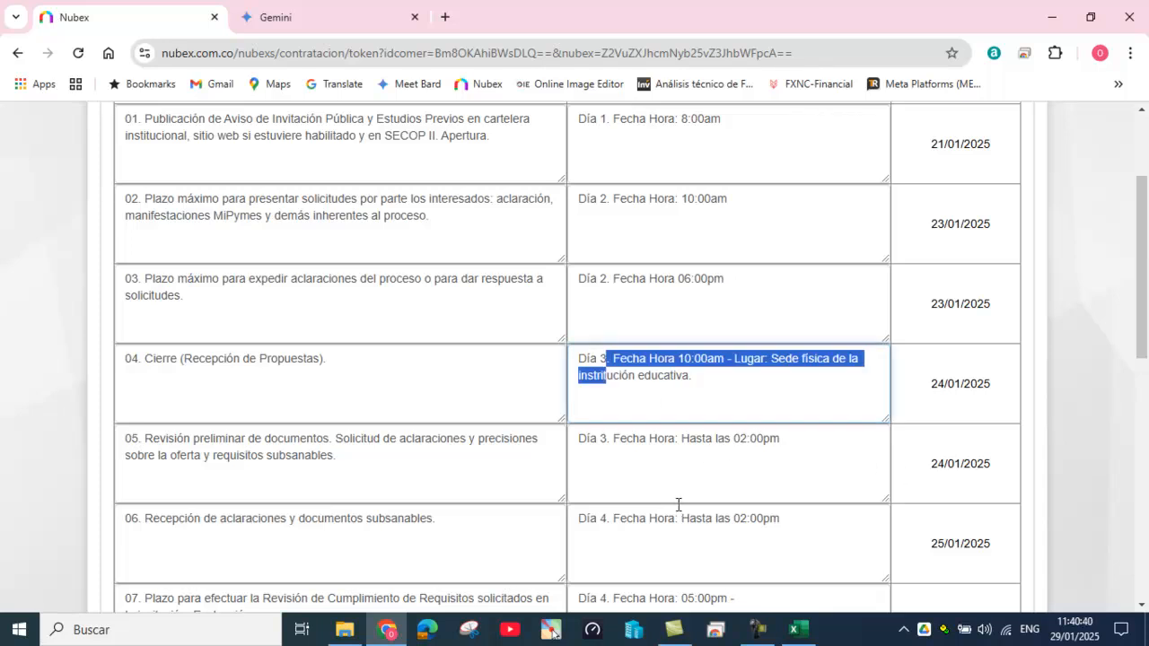
pyautogui.click(599, 521)
# Step: Set the dates for rows 06, 07 and 08 to 27/01/2025
pyautogui.scroll(-2, 700, 530)
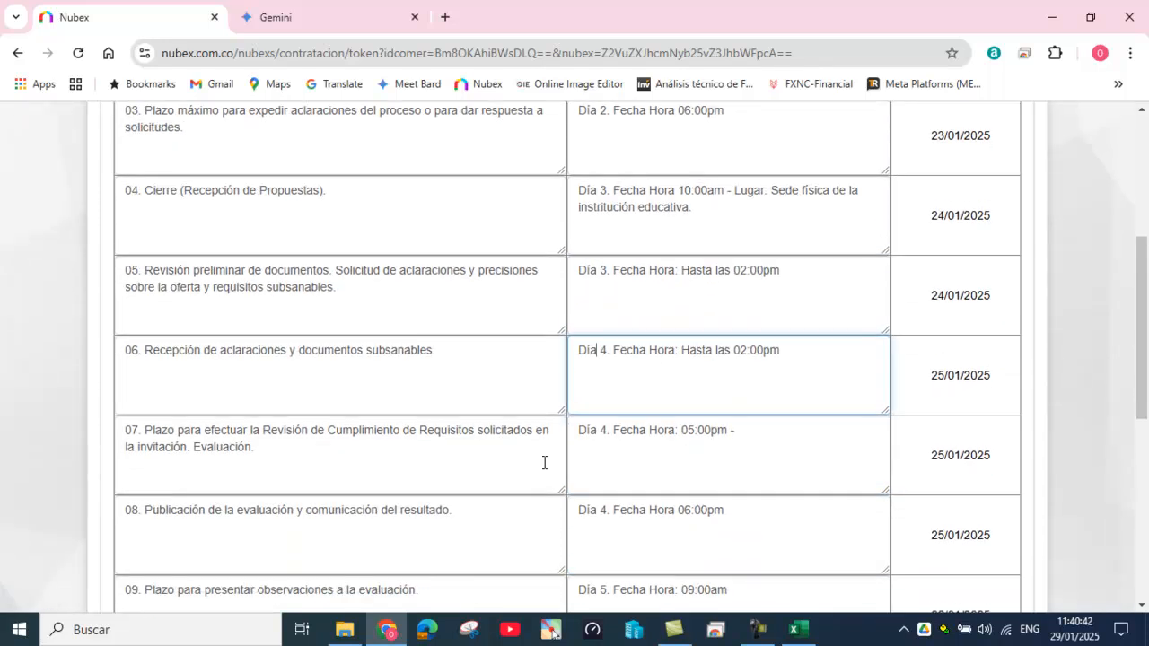
pyautogui.click(932, 375)
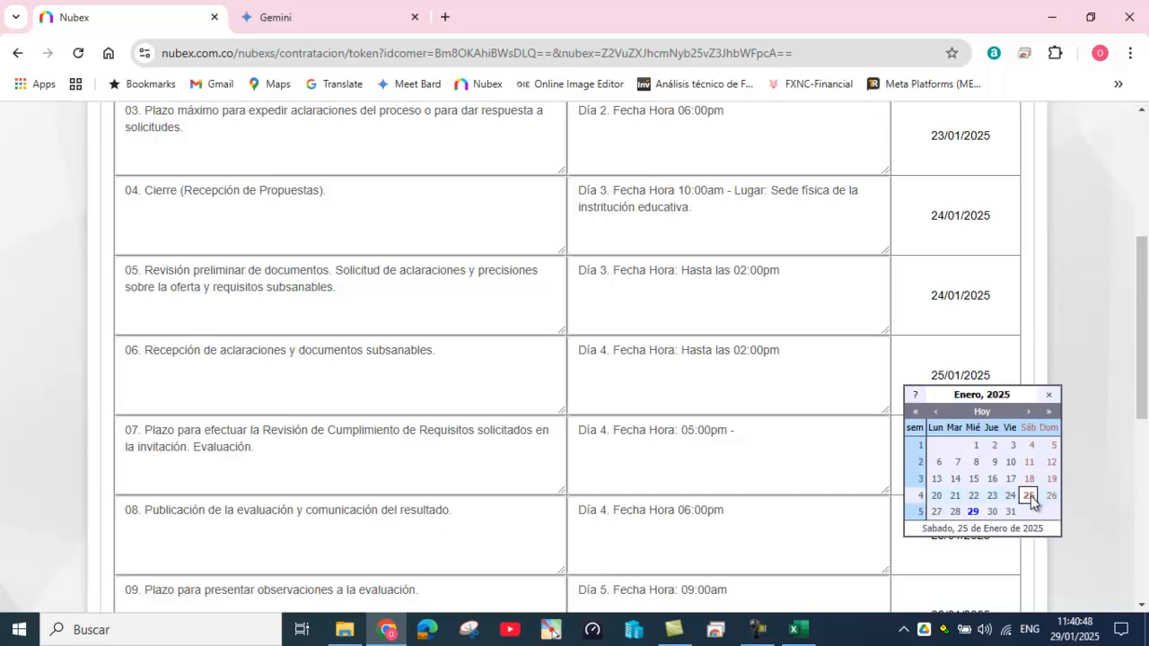
pyautogui.click(937, 511)
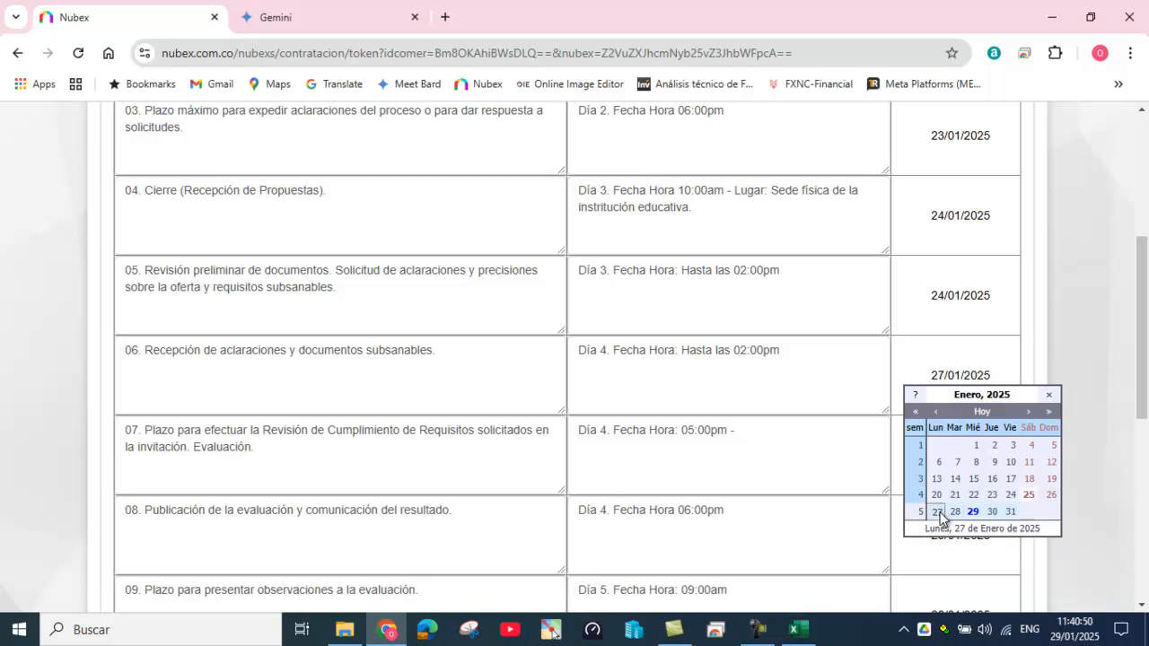
pyautogui.click(813, 454)
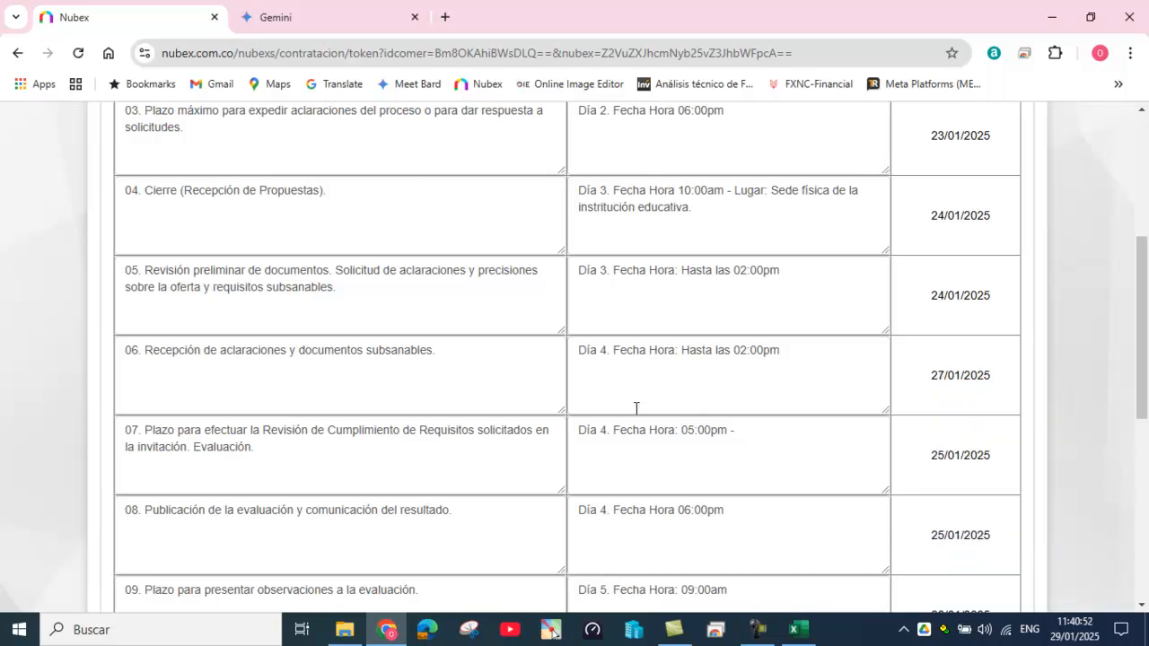
pyautogui.click(935, 456)
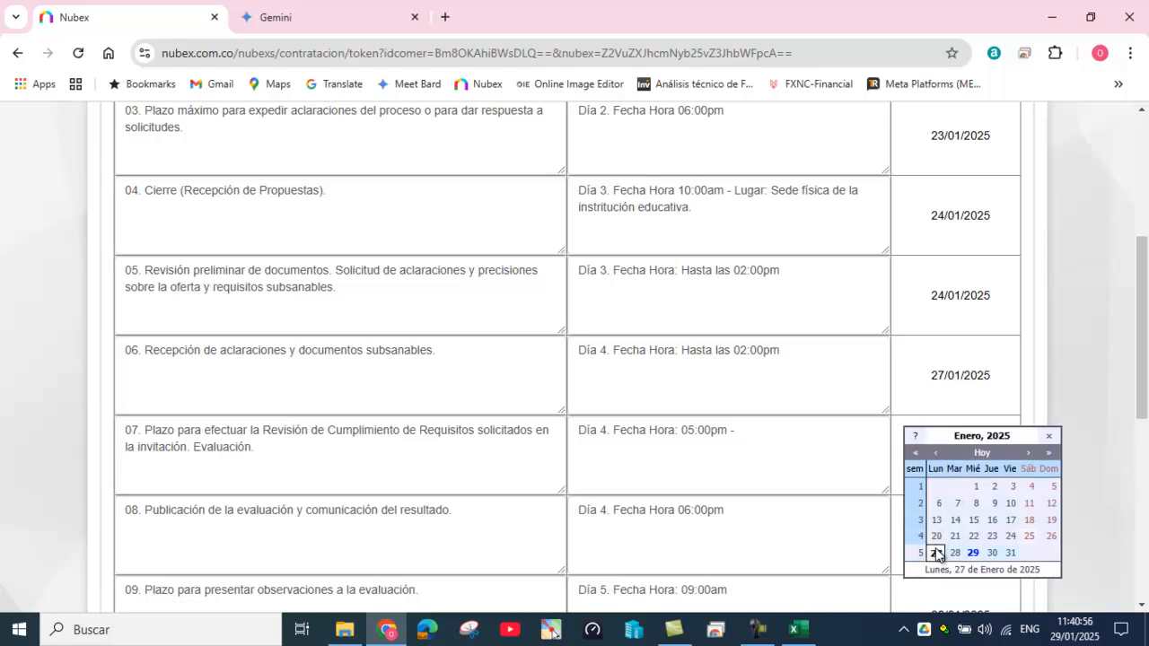
pyautogui.scroll(-2, 723, 492)
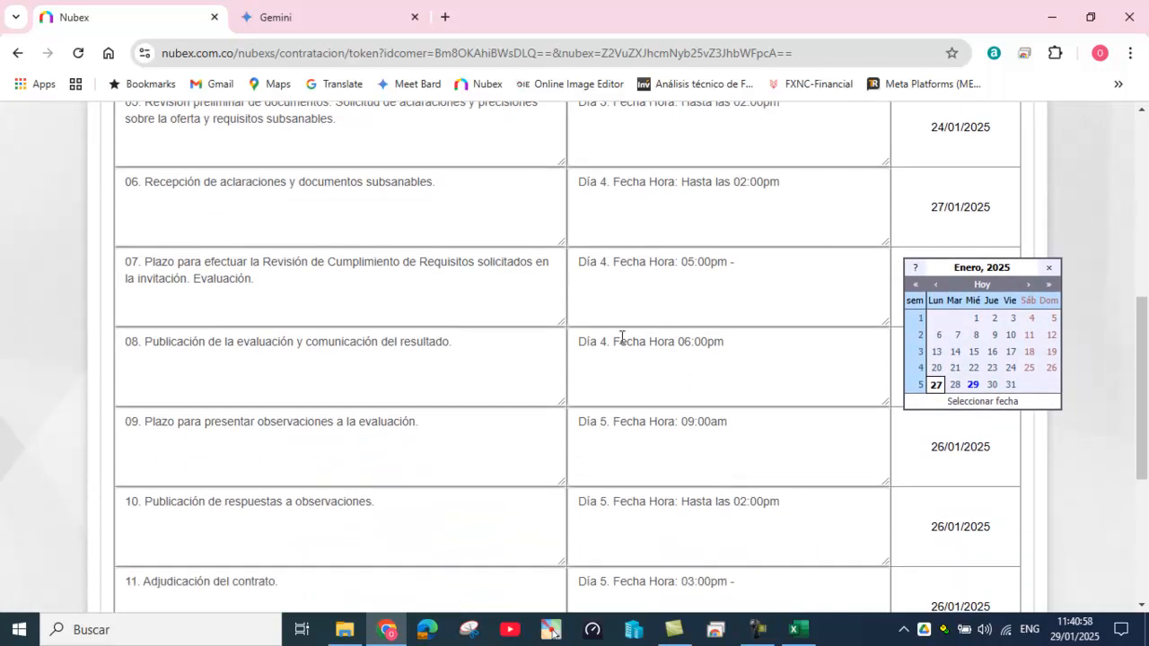
pyautogui.click(586, 345)
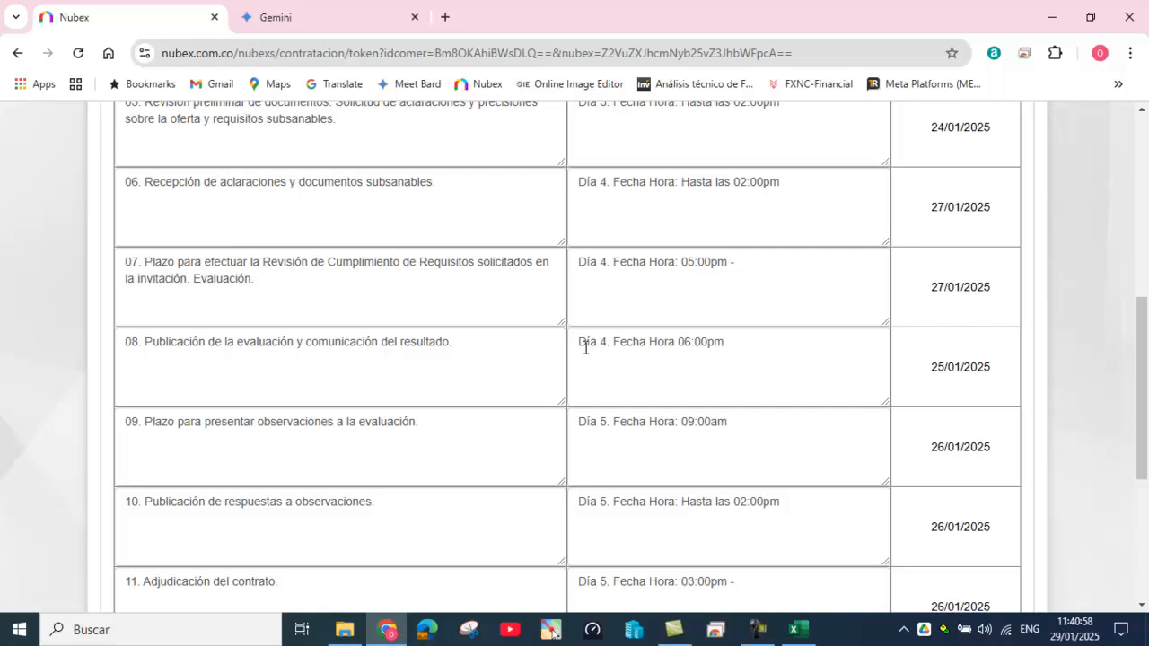
pyautogui.click(929, 366)
pyautogui.click(937, 503)
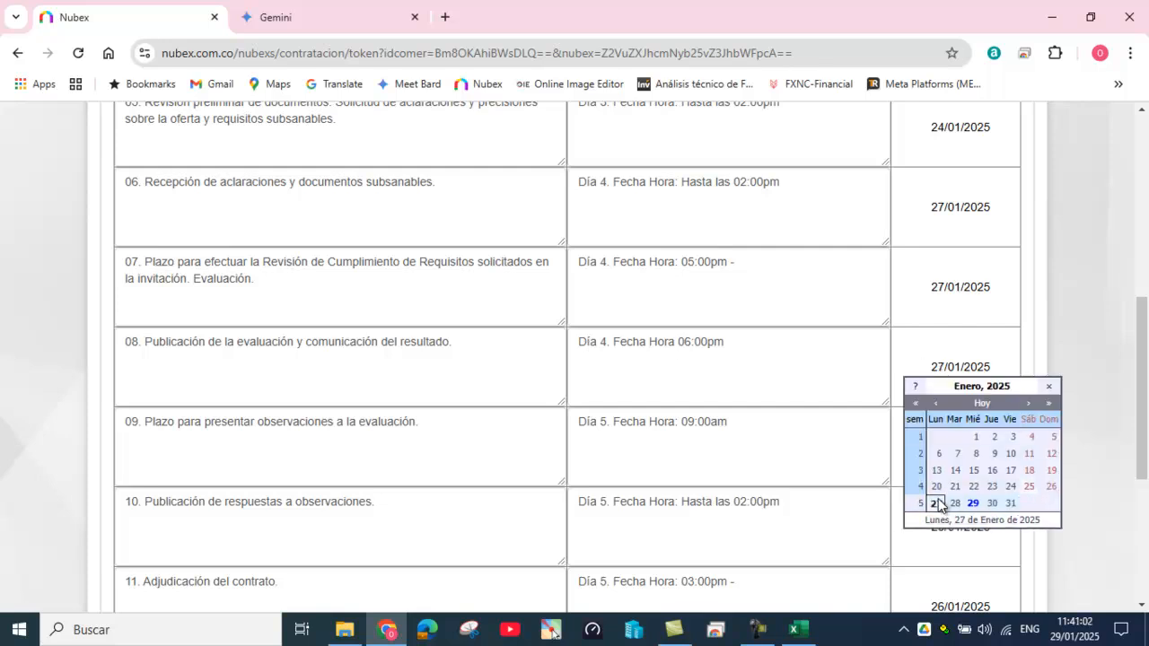
pyautogui.click(702, 421)
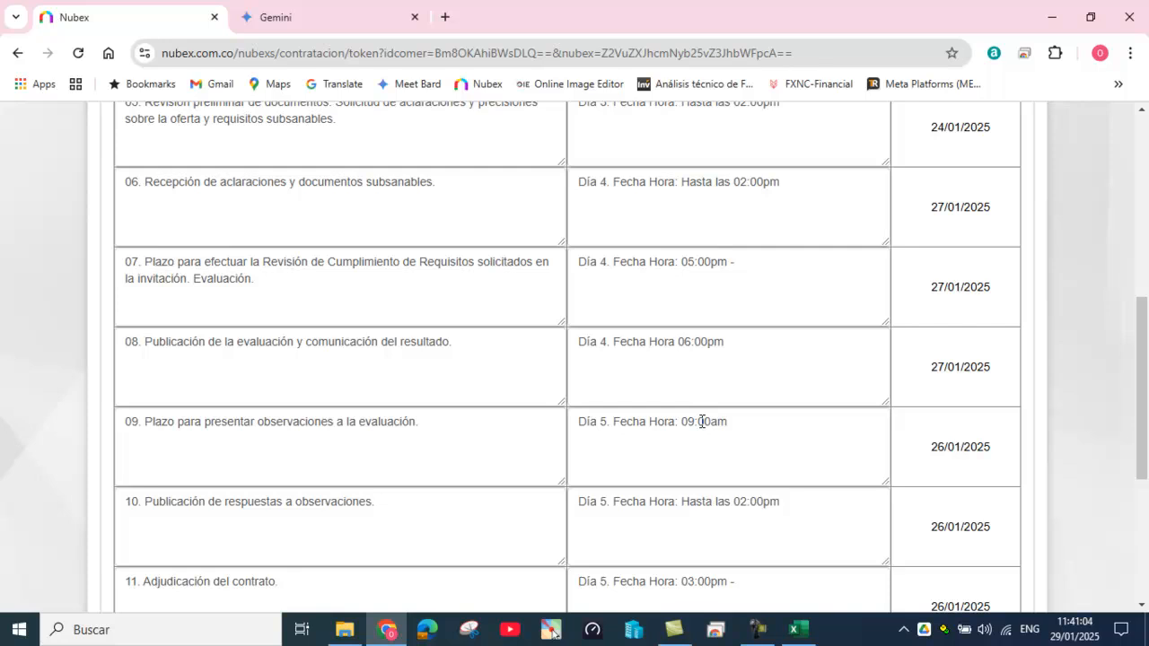
# Step: Set the dates for rows 09, 10 and 11 to 28/01/2025
pyautogui.scroll(-1, 702, 421)
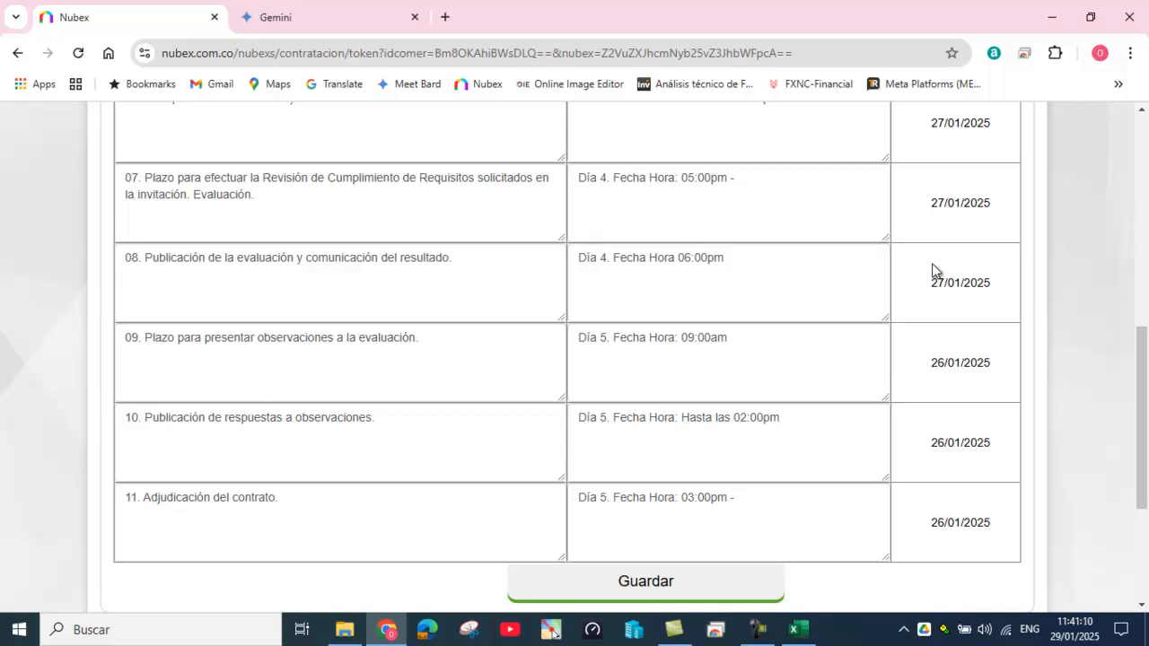
pyautogui.click(934, 361)
pyautogui.click(955, 500)
pyautogui.click(916, 335)
pyautogui.click(932, 440)
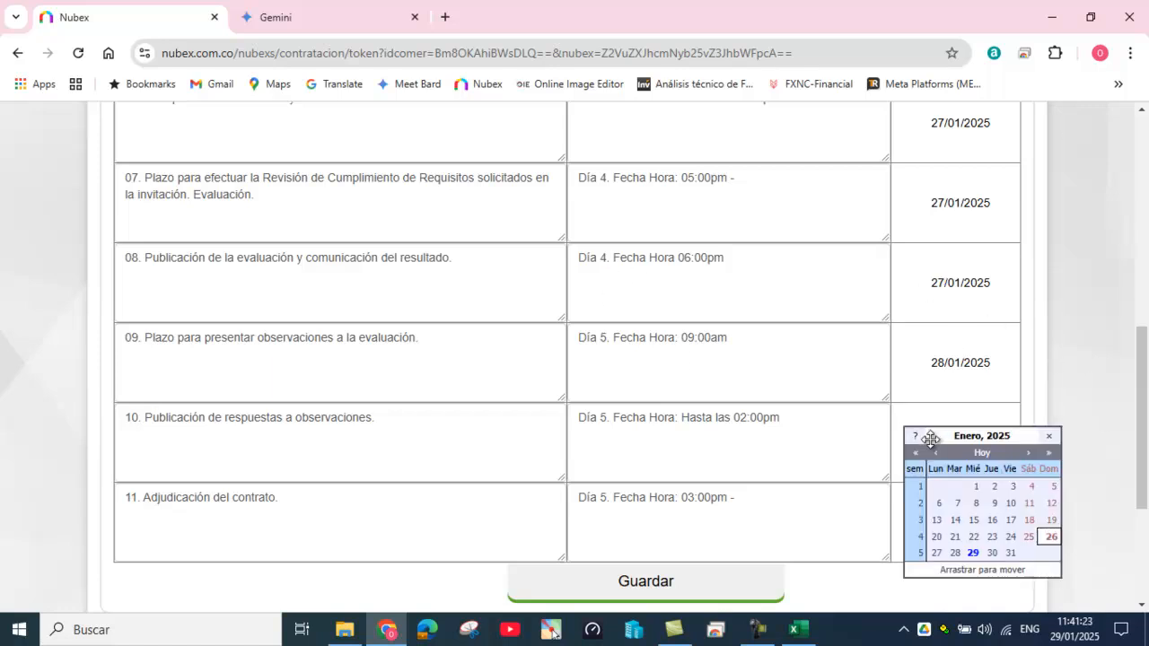
pyautogui.click(959, 550)
pyautogui.click(744, 488)
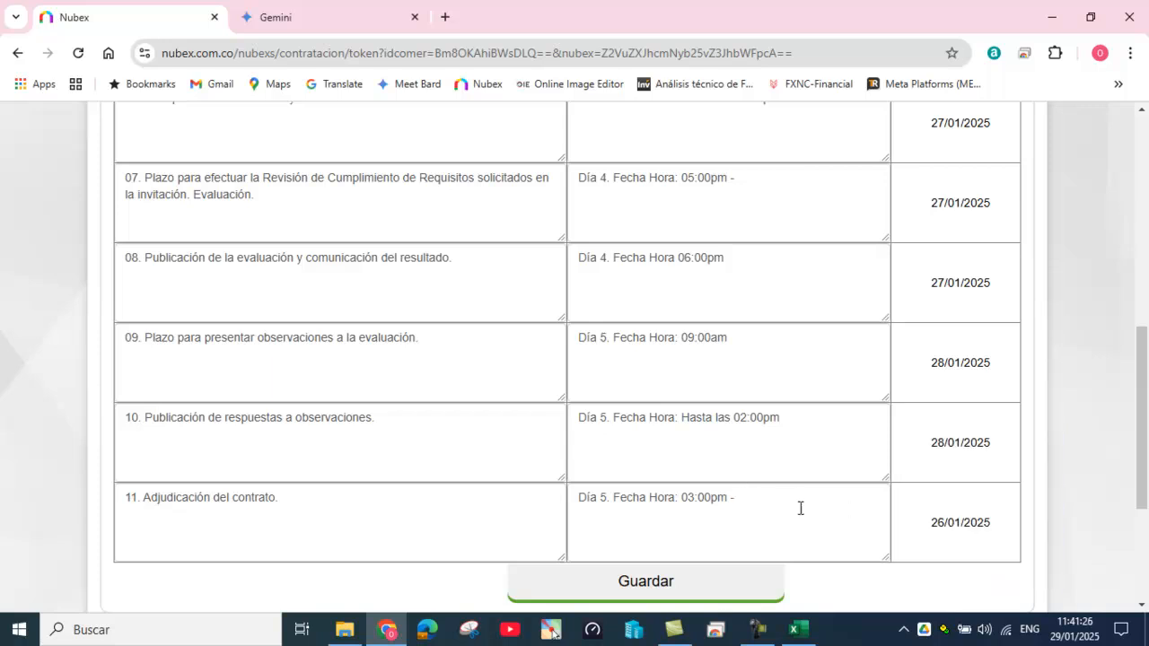
pyautogui.click(939, 522)
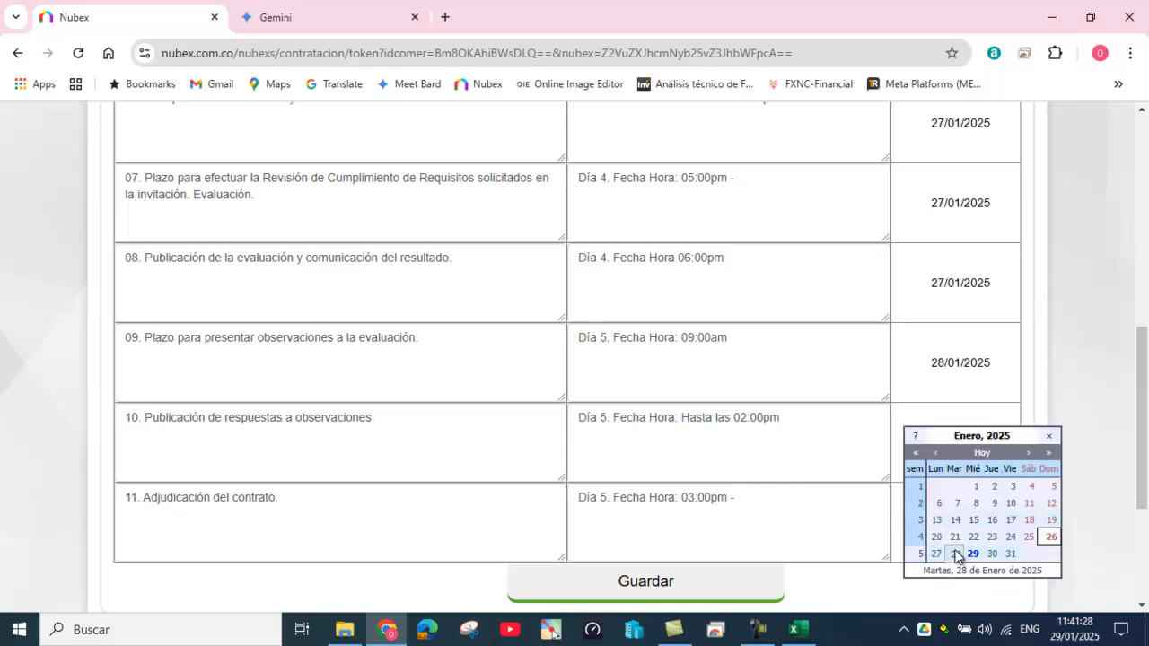
pyautogui.click(765, 432)
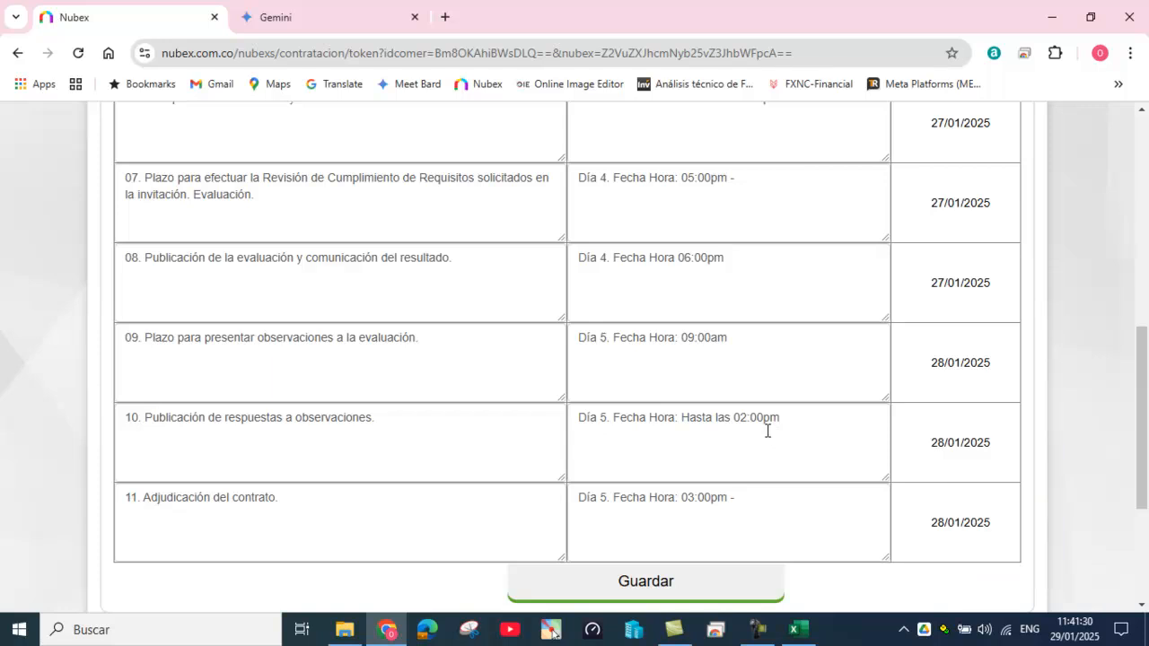
# Step: Scroll through the schedule to review the full 21/01–28/01/2025 timeline
pyautogui.scroll(4, 767, 431)
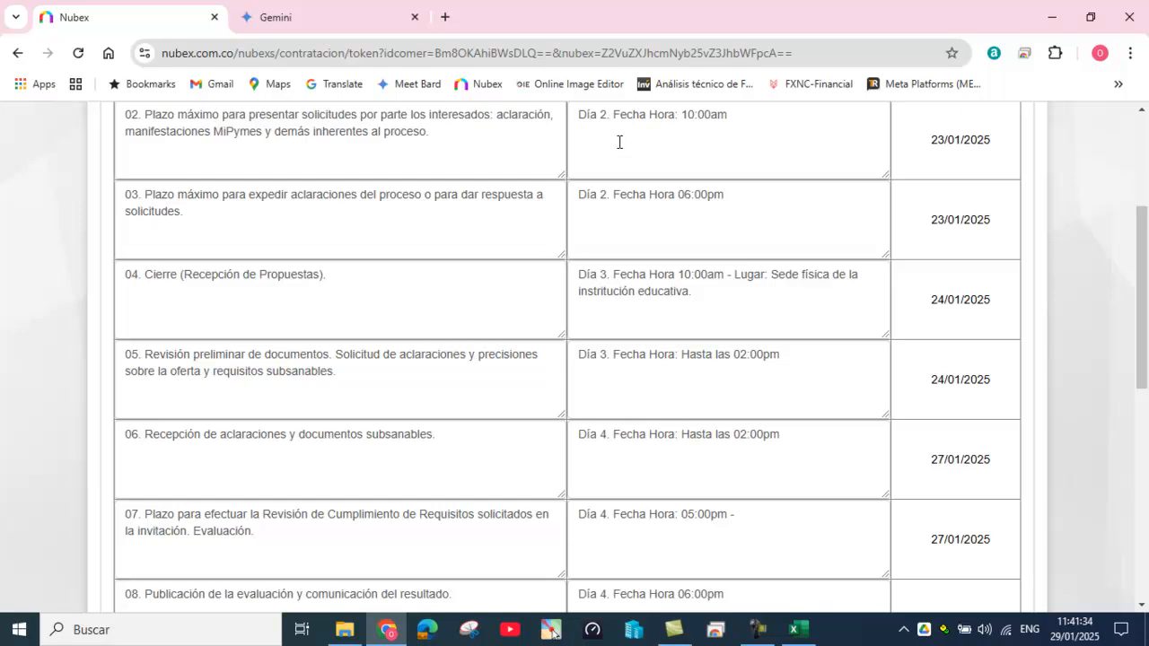
pyautogui.scroll(1, 619, 142)
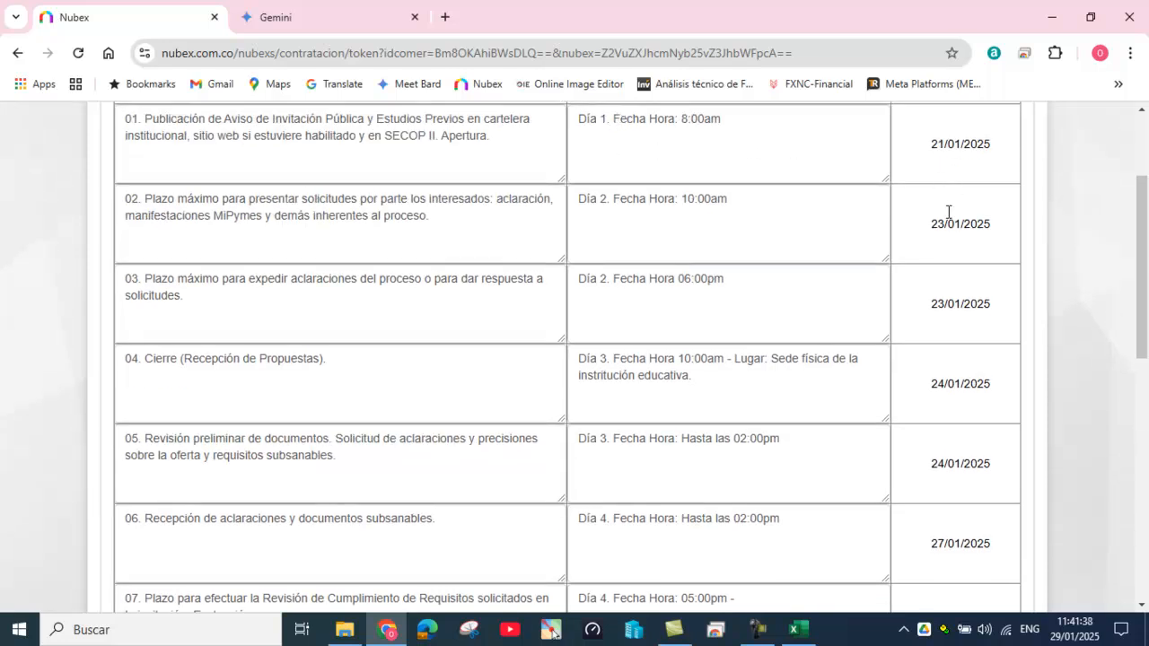
pyautogui.scroll(-1, 948, 213)
pyautogui.scroll(-4, 948, 216)
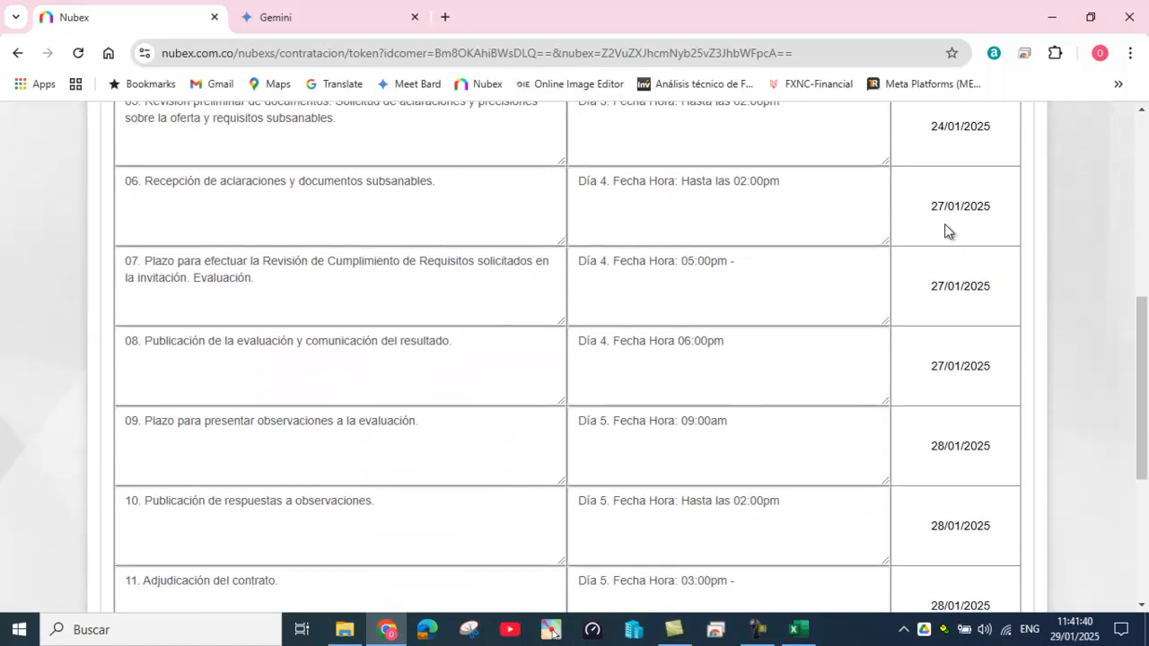
pyautogui.scroll(-1, 947, 224)
pyautogui.scroll(-1, 947, 231)
pyautogui.scroll(-1, 947, 232)
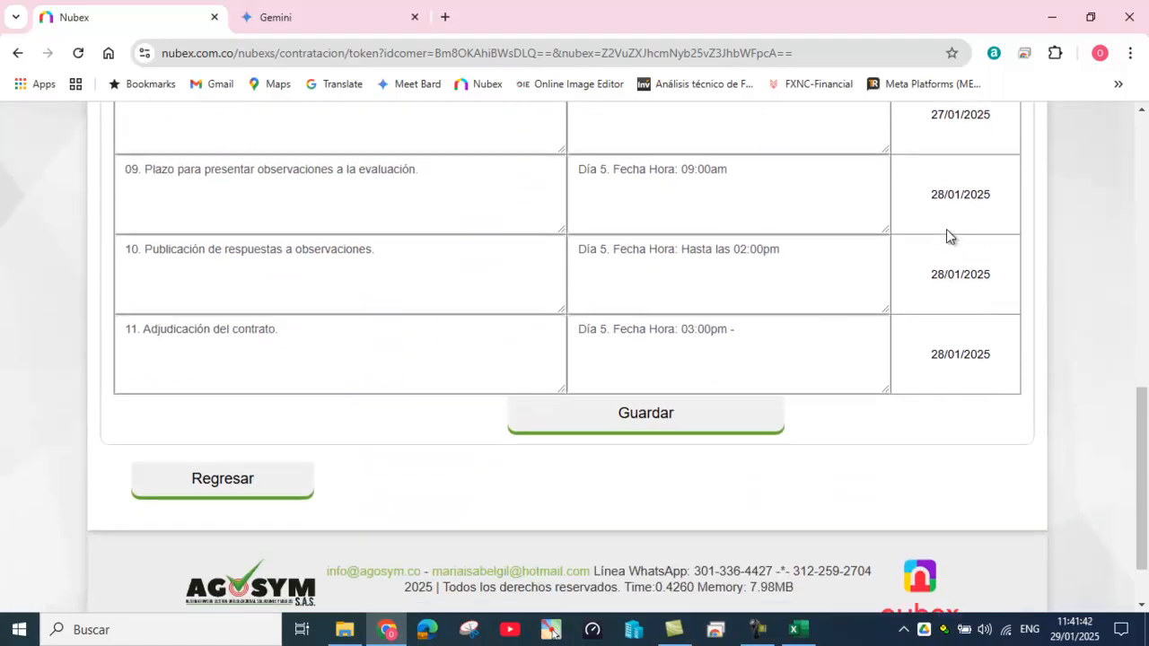
# Step: Save the 21/01–28/01/2025 schedule and advance the process to stage 2, Documentos
pyautogui.click(648, 415)
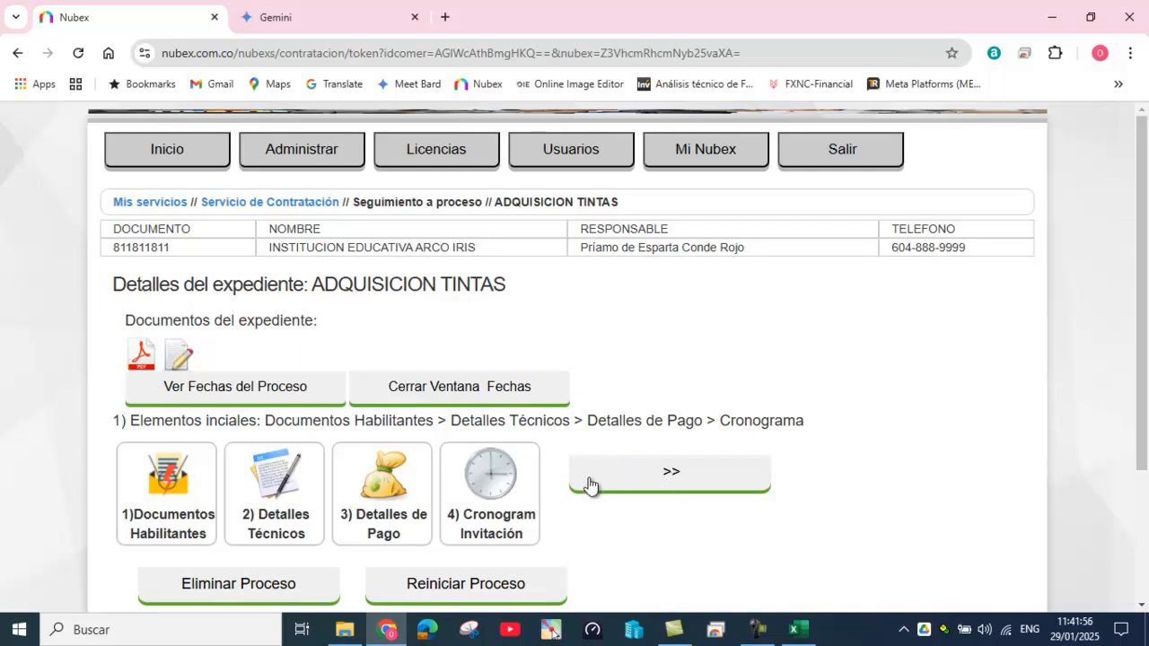
pyautogui.click(672, 476)
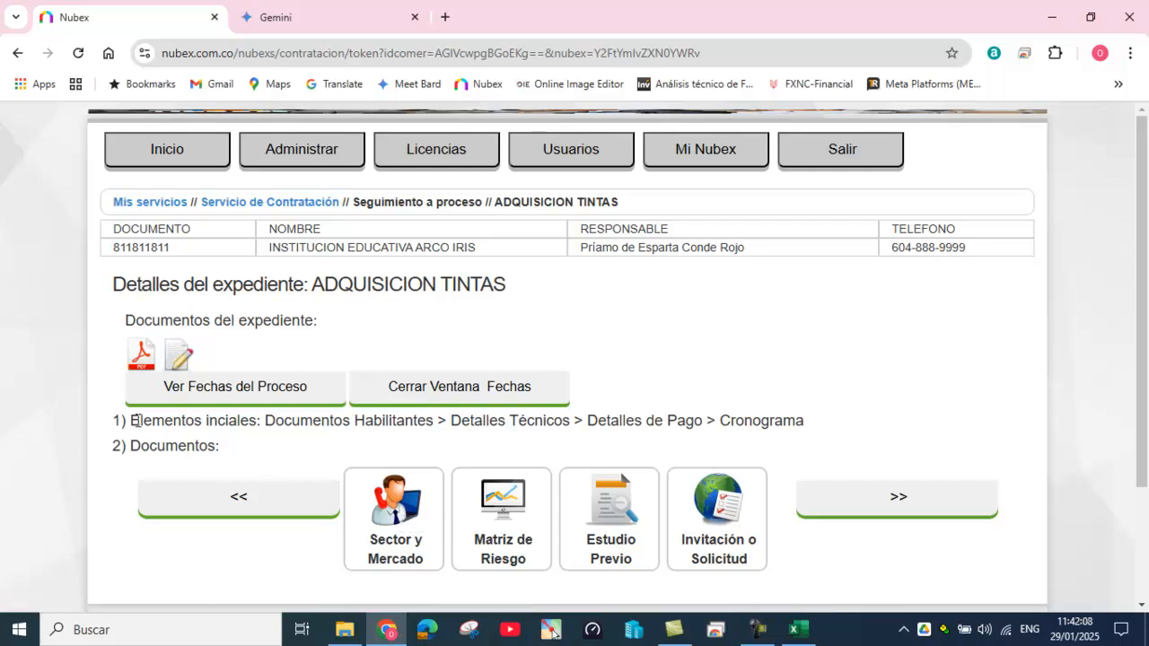
pyautogui.moveTo(134, 421); pyautogui.dragTo(141, 441)
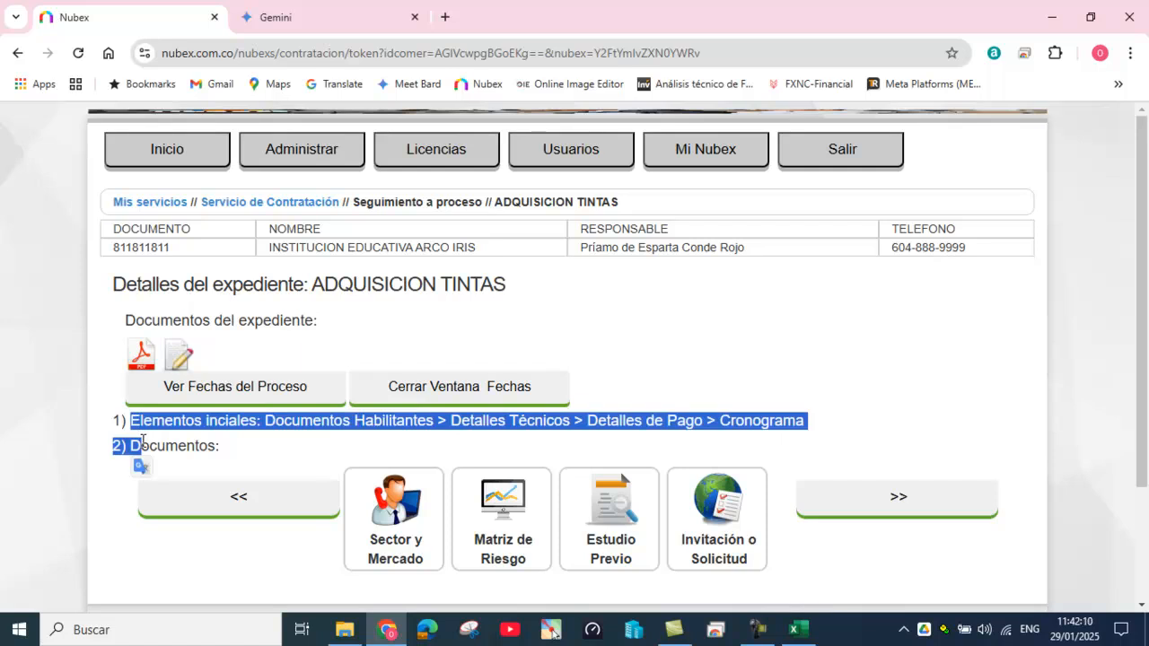
pyautogui.click(270, 427)
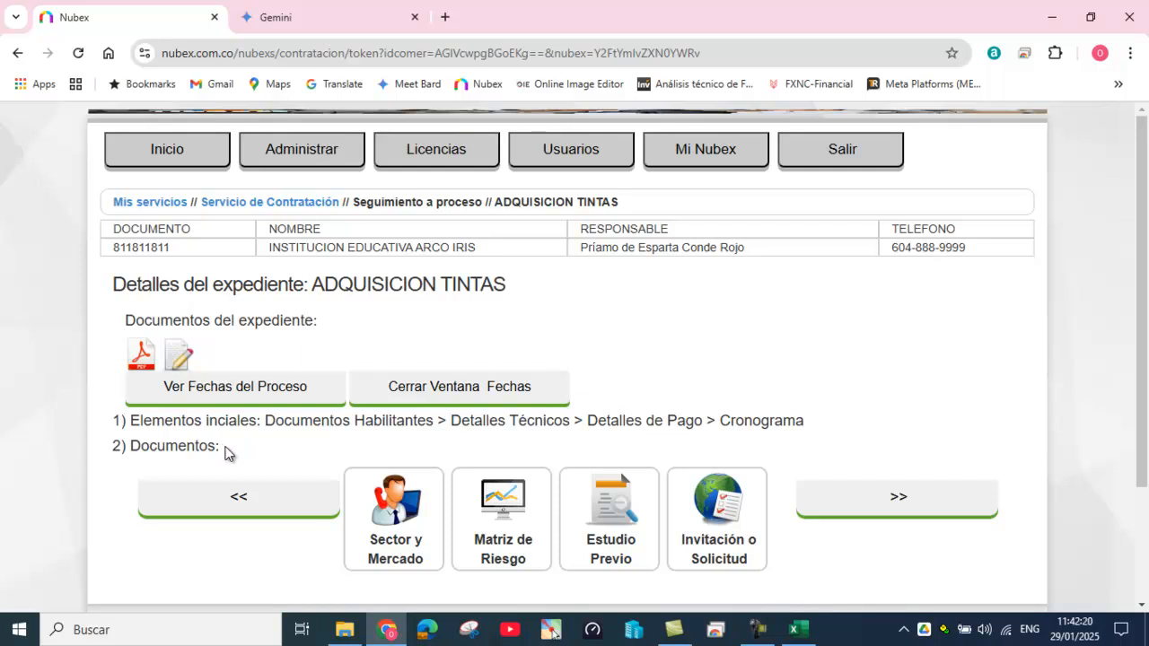
# Step: Open Sector y Mercado and create the study using the RESUMIDO bienes/obras format
pyautogui.click(395, 514)
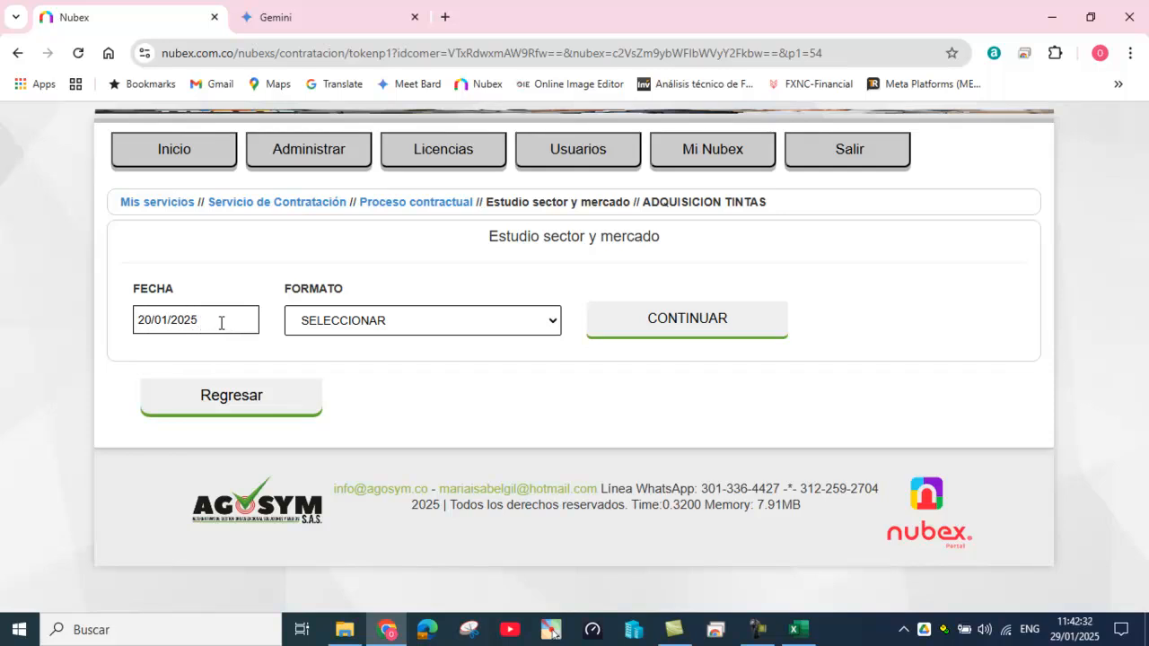
pyautogui.click(520, 327)
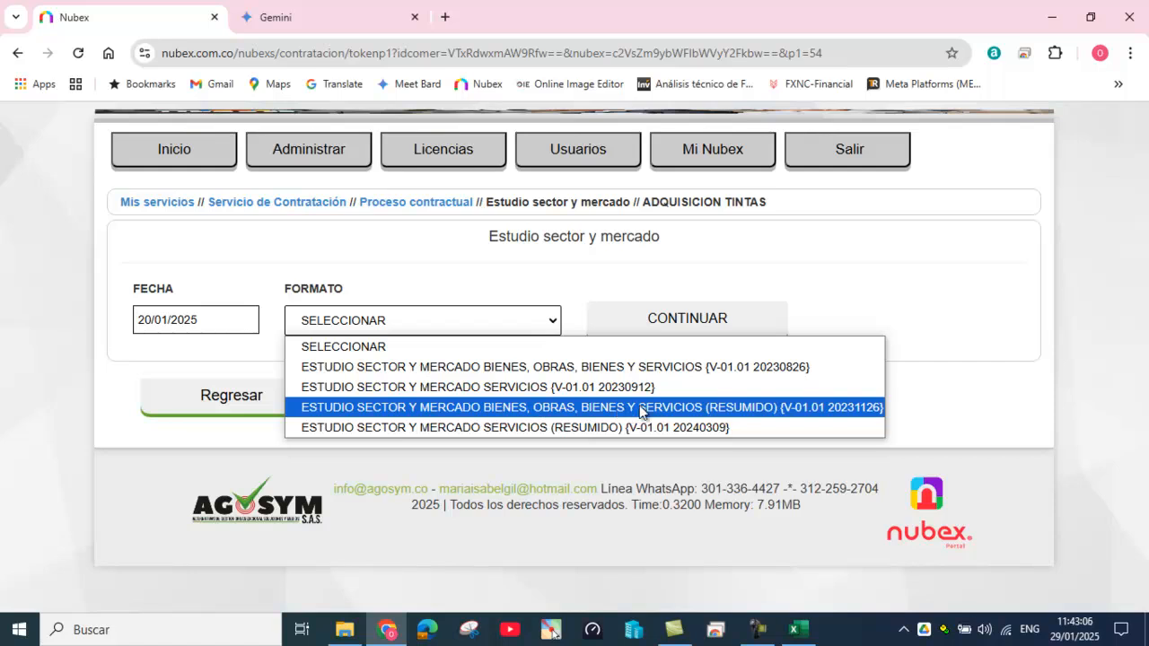
pyautogui.click(732, 407)
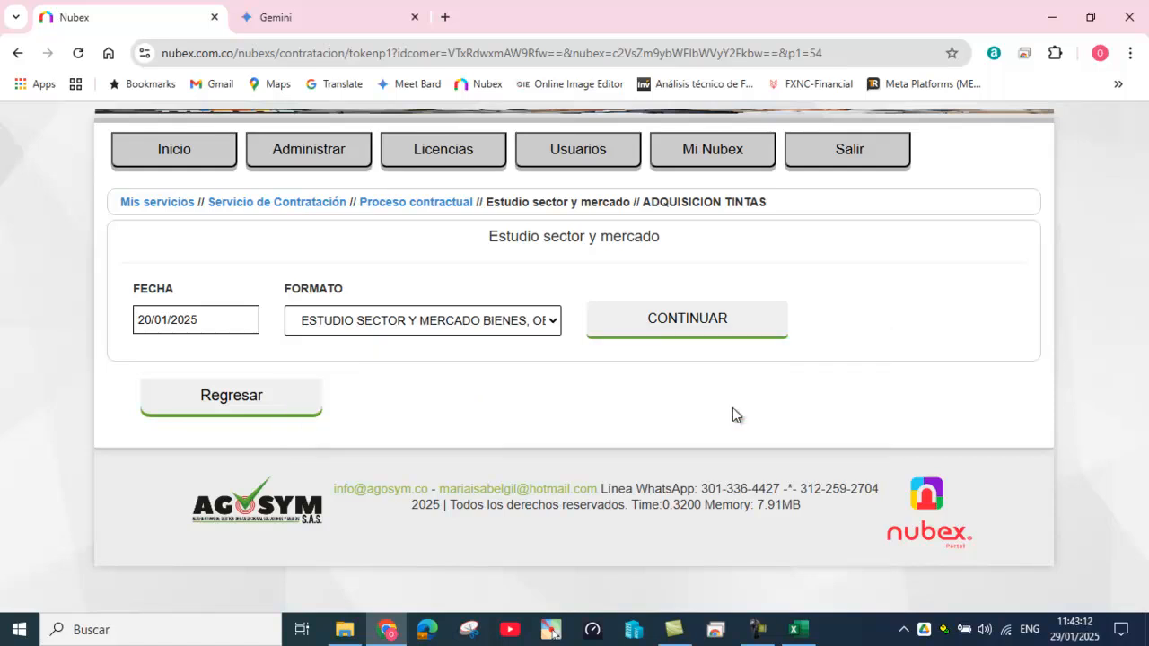
pyautogui.click(675, 322)
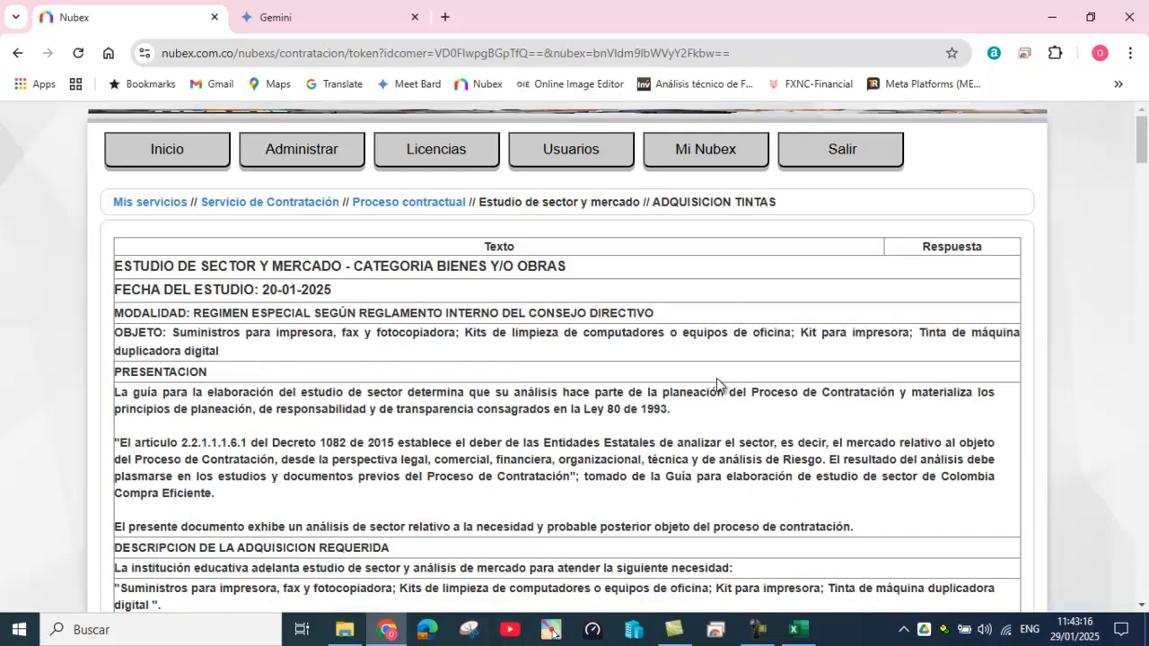
pyautogui.scroll(-1, 717, 384)
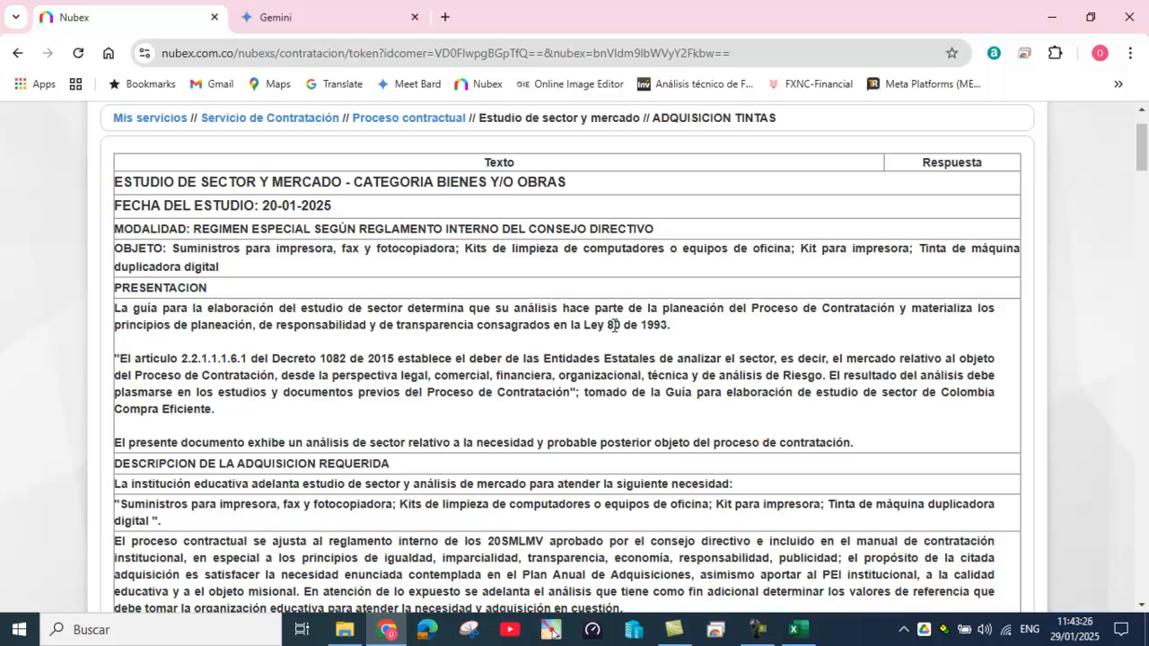
pyautogui.scroll(-6, 614, 326)
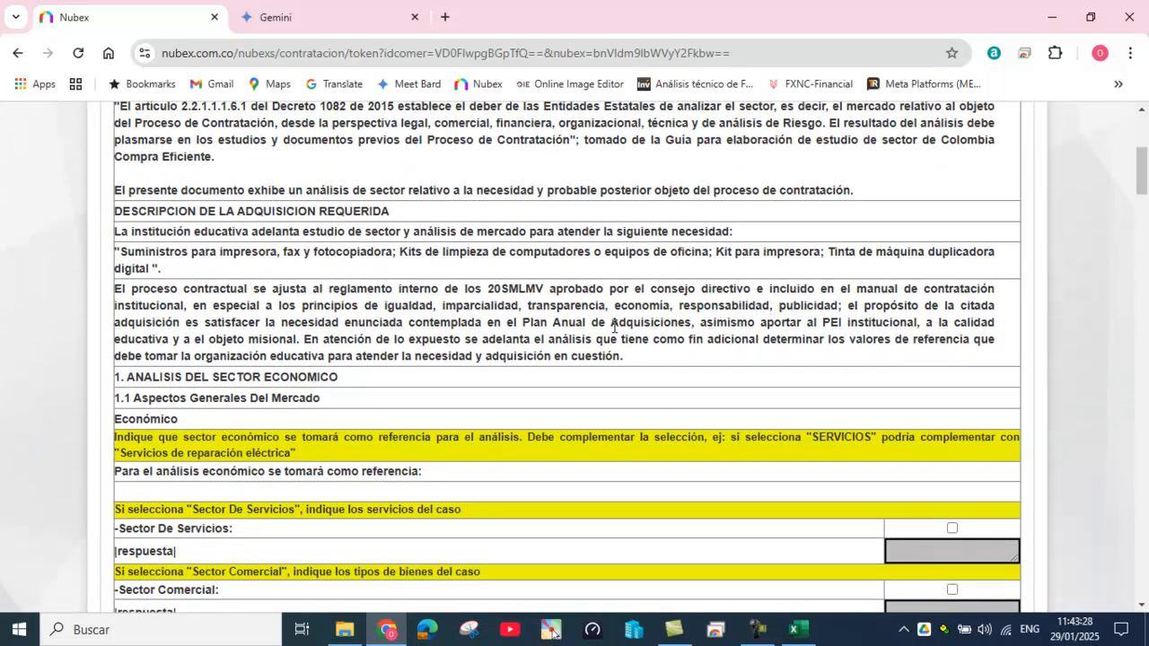
pyautogui.scroll(-10, 613, 326)
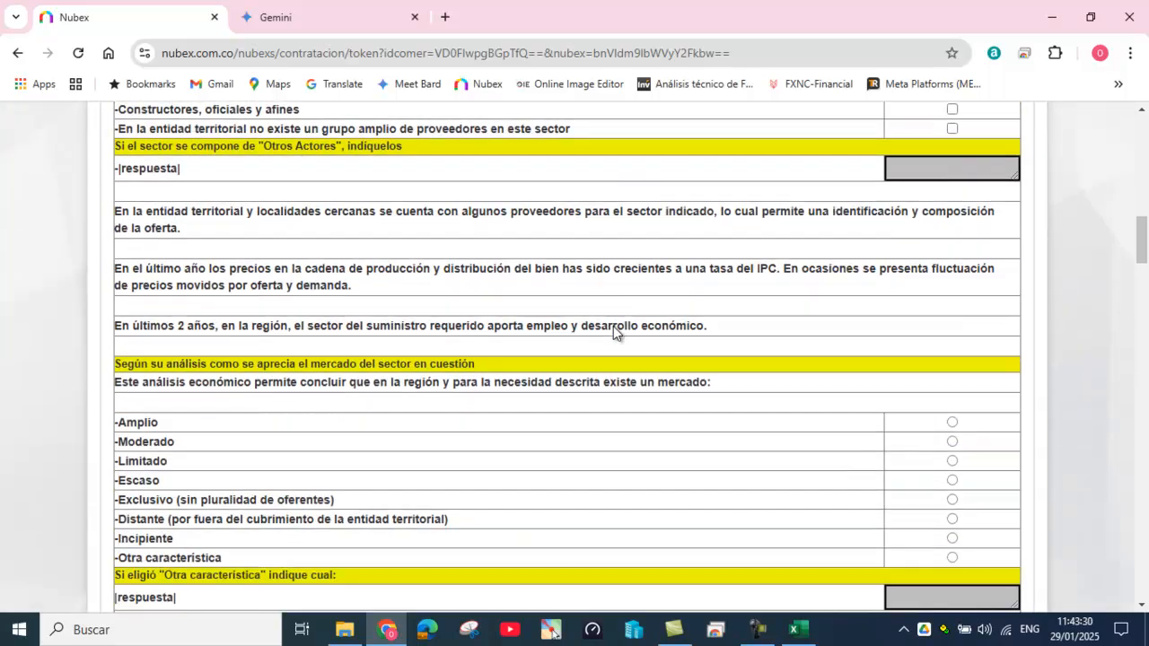
pyautogui.scroll(-6, 613, 333)
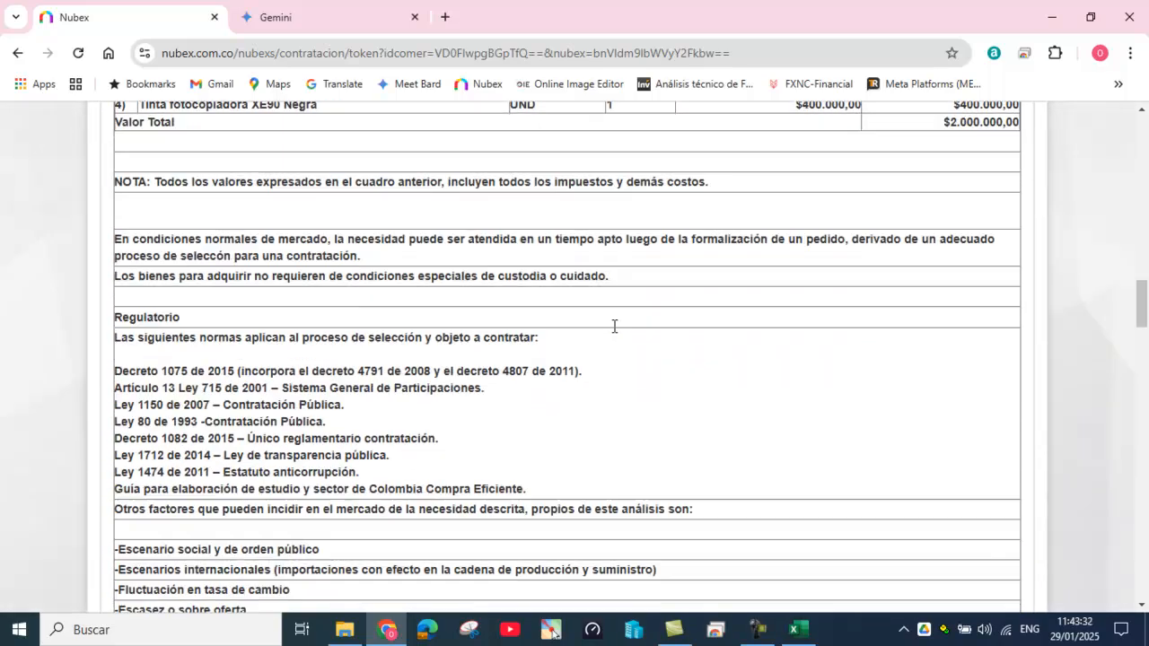
pyautogui.scroll(15, 613, 333)
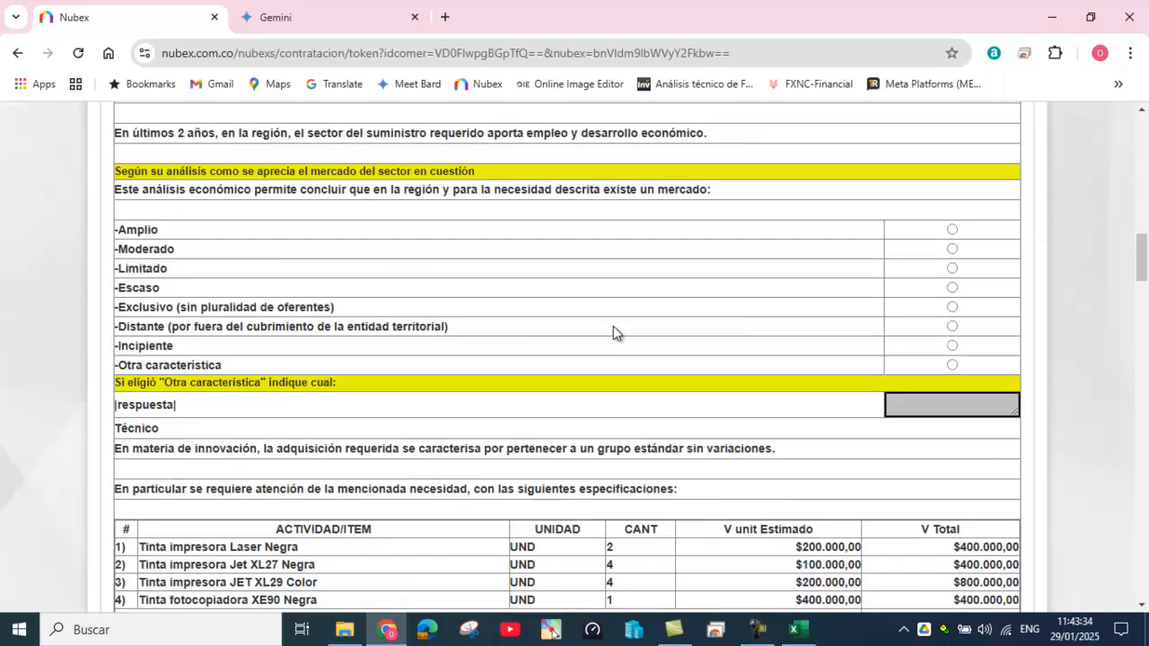
pyautogui.scroll(6, 613, 326)
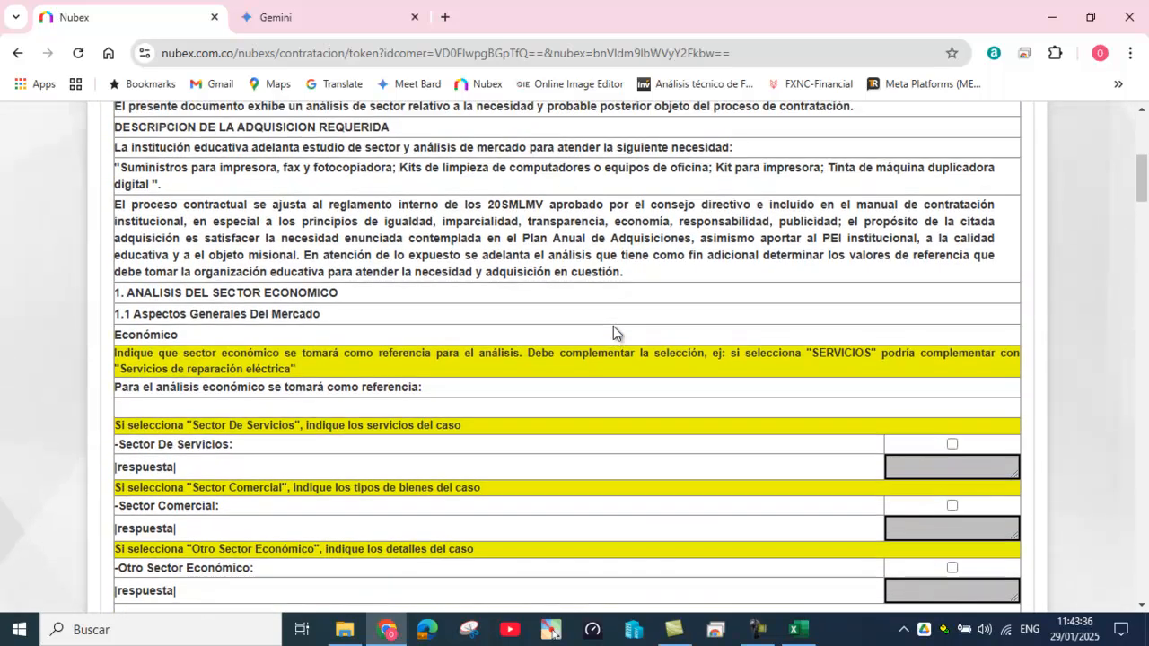
pyautogui.scroll(-2, 613, 333)
pyautogui.moveTo(119, 356); pyautogui.dragTo(365, 386)
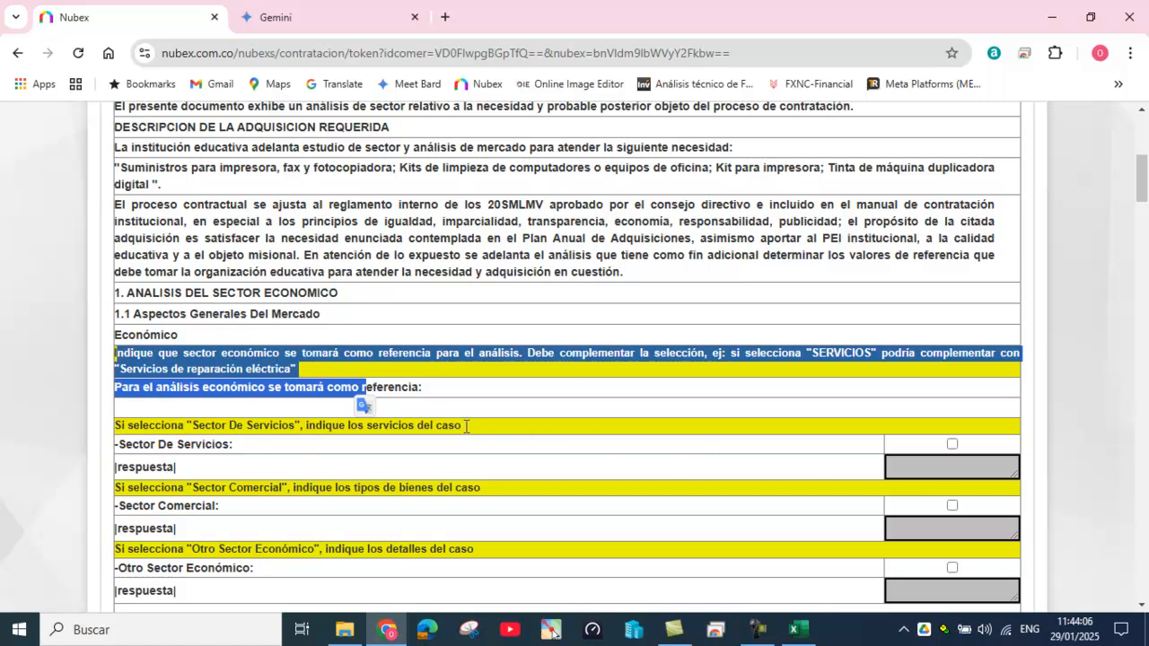
# Step: Tick the Sector Comercial option in the sector study
pyautogui.click(403, 446)
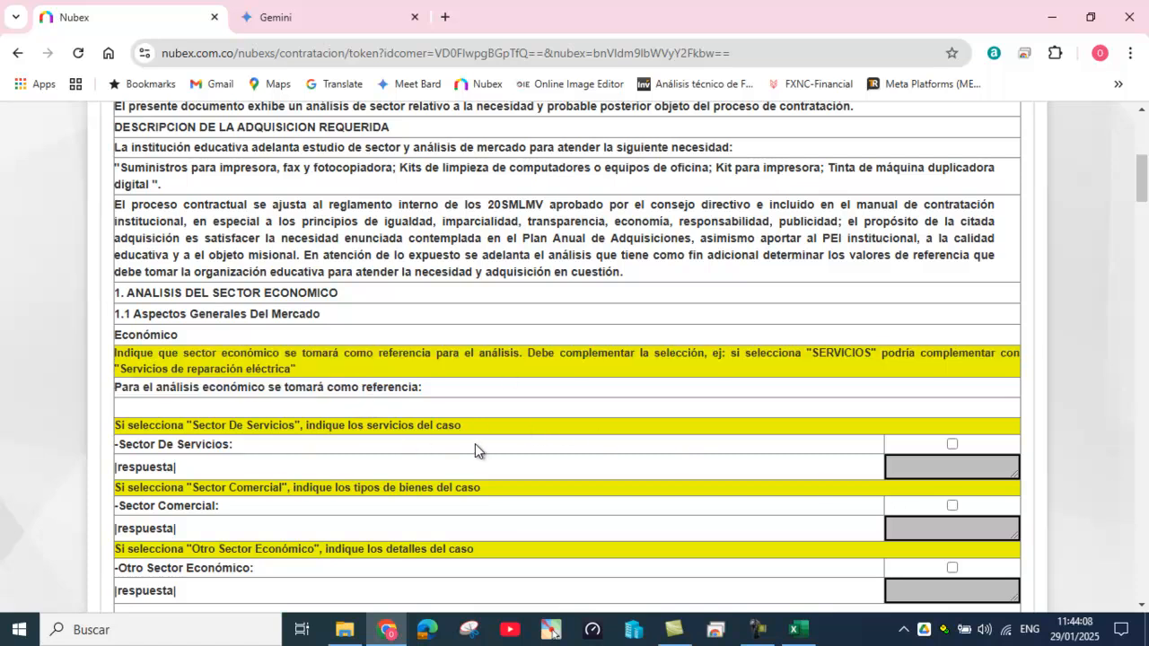
pyautogui.scroll(-1, 476, 449)
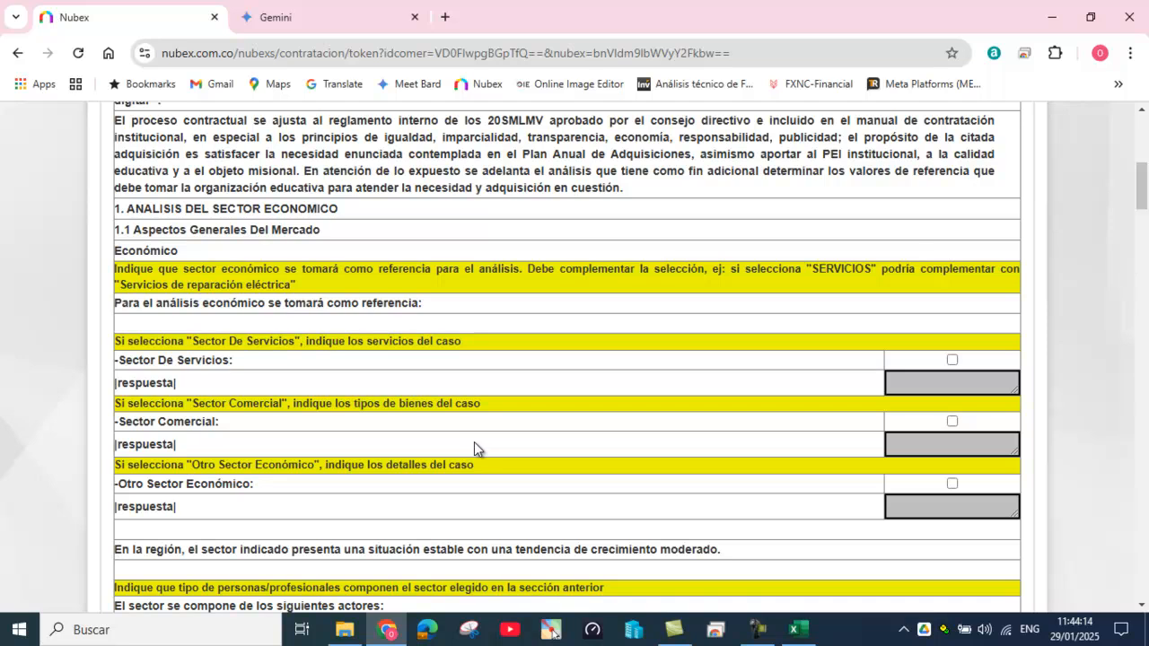
pyautogui.scroll(-1, 489, 394)
pyautogui.scroll(-1, 486, 392)
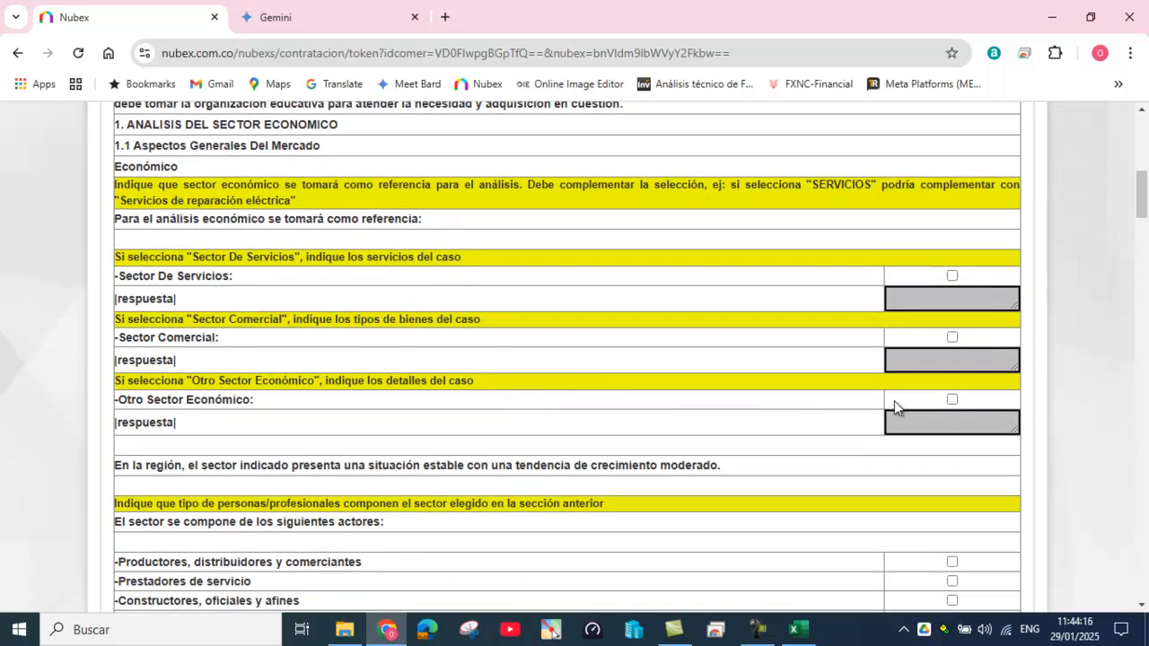
pyautogui.click(952, 338)
# Step: Answer the Sector Comercial question with 'sector de tintas y suministros'
pyautogui.click(908, 362)
pyautogui.write('sector de')
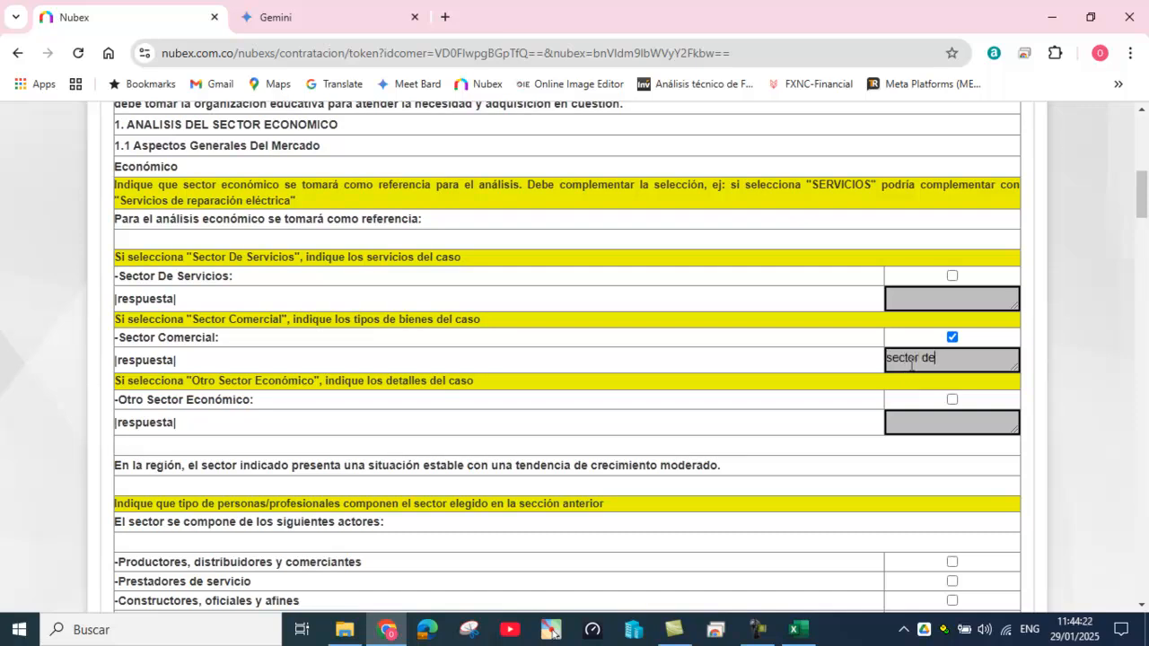
pyautogui.write(' tinas')
pyautogui.press('BackSpace')
pyautogui.press('BackSpace')
pyautogui.press('BackSpace')
pyautogui.write('tas y sumo')
pyautogui.press('BackSpace')
pyautogui.write('in')
pyautogui.press('BackSpace')
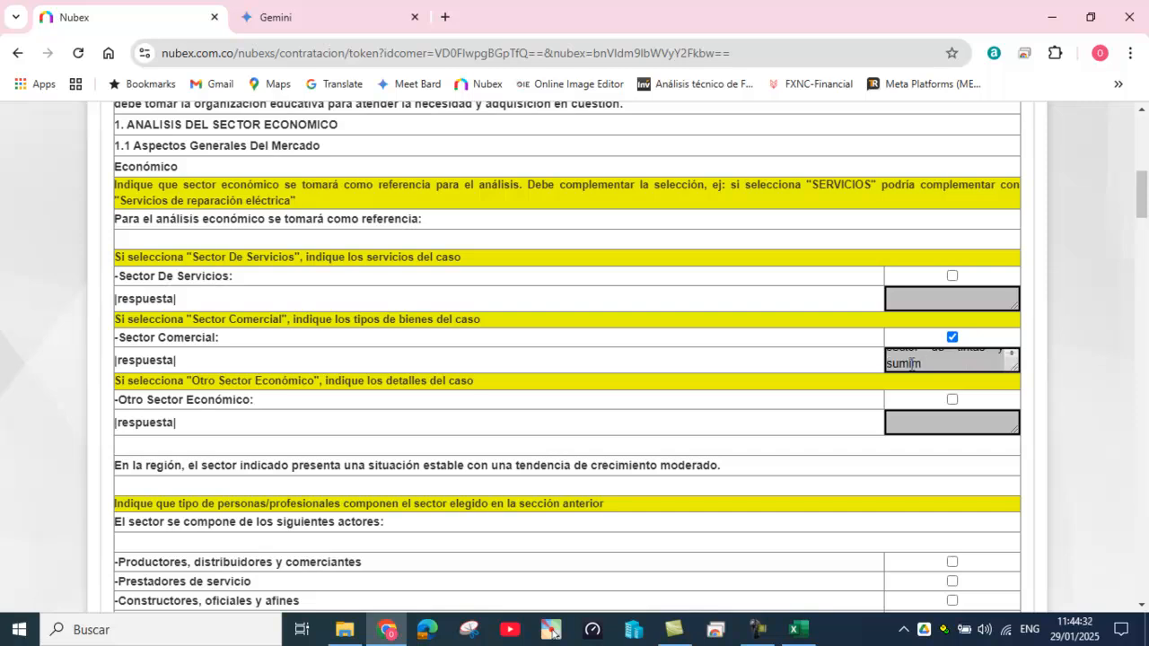
pyautogui.press('BackSpace')
pyautogui.write('nistros')
pyautogui.scroll(-1, 638, 427)
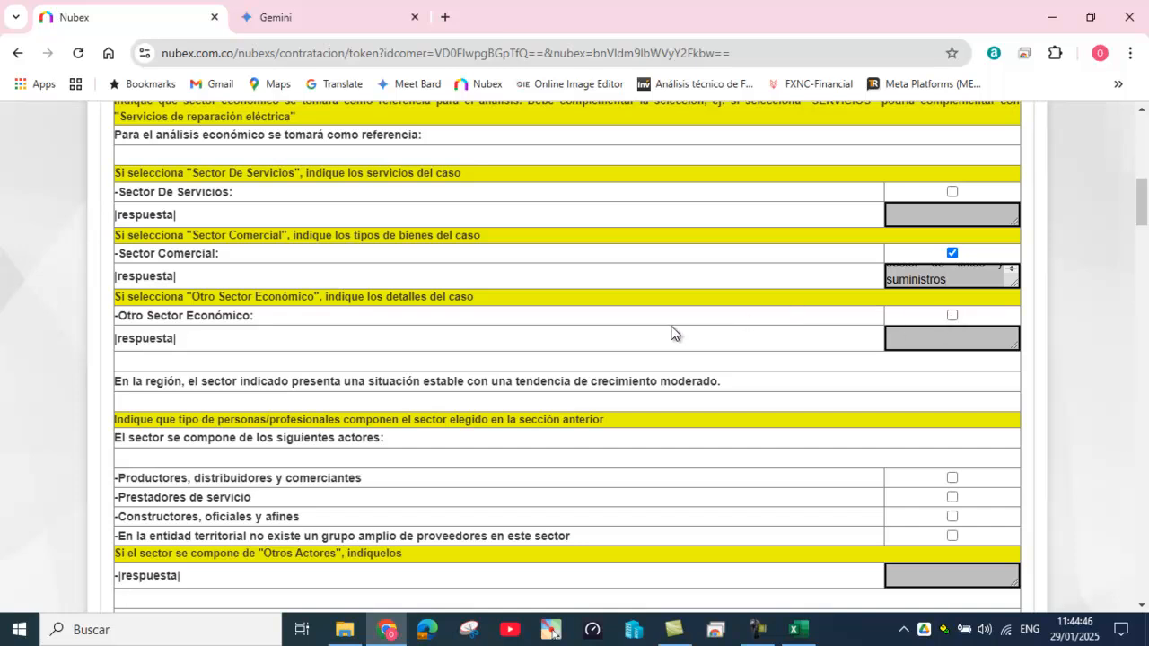
pyautogui.scroll(-1, 671, 408)
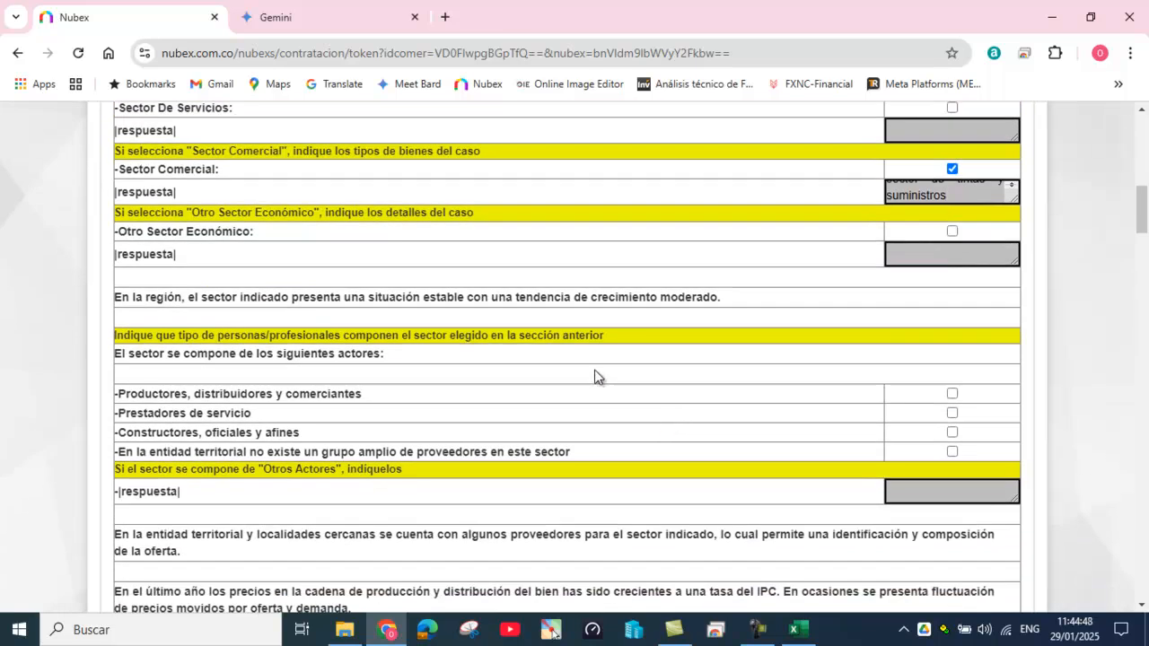
pyautogui.scroll(-1, 585, 369)
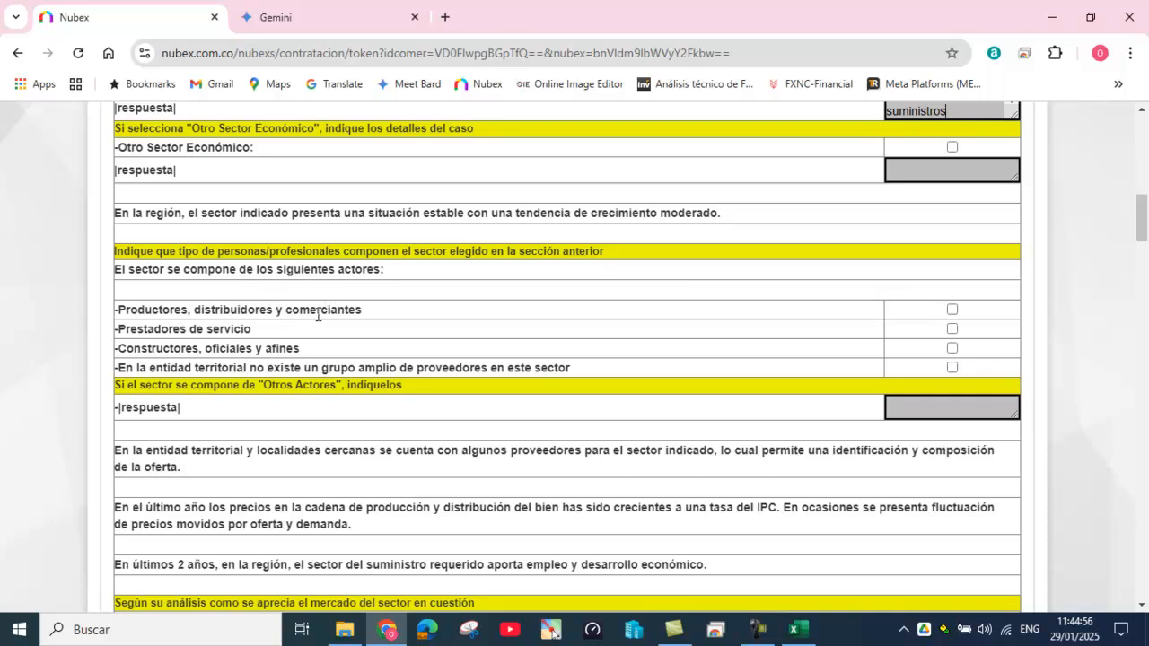
# Step: Tick 'Productores, distribuidores y comerciantes' as the sector's actors
pyautogui.click(952, 310)
pyautogui.scroll(-2, 802, 343)
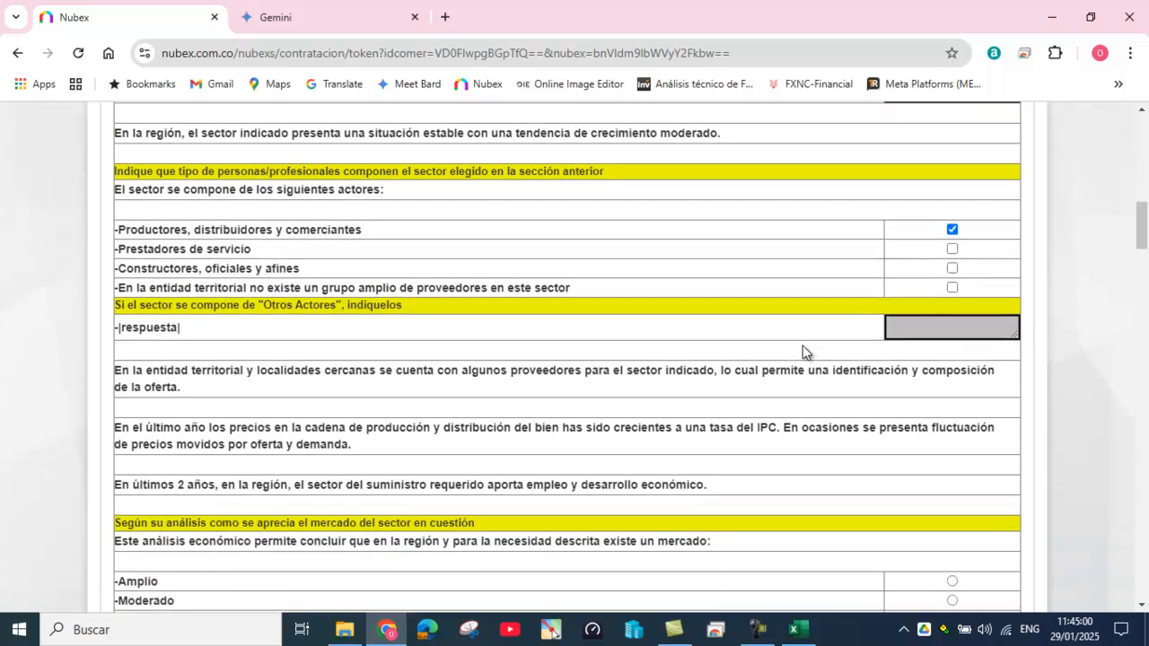
pyautogui.scroll(-1, 792, 341)
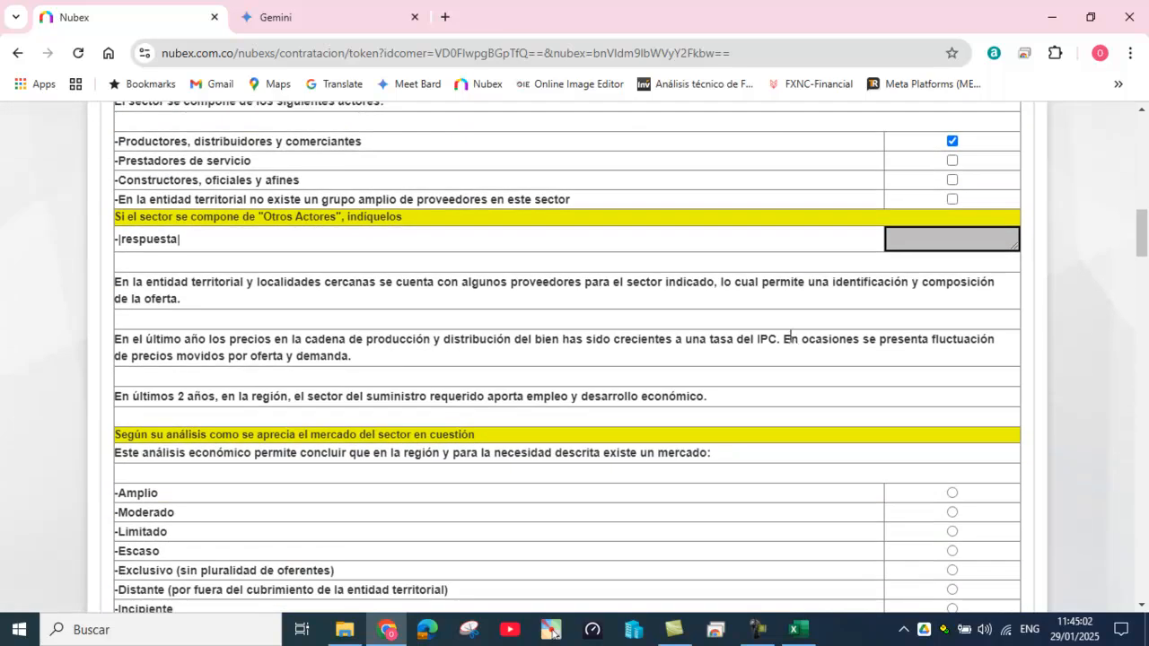
pyautogui.scroll(-2, 789, 342)
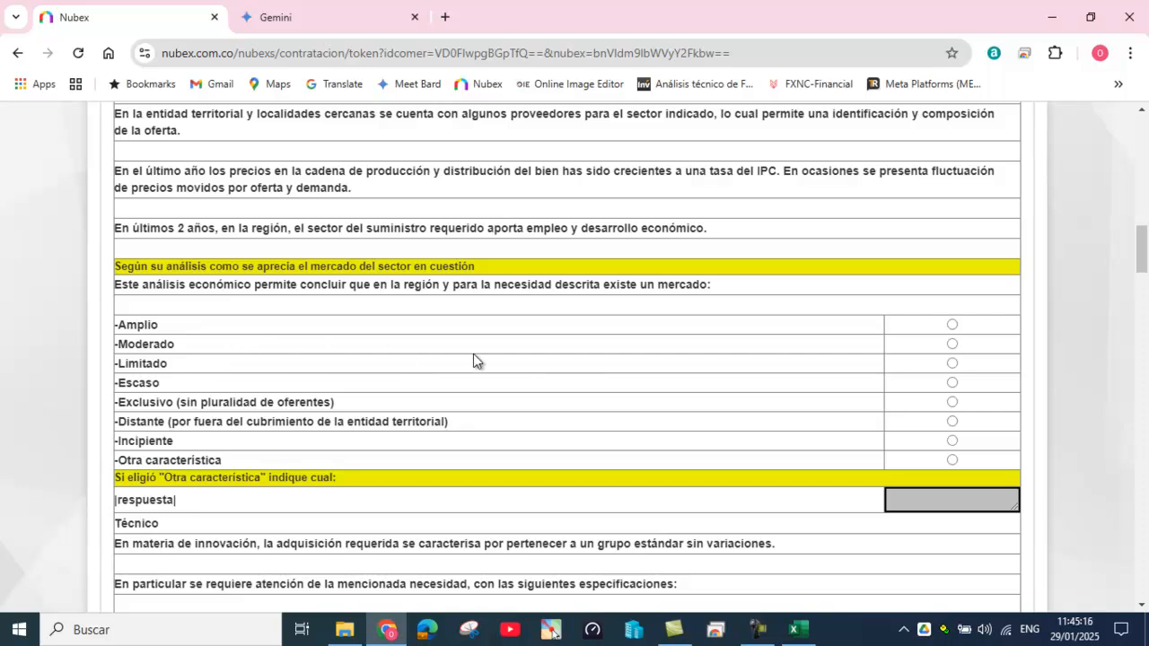
# Step: Rate the regional market as '-Amplio'
pyautogui.click(953, 325)
pyautogui.scroll(-3, 680, 561)
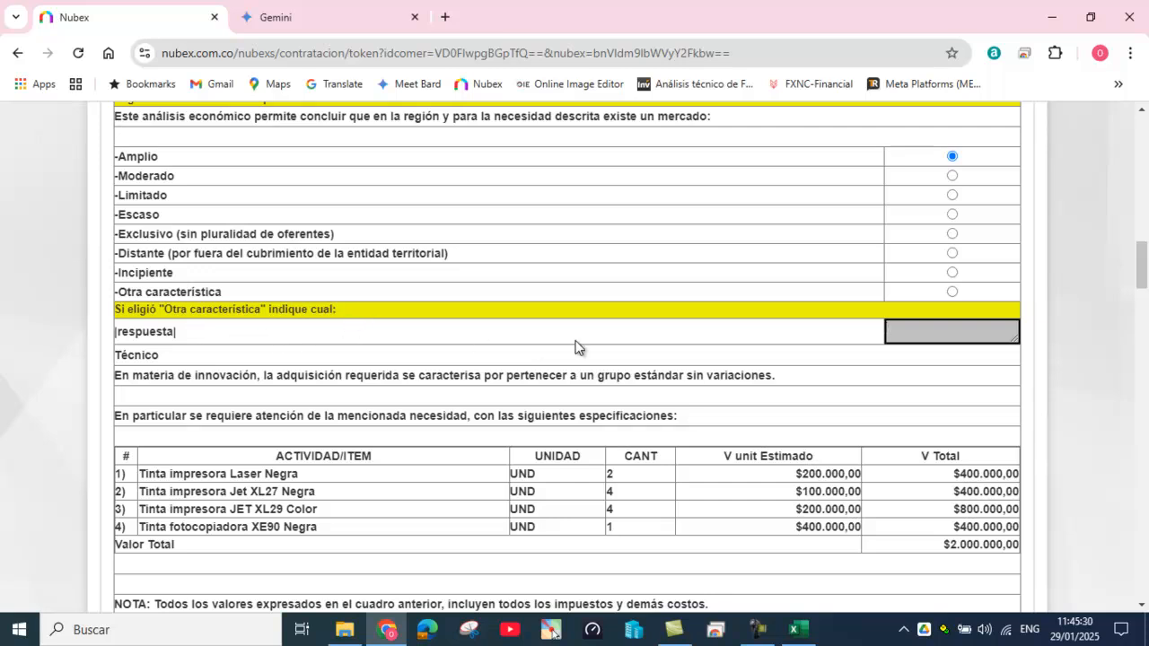
pyautogui.scroll(-1, 727, 361)
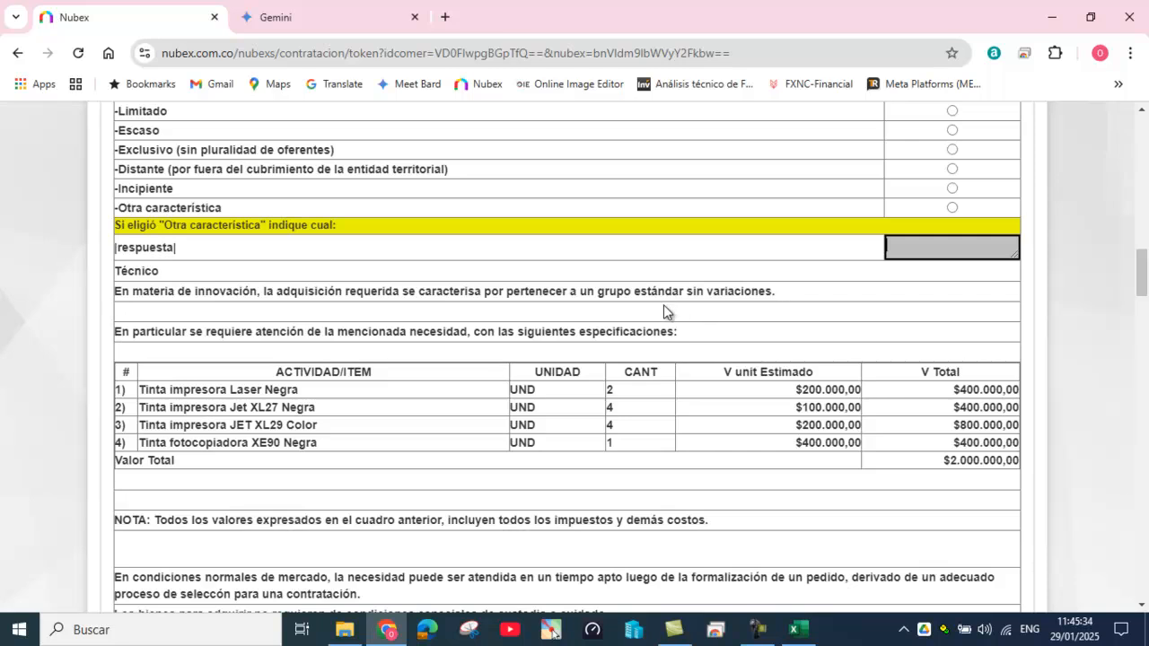
# Step: Enter 'SIN INFORMACION' for both Proveedores Grandes and Proveedores Medianos
pyautogui.scroll(-1, 854, 316)
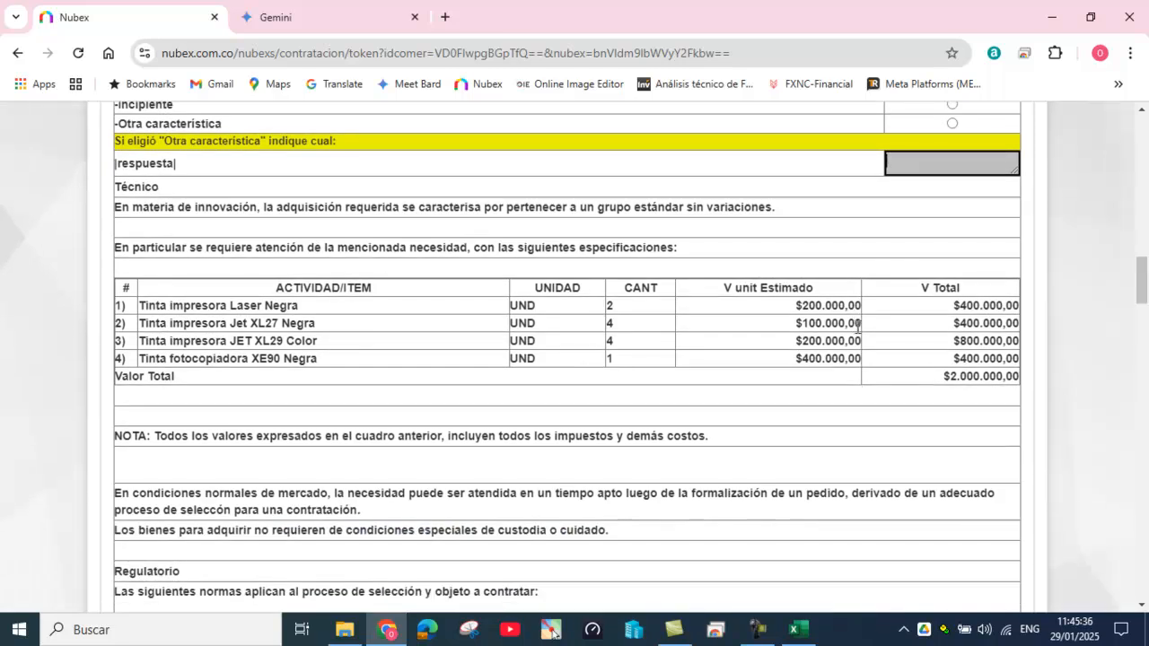
pyautogui.scroll(-1, 857, 328)
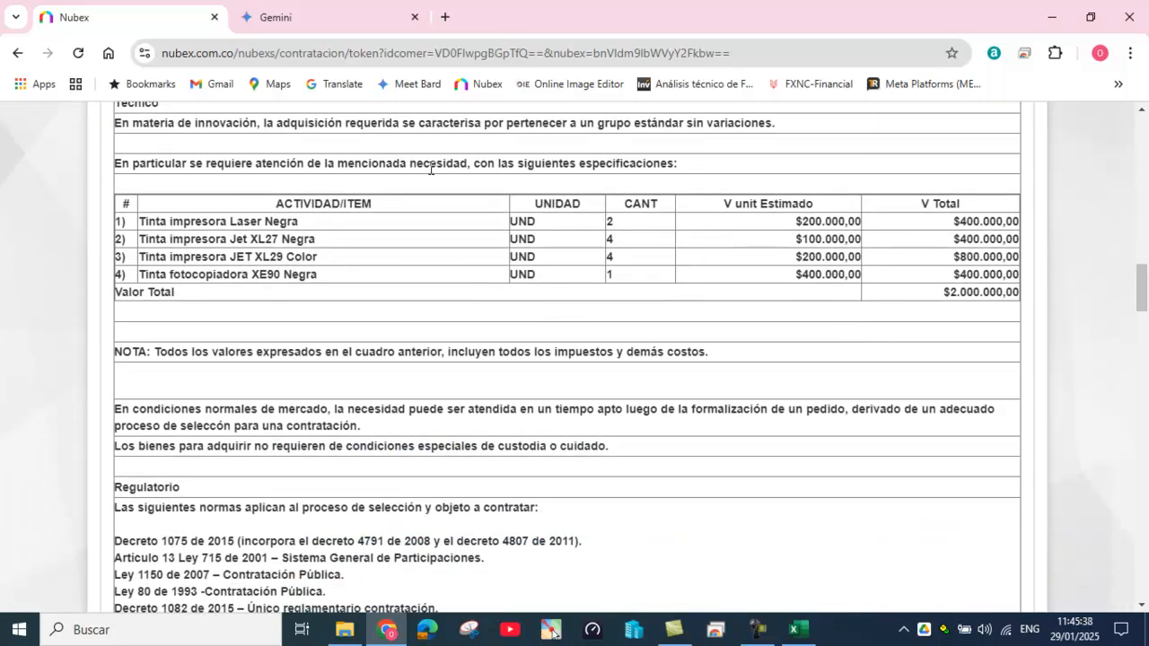
pyautogui.scroll(-5, 572, 297)
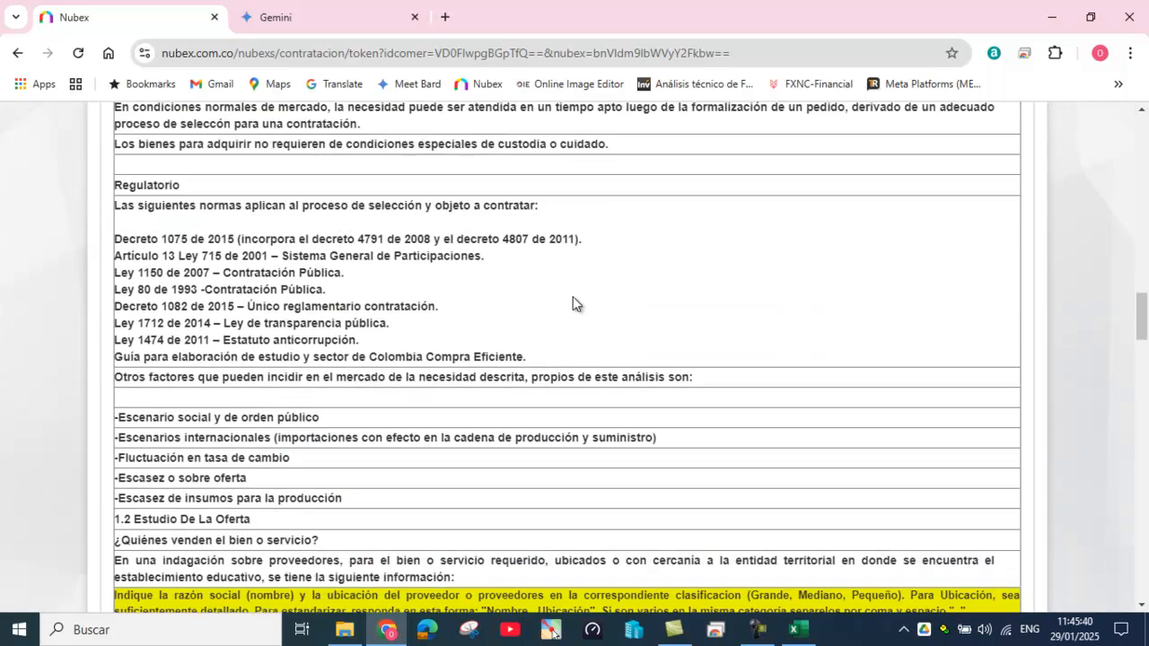
pyautogui.scroll(-2, 580, 298)
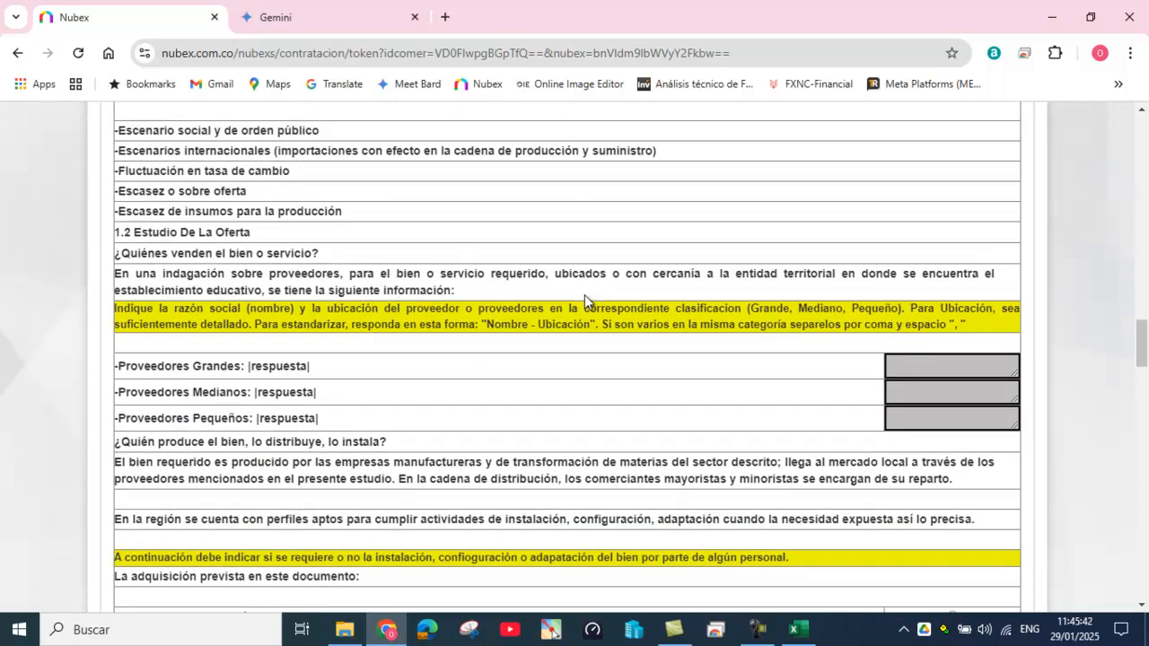
pyautogui.scroll(-1, 557, 310)
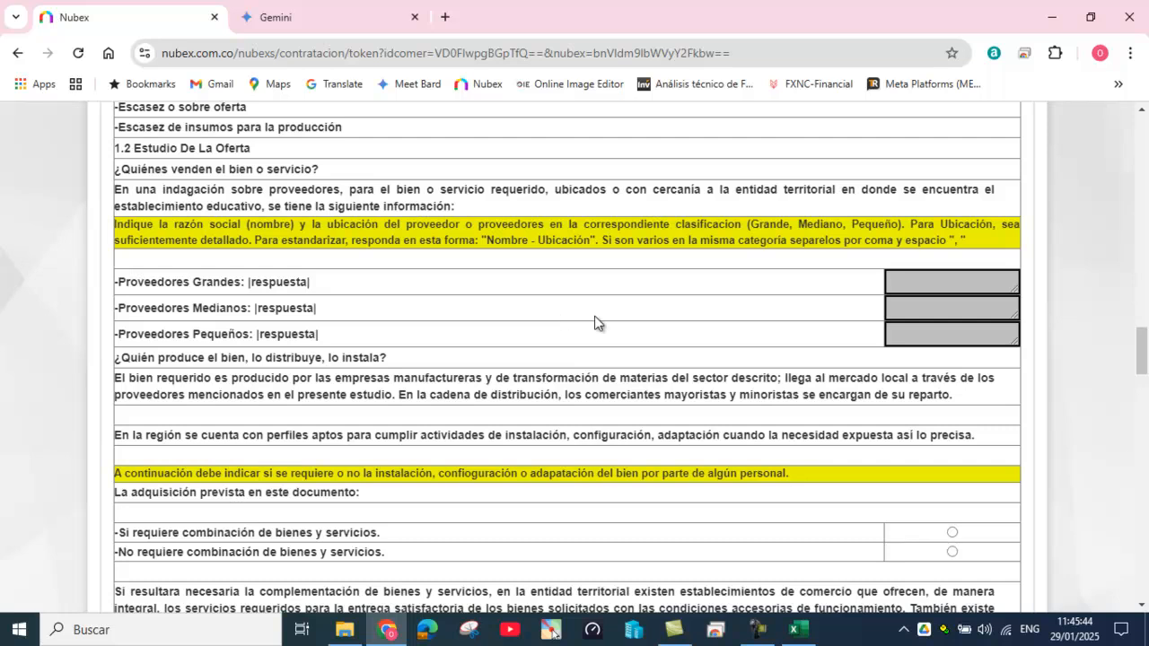
pyautogui.click(929, 285)
pyautogui.write('SIN INFORMACIN')
pyautogui.press('Left')
pyautogui.write('O')
pyautogui.press('Right')
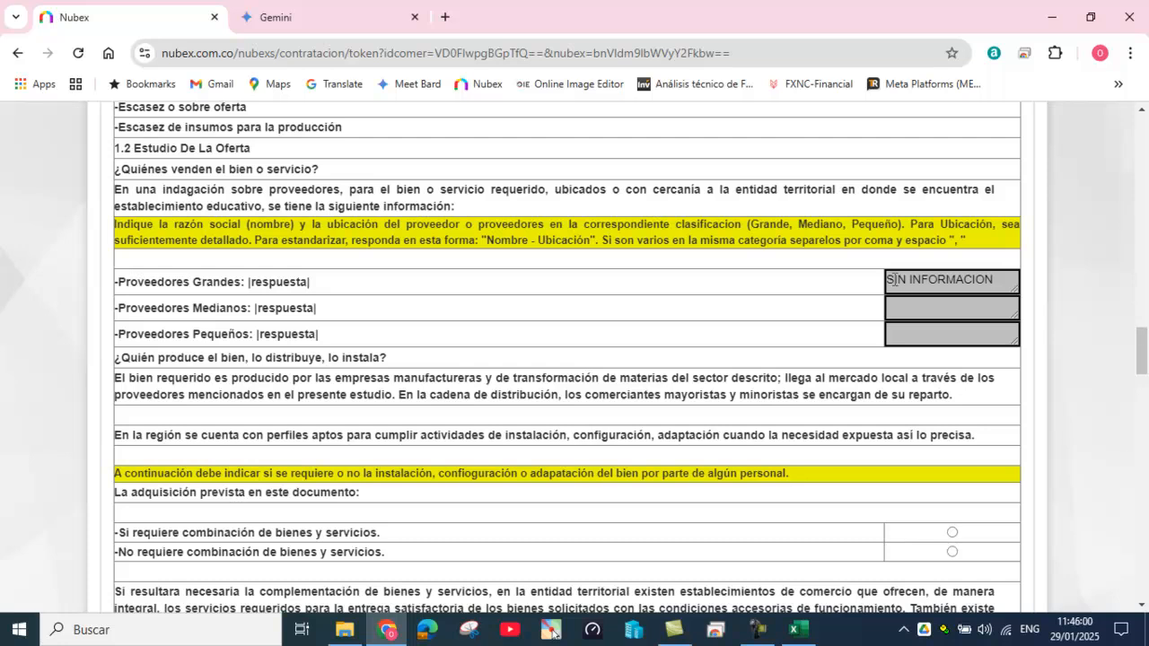
pyautogui.moveTo(887, 280); pyautogui.dragTo(999, 290)
pyautogui.hotkey('ctrl', 'c')
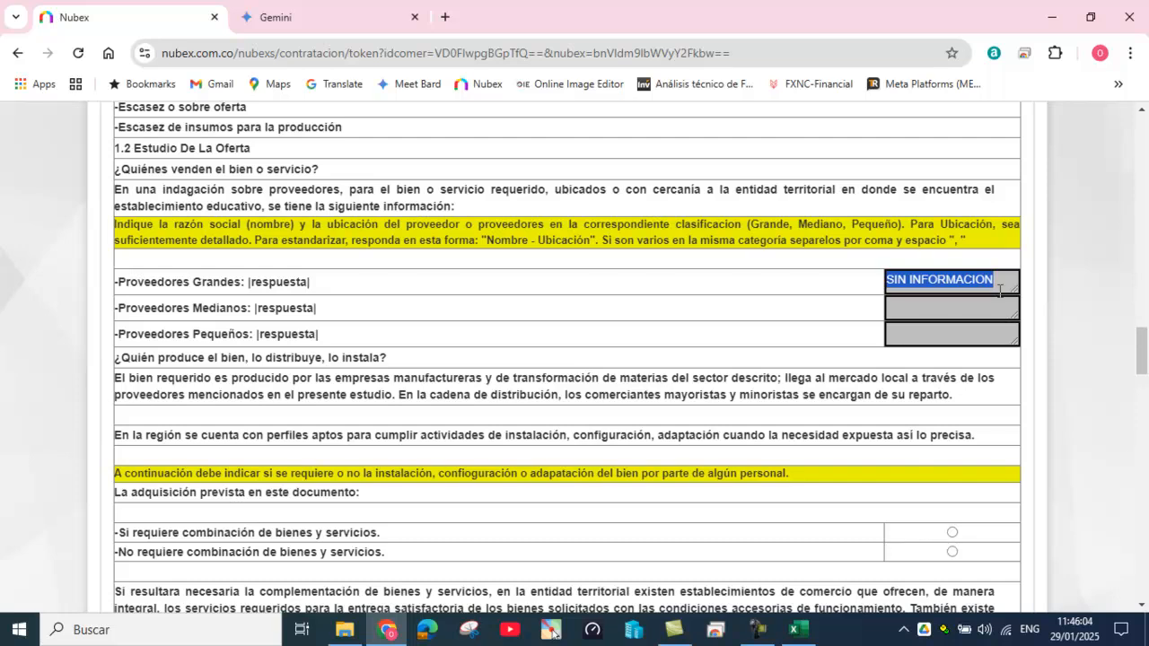
pyautogui.click(929, 308)
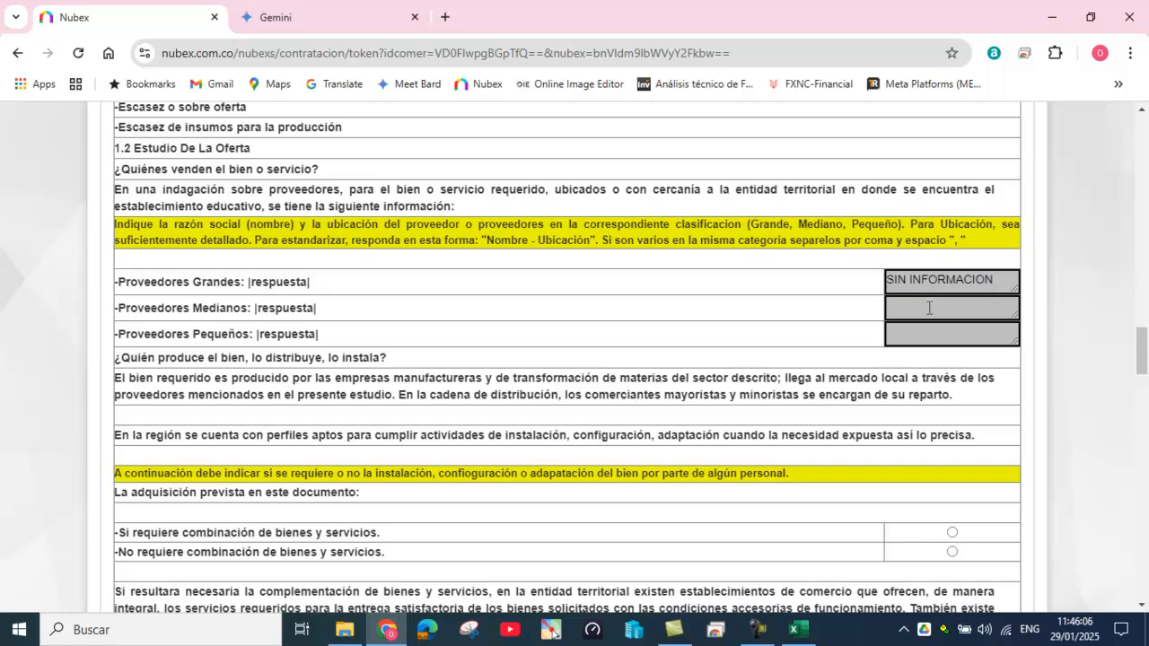
pyautogui.hotkey('ctrl', 'v')
# Step: Enter 'TINTAS Y COLOR' for Proveedores Pequeños
pyautogui.click(923, 334)
pyautogui.write('TINTAS Y COLOR')
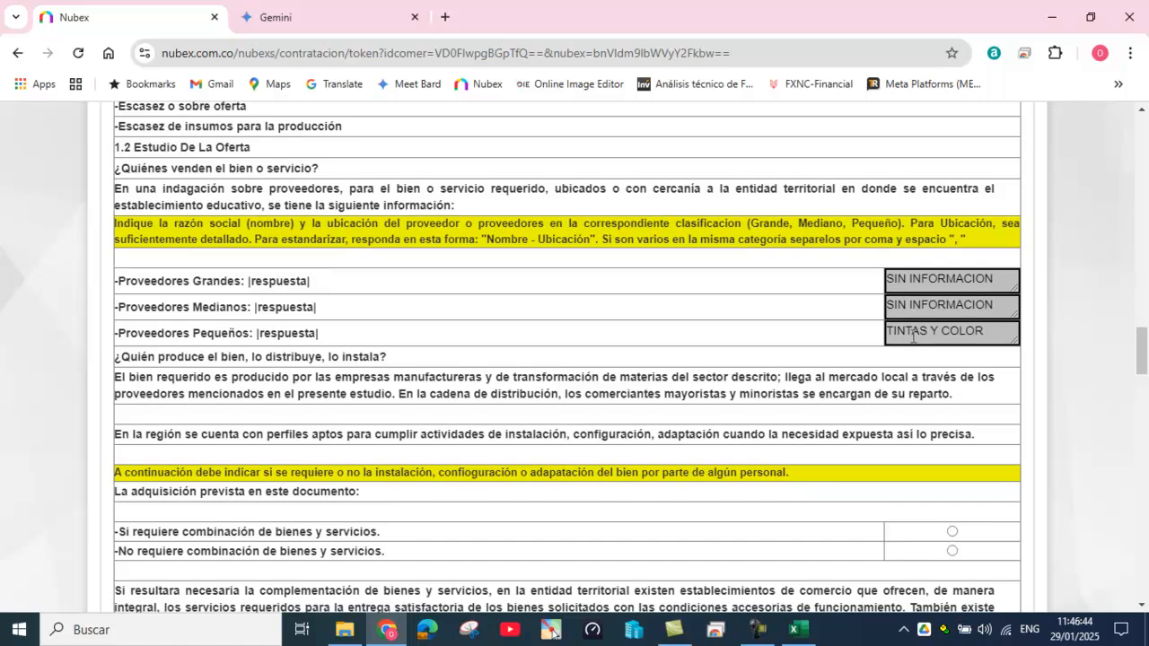
pyautogui.scroll(-1, 912, 341)
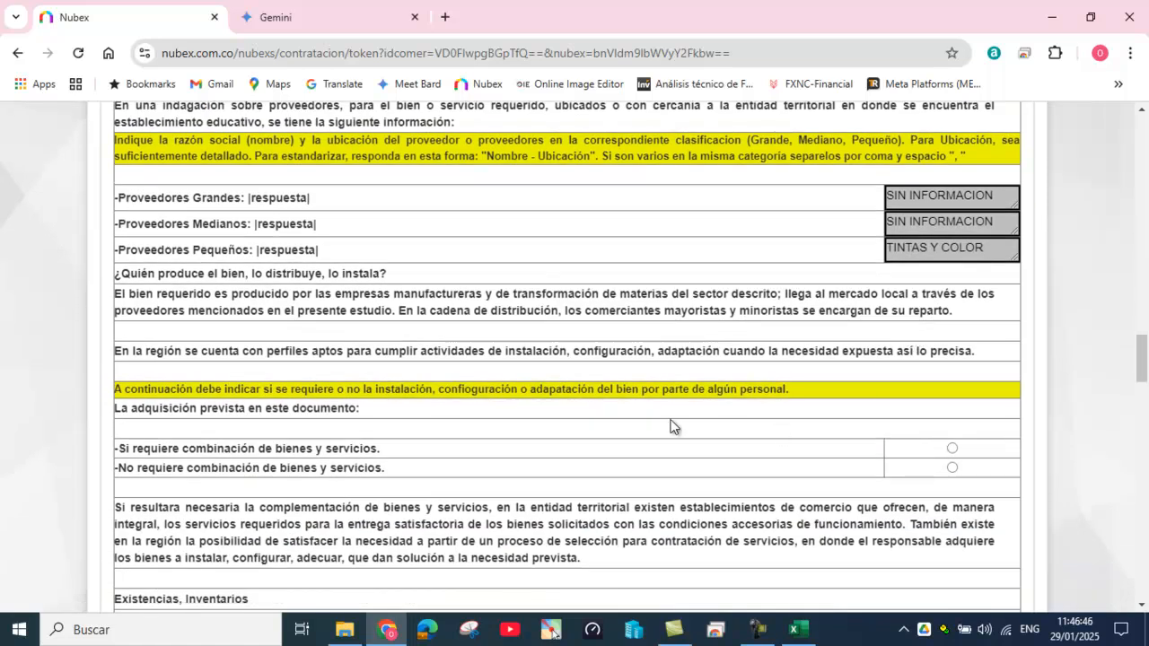
# Step: Mark 'No requiere combinación de bienes y servicios' and the 'una sola fuente' price-reference option, then highlight the lowest-quote wording
pyautogui.scroll(-1, 636, 430)
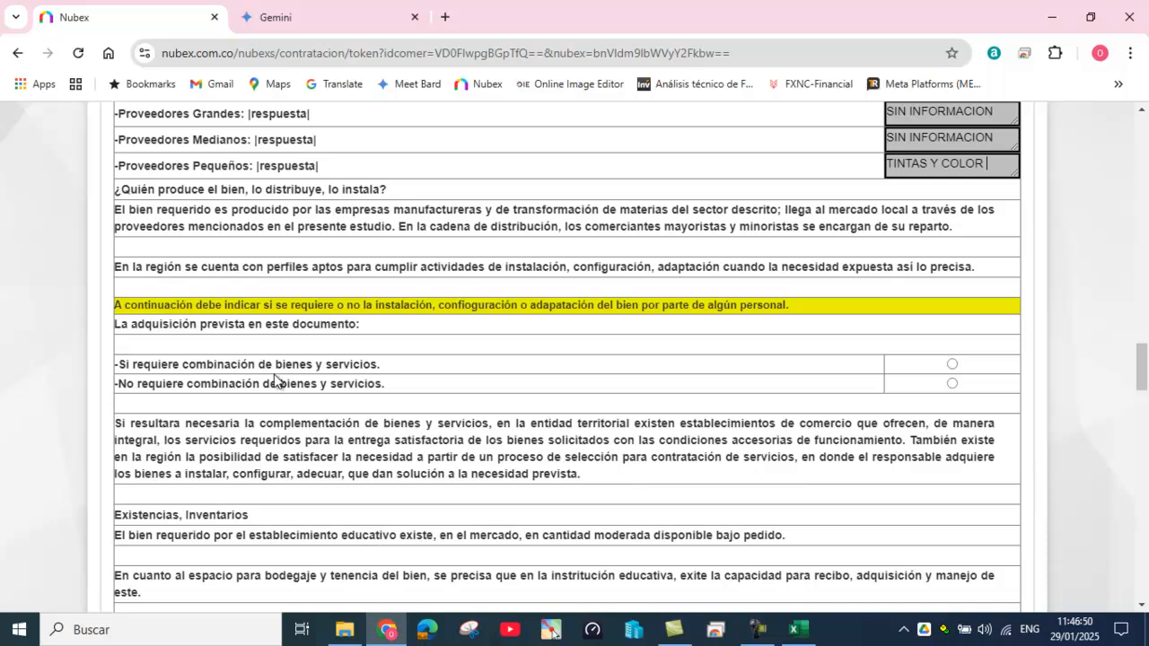
pyautogui.click(952, 383)
pyautogui.scroll(-4, 858, 385)
pyautogui.scroll(-2, 858, 384)
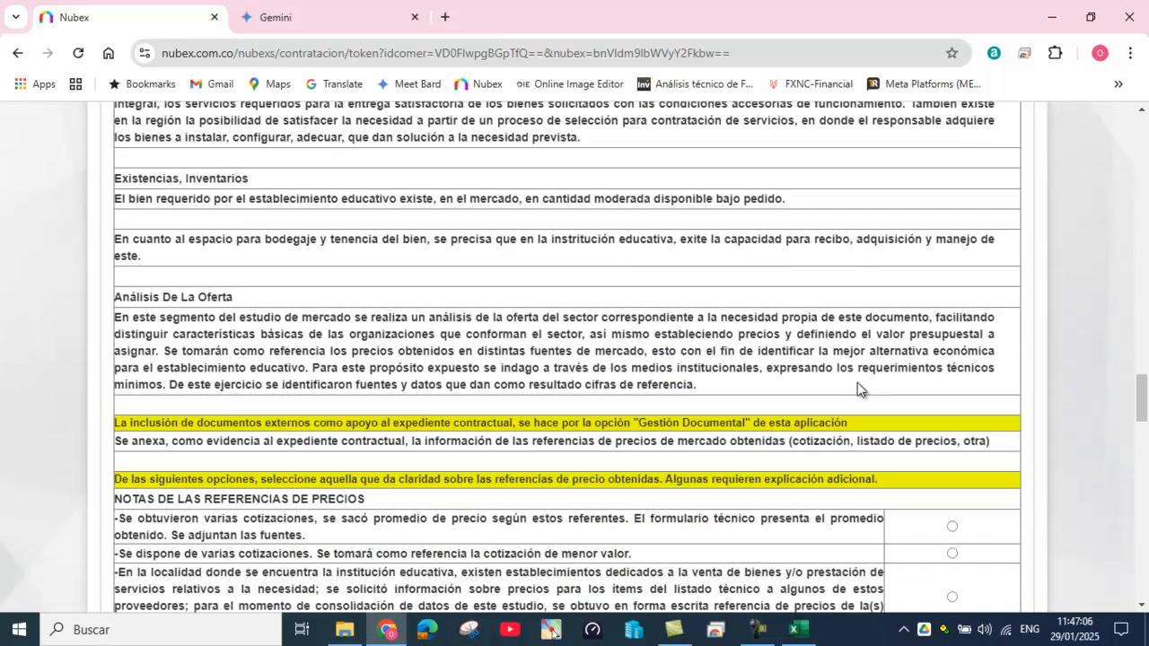
pyautogui.scroll(-1, 859, 388)
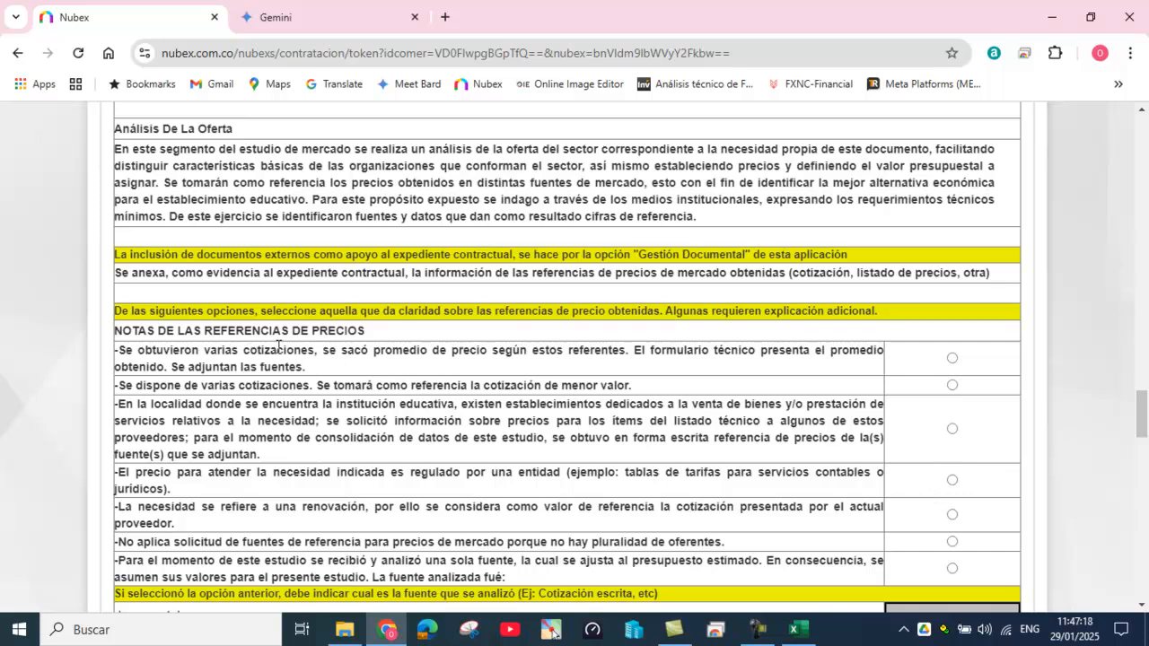
pyautogui.scroll(-1, 387, 384)
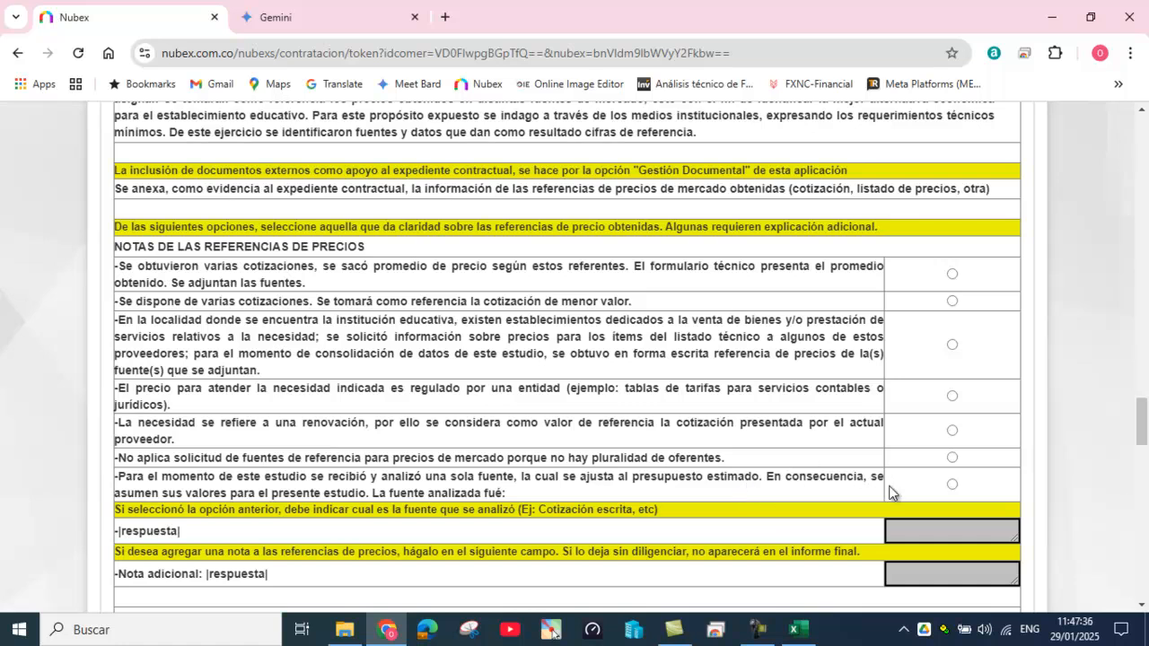
pyautogui.click(952, 486)
pyautogui.moveTo(133, 302); pyautogui.dragTo(633, 312)
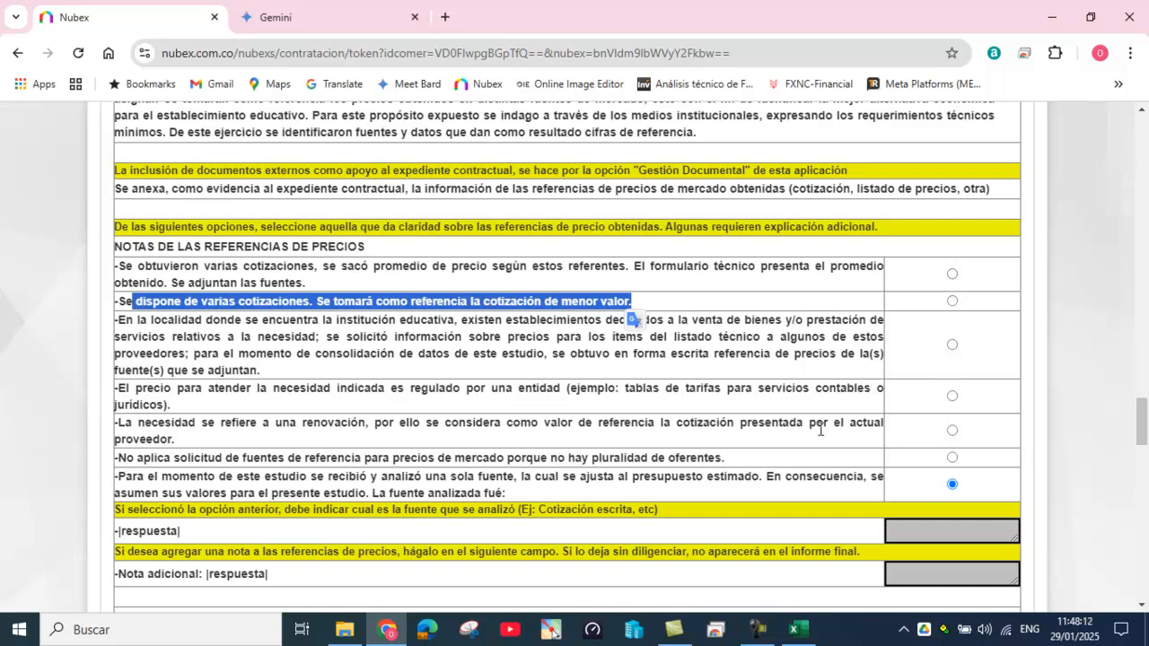
# Step: Tick and then untick service providers among the sector actors, leaving it unselected
pyautogui.scroll(7, 820, 430)
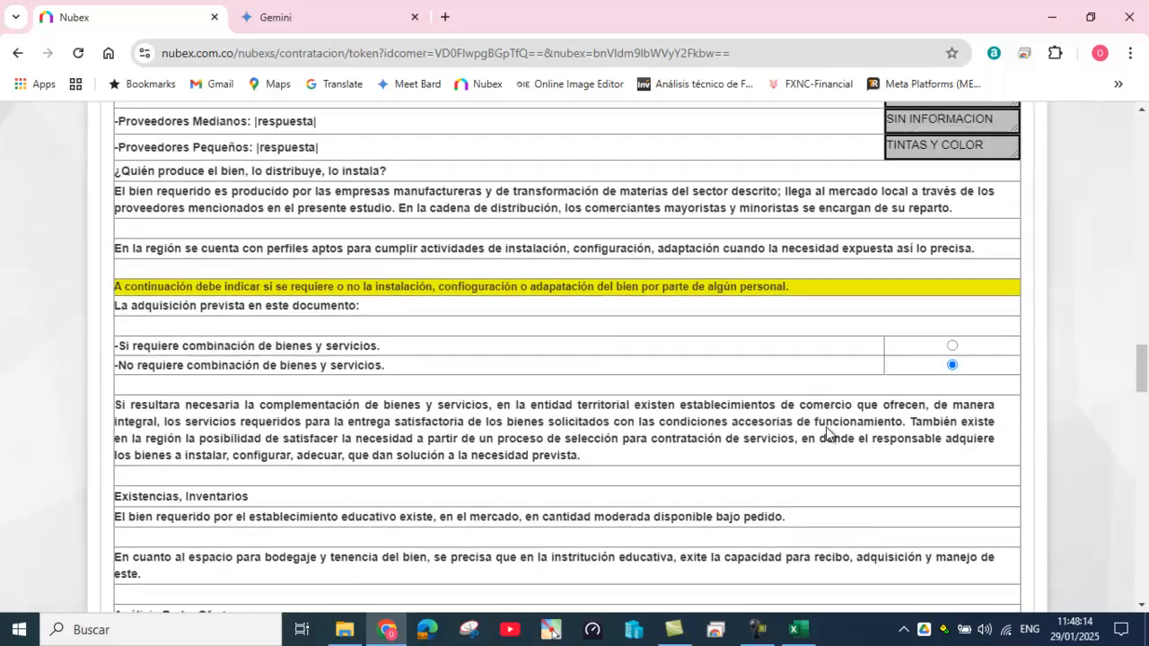
pyautogui.scroll(10, 826, 432)
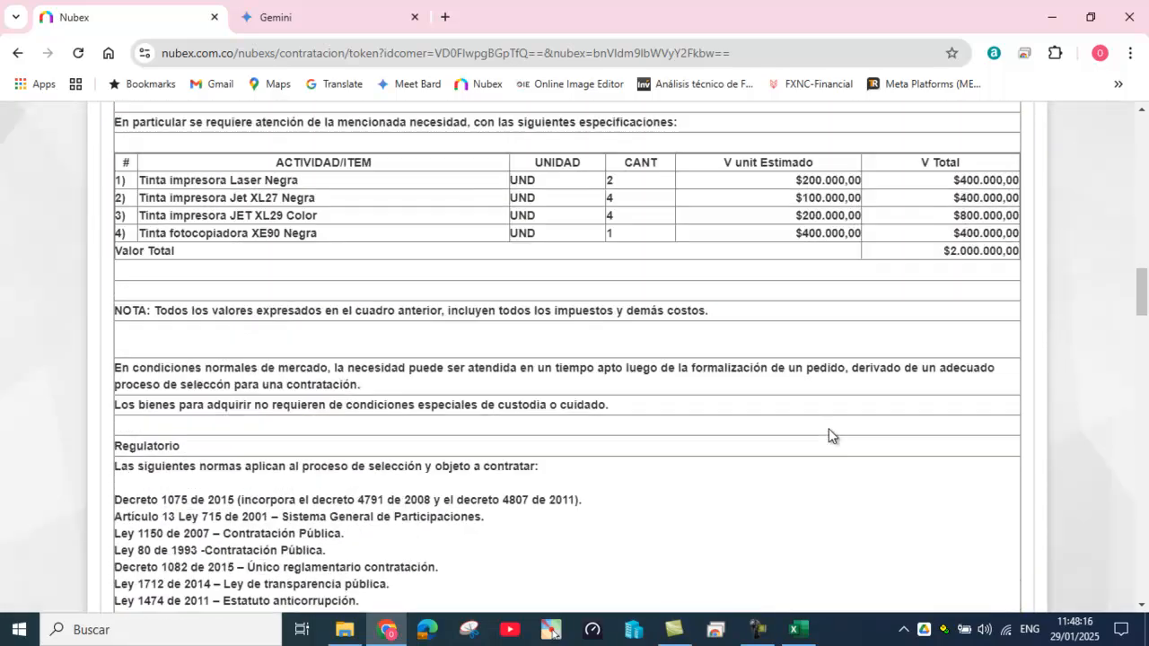
pyautogui.scroll(10, 829, 428)
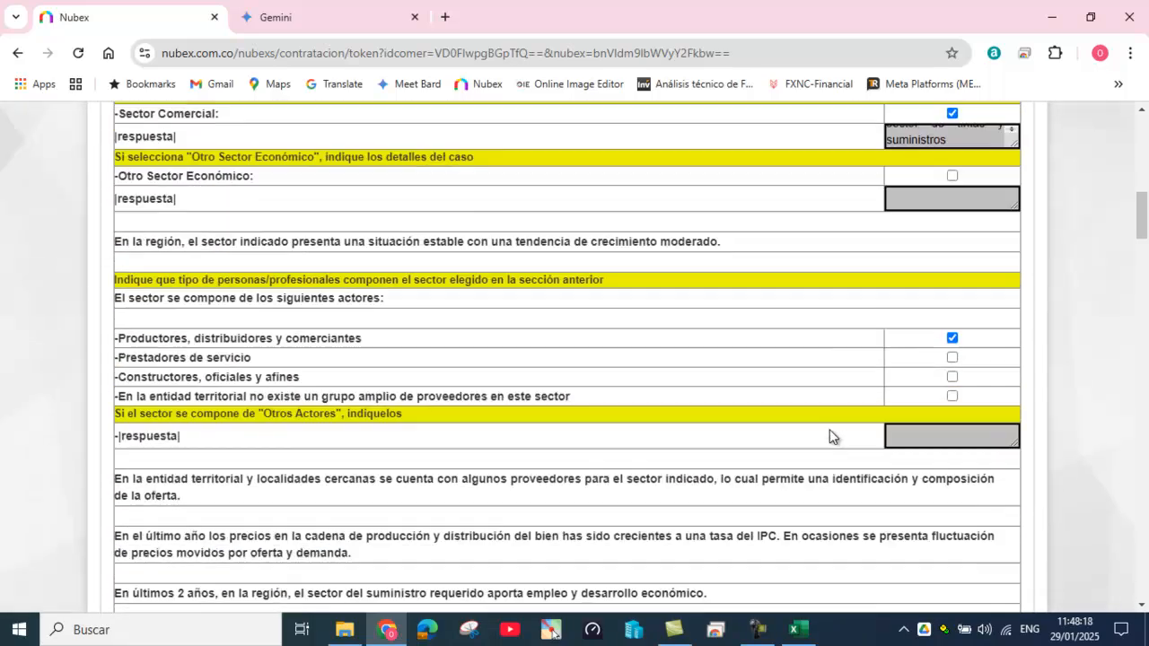
pyautogui.scroll(1, 830, 436)
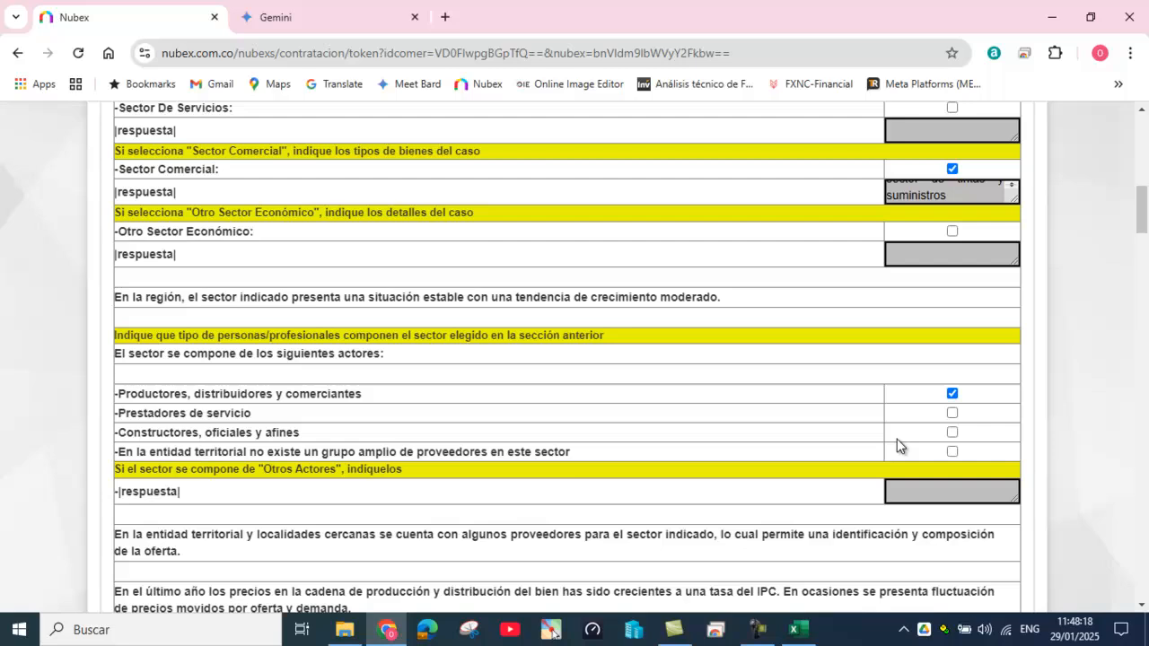
pyautogui.click(953, 415)
pyautogui.click(953, 414)
# Step: Copy 'TINTAS Y COLOR' from Proveedores Pequeños into the analysed price-source answer
pyautogui.scroll(-6, 901, 422)
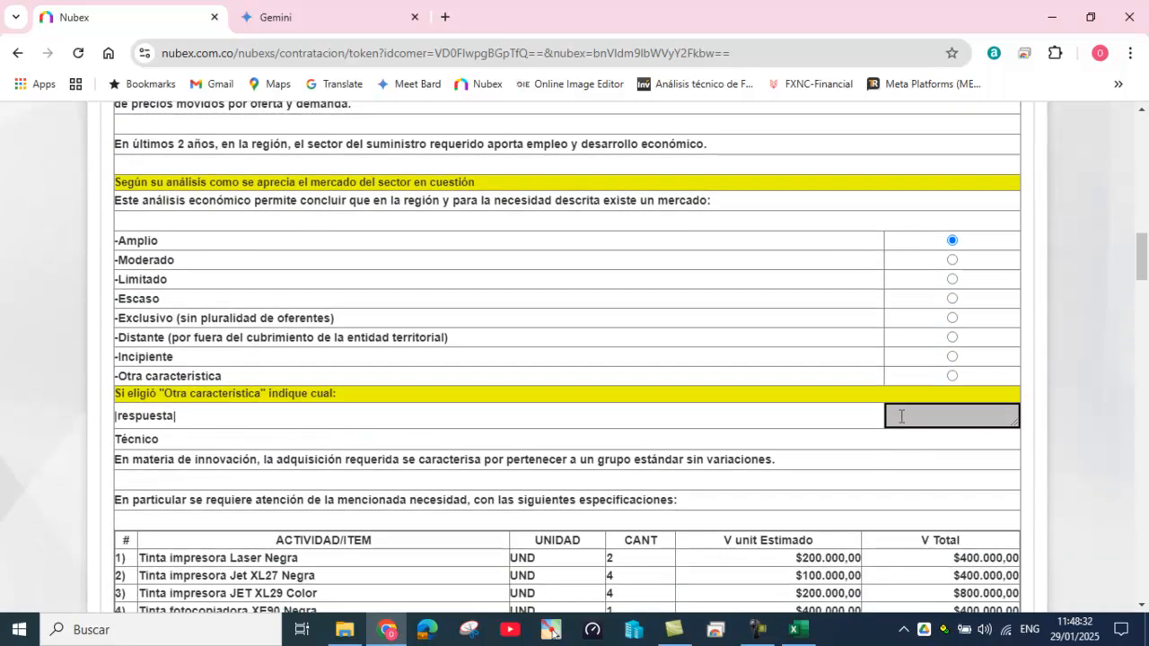
pyautogui.scroll(-12, 902, 416)
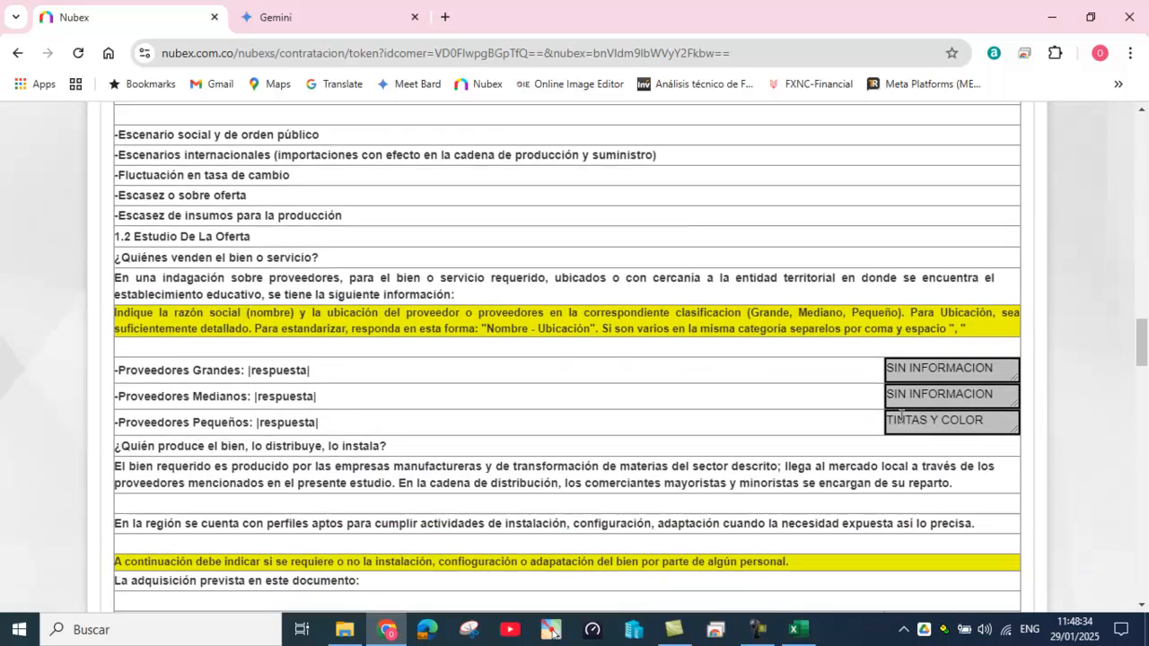
pyautogui.moveTo(888, 418); pyautogui.dragTo(992, 422)
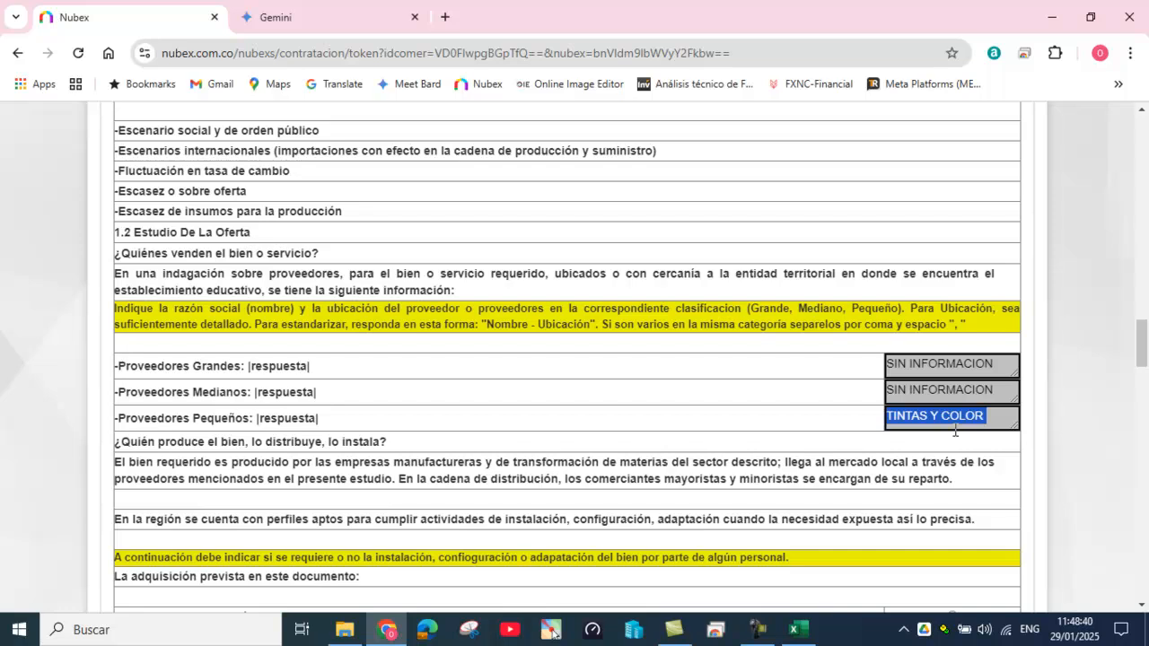
pyautogui.scroll(-10, 949, 426)
pyautogui.scroll(-3, 950, 426)
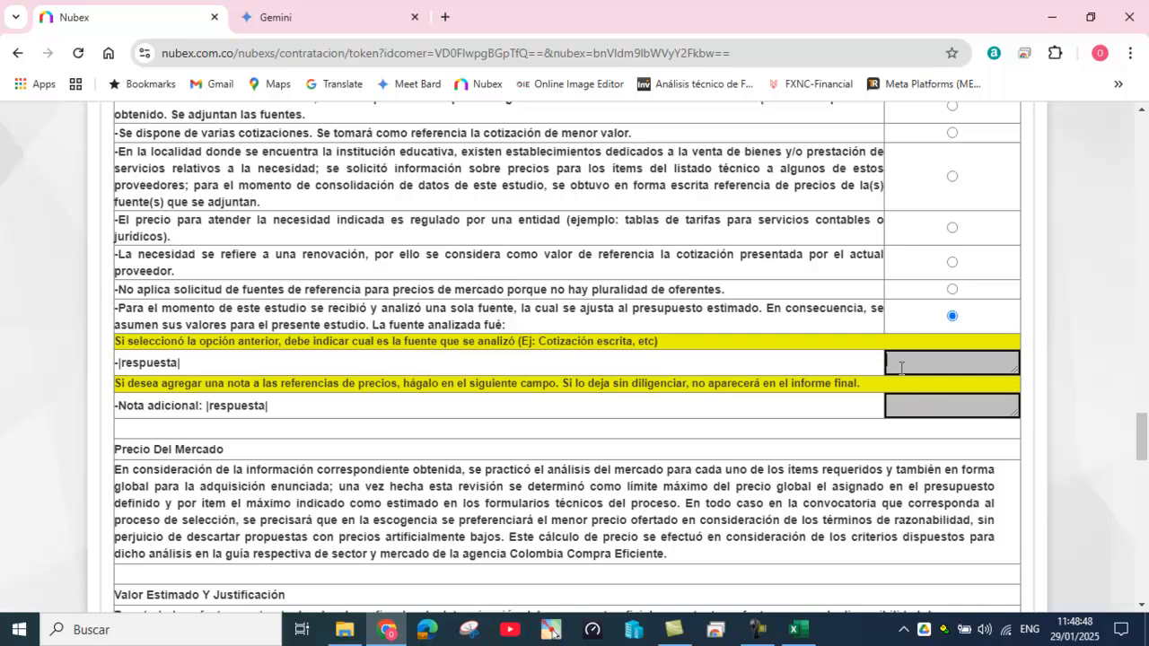
pyautogui.write('TINTA Y COLOR')
# Step: Uncheck Observaciones Generales and select Secretaria de Rectoría as the document's author
pyautogui.scroll(-5, 900, 386)
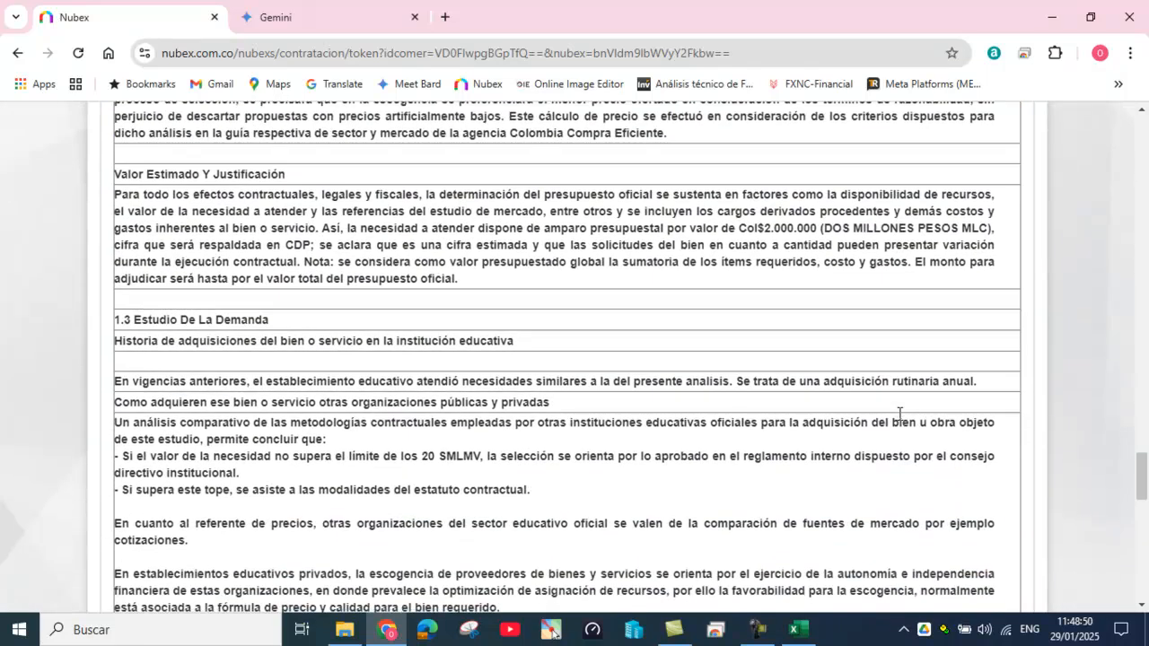
pyautogui.scroll(-6, 900, 414)
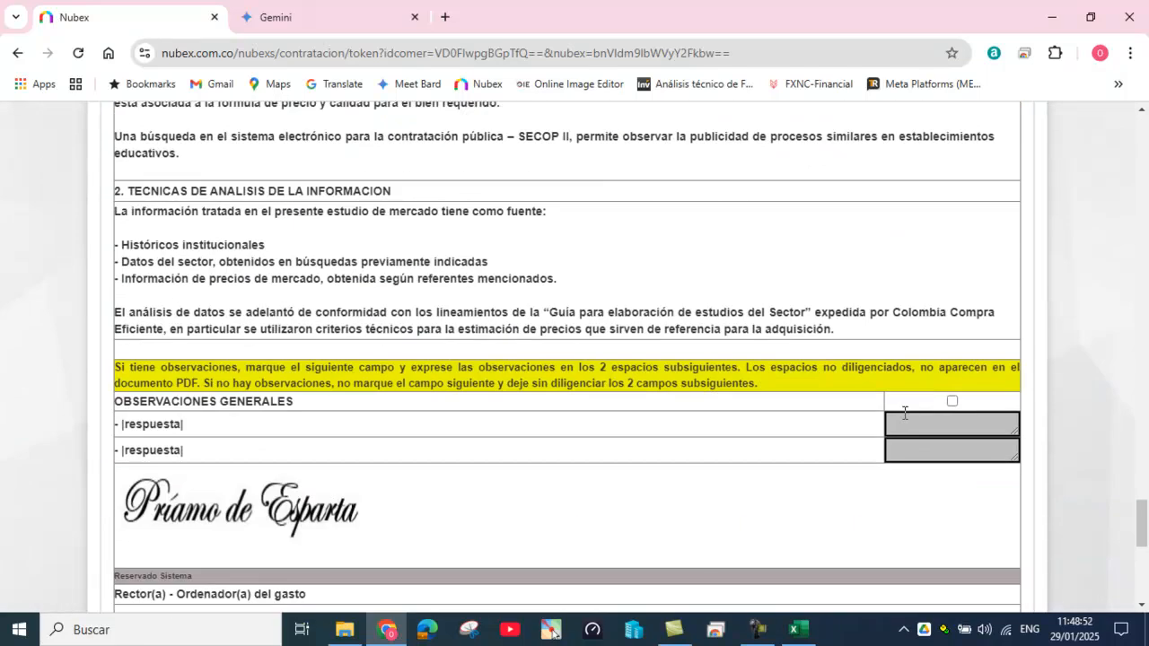
pyautogui.scroll(-1, 905, 413)
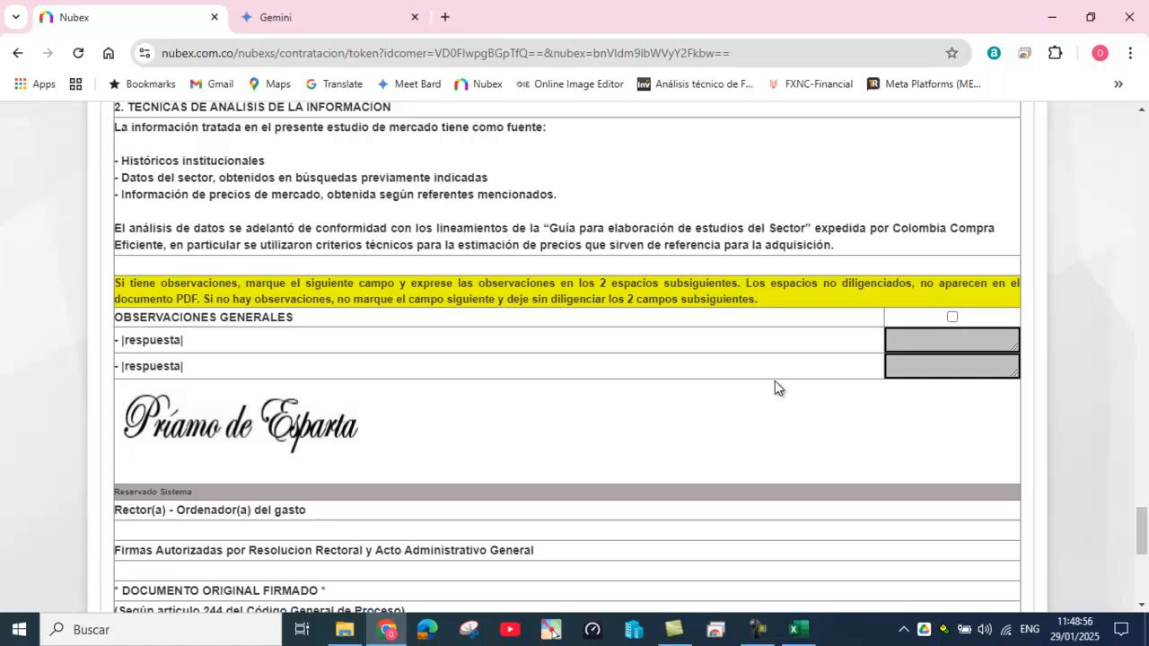
pyautogui.scroll(-2, 774, 380)
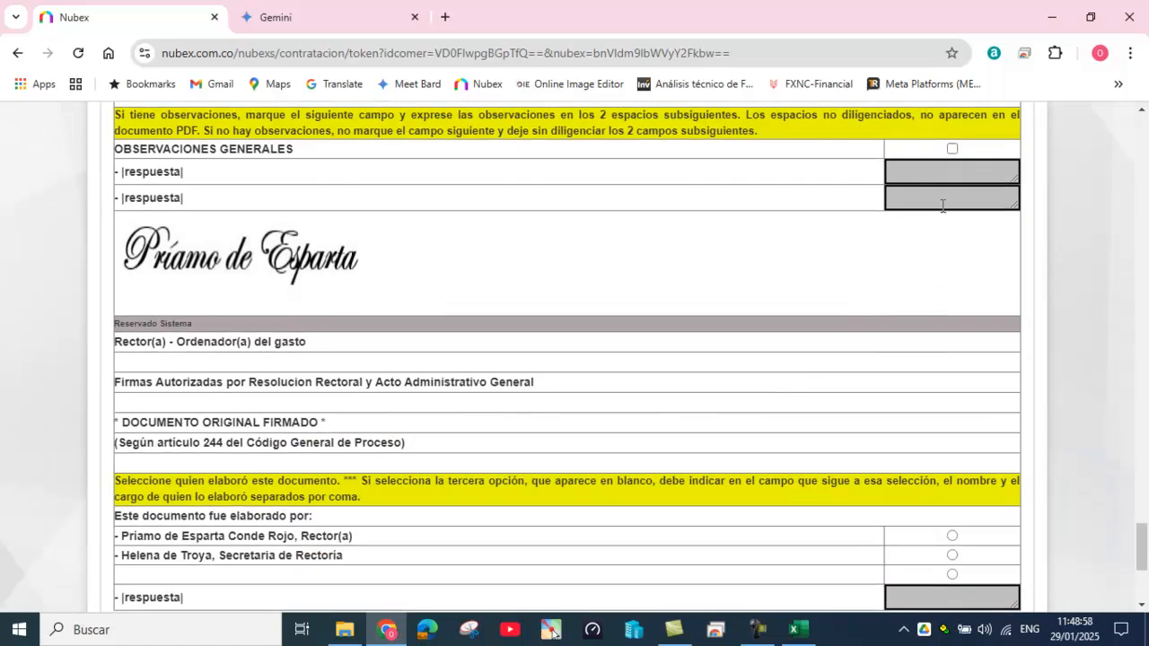
pyautogui.click(951, 150)
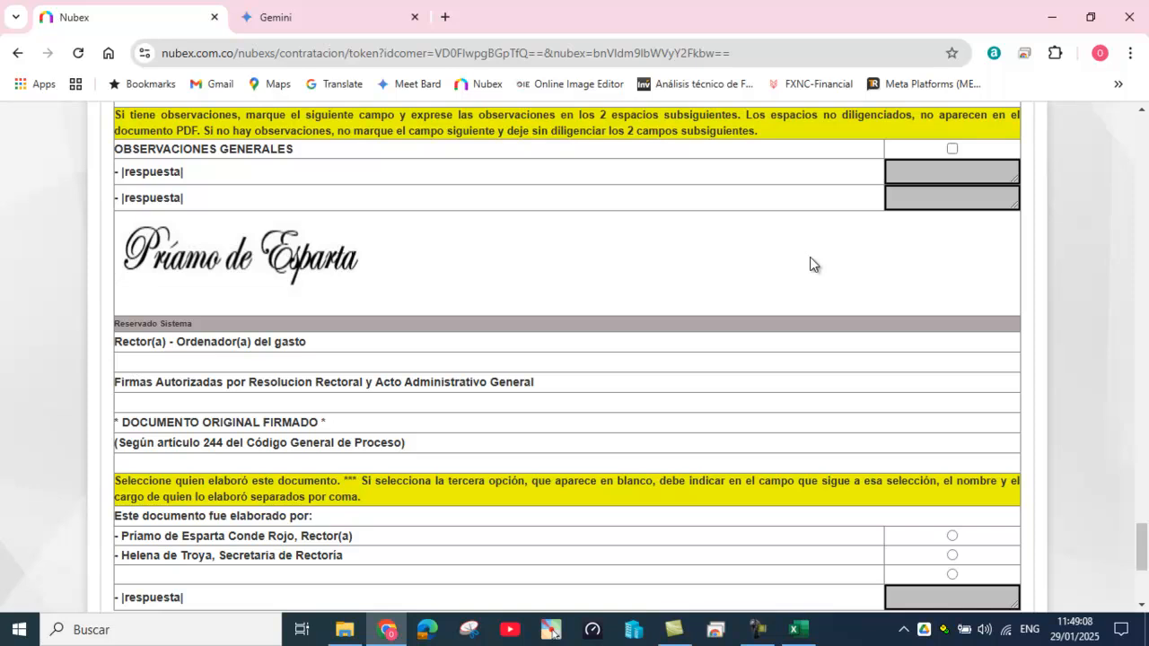
pyautogui.scroll(-2, 829, 307)
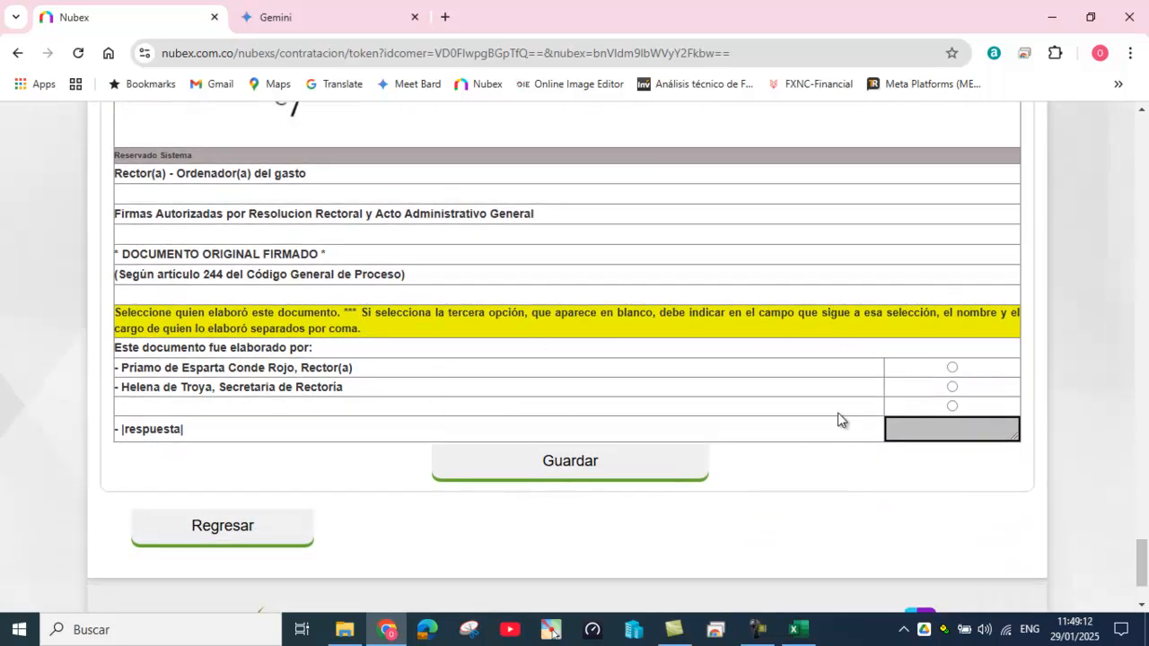
pyautogui.click(952, 387)
# Step: Save the market-study form and highlight the ESTUDIO DE SECTOR heading in the PDF
pyautogui.click(583, 474)
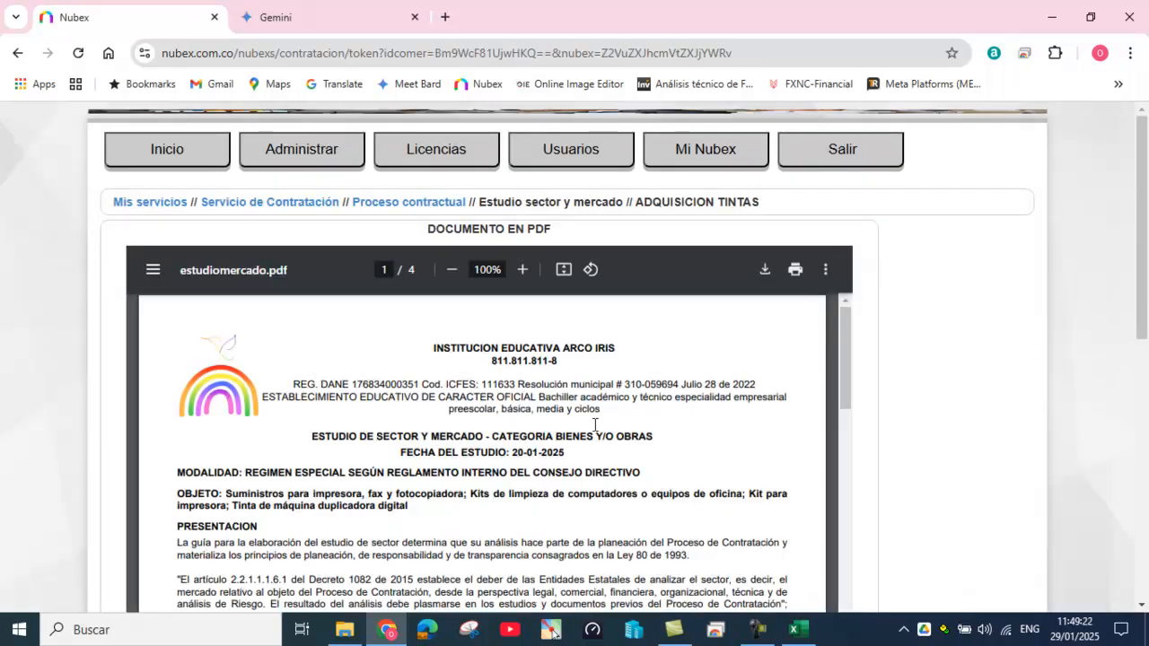
pyautogui.moveTo(312, 436); pyautogui.dragTo(498, 452)
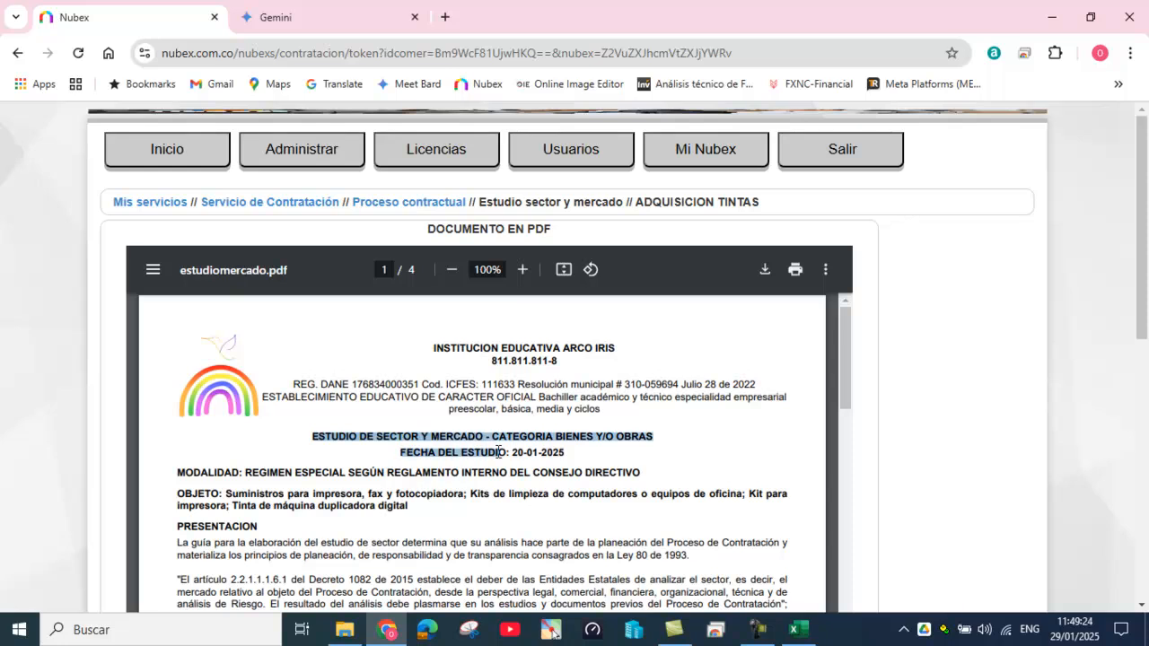
pyautogui.scroll(-5, 516, 471)
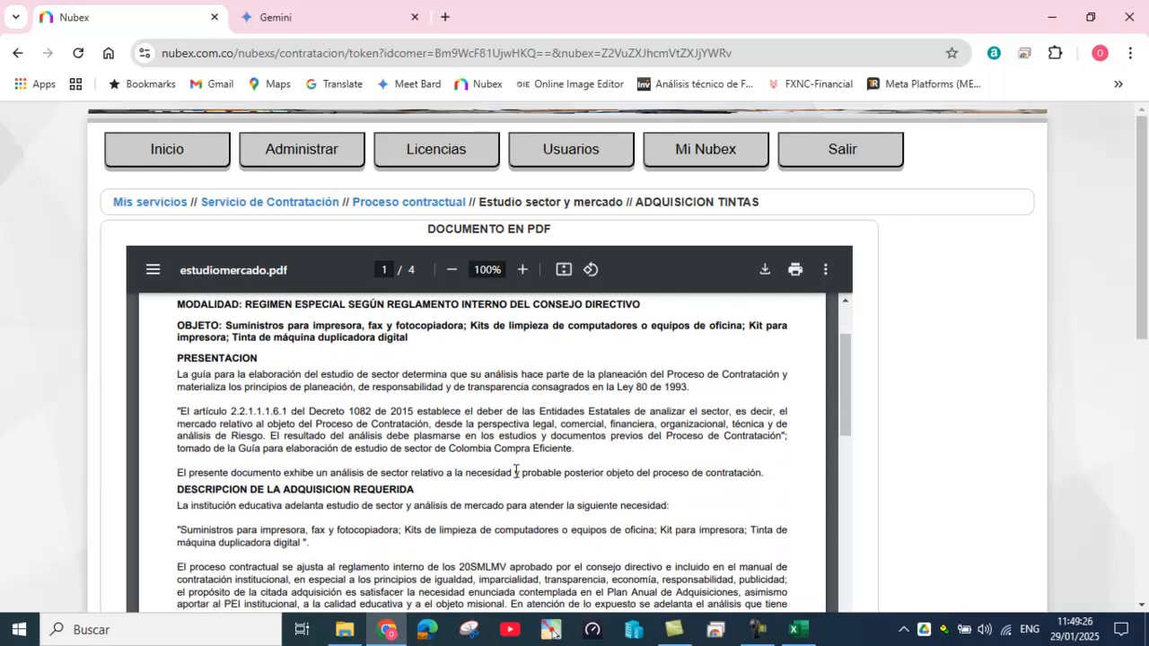
pyautogui.scroll(5, 516, 471)
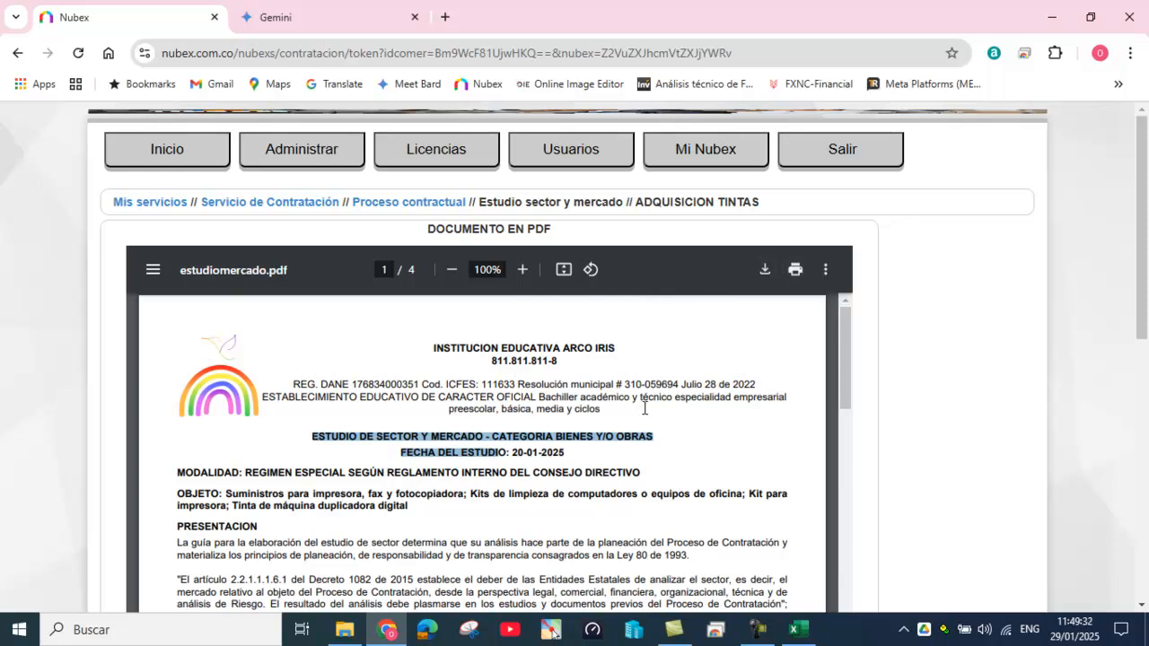
# Step: Scroll estudiomercado.pdf from page 1 to page 4 and back to the top
pyautogui.scroll(-5, 633, 408)
pyautogui.scroll(-5, 632, 408)
pyautogui.scroll(-15, 633, 408)
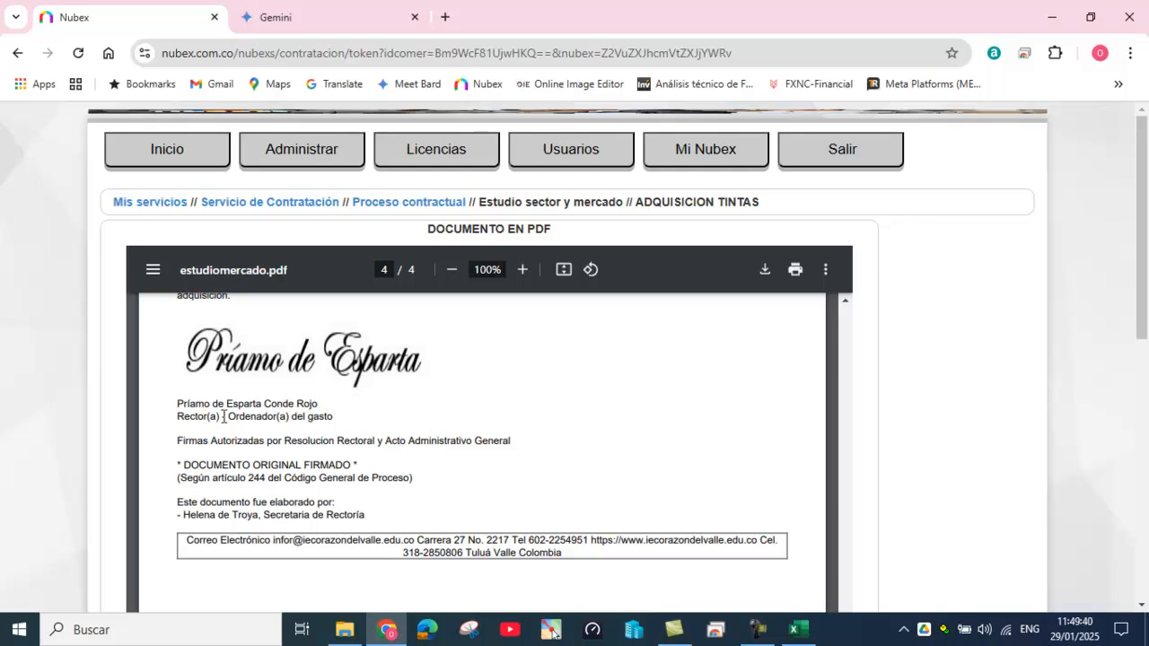
pyautogui.scroll(3, 588, 476)
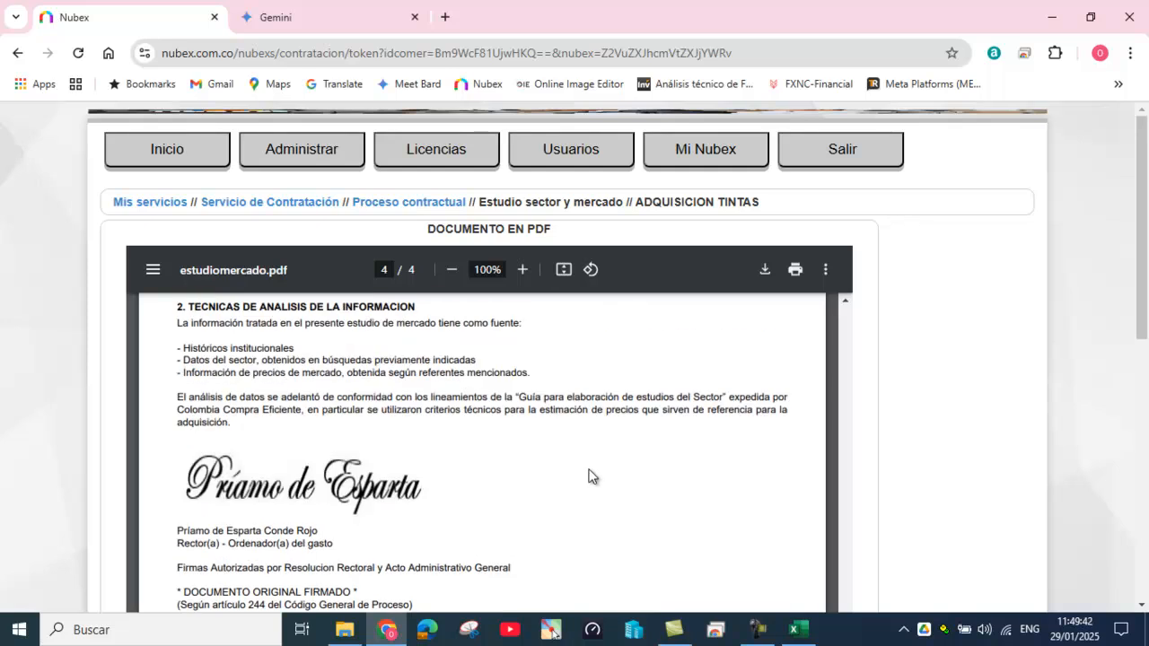
pyautogui.scroll(5, 588, 475)
pyautogui.scroll(-8, 588, 471)
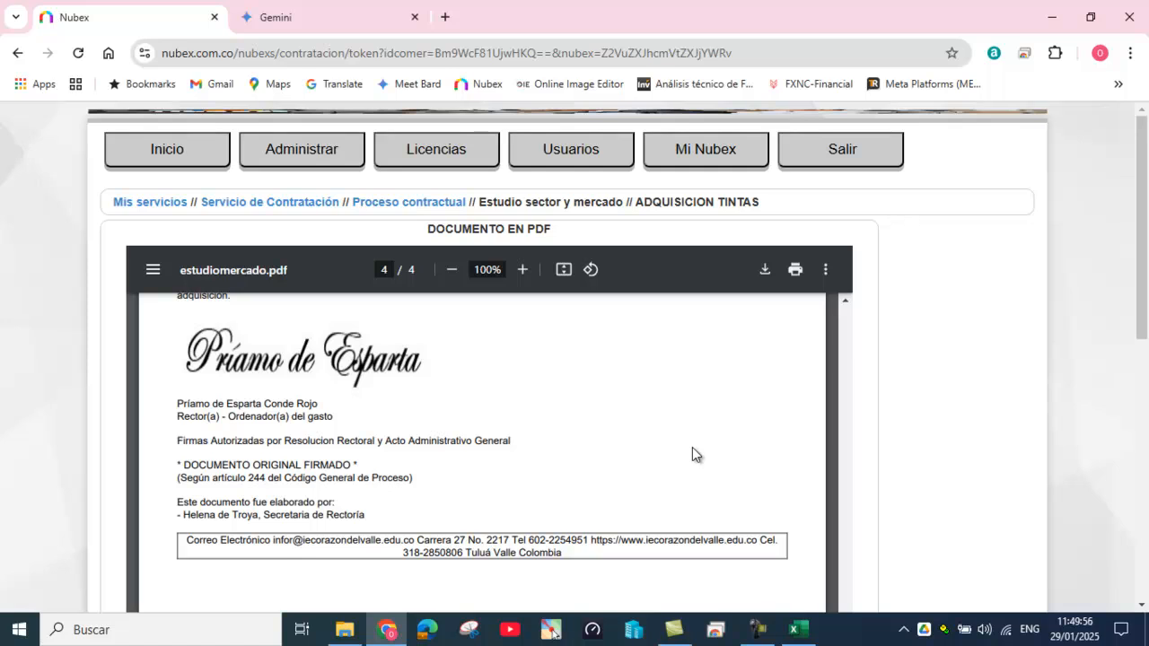
pyautogui.scroll(5, 641, 434)
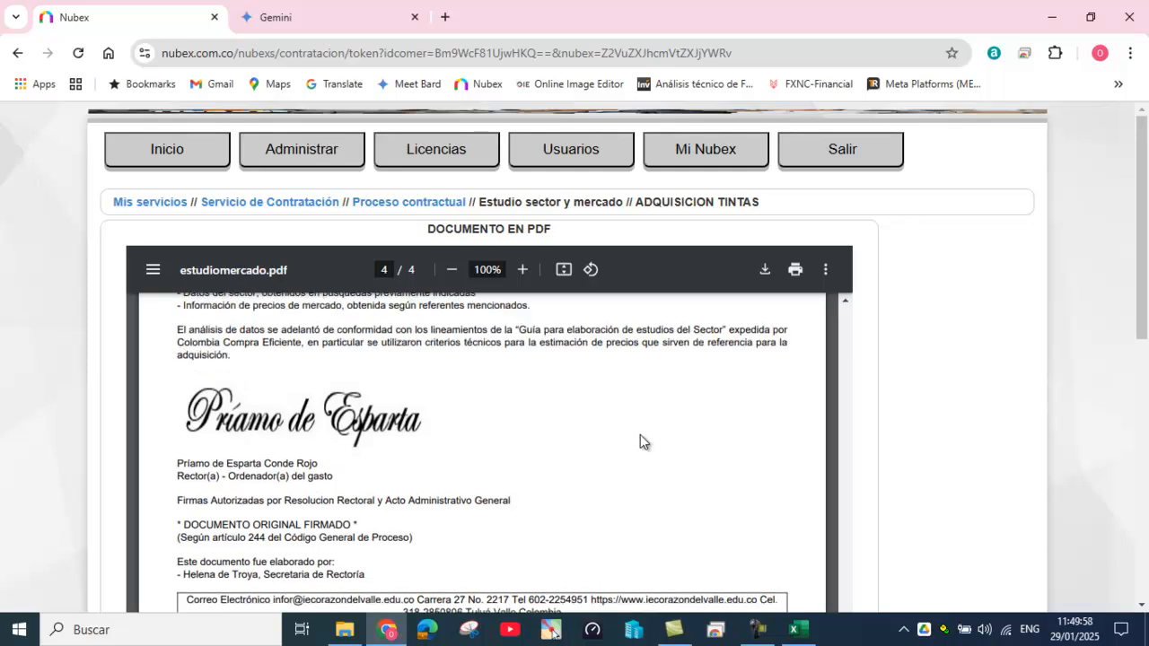
pyautogui.scroll(10, 640, 434)
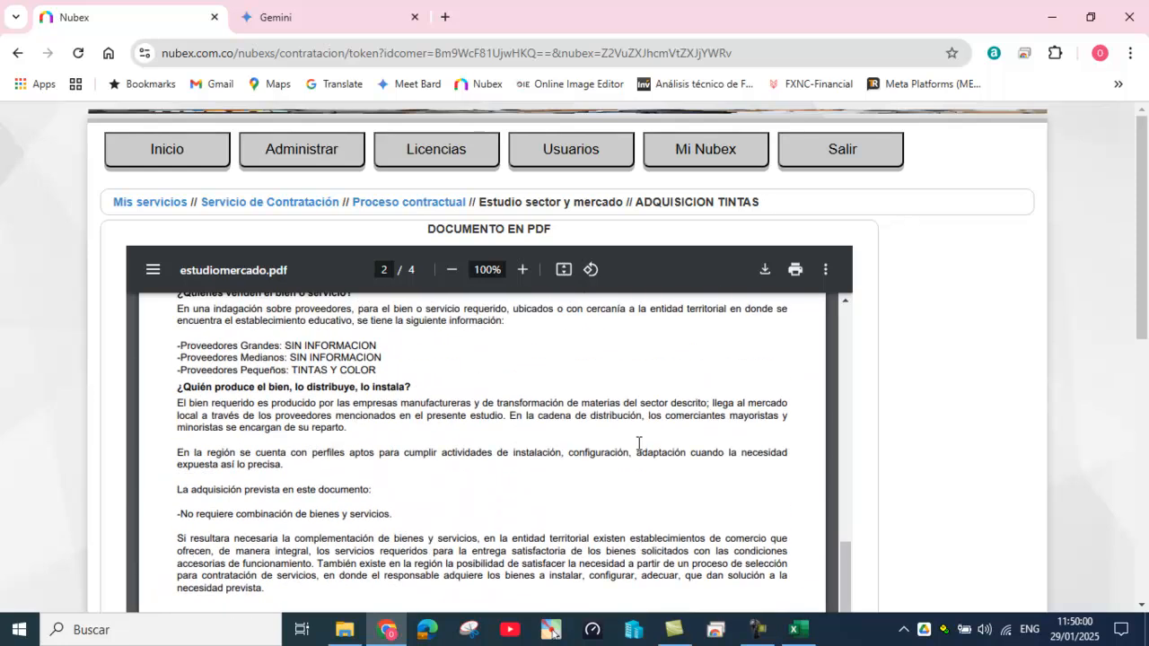
pyautogui.scroll(10, 639, 443)
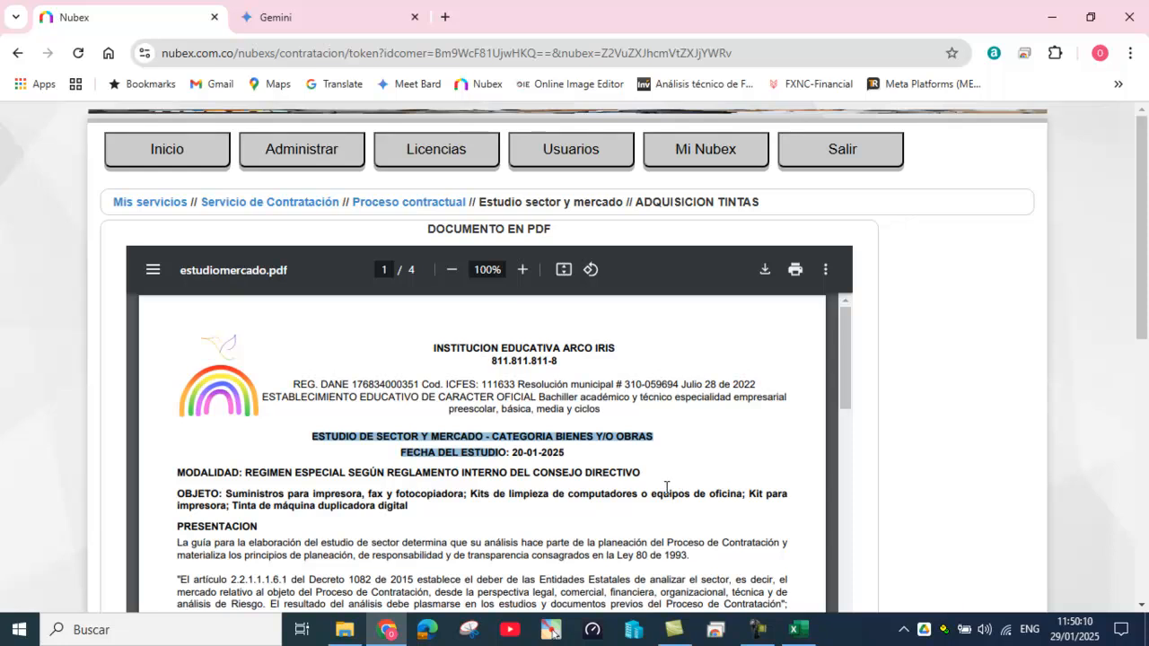
# Step: Glance at the risk matrix form's date, then view and minimize the Datos del proceso window
pyautogui.click(409, 209)
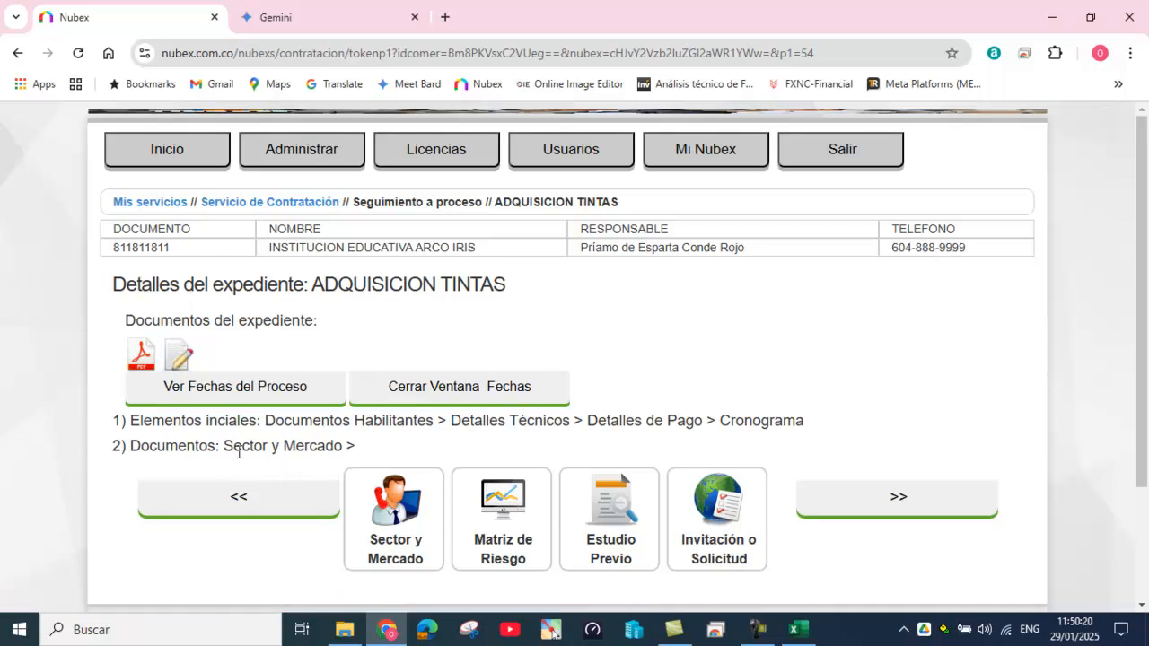
pyautogui.moveTo(224, 445); pyautogui.dragTo(348, 446)
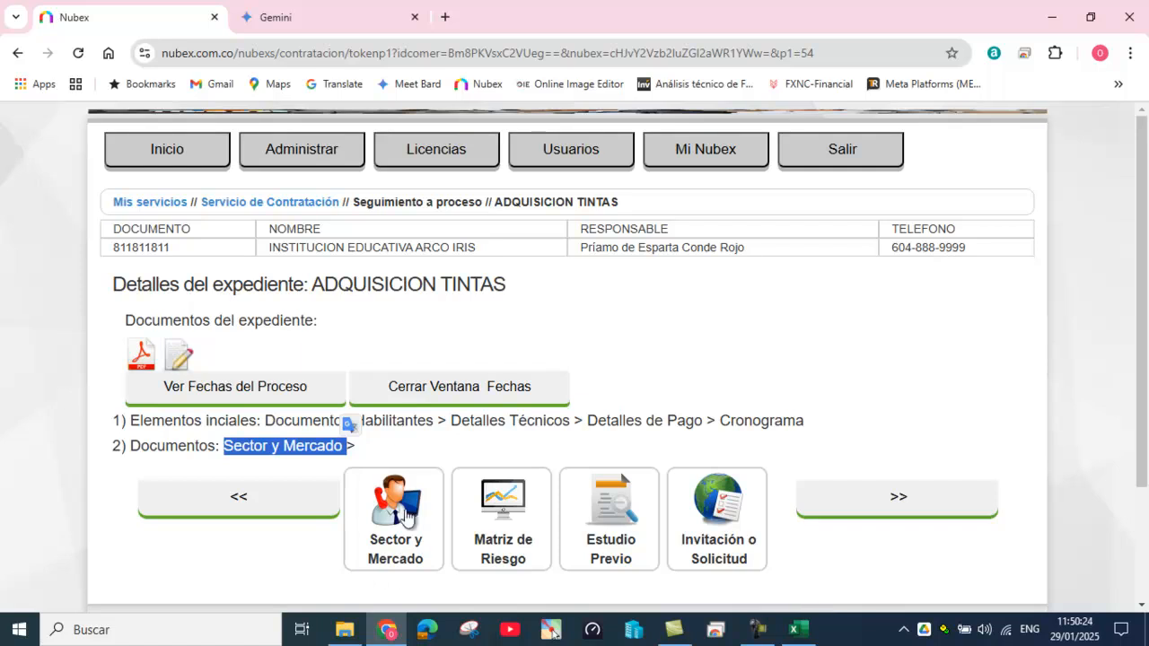
pyautogui.click(505, 502)
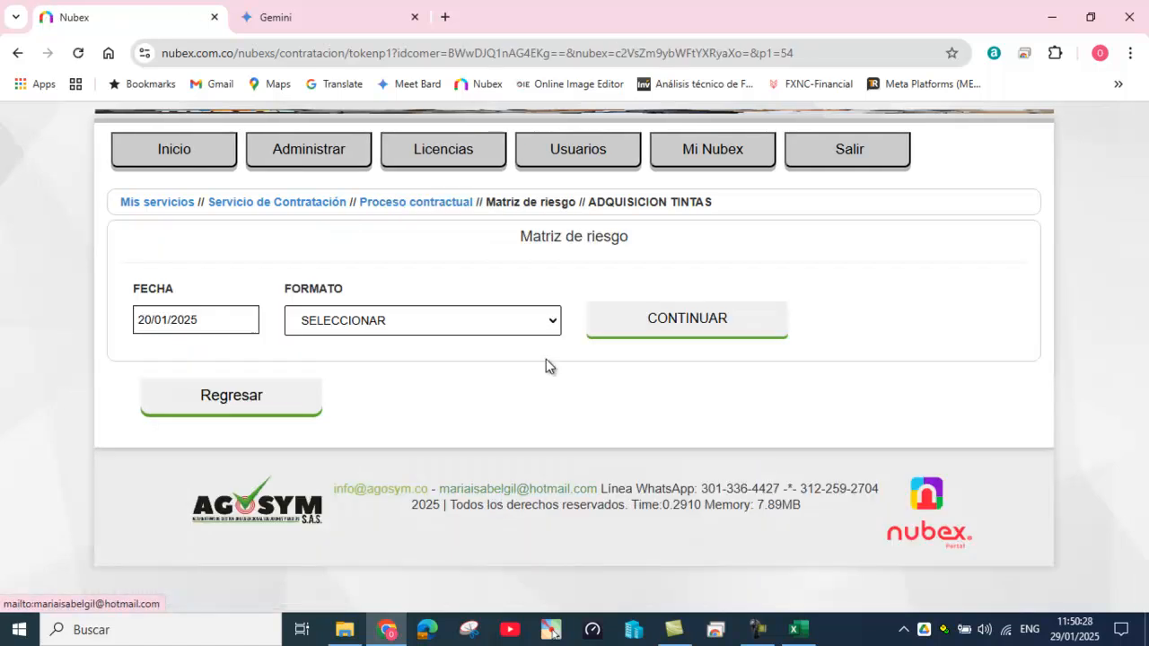
pyautogui.moveTo(135, 319); pyautogui.dragTo(235, 311)
pyautogui.click(439, 412)
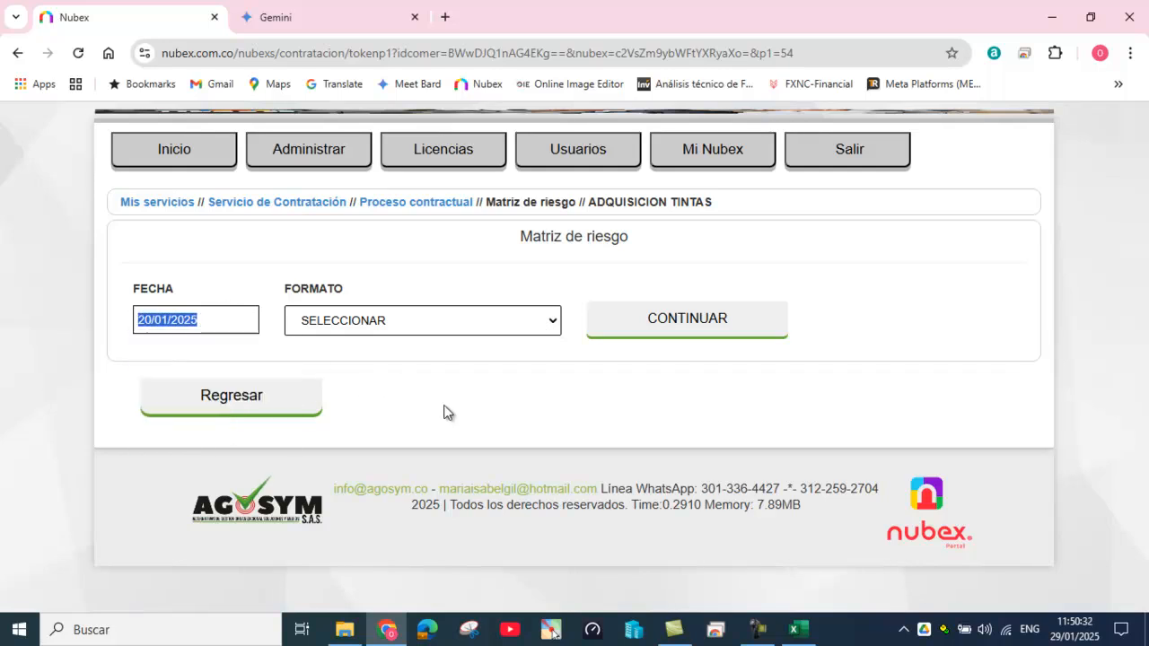
pyautogui.click(433, 211)
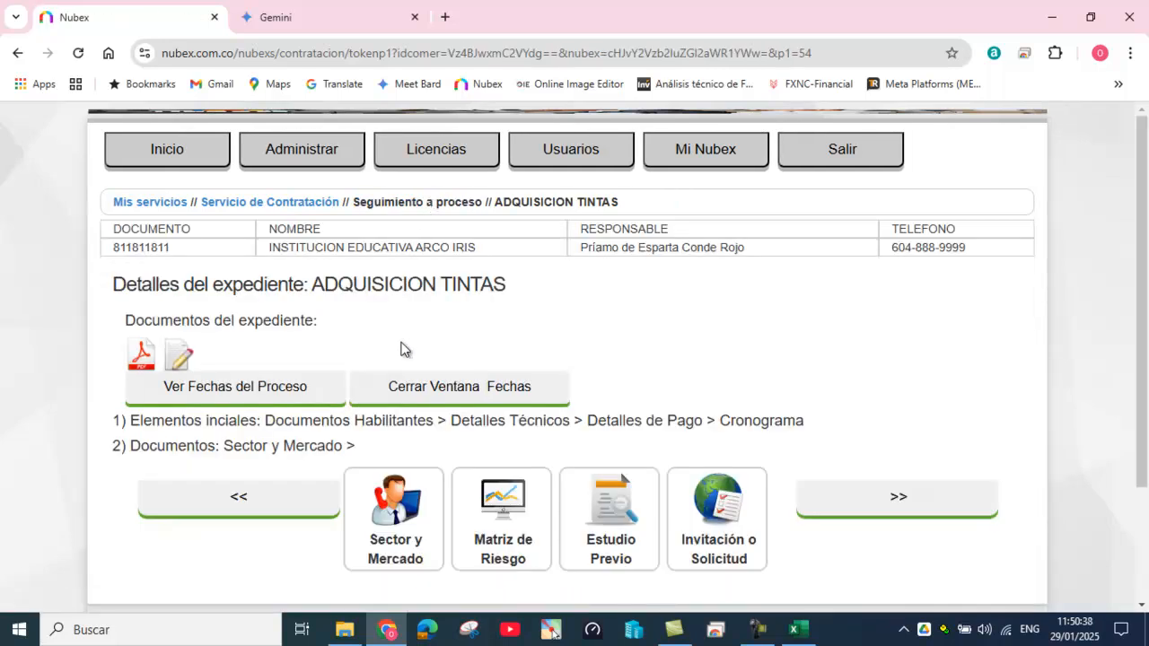
pyautogui.click(258, 386)
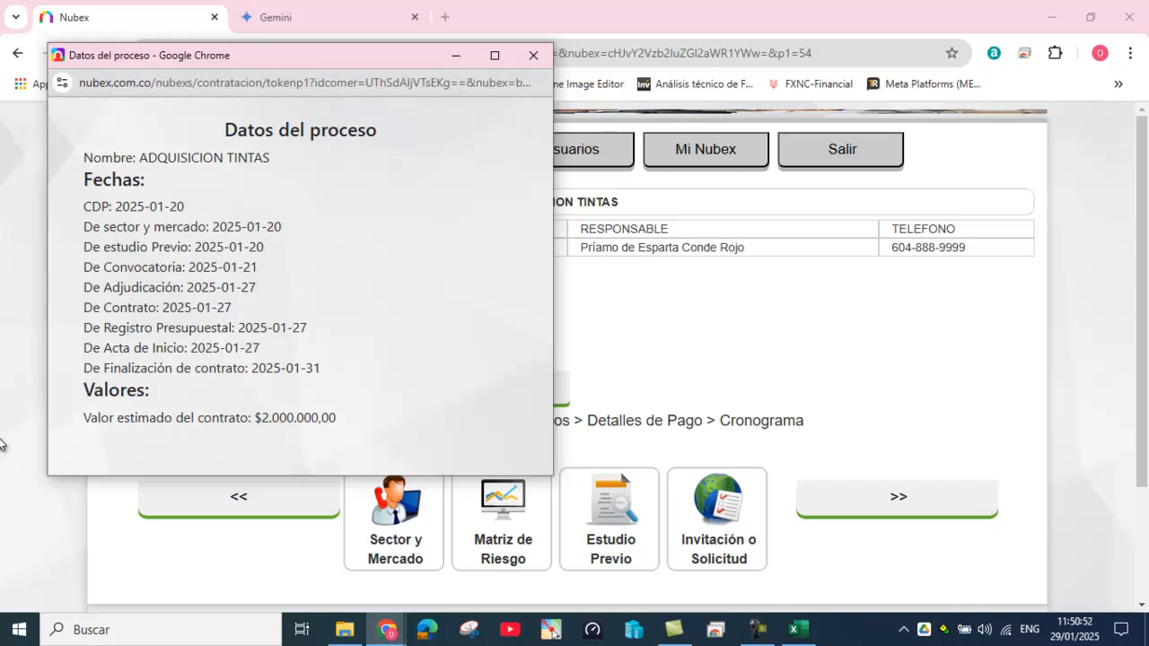
pyautogui.click(452, 57)
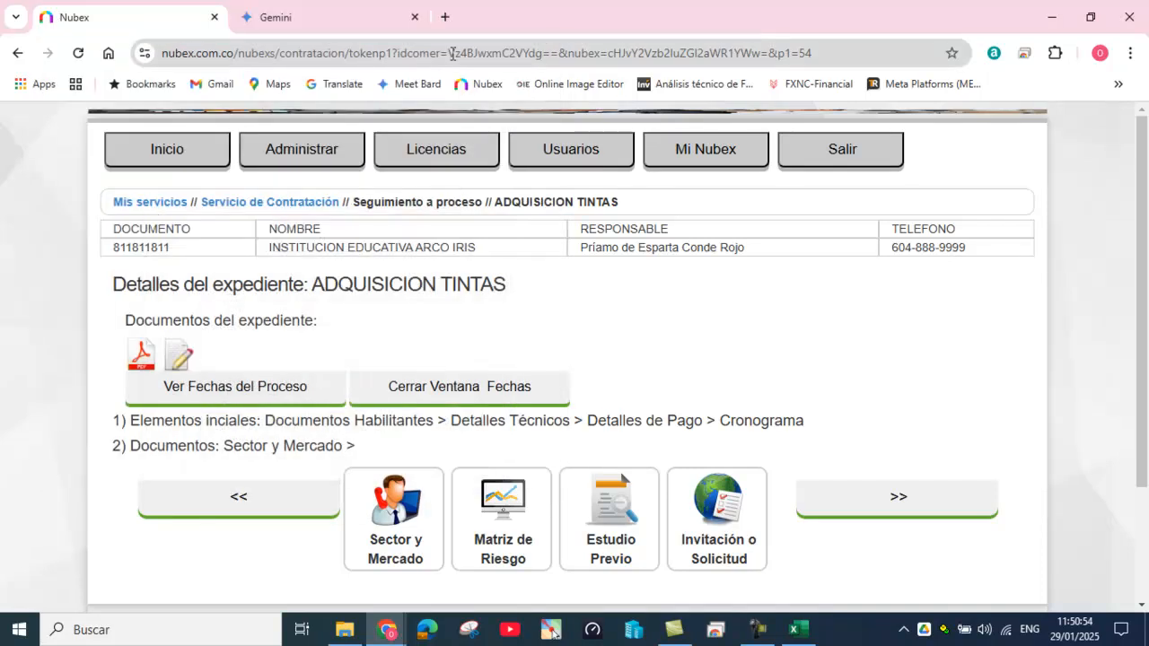
# Step: Generate the risk matrix using the MATRIZ DE RIESGOS (BIENES-OBRAS) format
pyautogui.click(514, 509)
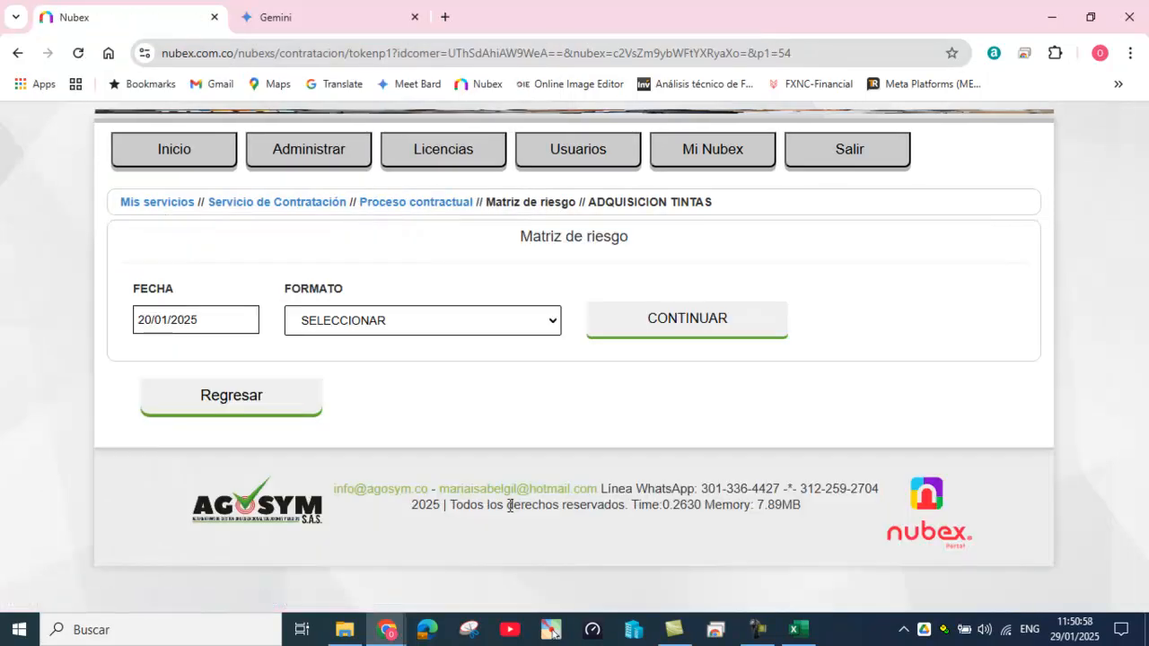
pyautogui.click(547, 325)
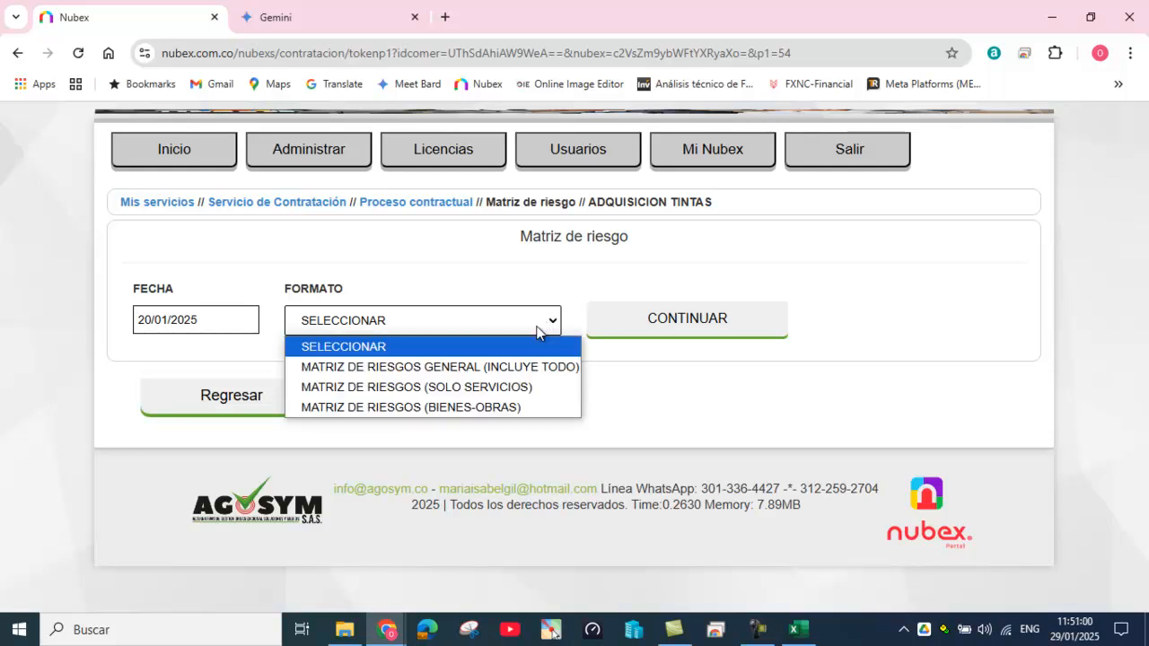
pyautogui.click(501, 407)
pyautogui.click(686, 328)
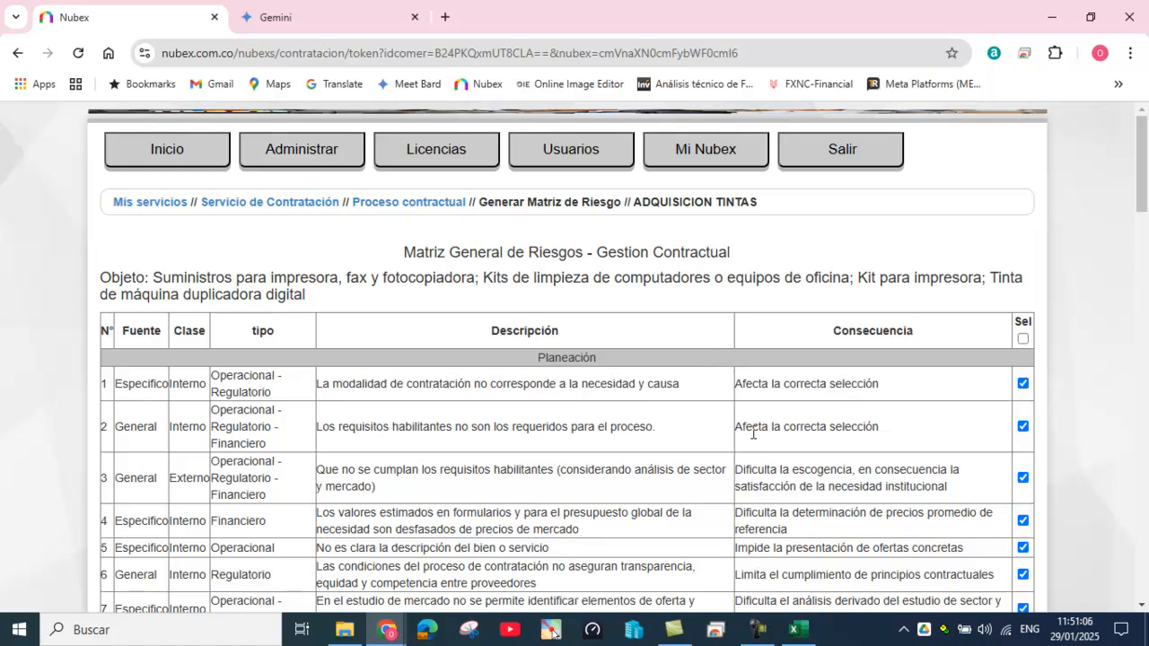
pyautogui.scroll(-4, 752, 434)
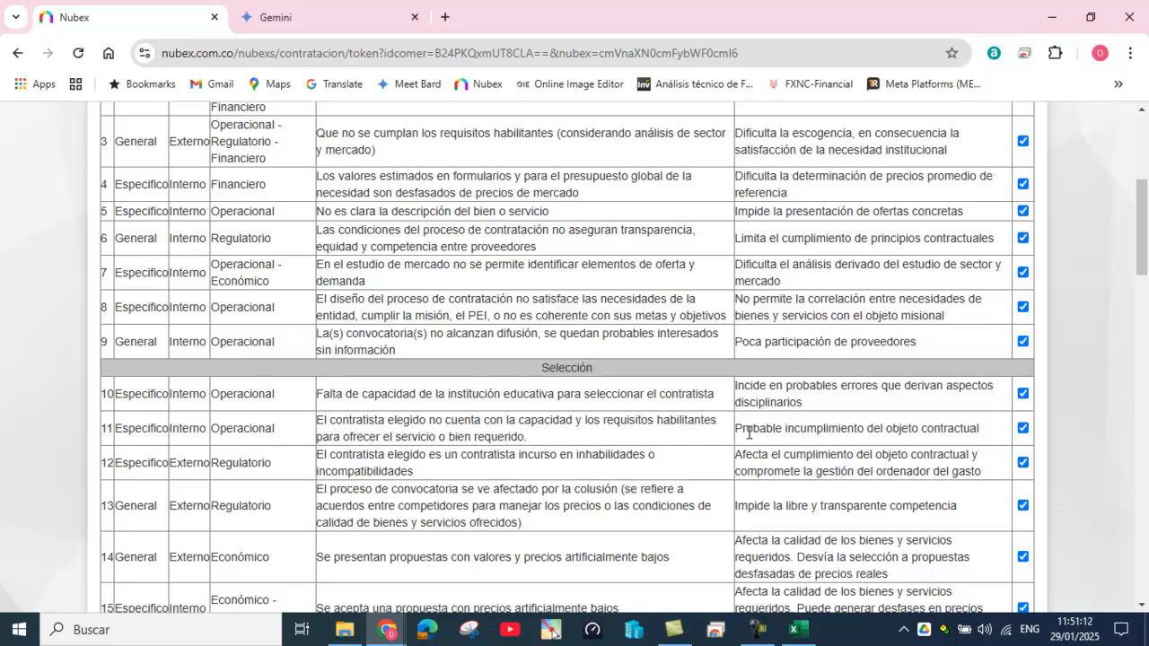
# Step: Search 'GARAN', untick guarantee risks 19, 20 and 29, and save the matrix as PDF
pyautogui.hotkey('ctrl', 'f')
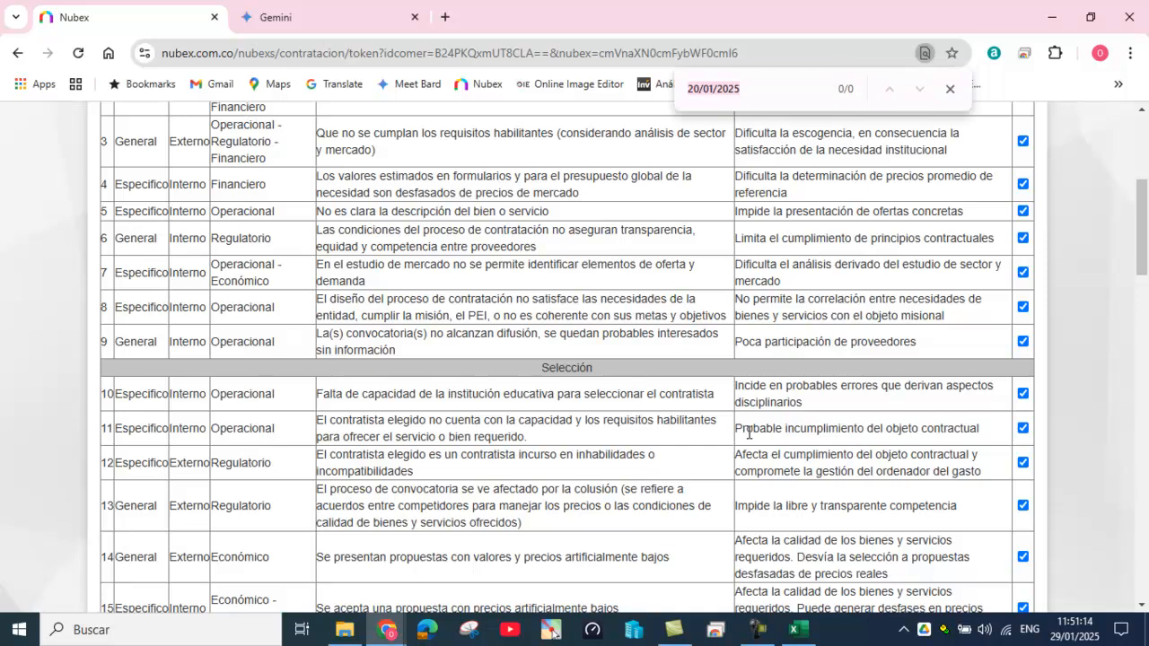
pyautogui.write('GARA')
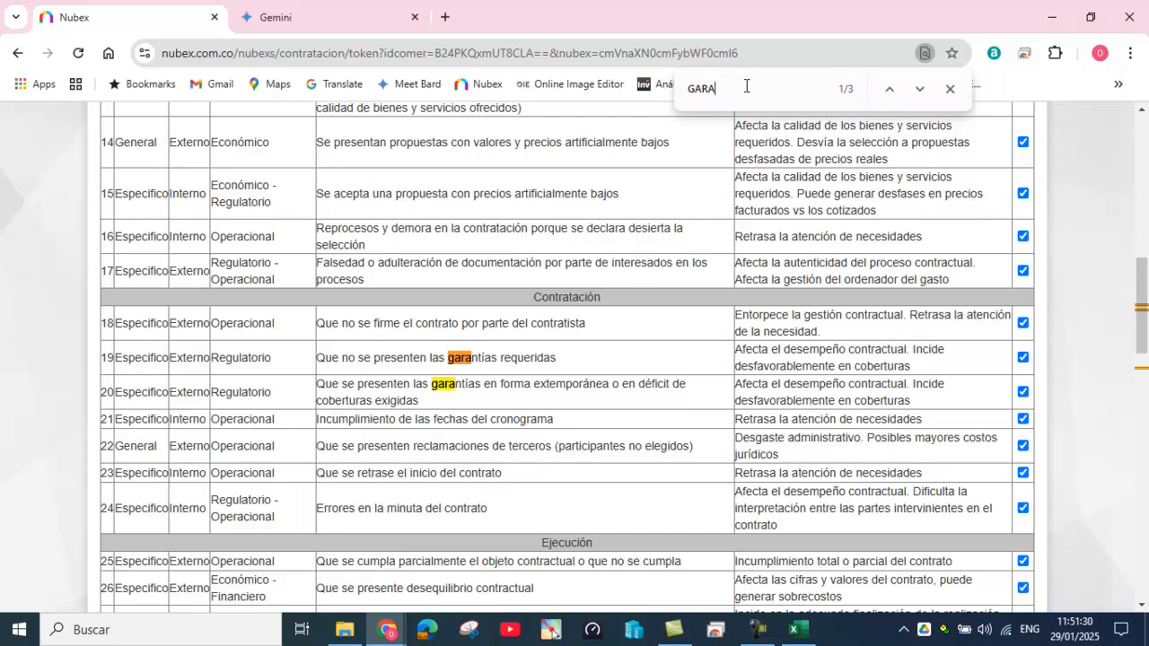
pyautogui.write('N')
pyautogui.click(1024, 358)
pyautogui.click(1024, 391)
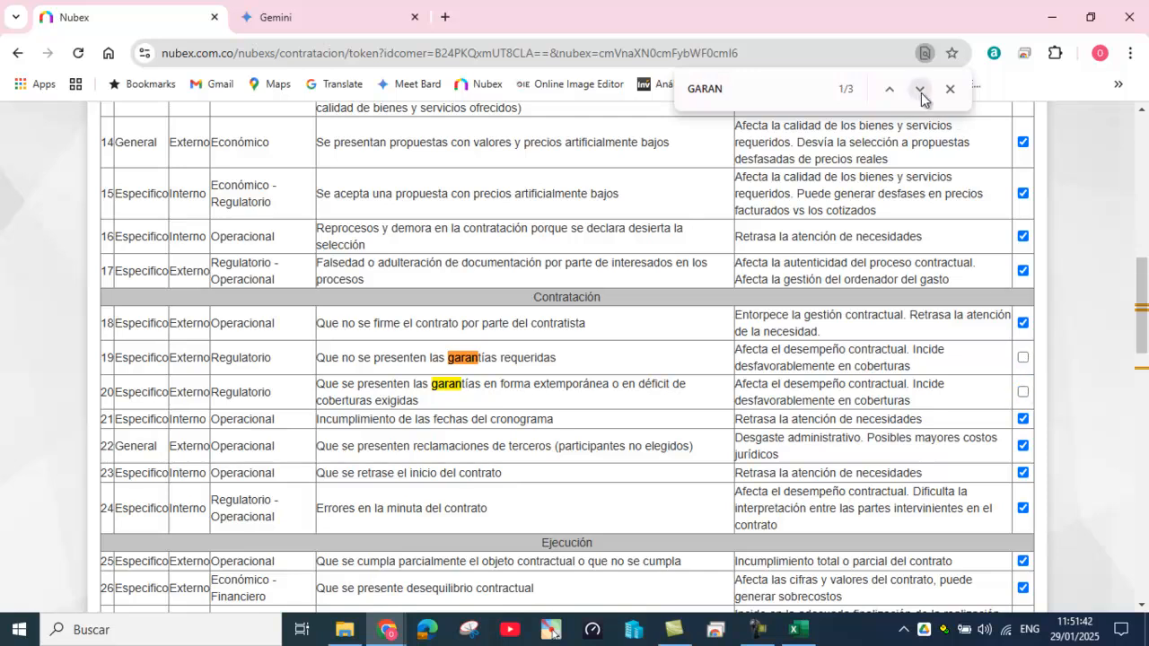
pyautogui.click(919, 88)
pyautogui.click(919, 89)
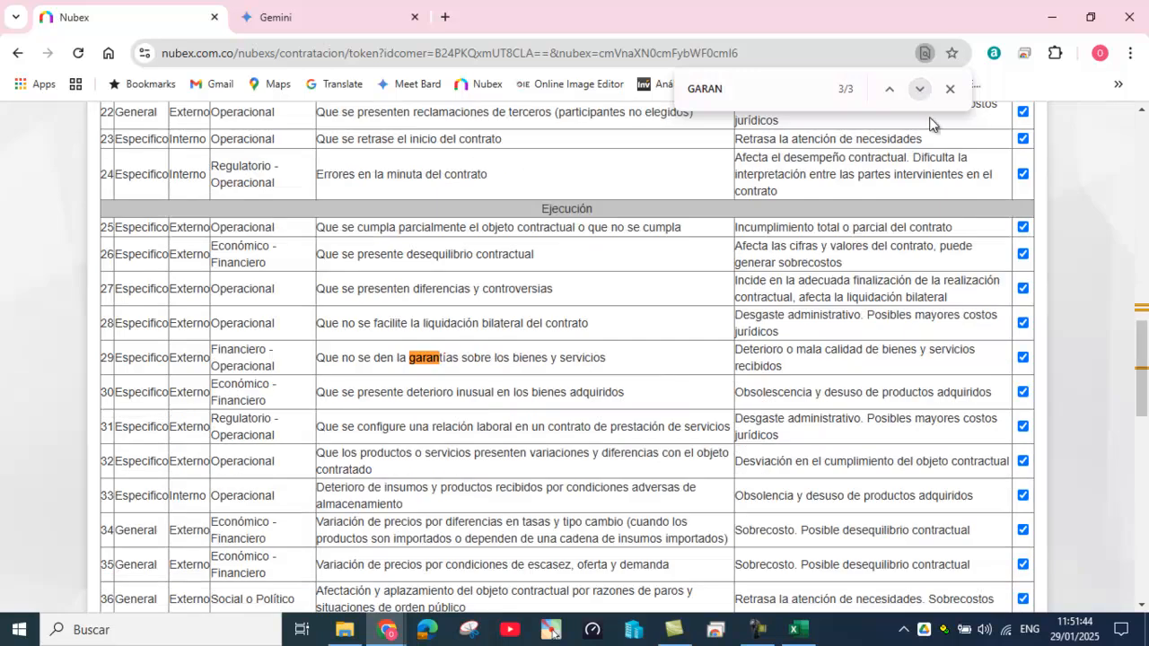
pyautogui.click(1024, 358)
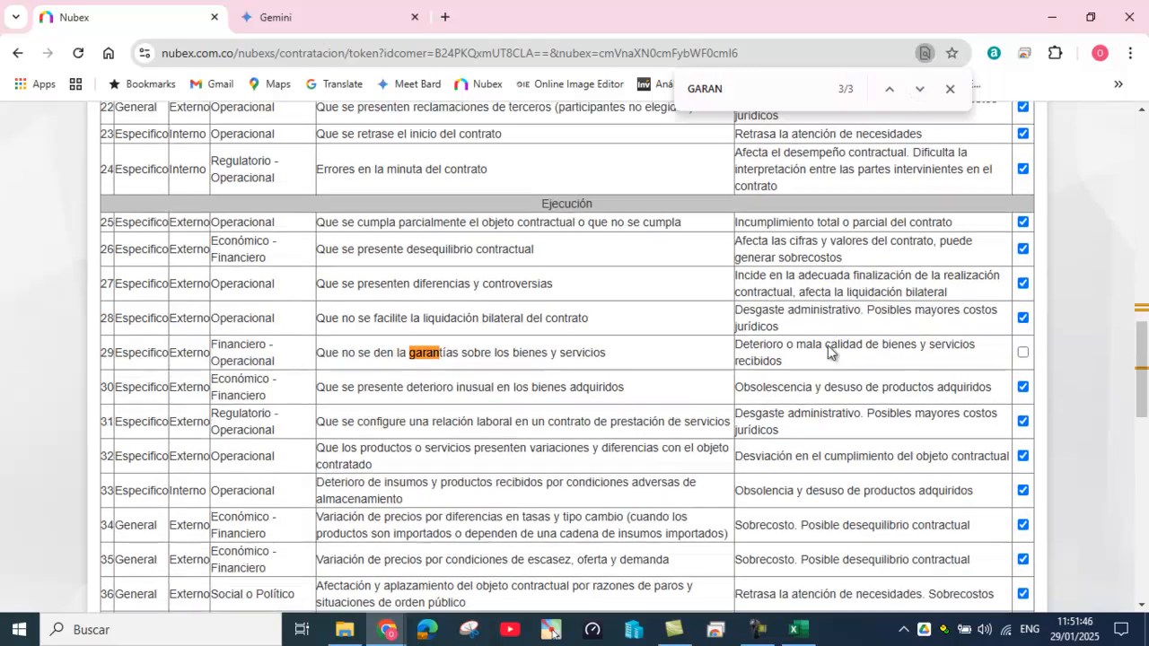
pyautogui.scroll(-10, 813, 367)
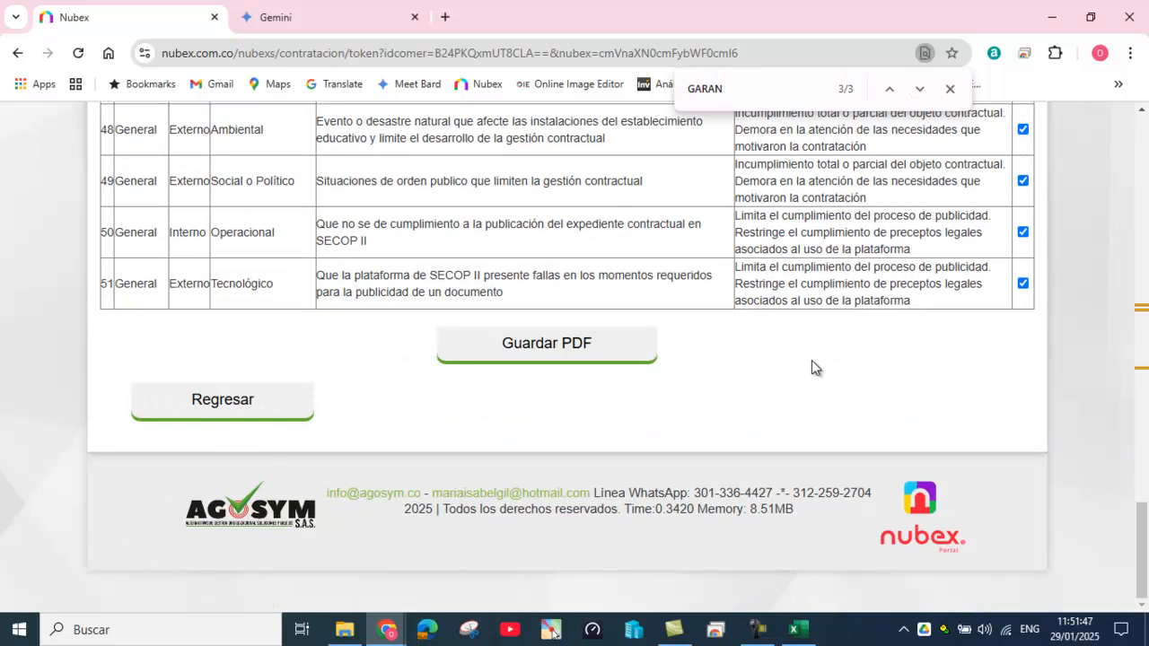
pyautogui.click(531, 349)
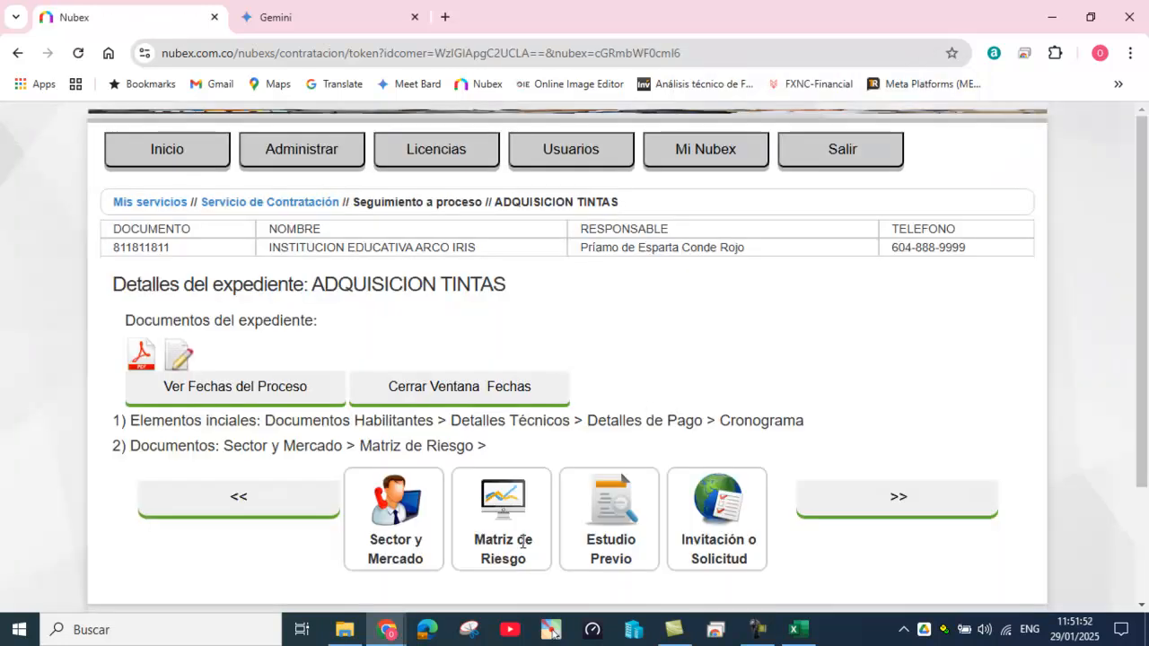
# Step: Scroll through the risk matrix PDF, then return to Proceso contractual and open Estudio Previo
pyautogui.click(515, 502)
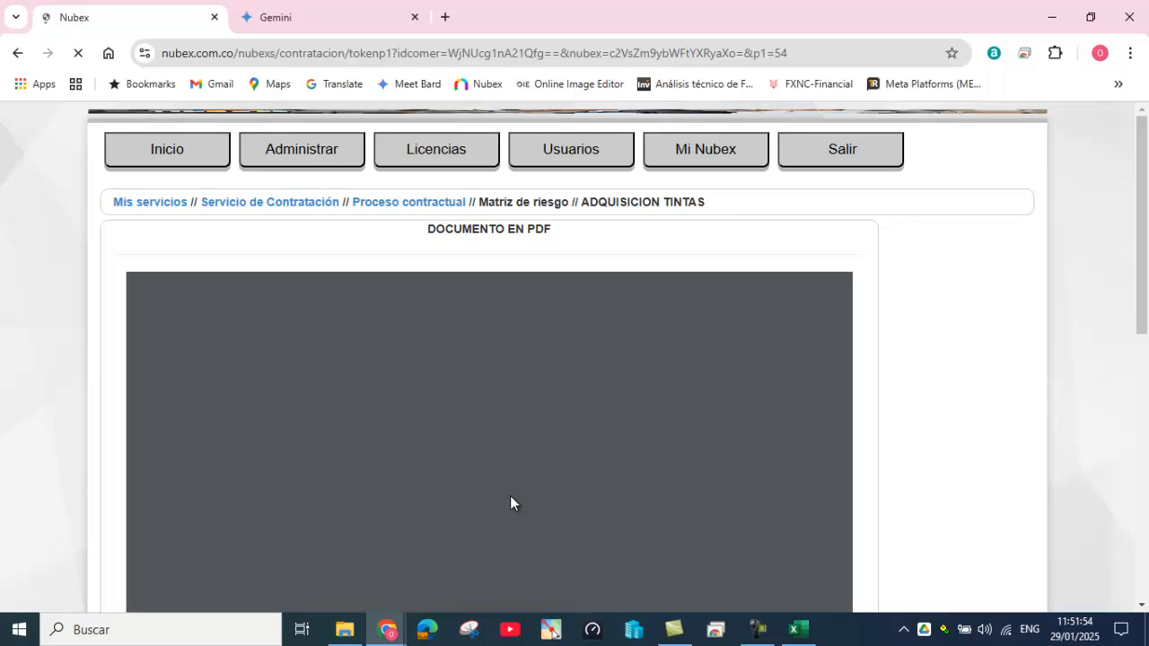
pyautogui.scroll(-15, 625, 448)
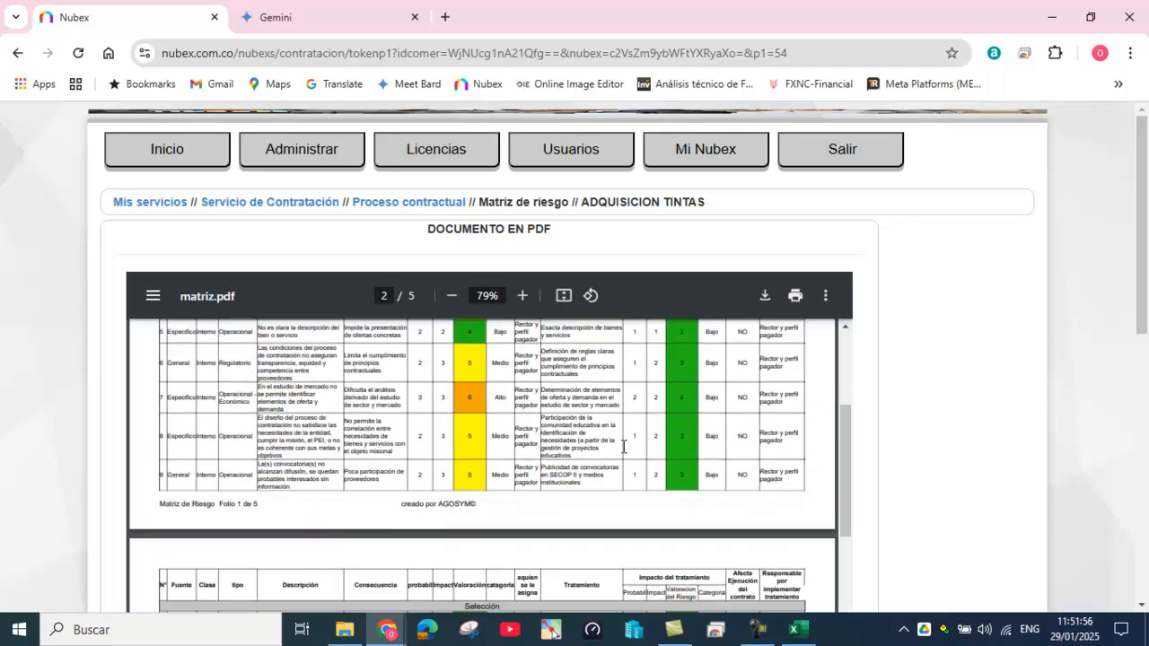
pyautogui.scroll(-10, 626, 448)
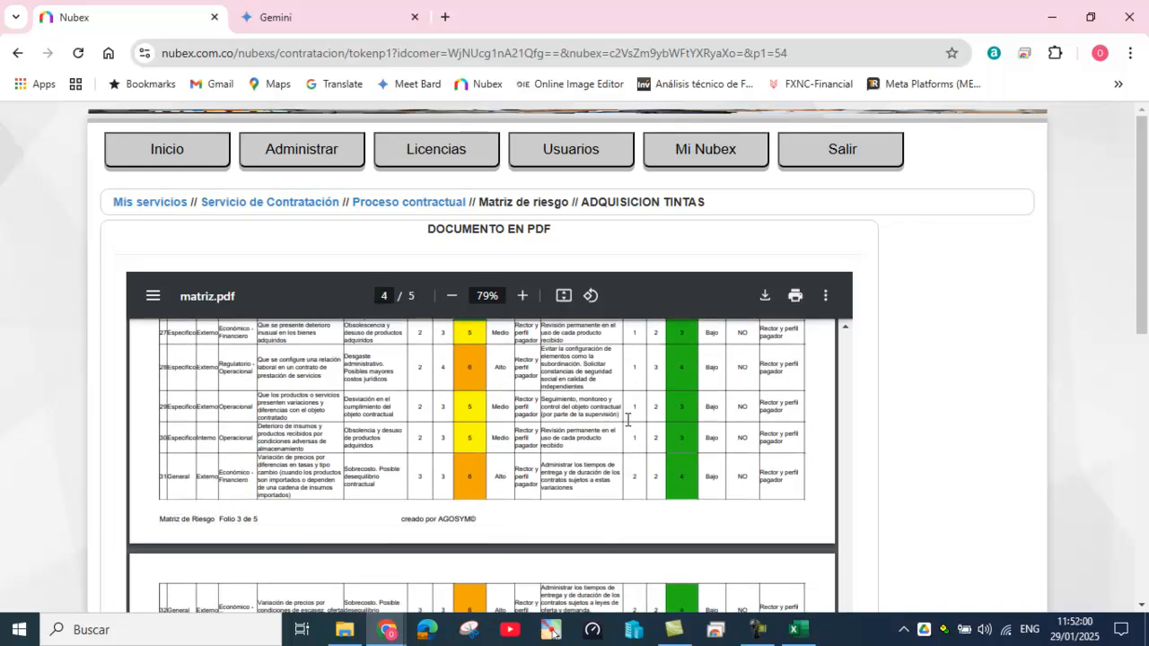
pyautogui.click(429, 208)
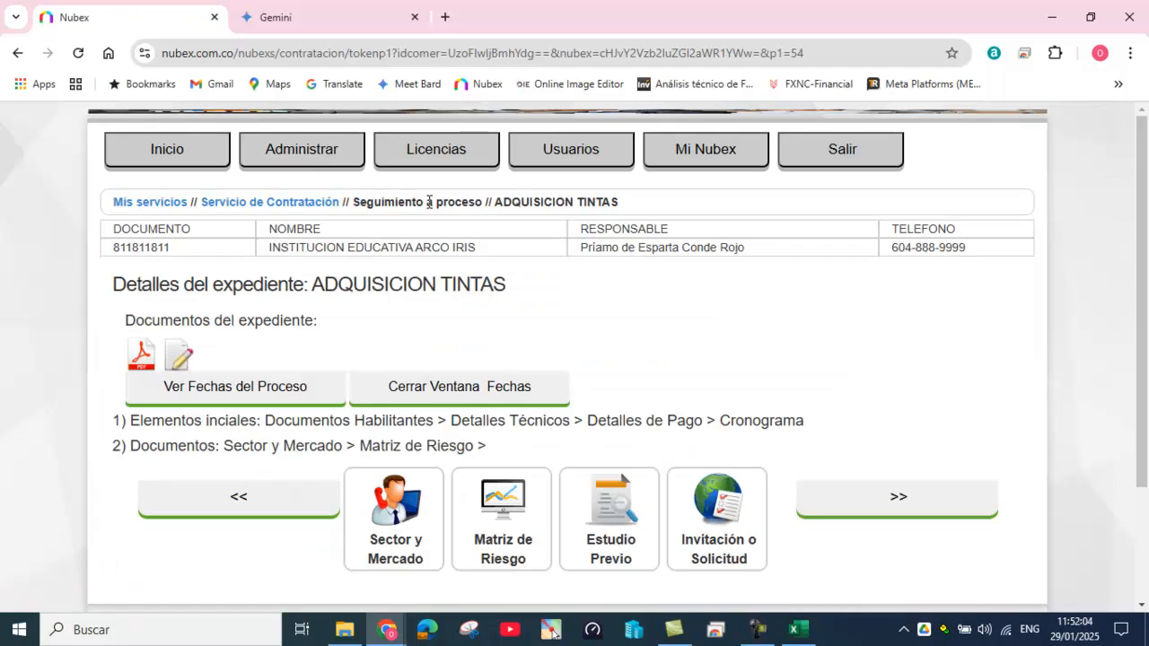
pyautogui.click(618, 507)
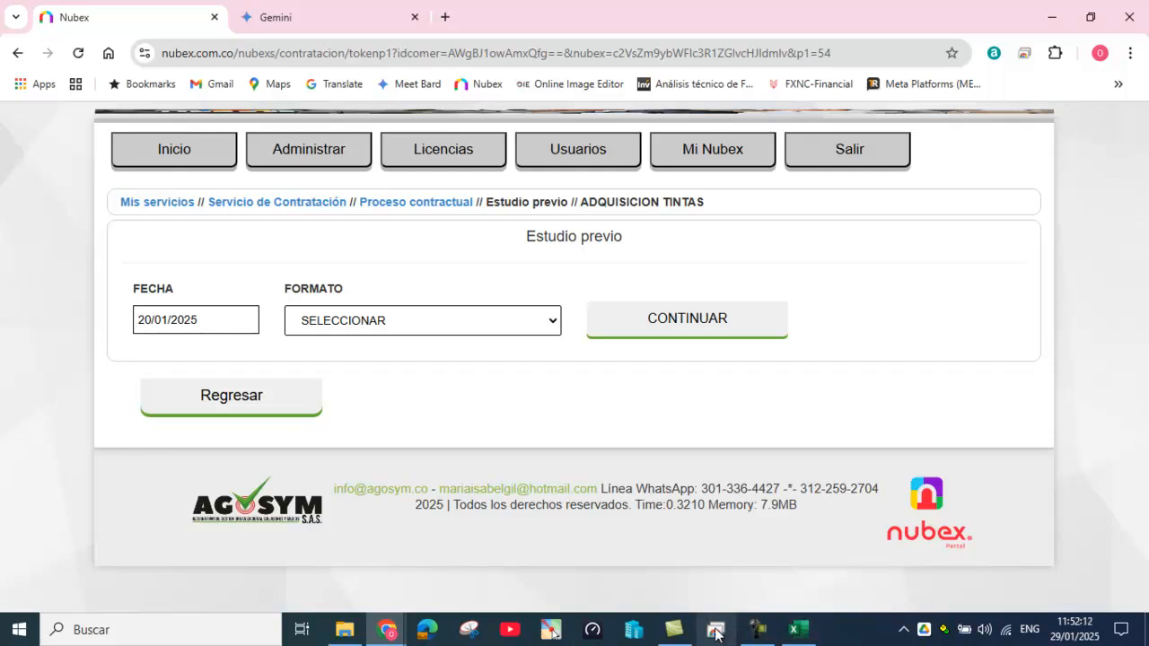
# Step: Choose the ESTUDIO PREVIO SIN GARANTÍA format and continue
pyautogui.click(541, 329)
pyautogui.click(490, 369)
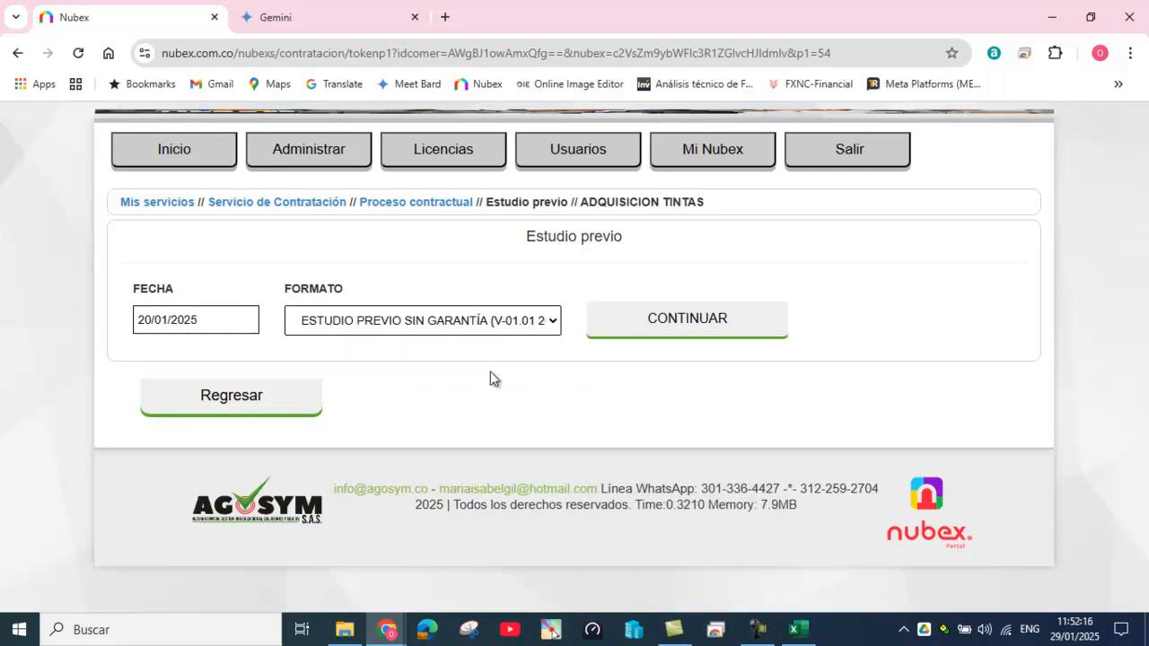
pyautogui.click(549, 324)
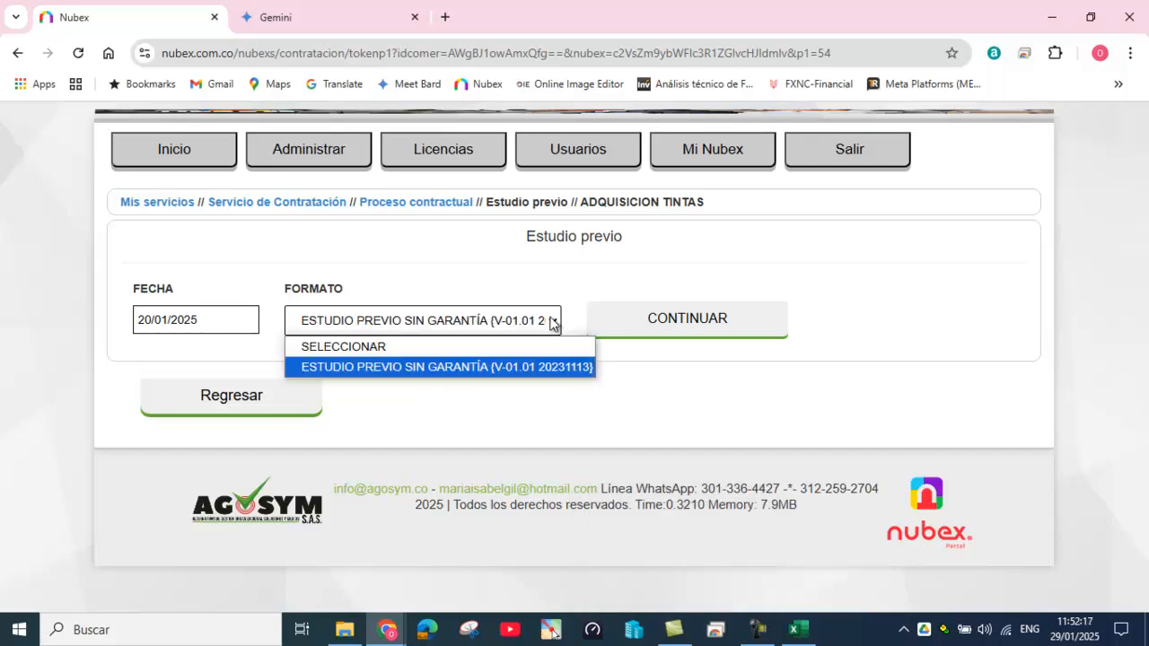
pyautogui.click(517, 366)
pyautogui.click(674, 332)
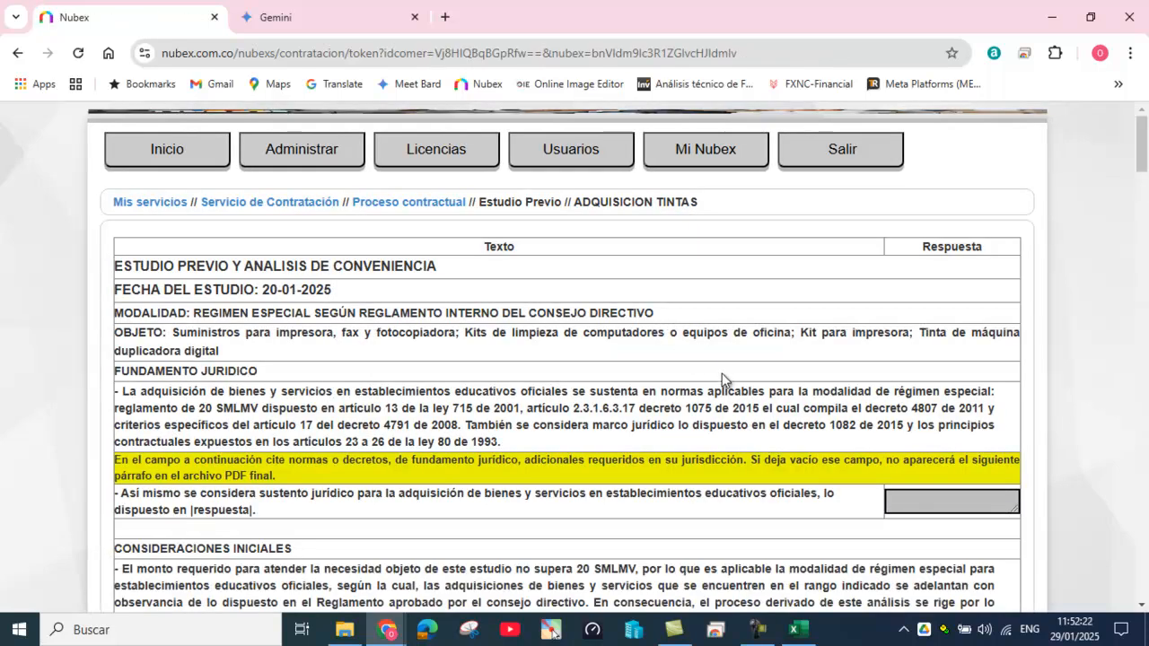
# Step: Review the Fundamento jurídico section, including decree 1075, down to the FSE options
pyautogui.scroll(-1, 654, 384)
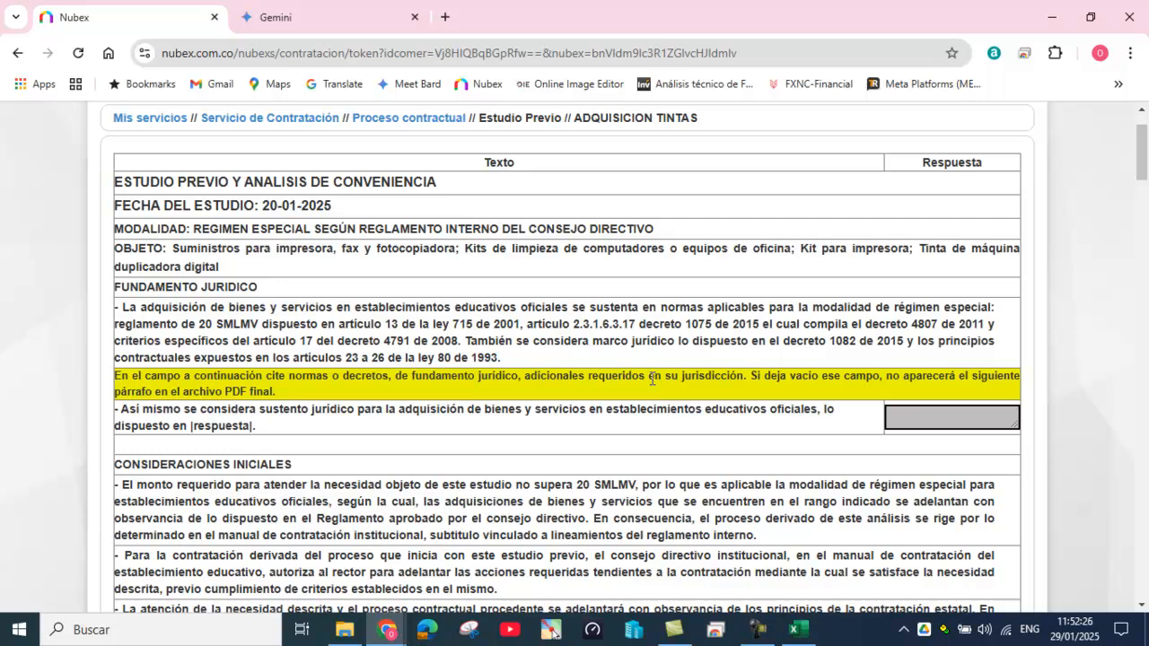
pyautogui.scroll(-1, 652, 379)
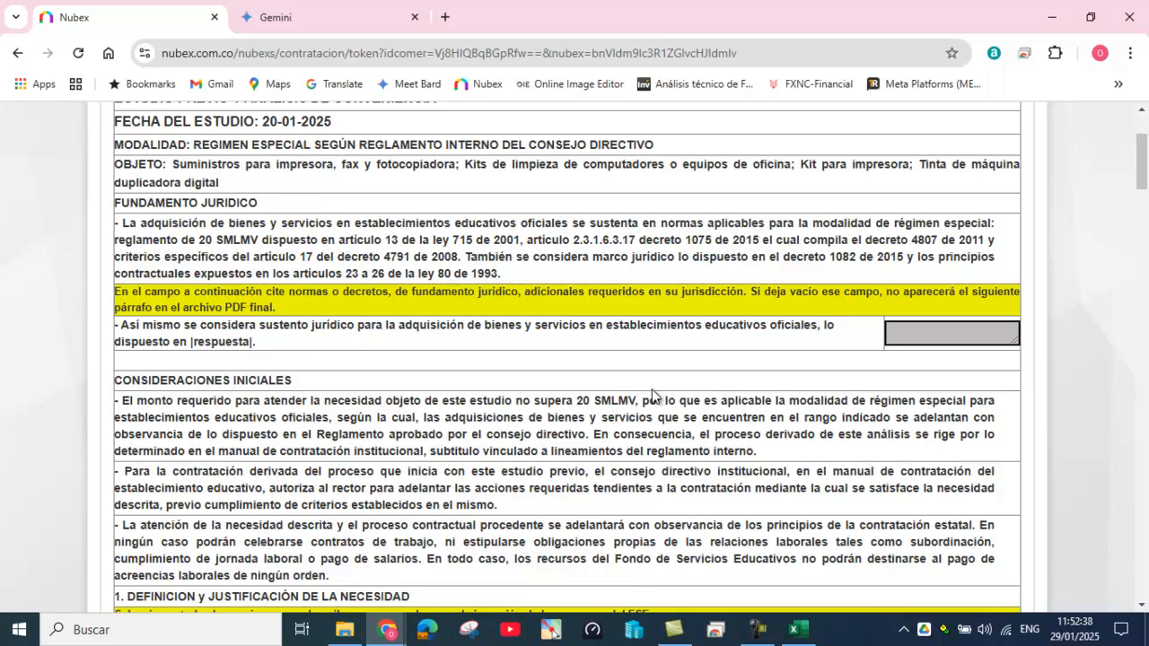
pyautogui.moveTo(116, 291); pyautogui.dragTo(336, 307)
pyautogui.click(907, 333)
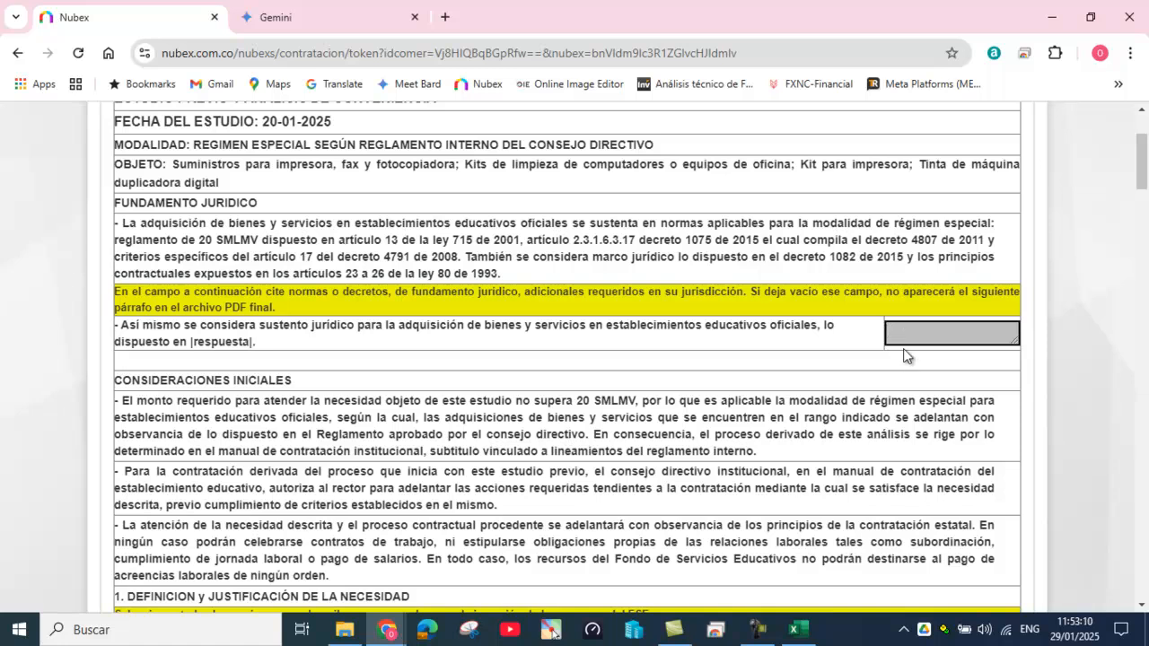
pyautogui.scroll(-4, 904, 365)
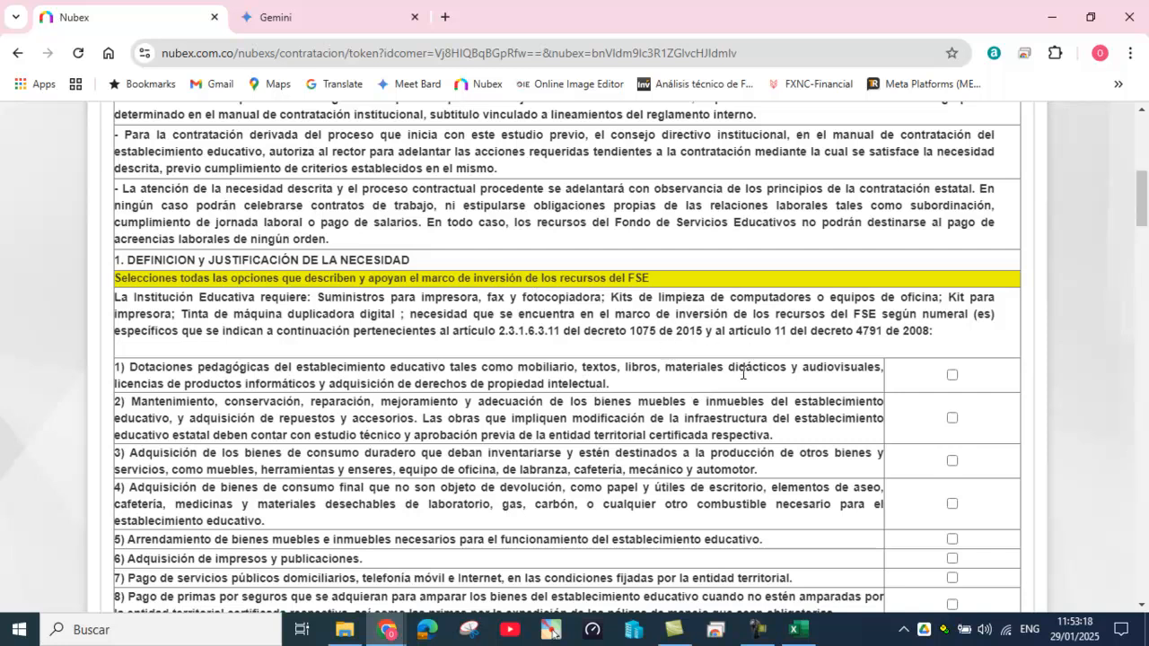
pyautogui.moveTo(628, 331); pyautogui.dragTo(673, 331)
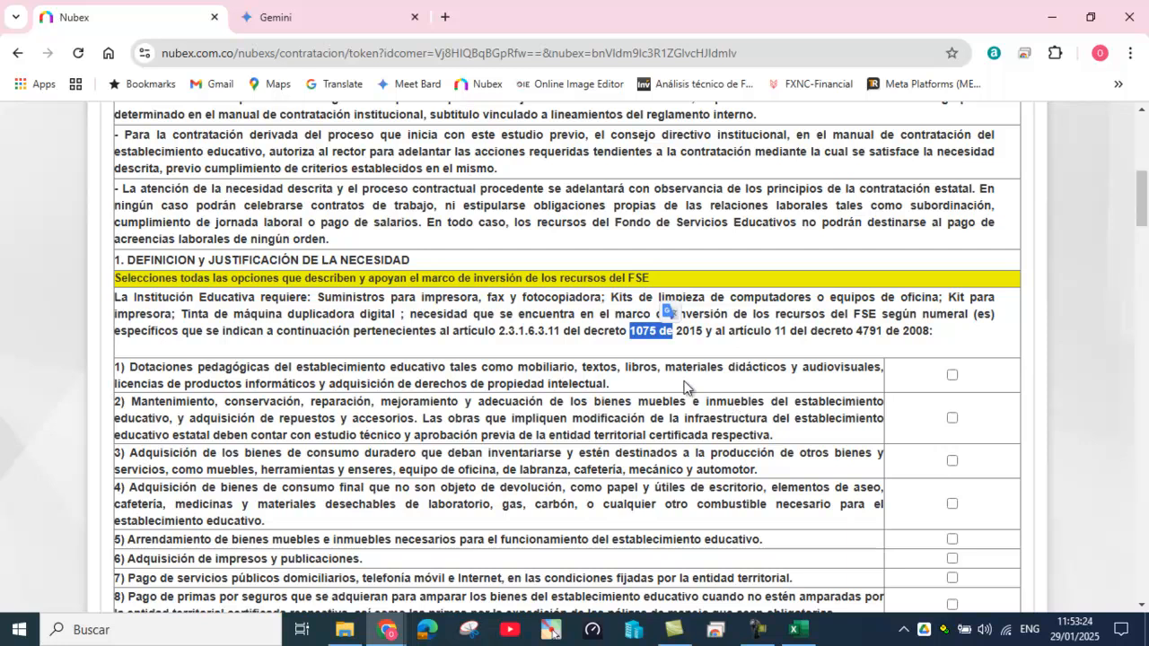
pyautogui.scroll(-1, 618, 408)
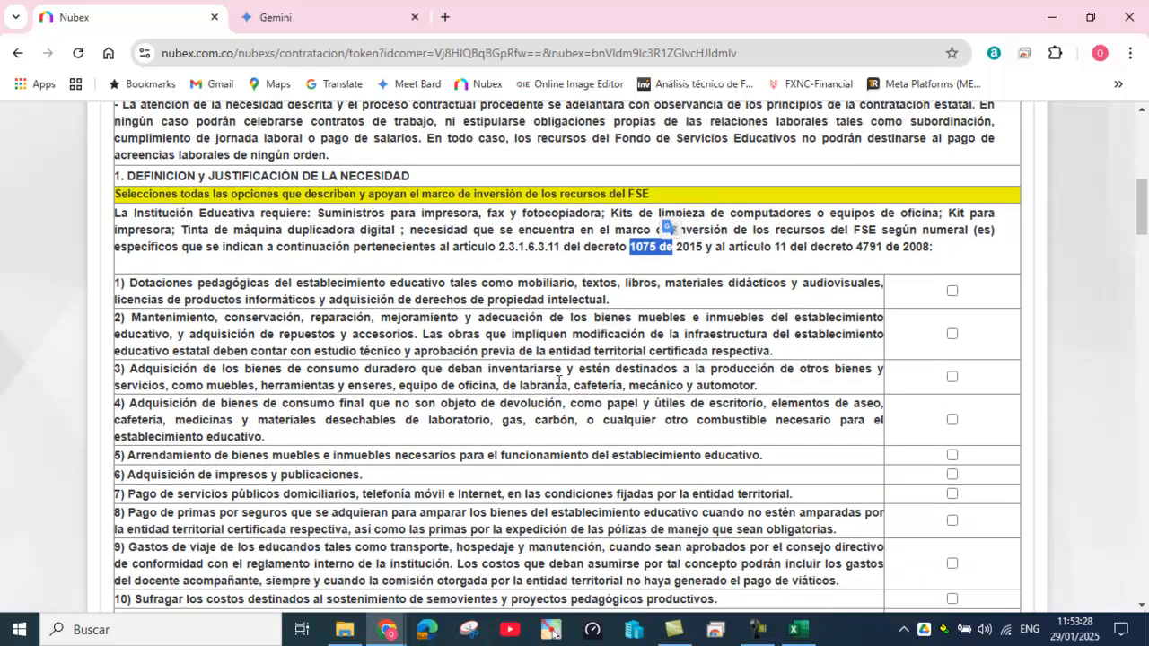
# Step: Tick FSE investment option 4, consumable goods, and scroll to Justificación ampliada
pyautogui.click(953, 420)
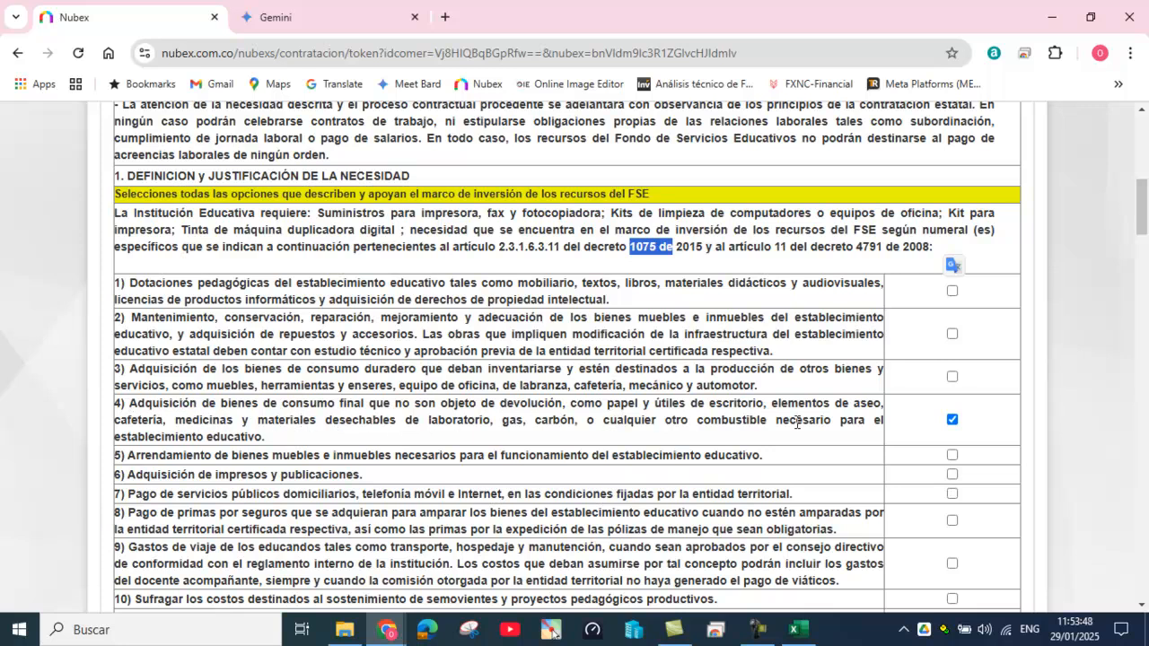
pyautogui.scroll(-1, 790, 421)
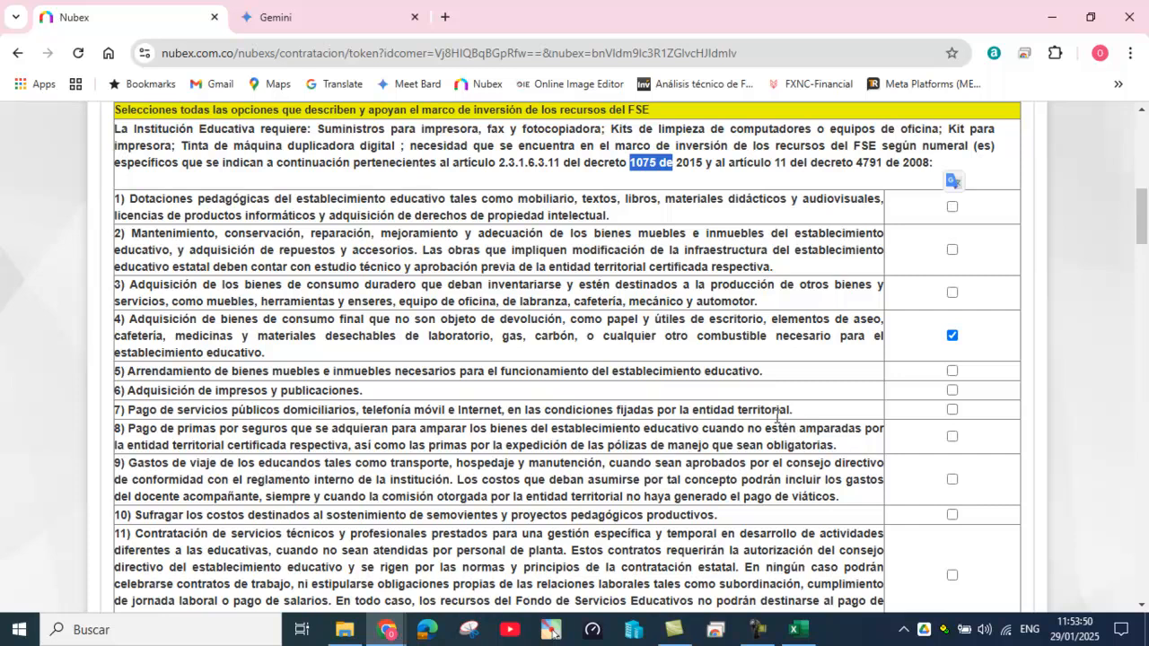
pyautogui.scroll(-6, 777, 418)
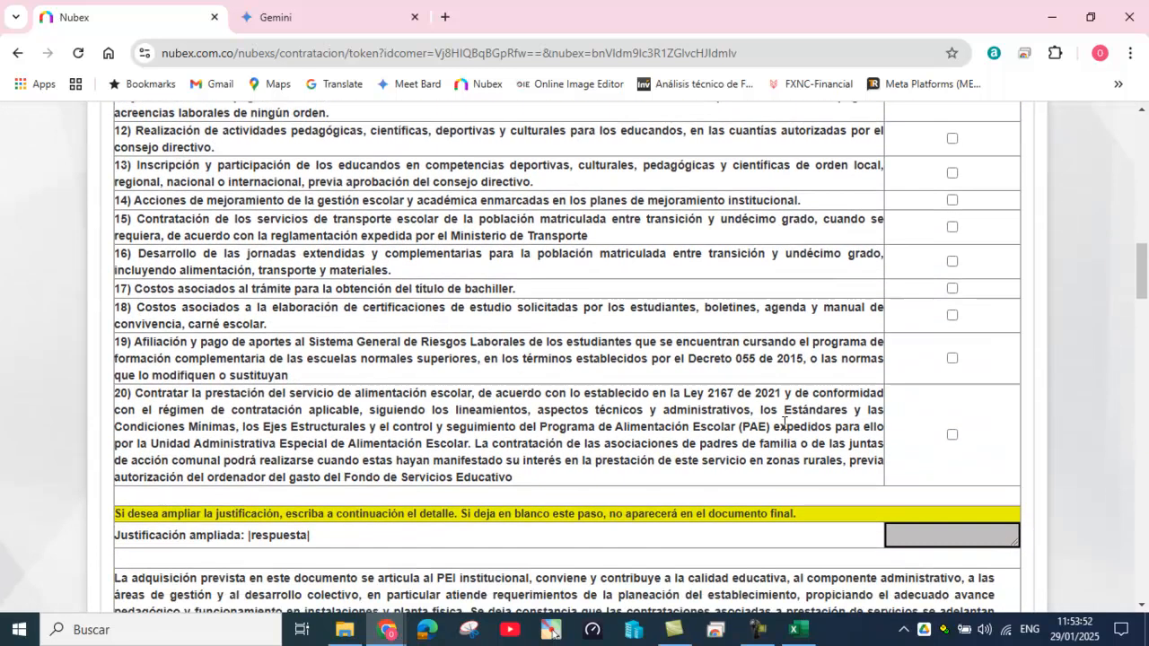
pyautogui.scroll(-1, 783, 422)
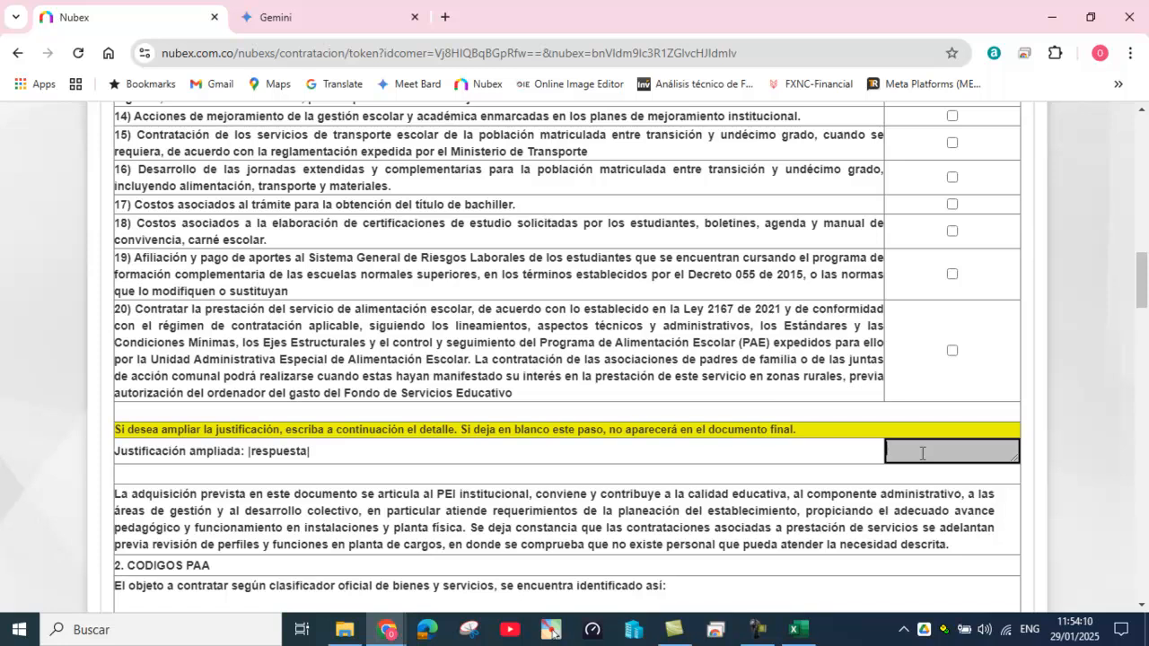
# Step: Type 'las tintas y suministros son necesarios en un EE porque permiten la impresion de'
pyautogui.write('las tin')
pyautogui.write('tas ')
pyautogui.write('y suminist')
pyautogui.write('ros on ne')
pyautogui.press('BackSpace')
pyautogui.press('BackSpace')
pyautogui.press('BackSpace')
pyautogui.press('BackSpace')
pyautogui.press('BackSpace')
pyautogui.write('son necwews')
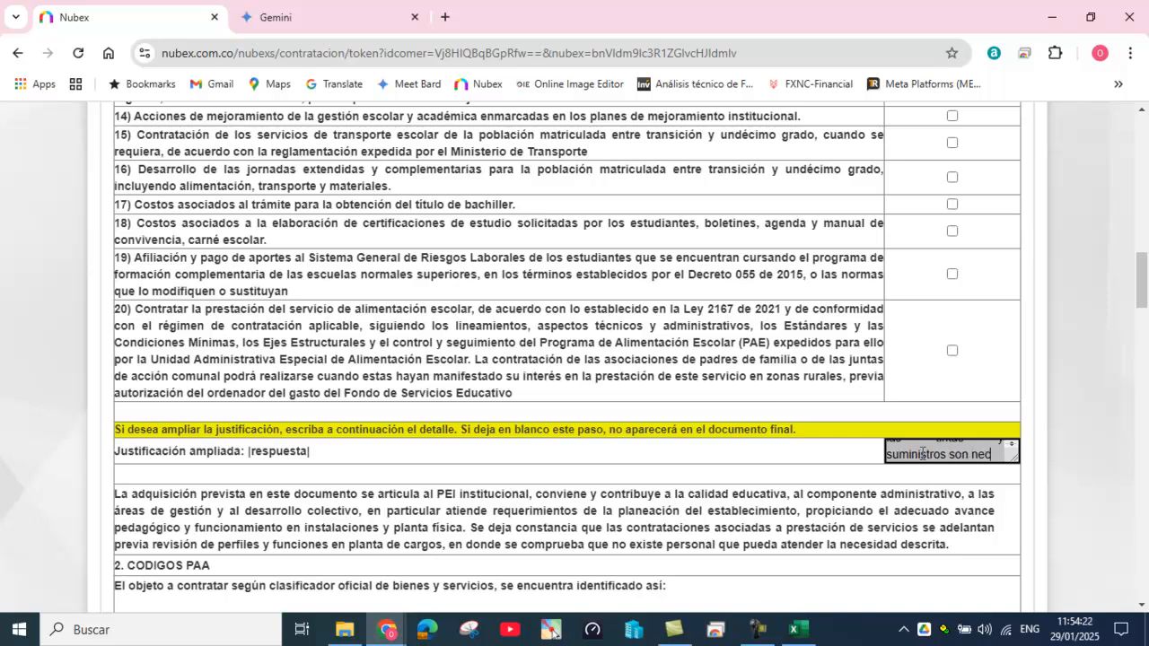
pyautogui.press('BackSpace')
pyautogui.press('BackSpace')
pyautogui.press('BackSpace')
pyautogui.press('BackSpace')
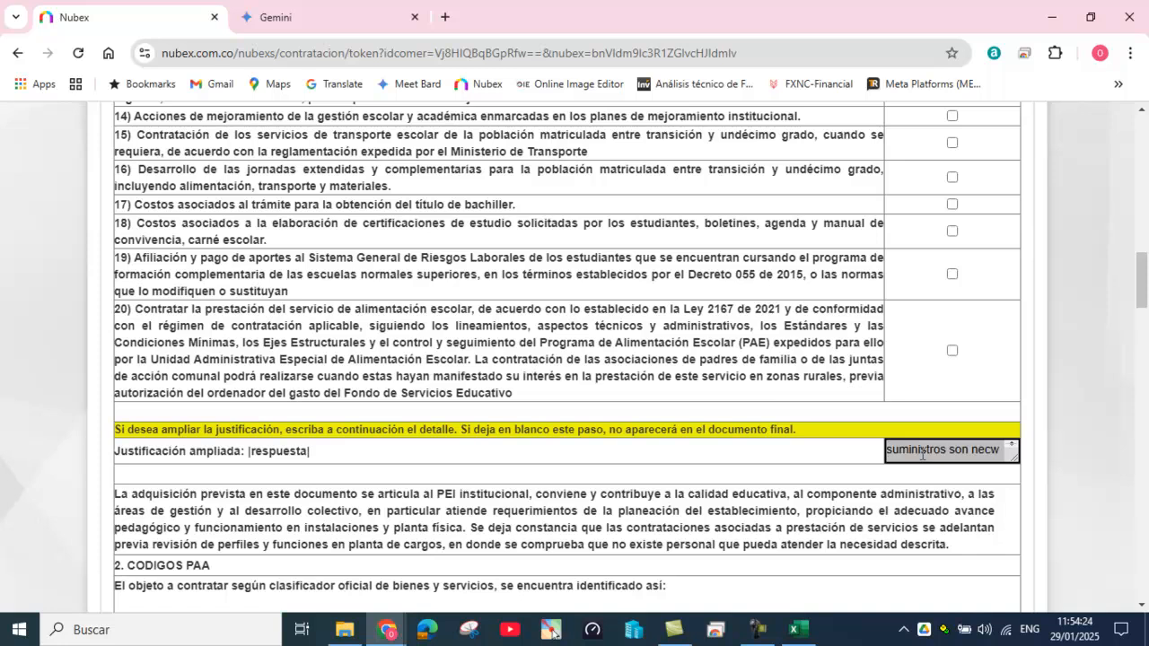
pyautogui.write('esarios e')
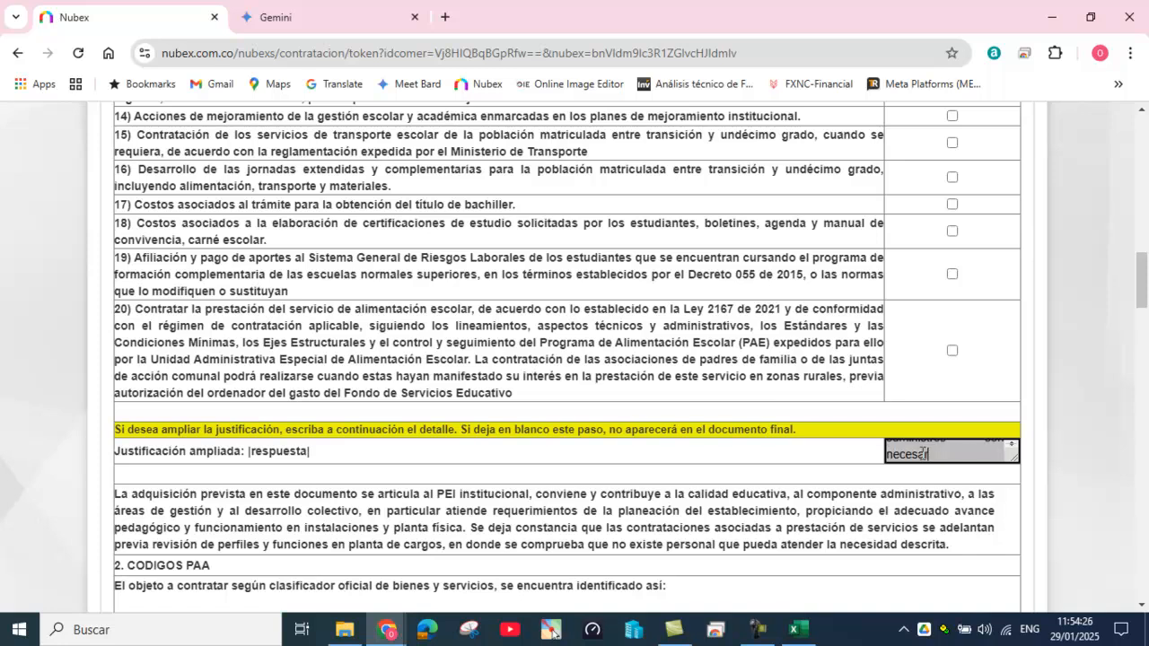
pyautogui.write('n un ')
pyautogui.write('EE')
pyautogui.write(' porque per')
pyautogui.write('miten la imp')
pyautogui.write('er')
pyautogui.press('BackSpace')
pyautogui.write('resion de ,ma')
pyautogui.press('BackSpace')
pyautogui.press('BackSpace')
# Step: Finish with 'material educativo y guias de estudio.' and enlarge the justification box
pyautogui.write('material educativo y guias de estudio')
pyautogui.press('BackSpace')
pyautogui.press('BackSpace')
pyautogui.press('BackSpace')
pyautogui.write('dio.')
pyautogui.moveTo(1017, 459); pyautogui.dragTo(1020, 514)
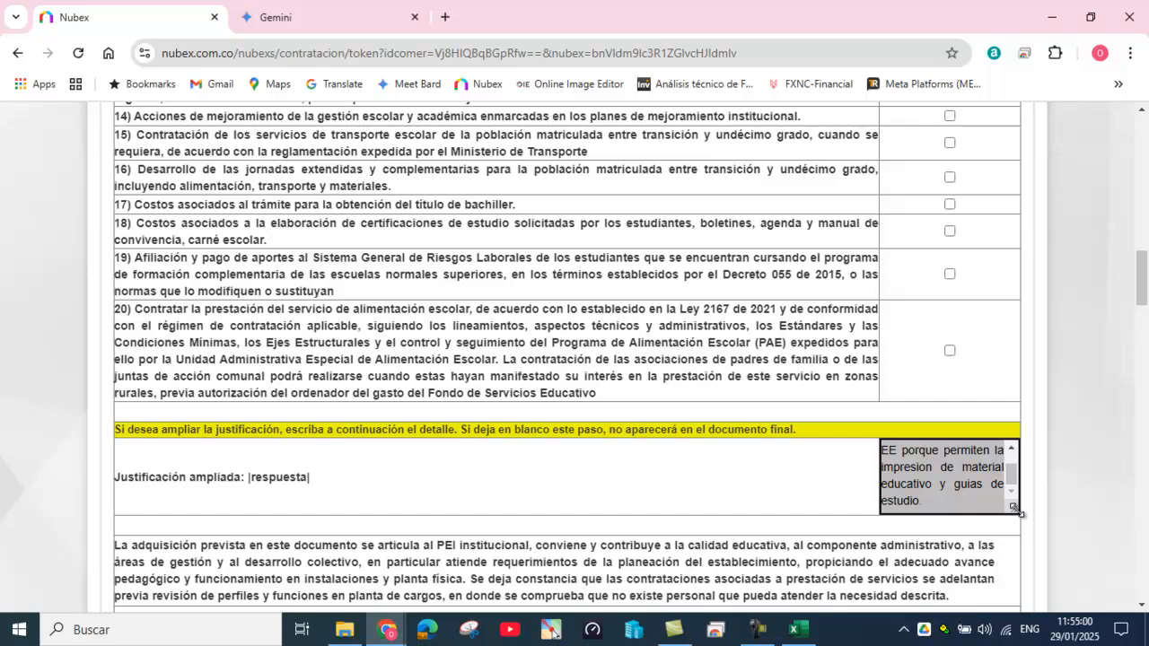
pyautogui.moveTo(1018, 511); pyautogui.dragTo(1026, 545)
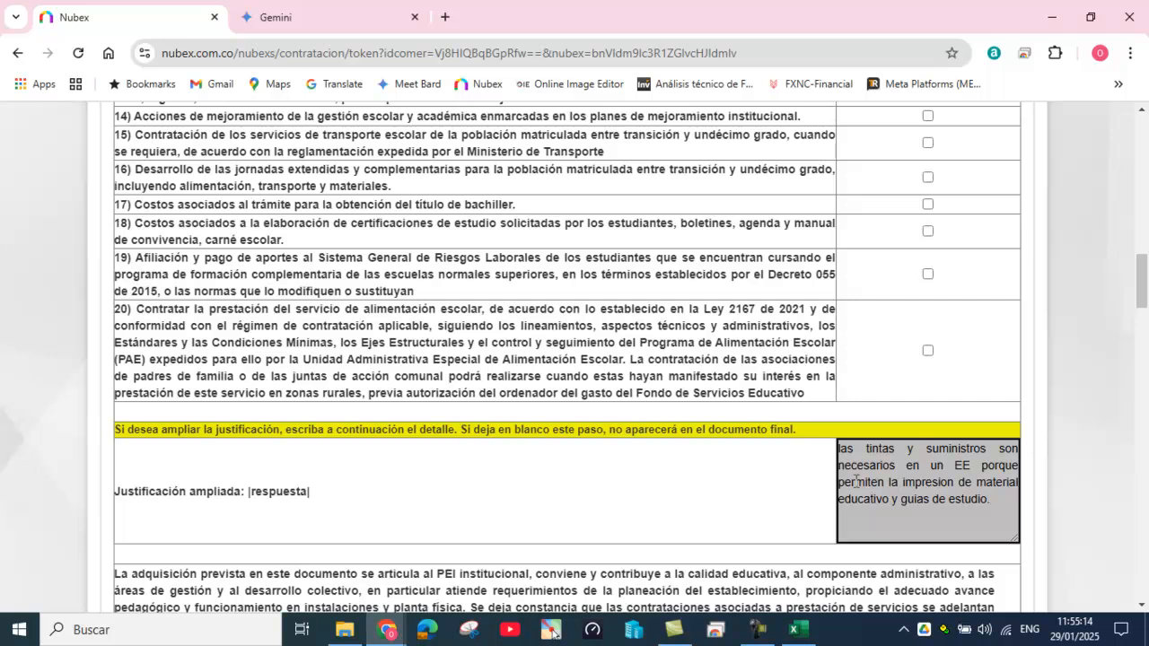
# Step: Copy the 2.000.000 budget amount into the SGP field and review the four ink items
pyautogui.scroll(-1, 856, 485)
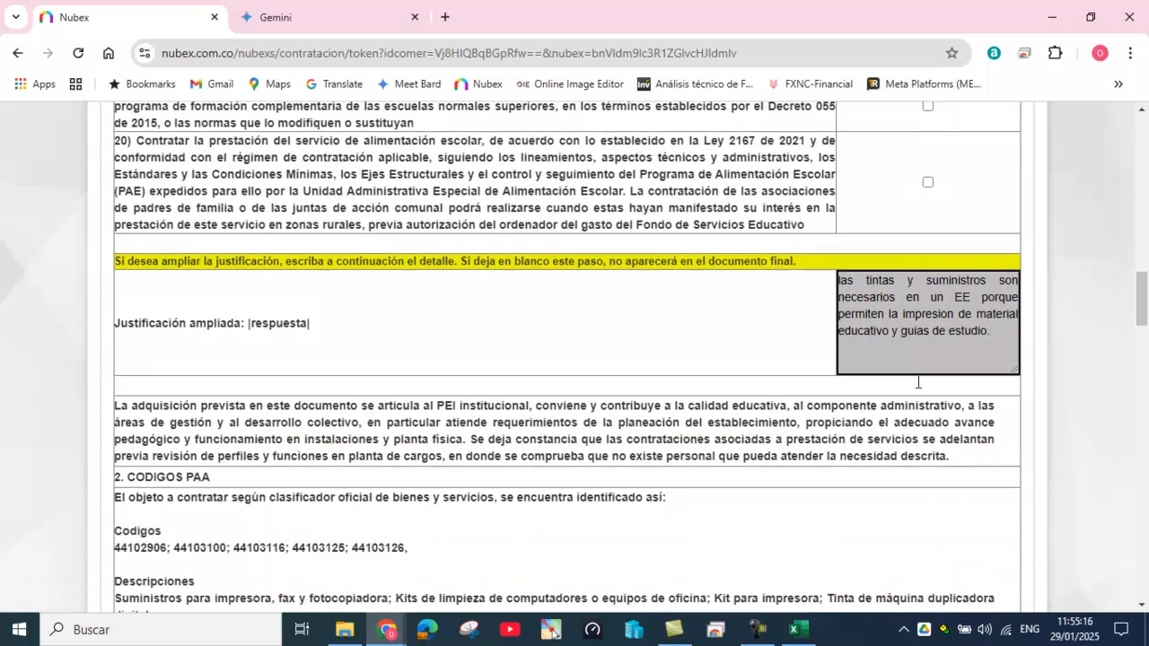
pyautogui.scroll(-2, 917, 384)
pyautogui.scroll(-5, 897, 261)
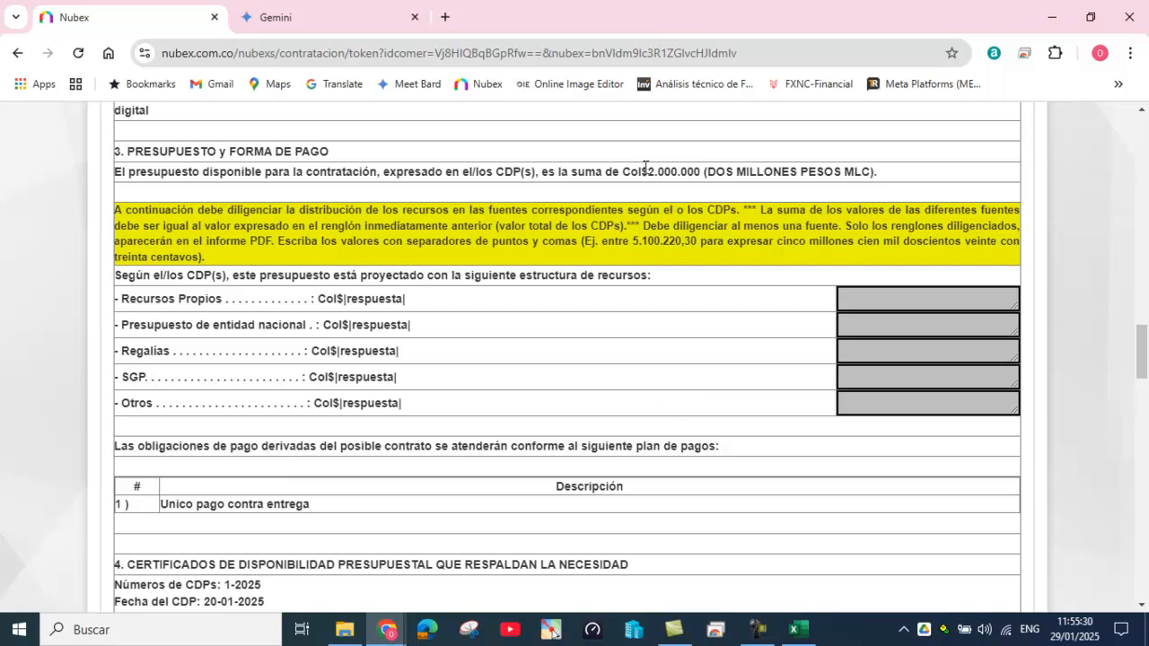
pyautogui.moveTo(646, 171); pyautogui.dragTo(701, 177)
pyautogui.hotkey('ctrl', 'c')
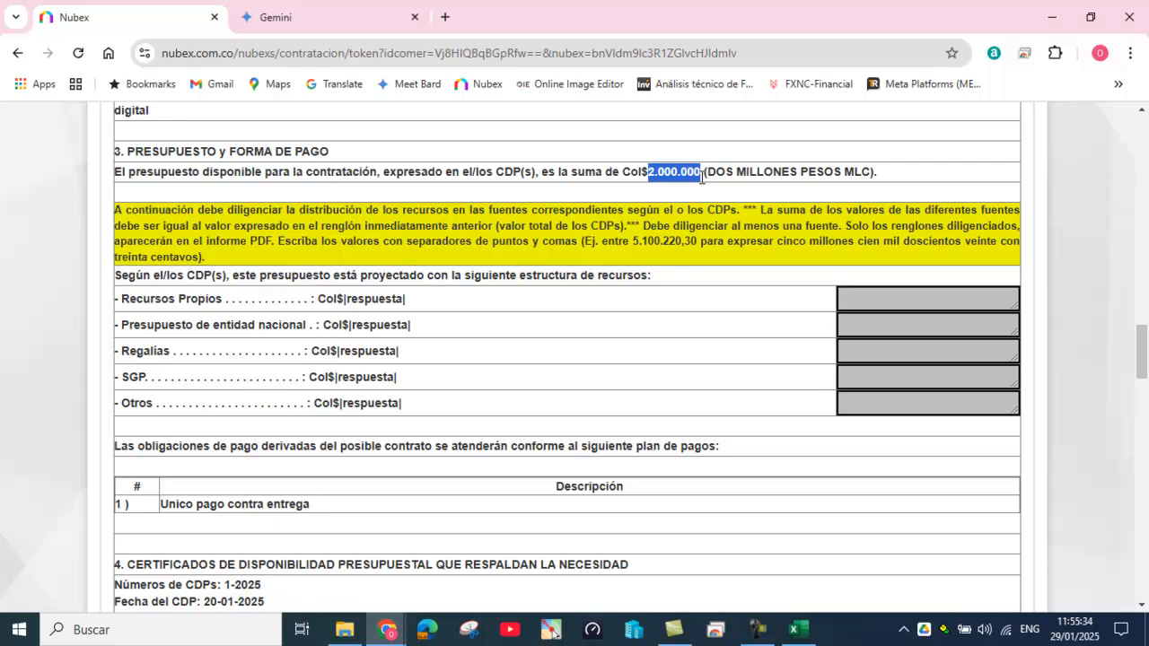
pyautogui.click(864, 376)
pyautogui.hotkey('ctrl', 'v')
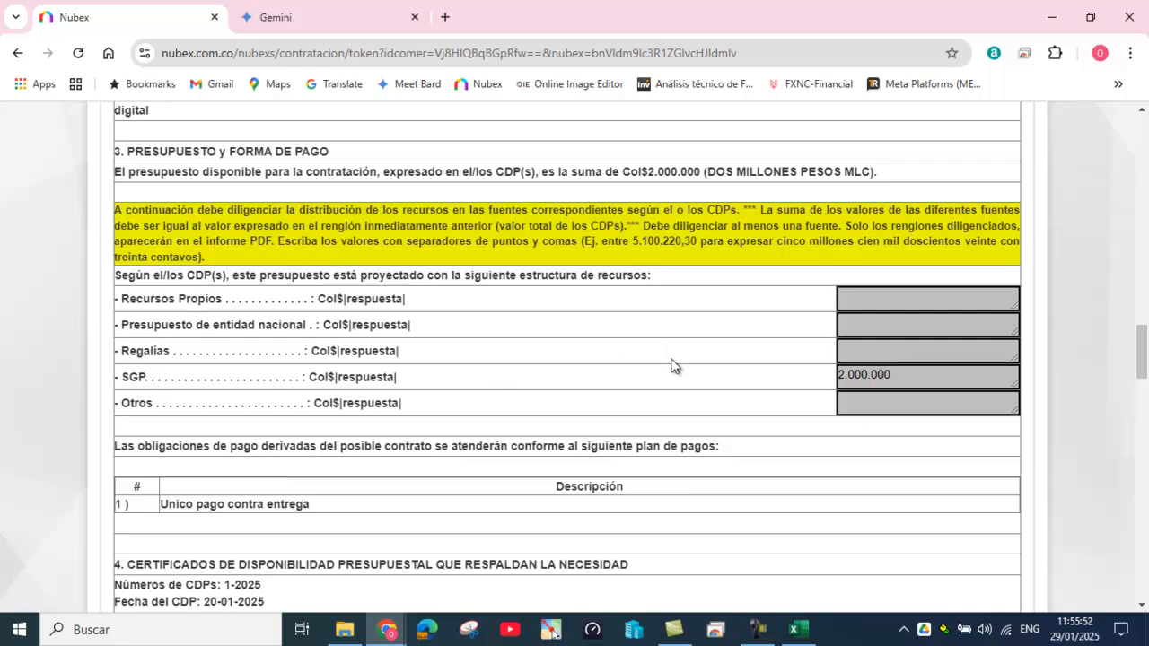
pyautogui.scroll(-2, 678, 370)
pyautogui.scroll(-4, 684, 374)
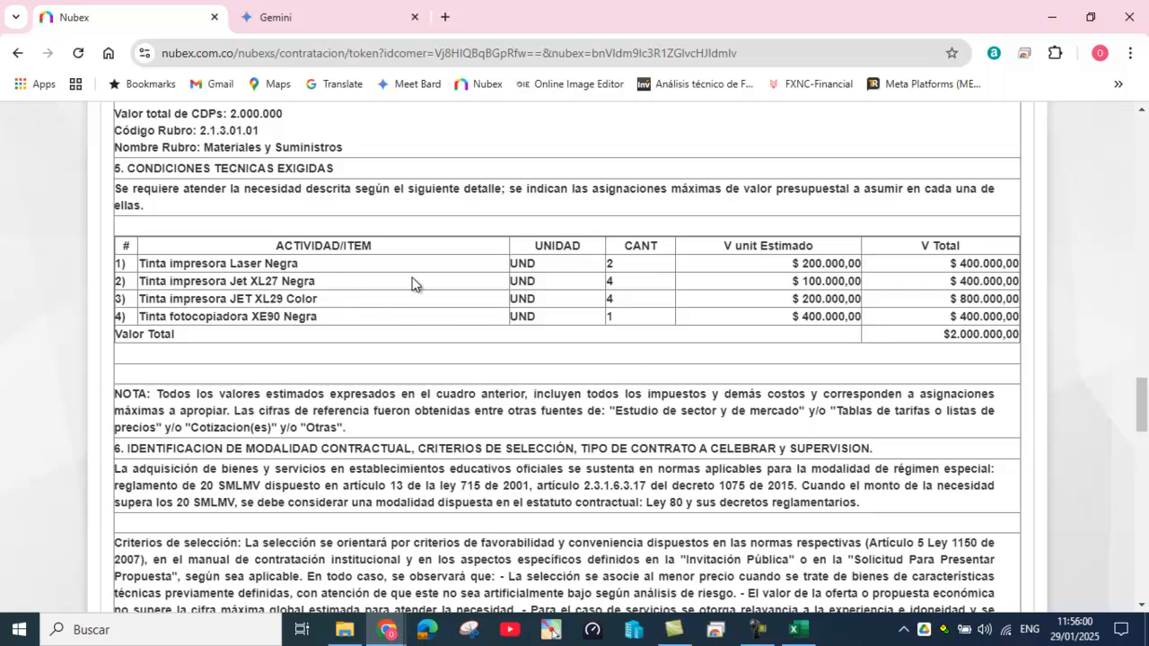
pyautogui.scroll(-3, 731, 325)
pyautogui.scroll(-5, 740, 346)
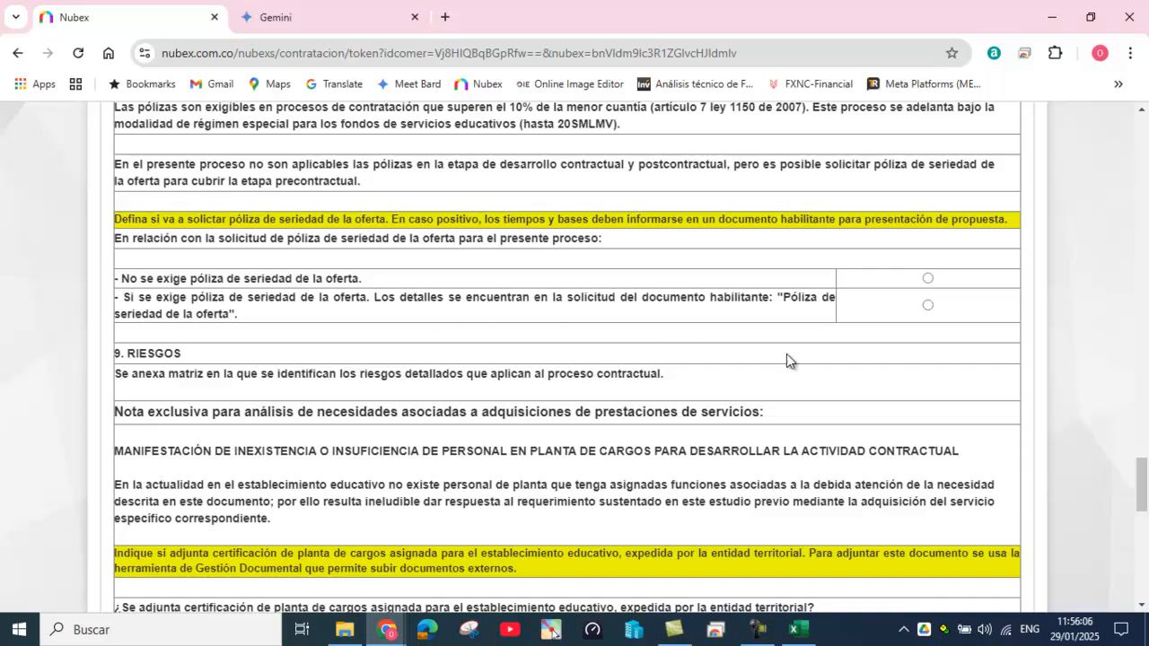
# Step: Select 'No se exige póliza', set the rectory secretary under 'elaborado por', and save
pyautogui.click(928, 279)
pyautogui.scroll(-4, 839, 417)
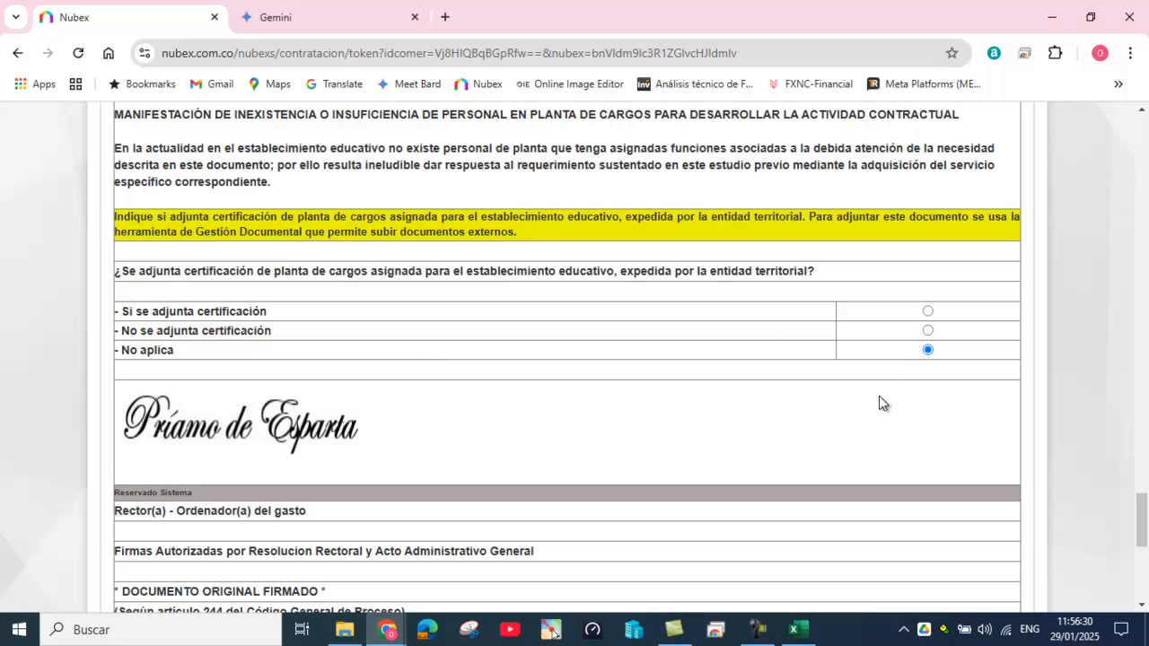
pyautogui.scroll(-5, 880, 403)
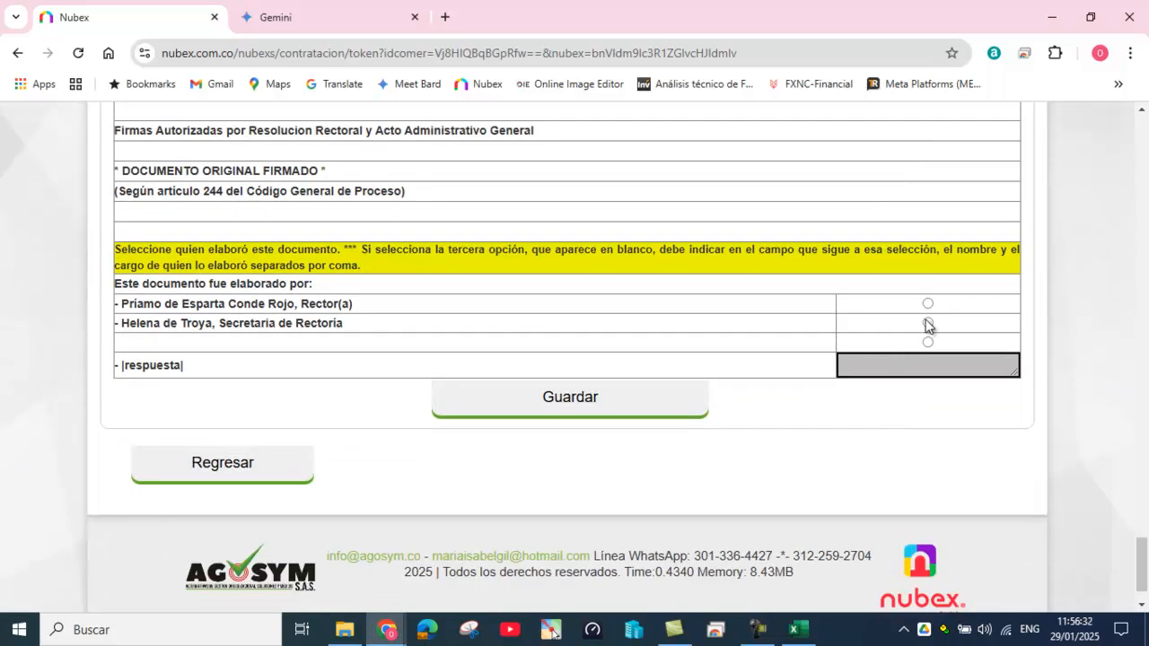
pyautogui.click(928, 323)
pyautogui.click(568, 398)
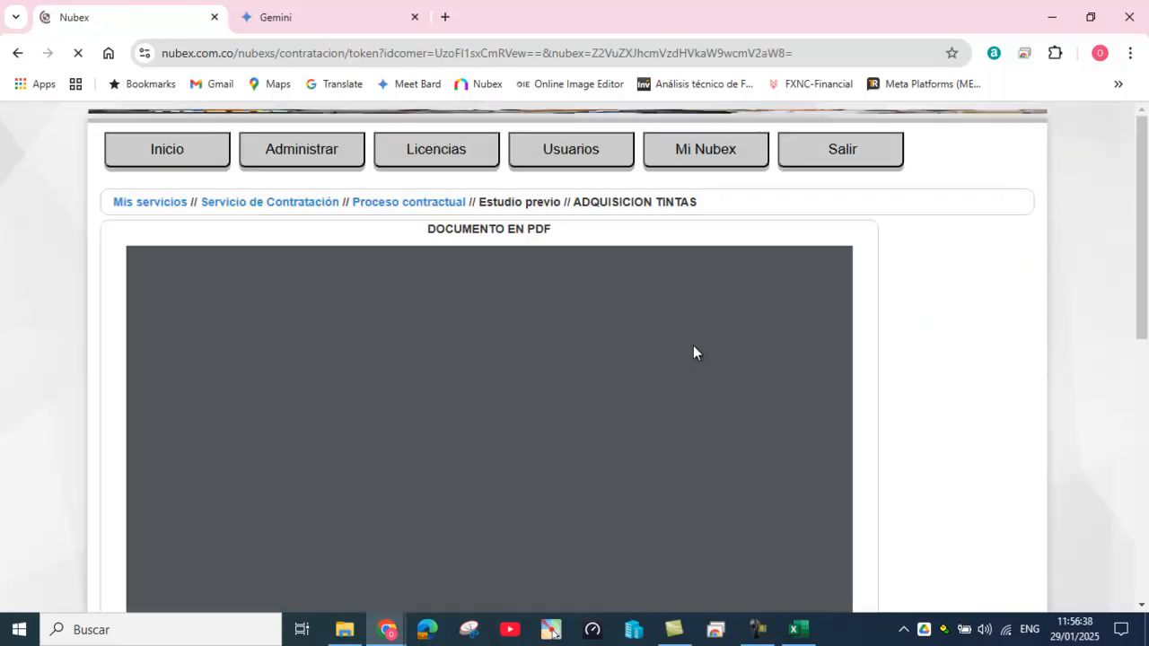
# Step: Highlight the estudioprevio.pdf study title, then go back to the ADQUISICION TINTAS Proceso contractual page
pyautogui.scroll(-4, 691, 373)
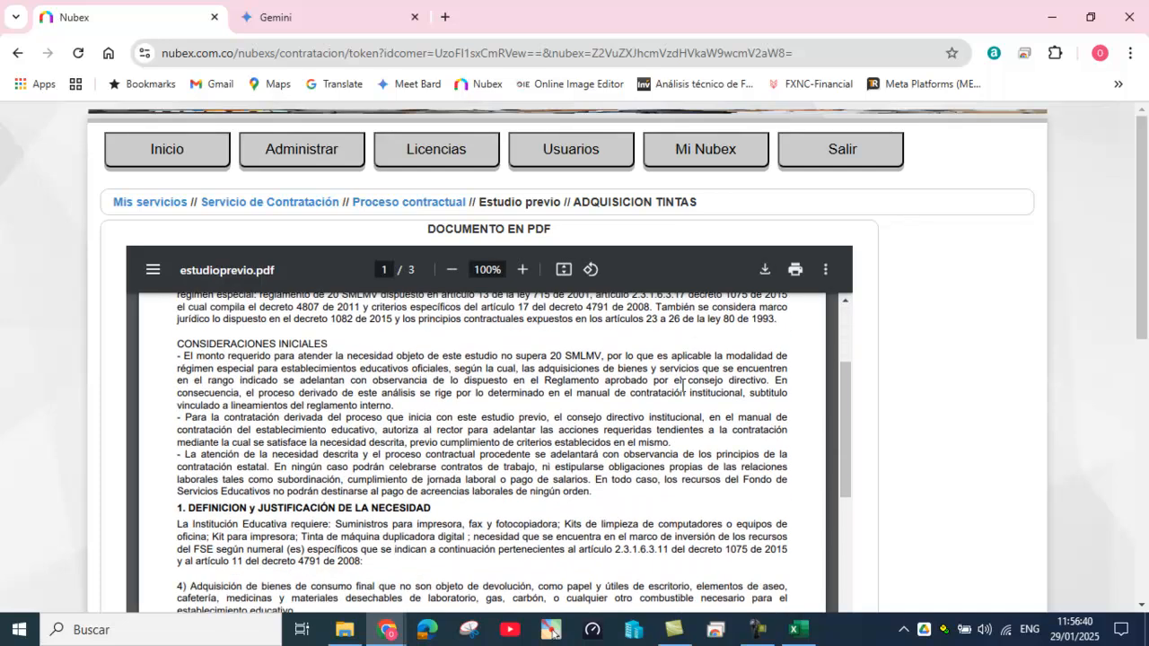
pyautogui.scroll(4, 682, 384)
pyautogui.moveTo(357, 435); pyautogui.dragTo(608, 447)
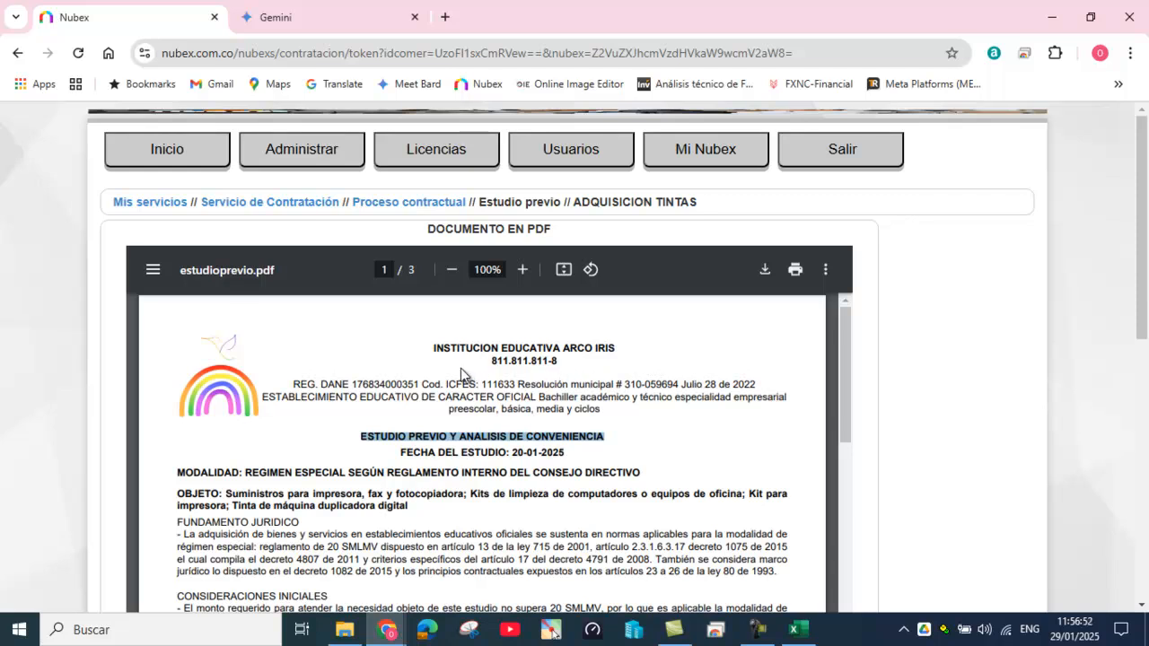
pyautogui.click(437, 203)
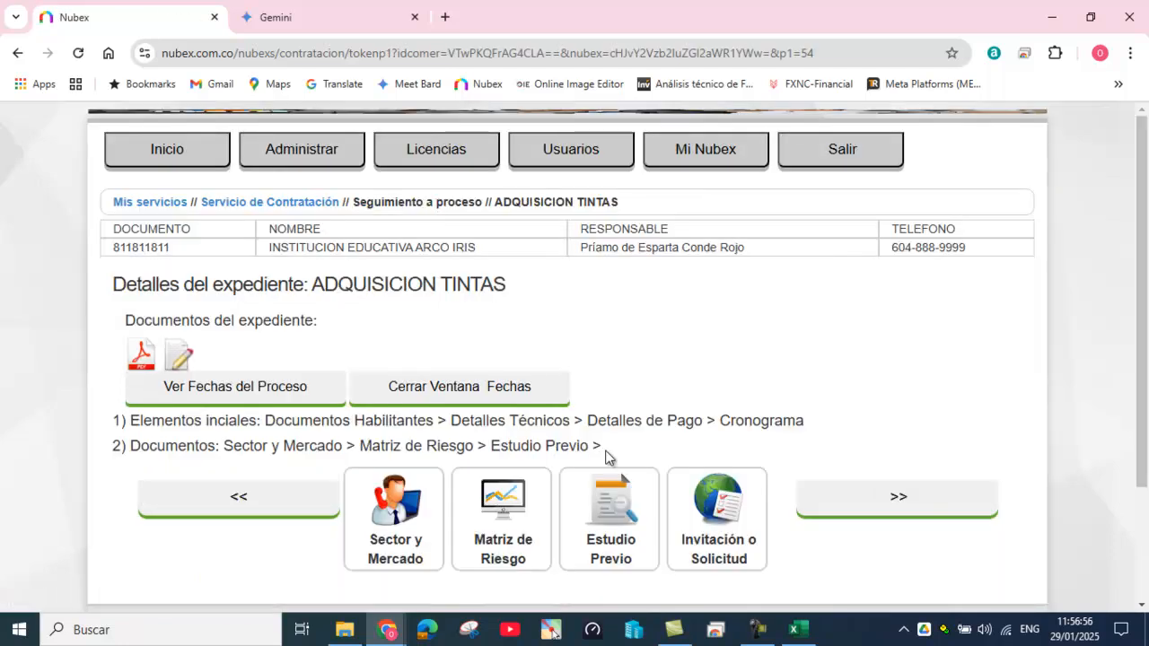
# Step: Open Invitación o Solicitud dated 21/01/2025 with the INVITACIÓN PÚBLICA SIN GARANTÍA format
pyautogui.click(715, 517)
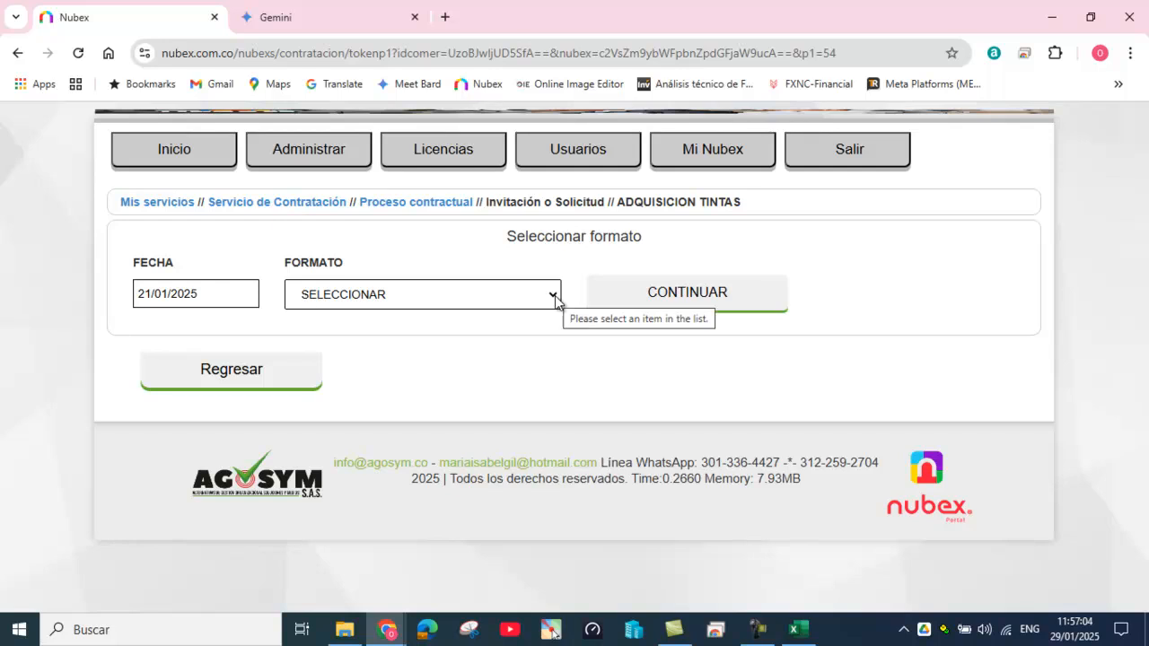
pyautogui.click(139, 294)
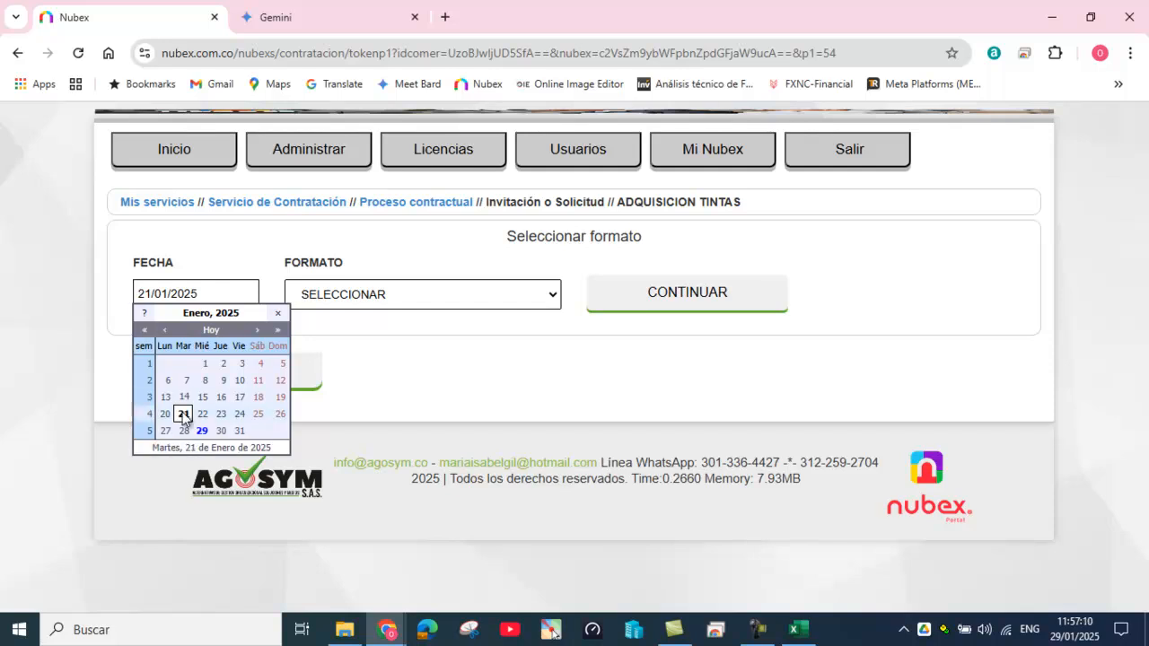
pyautogui.click(202, 415)
pyautogui.click(183, 414)
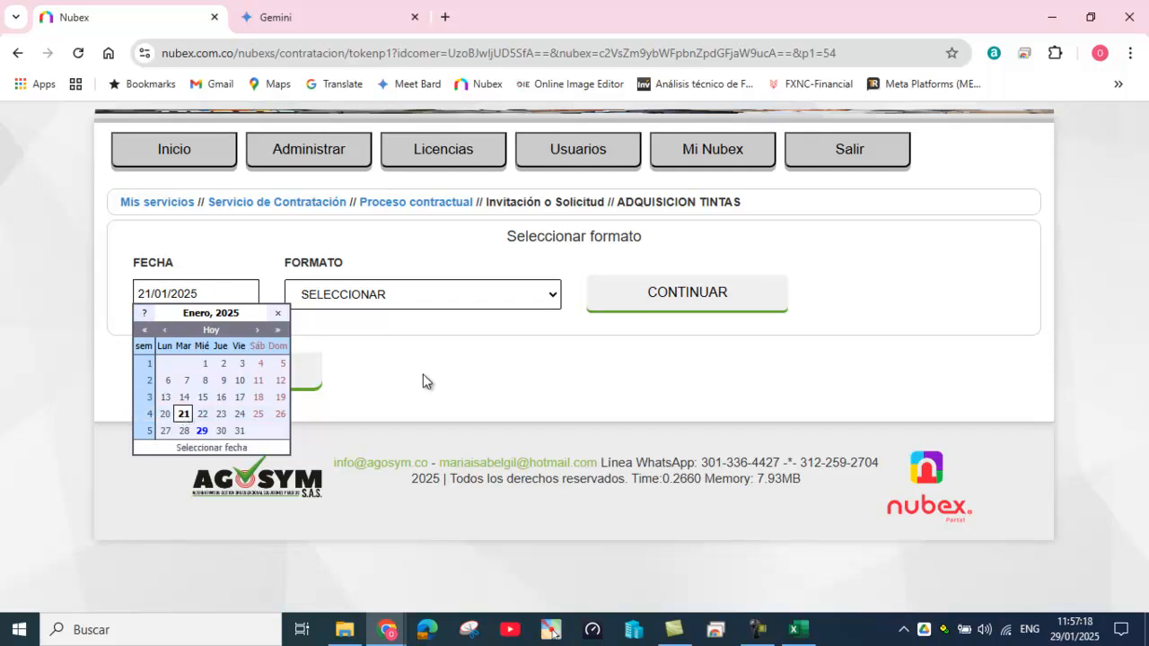
pyautogui.click(556, 359)
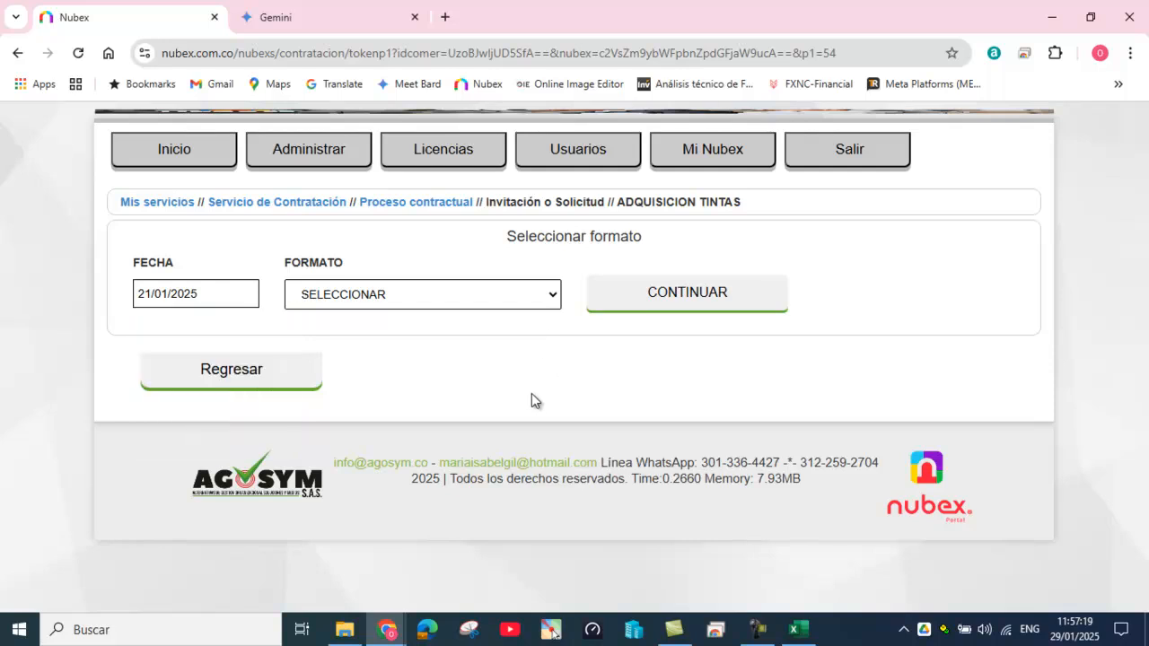
pyautogui.click(555, 307)
pyautogui.click(536, 338)
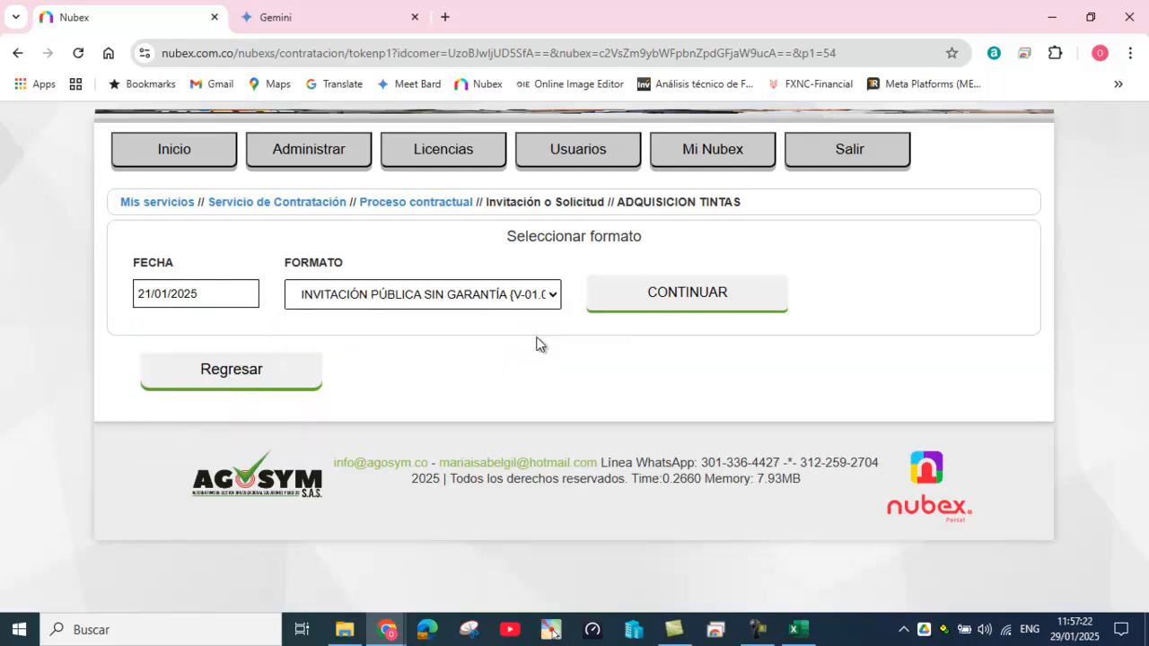
pyautogui.click(678, 298)
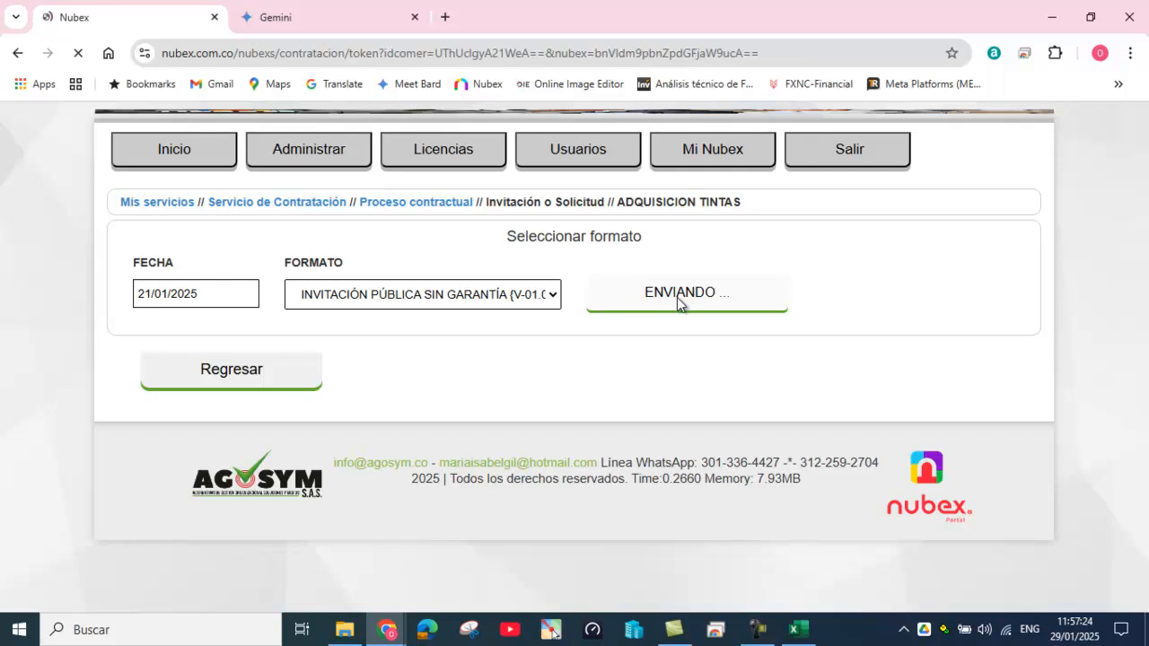
# Step: State in the invitation that no bid seriousness policy is required
pyautogui.scroll(-2, 714, 440)
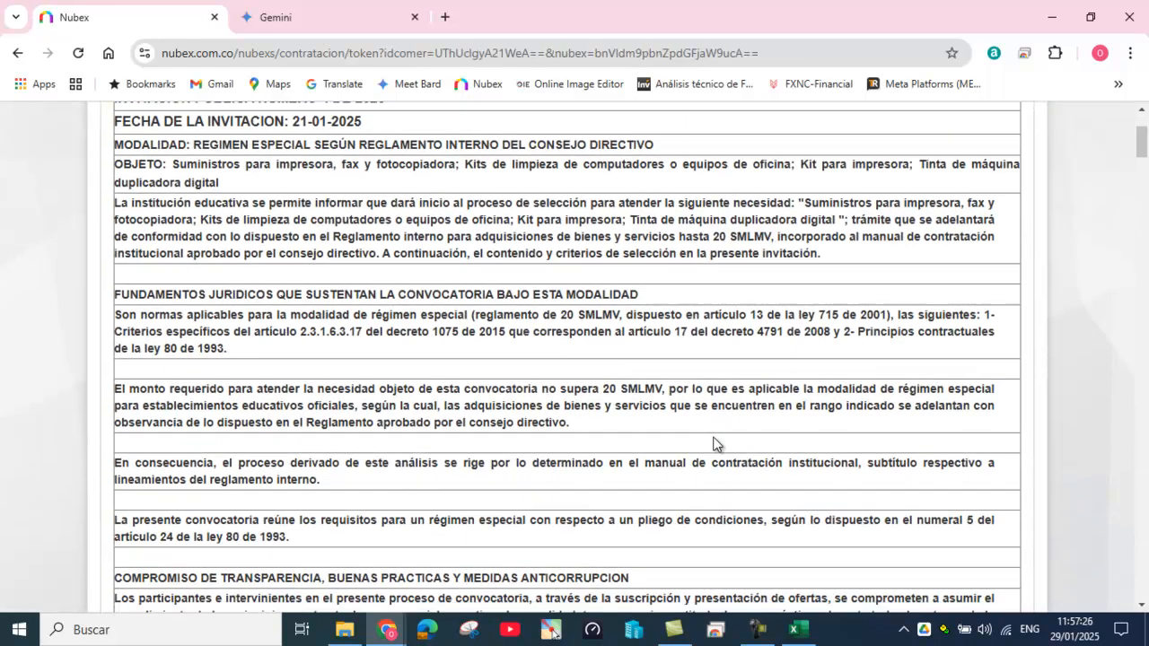
pyautogui.scroll(-12, 714, 443)
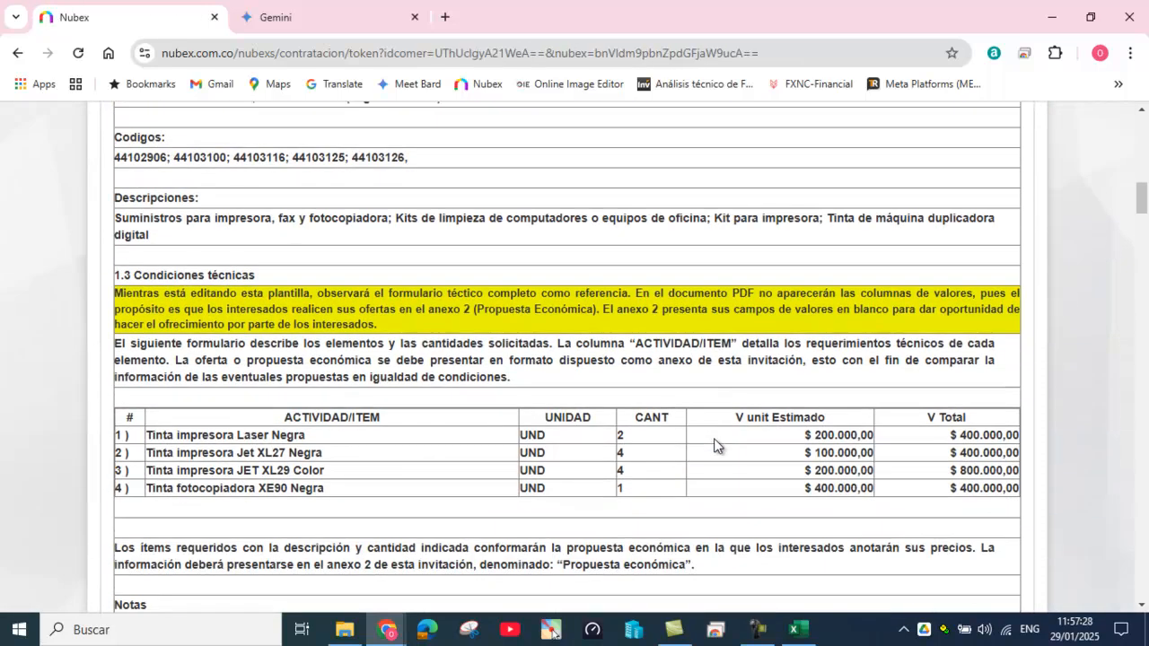
pyautogui.scroll(-4, 716, 445)
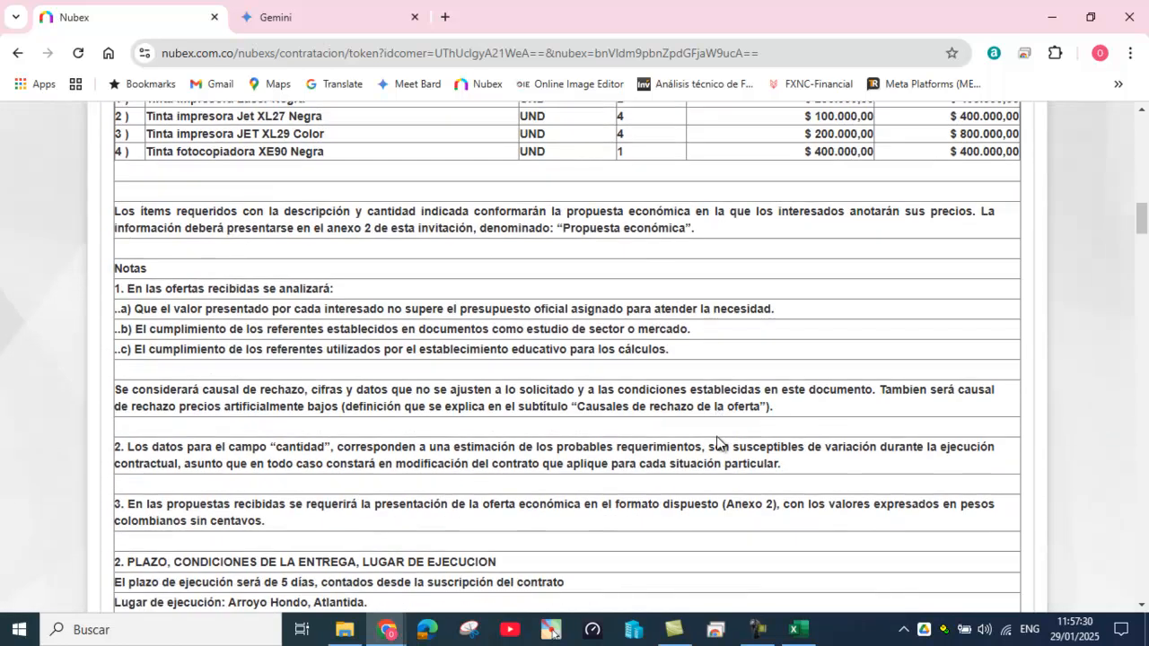
pyautogui.scroll(-5, 717, 443)
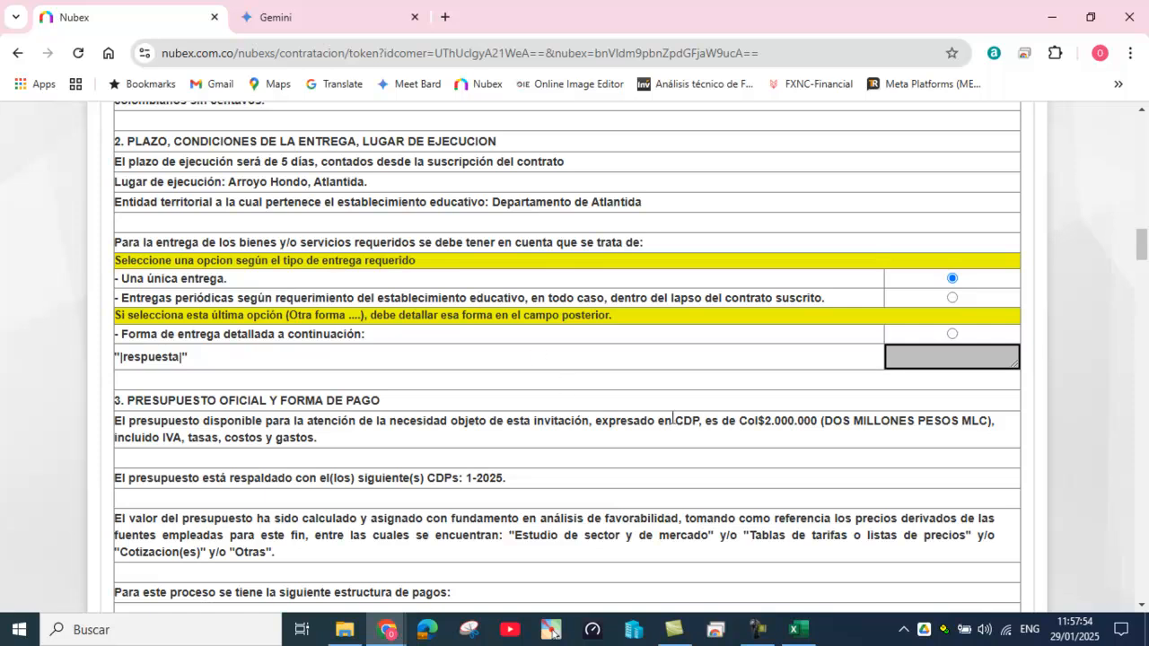
pyautogui.scroll(-3, 714, 424)
pyautogui.scroll(-5, 717, 422)
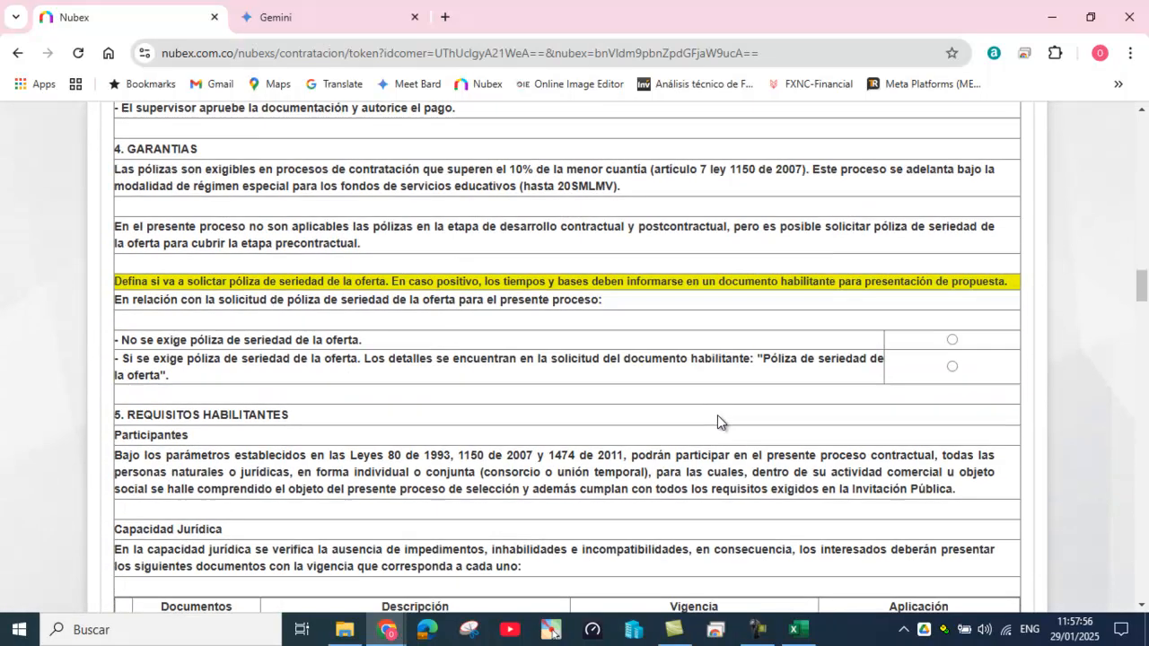
pyautogui.click(953, 336)
# Step: Mark the Secretaria de Rectoría as the invitation's author and save it
pyautogui.scroll(-5, 875, 371)
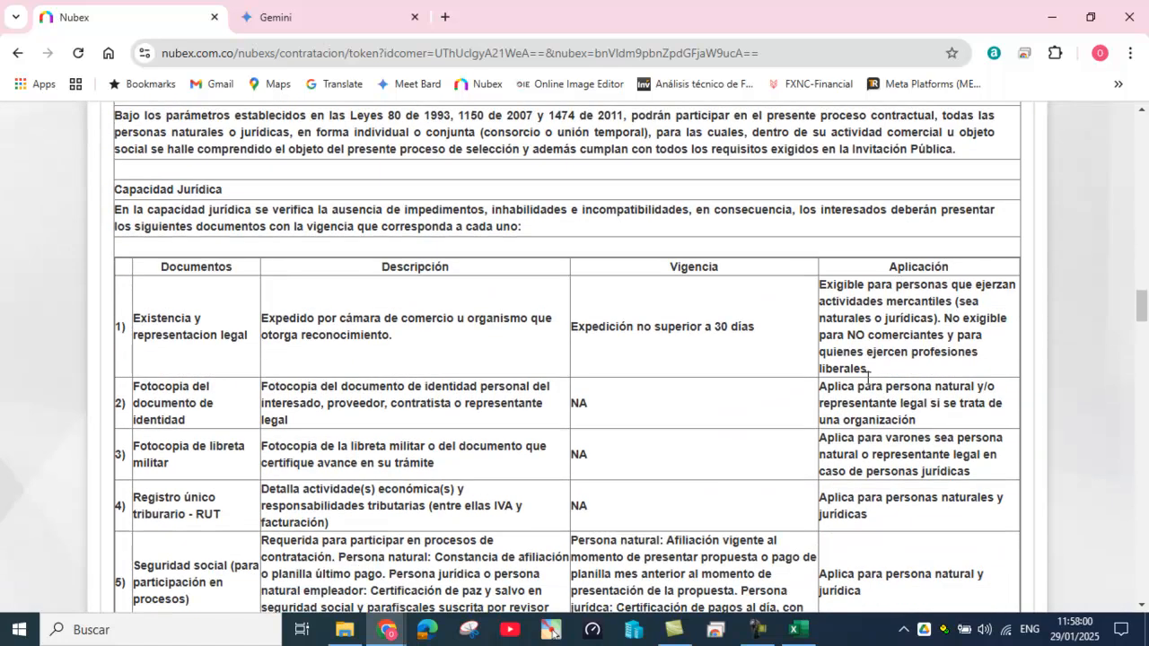
pyautogui.scroll(-4, 431, 251)
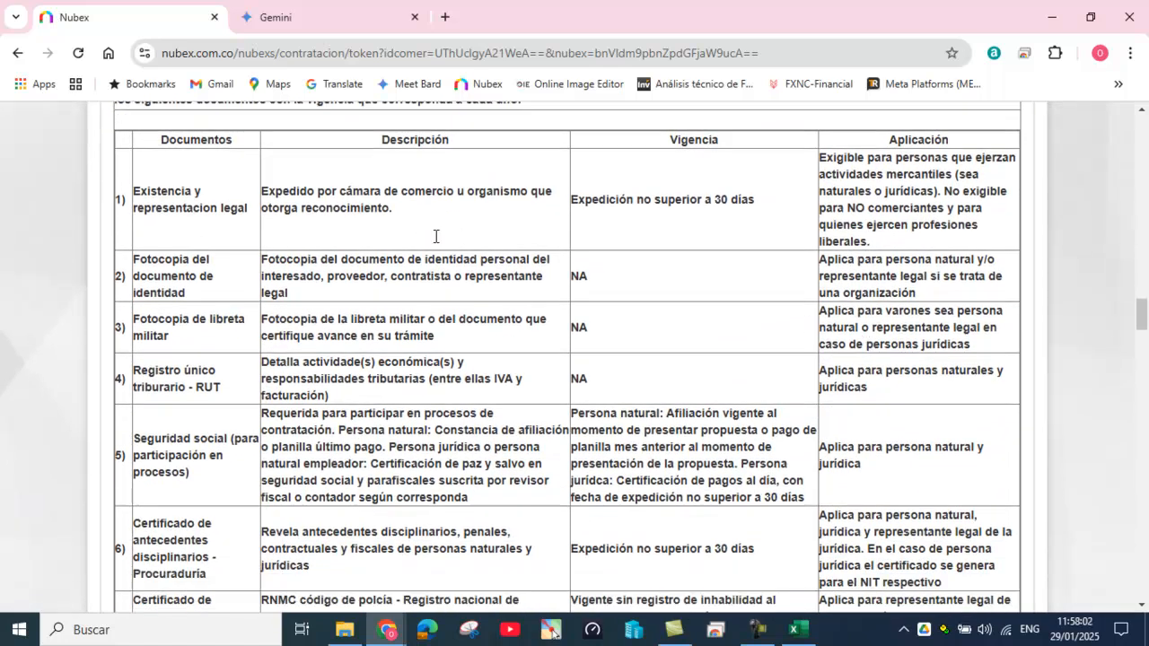
pyautogui.scroll(-3, 438, 236)
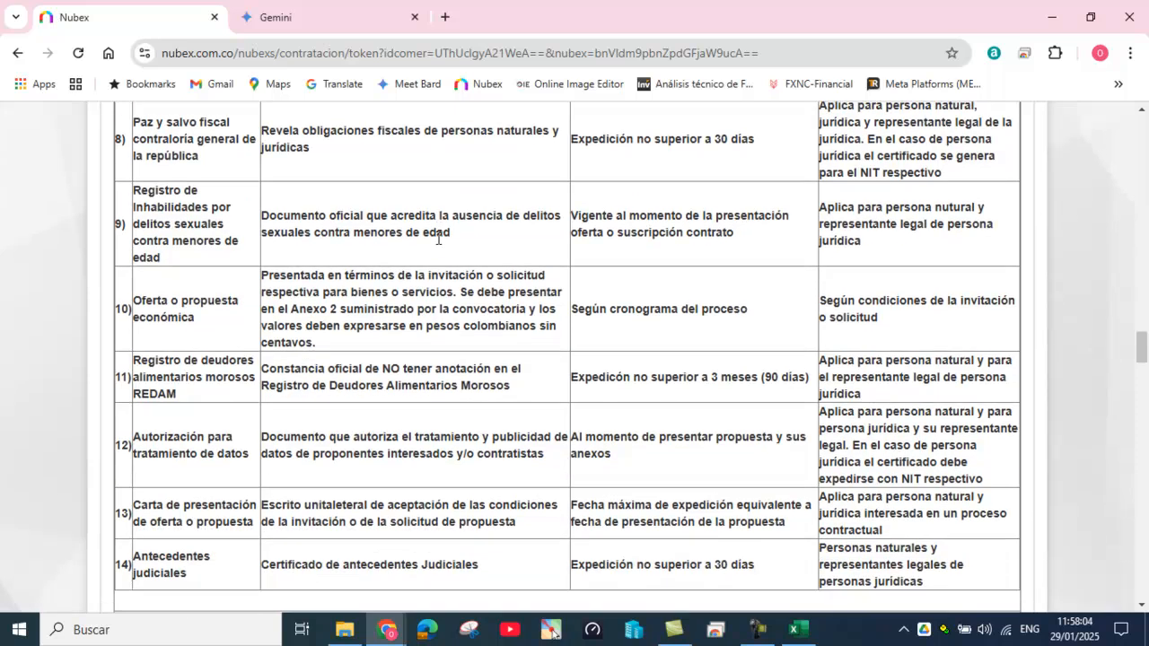
pyautogui.scroll(-2, 438, 238)
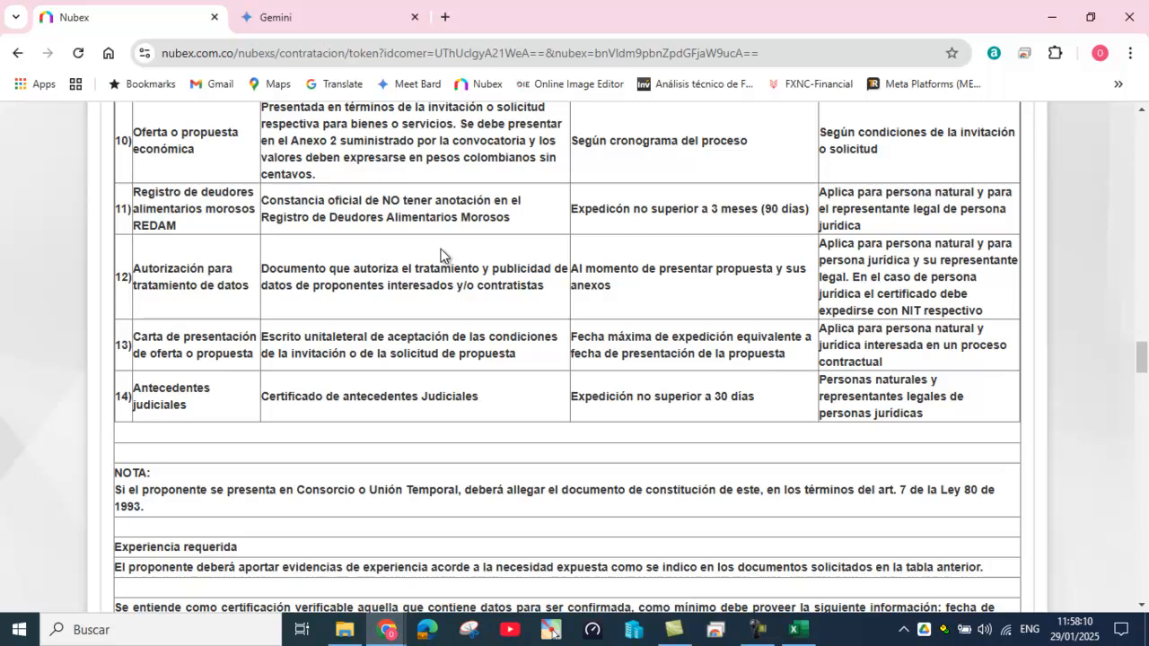
pyautogui.scroll(-1, 440, 255)
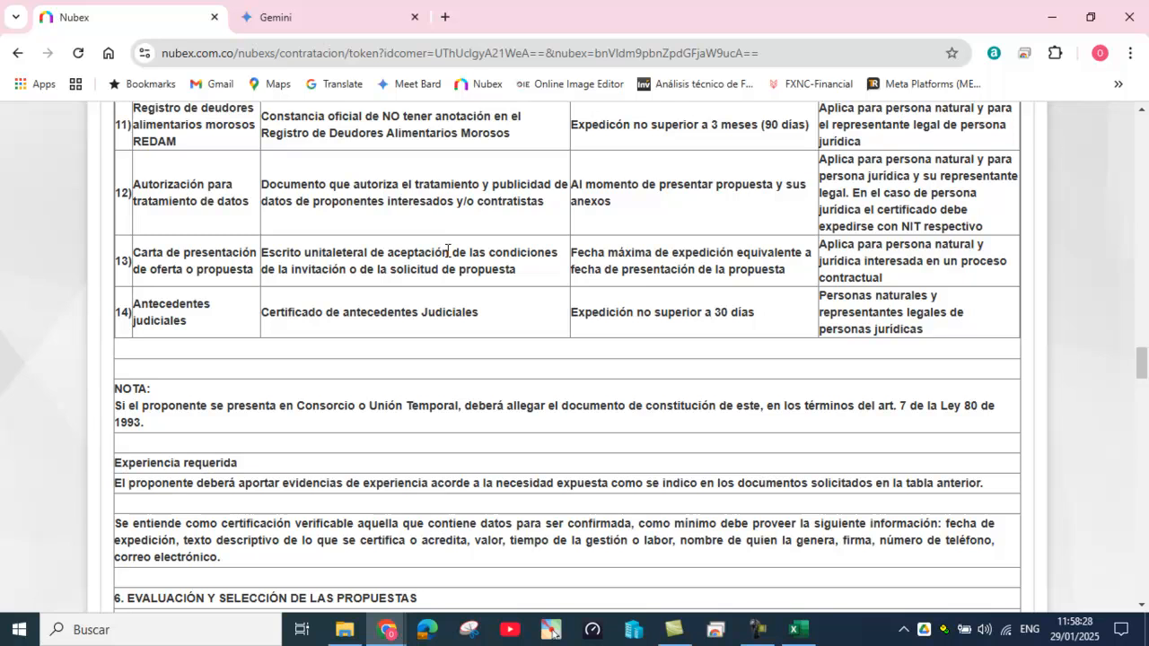
pyautogui.scroll(7, 444, 253)
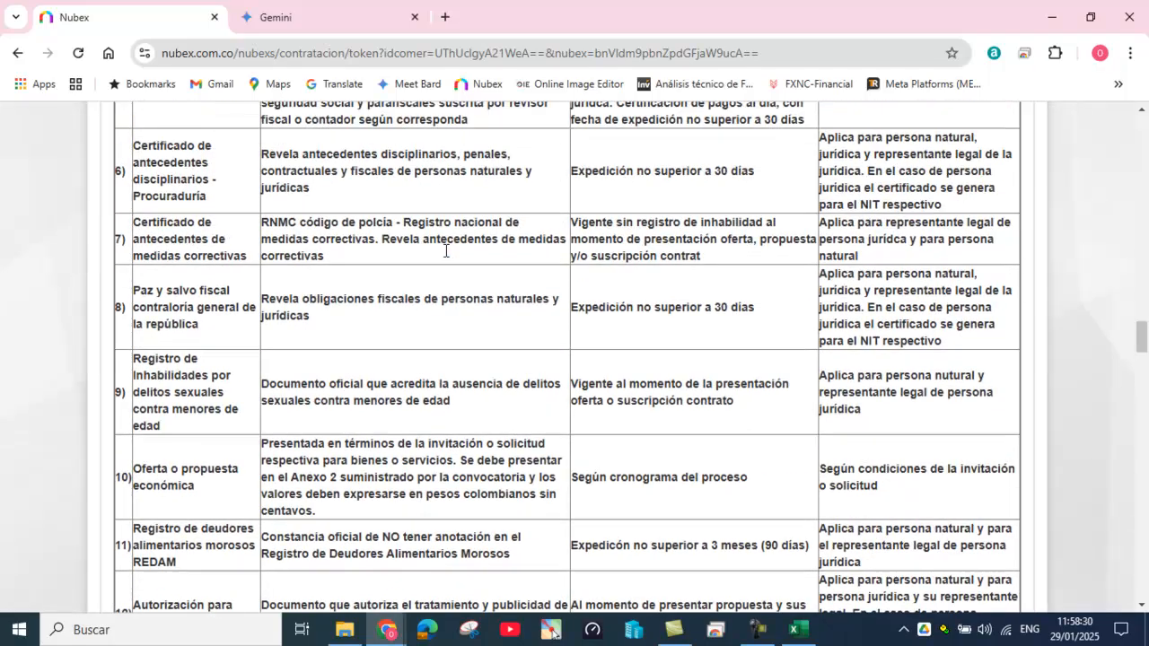
pyautogui.scroll(-15, 446, 249)
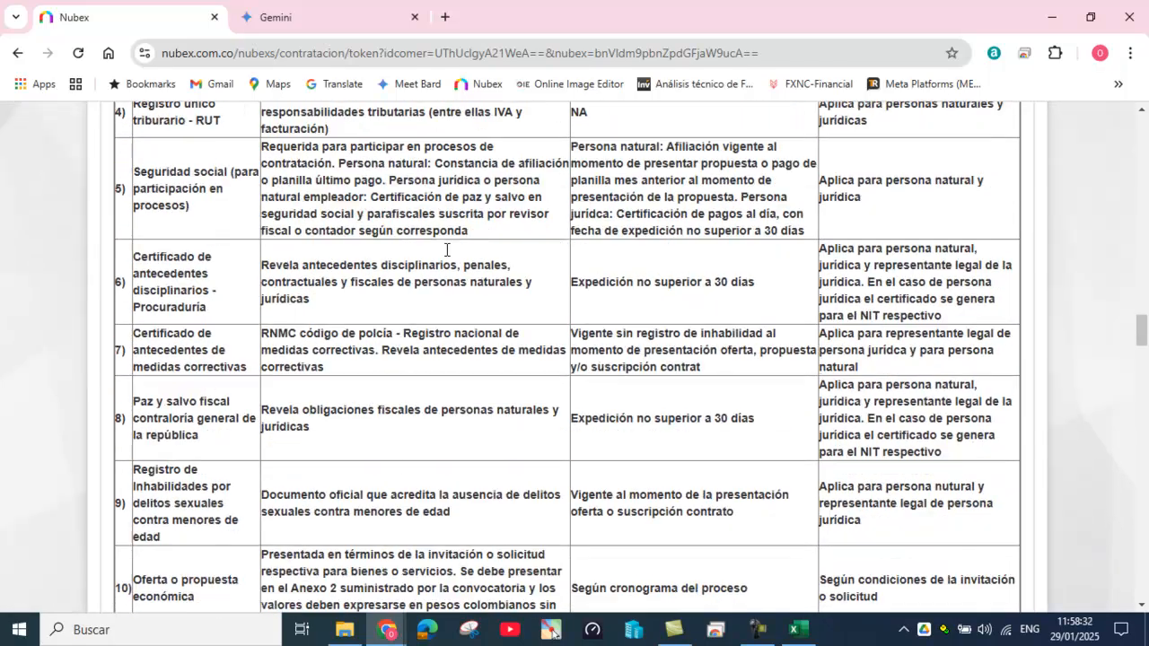
pyautogui.scroll(-11, 448, 257)
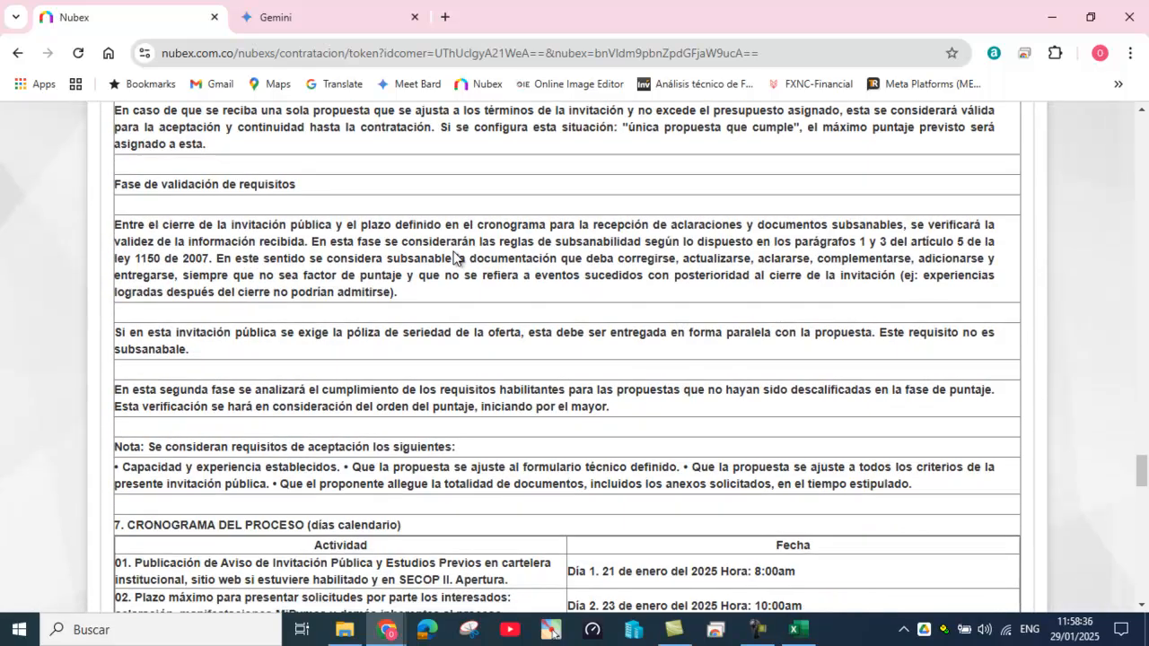
pyautogui.scroll(-3, 453, 257)
pyautogui.scroll(-2, 454, 258)
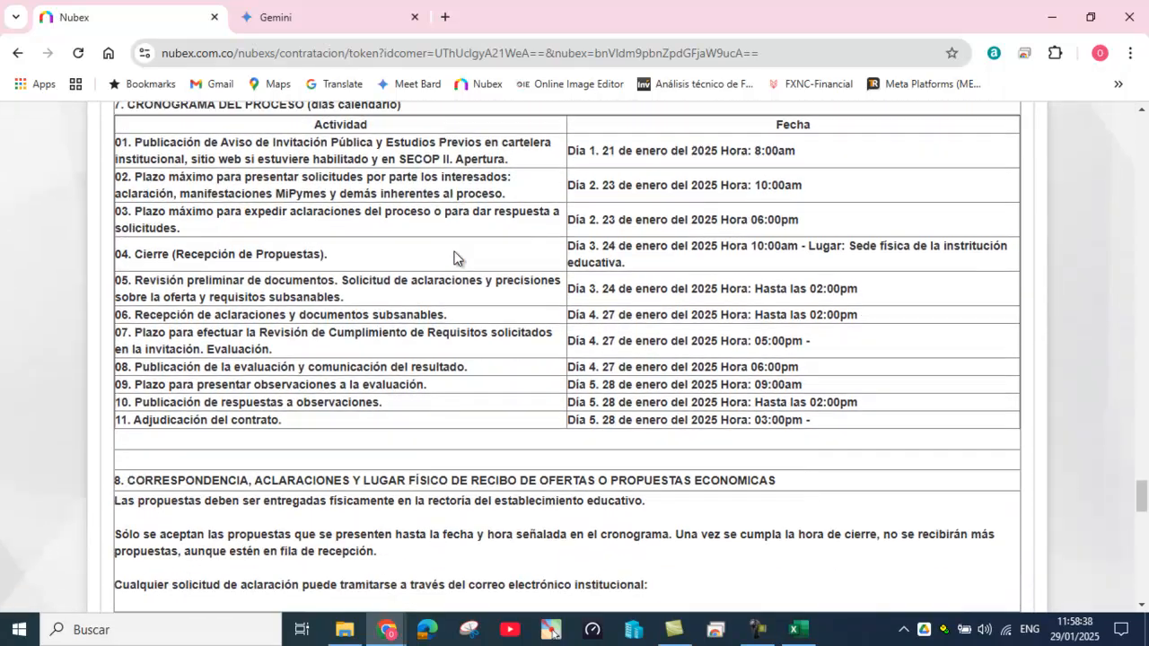
pyautogui.scroll(-5, 455, 256)
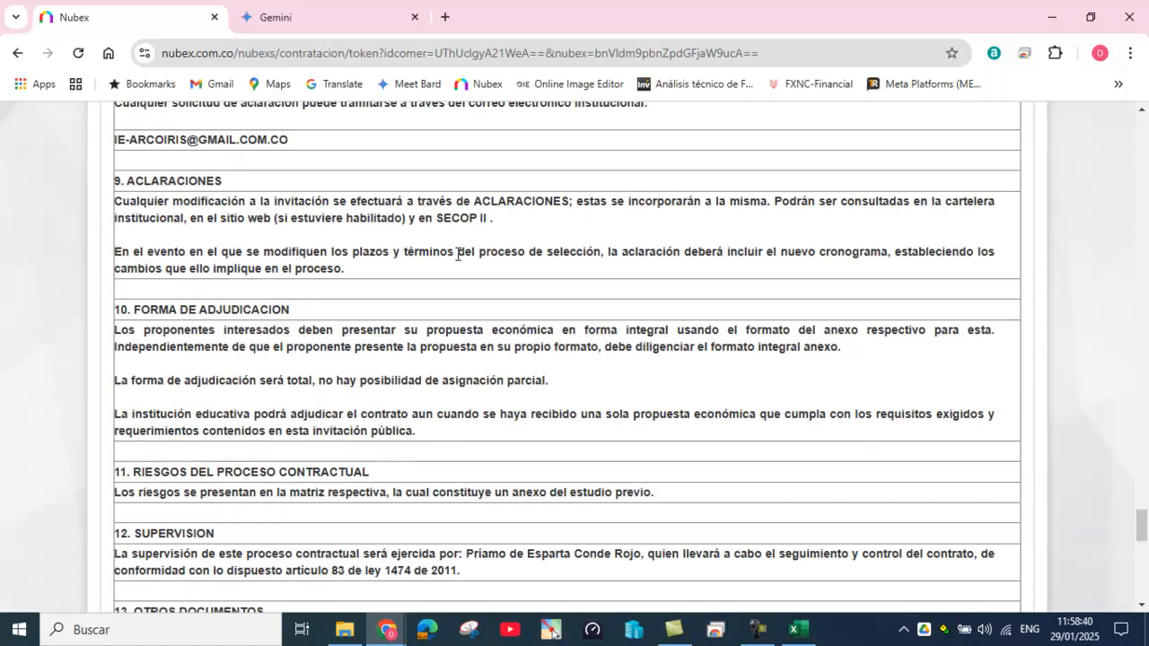
pyautogui.scroll(-2, 457, 254)
pyautogui.scroll(-3, 457, 258)
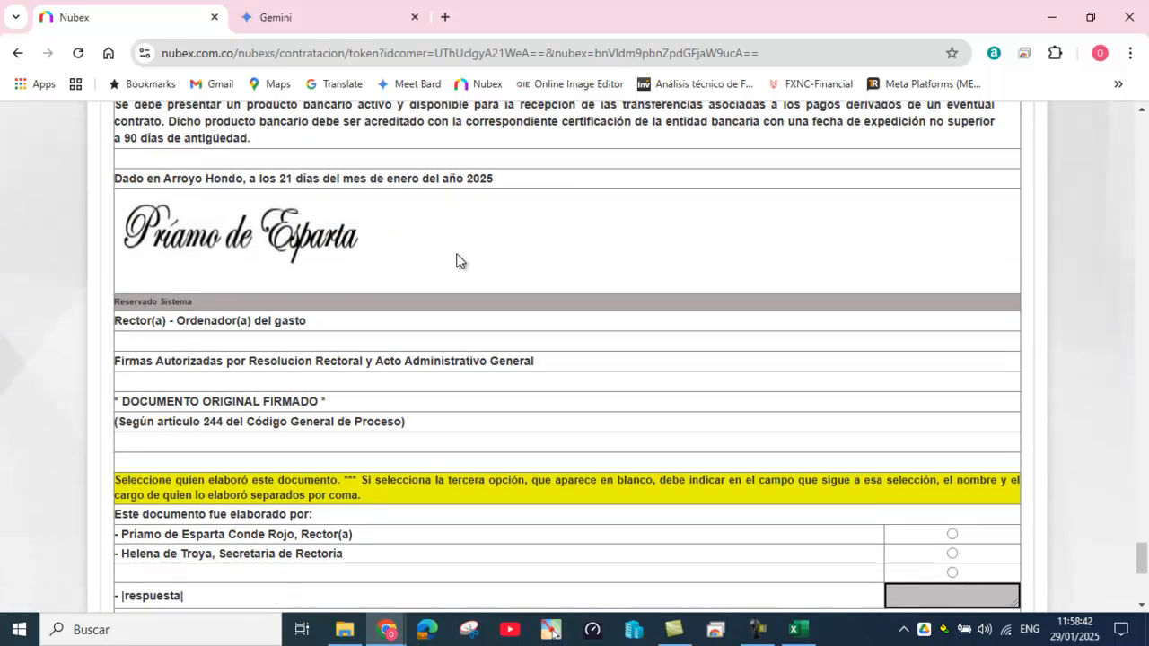
pyautogui.scroll(-3, 457, 259)
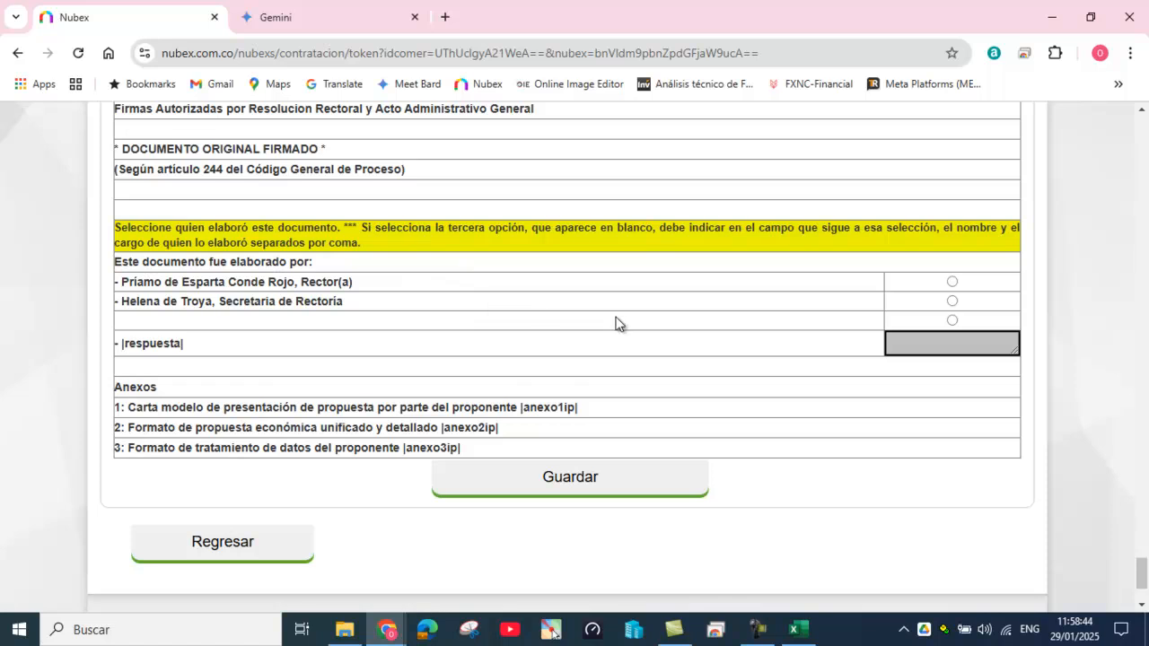
pyautogui.click(952, 303)
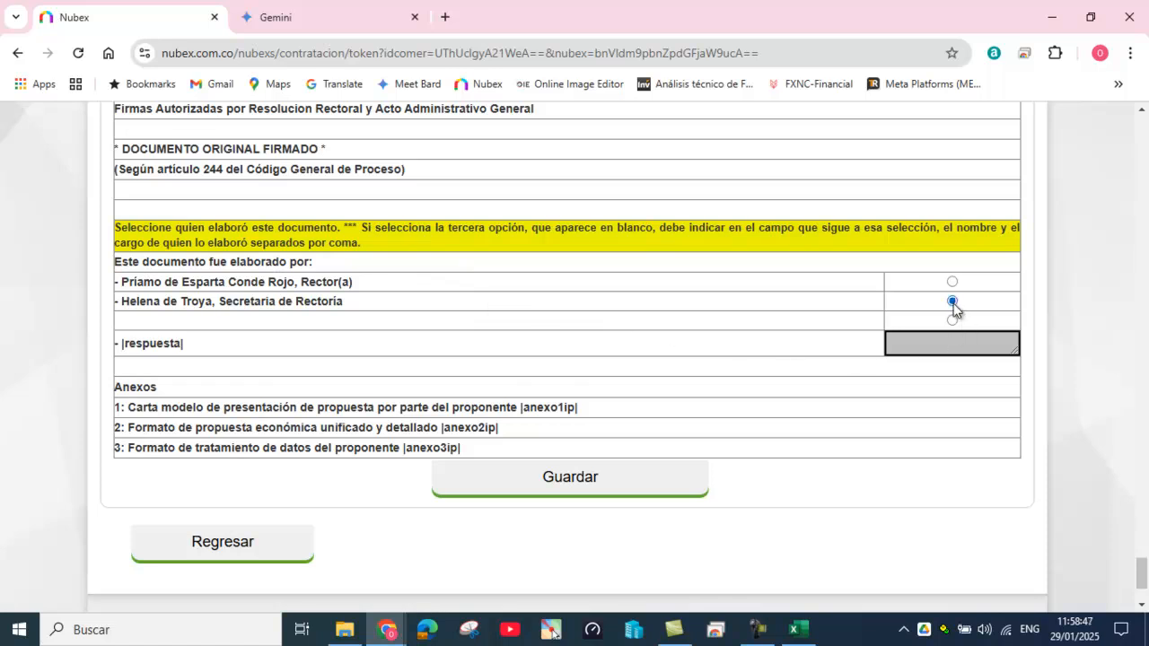
pyautogui.click(589, 483)
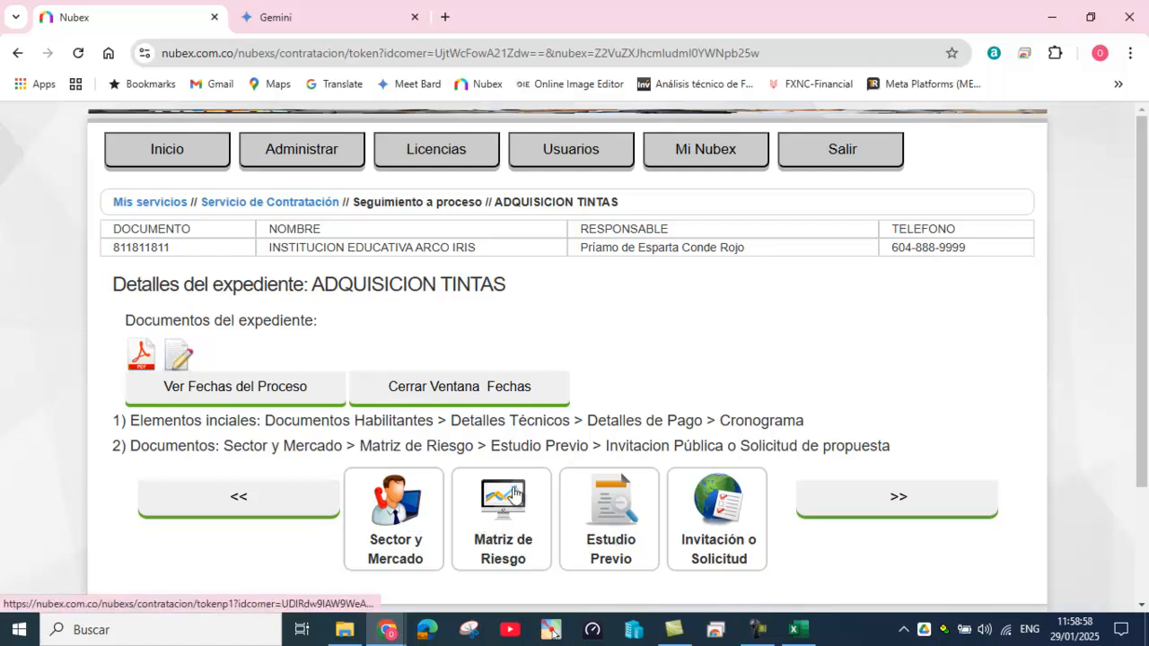
# Step: Advance to stage 3 Recepción de documentos and open 1) Recepción Propuestas
pyautogui.moveTo(360, 446); pyautogui.dragTo(893, 456)
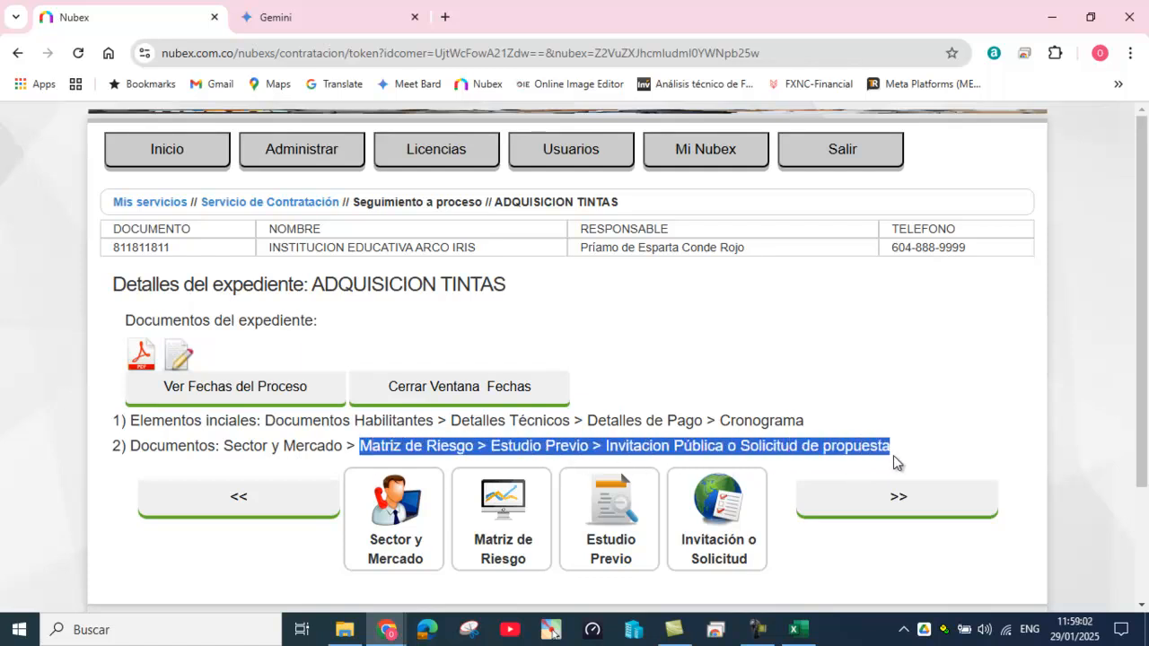
pyautogui.click(901, 499)
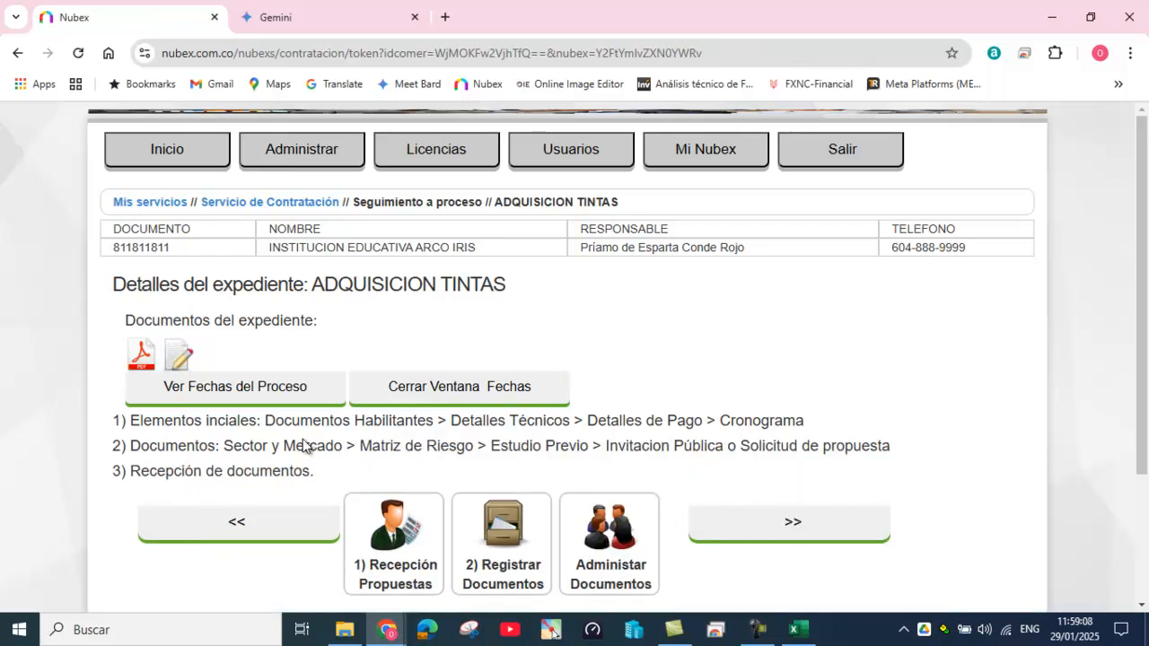
pyautogui.click(404, 543)
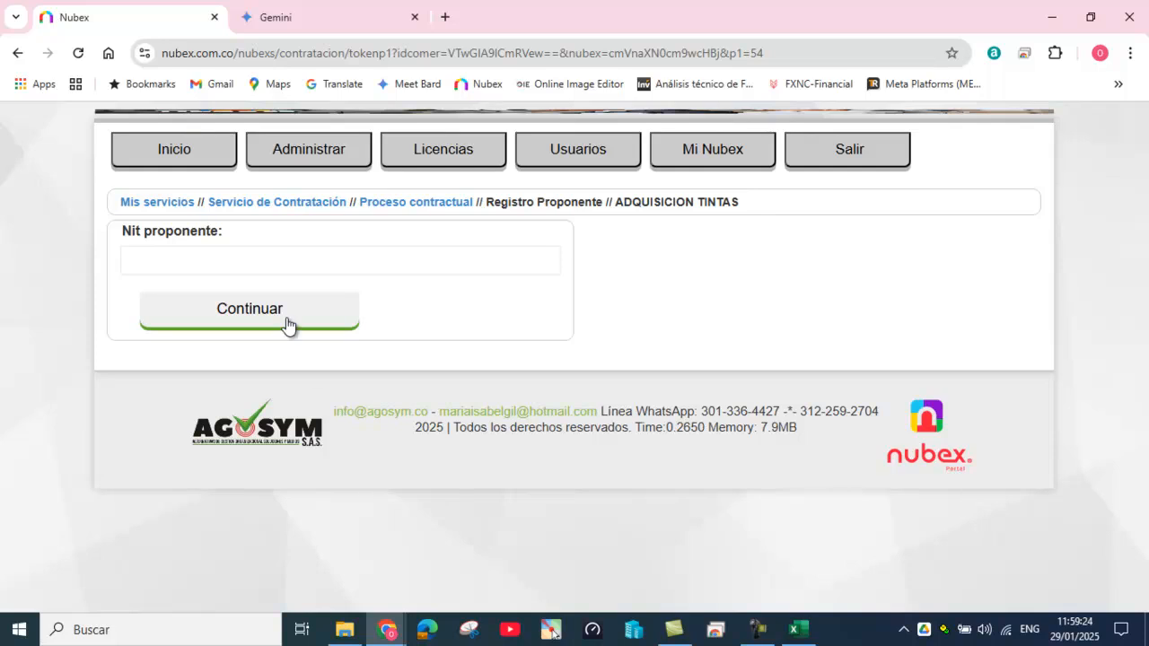
# Step: Enter the proponent's Nit and continue to the proponent registration form
pyautogui.click(280, 260)
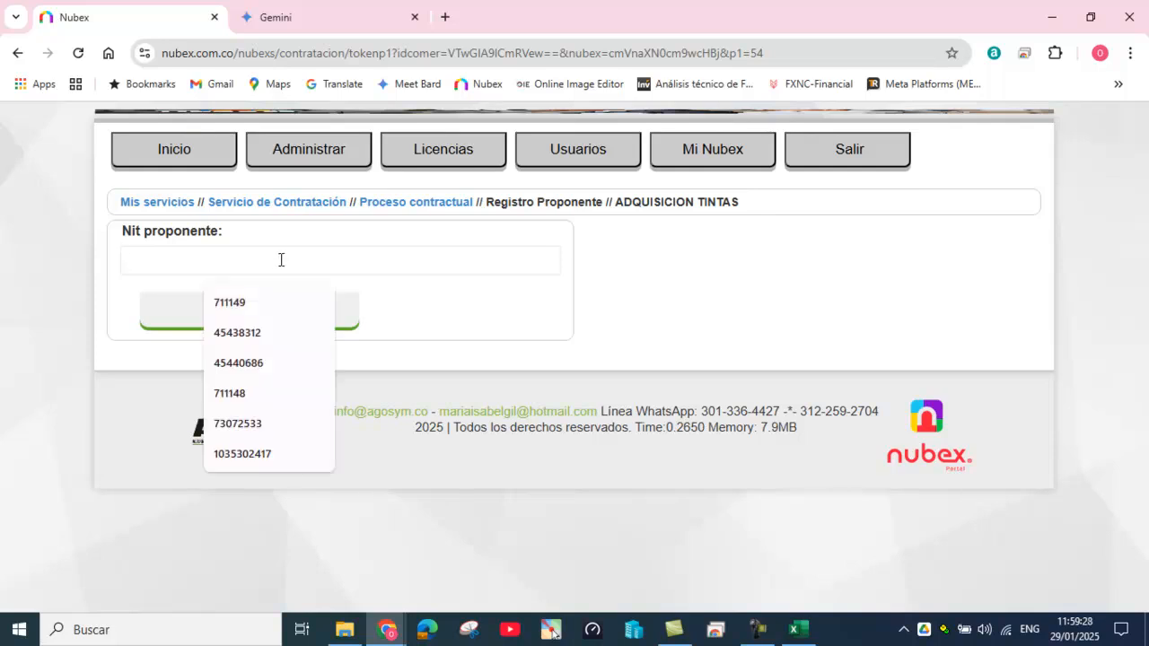
pyautogui.write('444444')
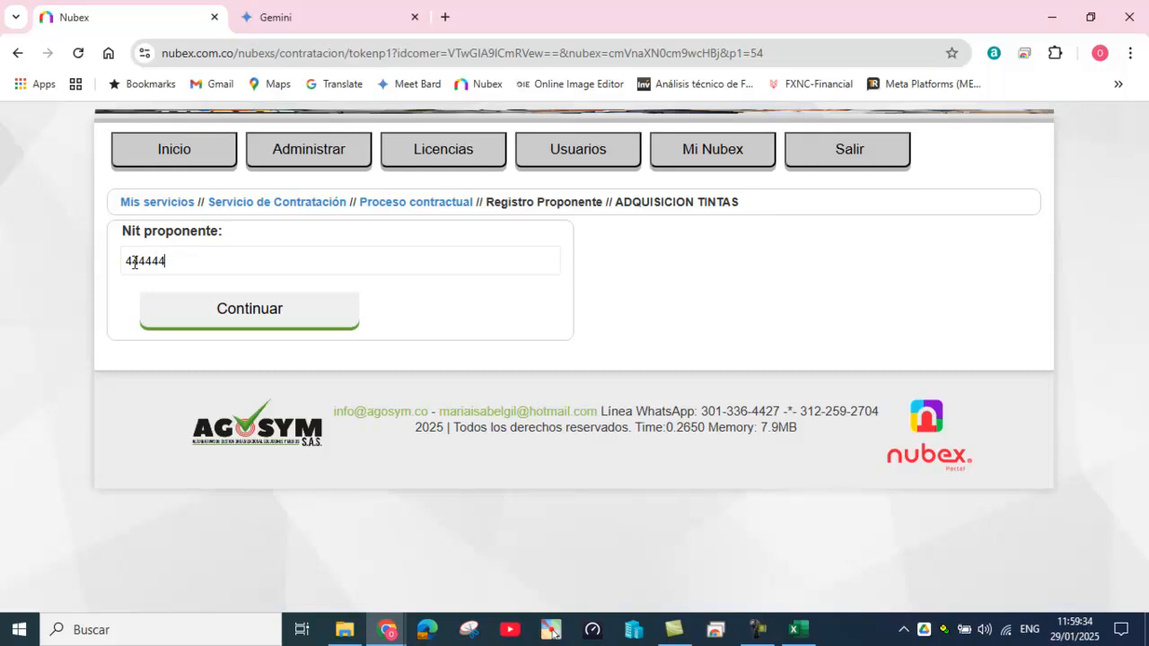
pyautogui.moveTo(124, 260); pyautogui.dragTo(189, 260)
pyautogui.click(305, 319)
# Step: Enter the organisation name with an S.A.S suffix and reuse the person's name as representative
pyautogui.click(418, 297)
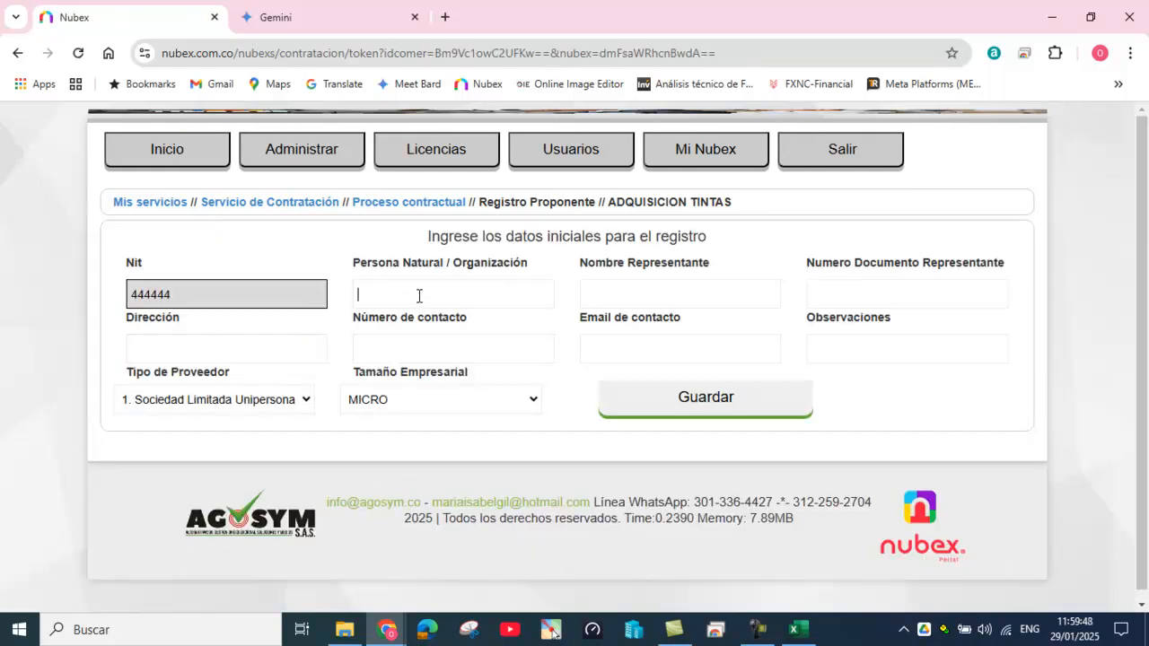
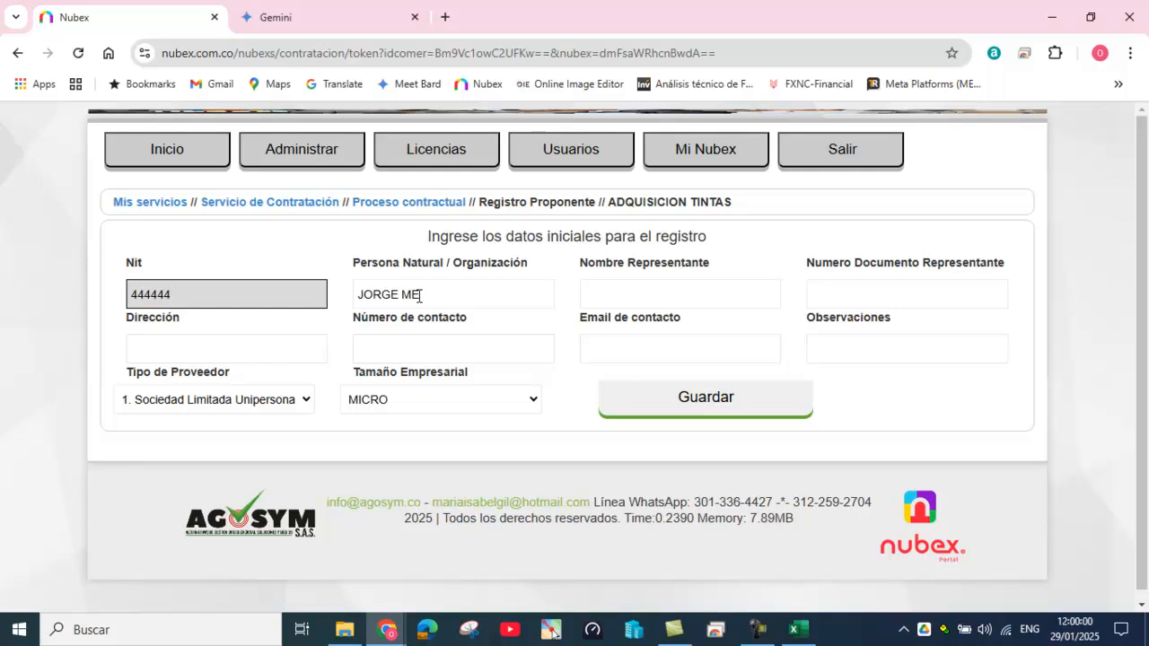
pyautogui.click(661, 294)
pyautogui.moveTo(357, 295); pyautogui.dragTo(433, 296)
pyautogui.hotkey('ctrl', 'c')
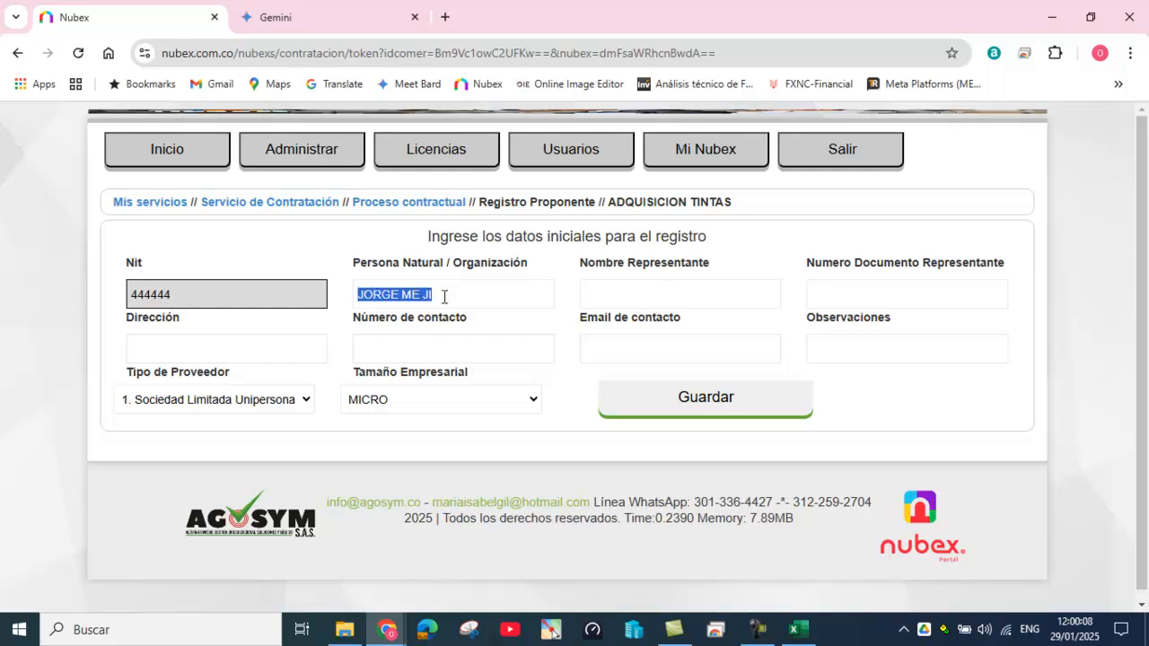
pyautogui.click(614, 293)
pyautogui.hotkey('ctrl', 'v')
pyautogui.click(465, 295)
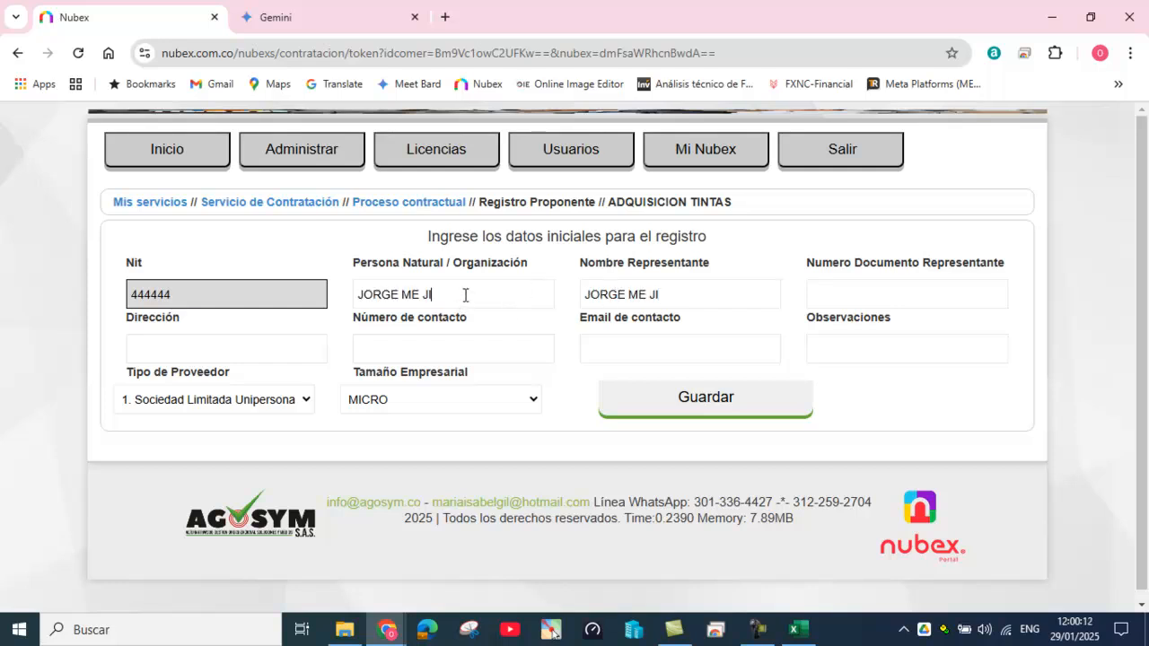
pyautogui.write('S.A.S')
pyautogui.click(691, 294)
# Step: Fill in the representative's document number and the address from a saved suggestion
pyautogui.click(829, 289)
pyautogui.write('444')
pyautogui.click(230, 352)
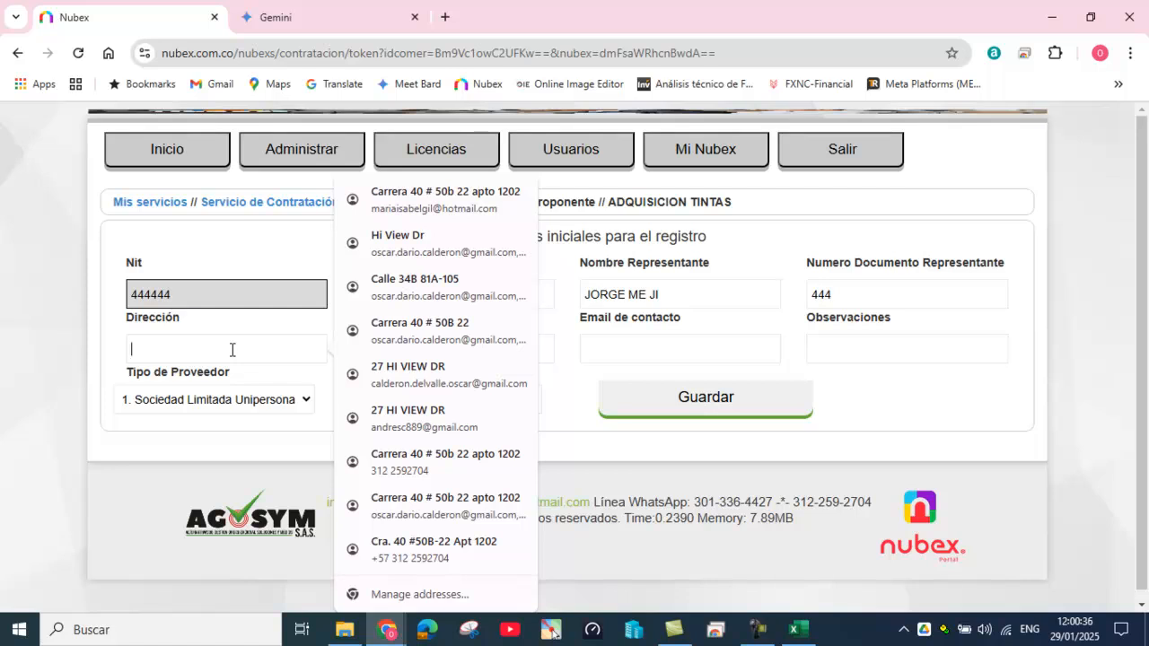
pyautogui.click(421, 217)
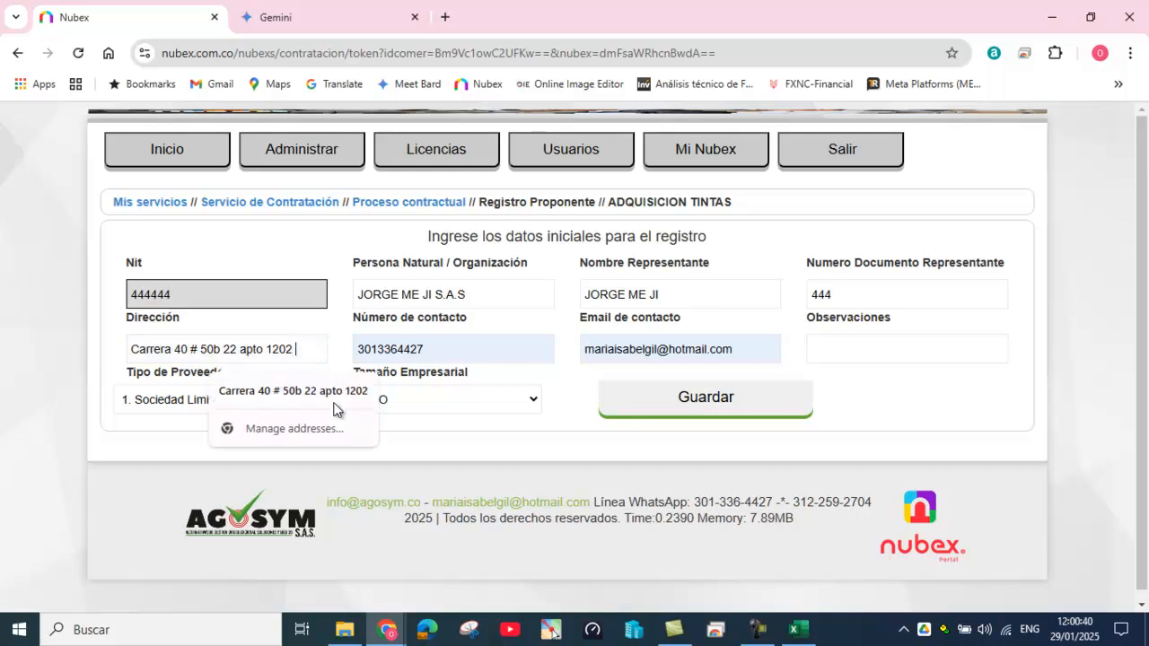
pyautogui.write('mede')
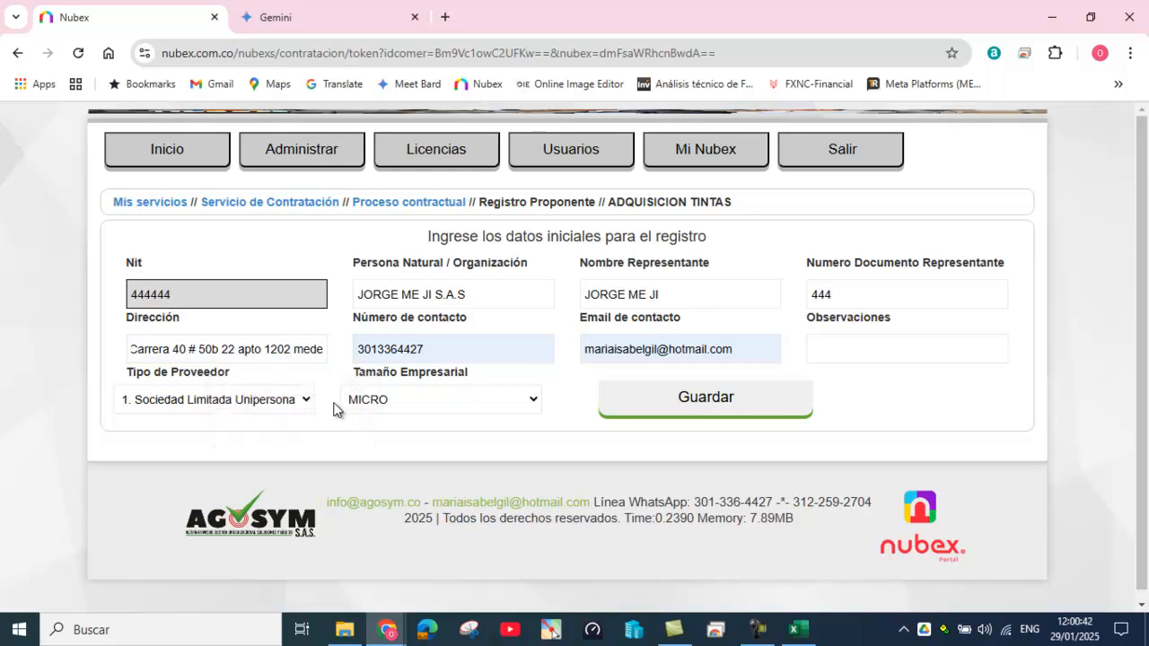
pyautogui.write('llin')
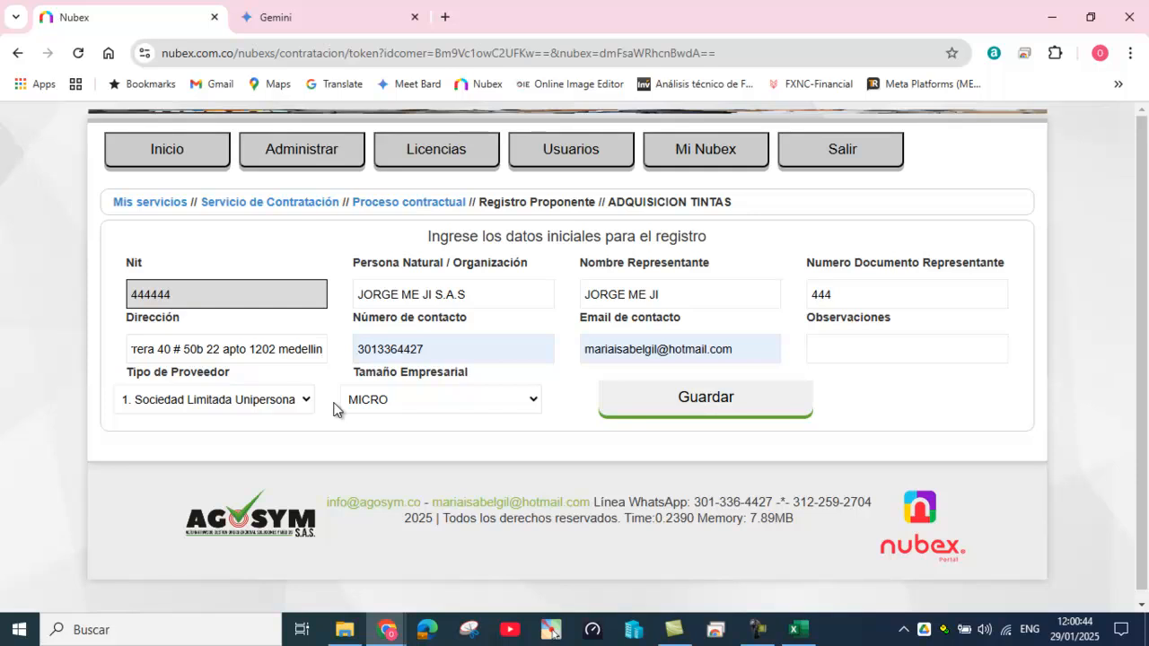
# Step: Correct the contact phone number and replace the autofilled contact e-mail with the representative's address
pyautogui.click(453, 351)
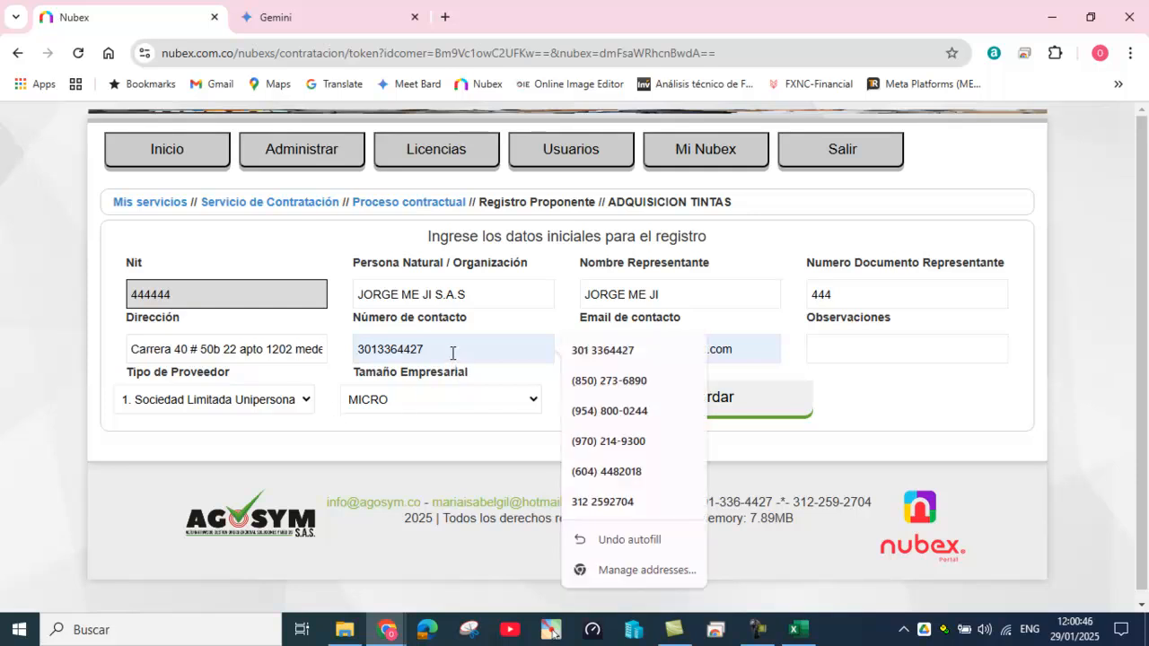
pyautogui.press('BackSpace')
pyautogui.press('BackSpace')
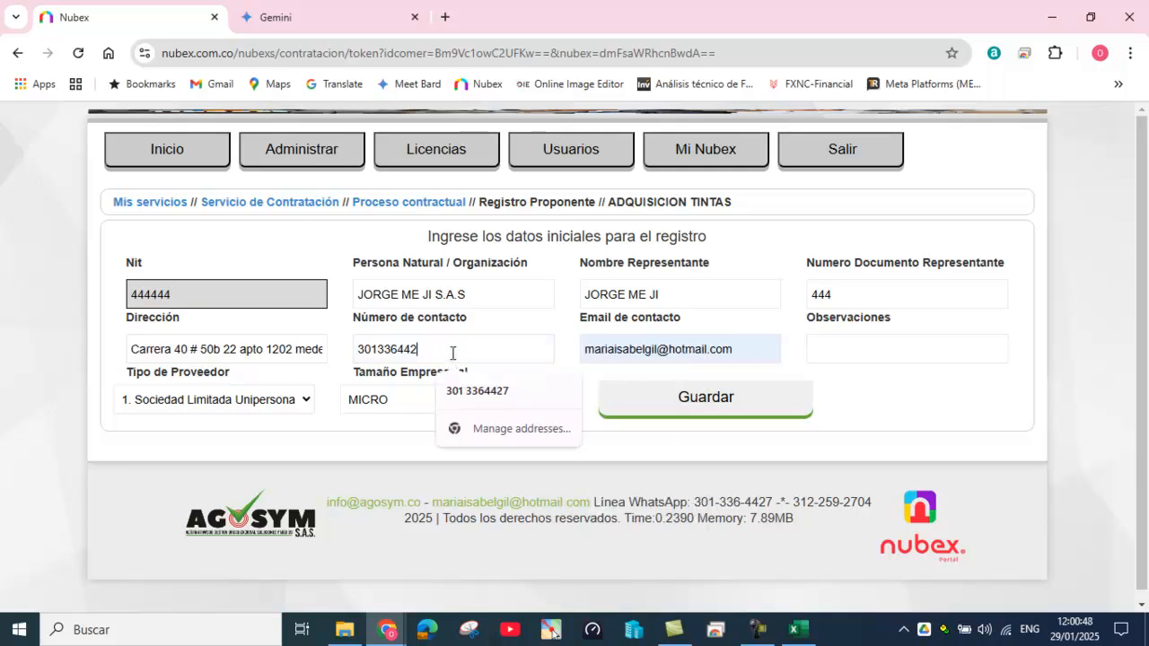
pyautogui.write('78')
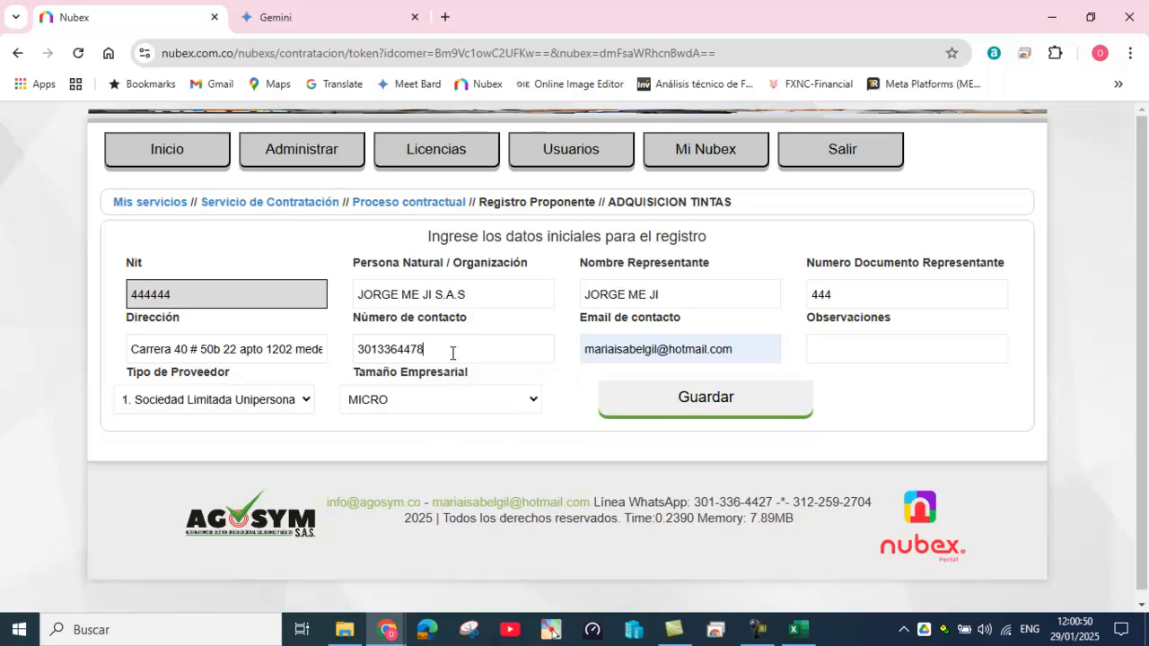
pyautogui.click(754, 349)
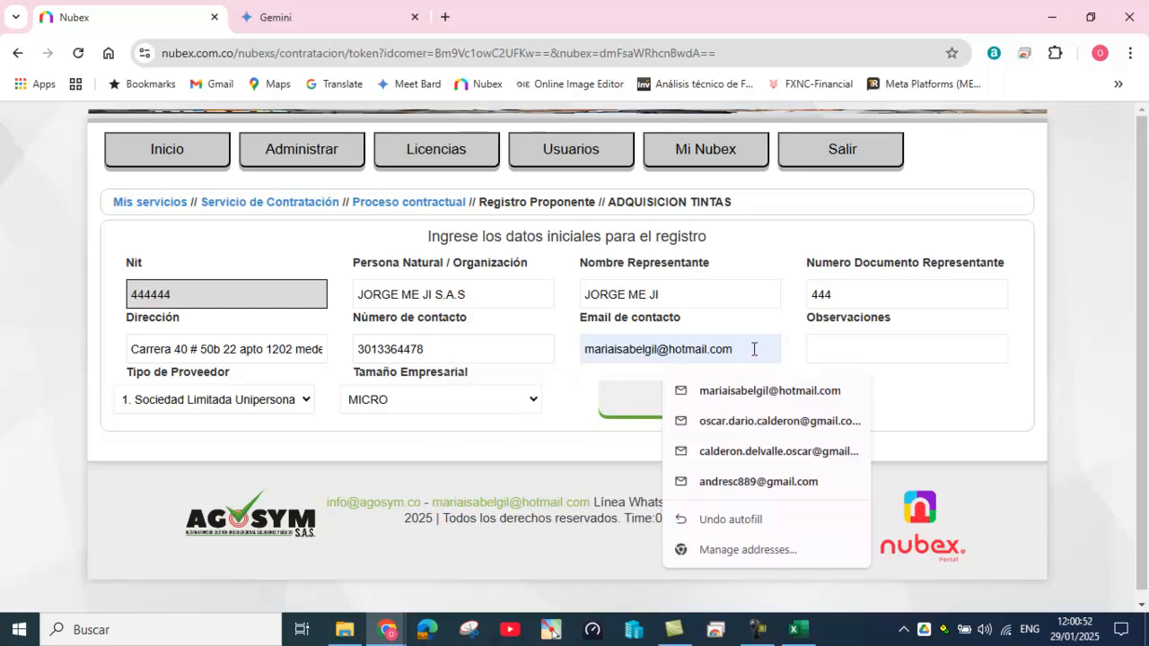
pyautogui.press('BackSpace')
pyautogui.press('BackSpace')
pyautogui.press('BackSpace')
pyautogui.press('BackSpace')
pyautogui.press('BackSpace')
pyautogui.press('BackSpace')
pyautogui.press('BackSpace')
pyautogui.press('BackSpace')
pyautogui.press('BackSpace')
pyautogui.press('BackSpace')
pyautogui.press('BackSpace')
pyautogui.press('BackSpace')
pyautogui.press('BackSpace')
pyautogui.press('BackSpace')
pyautogui.press('BackSpace')
pyautogui.press('BackSpace')
pyautogui.press('BackSpace')
pyautogui.press('BackSpace')
pyautogui.press('BackSpace')
pyautogui.press('BackSpace')
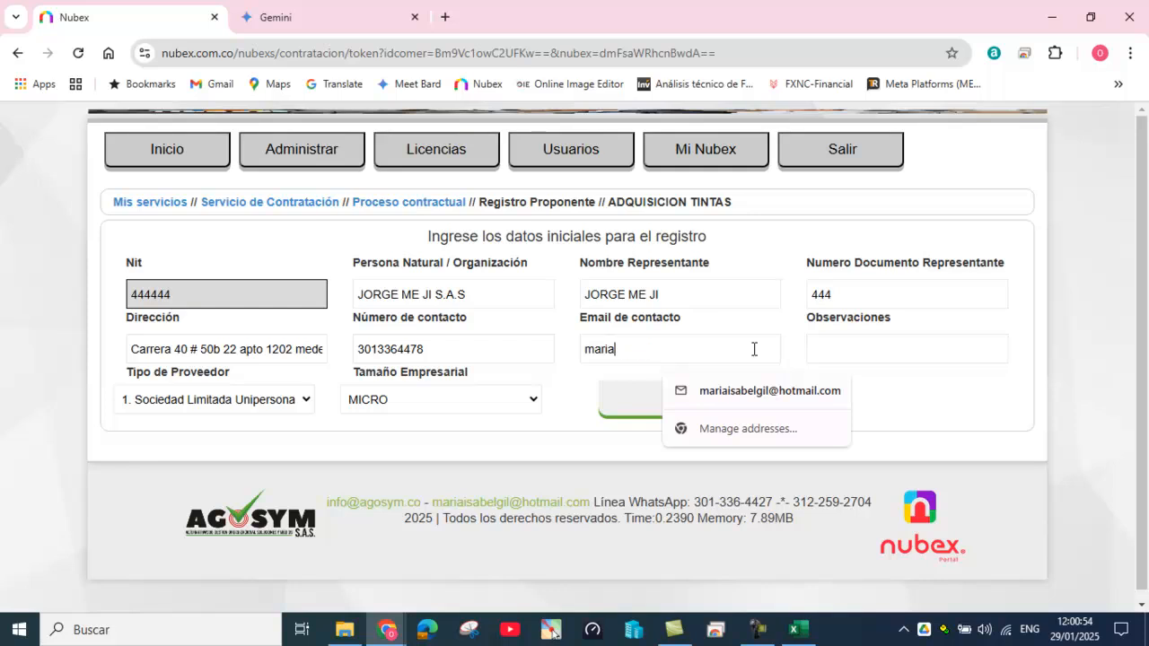
pyautogui.press('BackSpace')
pyautogui.press('BackSpace')
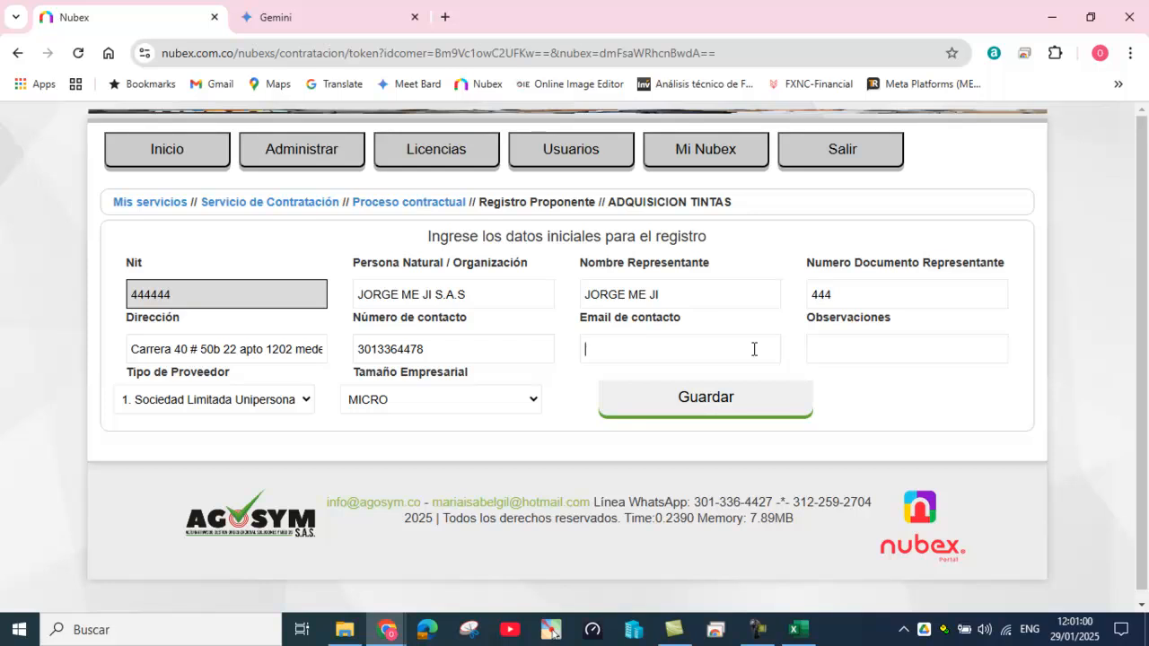
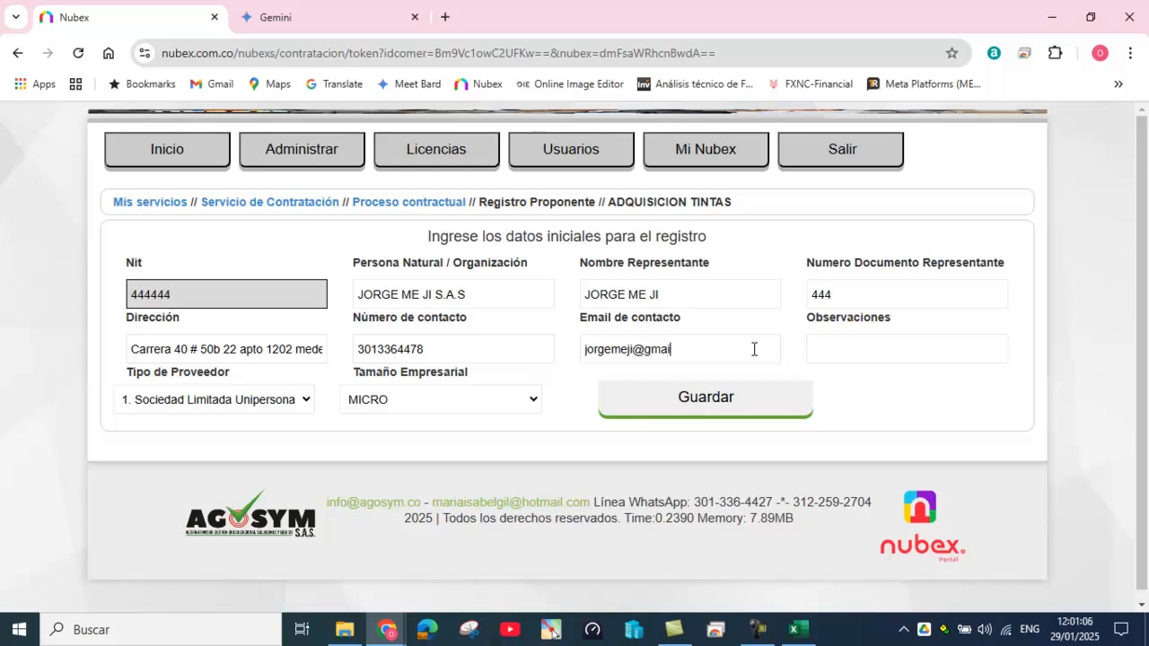
pyautogui.click(305, 399)
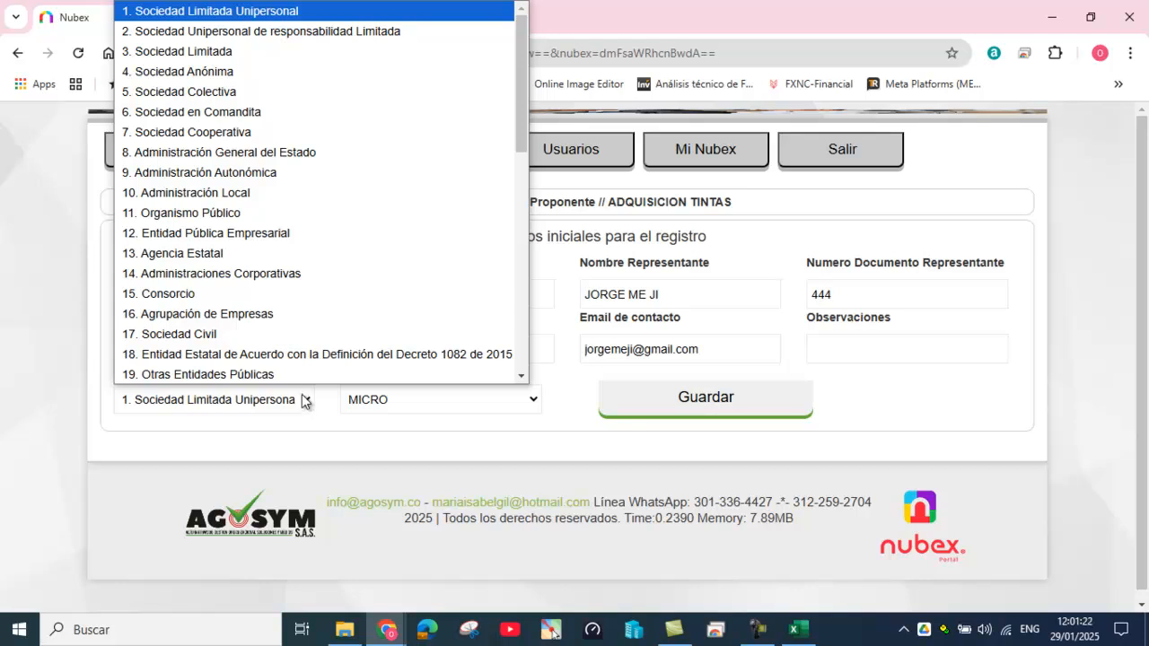
# Step: Set provider type to Sociedad por Acciones Simplificada, keep company size MICRO, and save the proponent
pyautogui.scroll(-3, 315, 313)
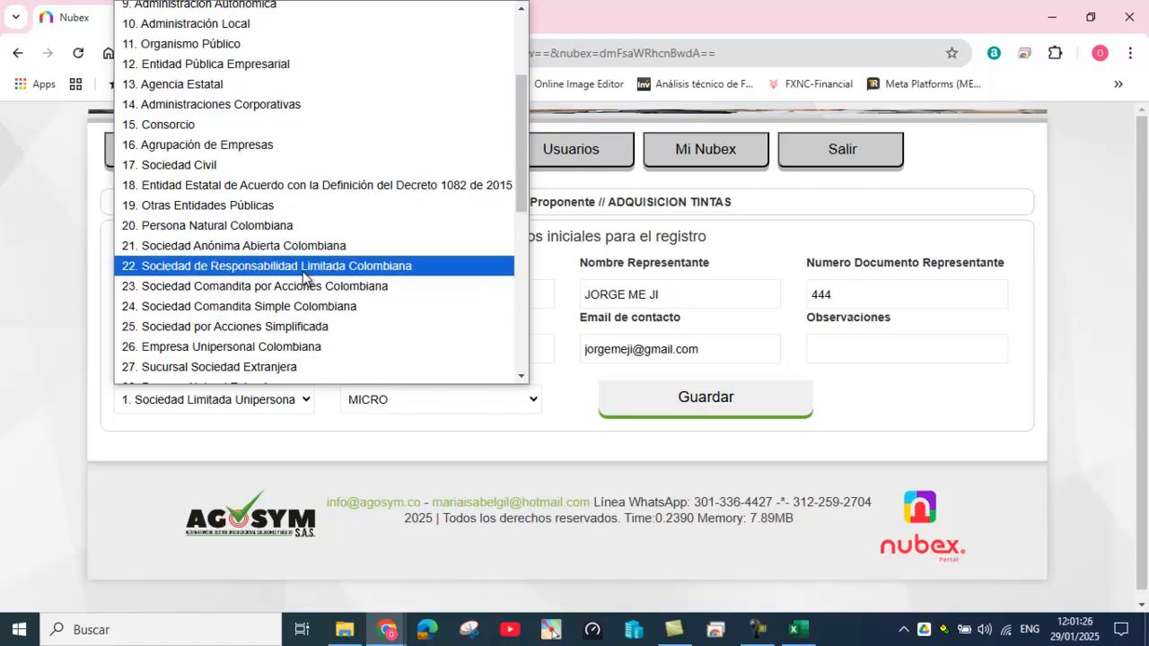
pyautogui.click(269, 327)
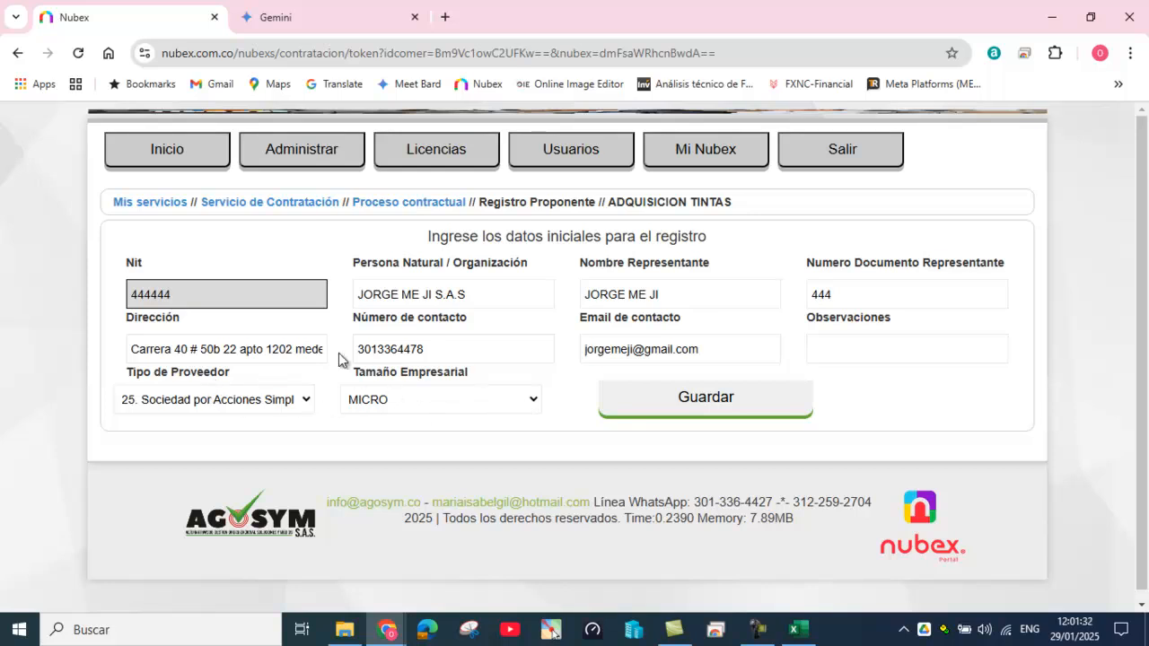
pyautogui.click(533, 402)
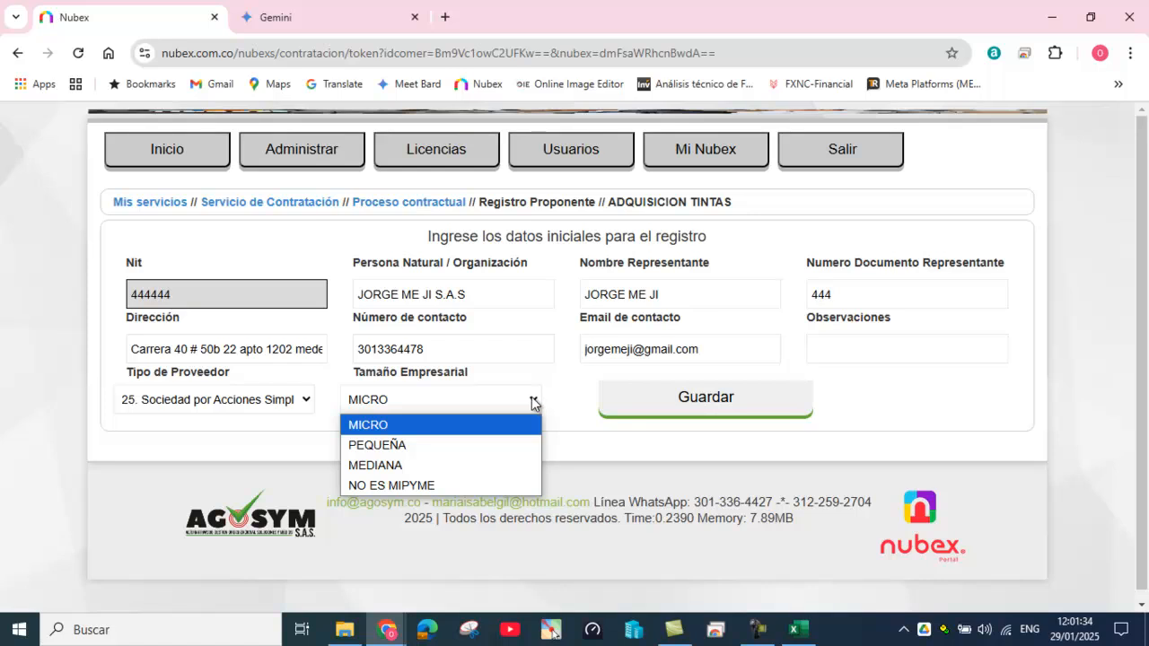
pyautogui.click(534, 403)
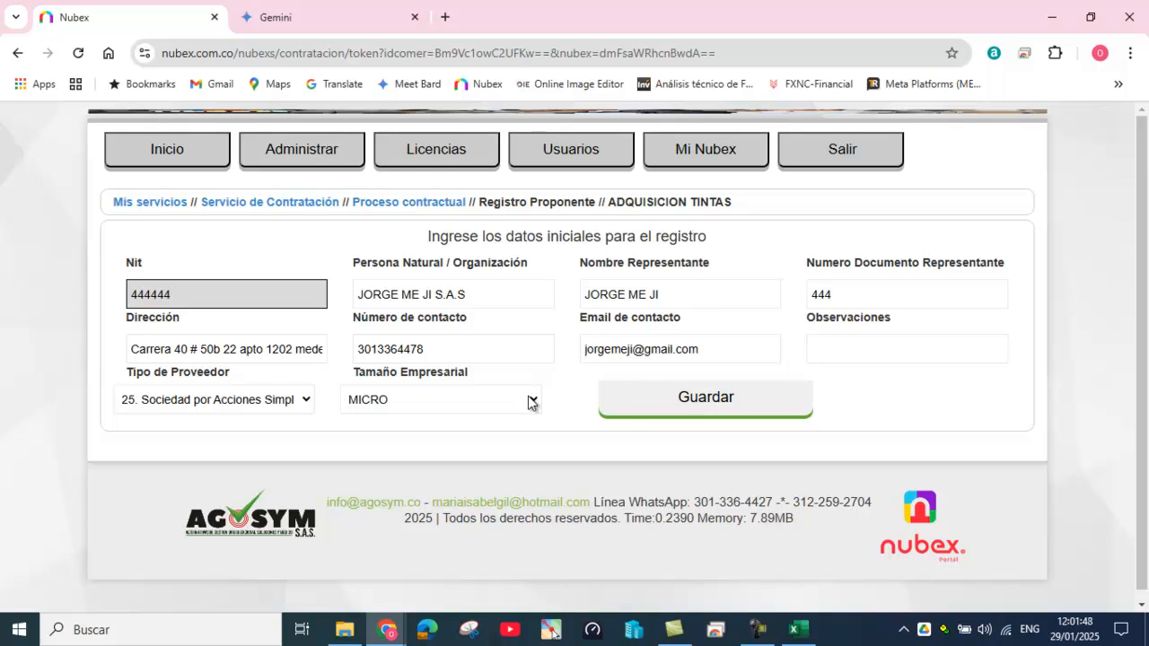
pyautogui.click(532, 401)
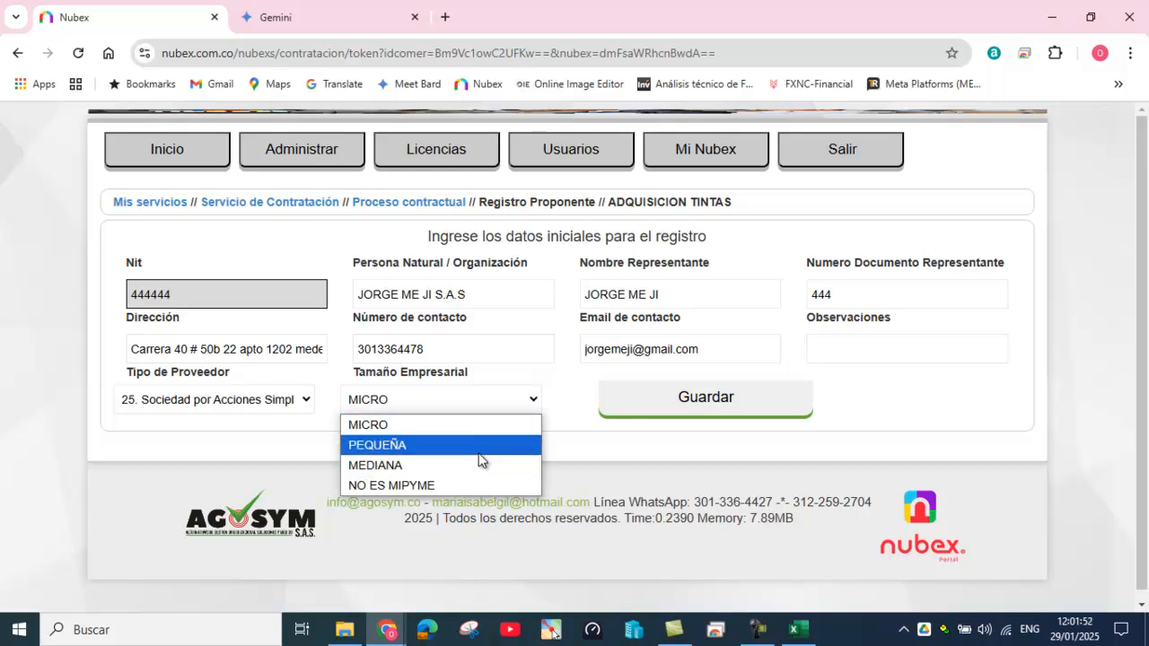
pyautogui.click(467, 427)
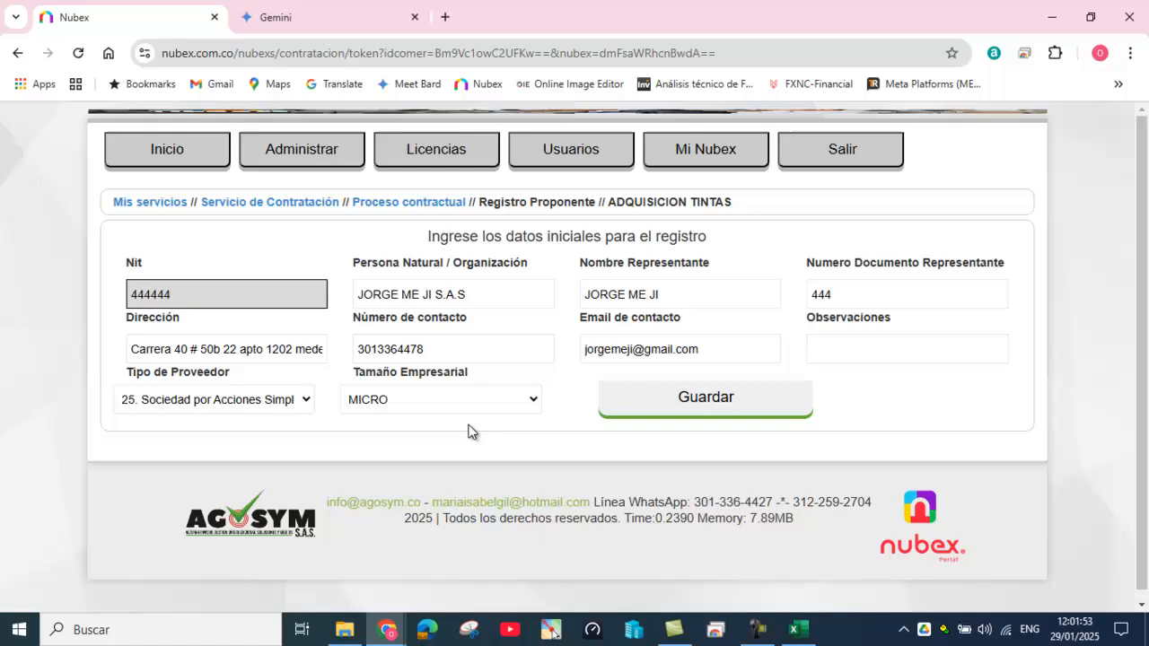
pyautogui.click(536, 406)
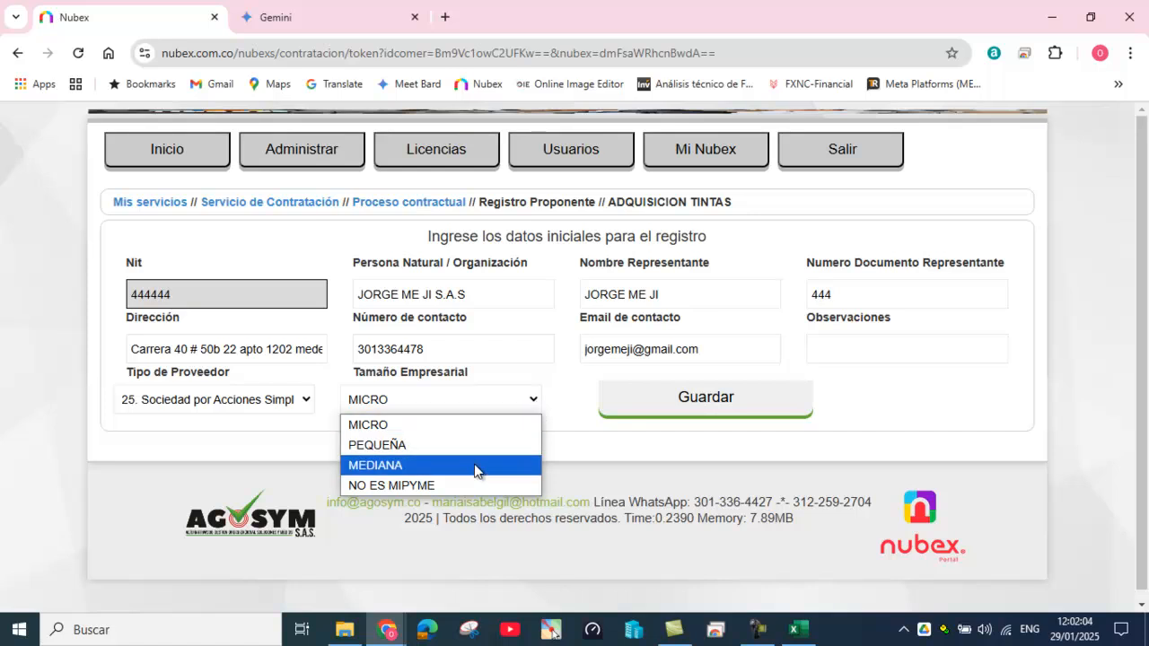
pyautogui.click(463, 488)
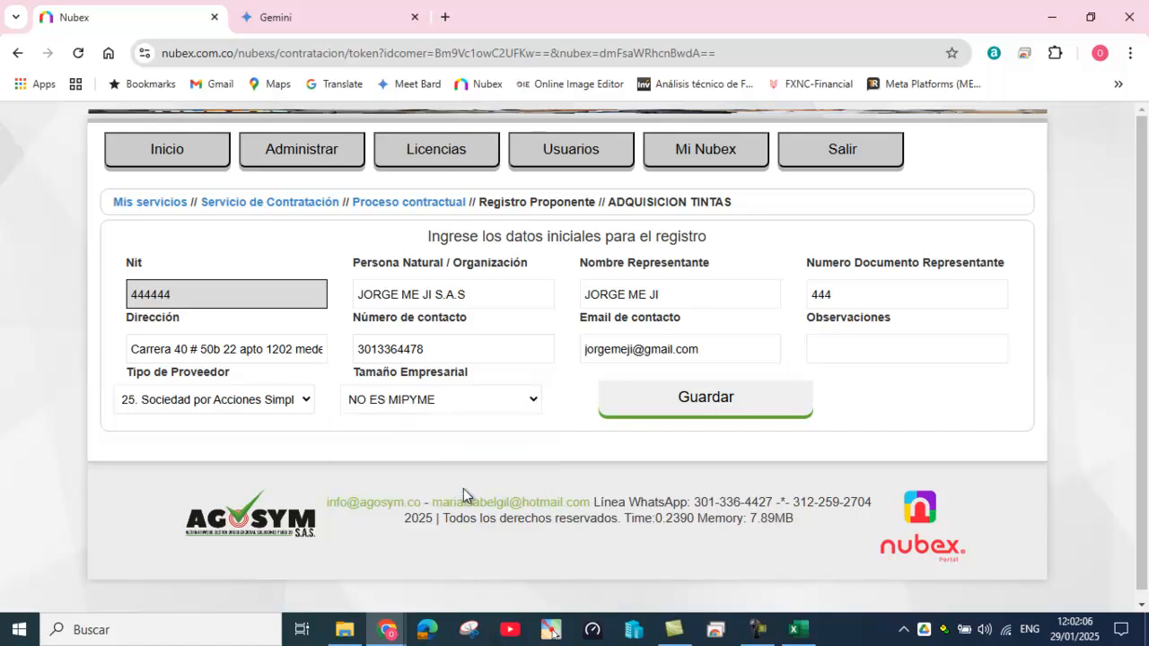
pyautogui.click(526, 405)
pyautogui.click(475, 426)
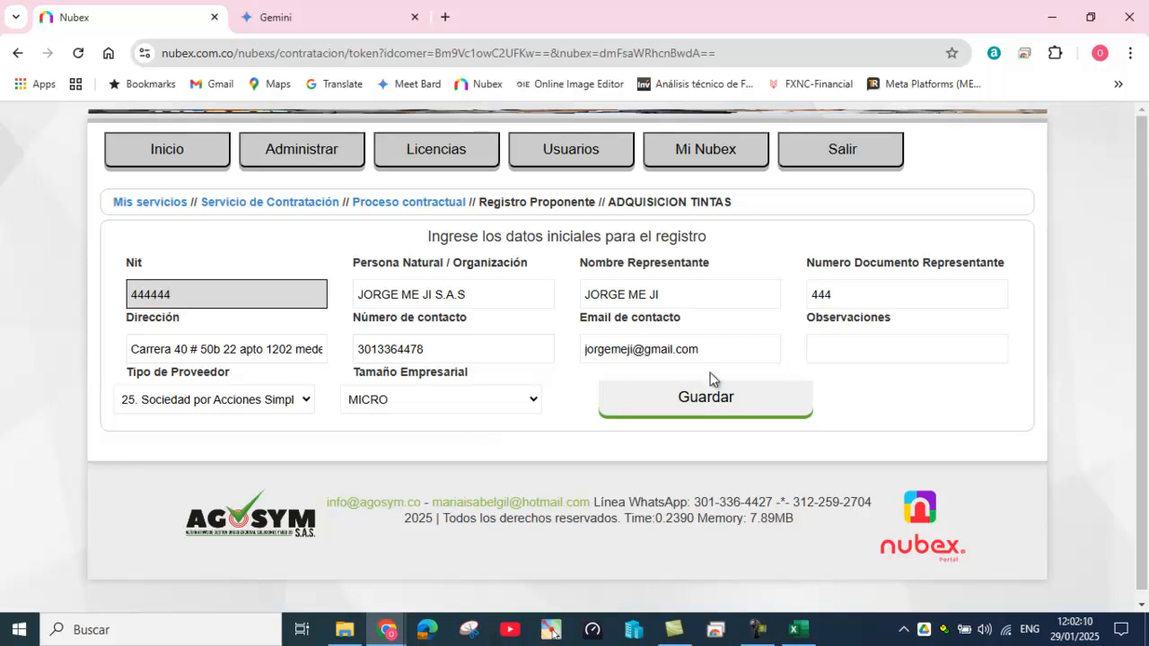
pyautogui.click(694, 406)
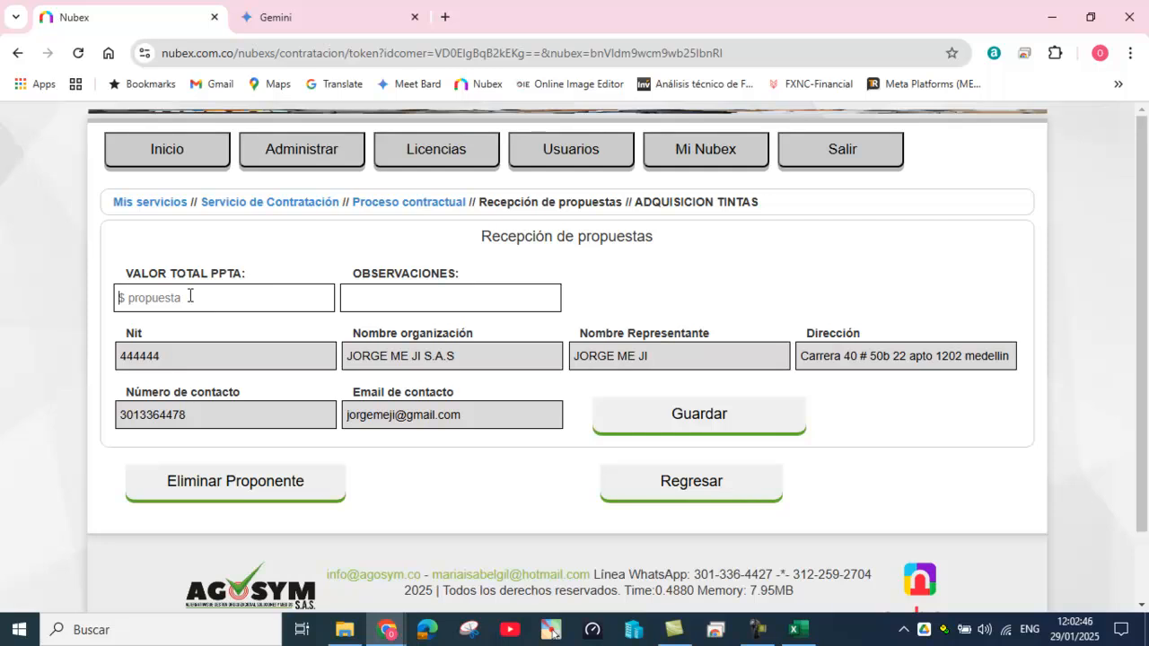
# Step: Enter 2.000.000 as the VALOR TOTAL PPTA
pyautogui.write('2.000.000')
# Step: Save the proposal value, review the requested documents table, then return to Proceso contractual
pyautogui.click(710, 420)
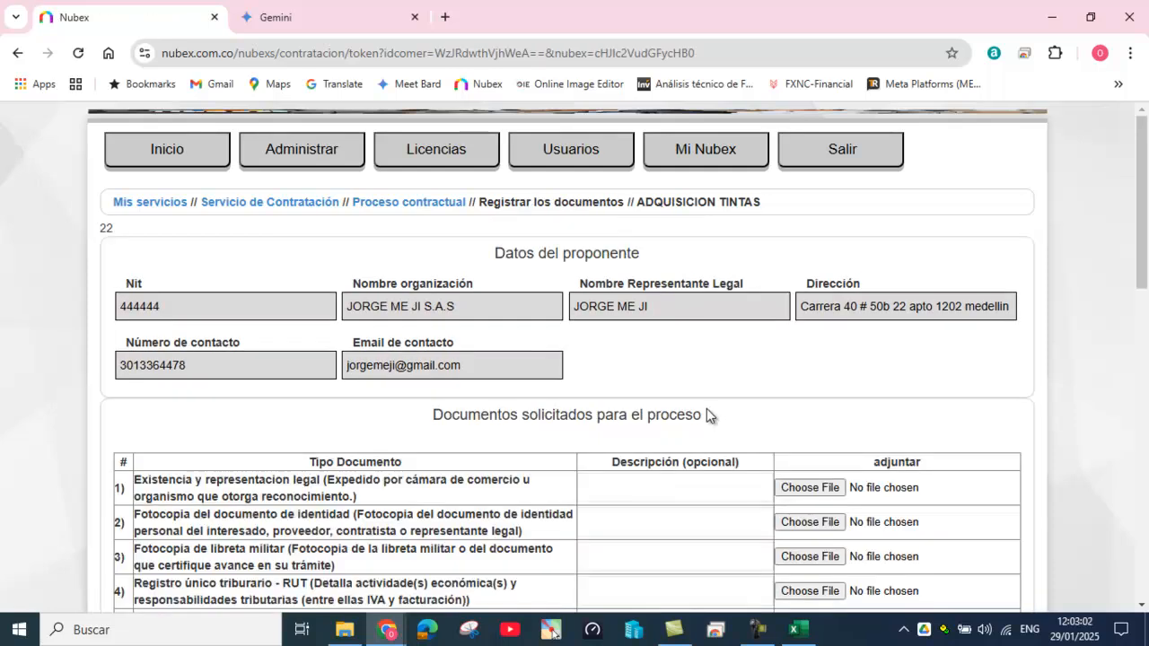
pyautogui.scroll(-4, 708, 408)
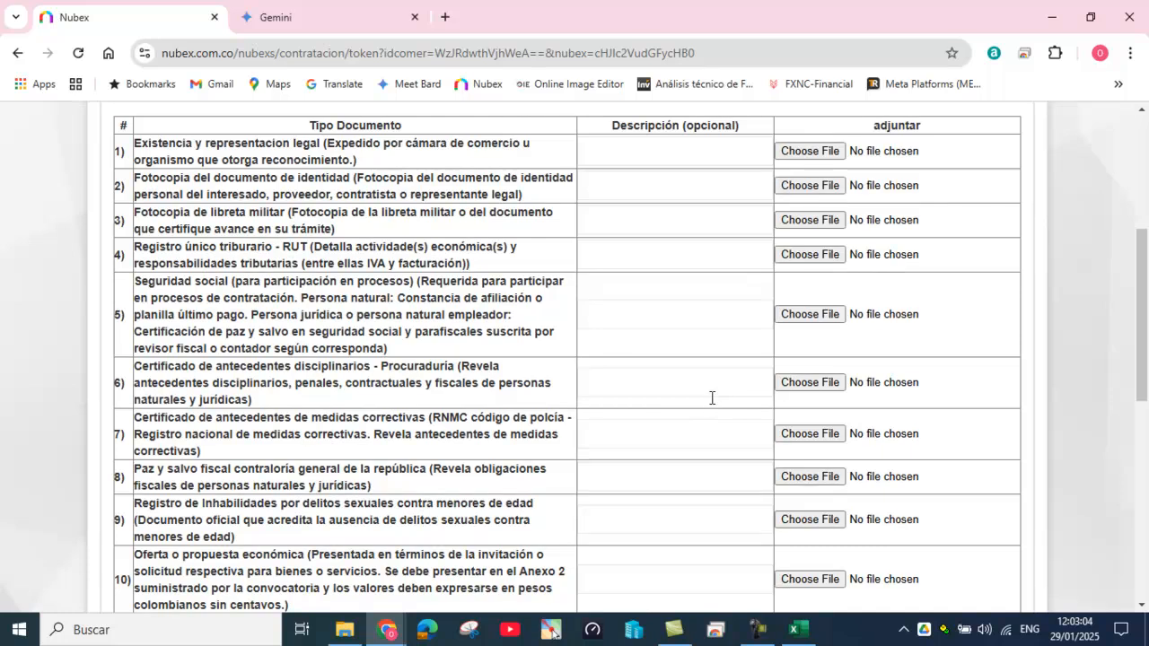
pyautogui.scroll(-2, 711, 400)
pyautogui.scroll(-1, 711, 398)
pyautogui.scroll(5, 710, 403)
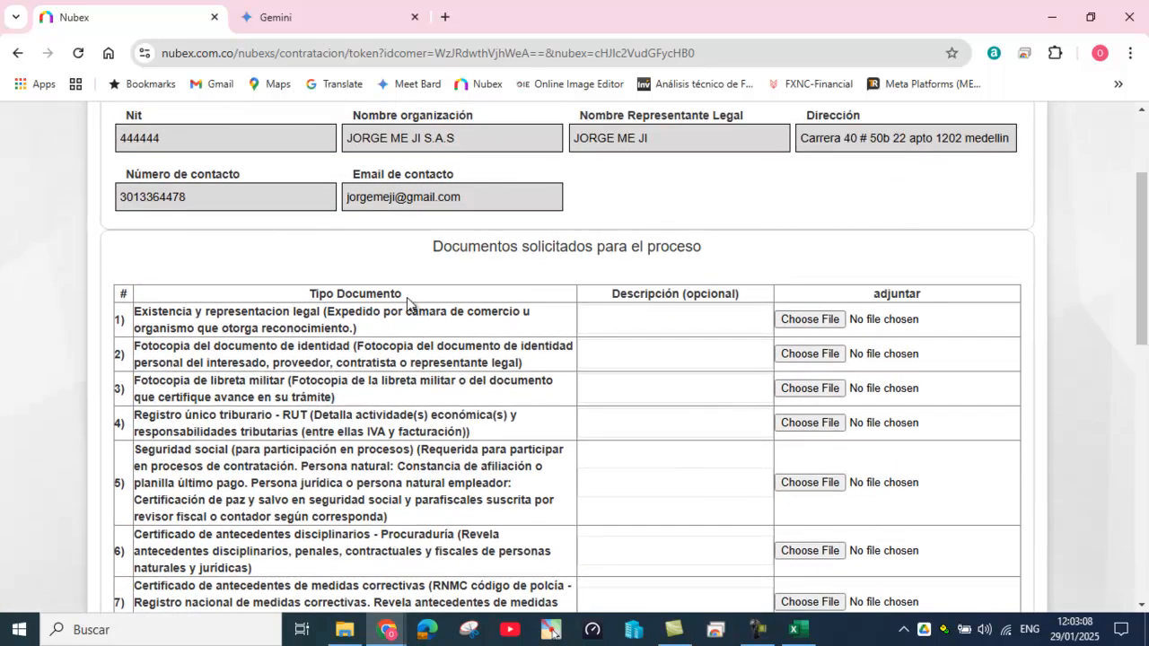
pyautogui.scroll(-2, 459, 345)
pyautogui.scroll(-6, 467, 350)
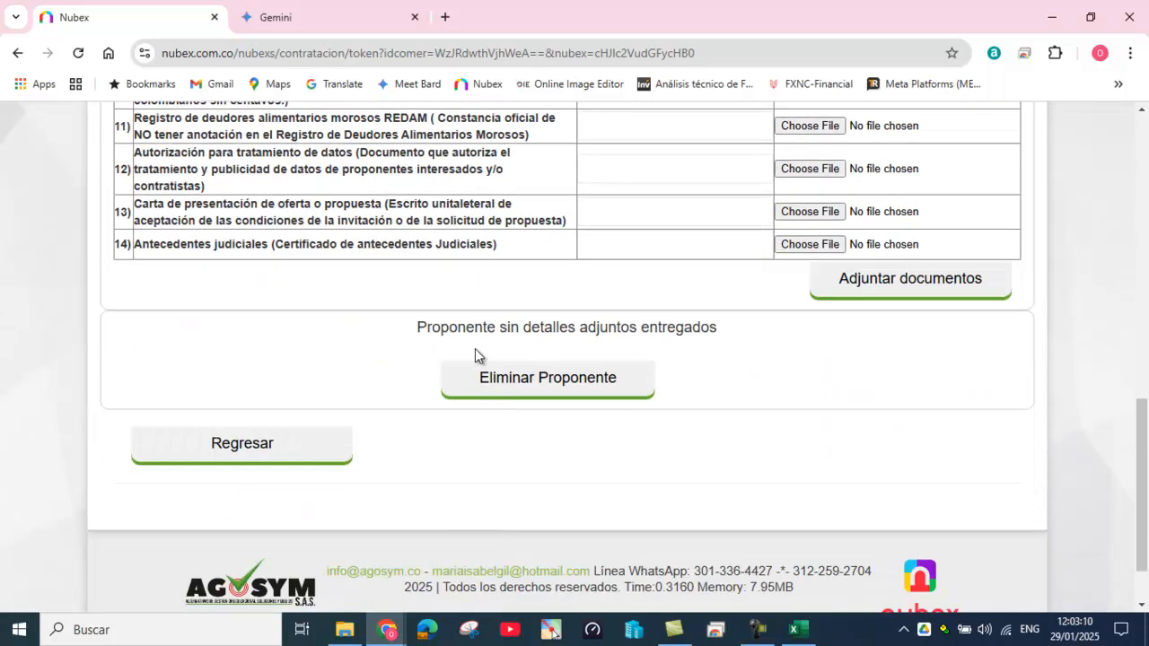
pyautogui.scroll(9, 474, 352)
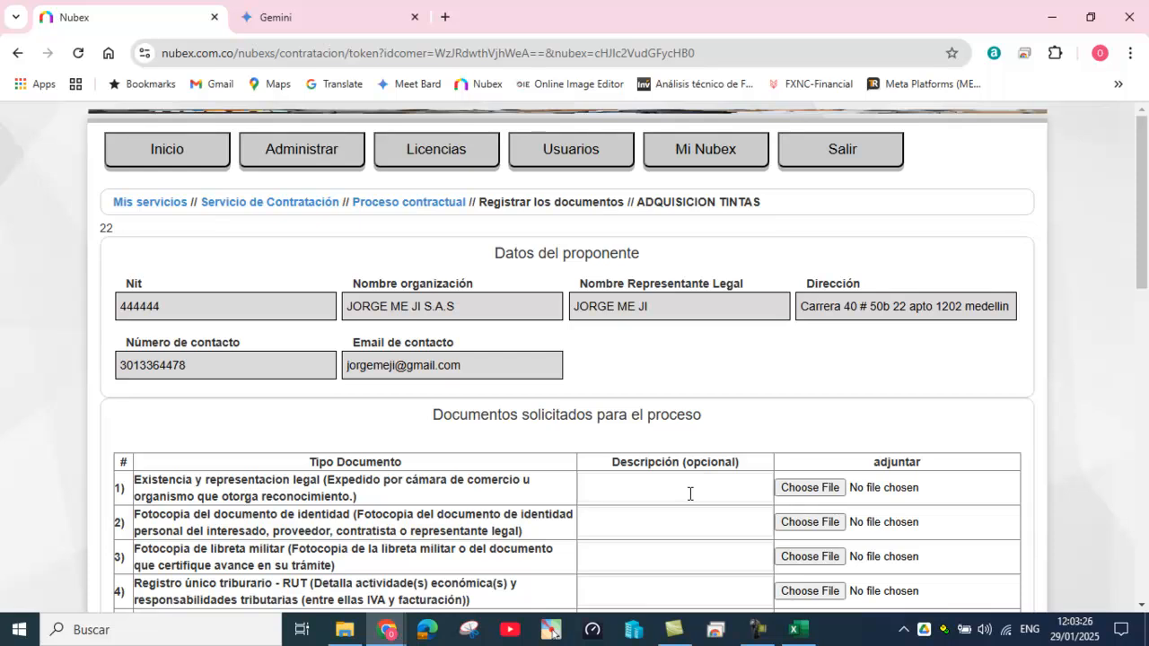
pyautogui.click(422, 203)
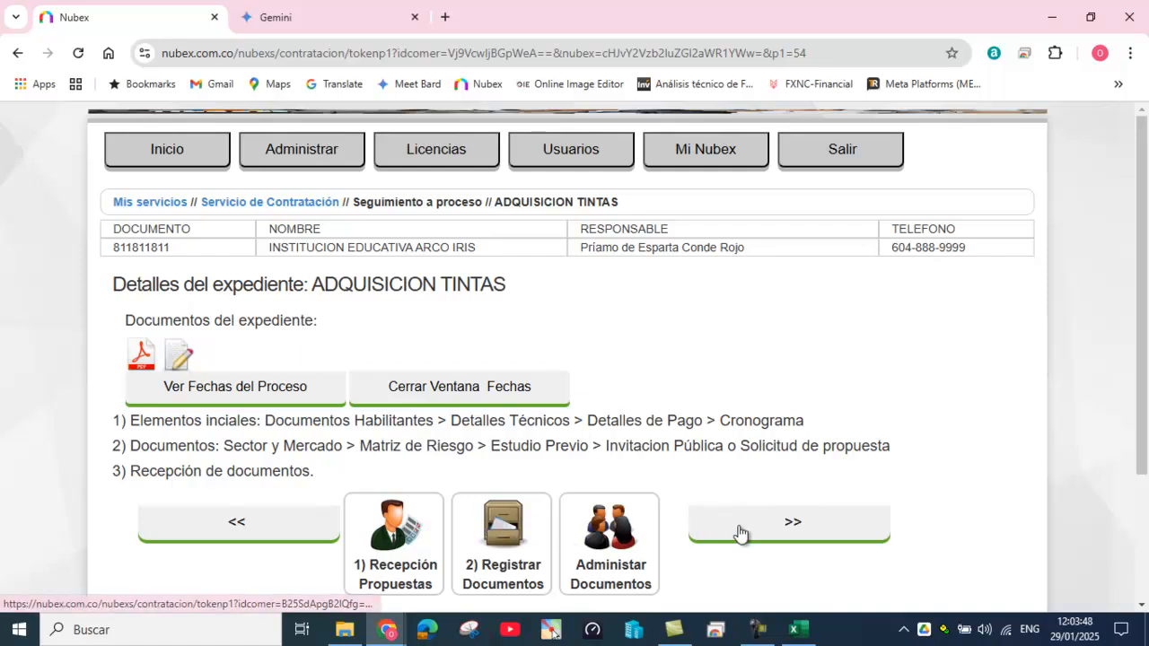
# Step: Open Cierre de Convocatoria with the ACTA DE CIERRE format for proposals without documents
pyautogui.click(790, 528)
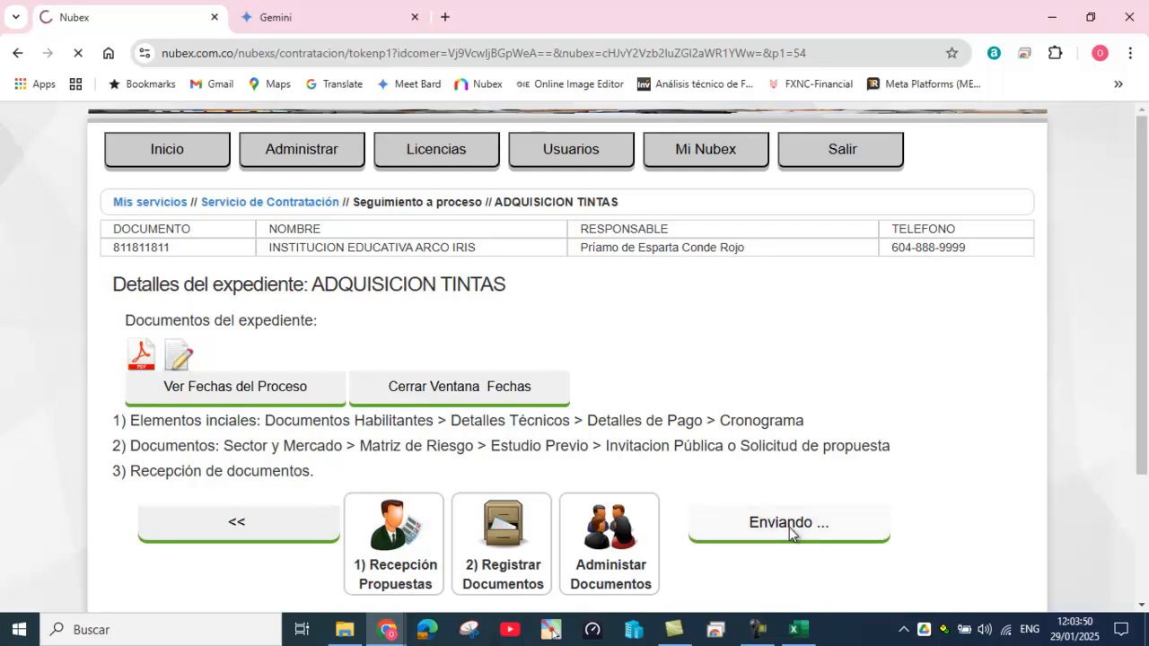
pyautogui.scroll(-2, 745, 474)
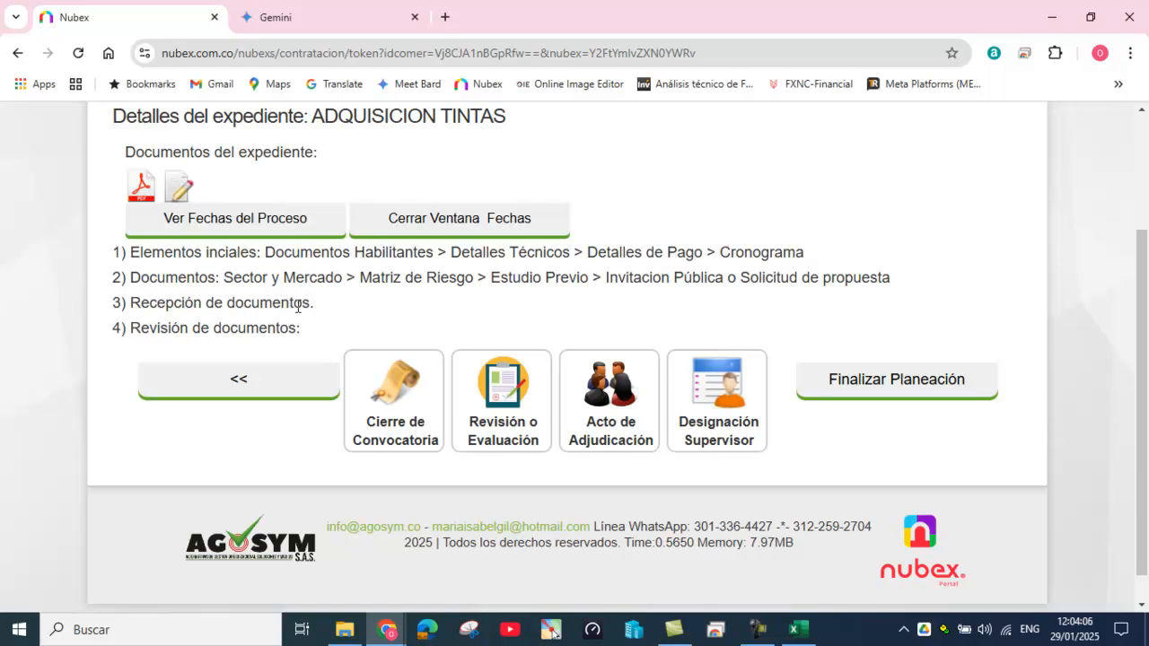
pyautogui.click(389, 393)
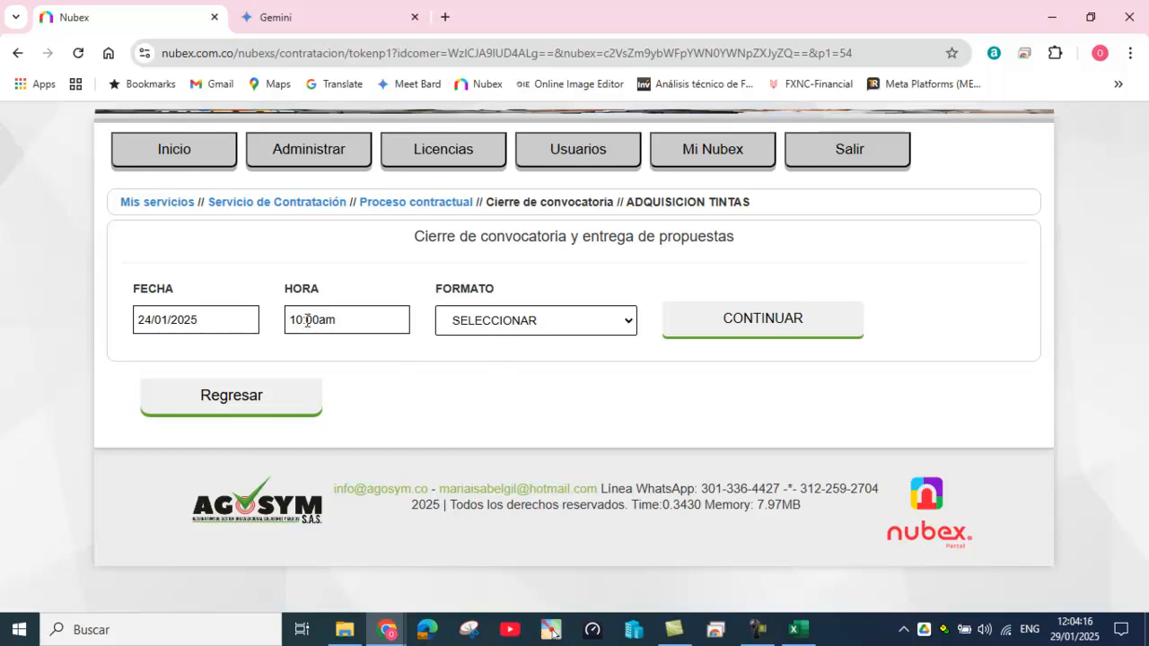
pyautogui.click(503, 328)
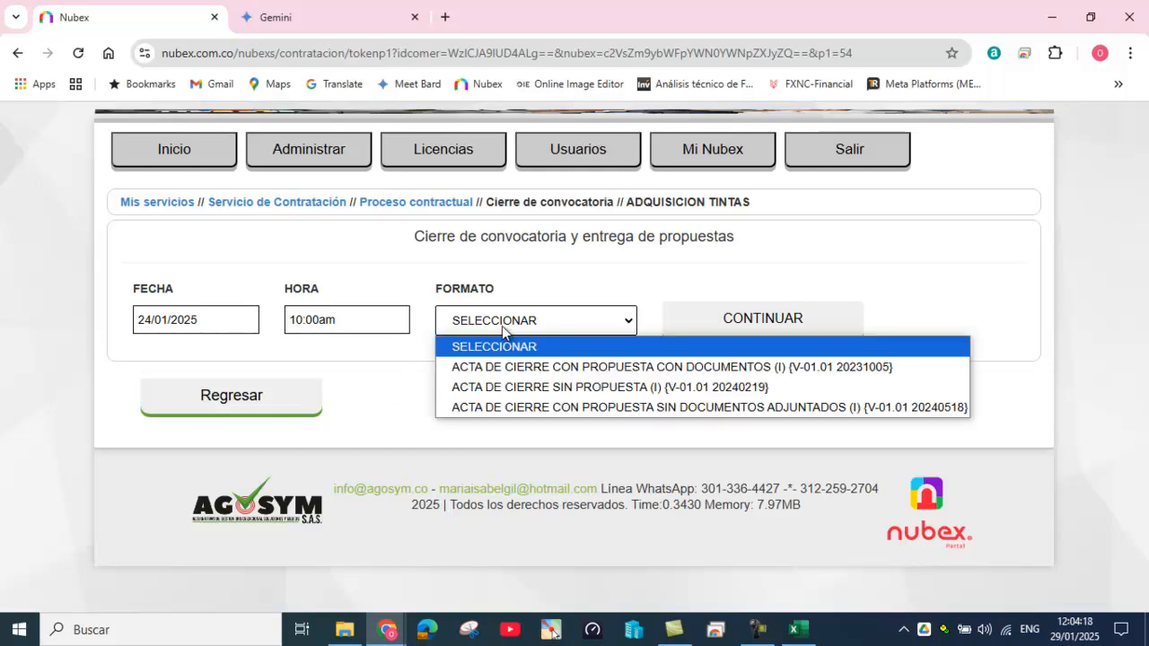
pyautogui.click(529, 409)
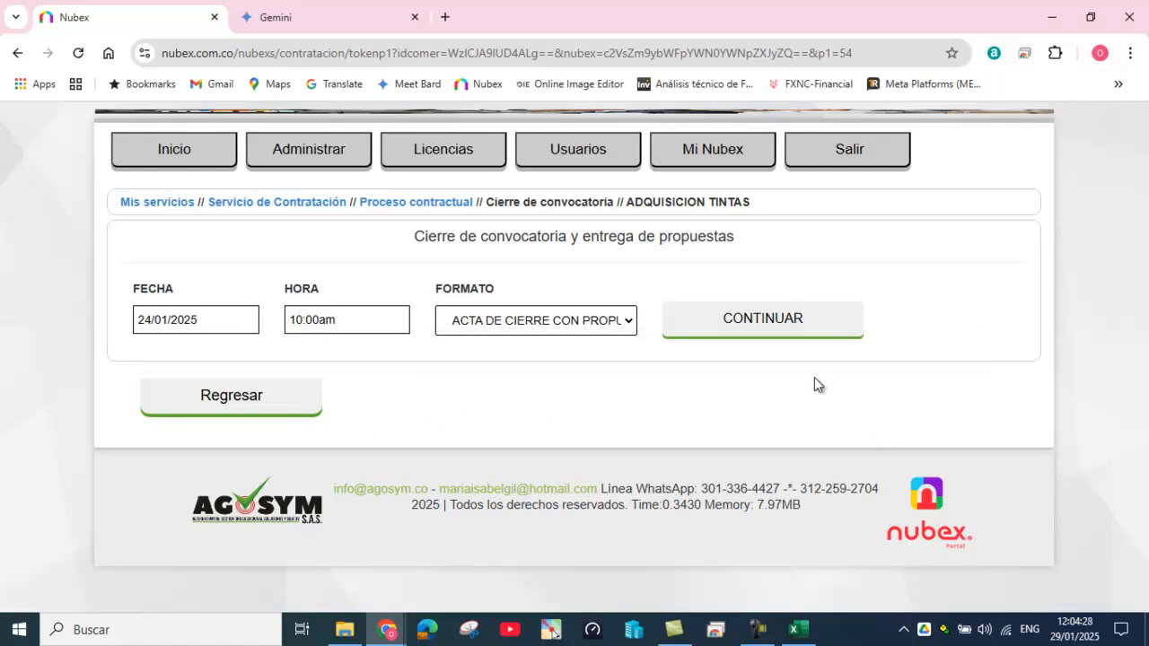
pyautogui.click(764, 320)
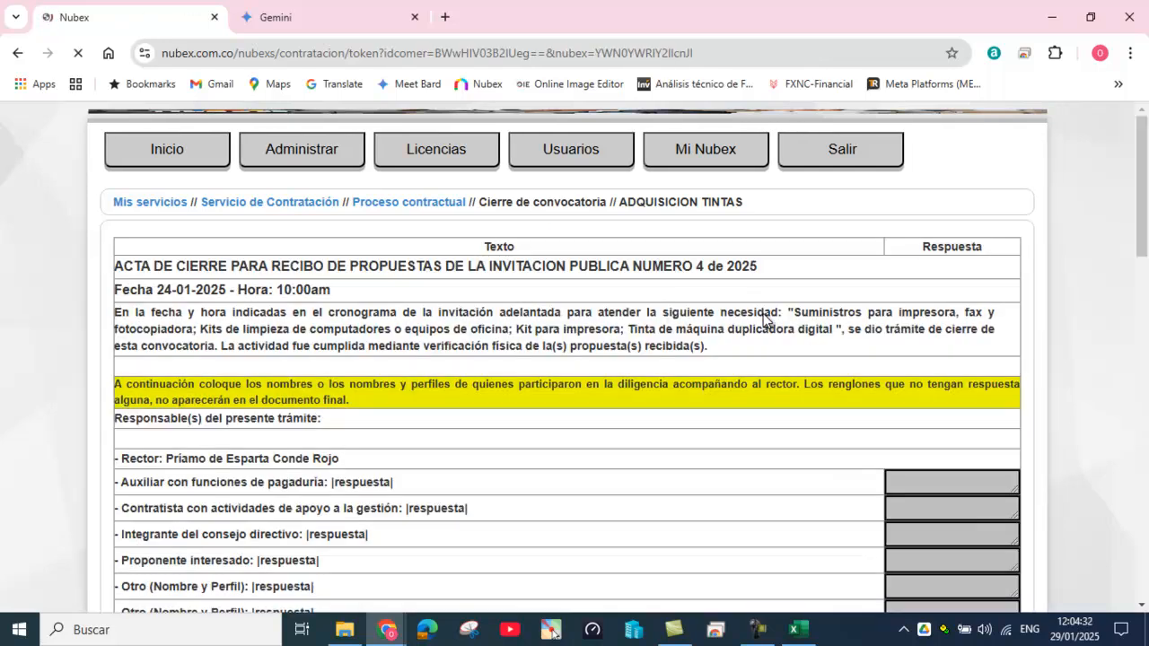
# Step: Copy the rectory secretary's name and title into the closing act's first answer box
pyautogui.scroll(-13, 710, 423)
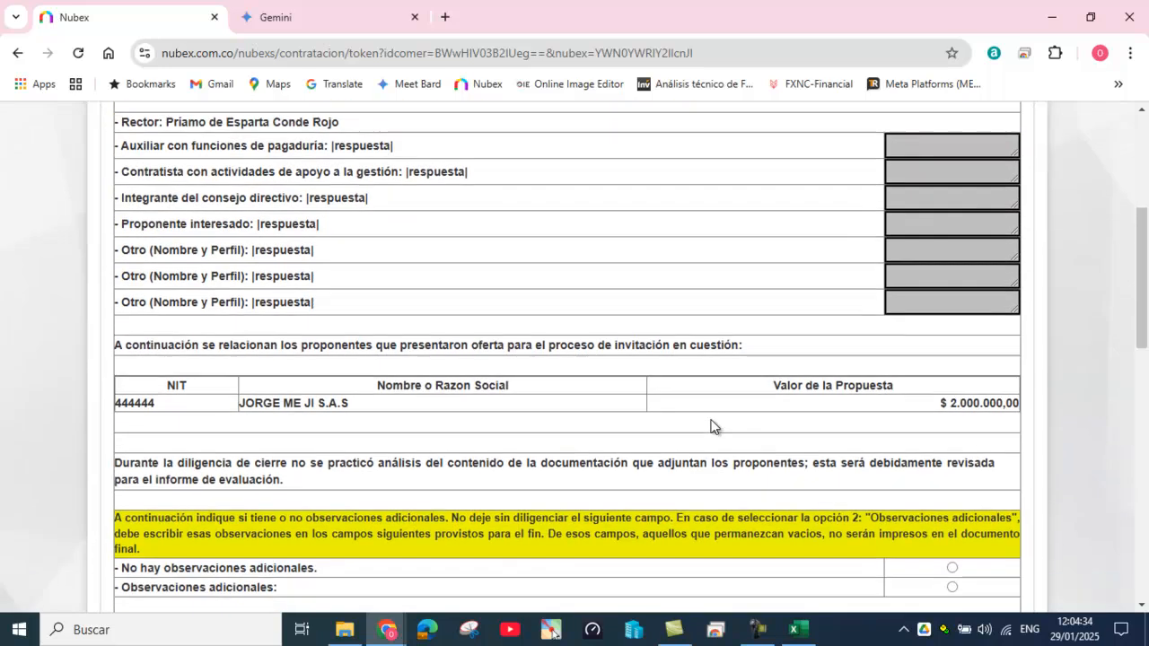
pyautogui.scroll(-3, 710, 429)
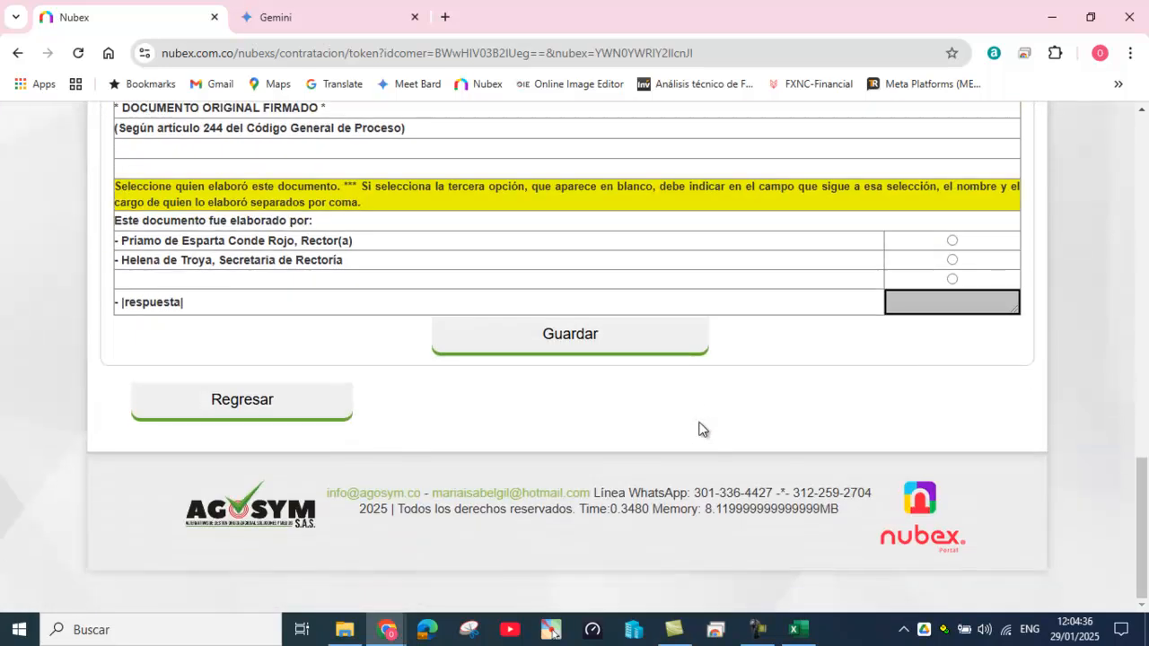
pyautogui.moveTo(122, 259); pyautogui.dragTo(358, 274)
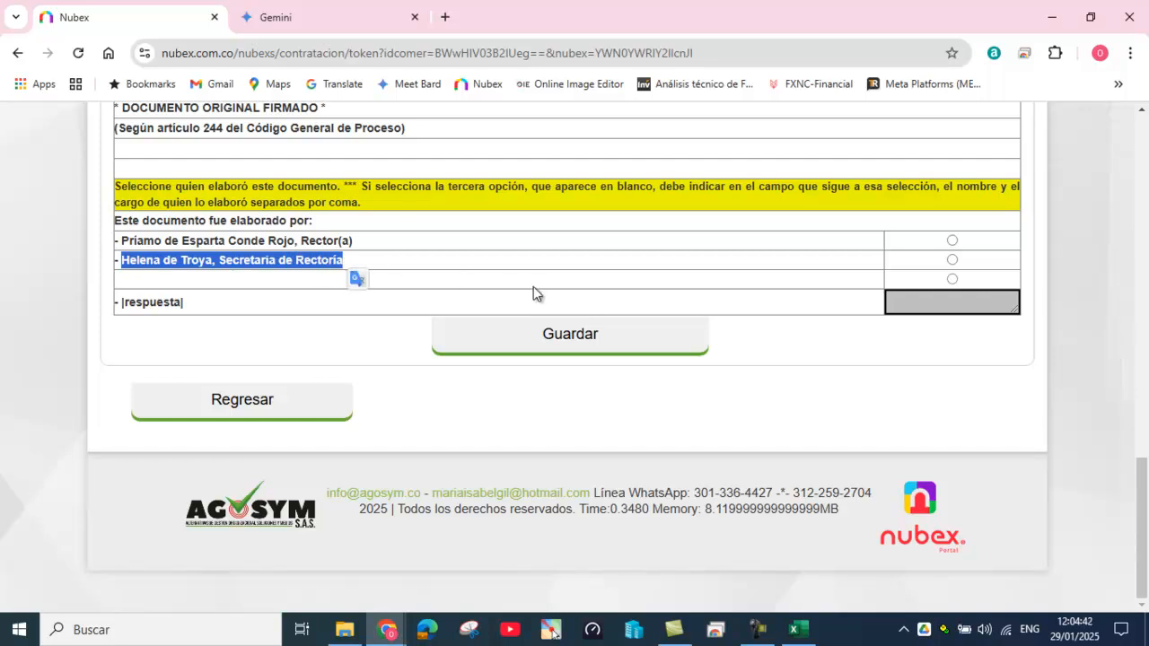
pyautogui.scroll(12, 543, 286)
pyautogui.scroll(3, 547, 292)
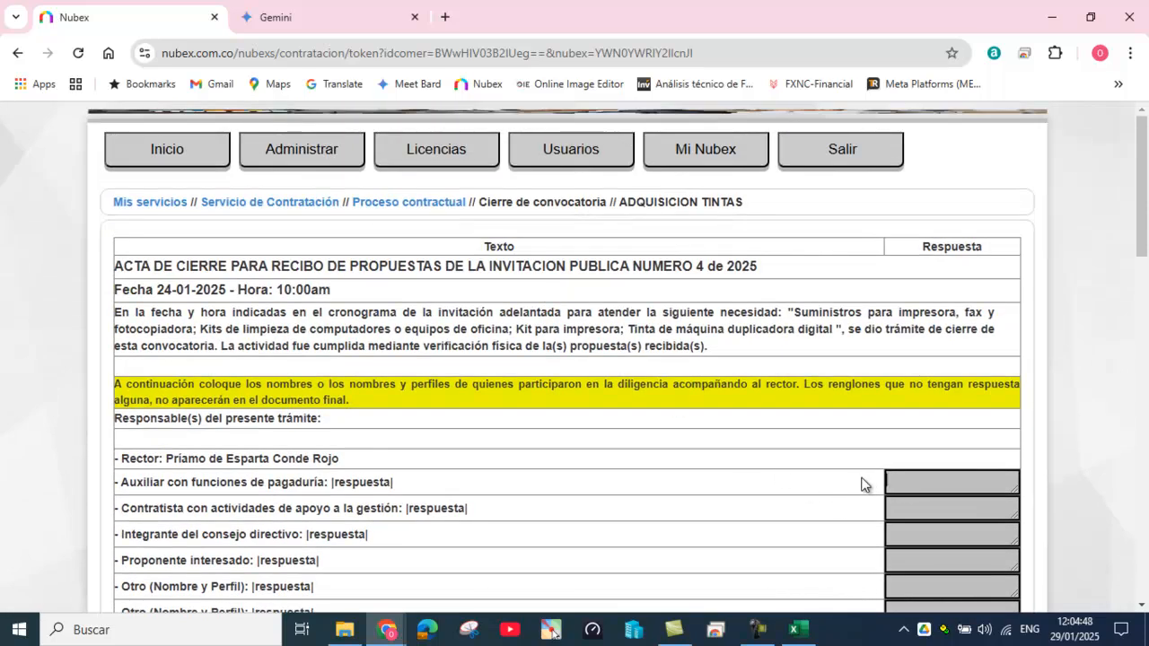
pyautogui.write('Secretaria de Rectoría')
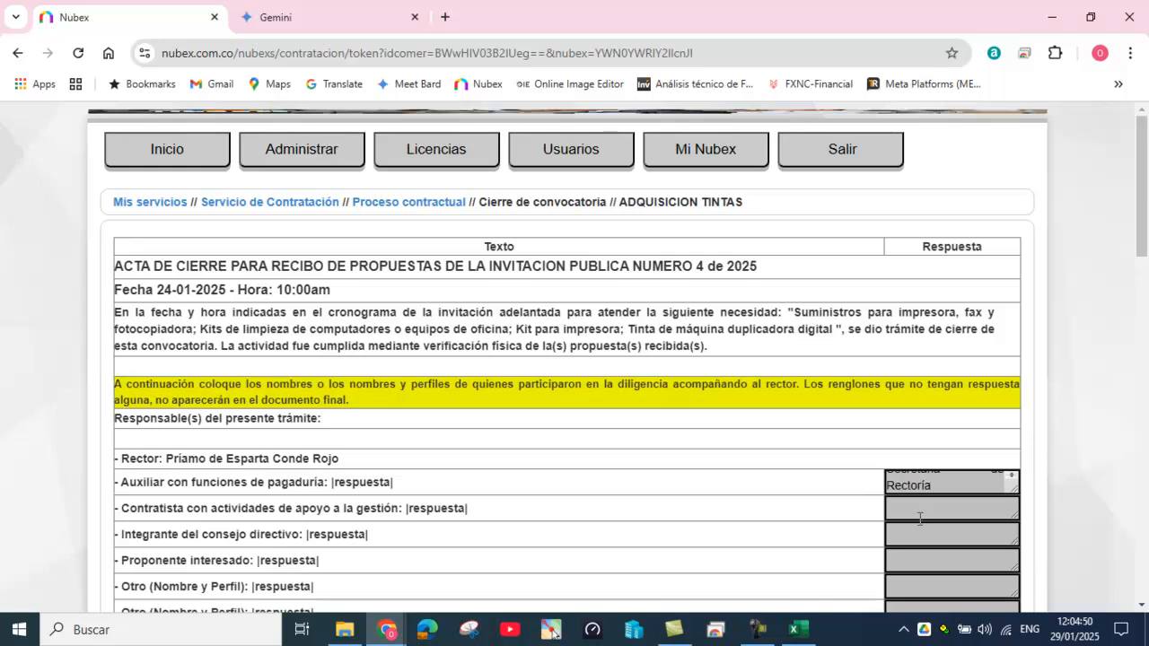
pyautogui.moveTo(1009, 484); pyautogui.dragTo(1023, 519)
# Step: Keep 'No hay observaciones adicionales' selected and save the closing act with Guardar
pyautogui.scroll(-2, 648, 505)
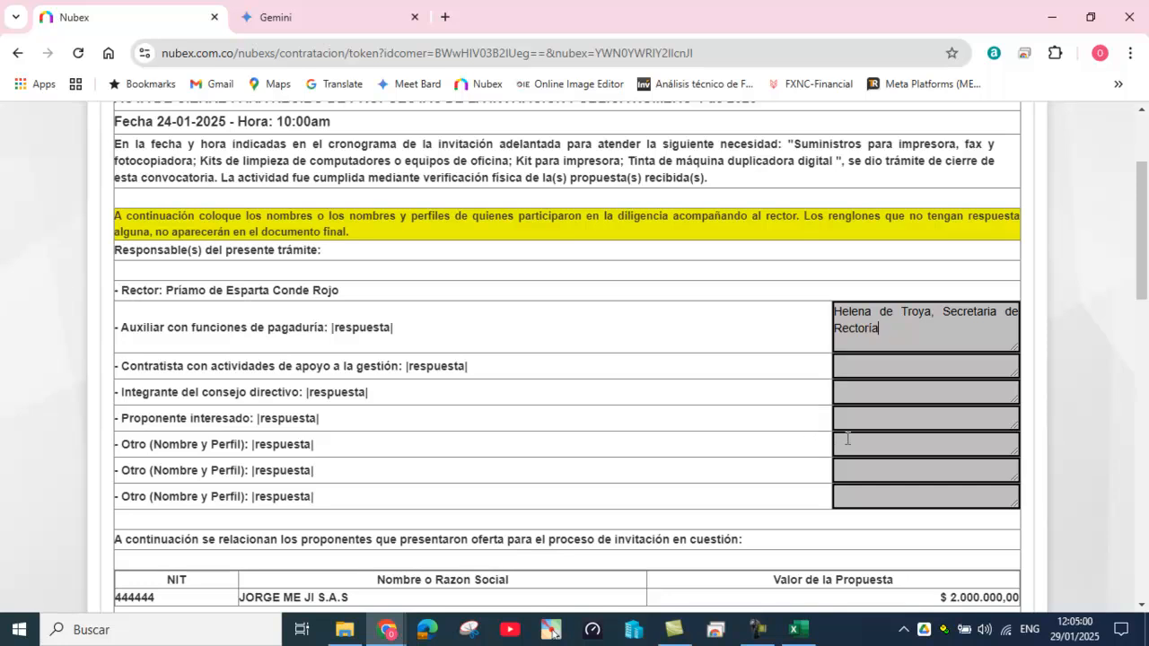
pyautogui.moveTo(122, 444); pyautogui.dragTo(341, 456)
pyautogui.scroll(-3, 556, 416)
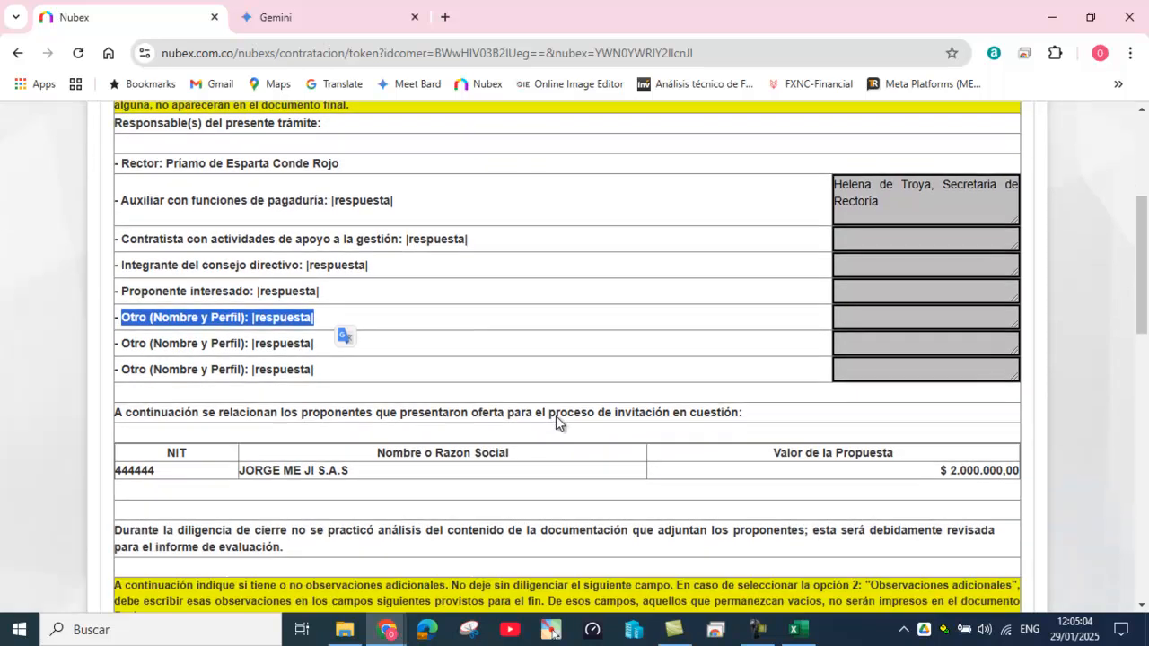
pyautogui.scroll(-2, 573, 411)
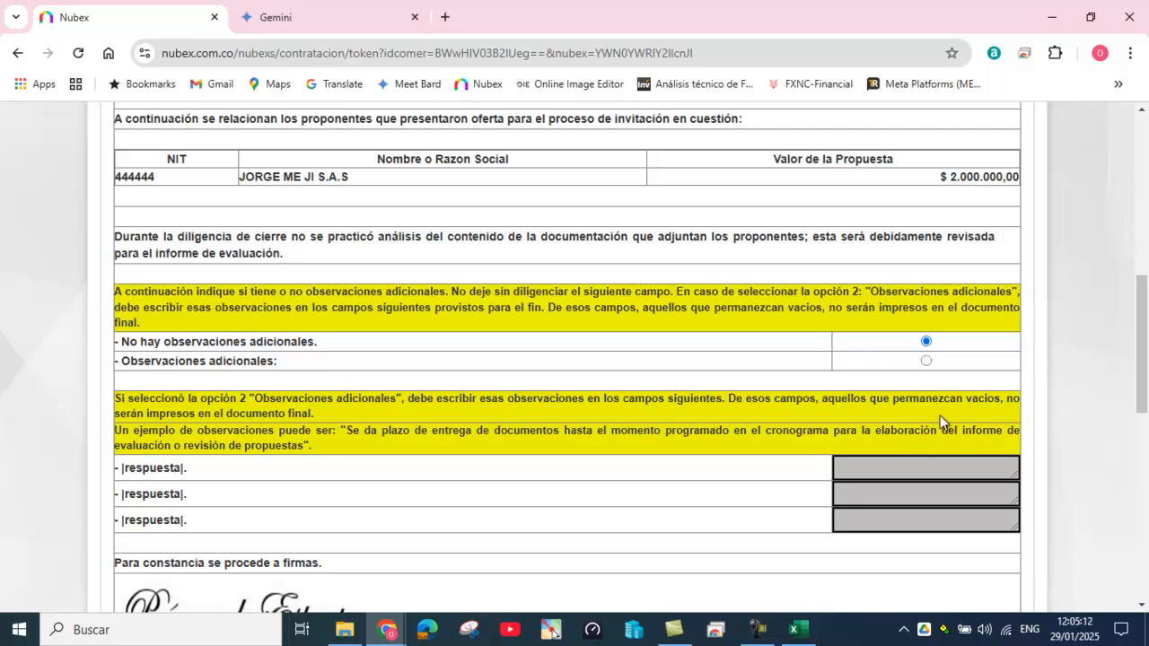
pyautogui.click(926, 361)
pyautogui.click(927, 342)
pyautogui.scroll(-5, 622, 433)
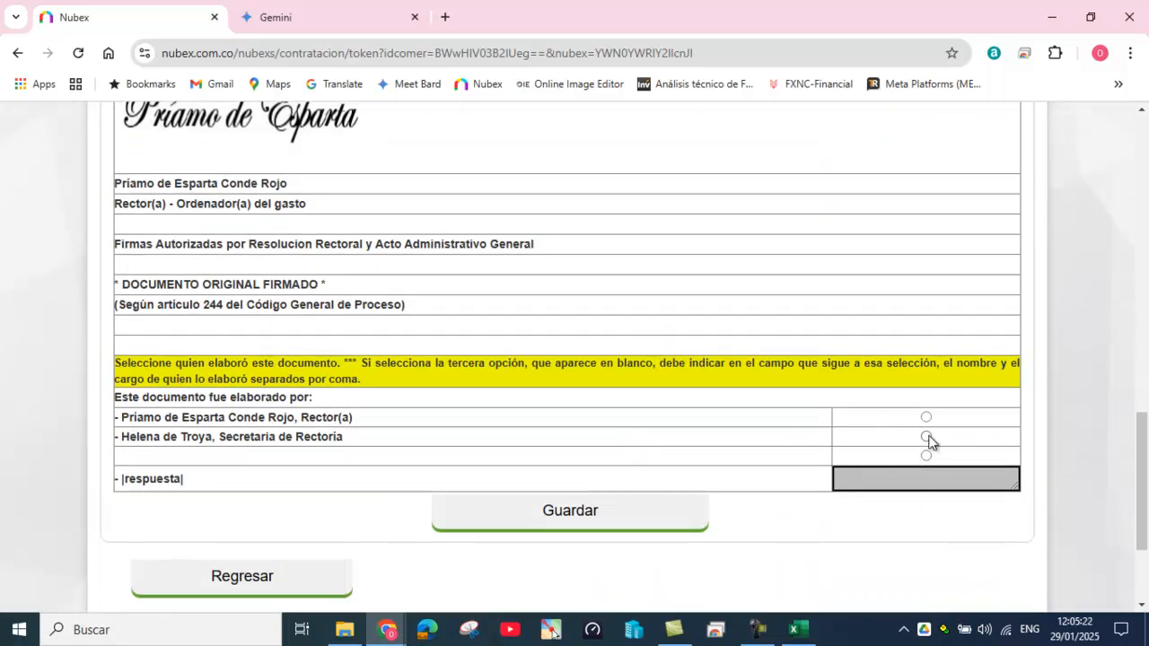
pyautogui.click(584, 510)
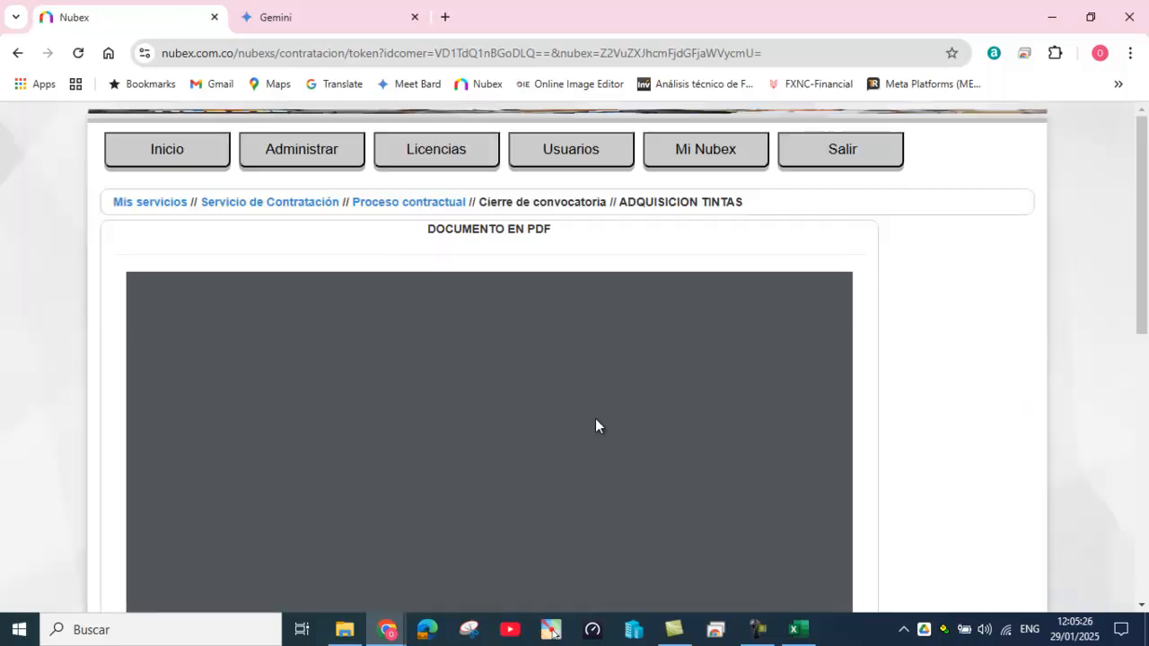
# Step: Return to the ADQUISICION TINTAS Proceso contractual page and open its Revisión o Evaluación step
pyautogui.scroll(-3, 595, 427)
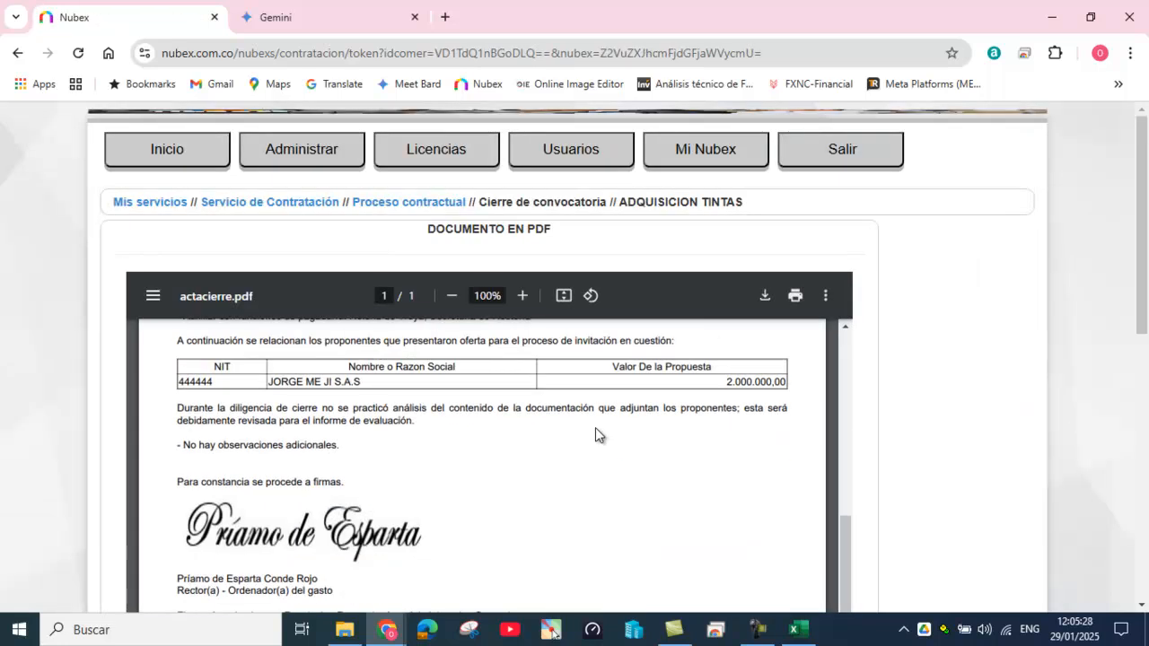
pyautogui.scroll(3, 595, 428)
pyautogui.click(412, 204)
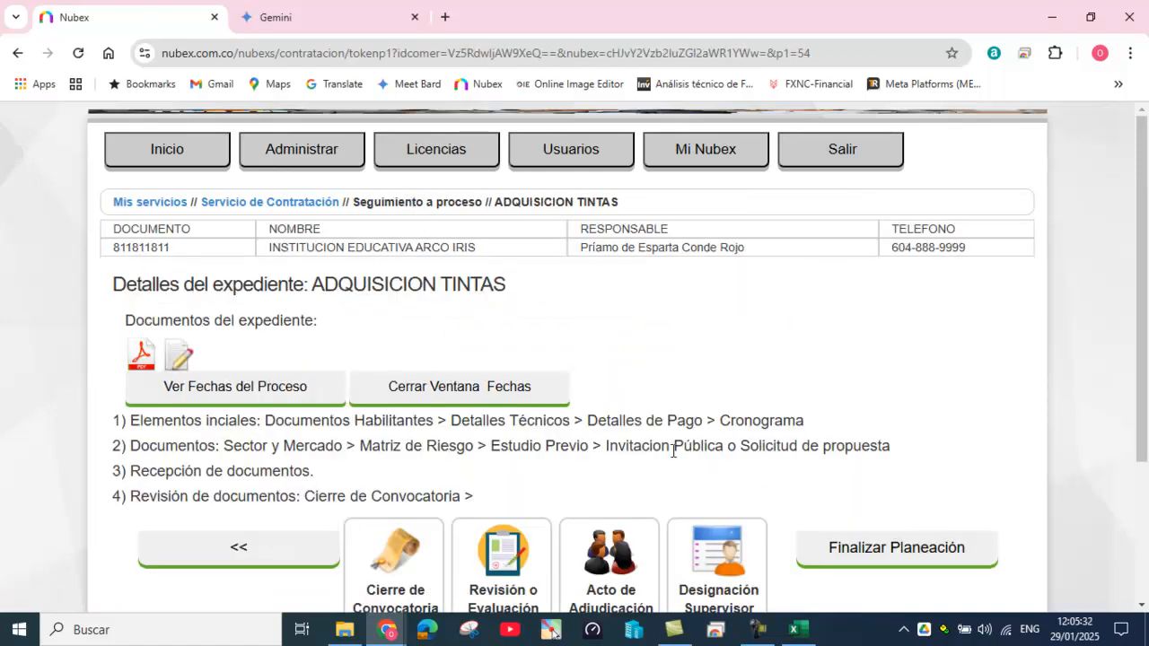
pyautogui.scroll(-2, 673, 449)
pyautogui.click(499, 400)
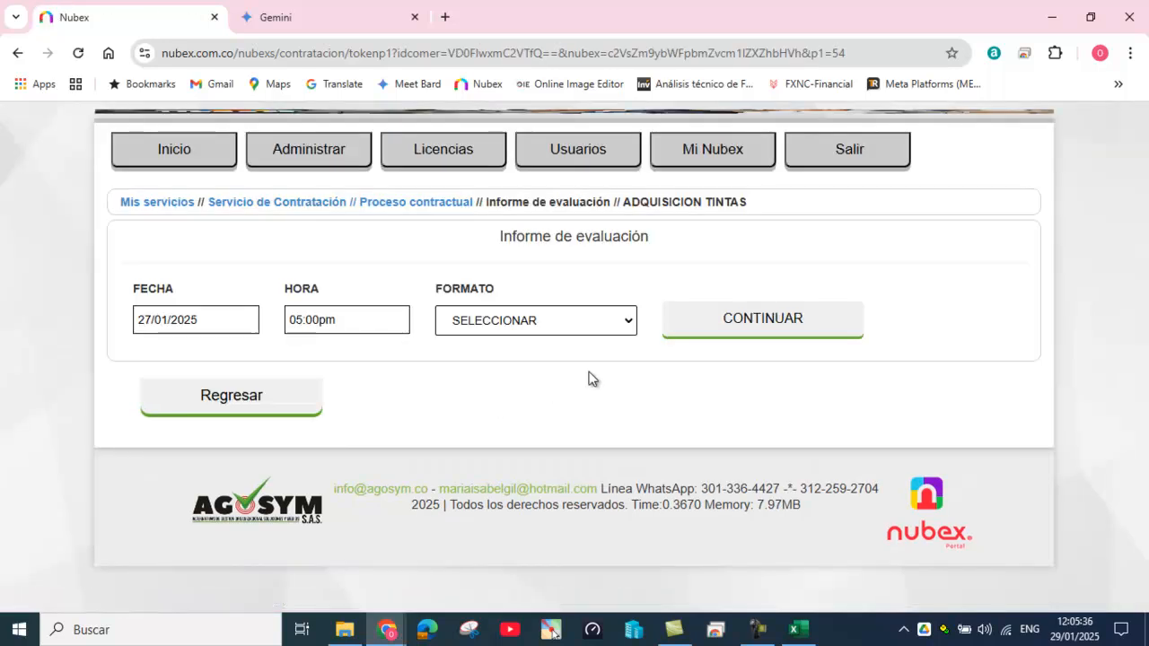
# Step: Start an evaluation report in the INFORME DE EVALUACIÓN DE PROPUESTAS format
pyautogui.click(630, 325)
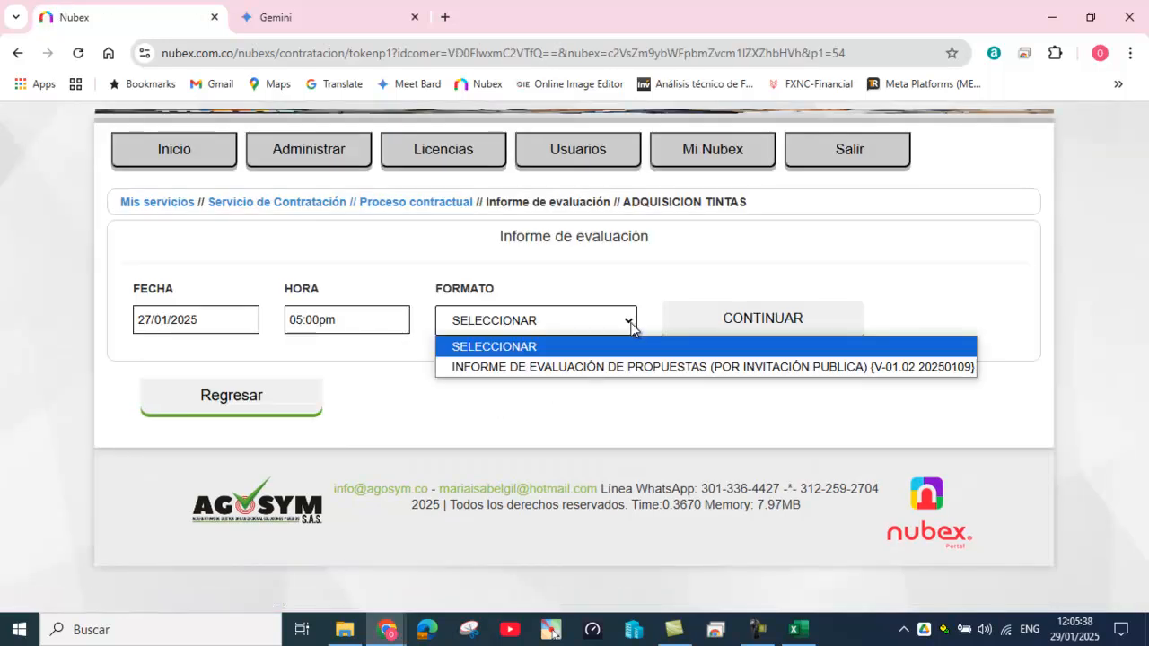
pyautogui.click(630, 369)
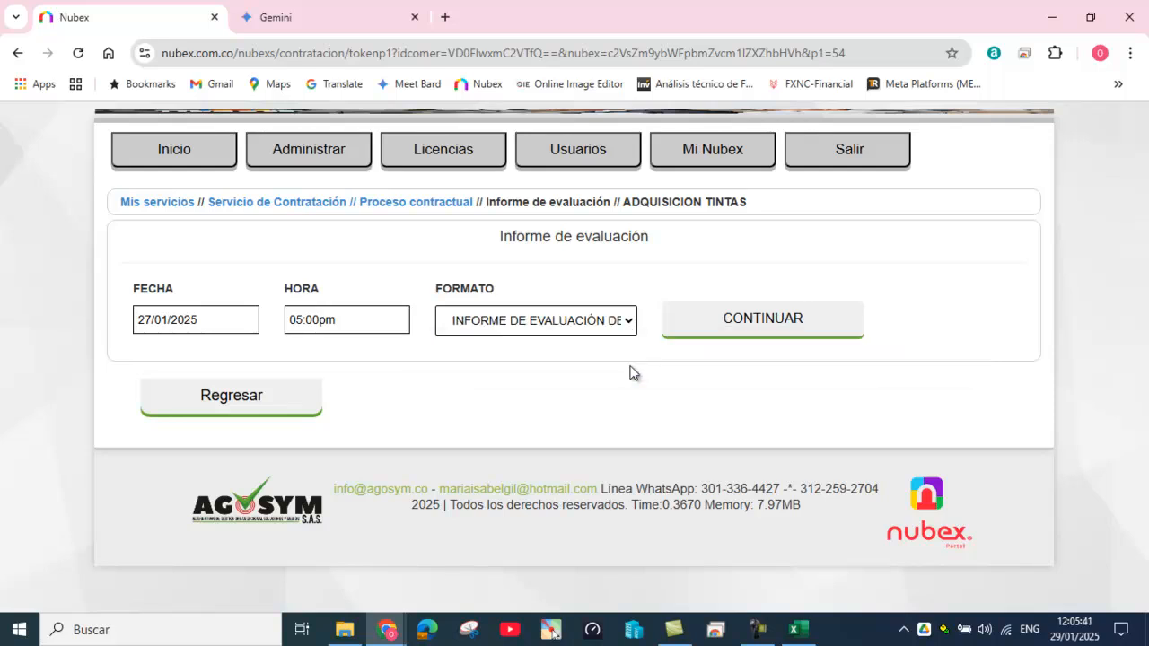
pyautogui.click(764, 328)
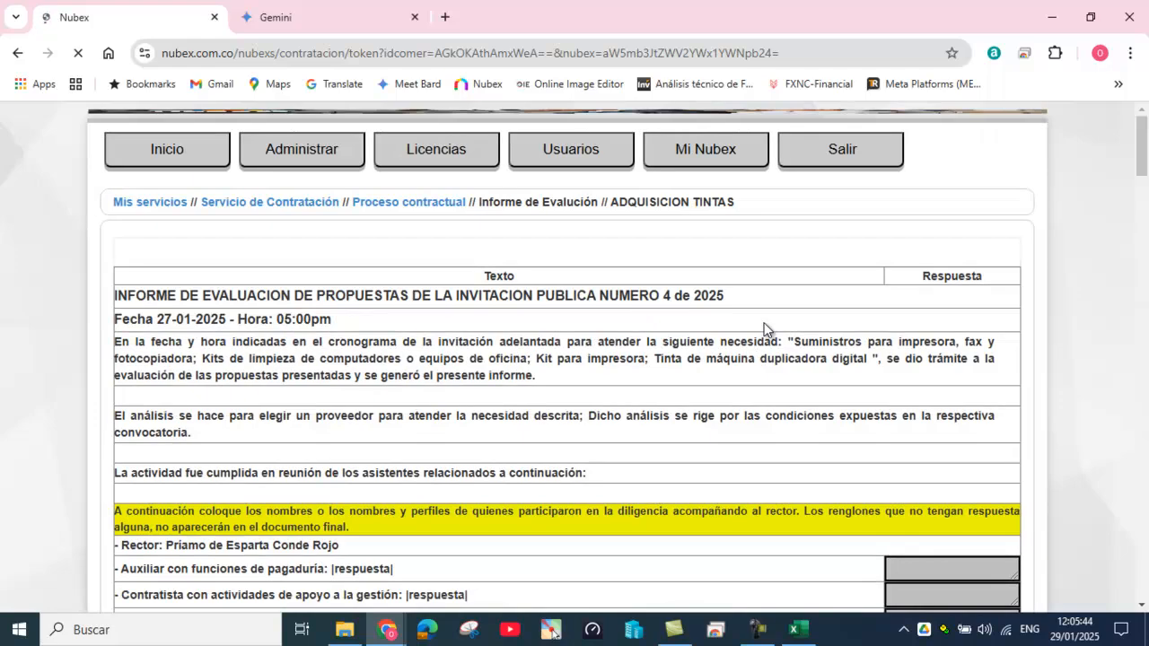
# Step: Paste the payroll assistant's name and role into the Auxiliar con funciones de pagaduría answer
pyautogui.scroll(-1, 633, 455)
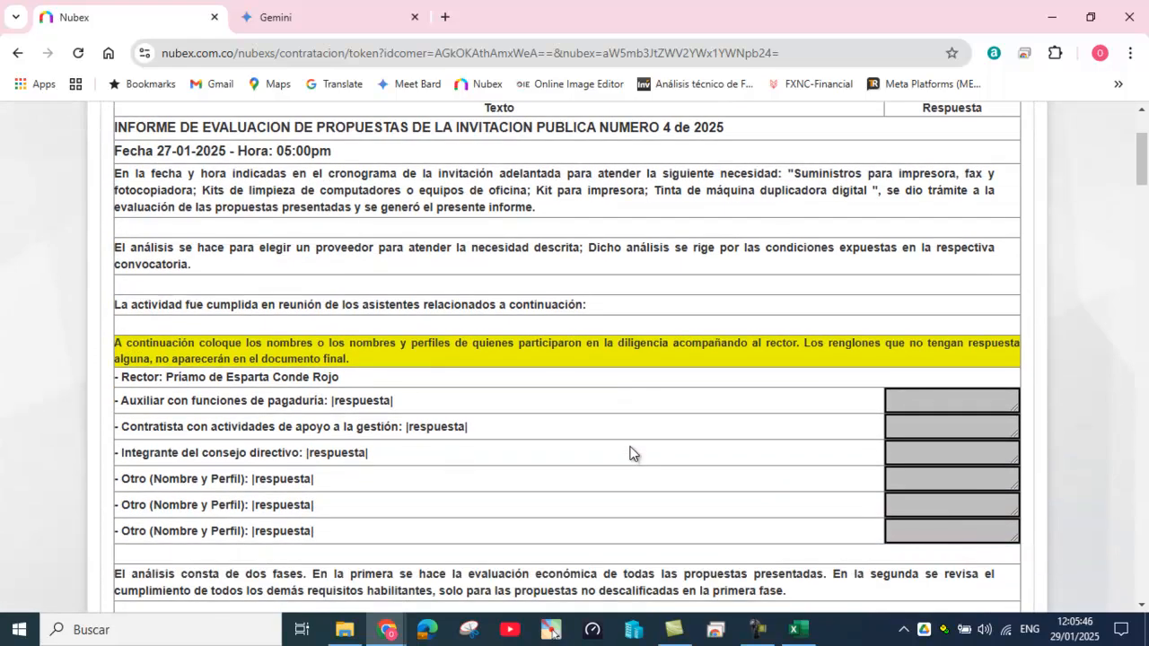
pyautogui.click(909, 403)
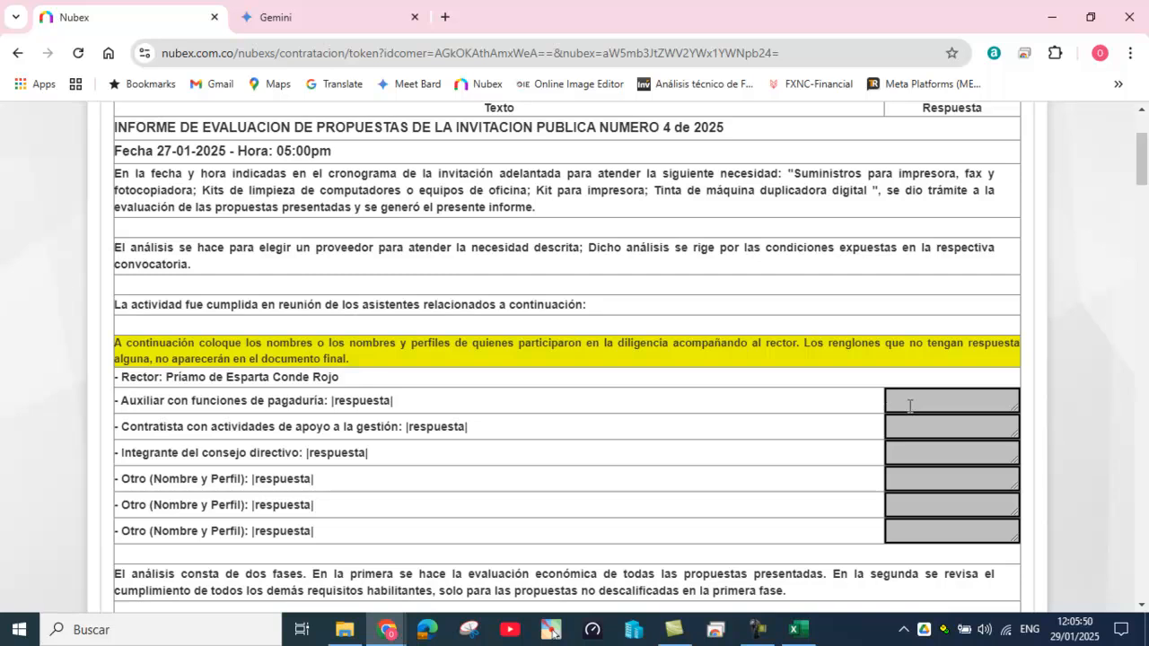
pyautogui.write('Secretaria de Rectoría')
pyautogui.moveTo(1014, 408); pyautogui.dragTo(1021, 428)
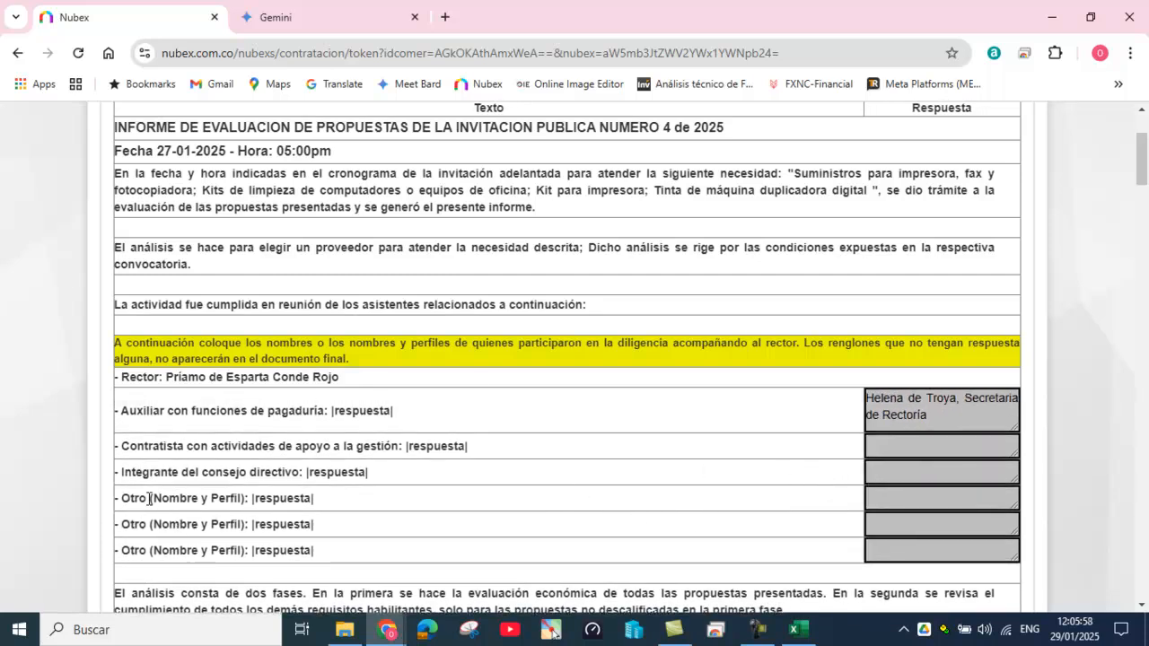
pyautogui.moveTo(122, 499); pyautogui.dragTo(199, 469)
pyautogui.moveTo(119, 446); pyautogui.dragTo(415, 446)
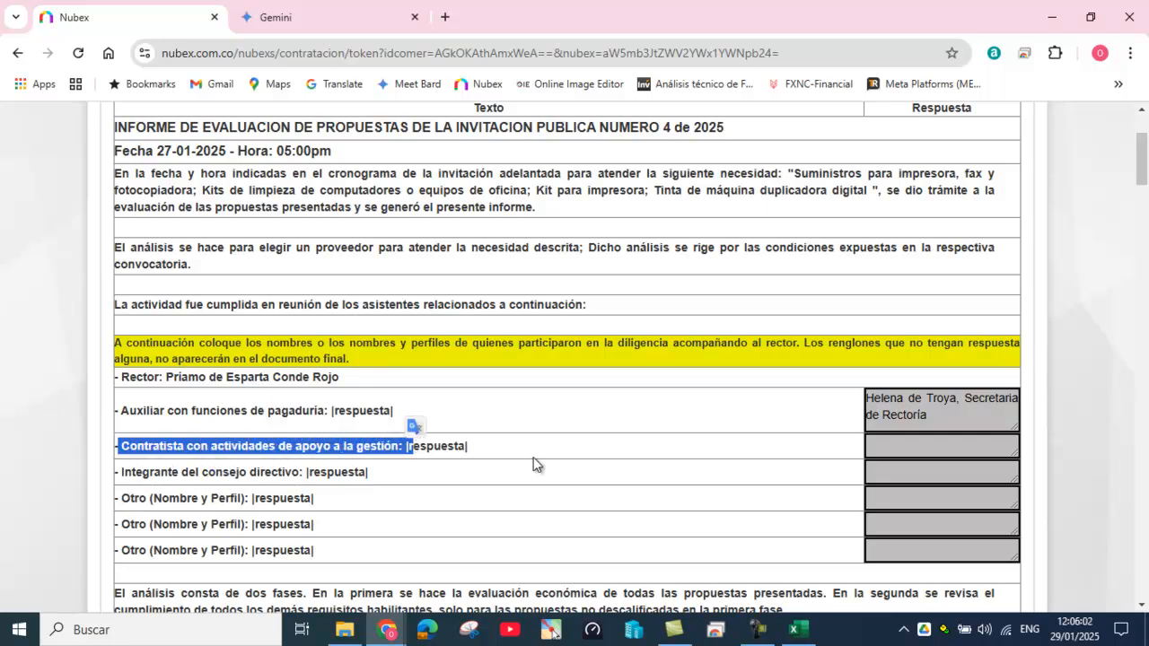
pyautogui.scroll(-2, 539, 465)
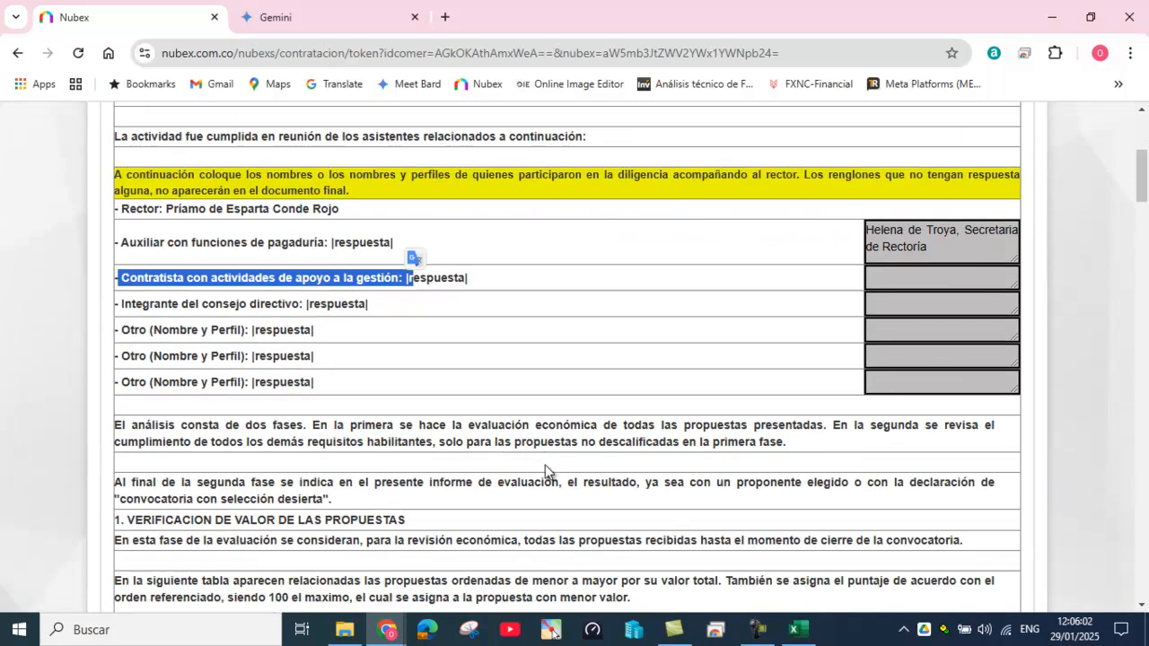
pyautogui.click(884, 277)
pyautogui.scroll(-7, 820, 404)
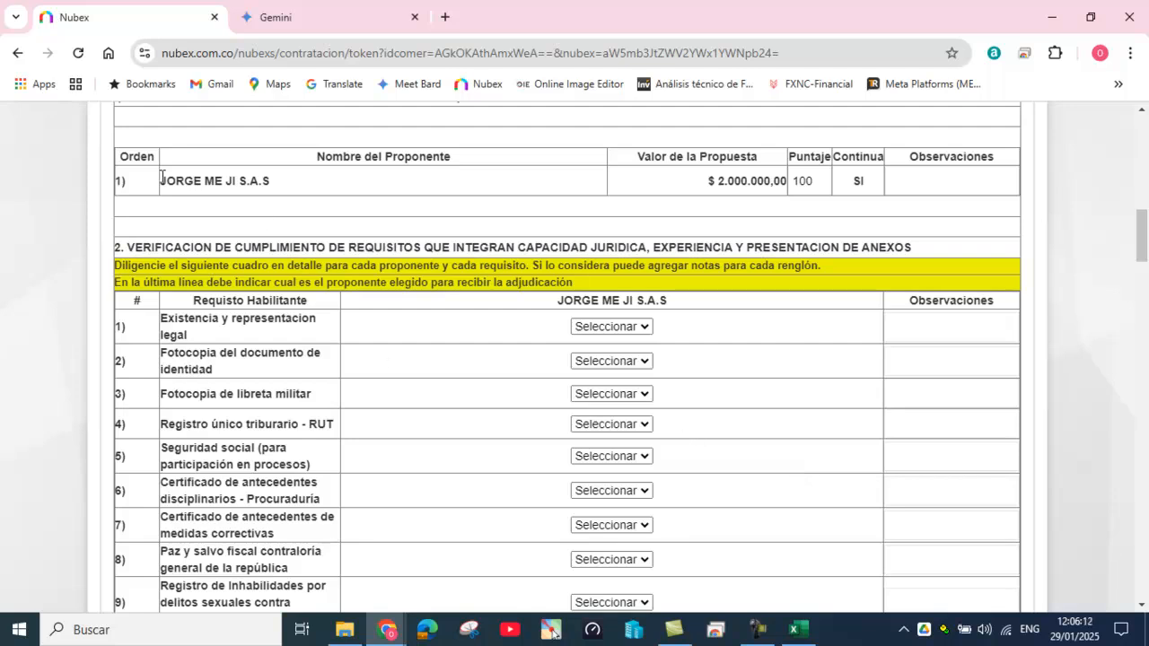
# Step: Set requirement 1, Existencia y representacion legal, to SI
pyautogui.moveTo(166, 180); pyautogui.dragTo(194, 179)
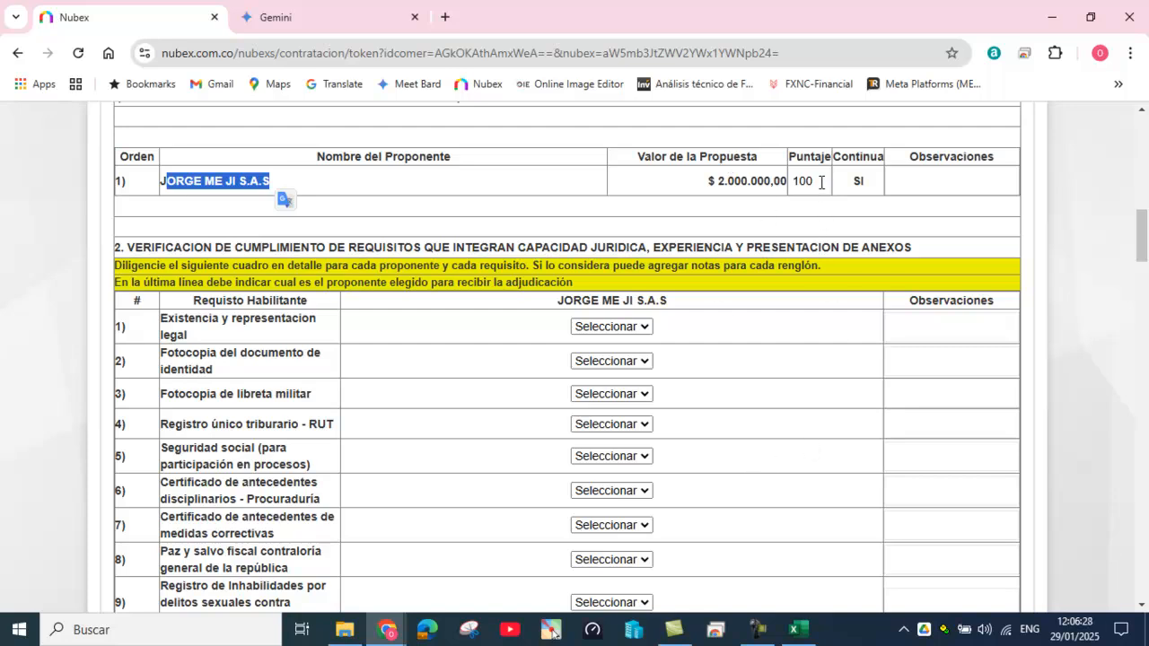
pyautogui.scroll(-1, 720, 454)
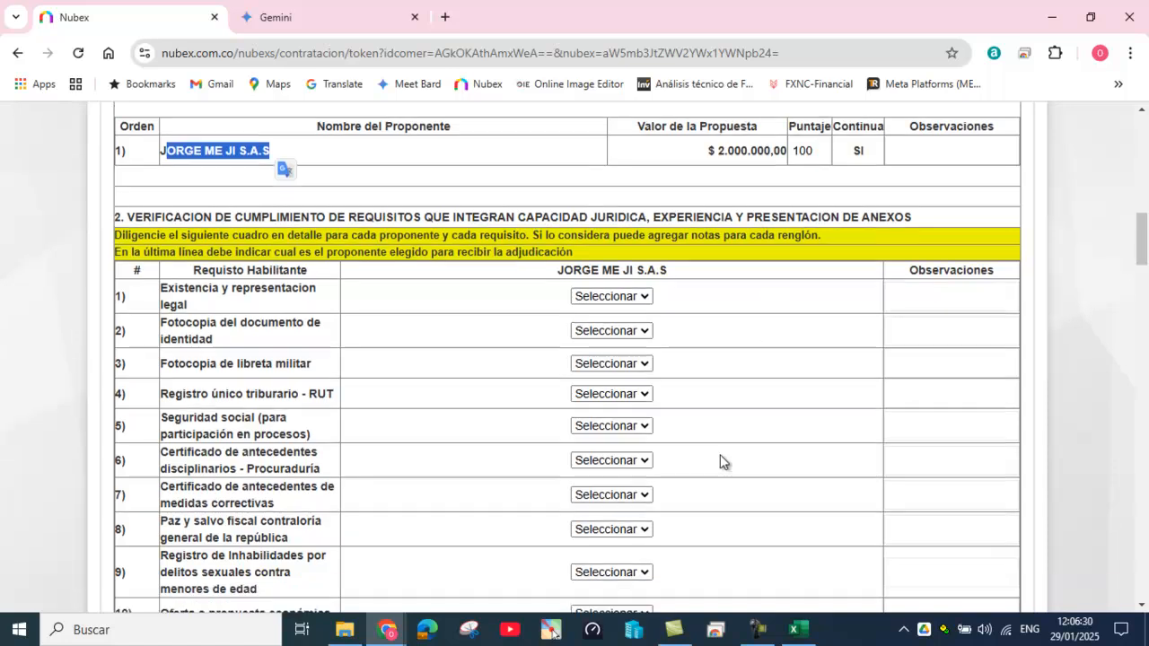
pyautogui.scroll(-3, 729, 458)
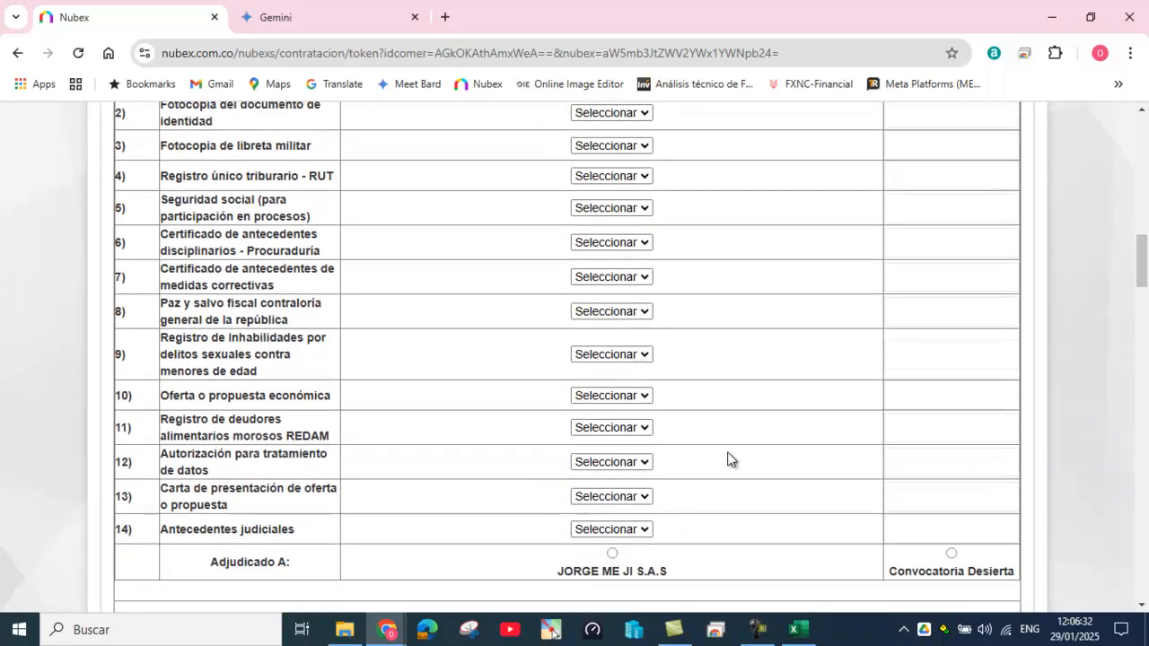
pyautogui.scroll(3, 729, 458)
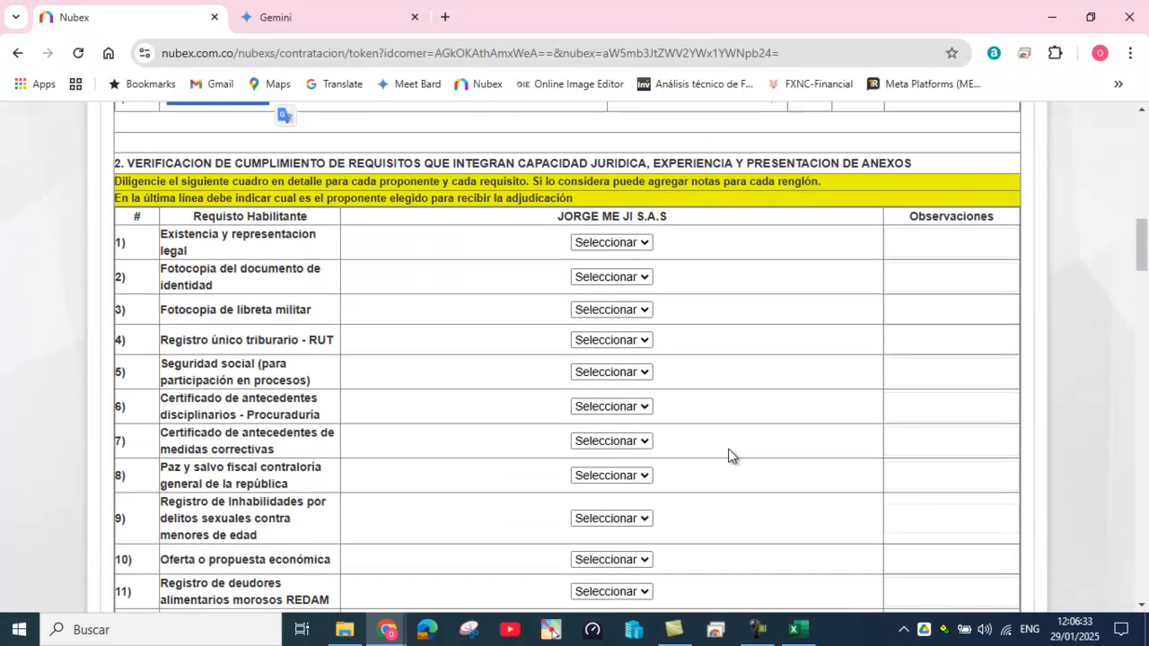
pyautogui.click(645, 244)
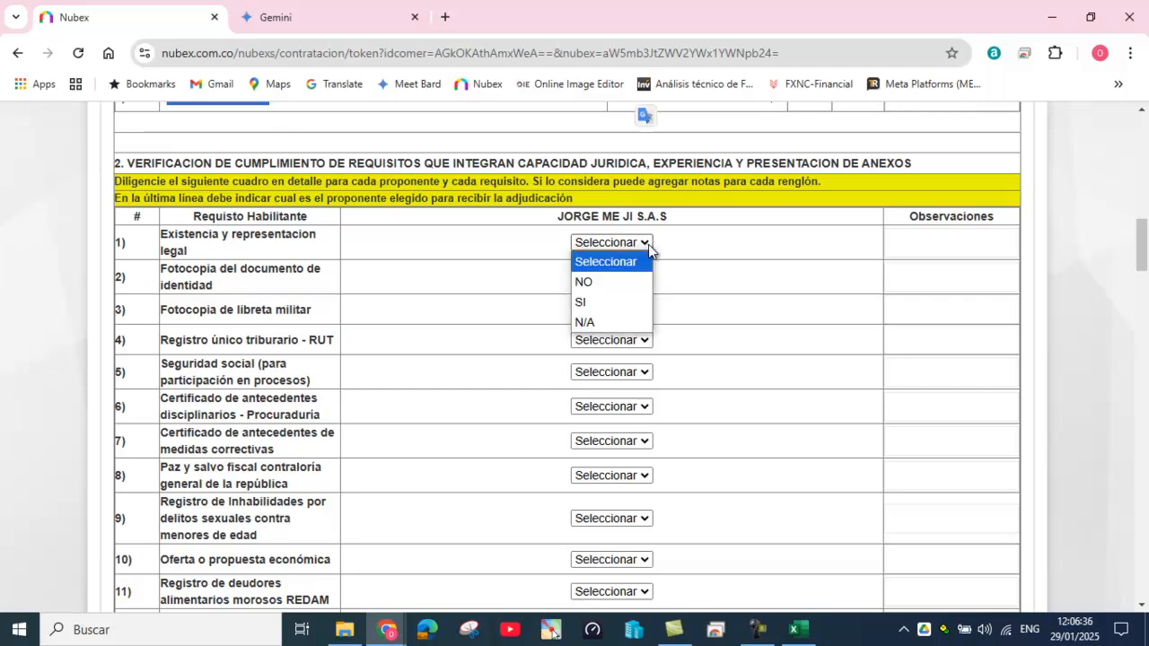
pyautogui.click(648, 245)
pyautogui.click(649, 245)
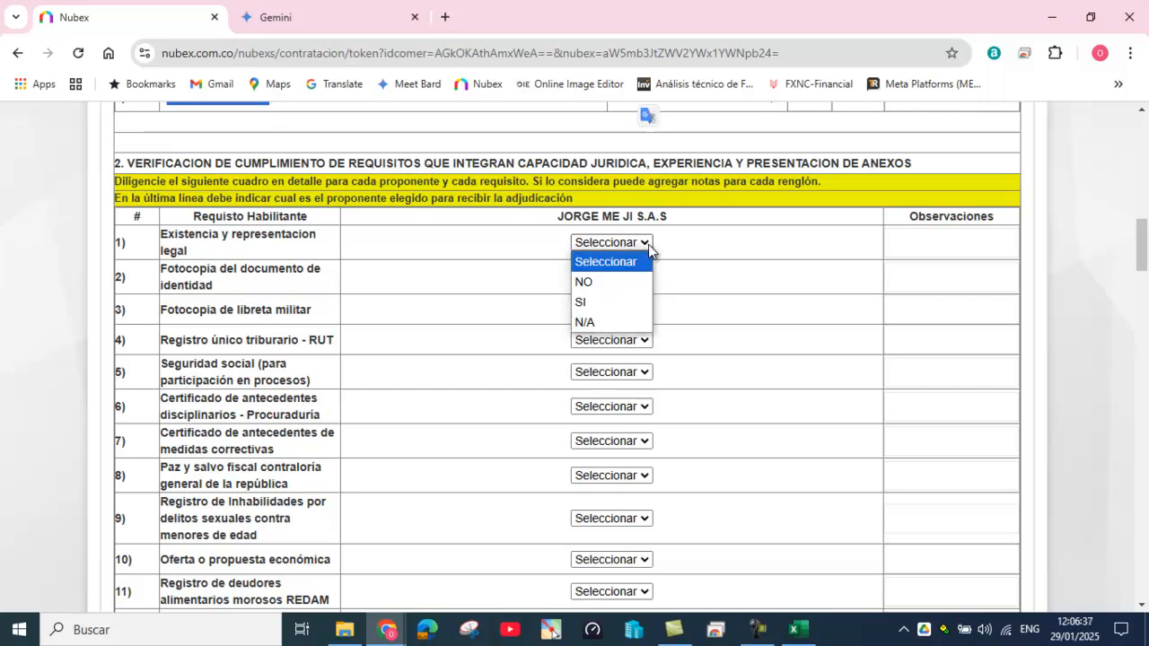
pyautogui.click(623, 298)
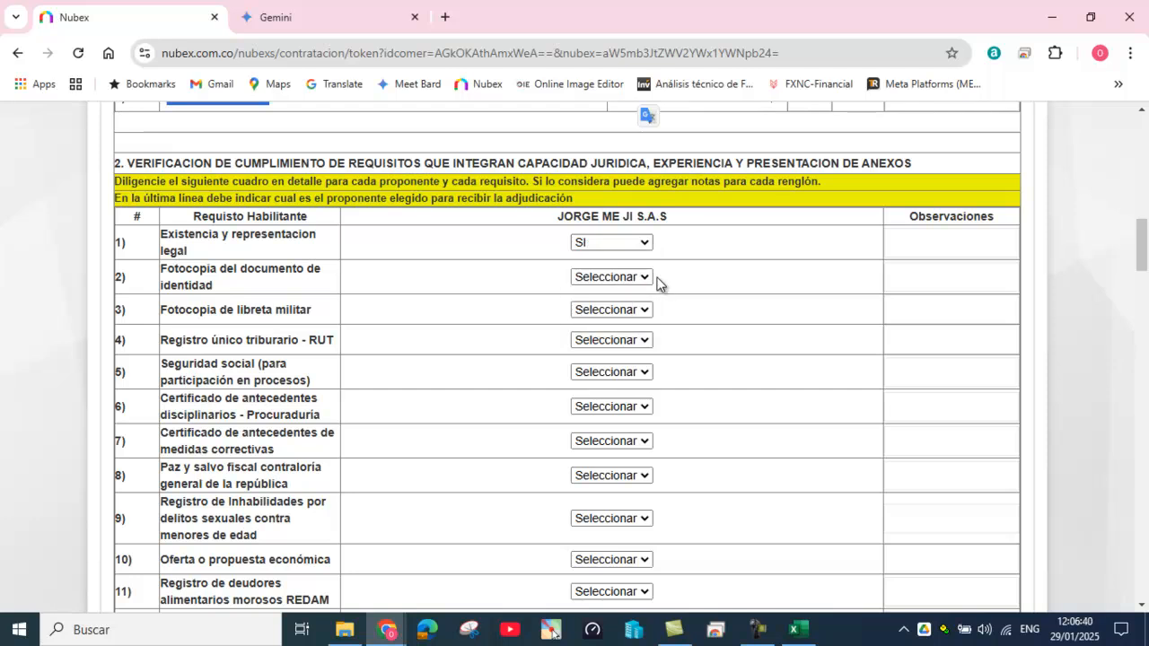
# Step: Mark the identity document copy, military booklet copy, RUT and social security requirements as SI
pyautogui.click(646, 278)
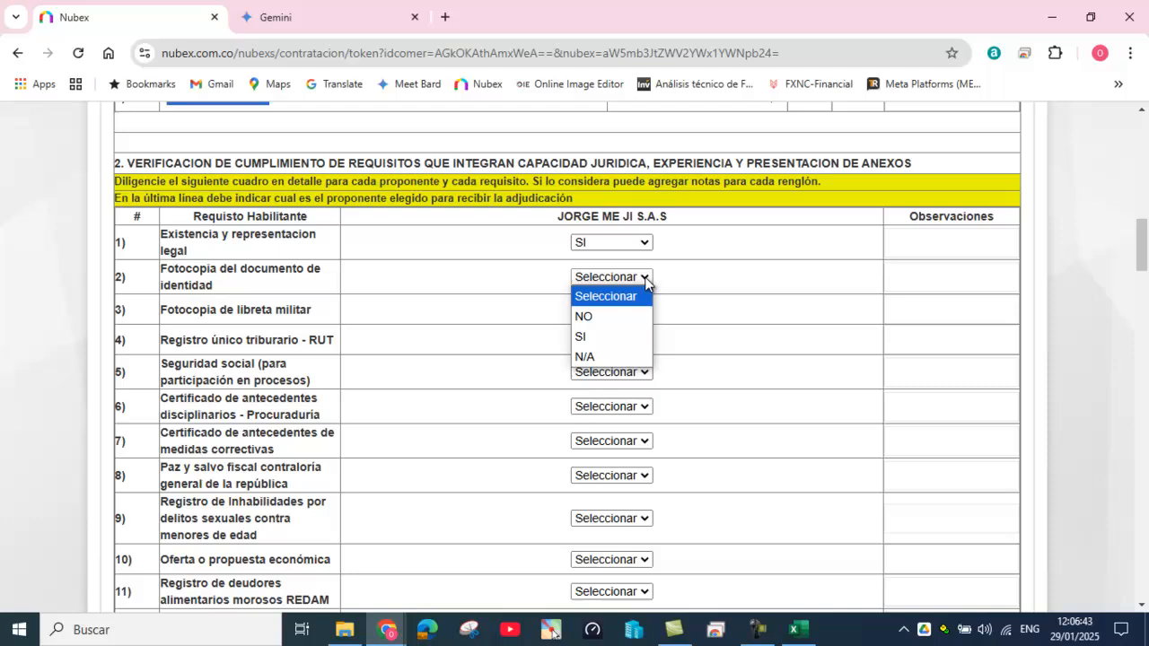
pyautogui.click(626, 336)
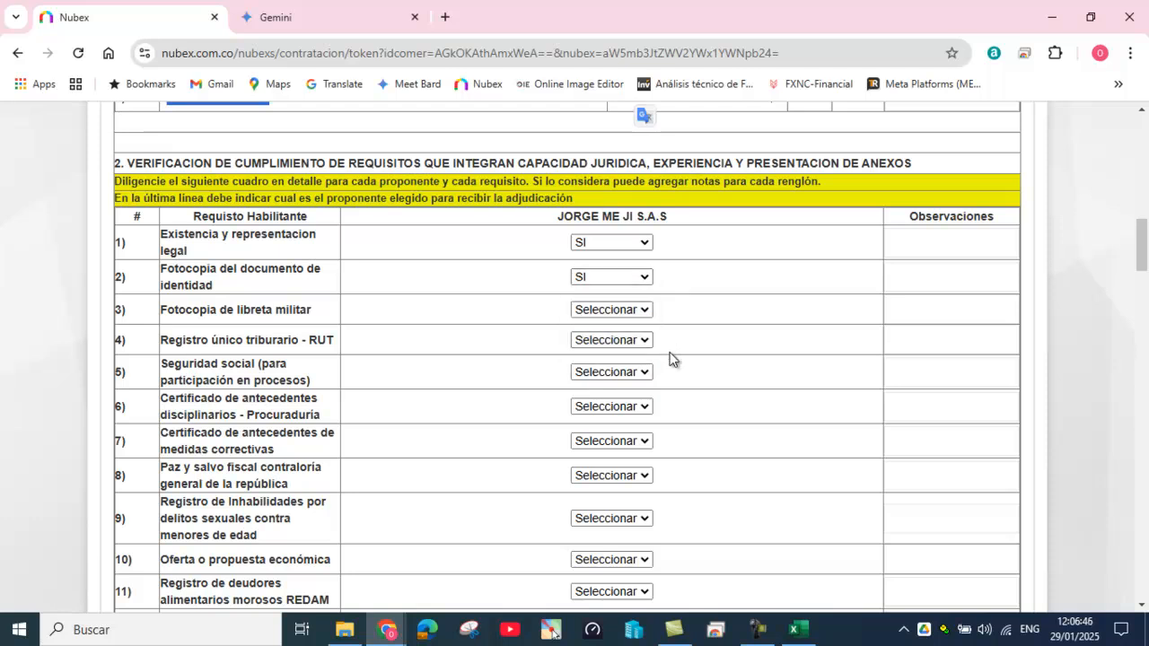
pyautogui.press('Tab')
pyautogui.press('Tab')
pyautogui.press('Tab')
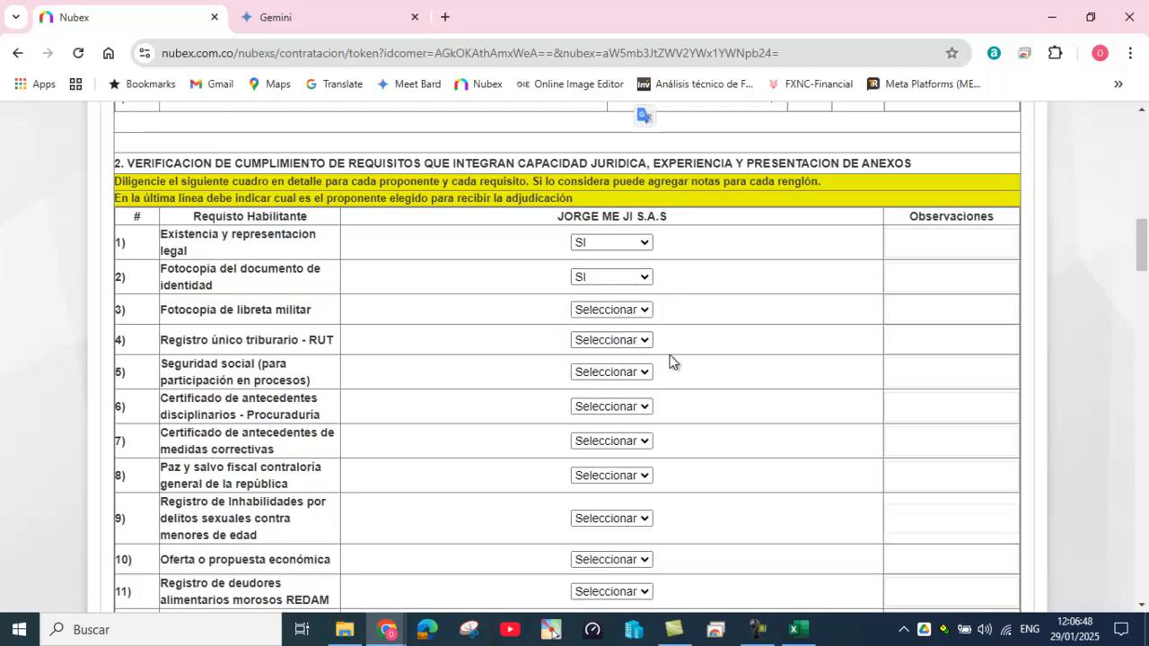
pyautogui.press('Tab')
pyautogui.press('Tab')
pyautogui.click(647, 312)
pyautogui.click(617, 370)
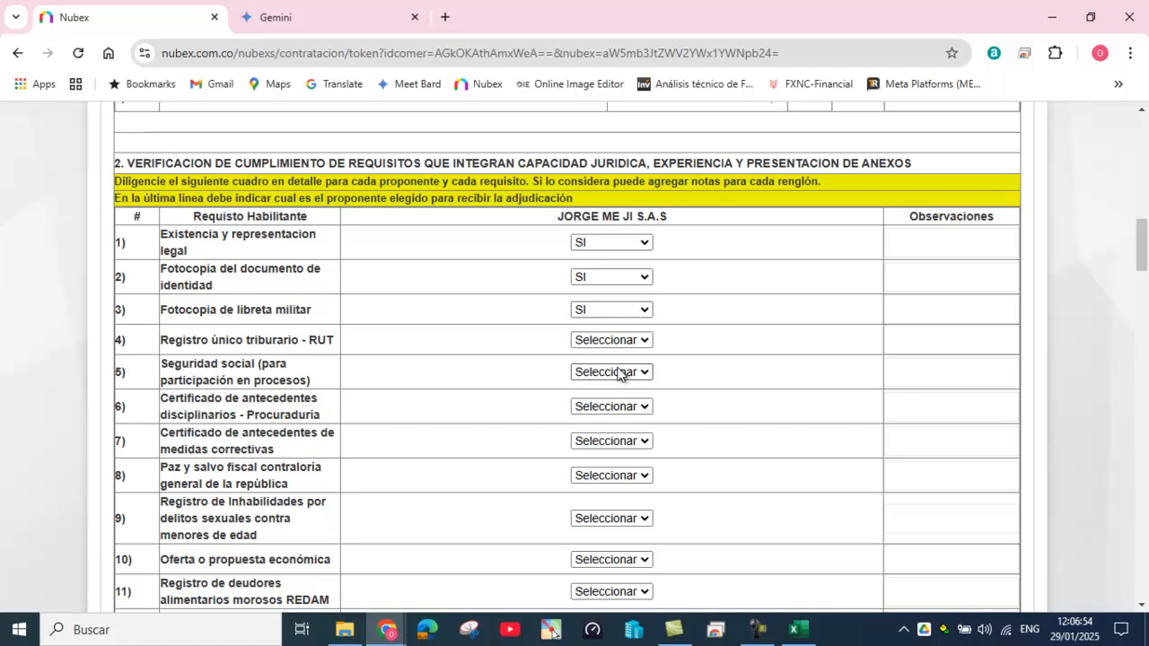
pyautogui.press('Tab')
pyautogui.press('Tab')
pyautogui.press('Tab')
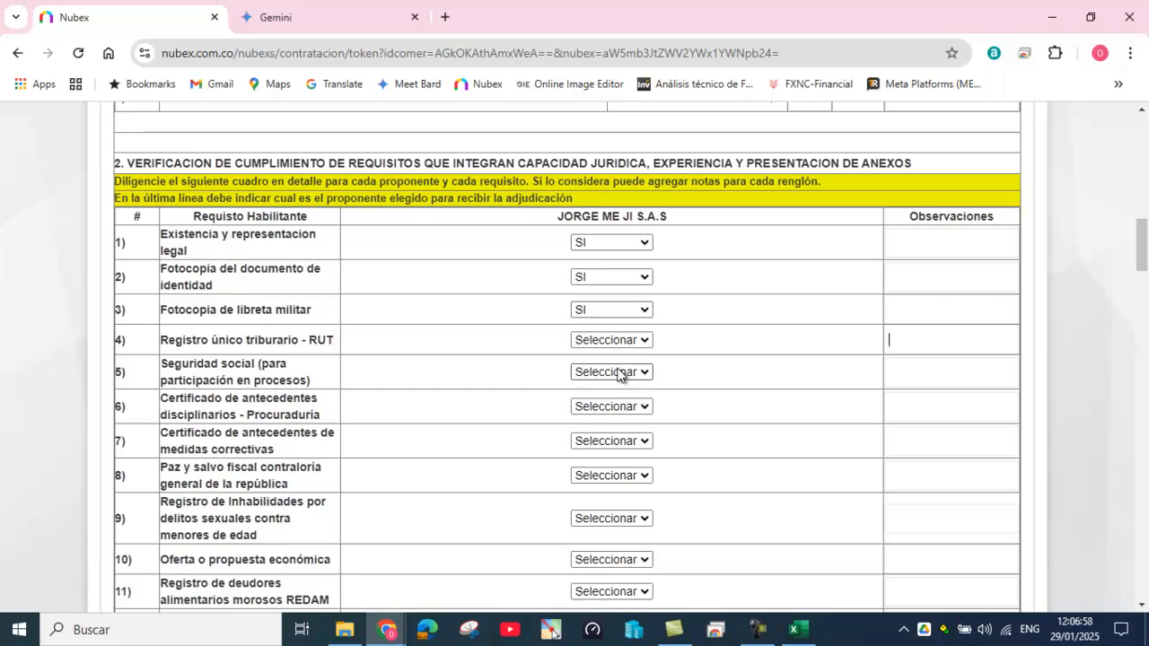
pyautogui.click(648, 339)
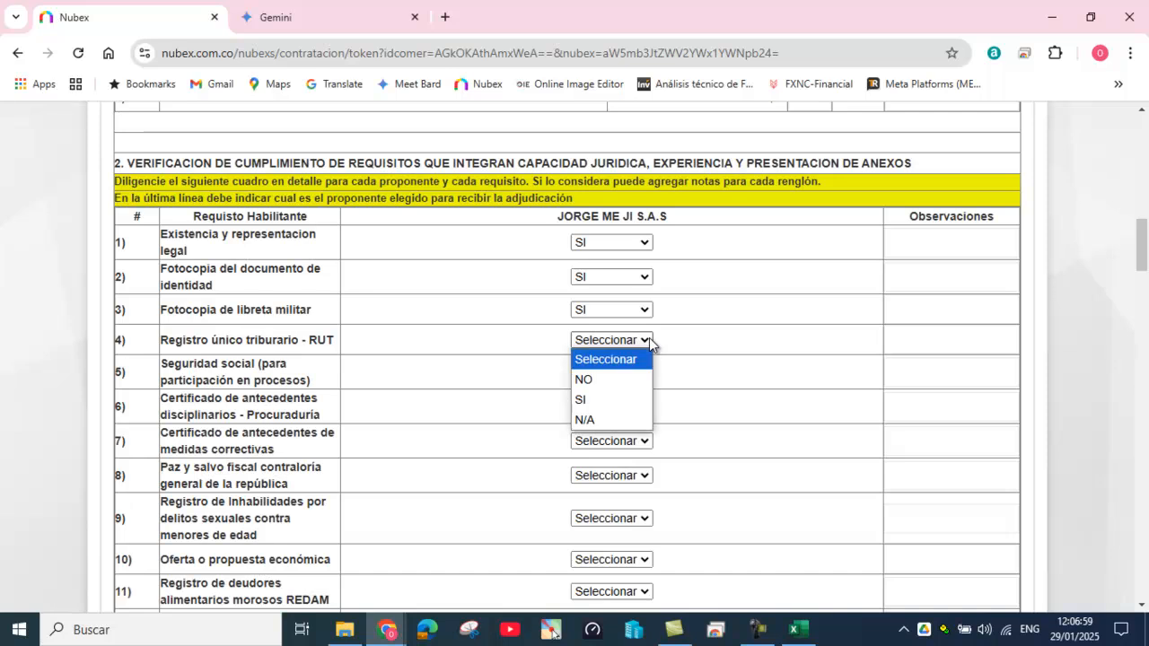
pyautogui.click(612, 395)
pyautogui.click(608, 375)
pyautogui.click(592, 433)
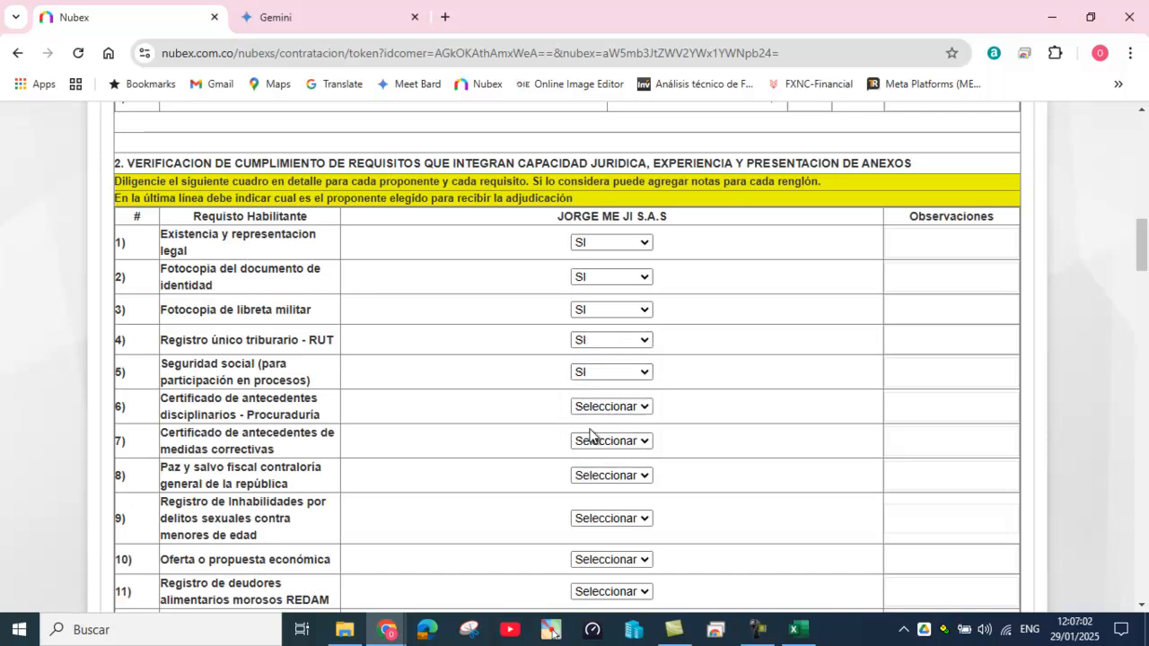
# Step: Set requirements 6 through 10, including Procuraduría and medidas correctivas certificates, to SI
pyautogui.click(606, 408)
pyautogui.click(590, 465)
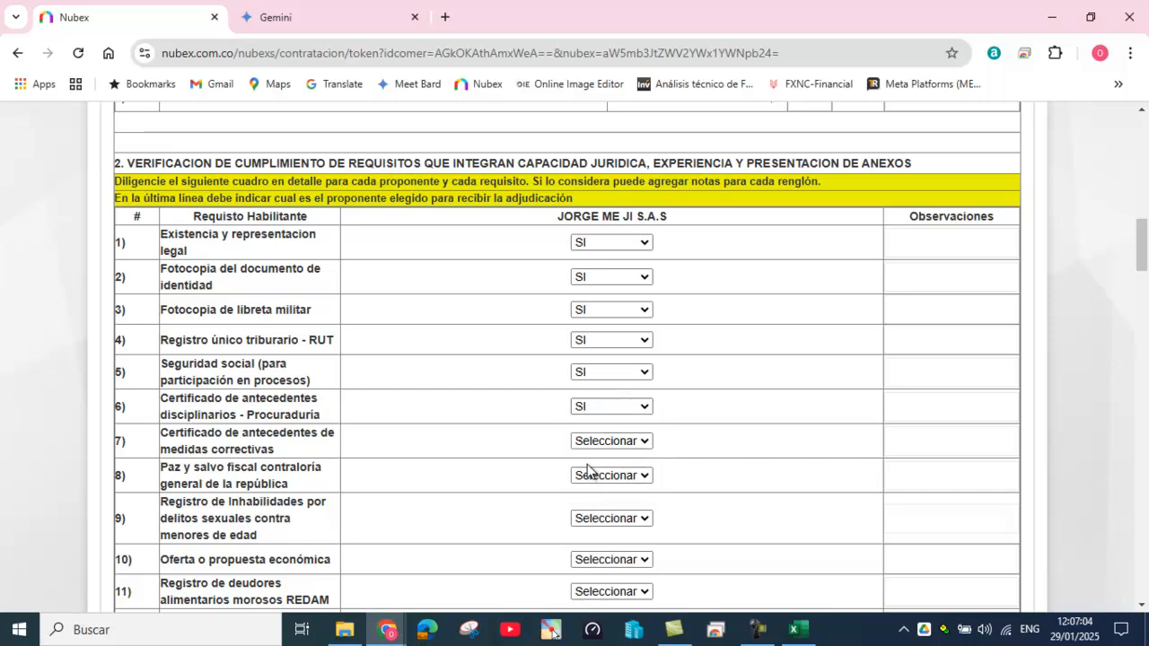
pyautogui.click(592, 444)
pyautogui.click(594, 499)
pyautogui.press('Tab')
pyautogui.press('Tab')
pyautogui.press('Down')
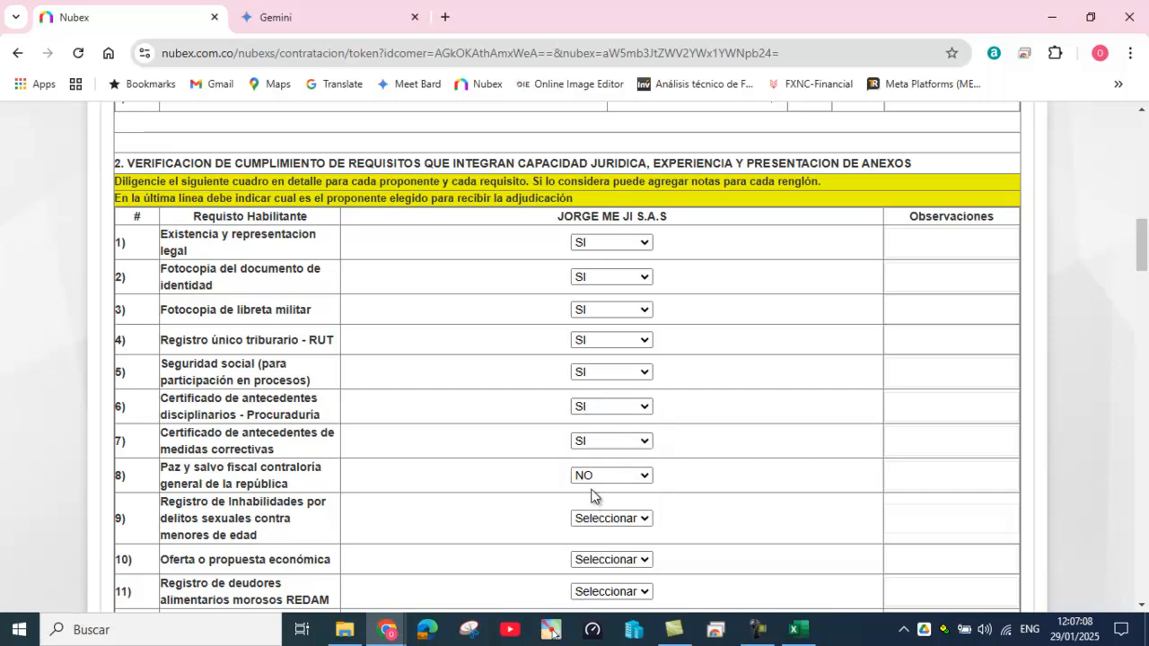
pyautogui.press('Down')
pyautogui.press('Tab')
pyautogui.press('Tab')
pyautogui.press('Down')
pyautogui.press('Down')
pyautogui.press('Tab')
pyautogui.press('Tab')
pyautogui.press('Down')
pyautogui.press('Down')
pyautogui.press('Tab')
pyautogui.press('Tab')
pyautogui.press('Down')
pyautogui.press('Down')
# Step: Mark the data-processing authorization, offer cover letter and Antecedentes judiciales requirements as SI
pyautogui.scroll(-3, 595, 487)
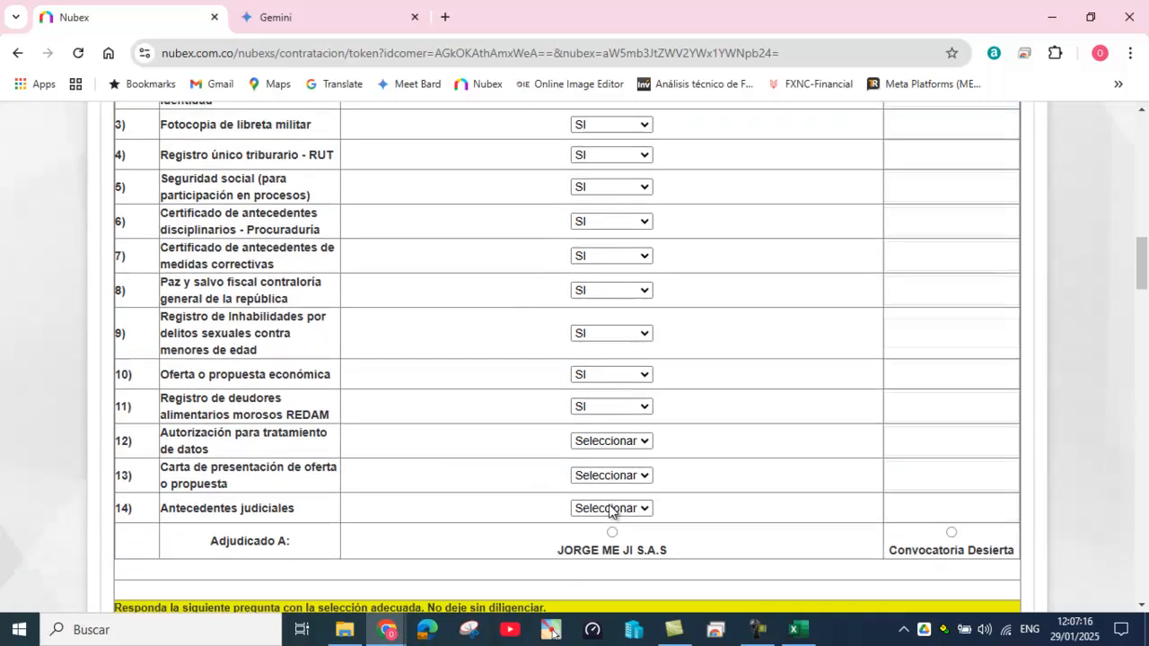
pyautogui.click(636, 374)
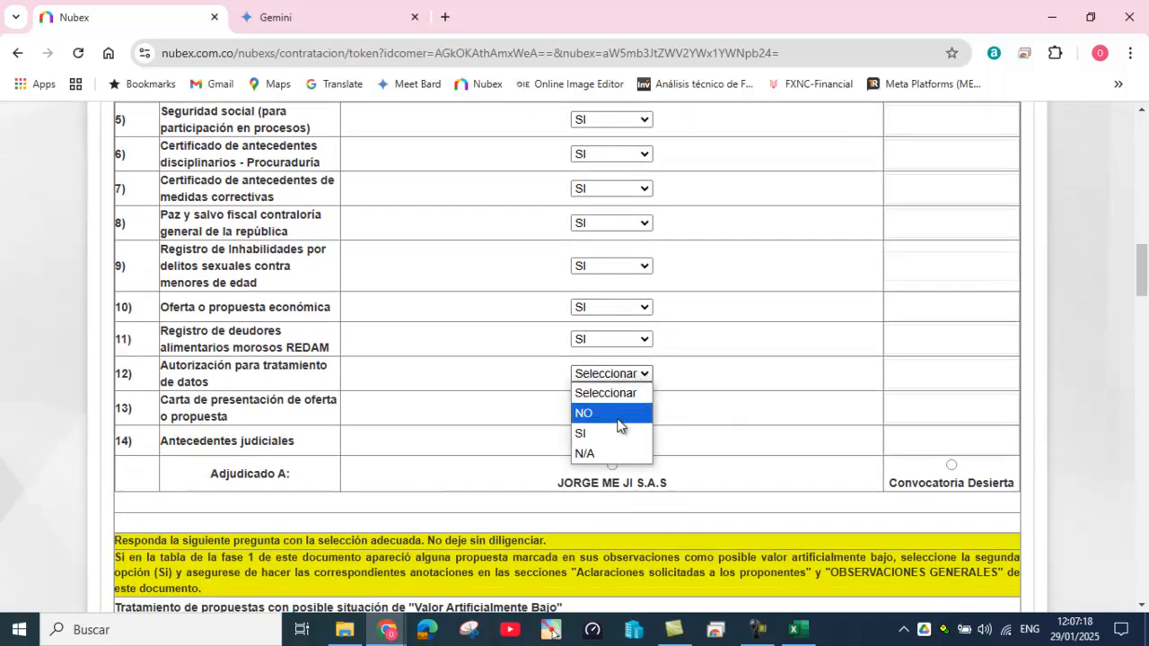
pyautogui.click(618, 433)
pyautogui.click(632, 407)
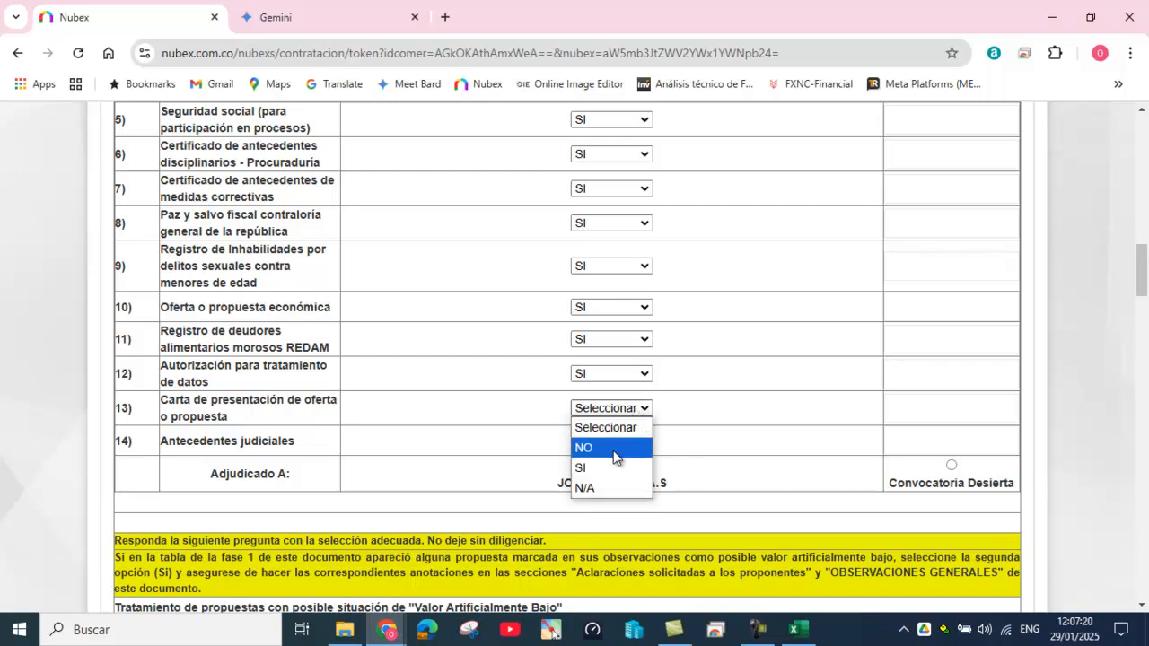
pyautogui.click(614, 468)
pyautogui.click(607, 441)
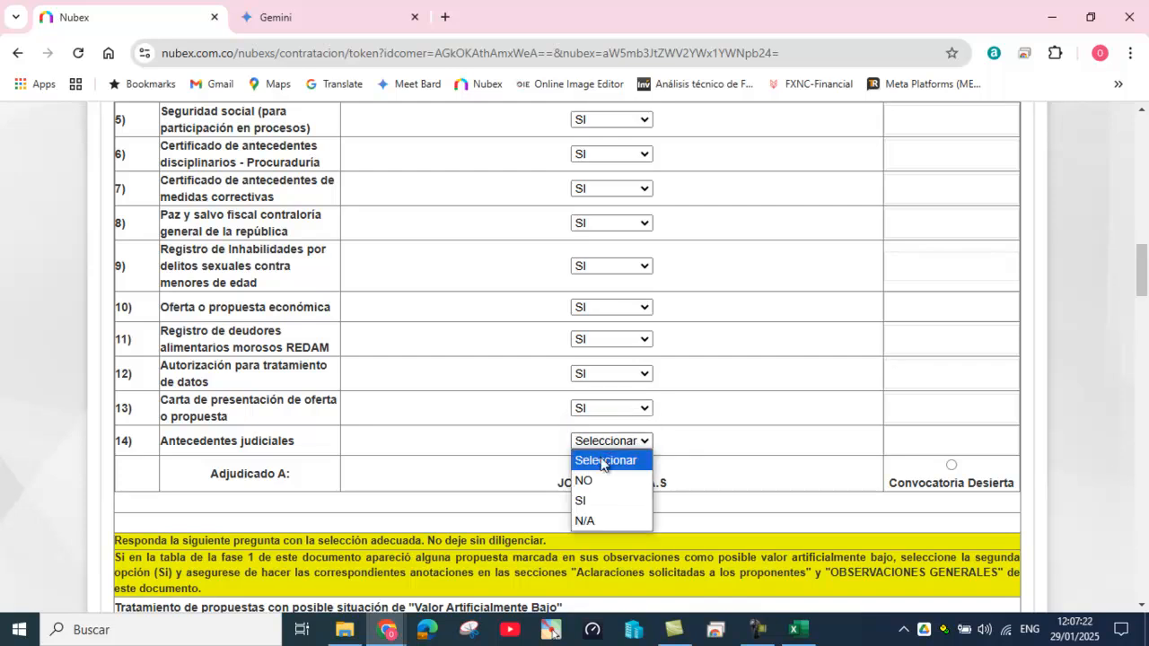
pyautogui.click(606, 500)
# Step: Change Existencia y representacion legal to NO, noting 'superaba los 90dias, subsando para el momento del cierre'
pyautogui.scroll(3, 703, 393)
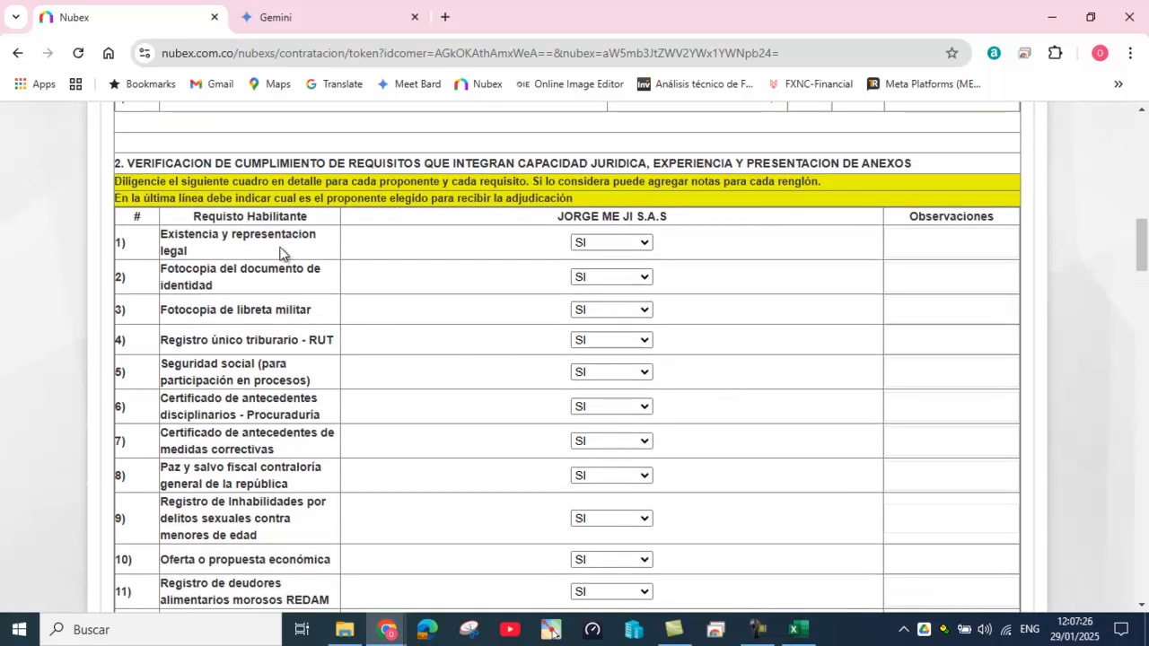
pyautogui.click(643, 244)
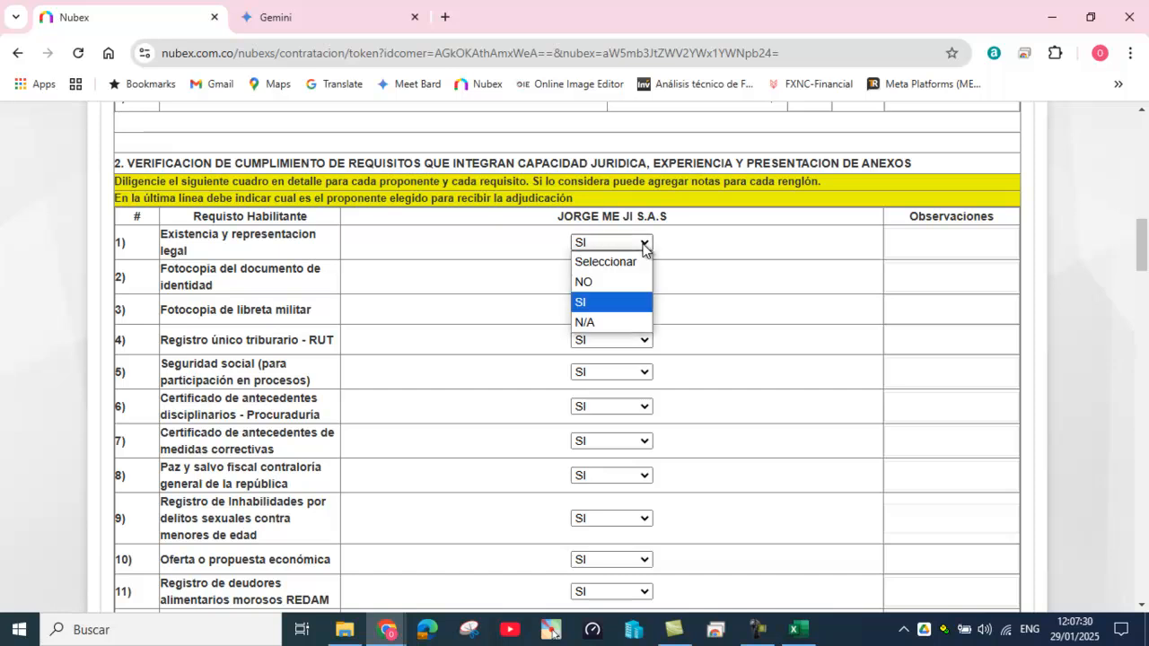
pyautogui.click(625, 284)
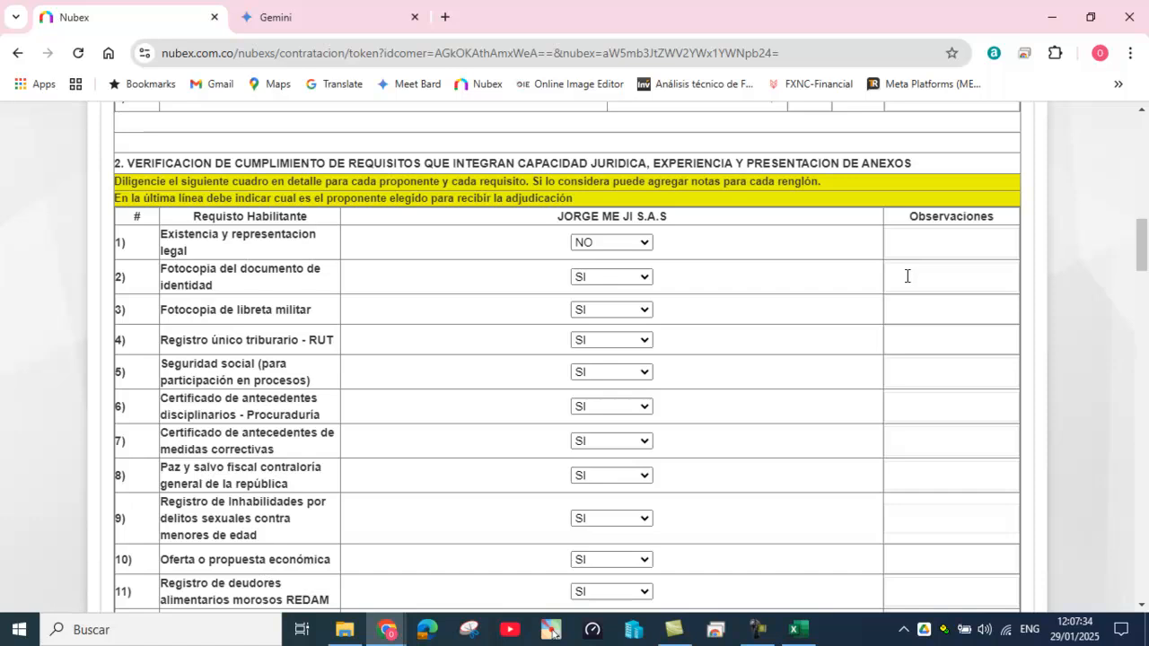
pyautogui.write('superaba los 90dias,')
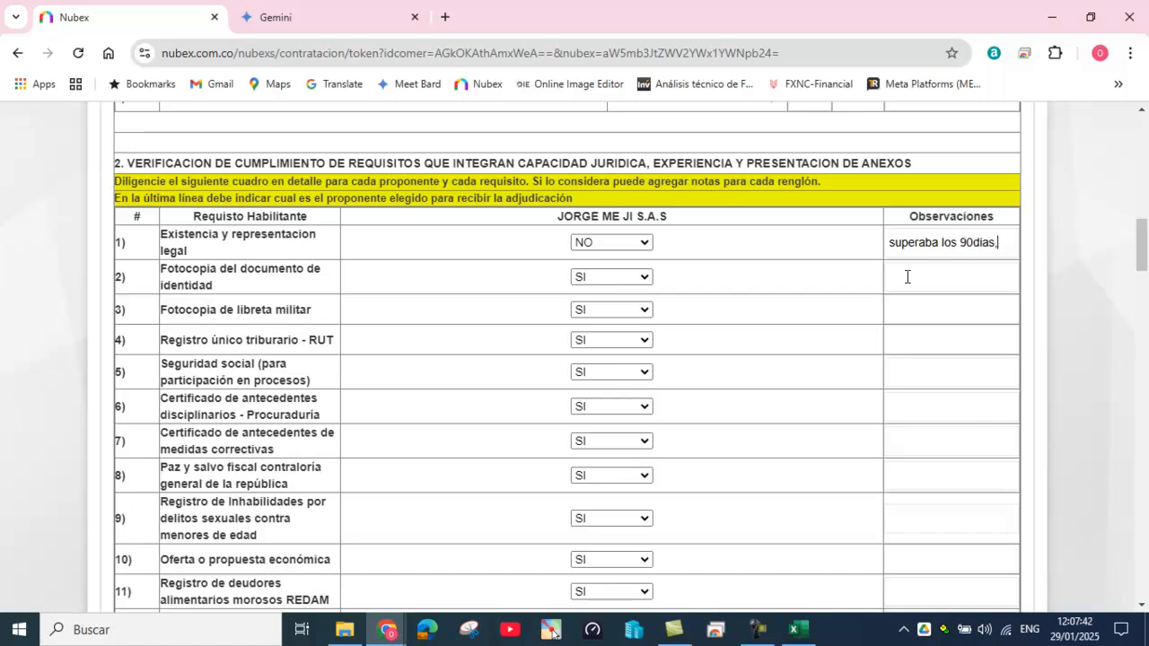
pyautogui.write(' subsa')
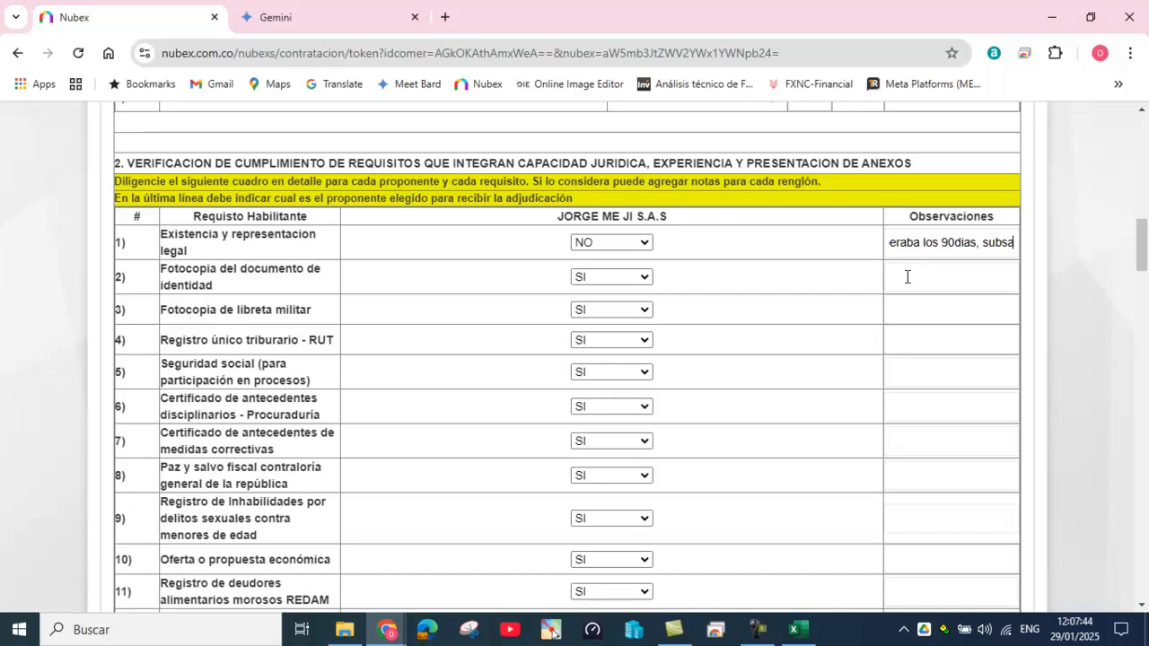
pyautogui.write('ndo para')
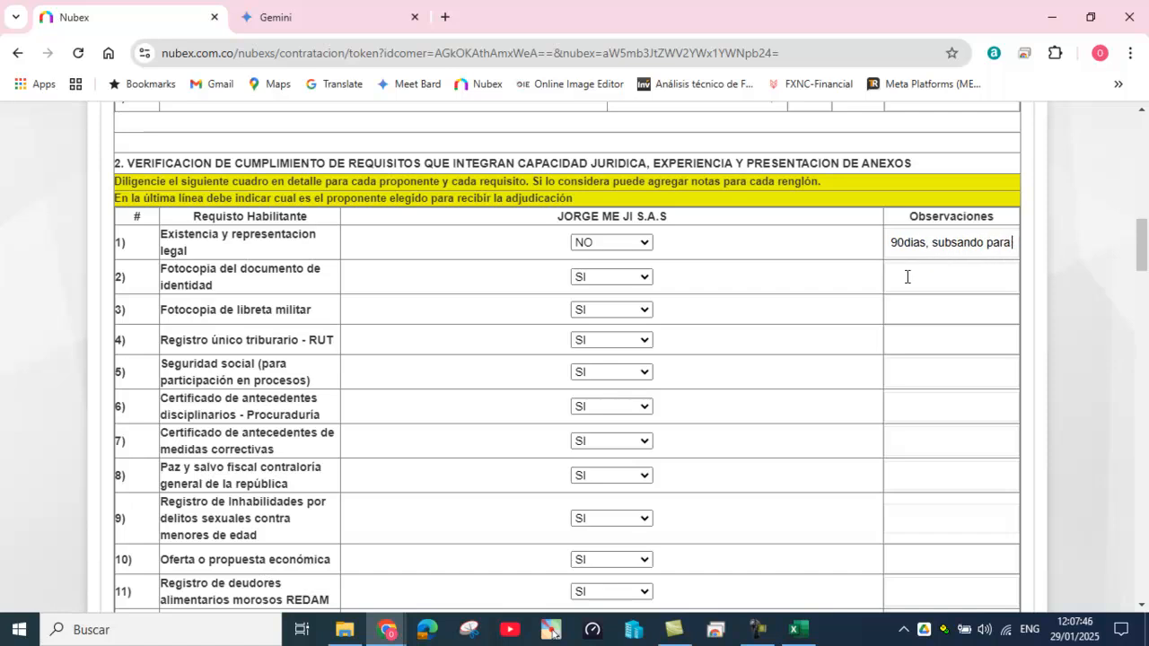
pyautogui.write(' el mome')
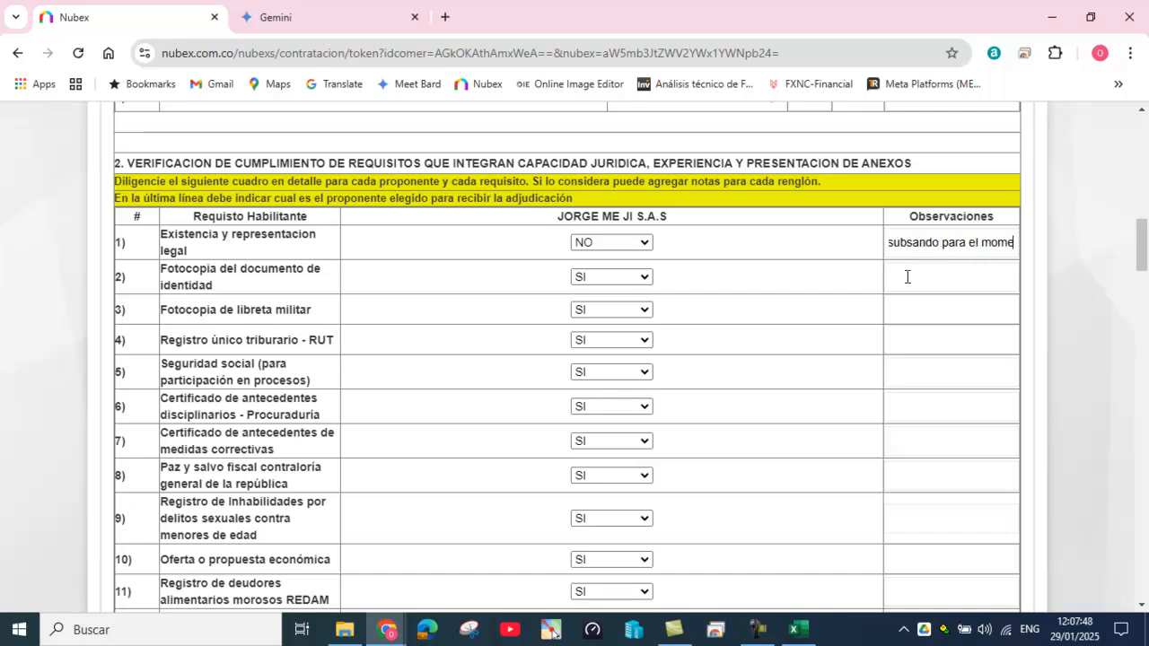
pyautogui.write('nto del cierre')
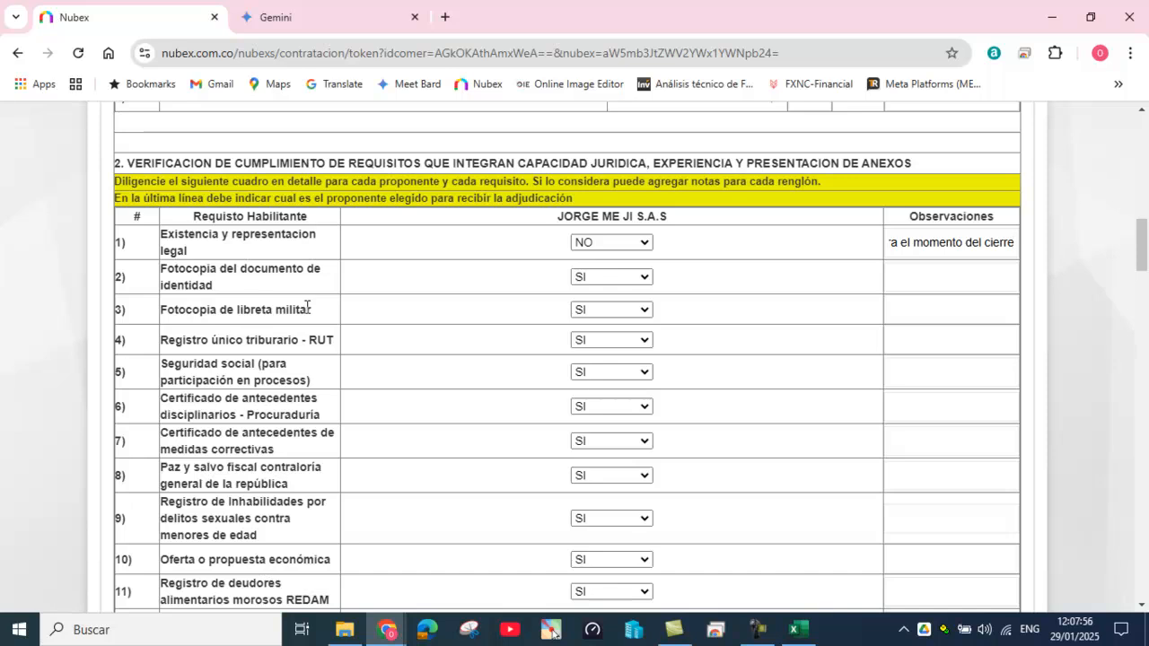
# Step: Leave the military booklet copy requirement at SI after briefly trying N/A
pyautogui.click(645, 310)
pyautogui.click(631, 389)
pyautogui.click(897, 314)
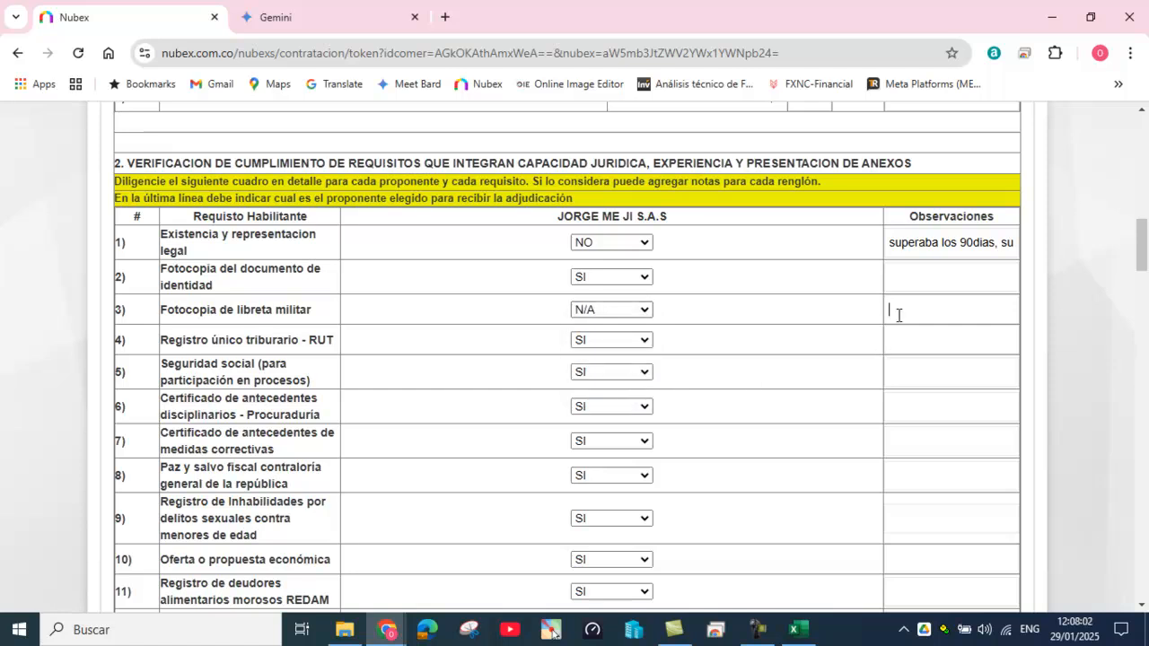
pyautogui.click(646, 310)
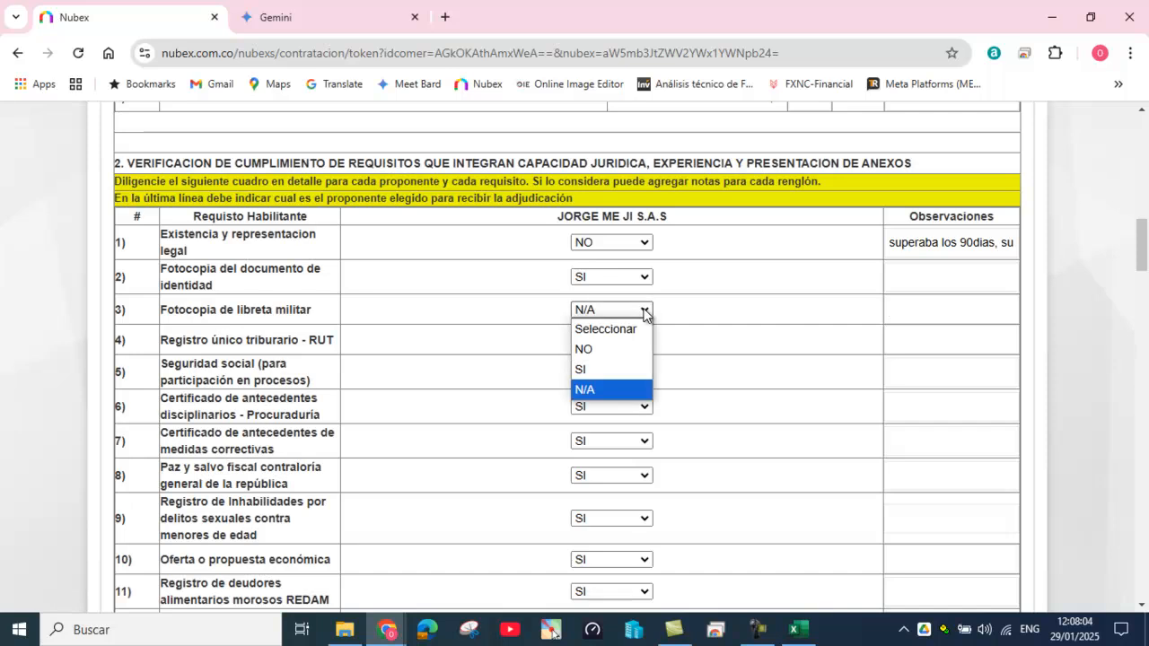
pyautogui.click(629, 369)
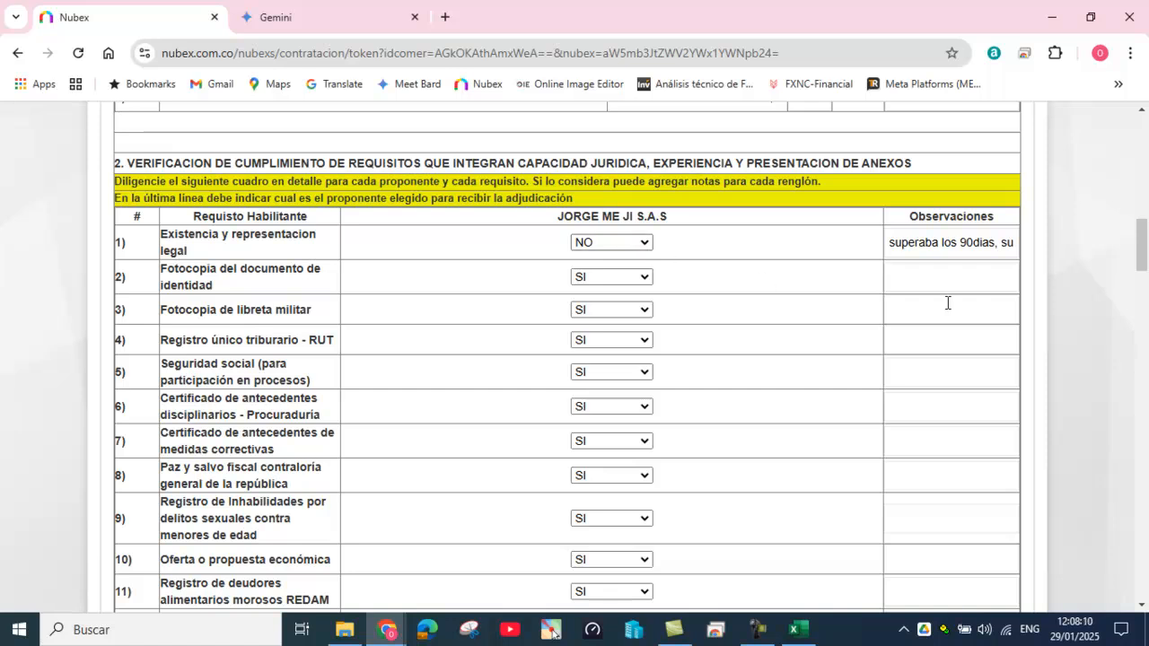
# Step: Award the contract to the sole proponent, with no low-value proposals and no clarifications requested
pyautogui.scroll(-5, 798, 377)
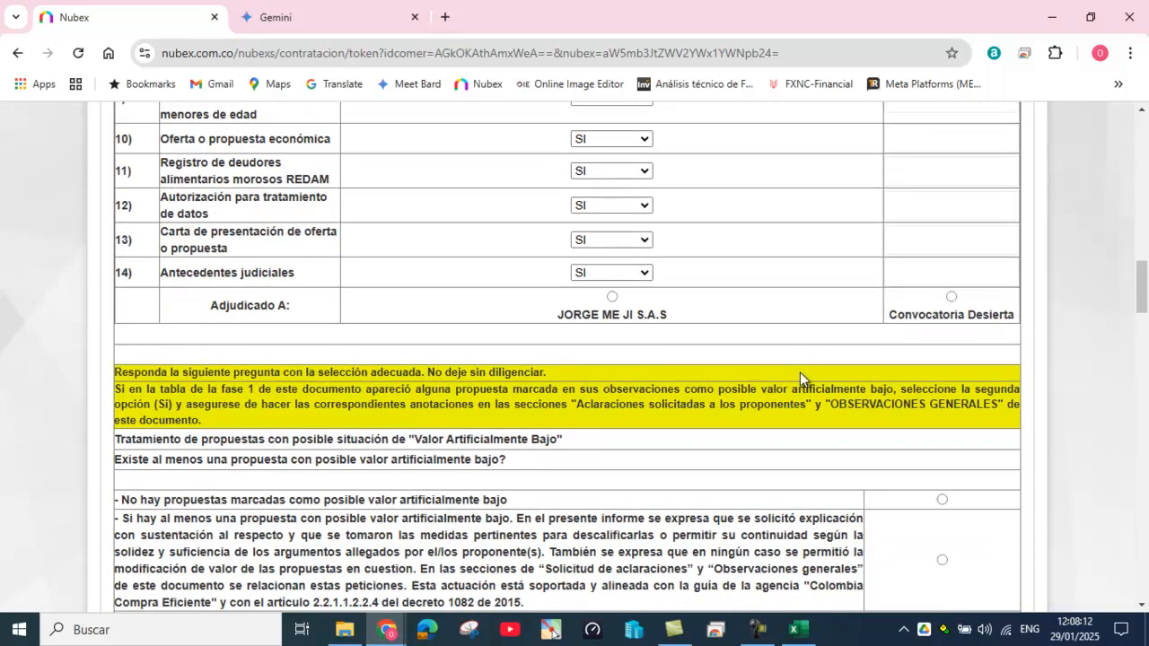
pyautogui.click(611, 297)
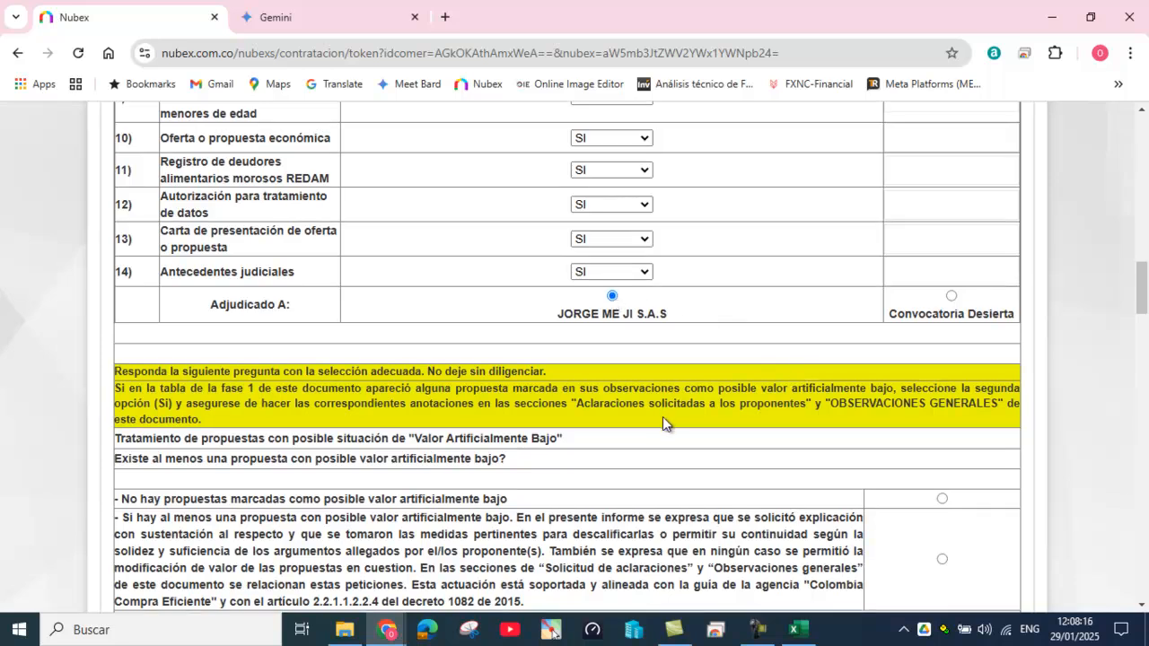
pyautogui.scroll(-1, 663, 417)
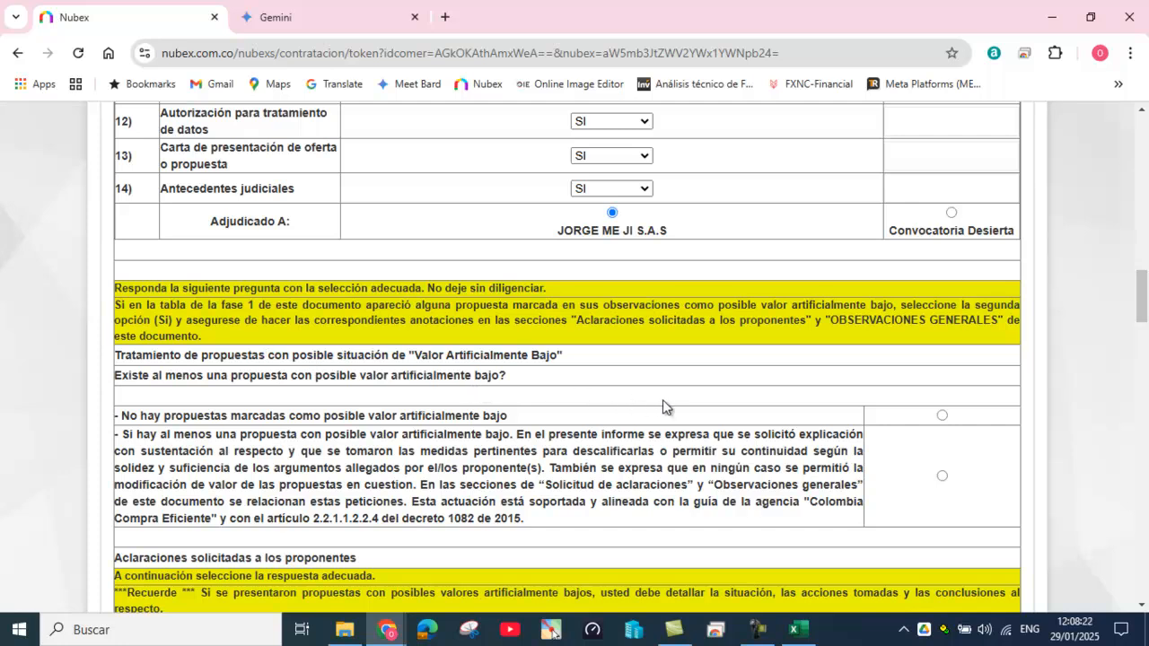
pyautogui.scroll(-1, 670, 403)
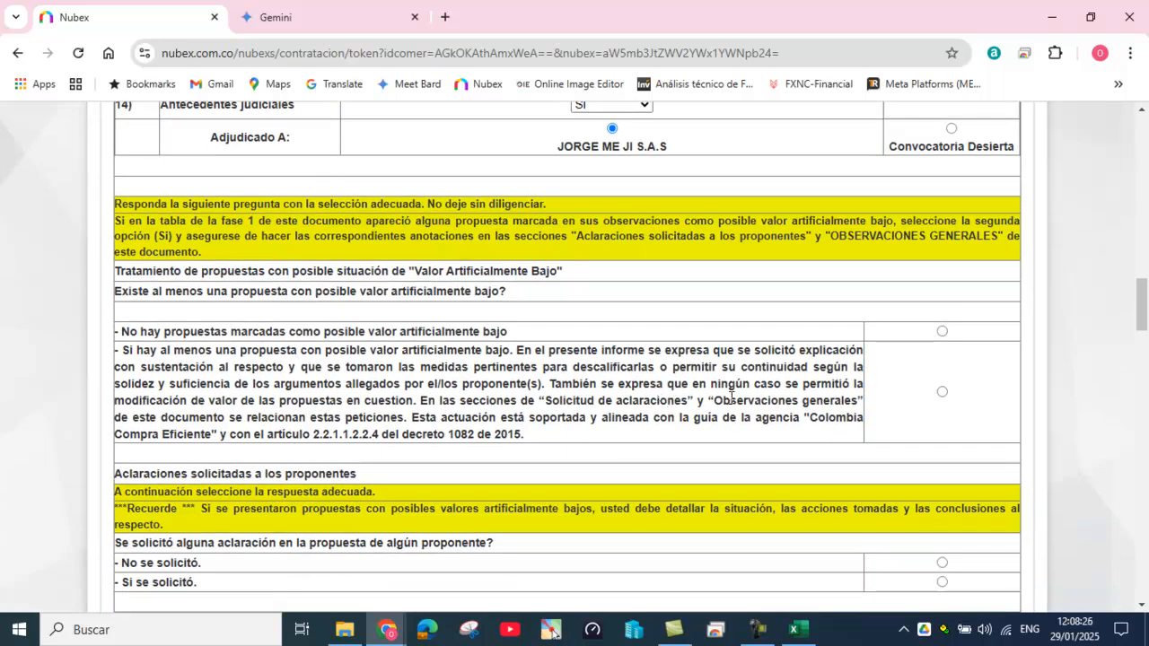
pyautogui.click(940, 332)
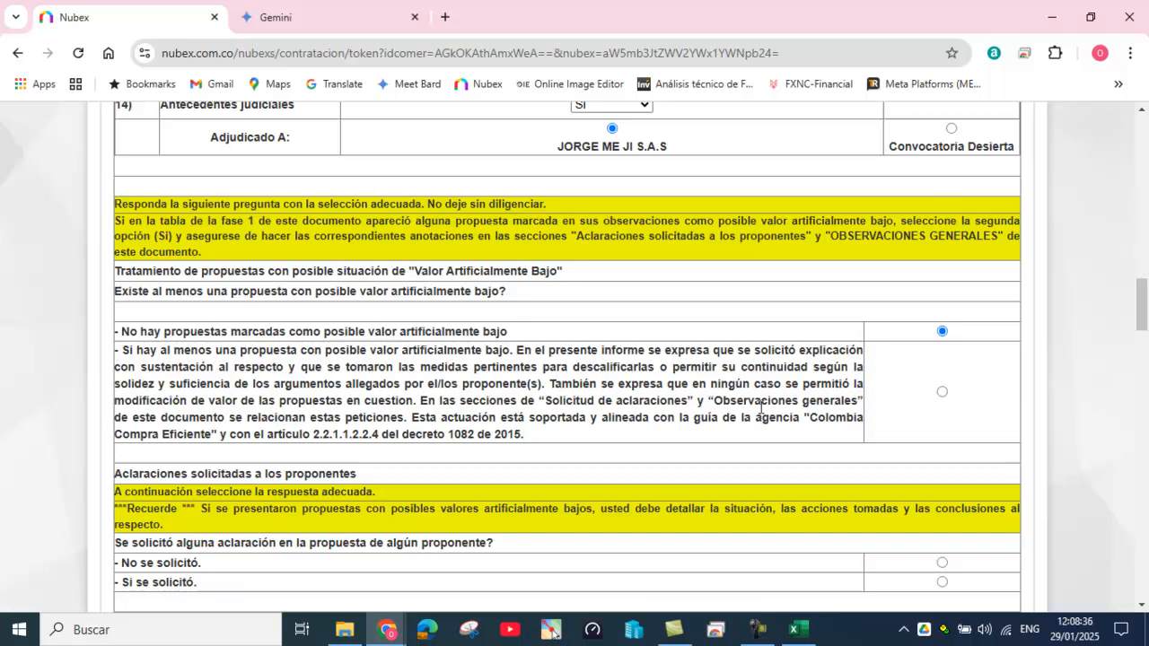
pyautogui.scroll(-2, 893, 392)
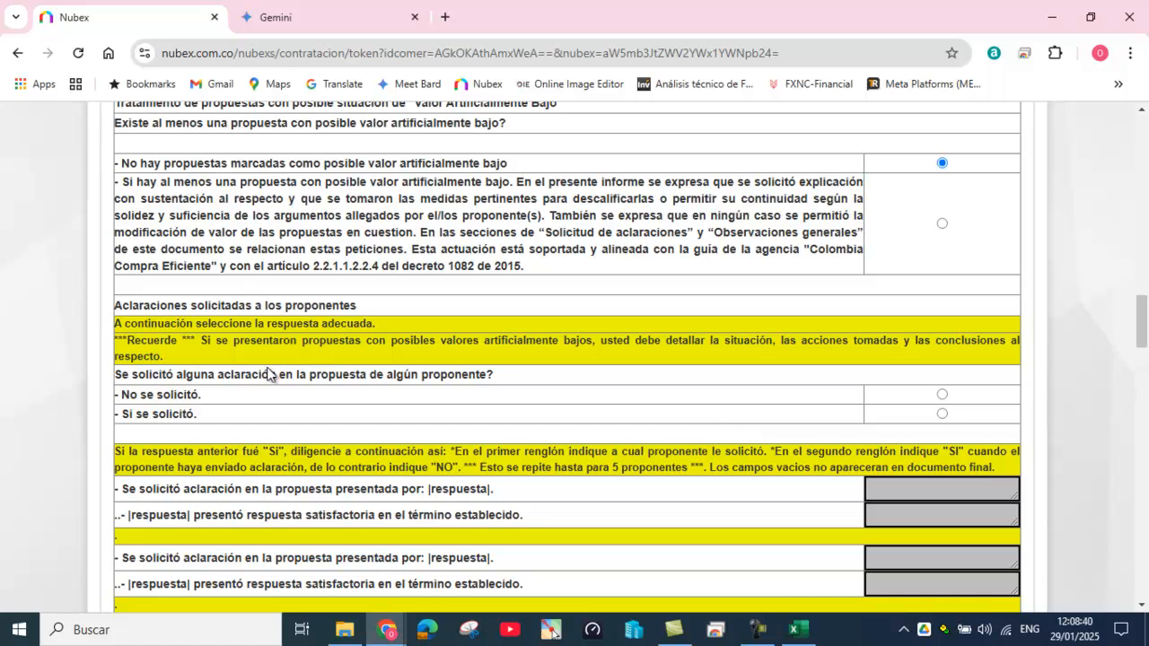
pyautogui.click(941, 394)
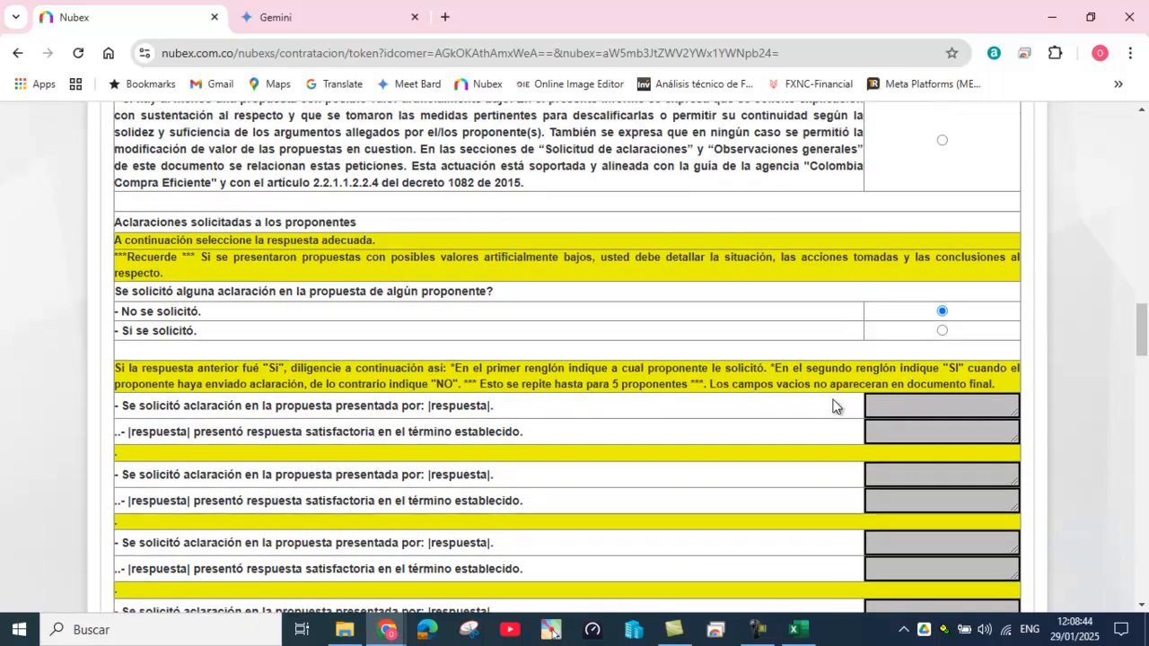
# Step: Answer 'Si se solicitó' for document corrections (subsanaciones)
pyautogui.scroll(-3, 833, 404)
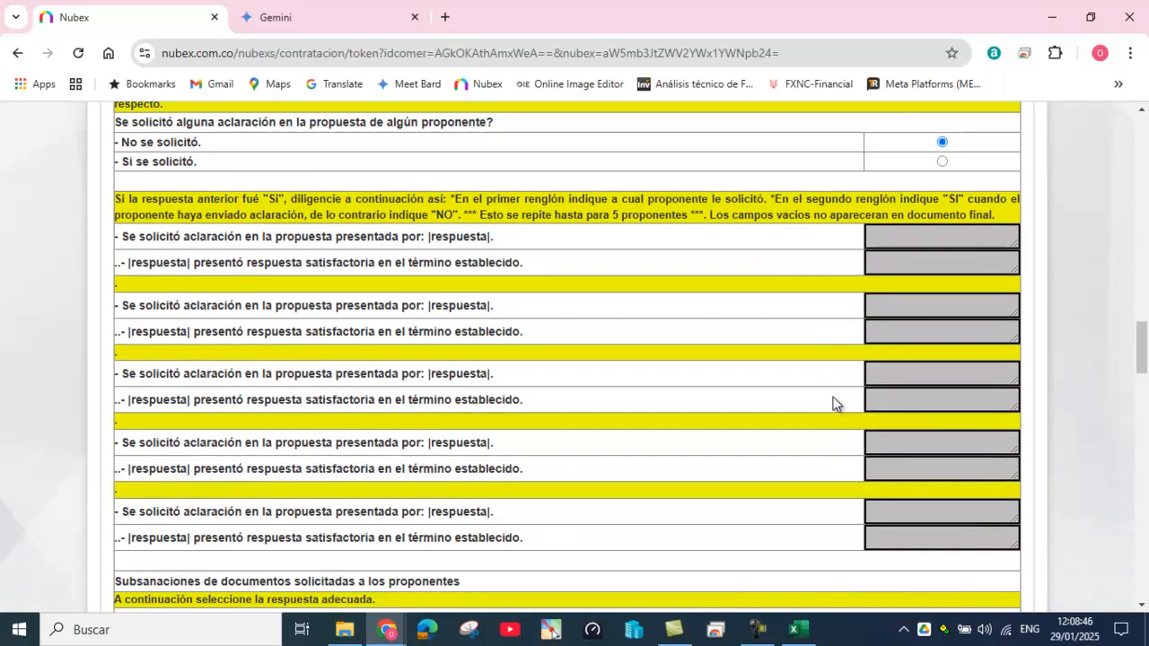
pyautogui.scroll(-2, 833, 404)
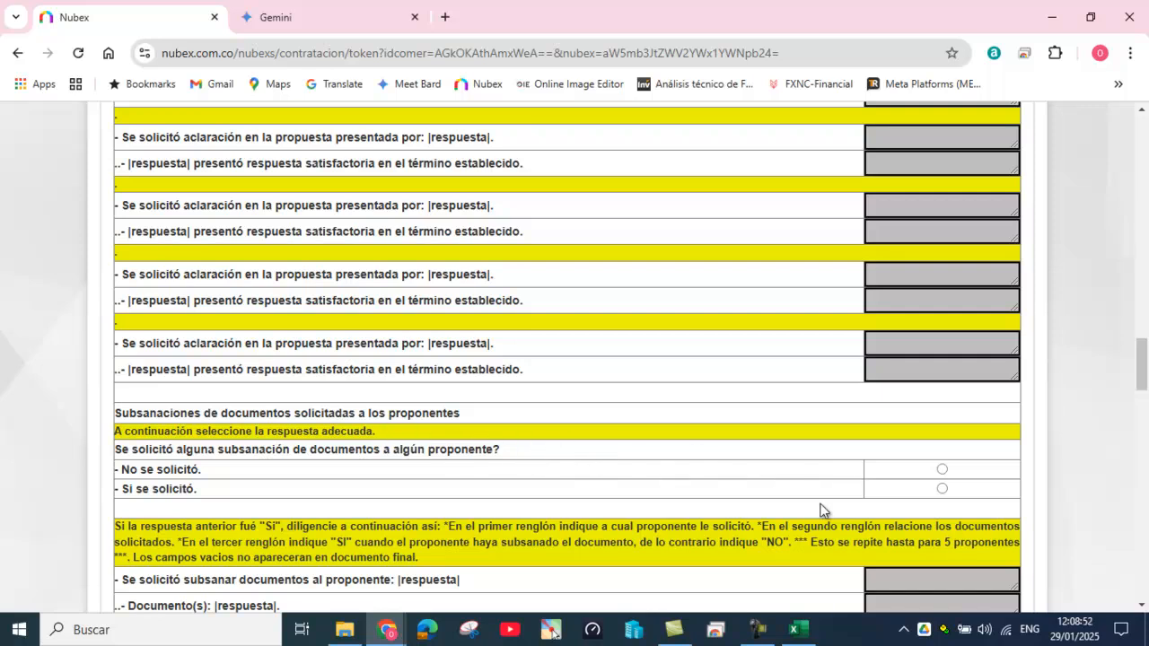
pyautogui.click(942, 488)
pyautogui.scroll(15, 835, 409)
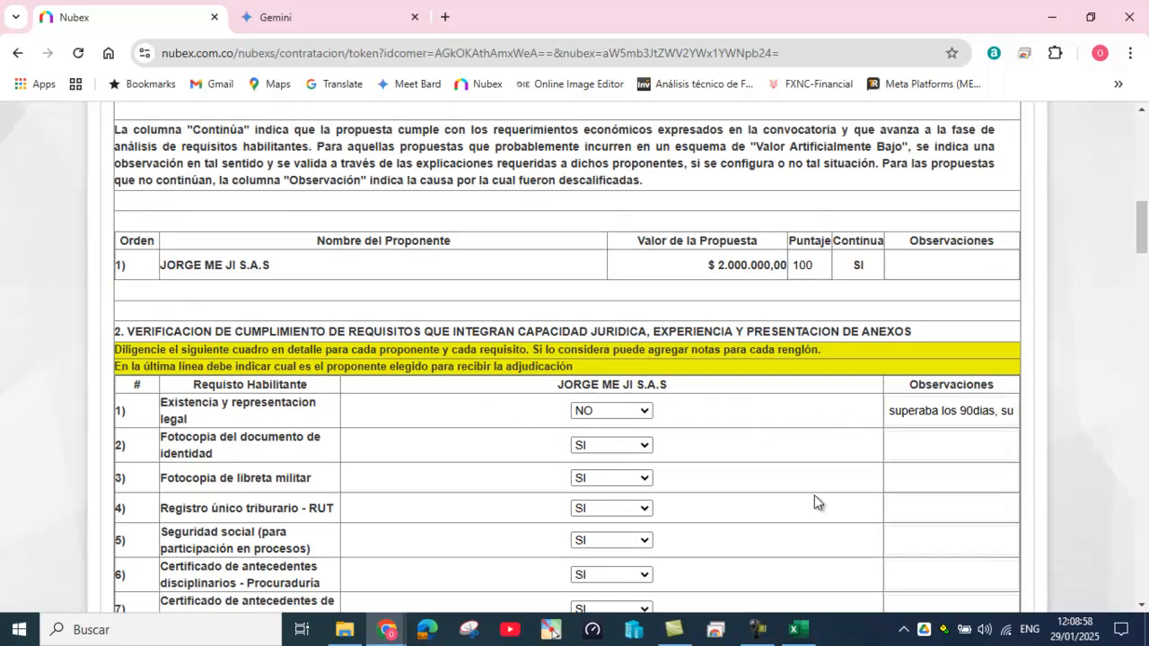
pyautogui.scroll(-5, 814, 498)
pyautogui.scroll(-6, 814, 497)
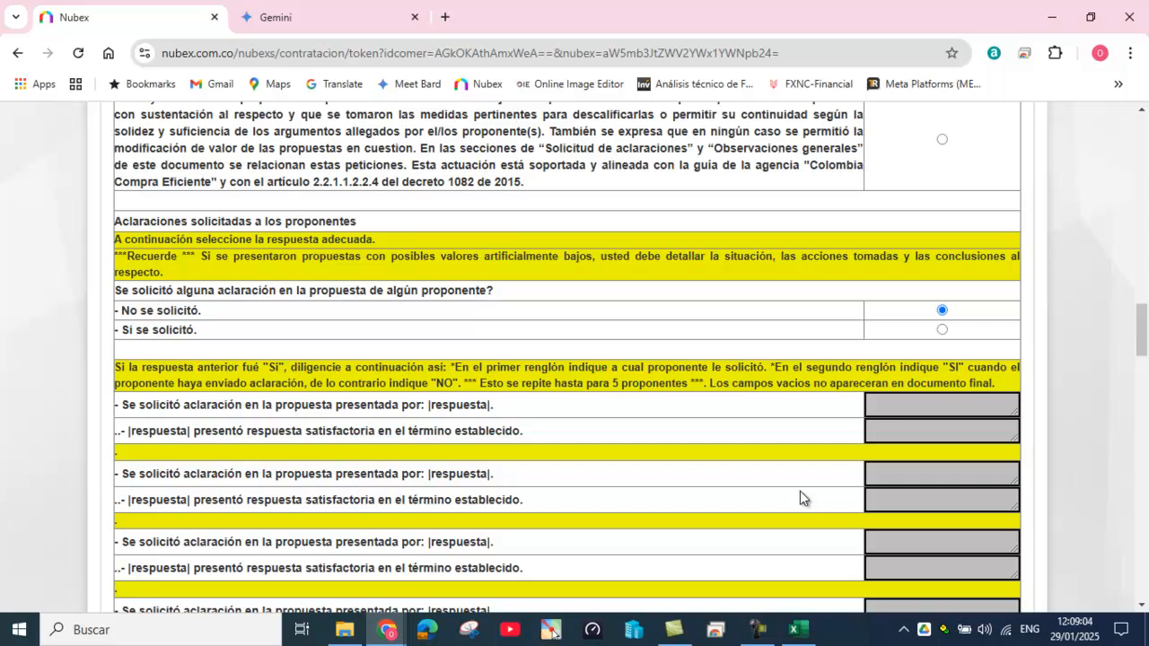
pyautogui.scroll(1, 800, 491)
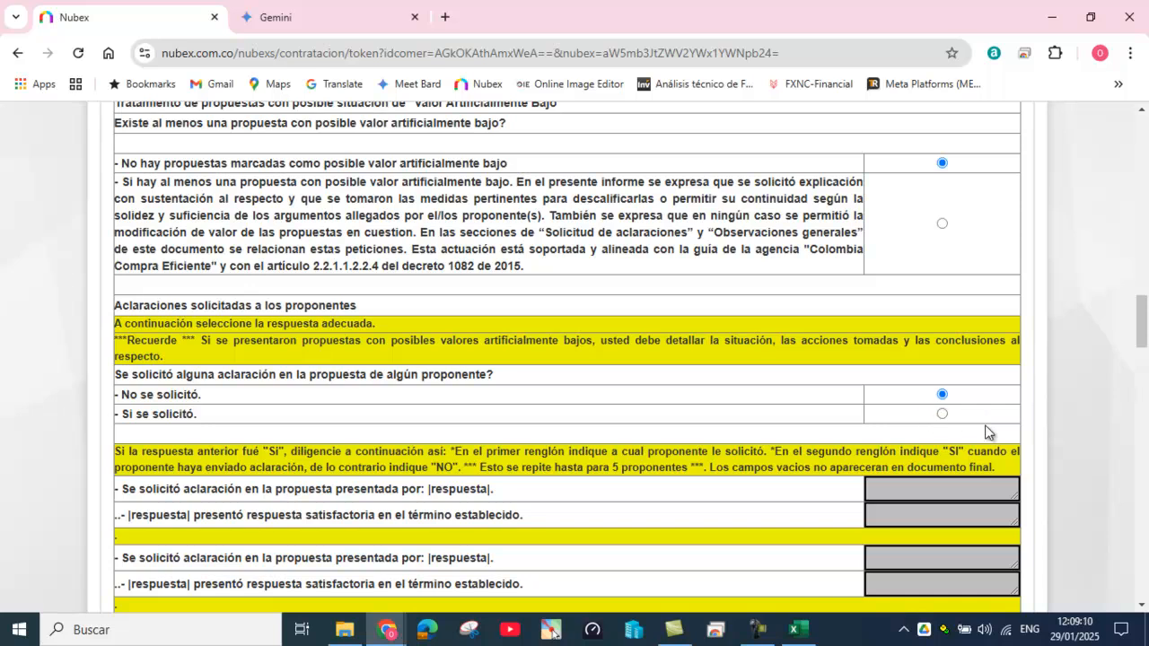
pyautogui.scroll(-6, 978, 435)
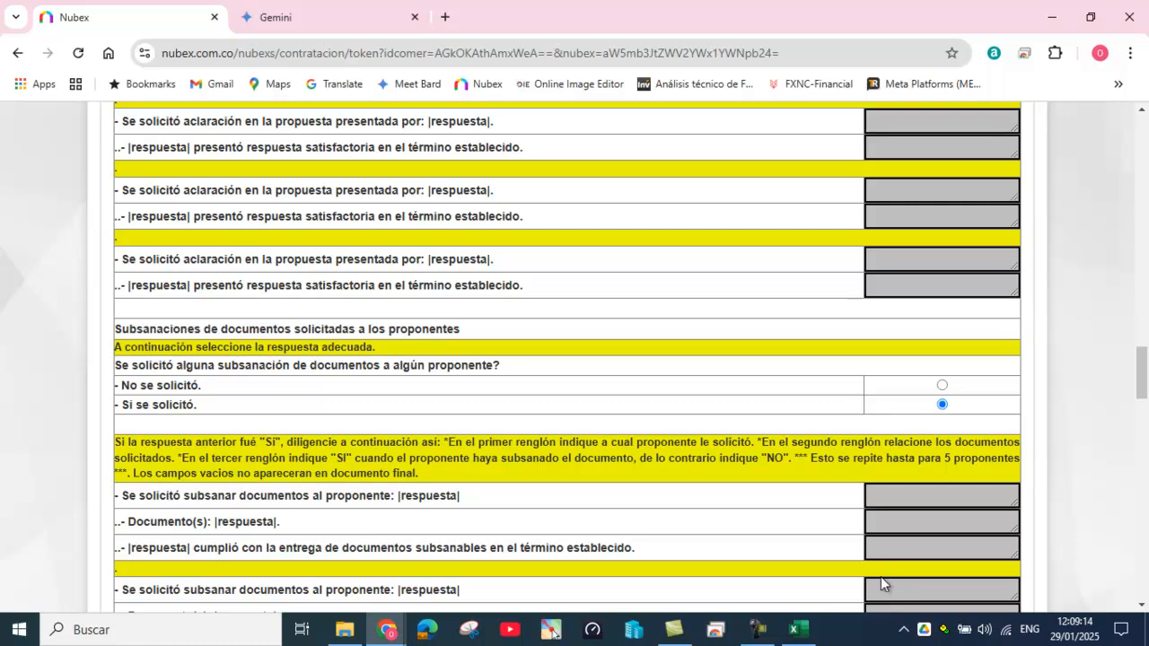
# Step: Erase the trial proponent and 'camara de comer' entries and select 'No se solicitó' for corrections
pyautogui.click(877, 496)
pyautogui.write('jorge')
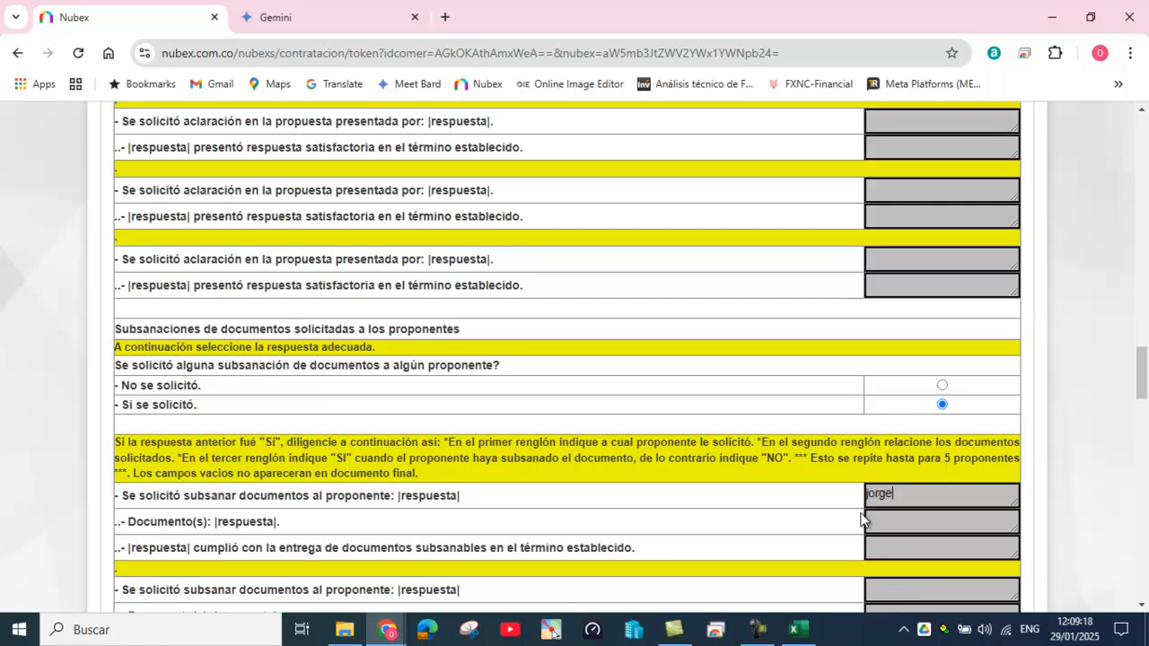
pyautogui.click(874, 519)
pyautogui.write('camara de comer')
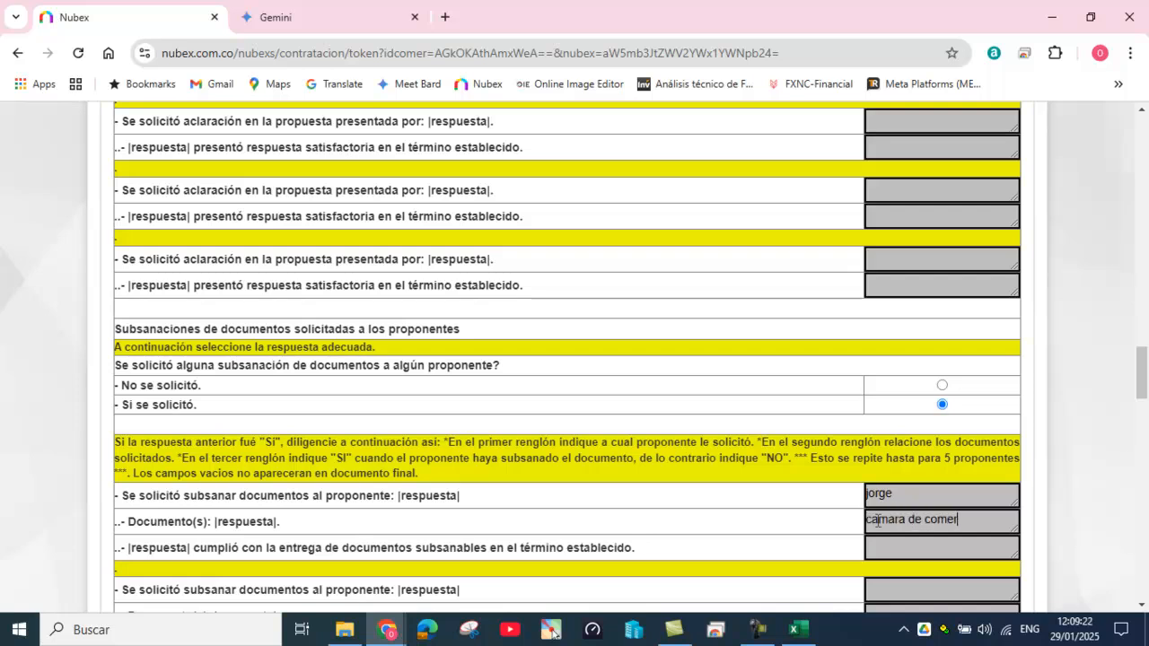
pyautogui.click(888, 552)
pyautogui.click(907, 500)
pyautogui.press('BackSpace')
pyautogui.press('BackSpace')
pyautogui.press('BackSpace')
pyautogui.press('BackSpace')
pyautogui.click(988, 527)
pyautogui.press('BackSpace')
pyautogui.press('BackSpace')
pyautogui.press('BackSpace')
pyautogui.press('BackSpace')
pyautogui.press('BackSpace')
pyautogui.press('BackSpace')
pyautogui.press('BackSpace')
pyautogui.press('BackSpace')
pyautogui.press('BackSpace')
pyautogui.press('BackSpace')
pyautogui.press('BackSpace')
pyautogui.press('BackSpace')
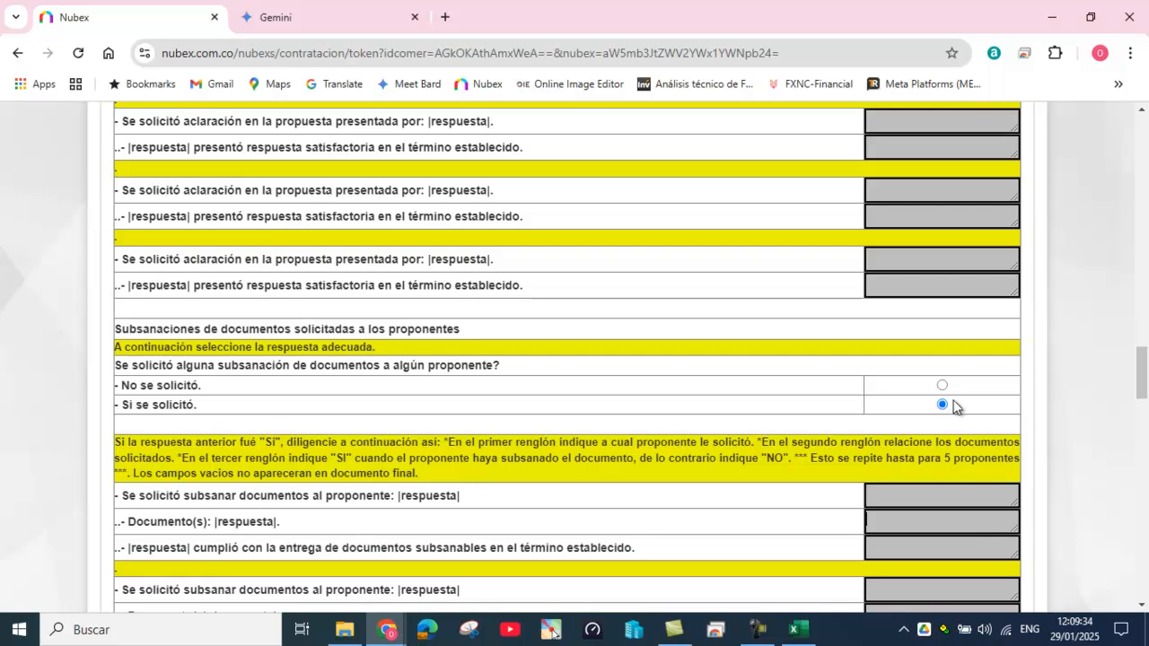
pyautogui.click(942, 385)
# Step: Switch row 1 from NO to SI, erase its 90-day observation, and review all 14 requirements
pyautogui.scroll(15, 861, 424)
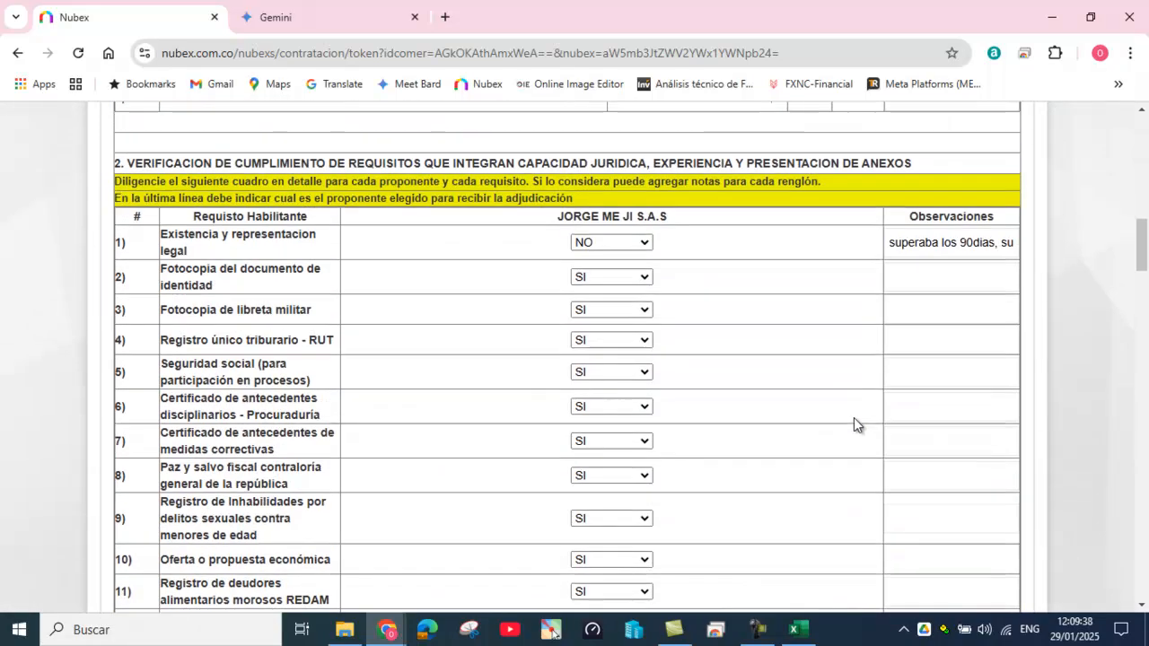
pyautogui.click(642, 243)
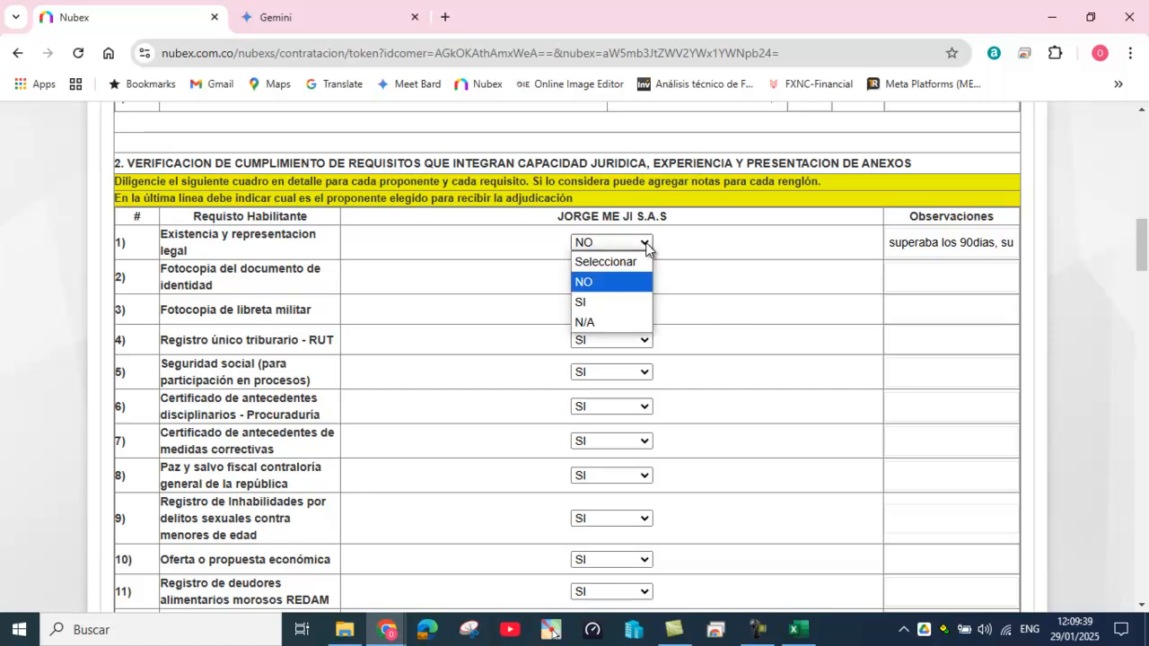
pyautogui.click(616, 302)
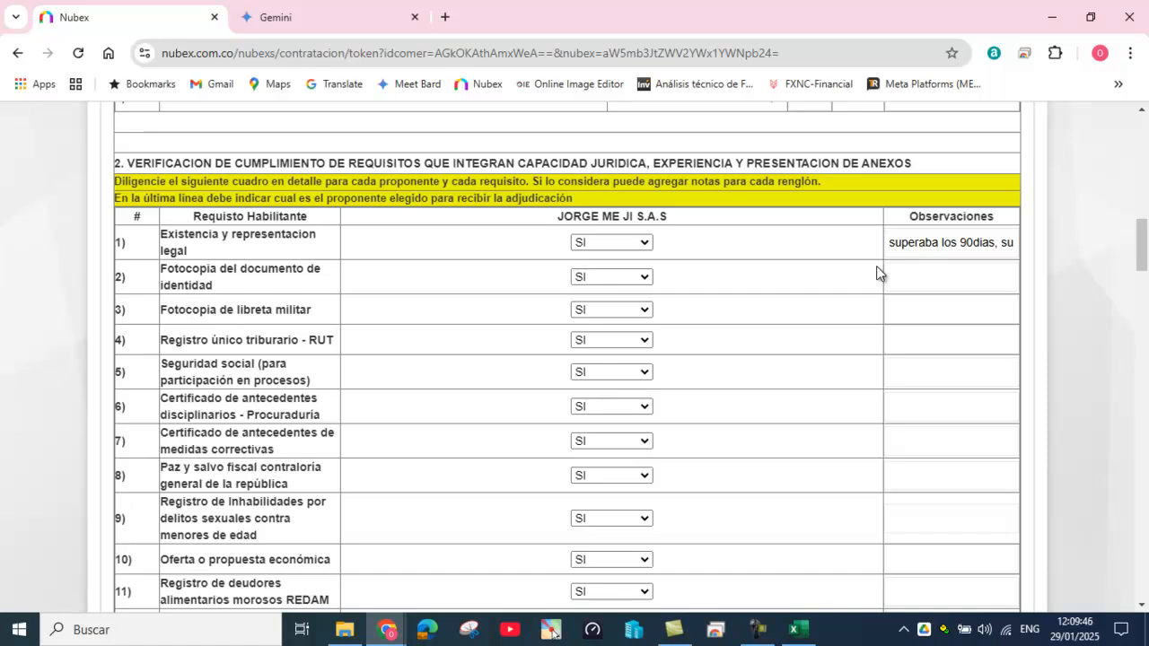
pyautogui.press('Delete')
pyautogui.press('Delete')
pyautogui.press('Delete')
pyautogui.press('Delete')
pyautogui.press('Delete')
pyautogui.press('Delete')
pyautogui.press('Delete')
pyautogui.press('Delete')
pyautogui.press('Delete')
pyautogui.press('Delete')
pyautogui.press('Delete')
pyautogui.press('Delete')
pyautogui.press('Delete')
pyautogui.press('Delete')
pyautogui.press('Delete')
pyautogui.press('Delete')
pyautogui.press('Delete')
pyautogui.press('Delete')
pyautogui.press('Delete')
pyautogui.press('Delete')
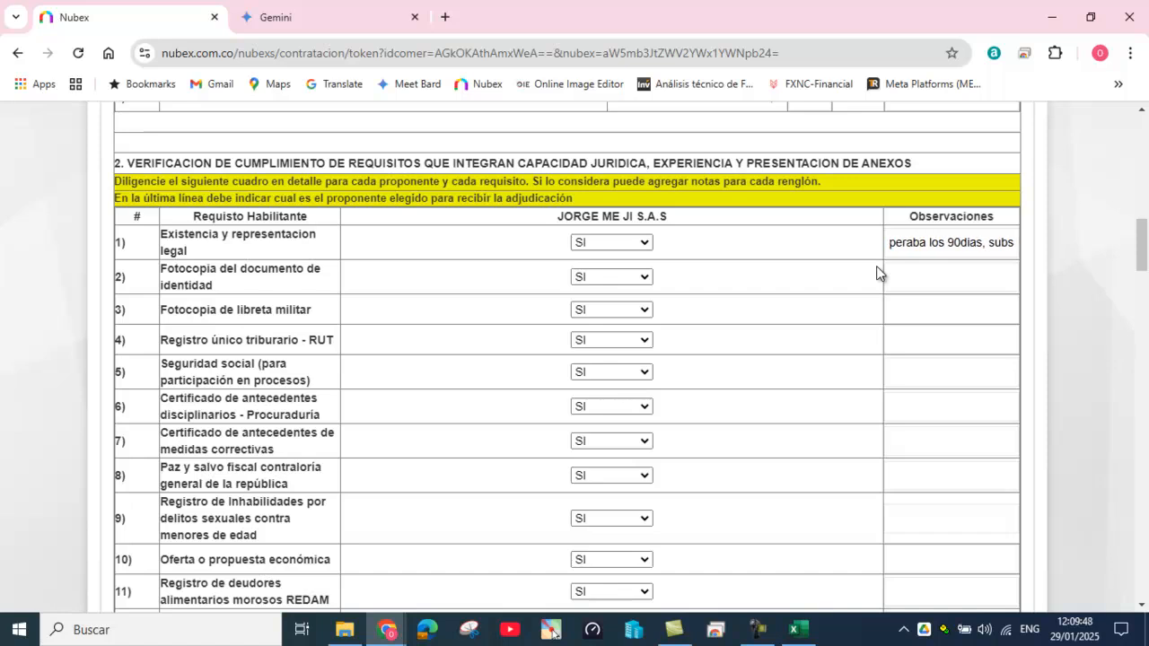
pyautogui.press('Delete')
pyautogui.press('Delete')
pyautogui.press('Delete')
pyautogui.press('Delete')
pyautogui.press('Delete')
pyautogui.press('Delete')
pyautogui.press('Delete')
pyautogui.press('Delete')
pyautogui.press('Delete')
pyautogui.press('Delete')
pyautogui.press('Delete')
pyautogui.press('Delete')
pyautogui.press('Delete')
pyautogui.press('Delete')
pyautogui.press('Delete')
pyautogui.press('Delete')
pyautogui.press('Delete')
pyautogui.press('Delete')
pyautogui.press('Delete')
pyautogui.press('Delete')
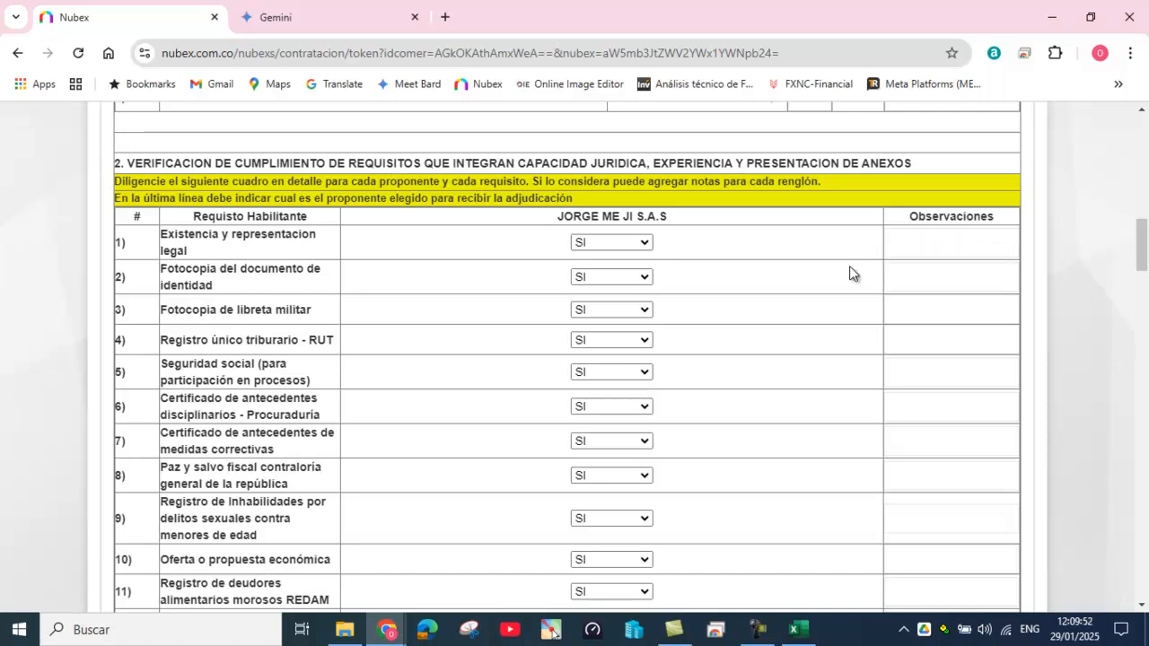
pyautogui.scroll(-4, 793, 386)
pyautogui.scroll(-4, 793, 386)
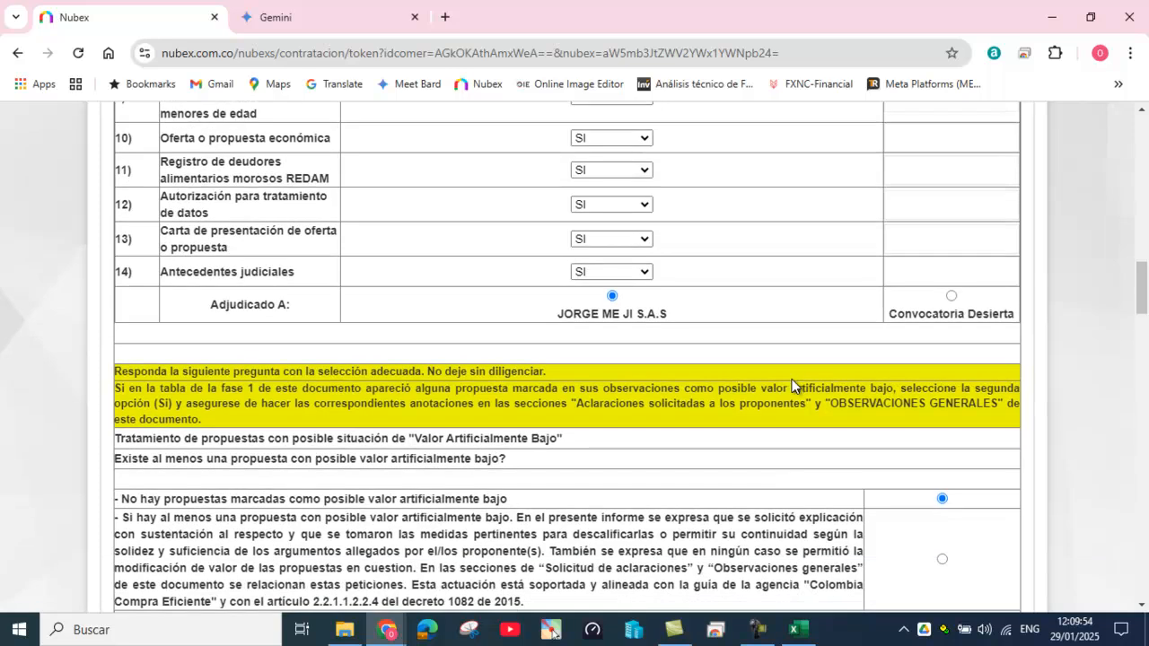
pyautogui.scroll(-6, 794, 386)
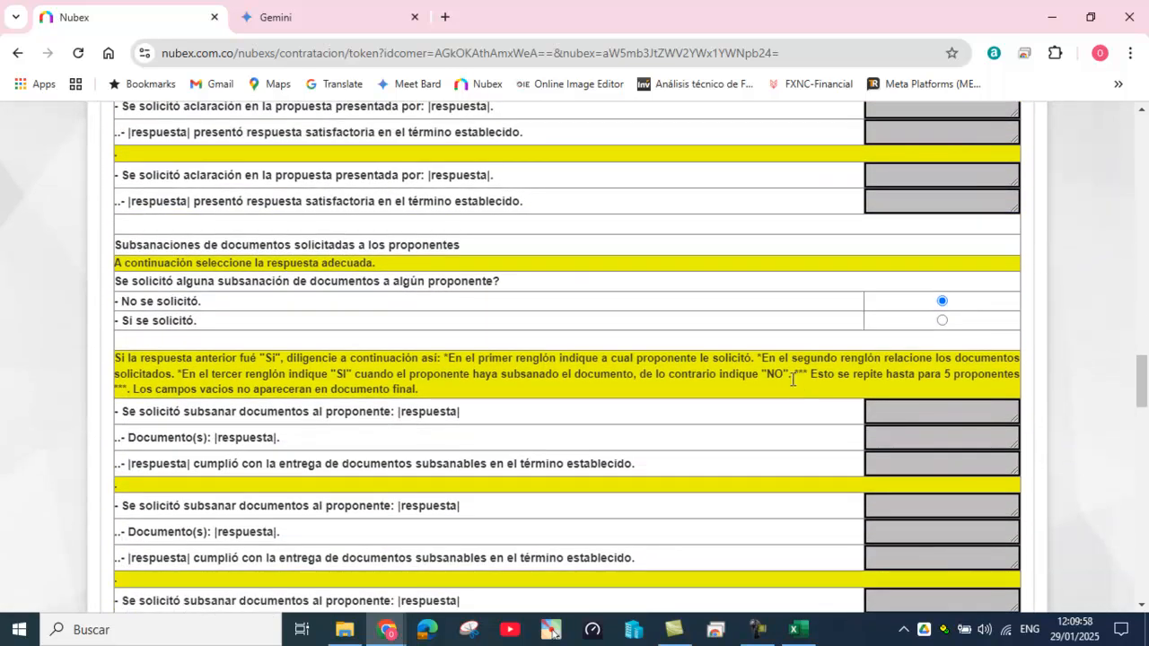
pyautogui.scroll(10, 792, 379)
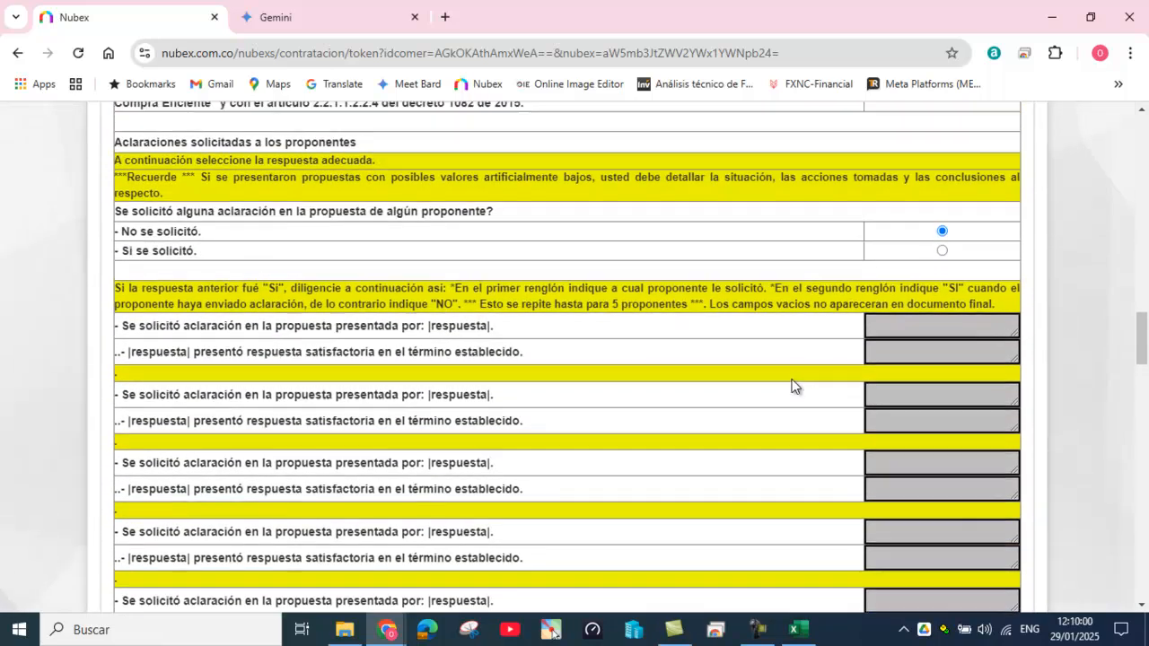
pyautogui.scroll(9, 792, 379)
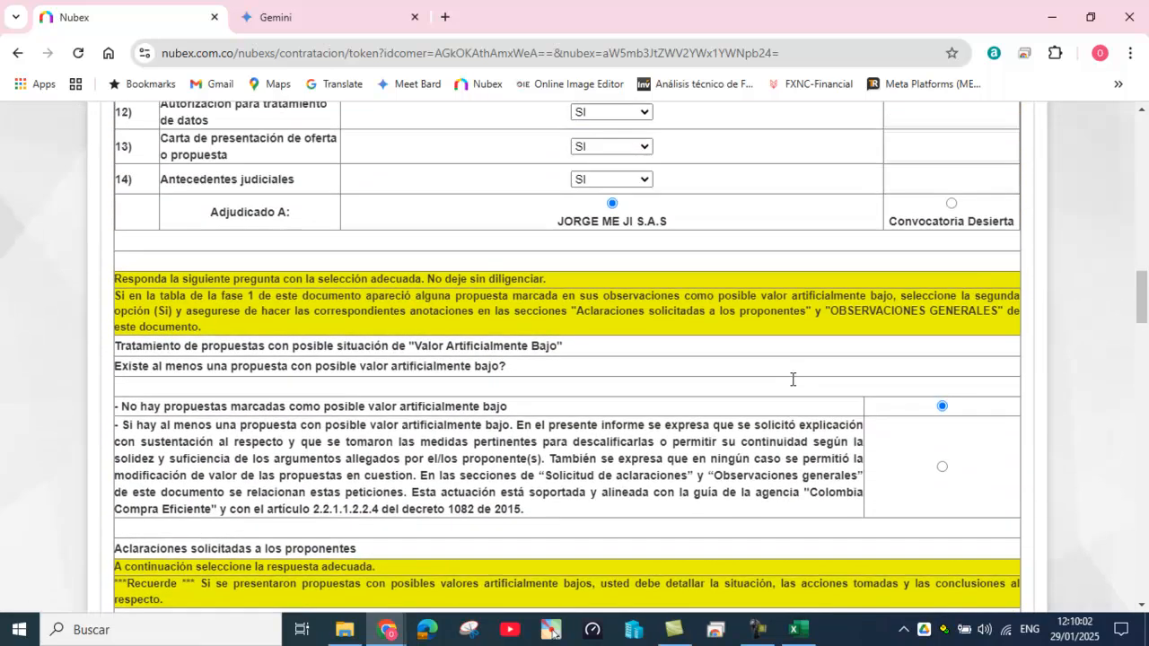
pyautogui.scroll(2, 793, 379)
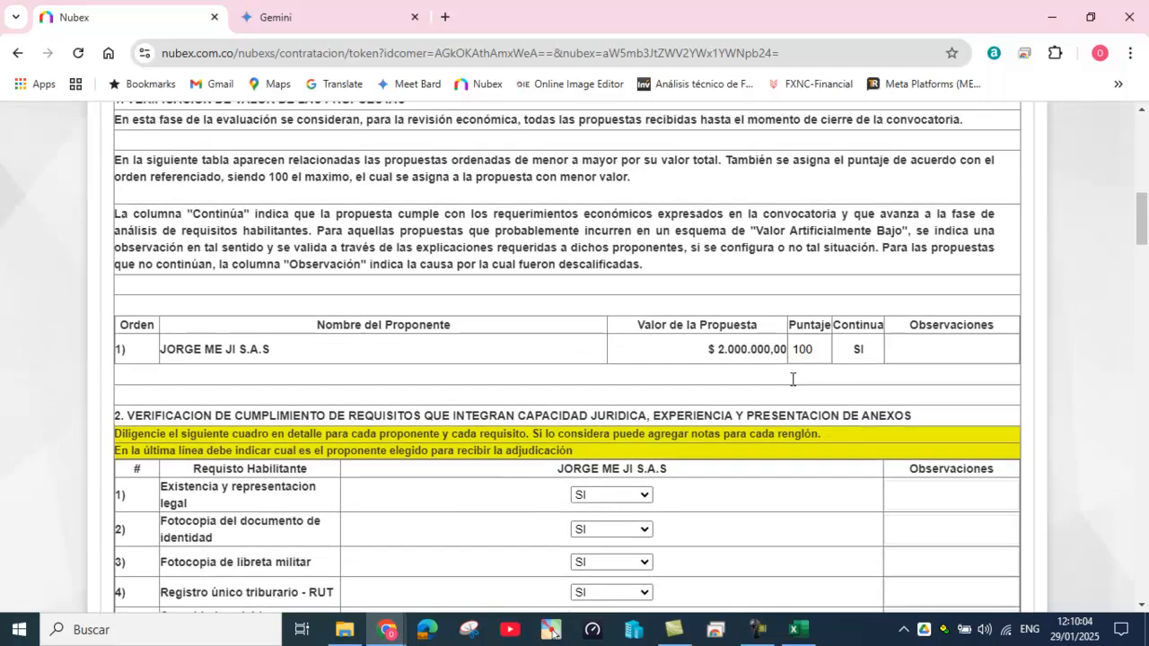
pyautogui.scroll(1, 792, 386)
pyautogui.scroll(-5, 792, 379)
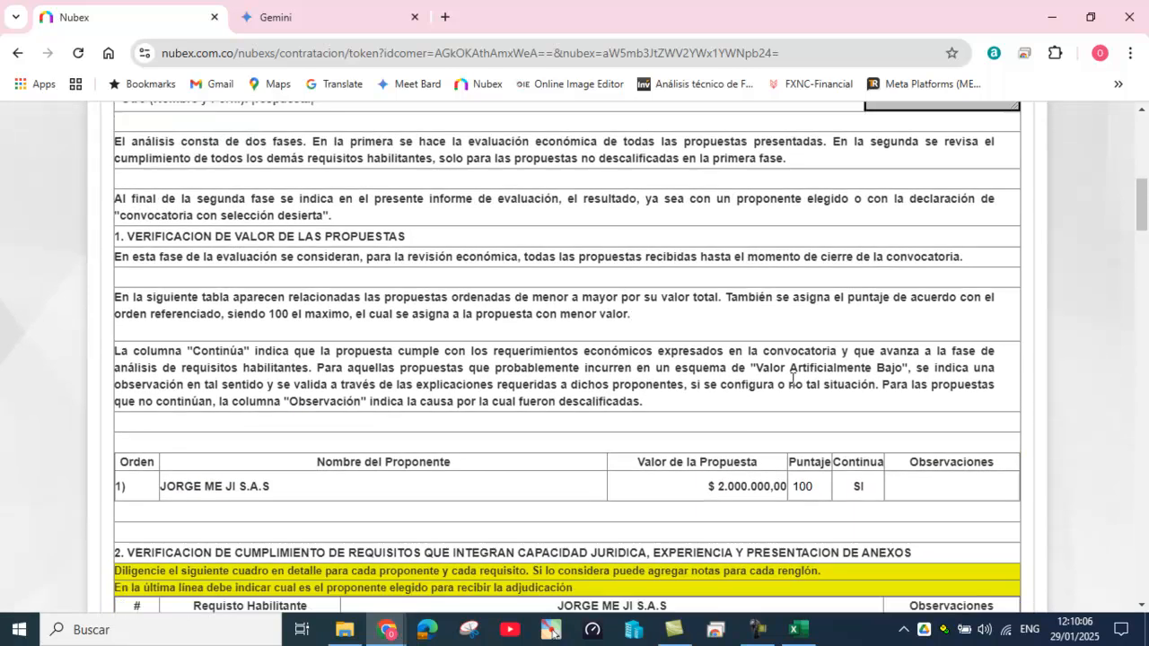
pyautogui.scroll(-5, 705, 338)
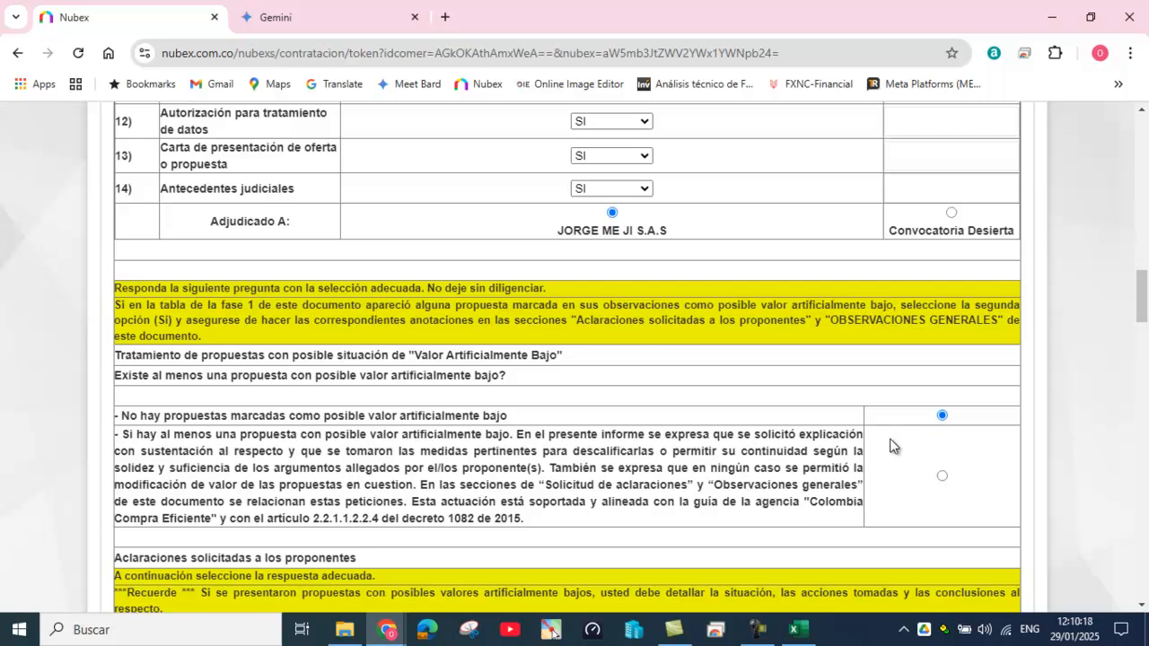
# Step: In section 3 CONCLUSION, tick 'La revisión aplicada a única propuesta'
pyautogui.scroll(-3, 889, 446)
pyautogui.scroll(-1, 890, 446)
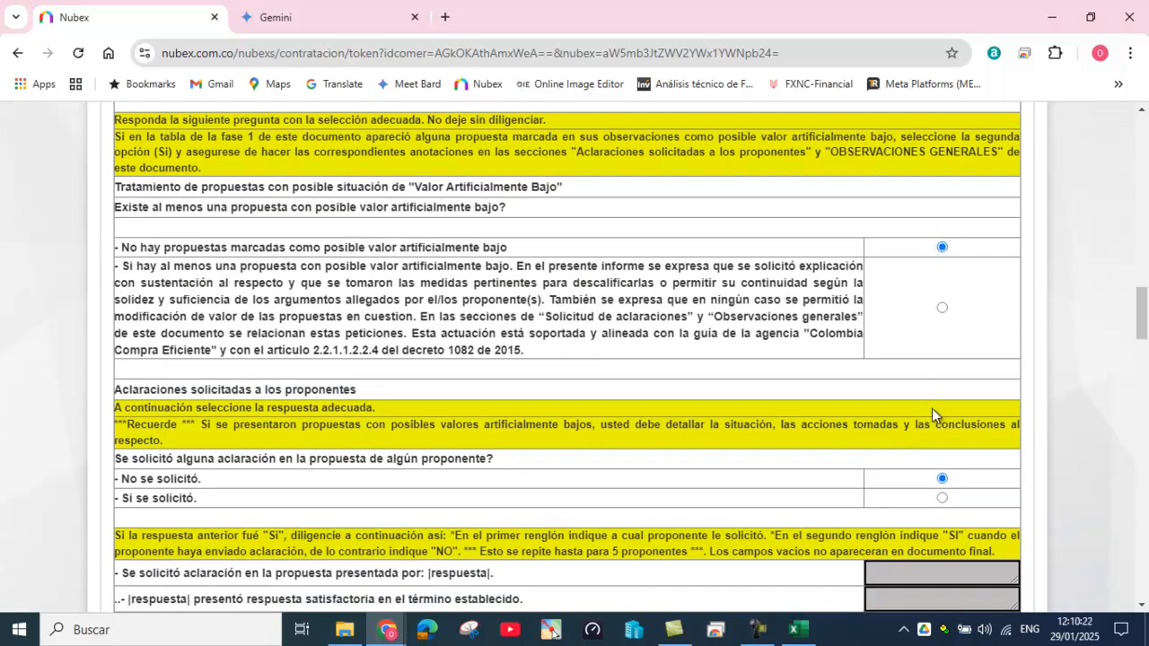
pyautogui.scroll(-2, 931, 408)
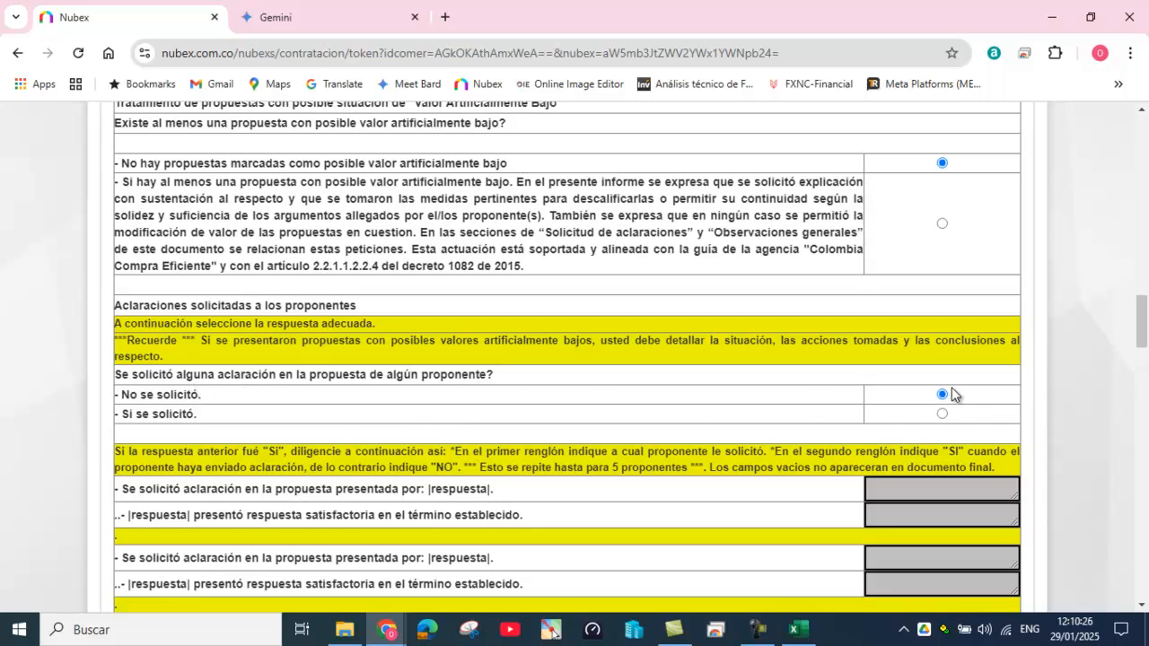
pyautogui.scroll(-4, 968, 401)
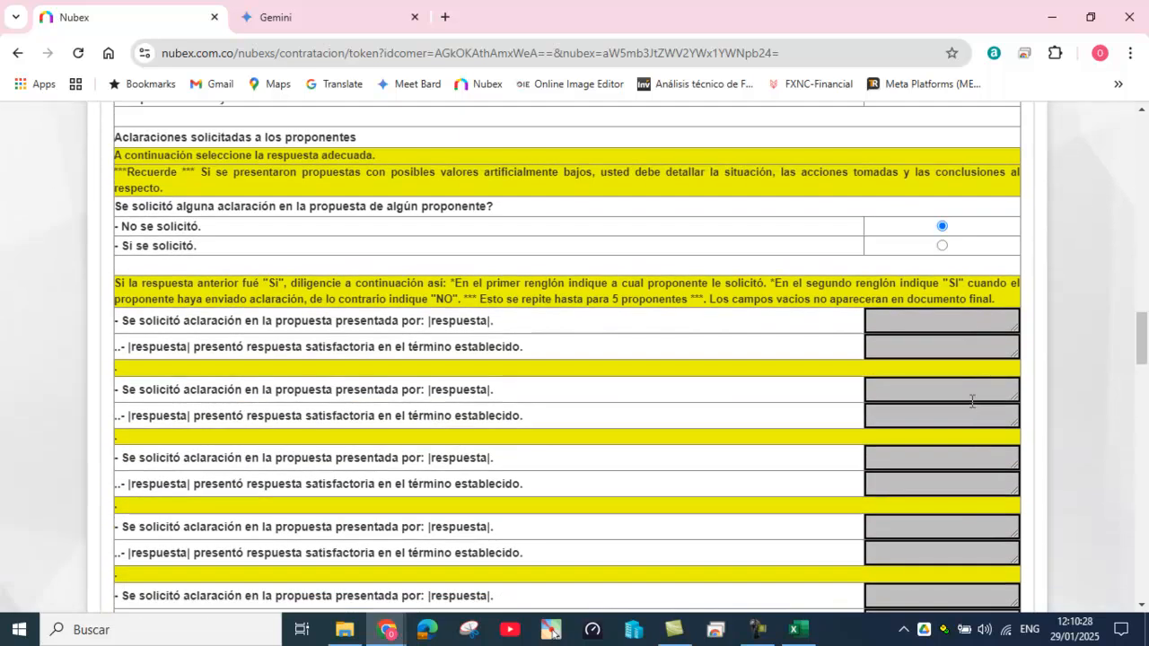
pyautogui.scroll(-4, 970, 402)
pyautogui.scroll(4, 971, 394)
pyautogui.scroll(-8, 904, 444)
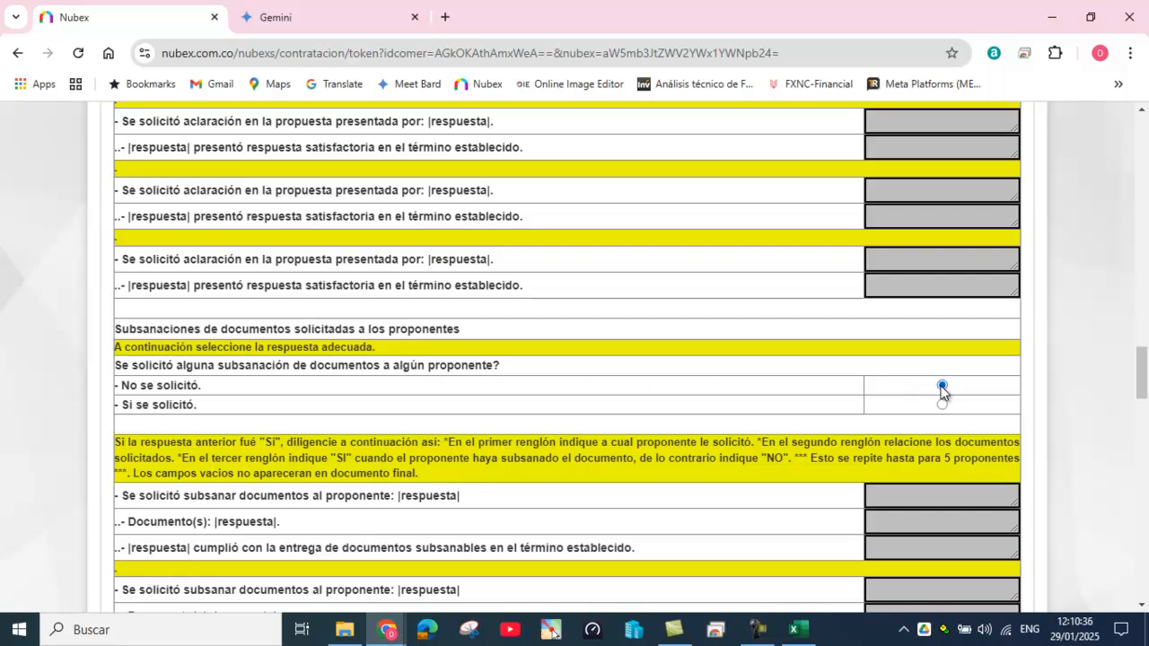
pyautogui.scroll(-2, 956, 415)
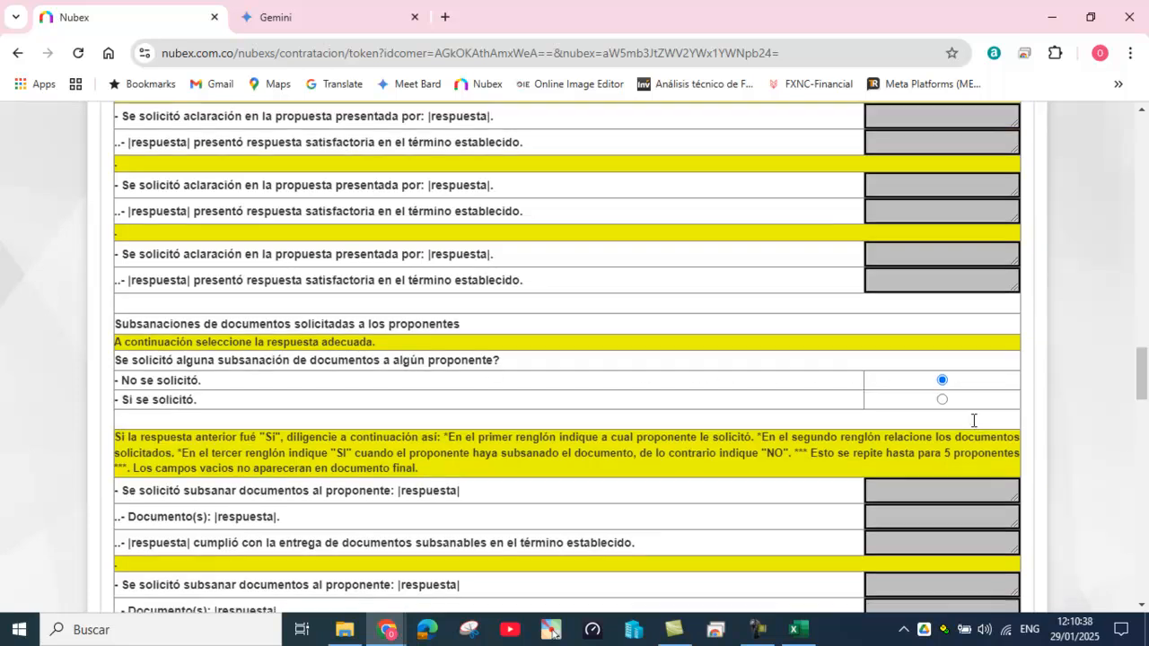
pyautogui.scroll(-6, 981, 418)
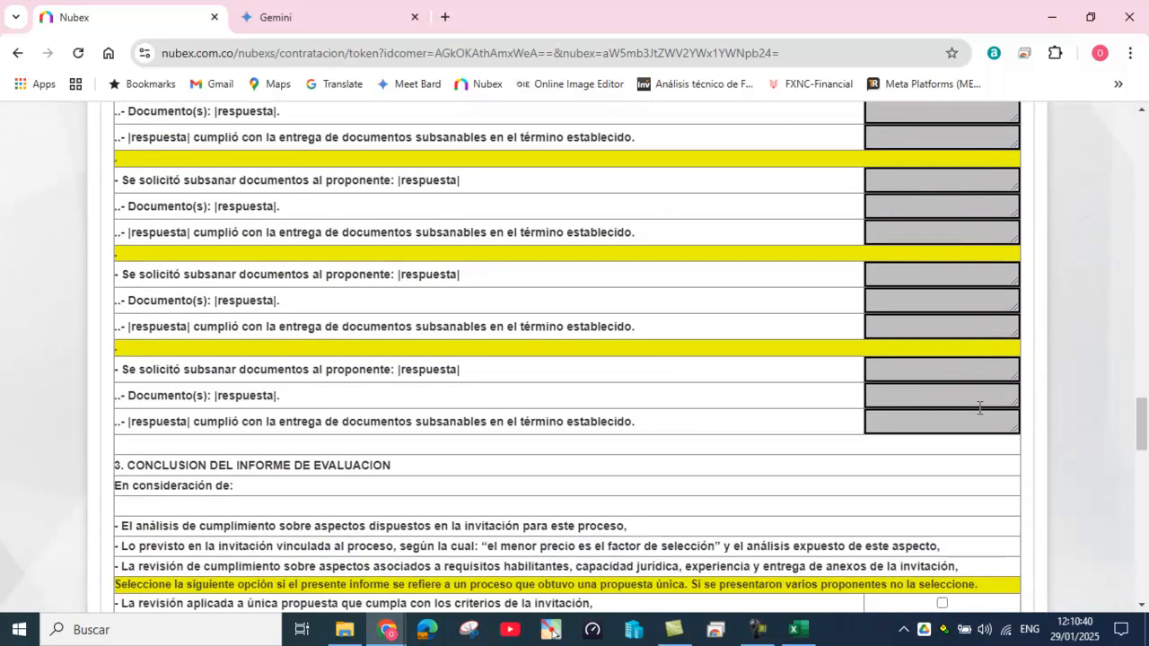
pyautogui.scroll(-1, 979, 407)
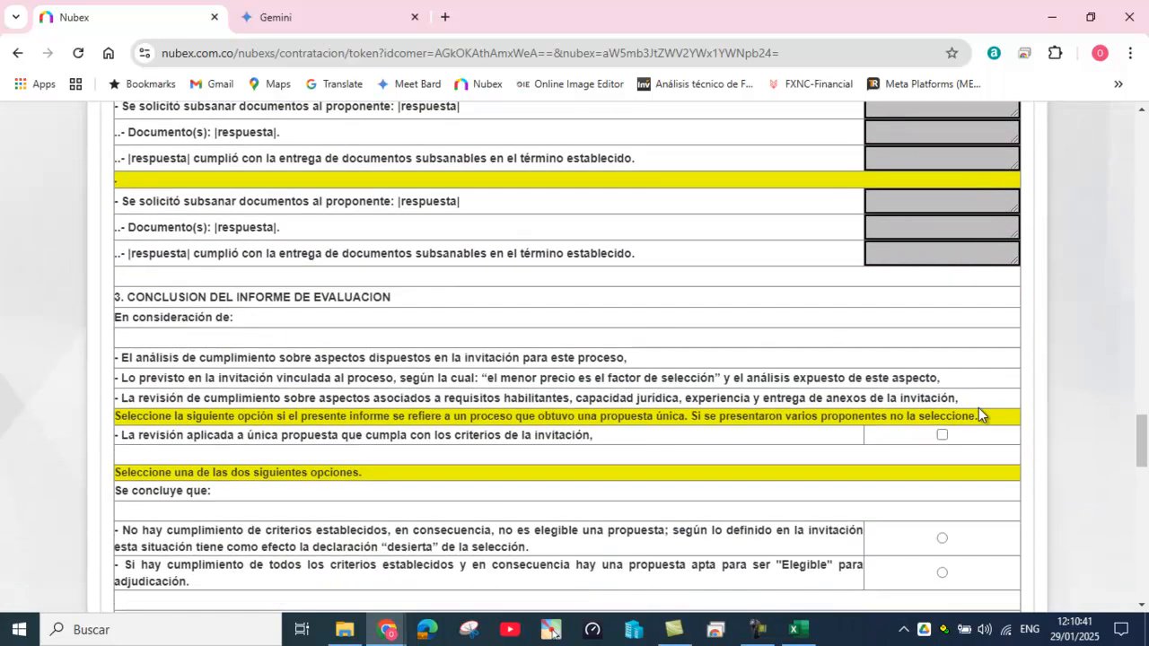
pyautogui.click(943, 439)
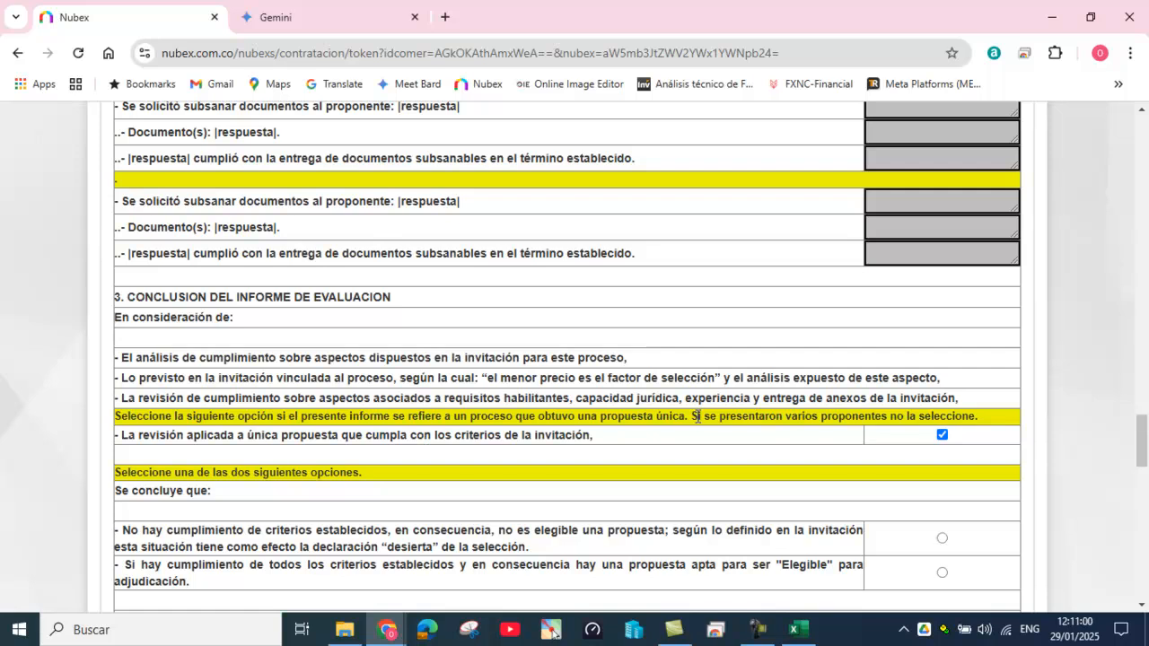
# Step: Conclude that all criteria are met and the proposal is eligible, with no general observations
pyautogui.scroll(-1, 699, 431)
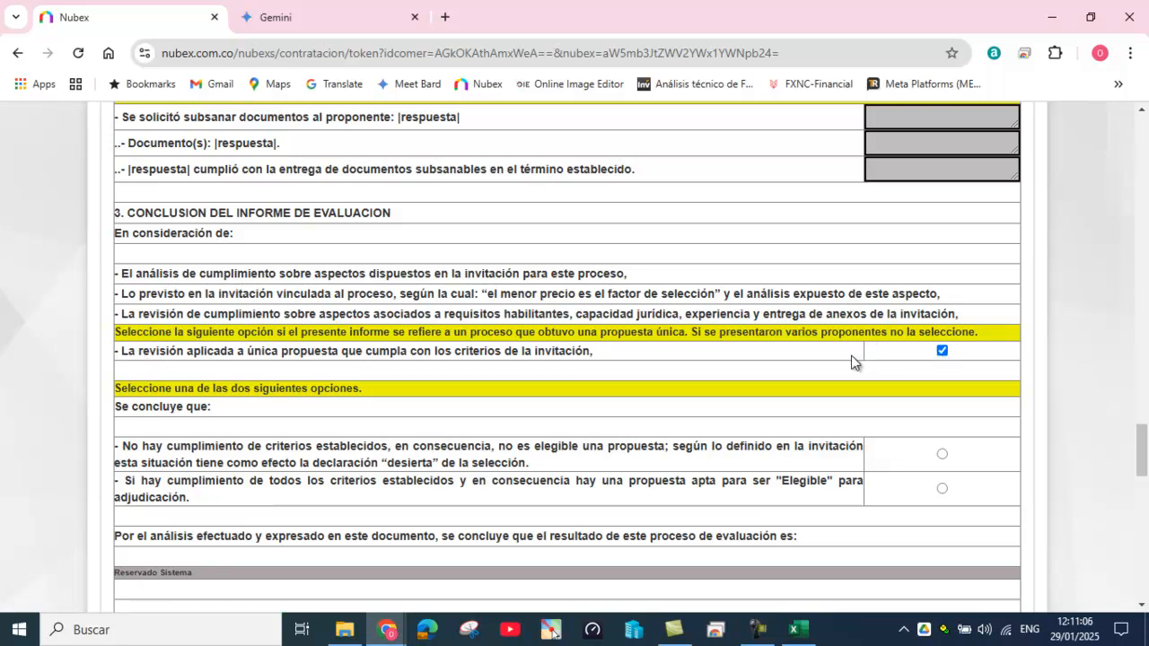
pyautogui.scroll(-1, 807, 377)
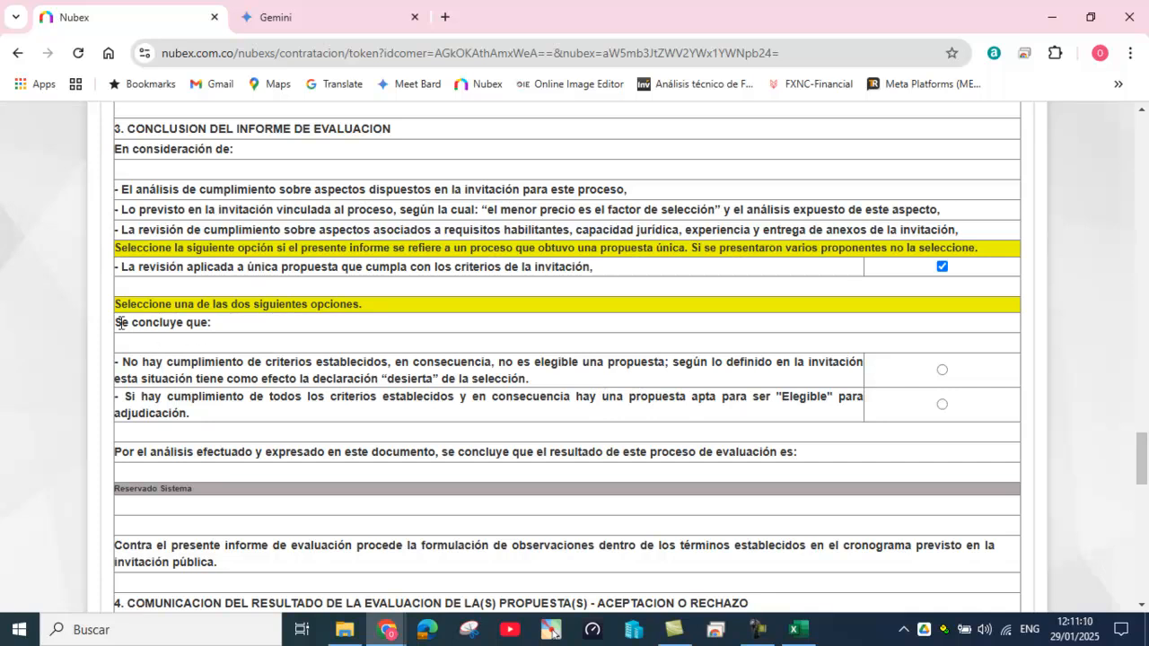
pyautogui.moveTo(120, 323); pyautogui.dragTo(224, 327)
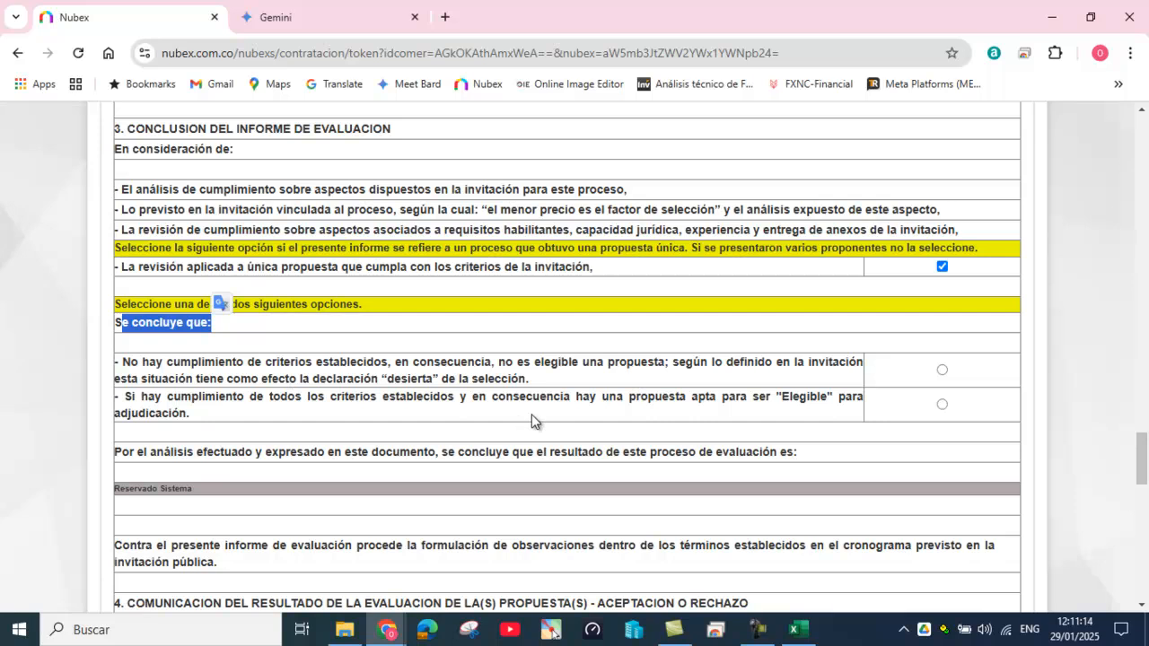
pyautogui.click(942, 405)
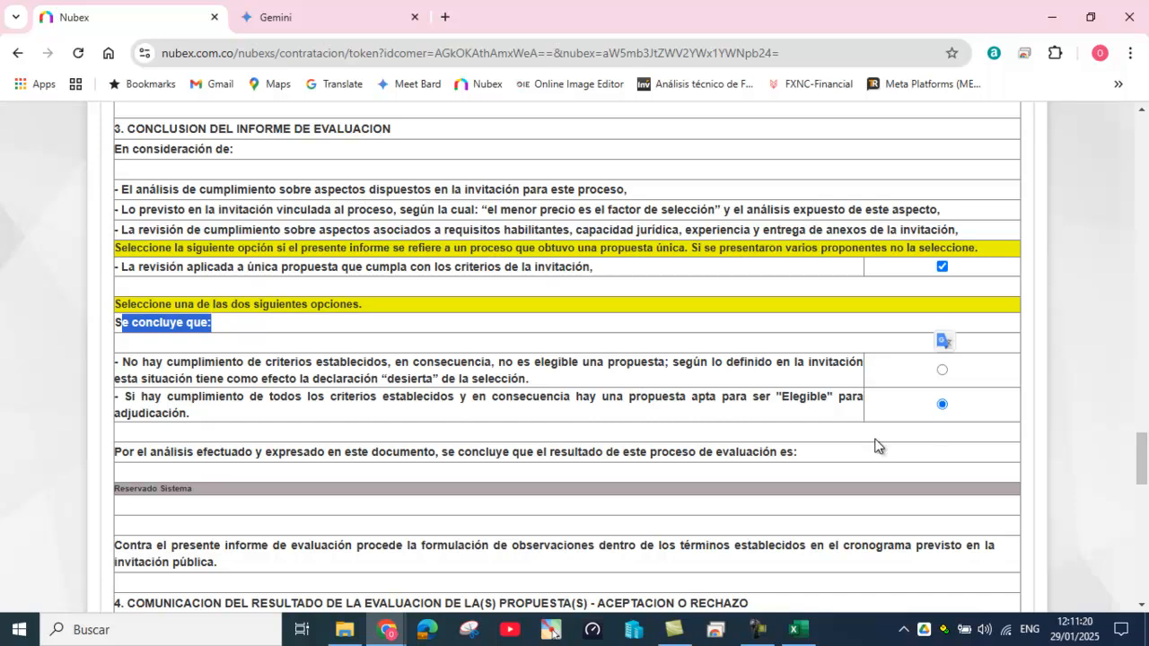
pyautogui.scroll(-4, 878, 446)
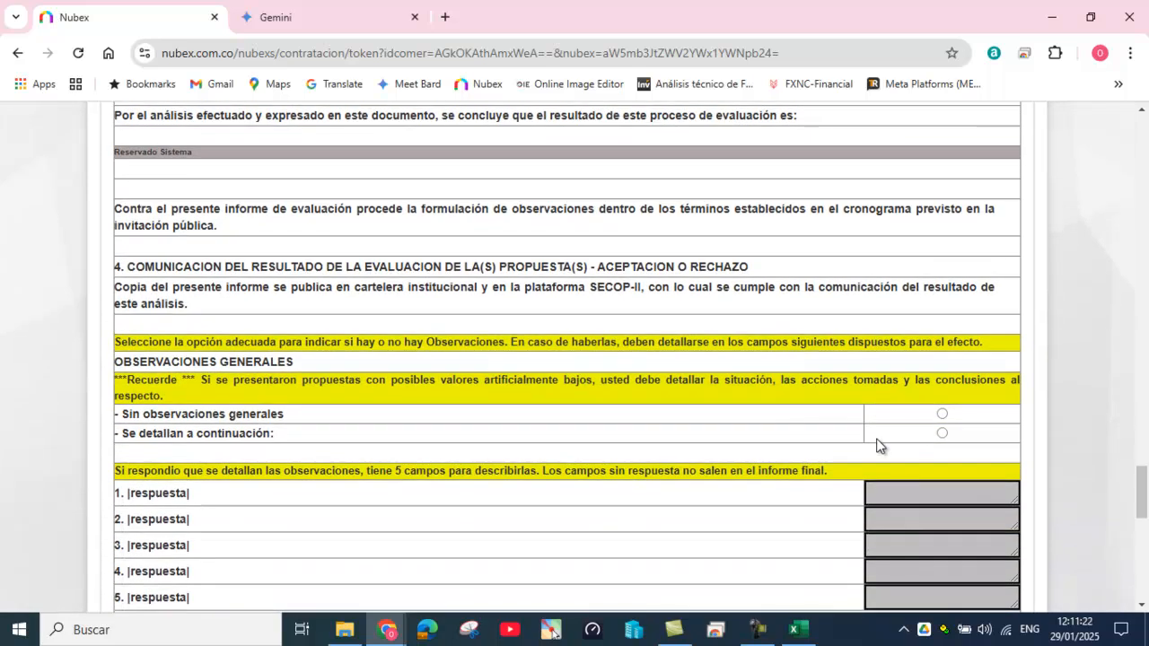
pyautogui.click(942, 414)
# Step: Save the evaluation report, generating its 3-page PDF
pyautogui.scroll(-1, 719, 463)
pyautogui.scroll(-3, 669, 474)
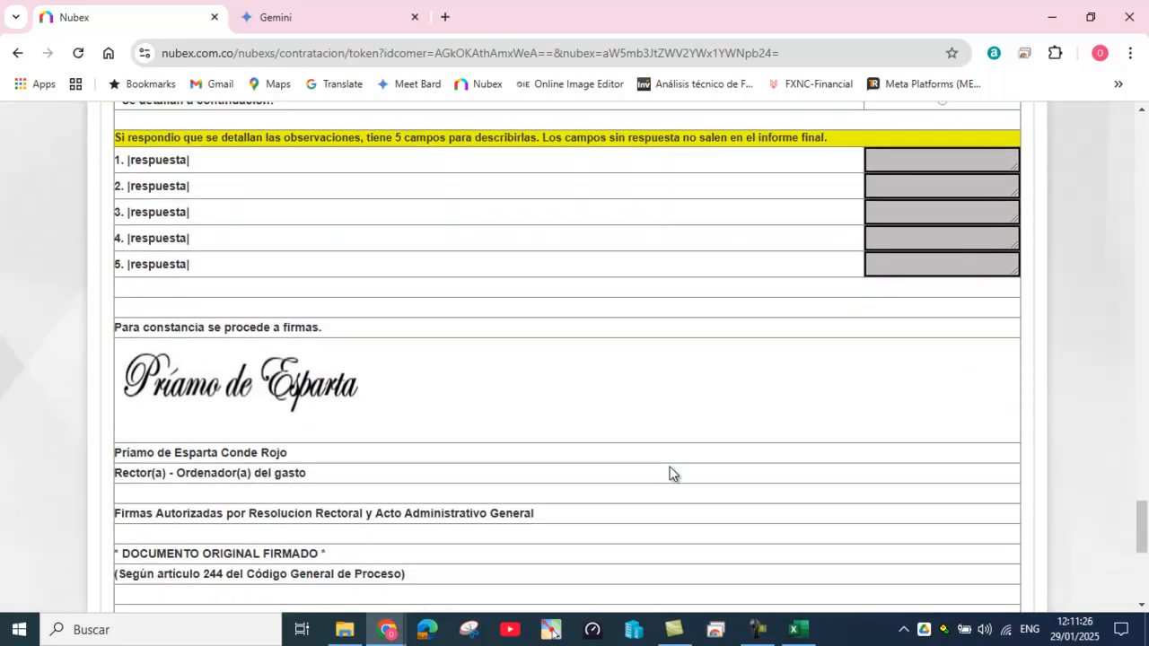
pyautogui.scroll(-4, 672, 467)
pyautogui.scroll(-1, 672, 468)
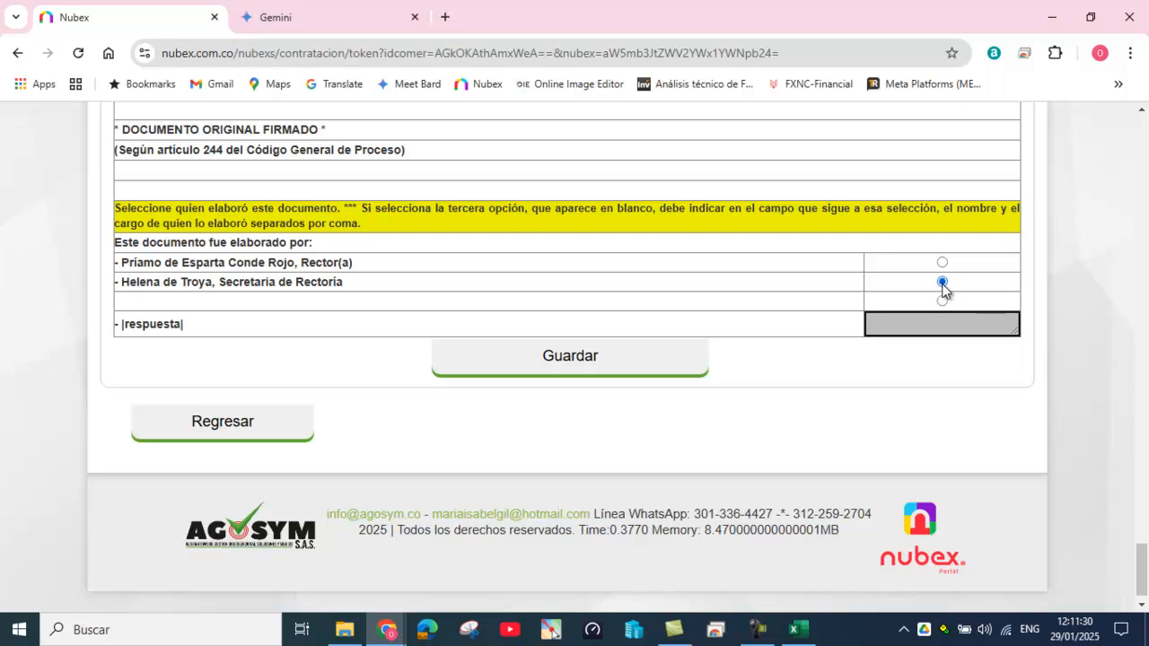
pyautogui.click(571, 358)
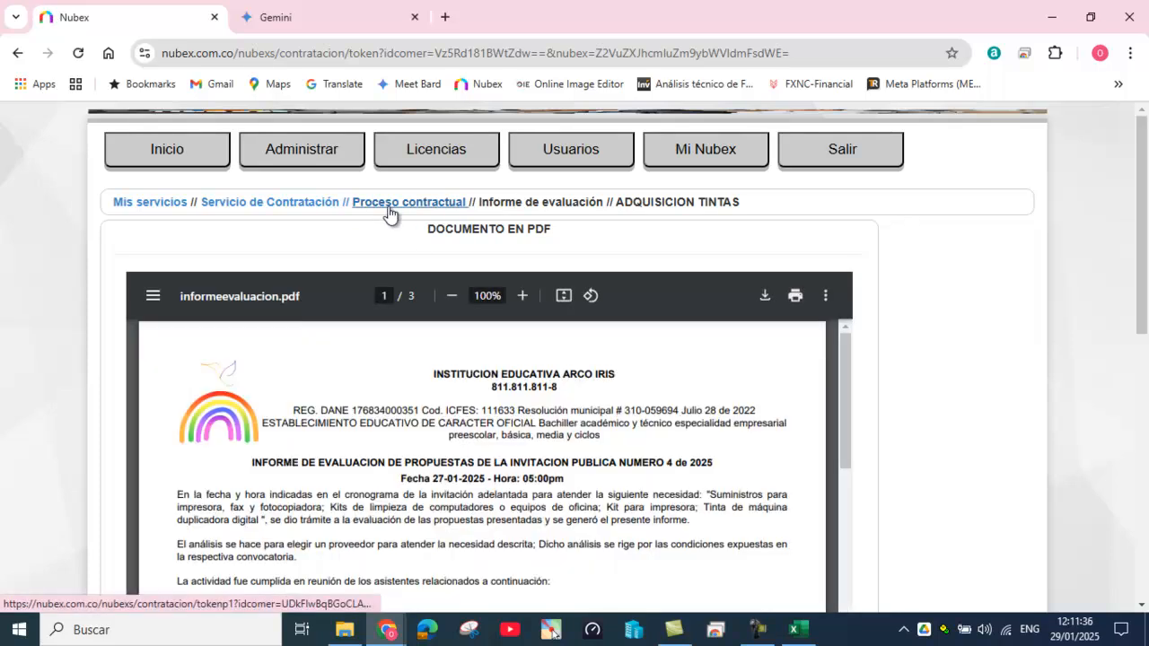
# Step: Generate the adjudication act awarding the sole bidder, using the adjudication-by-invitation format
pyautogui.click(388, 205)
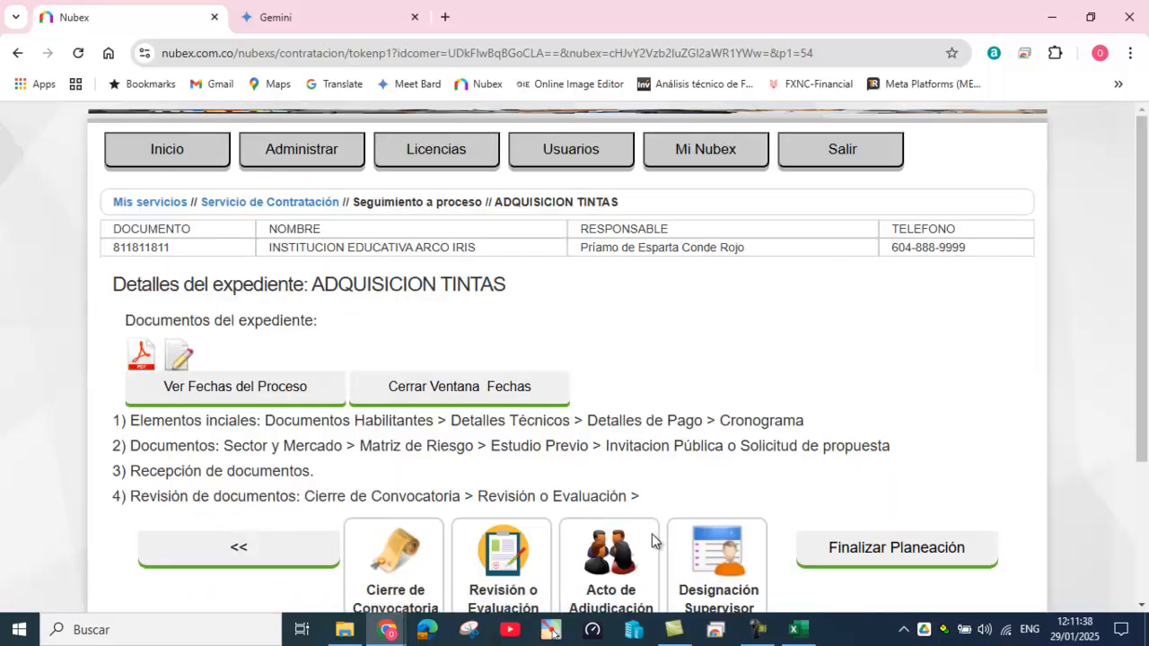
pyautogui.click(616, 552)
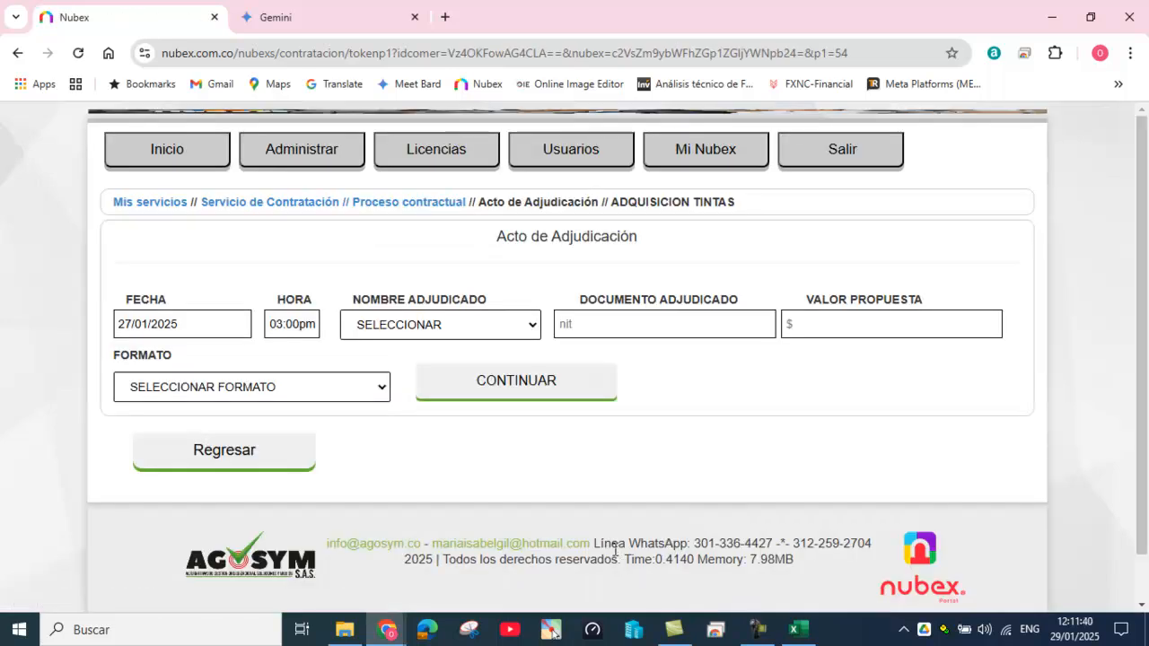
pyautogui.click(531, 329)
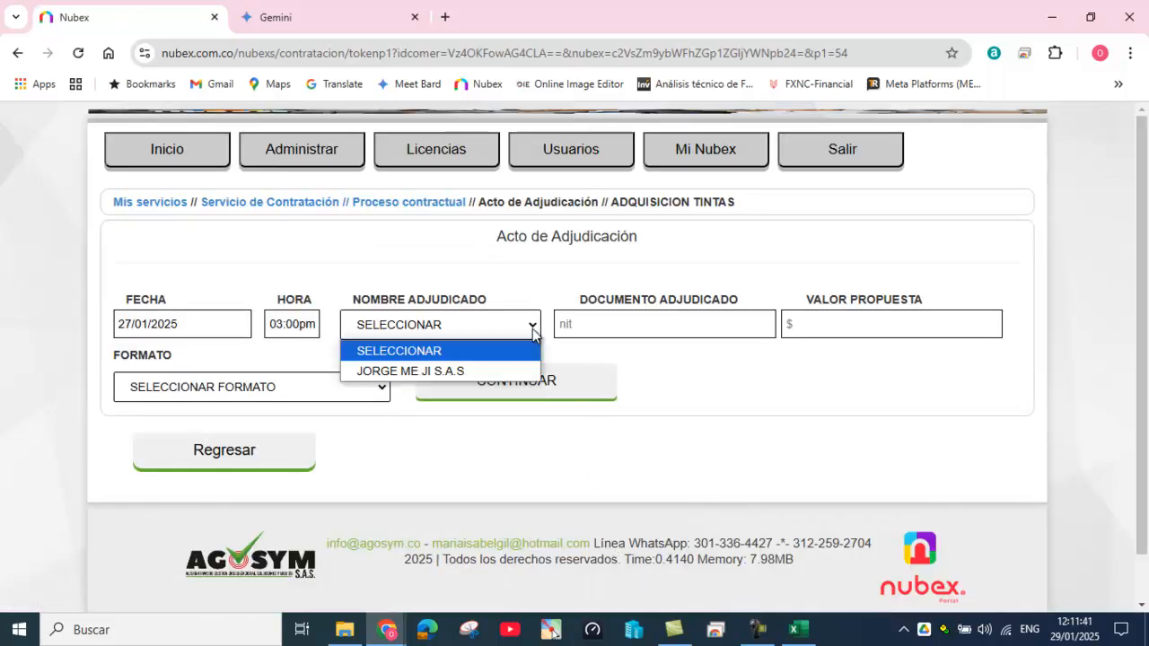
pyautogui.click(432, 367)
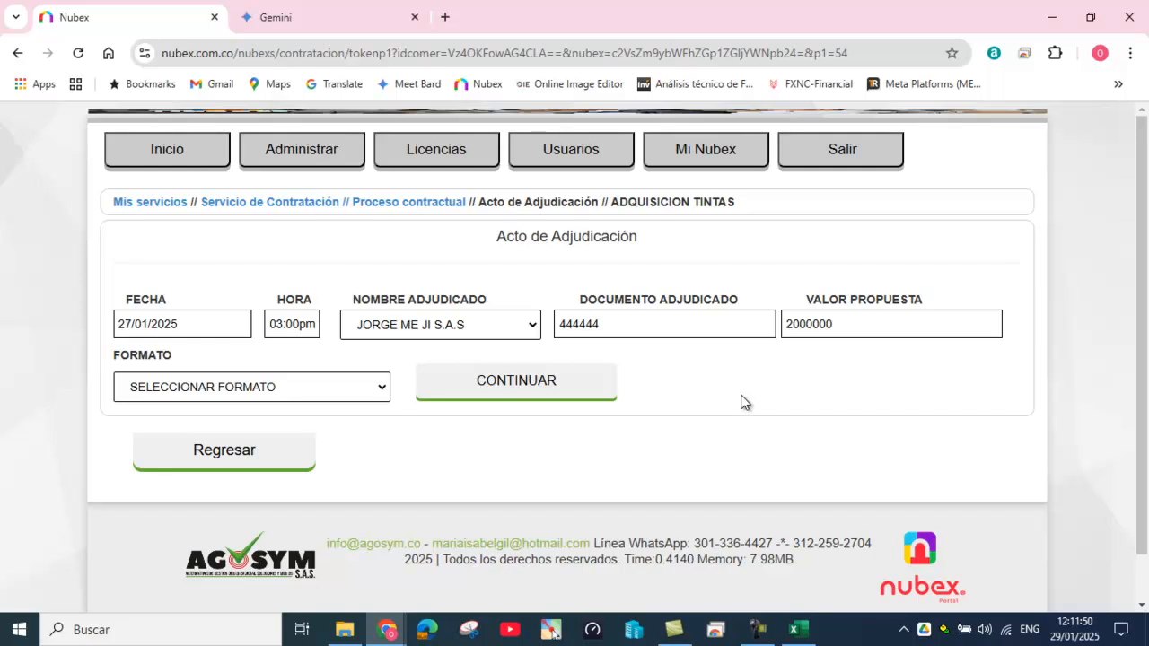
pyautogui.click(378, 392)
pyautogui.click(368, 432)
pyautogui.click(528, 385)
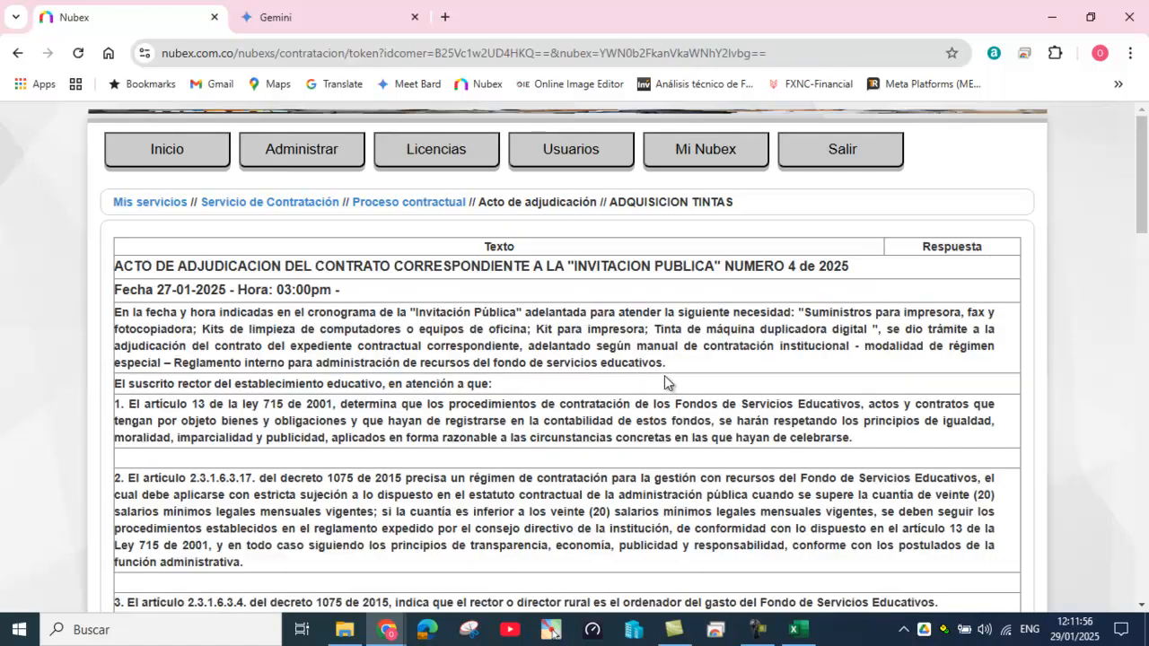
# Step: Mark no general observations, set the rector's secretary as author, and save the act
pyautogui.scroll(-5, 669, 382)
pyautogui.scroll(-6, 673, 387)
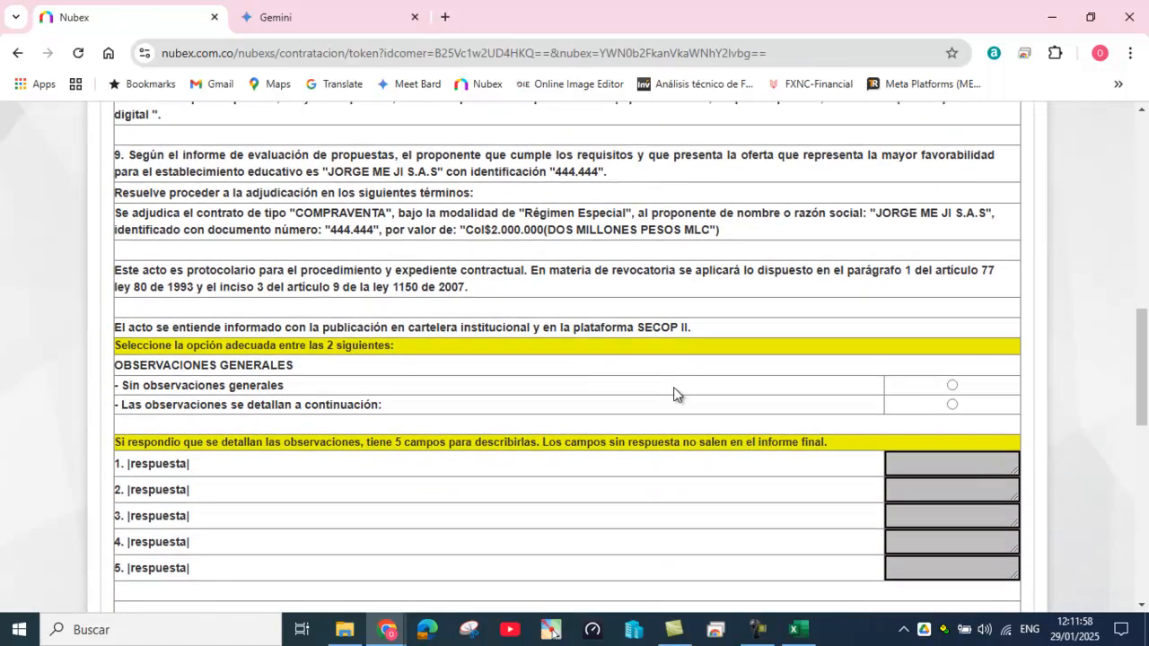
pyautogui.click(953, 385)
pyautogui.scroll(-9, 728, 445)
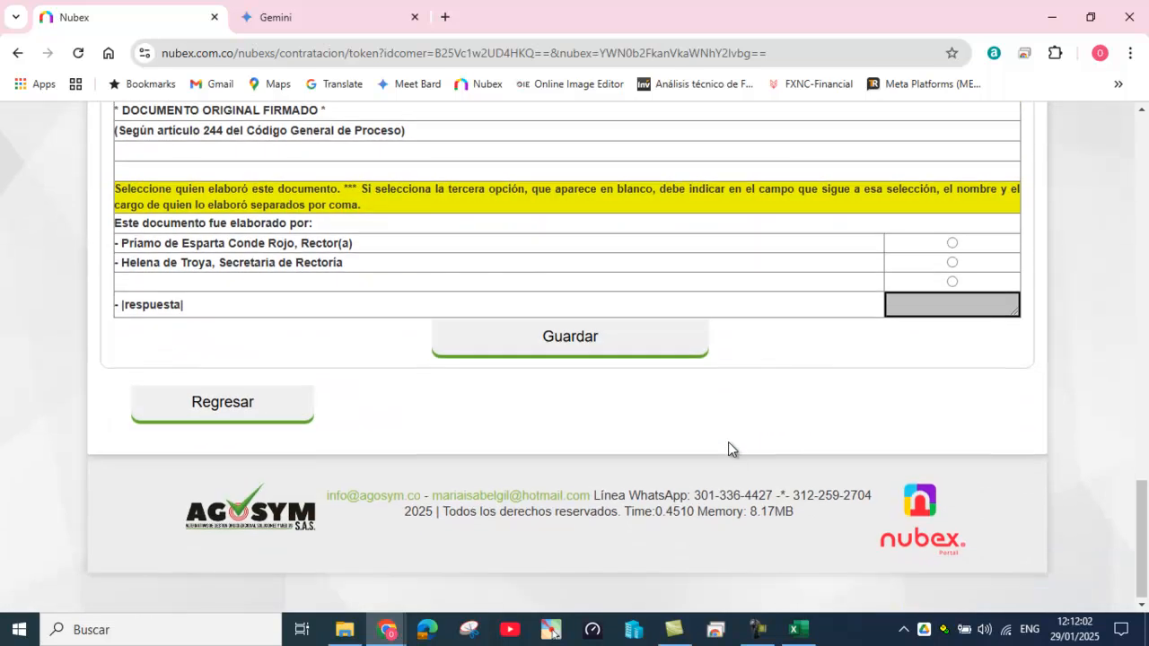
pyautogui.click(952, 259)
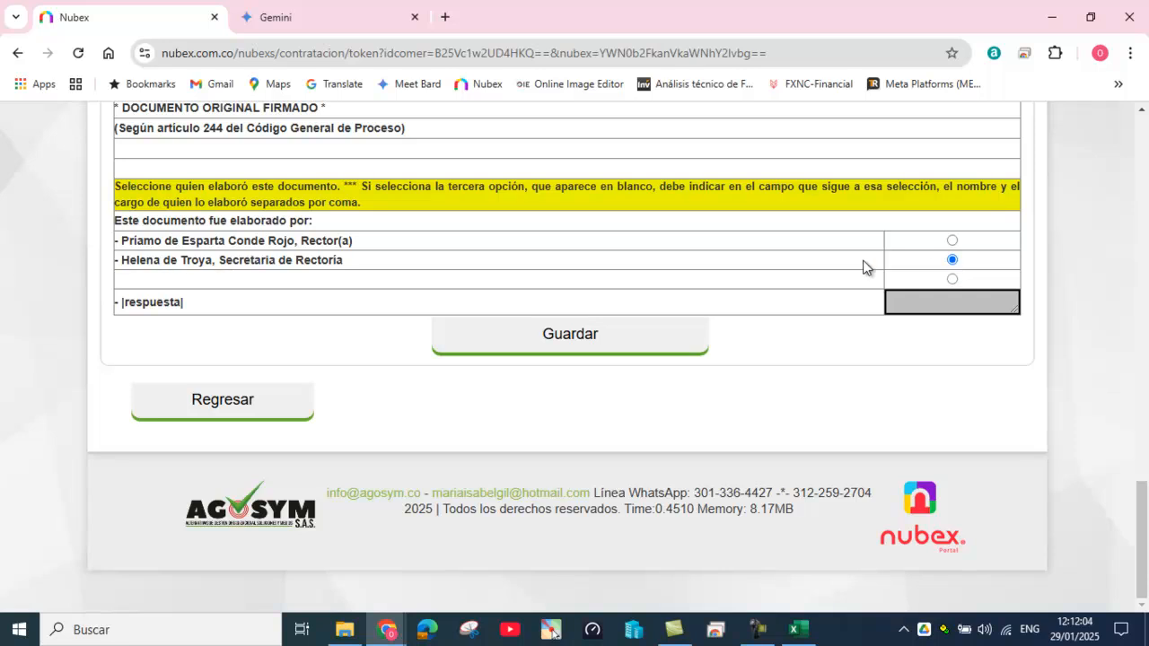
pyautogui.click(572, 333)
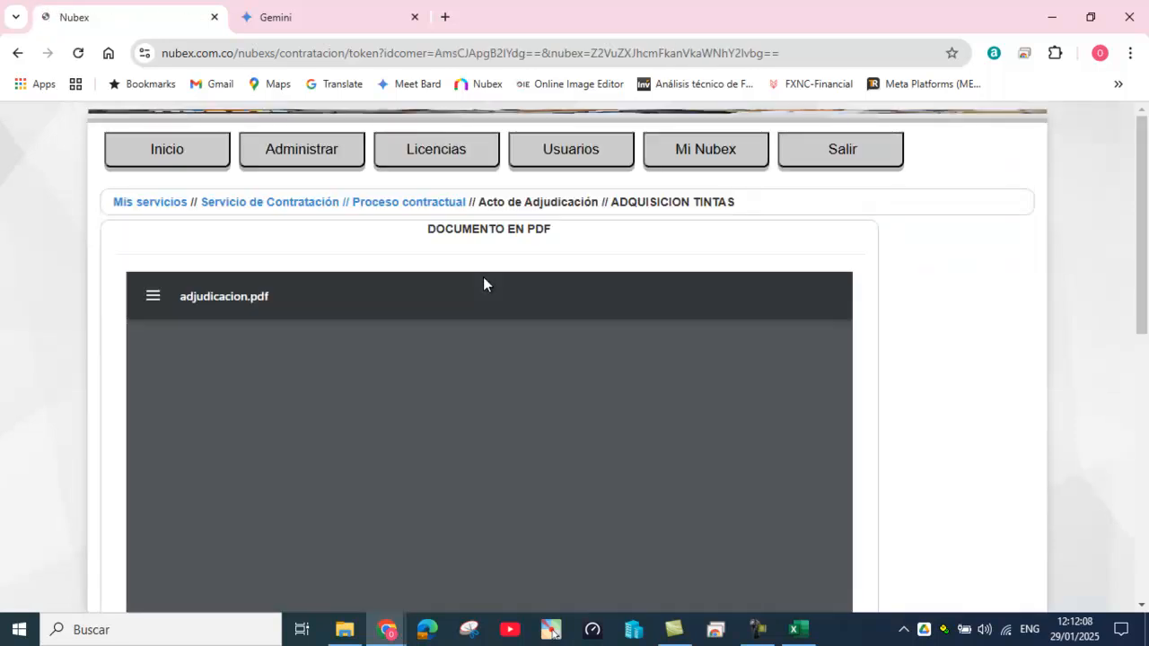
# Step: Generate the supervisor designation act naming the spending authority as supervisor with its matching format
pyautogui.click(441, 204)
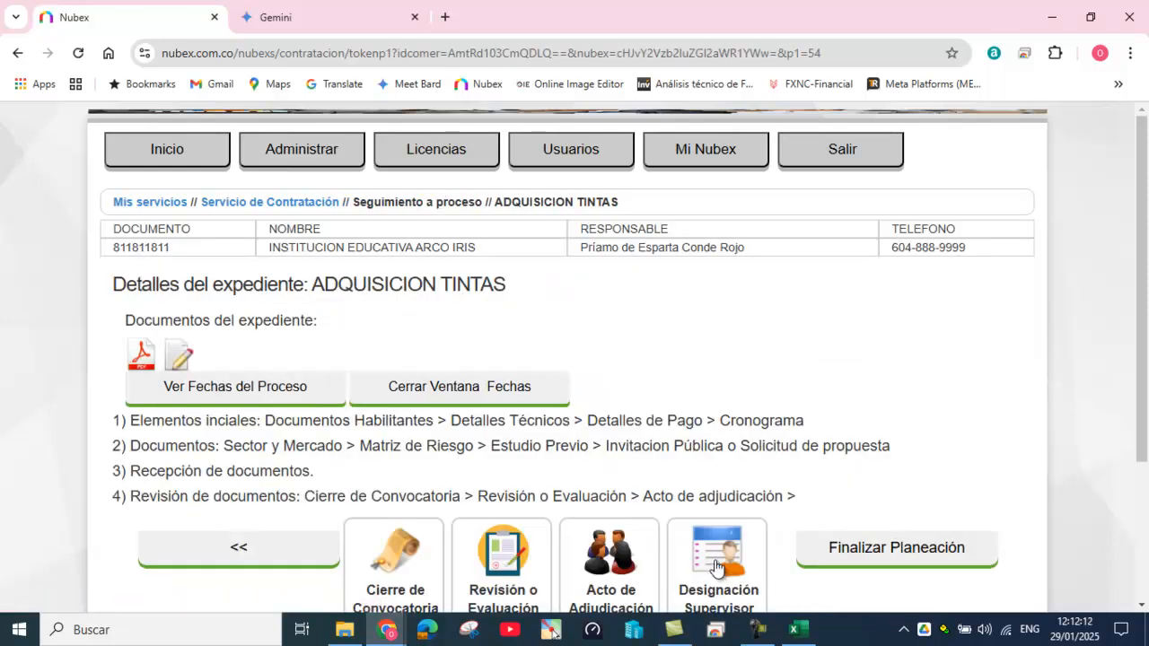
pyautogui.click(716, 566)
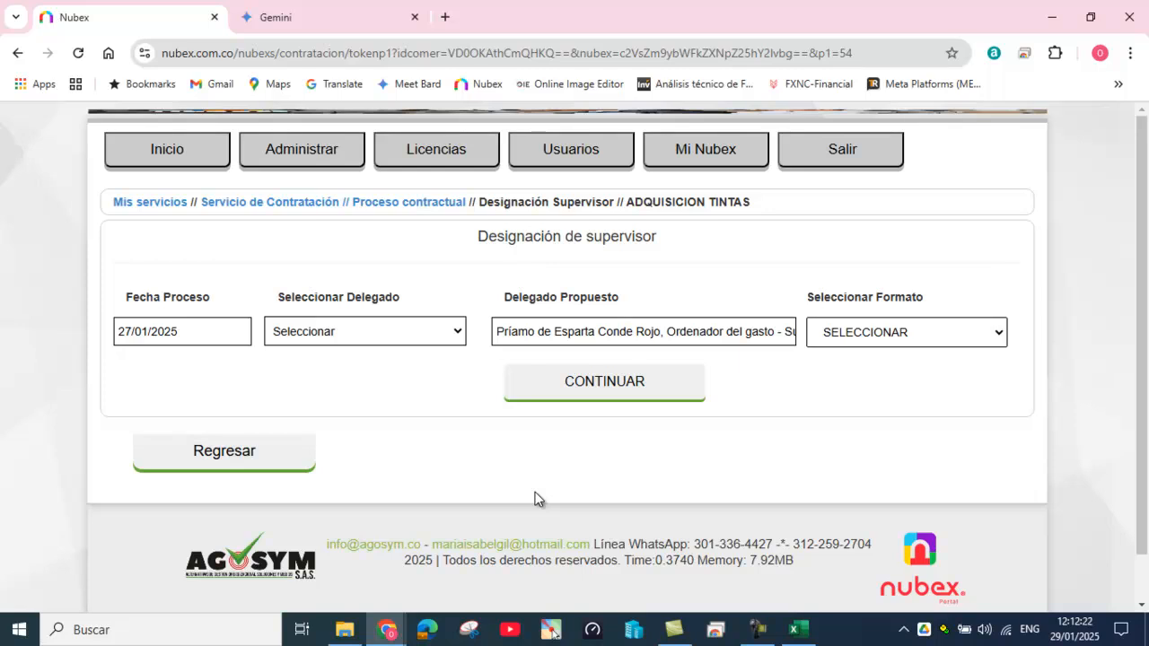
pyautogui.click(458, 332)
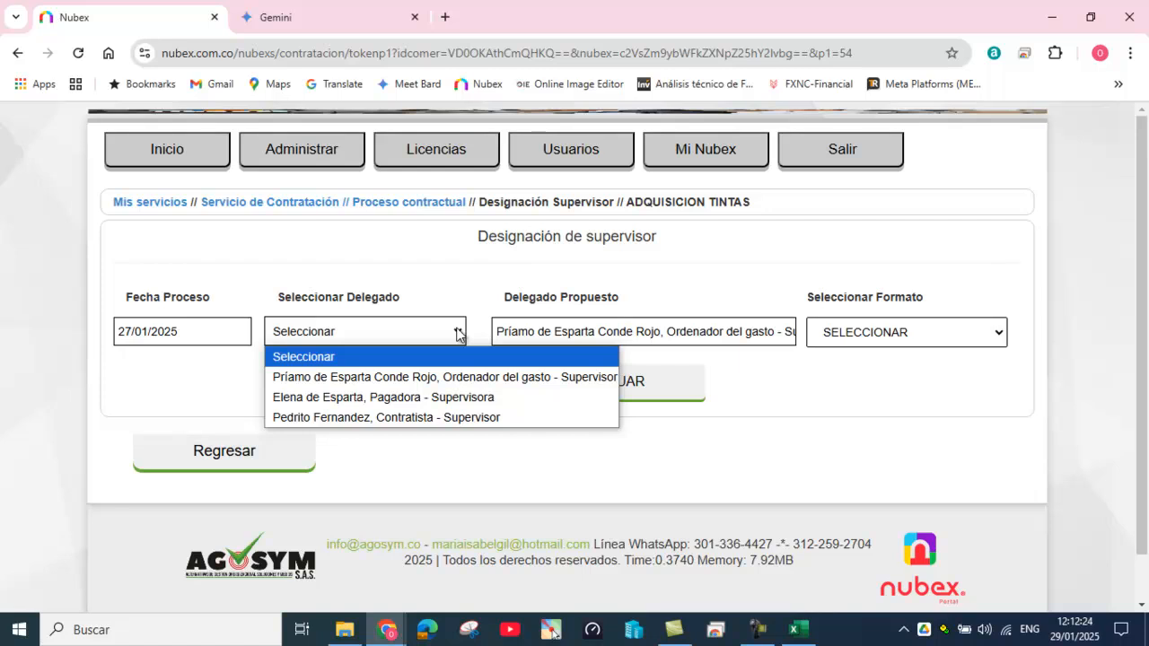
pyautogui.click(468, 380)
pyautogui.click(903, 331)
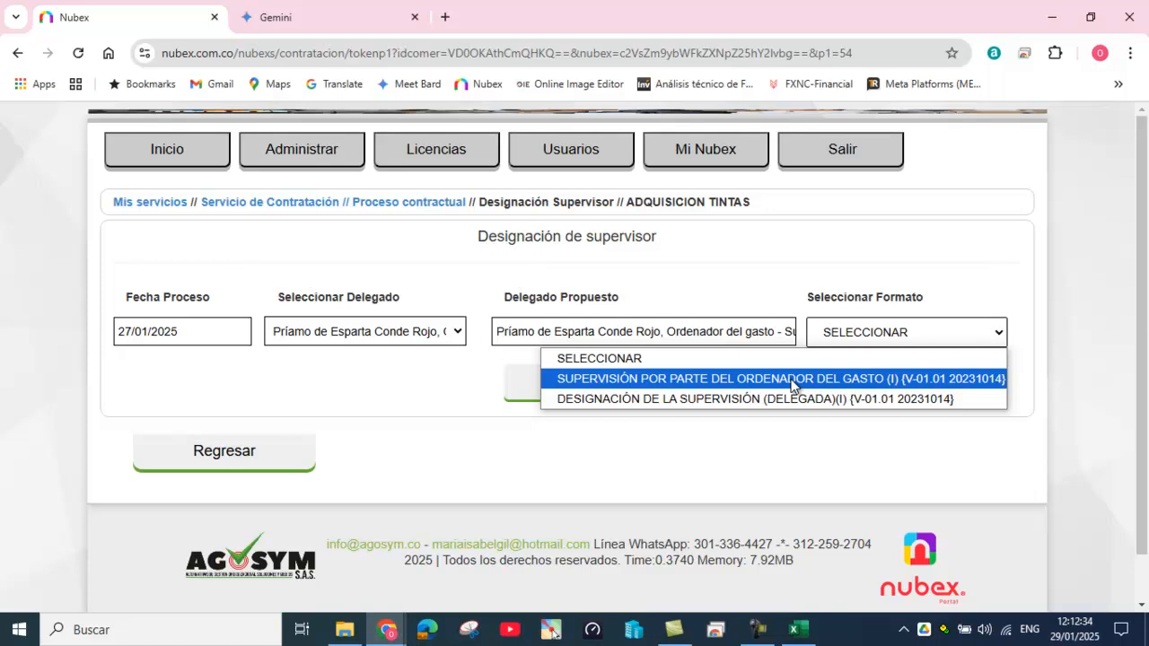
pyautogui.click(729, 379)
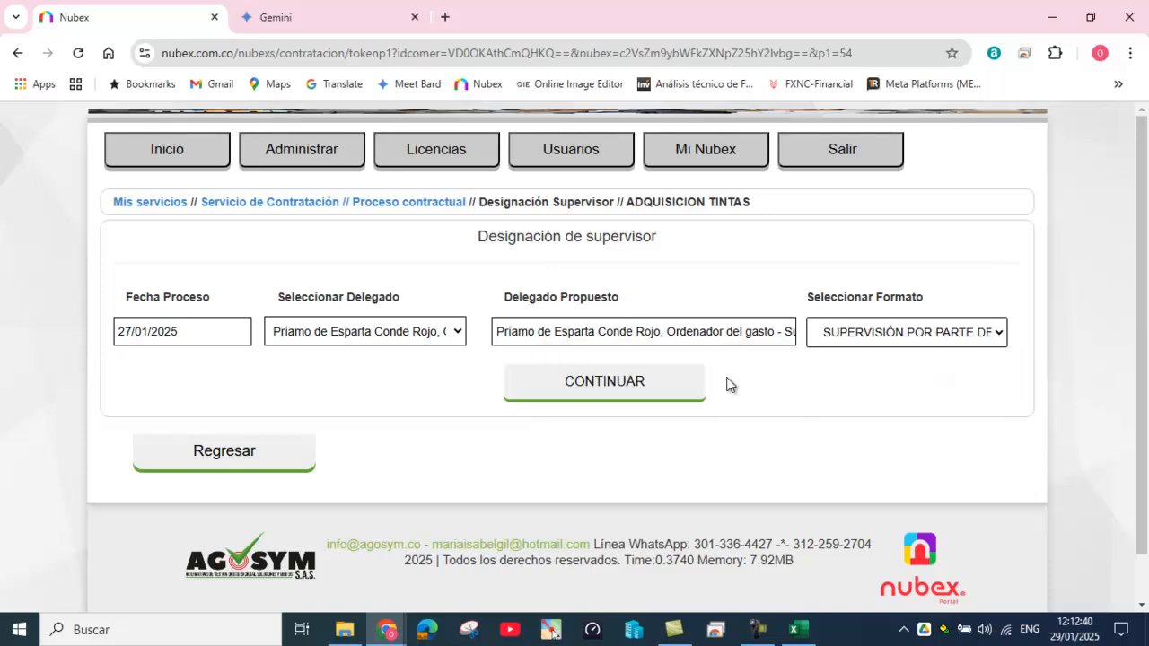
pyautogui.click(654, 380)
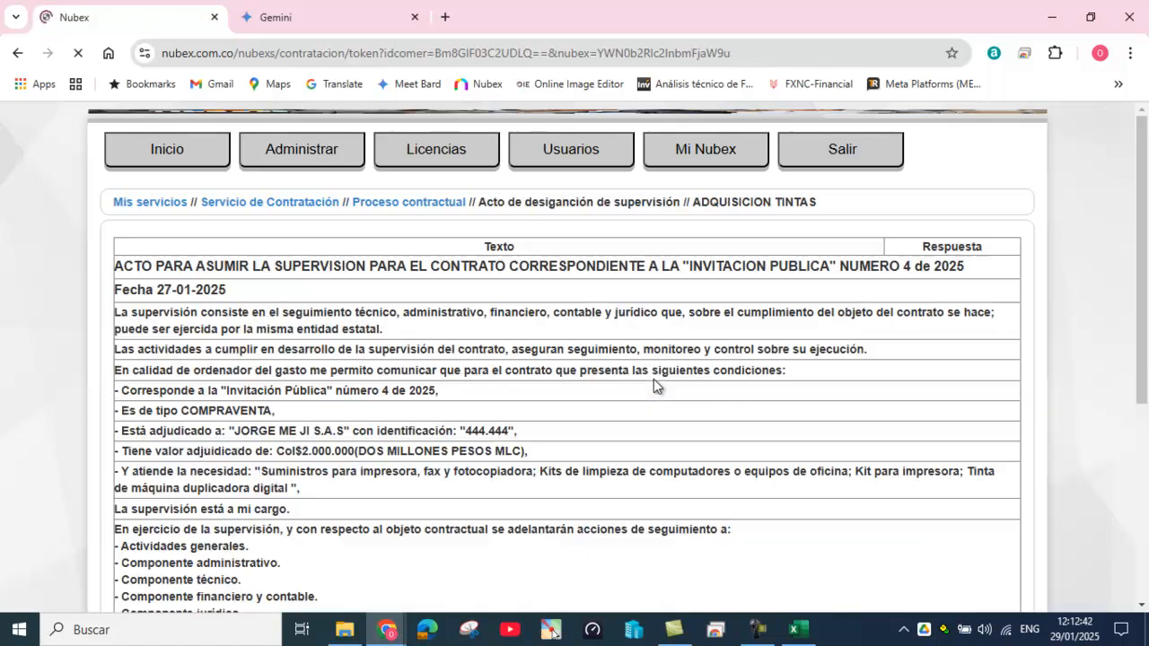
# Step: Set the rector's secretary as author, save the act, and return to the process overview
pyautogui.scroll(-10, 682, 395)
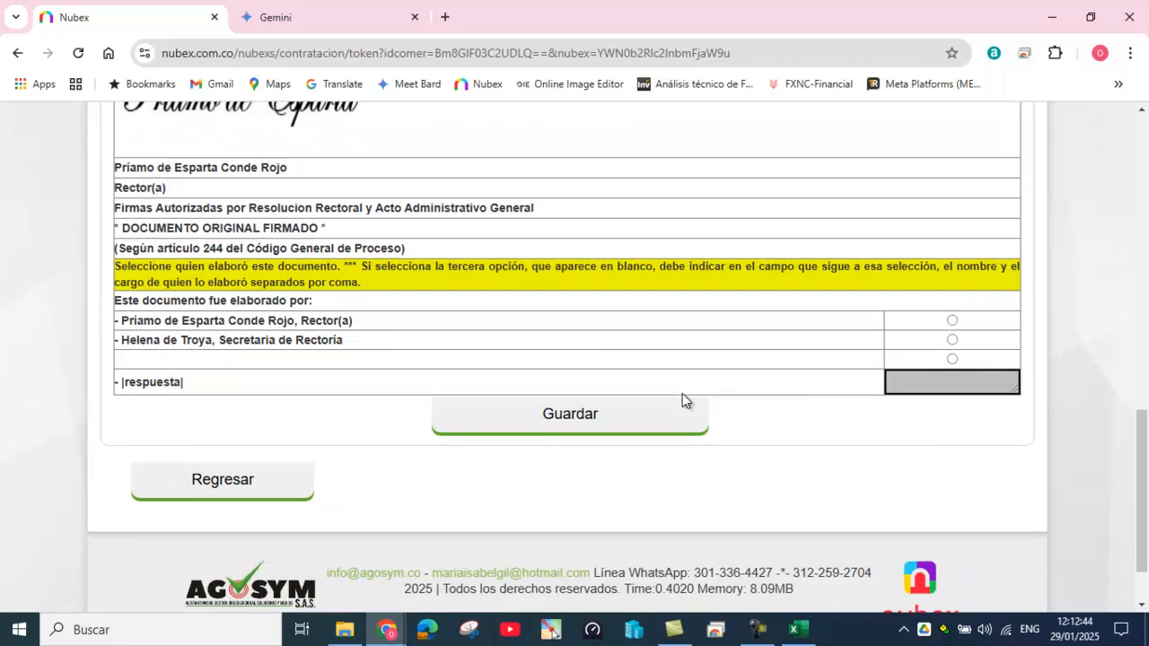
pyautogui.click(952, 341)
pyautogui.click(582, 418)
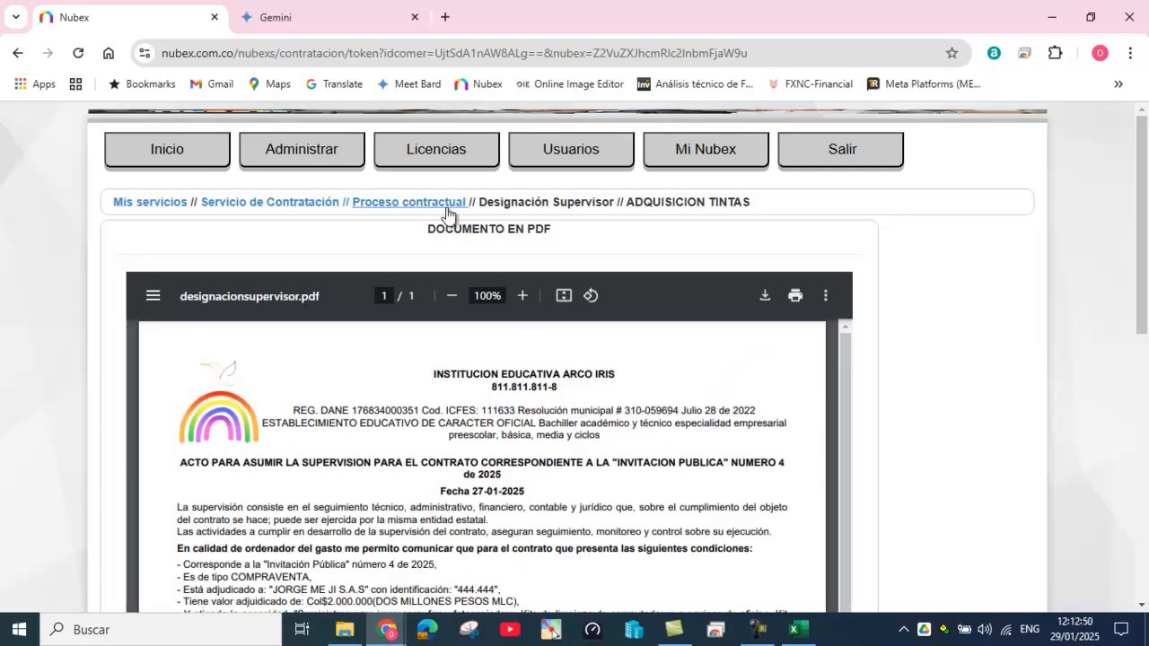
pyautogui.click(429, 203)
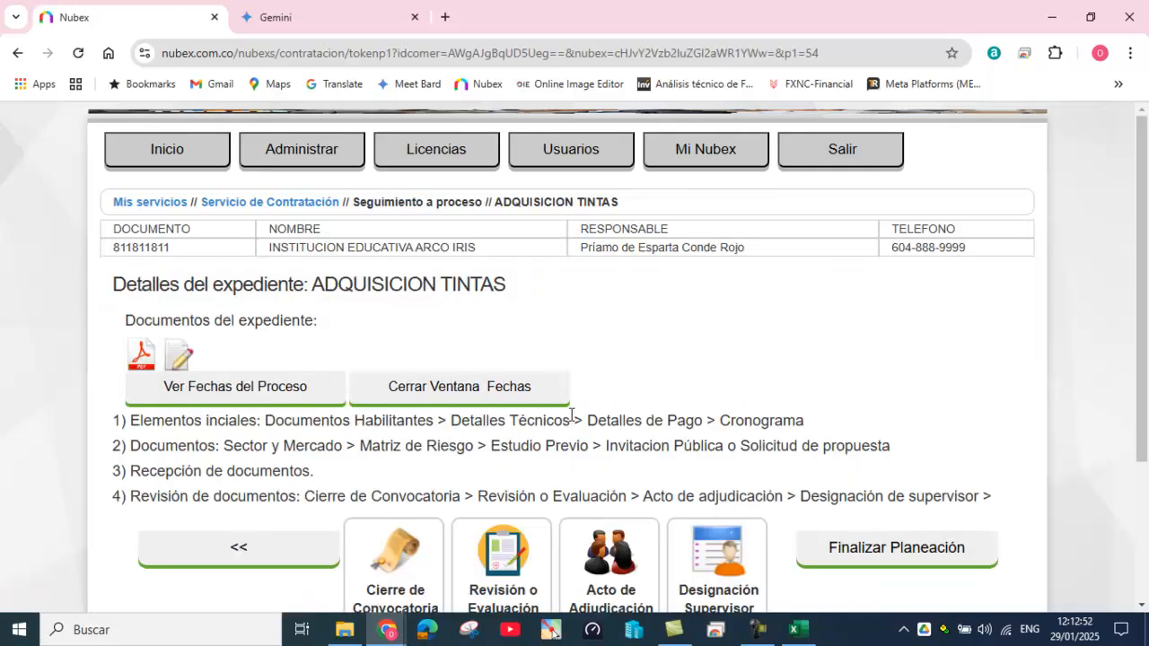
# Step: Review the completed phases: initial elements, Documentos, Recepción and Revisión de documentos
pyautogui.scroll(-3, 583, 409)
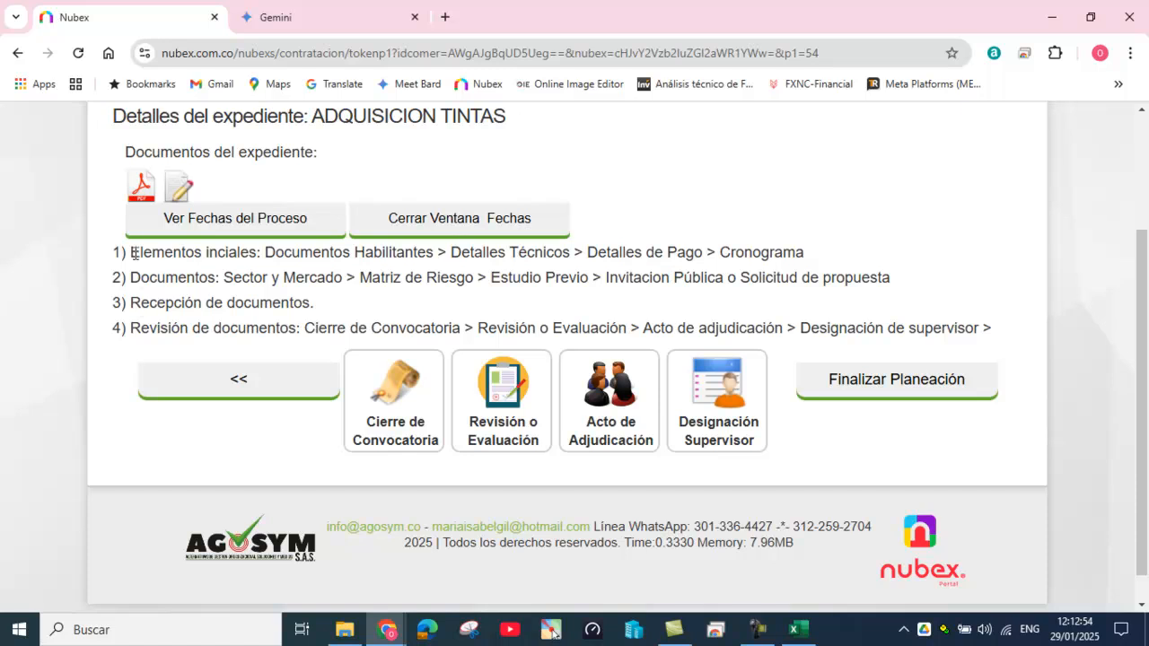
pyautogui.moveTo(131, 252); pyautogui.dragTo(322, 254)
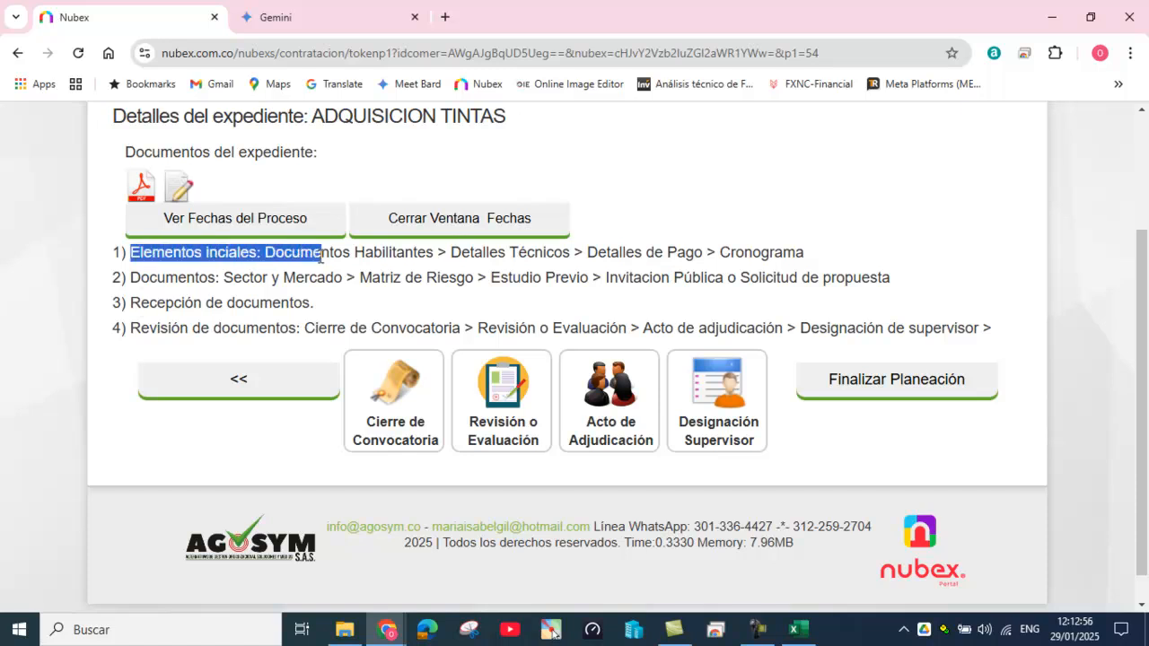
pyautogui.moveTo(131, 277); pyautogui.dragTo(224, 280)
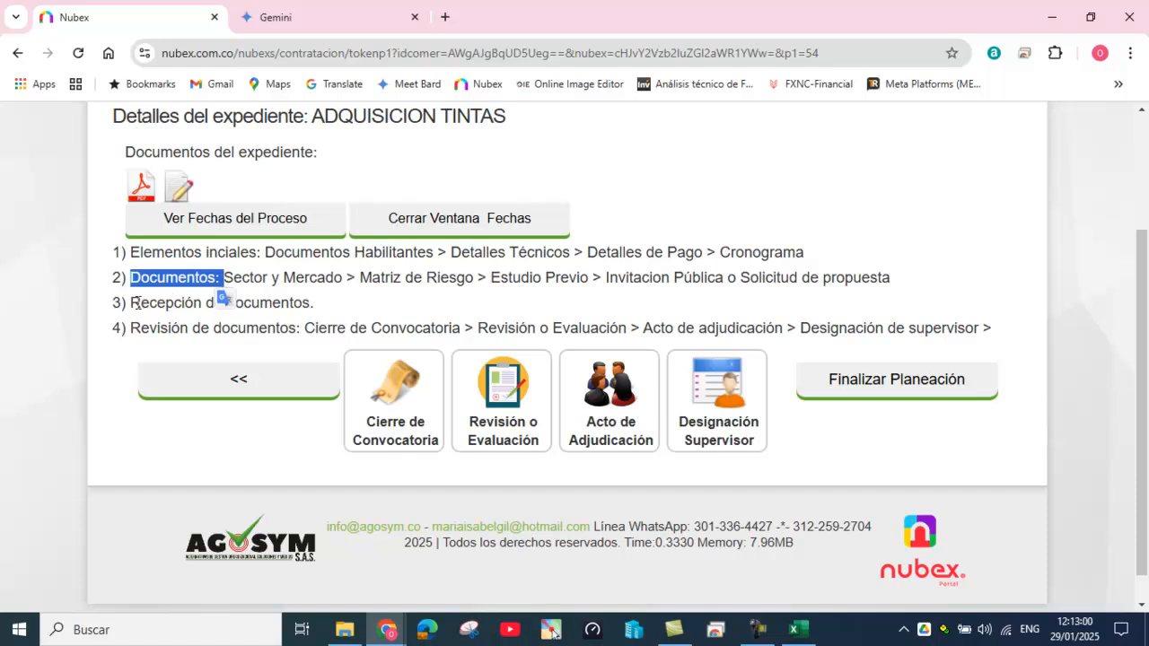
pyautogui.moveTo(133, 303); pyautogui.dragTo(314, 303)
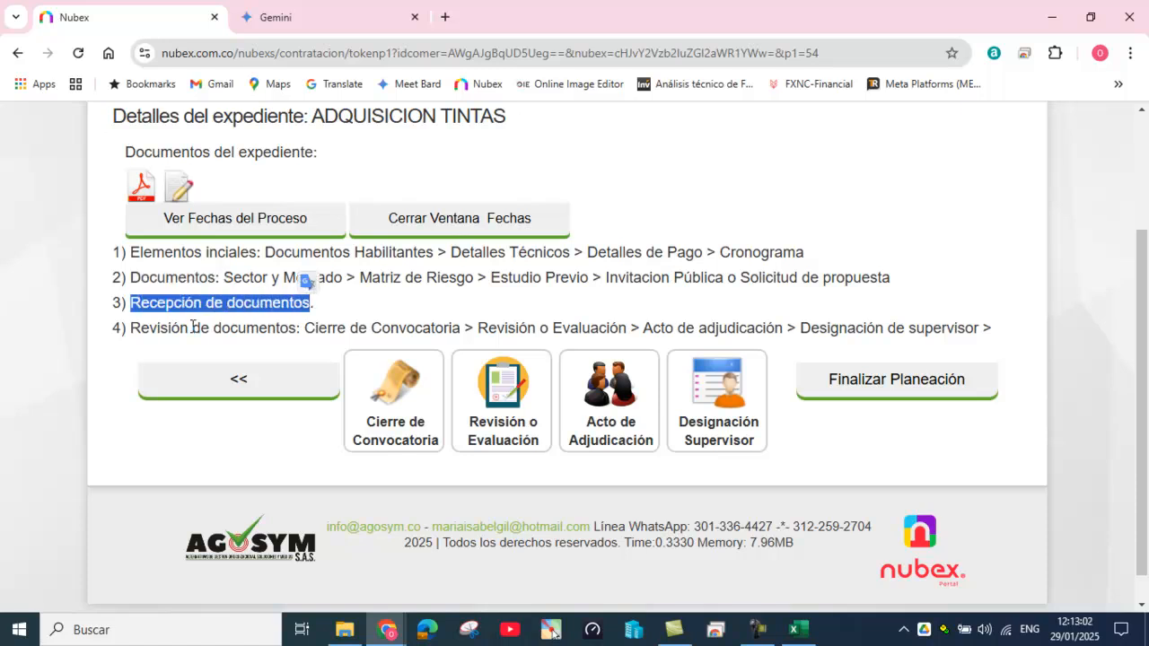
pyautogui.moveTo(132, 330); pyautogui.dragTo(305, 329)
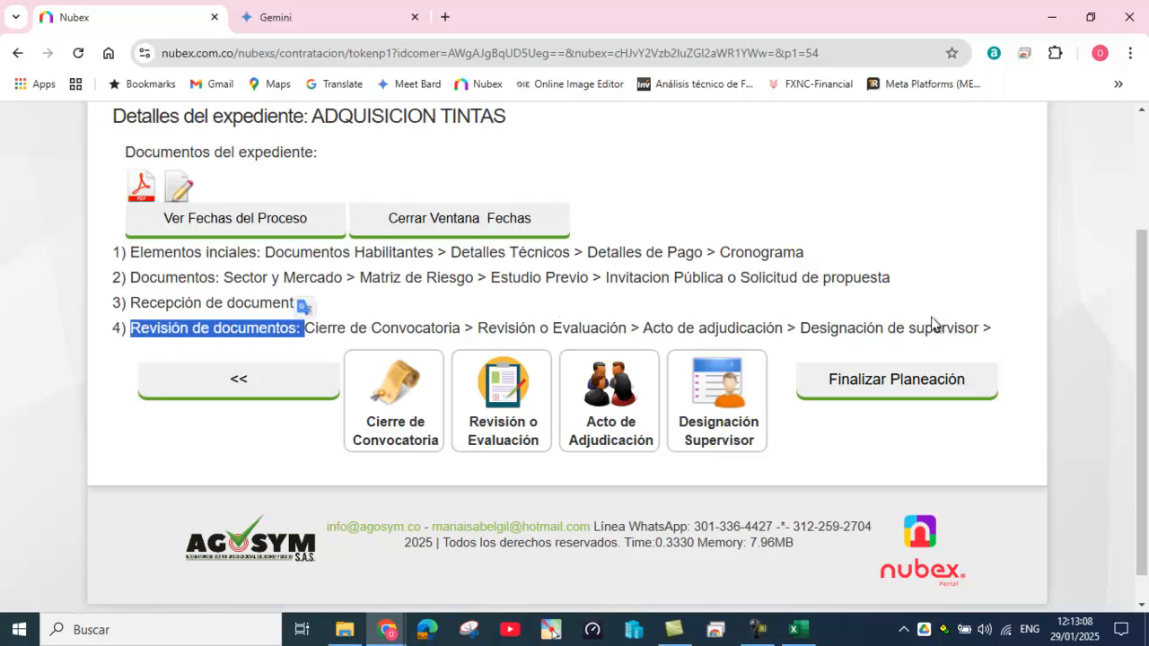
# Step: Finalize the planning stage and confirm it in the dialog
pyautogui.click(876, 460)
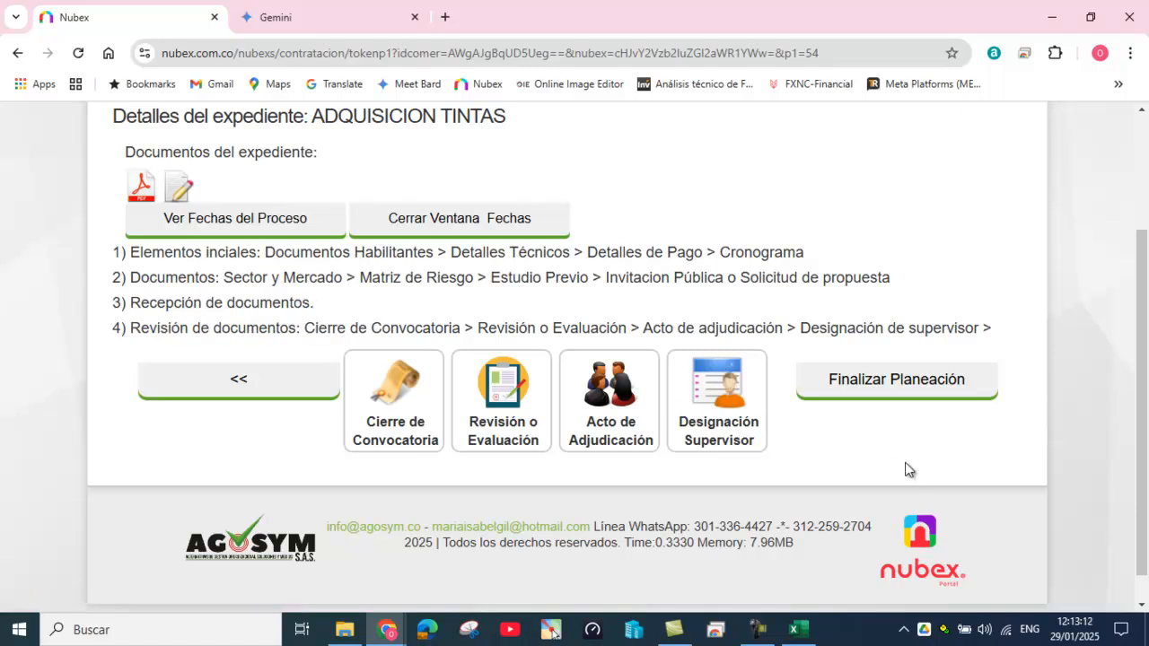
pyautogui.click(889, 389)
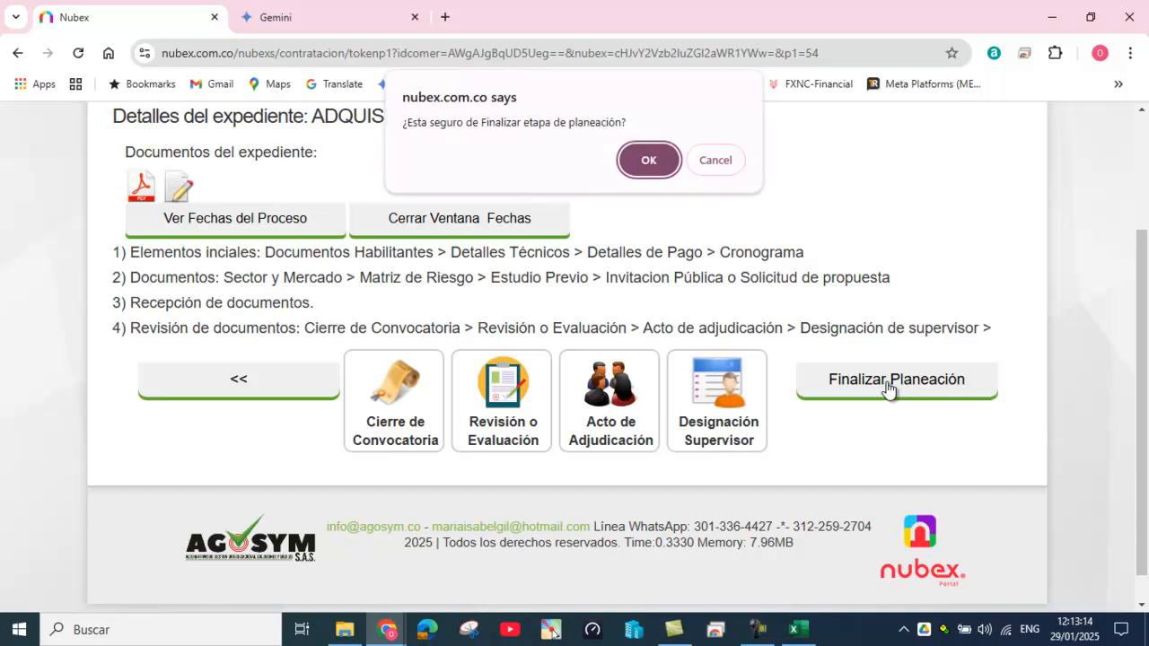
pyautogui.click(646, 164)
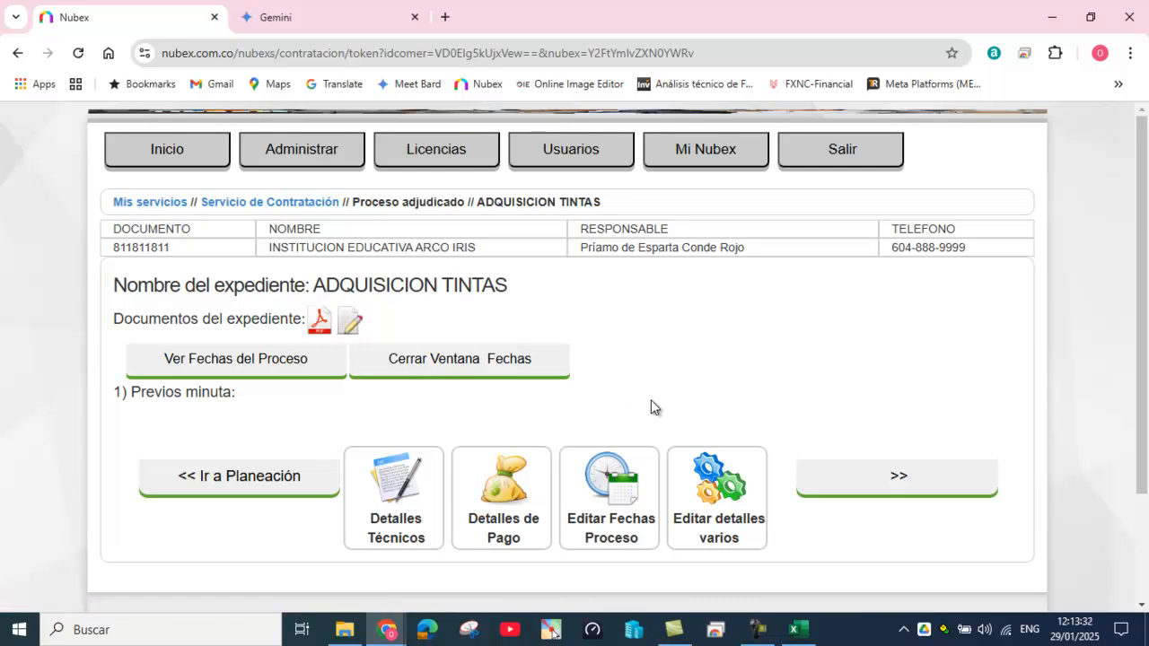
# Step: Check the technical conditions listing four ink items totalling $2.000.000, then reopen them
pyautogui.click(392, 475)
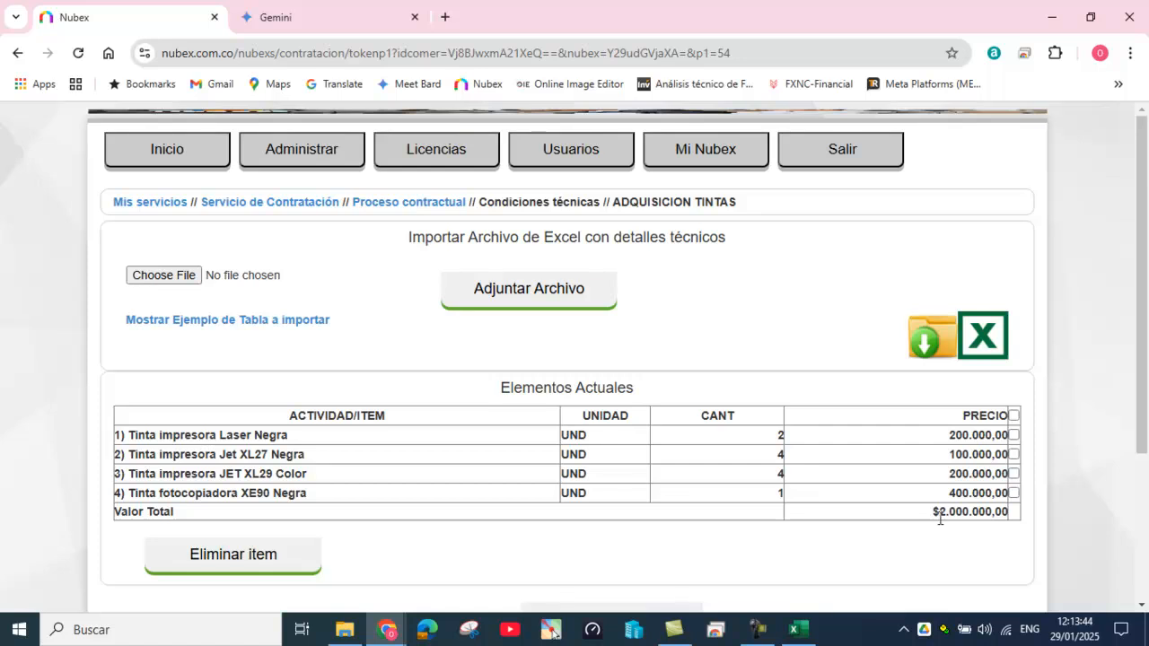
pyautogui.click(1013, 415)
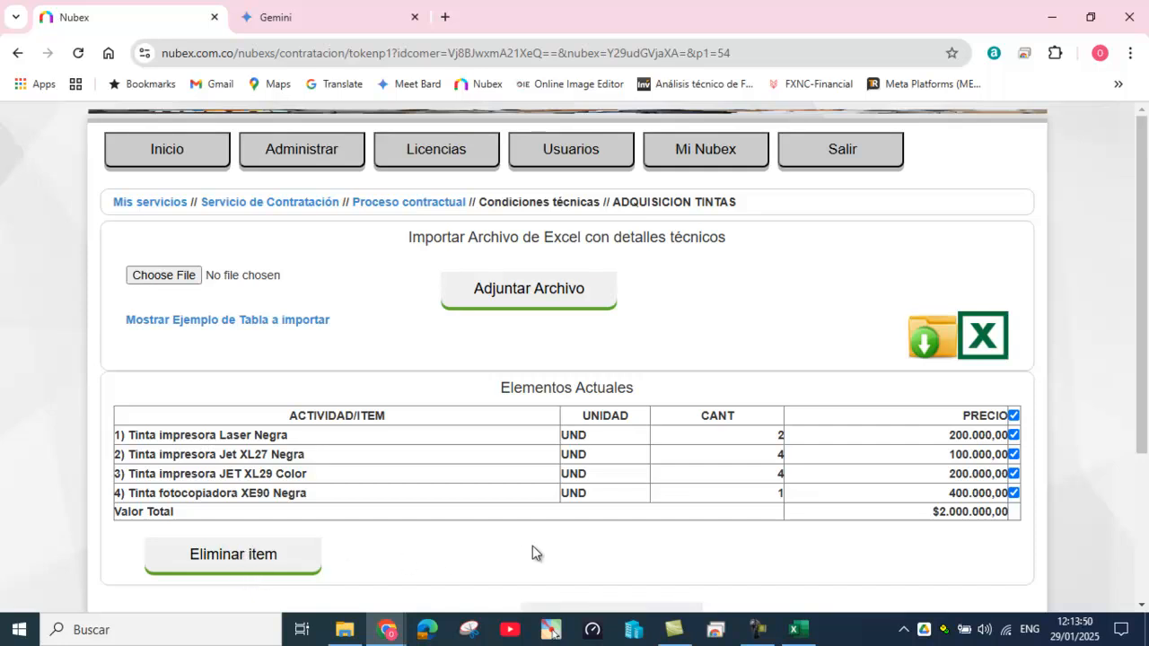
pyautogui.click(419, 203)
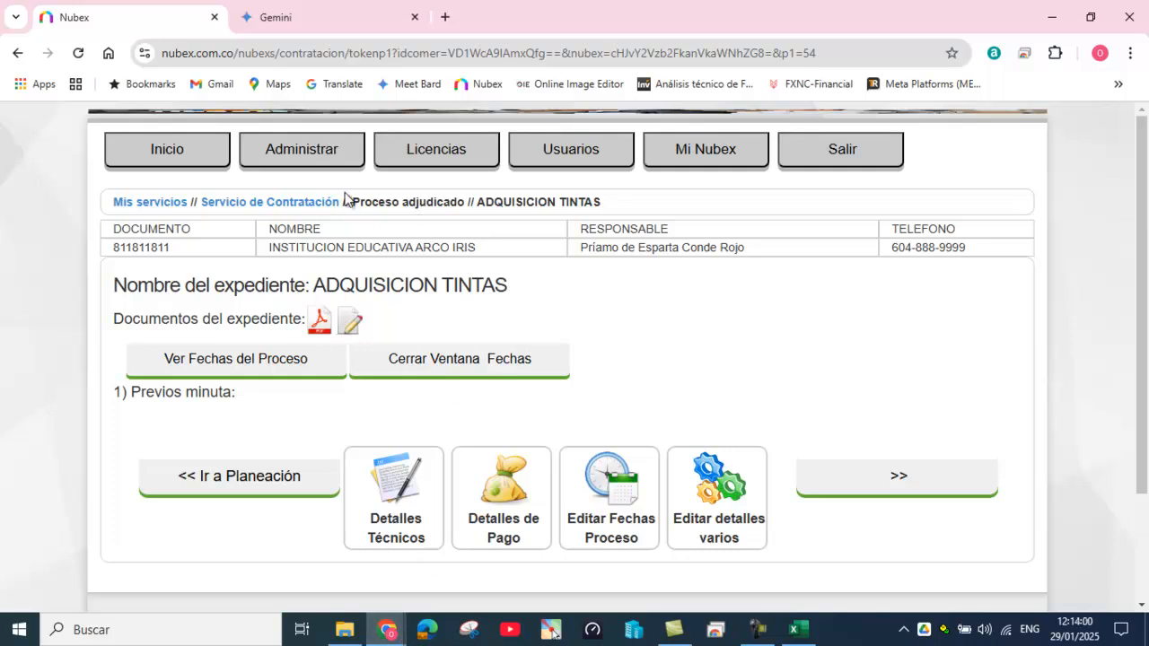
pyautogui.click(400, 485)
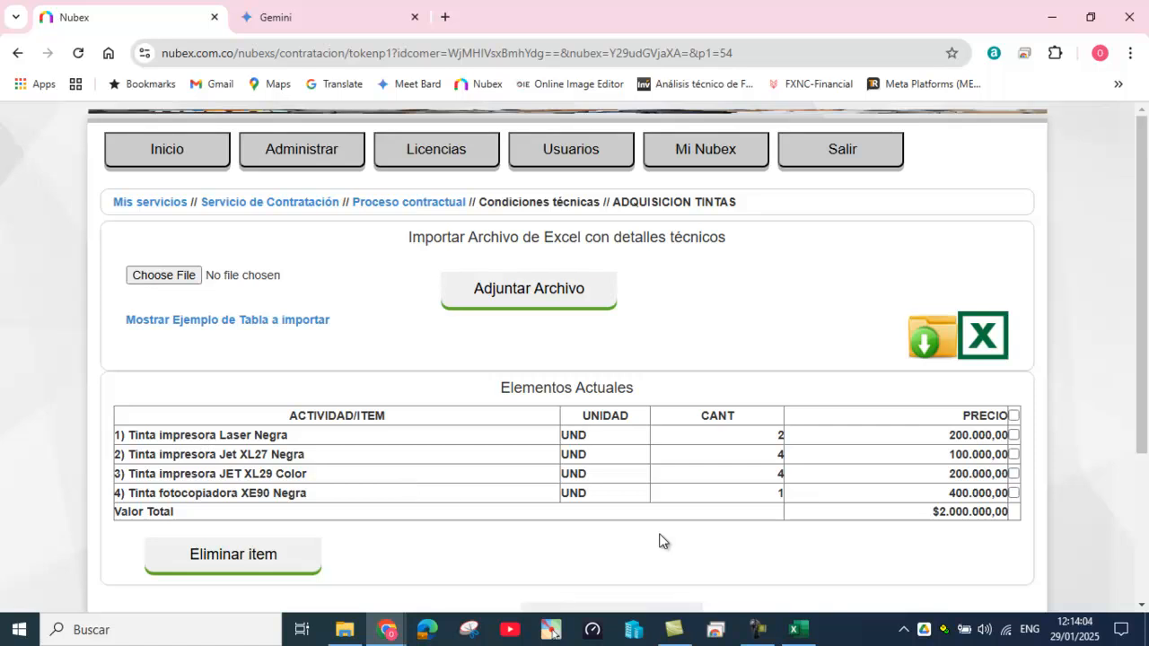
# Step: Review the process dates: contract 27/01/2025, end 31/01/2025, 5-day term
pyautogui.click(410, 208)
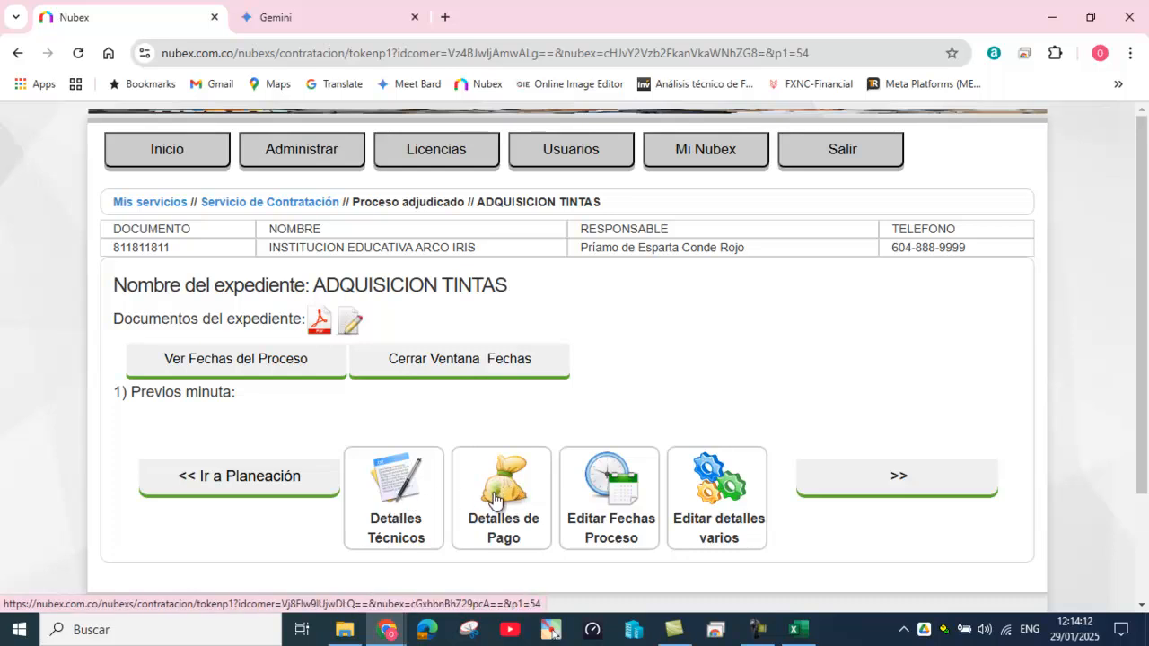
pyautogui.click(623, 497)
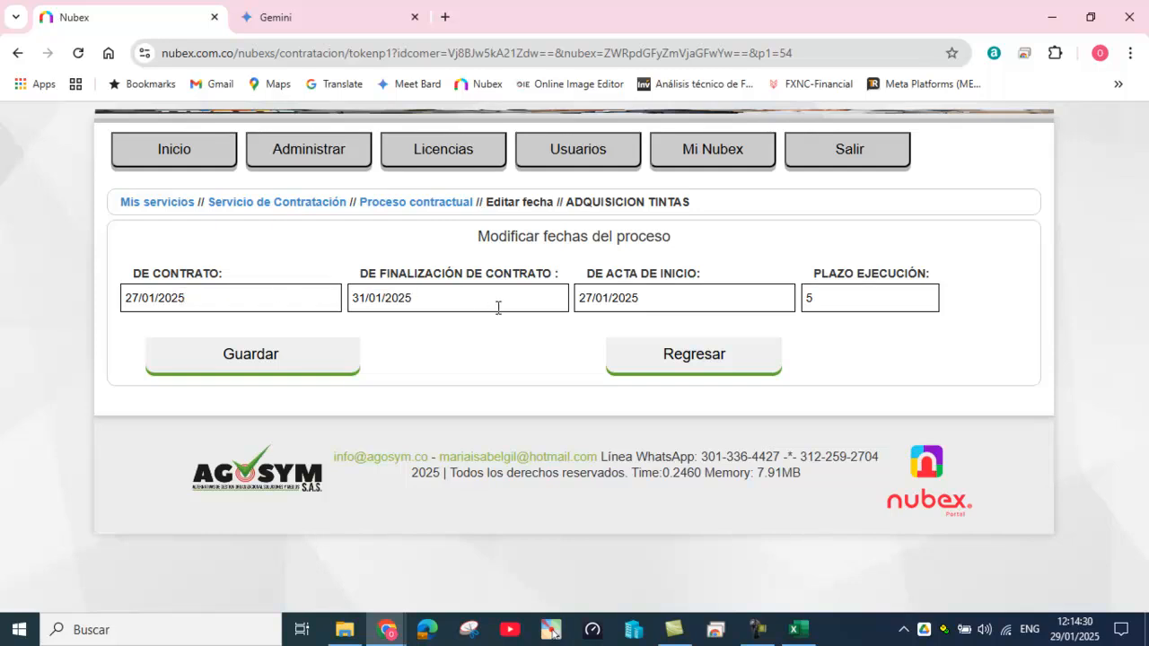
pyautogui.click(408, 202)
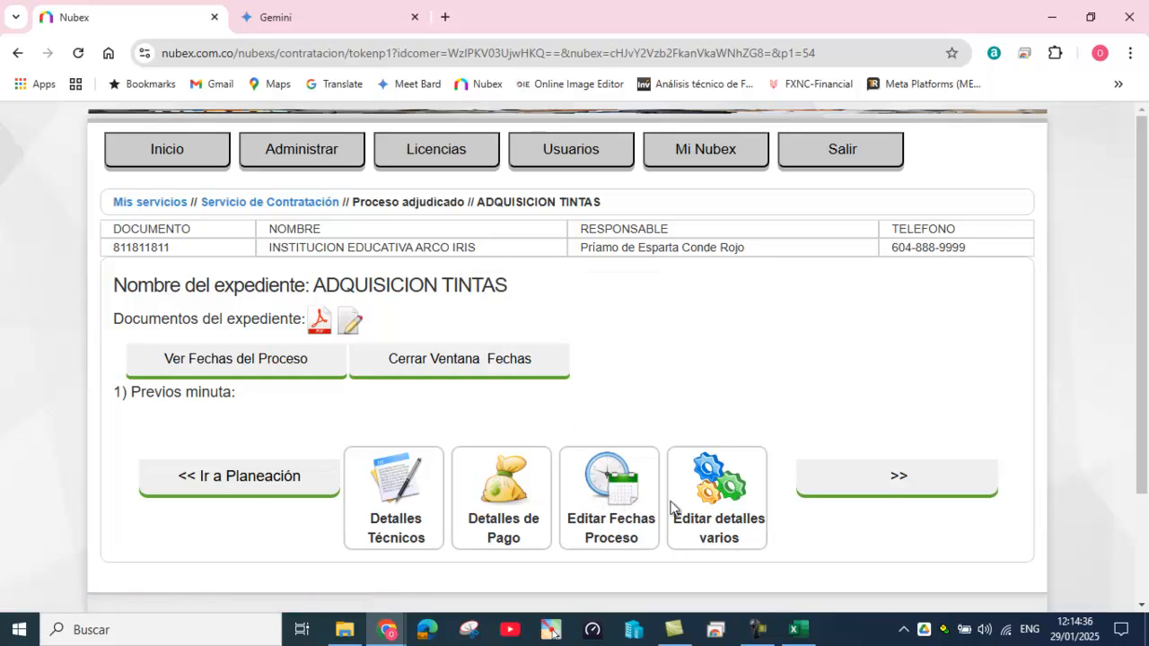
pyautogui.click(709, 489)
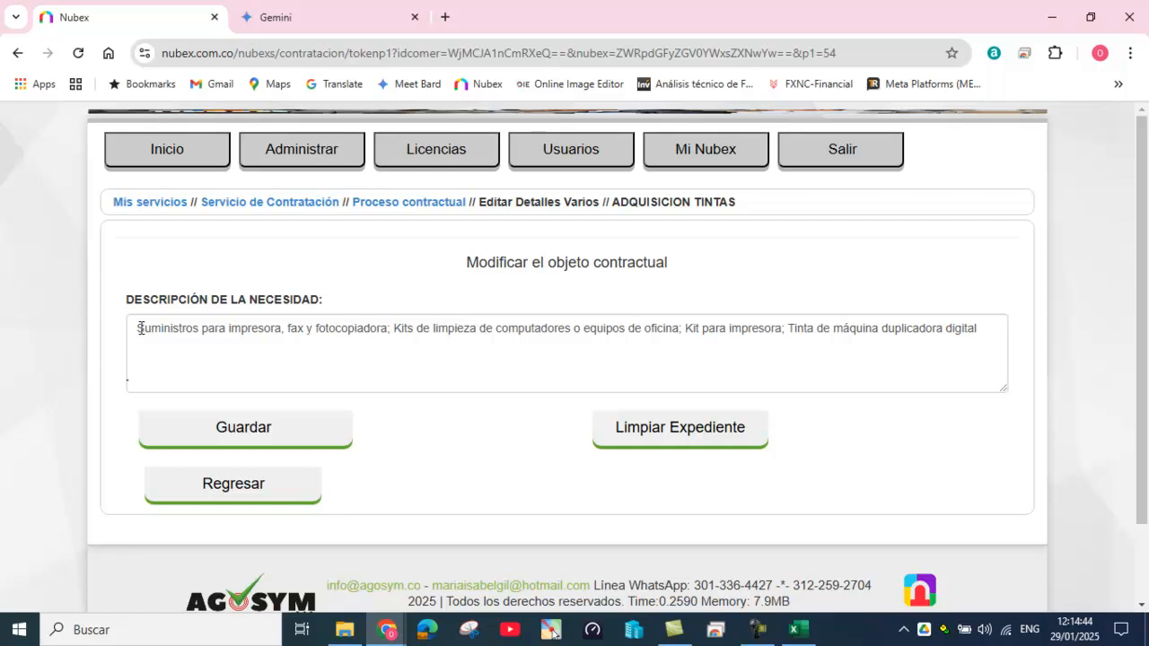
pyautogui.moveTo(140, 329); pyautogui.dragTo(464, 353)
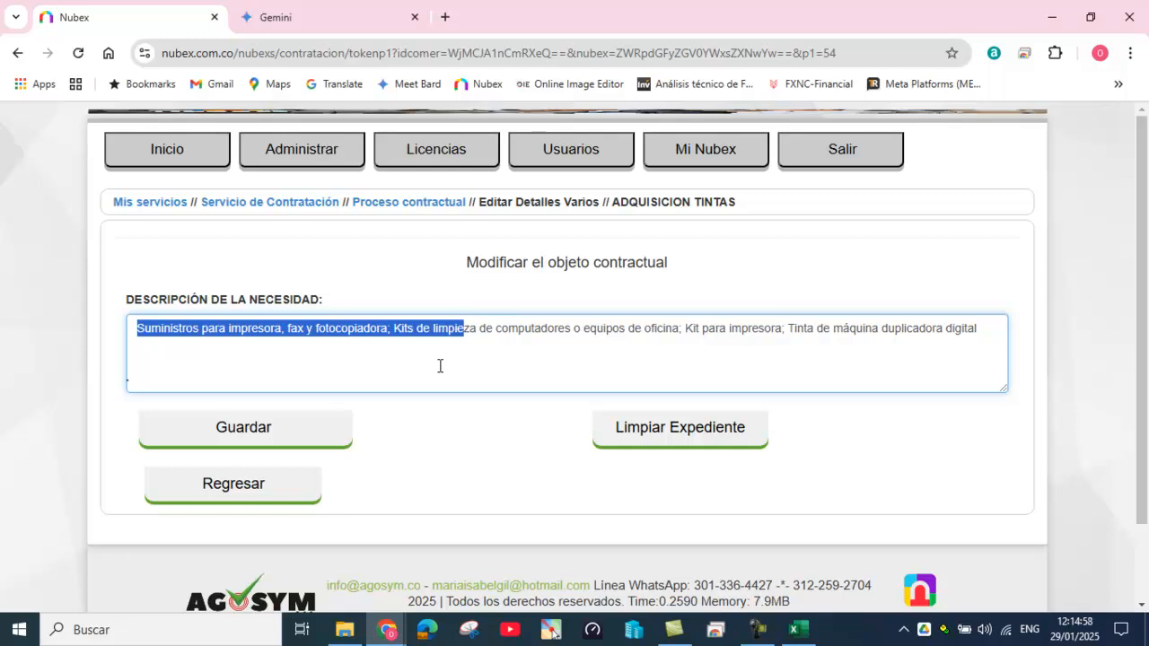
pyautogui.click(408, 204)
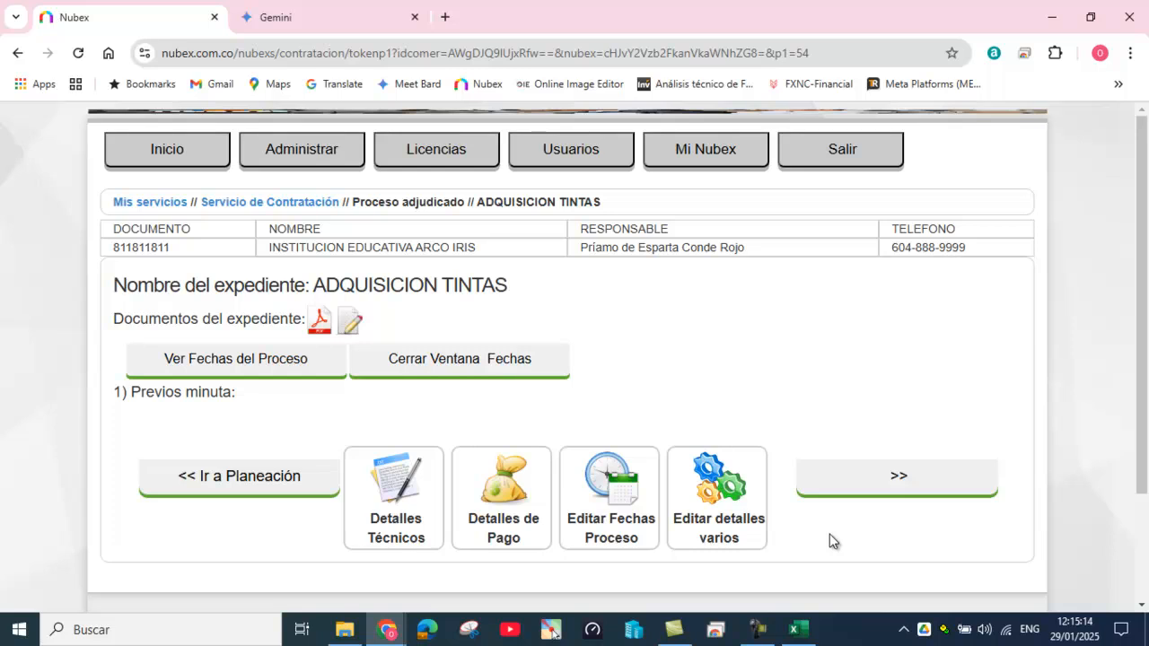
# Step: Start the contract minute with the CONTRATO COMPRAVENTA SIN GARANTÍA format
pyautogui.click(887, 484)
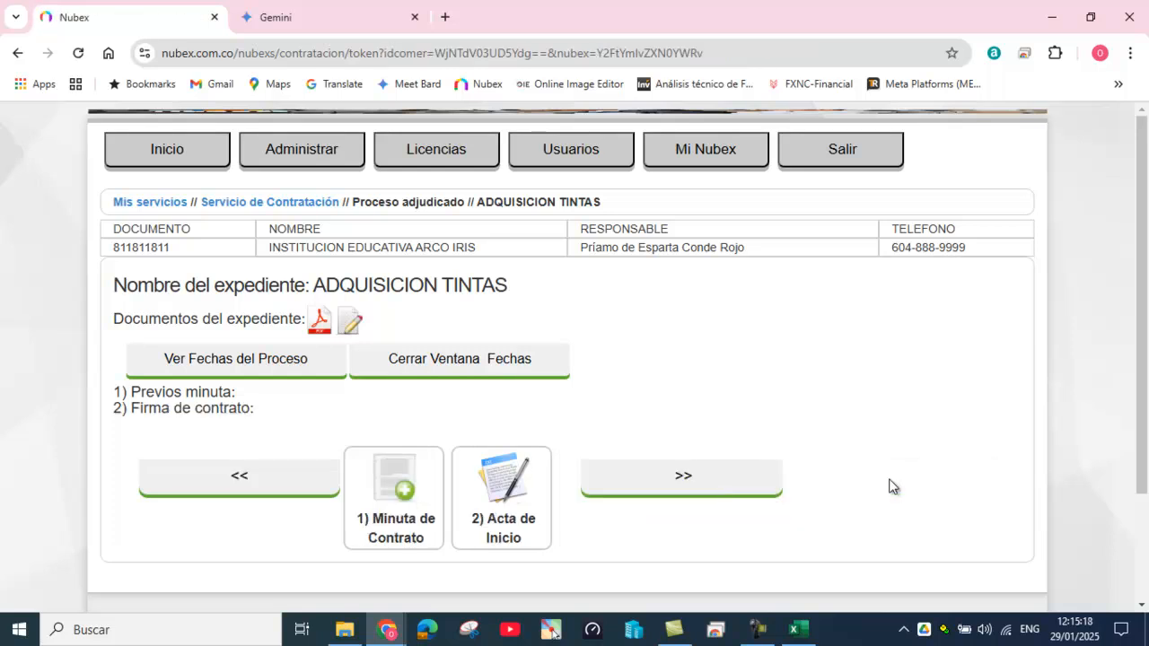
pyautogui.click(406, 493)
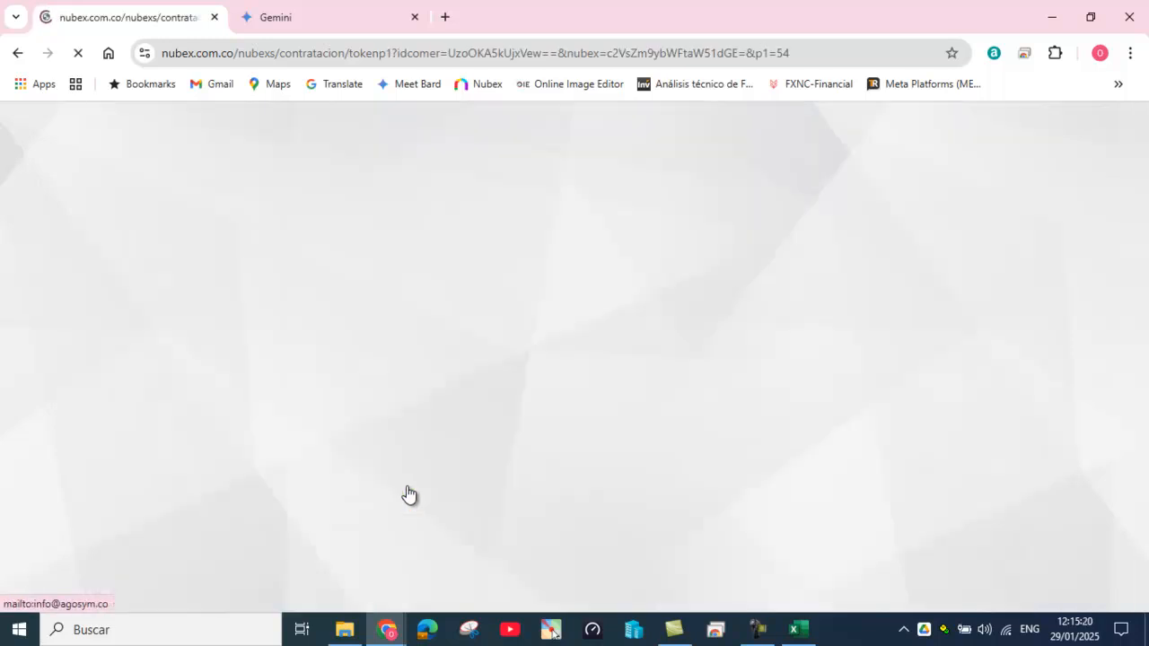
pyautogui.click(475, 322)
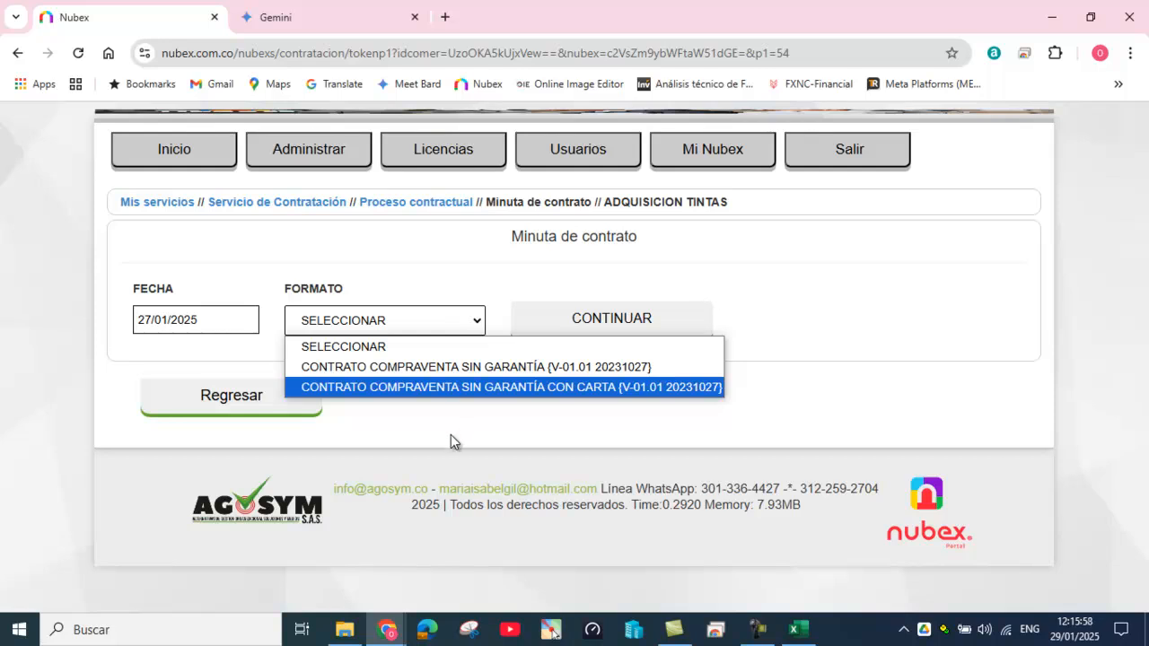
pyautogui.click(405, 368)
# Step: Generate the contract draft and review its ink item table
pyautogui.click(599, 324)
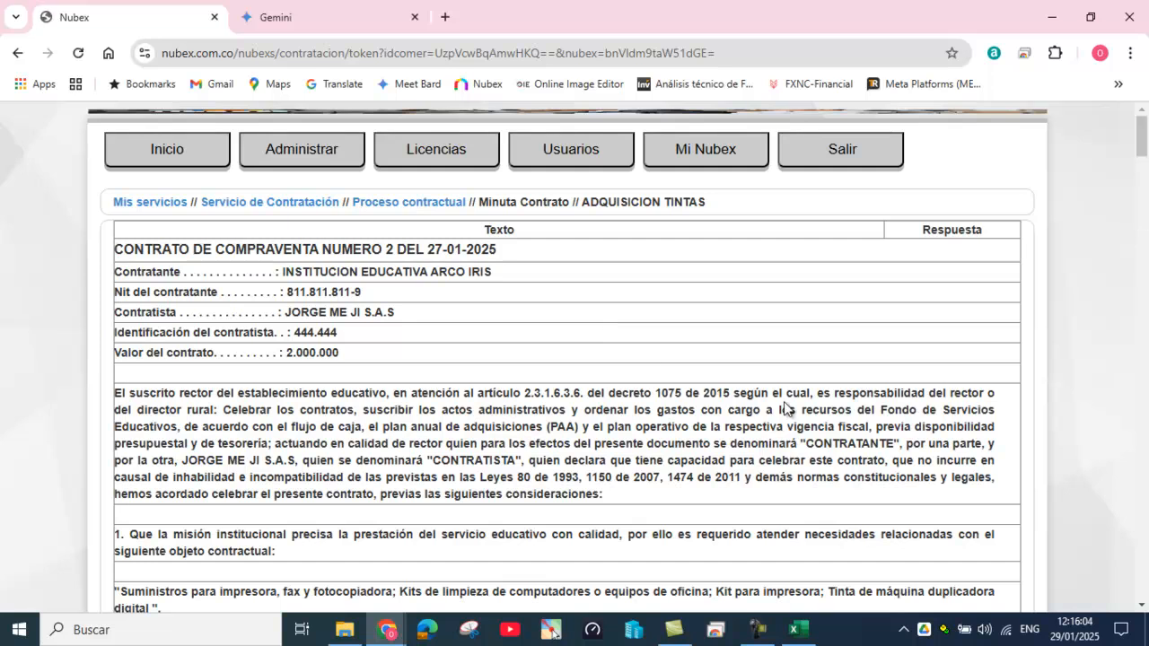
pyautogui.scroll(-4, 789, 439)
pyautogui.scroll(-2, 789, 439)
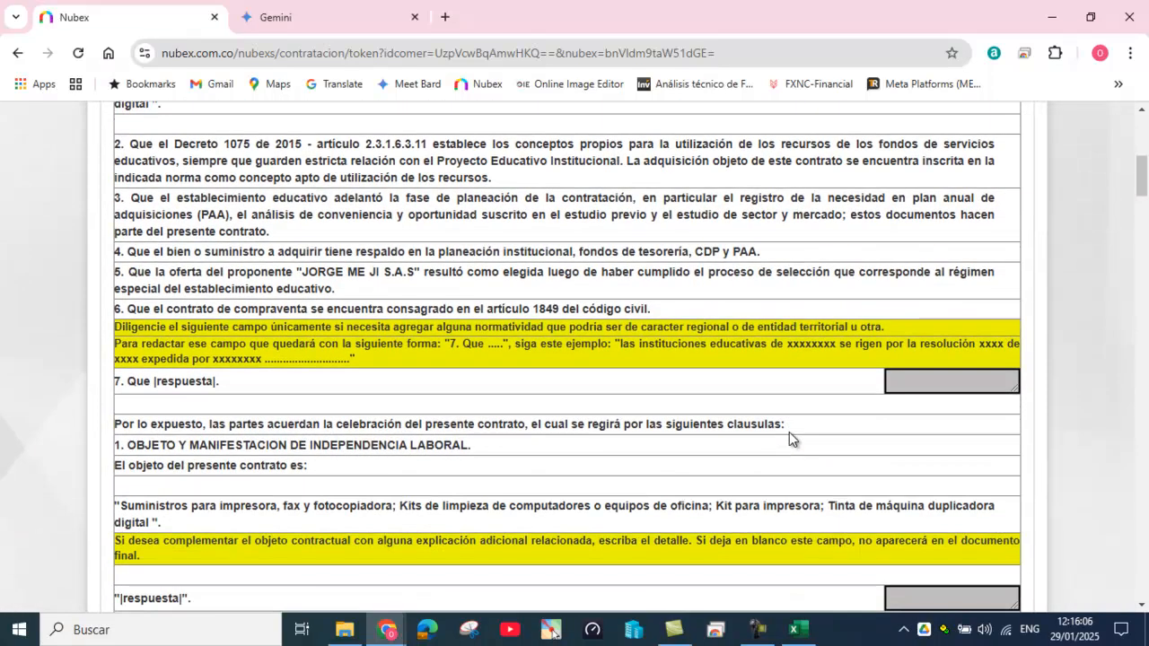
pyautogui.scroll(-1, 789, 431)
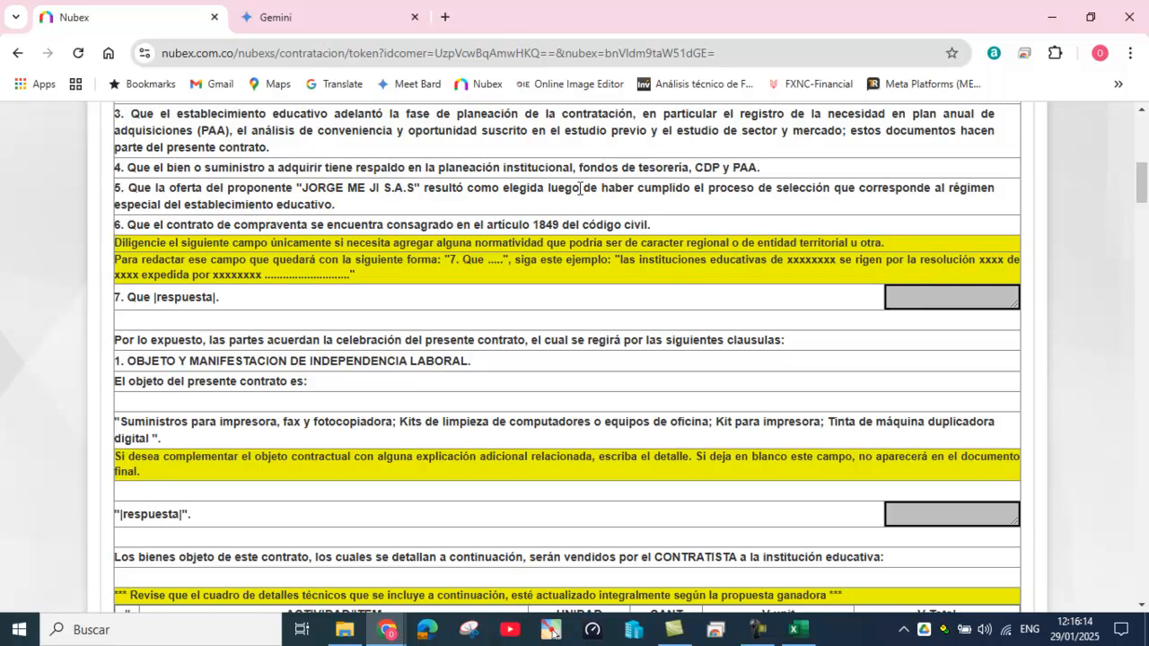
pyautogui.scroll(2, 579, 223)
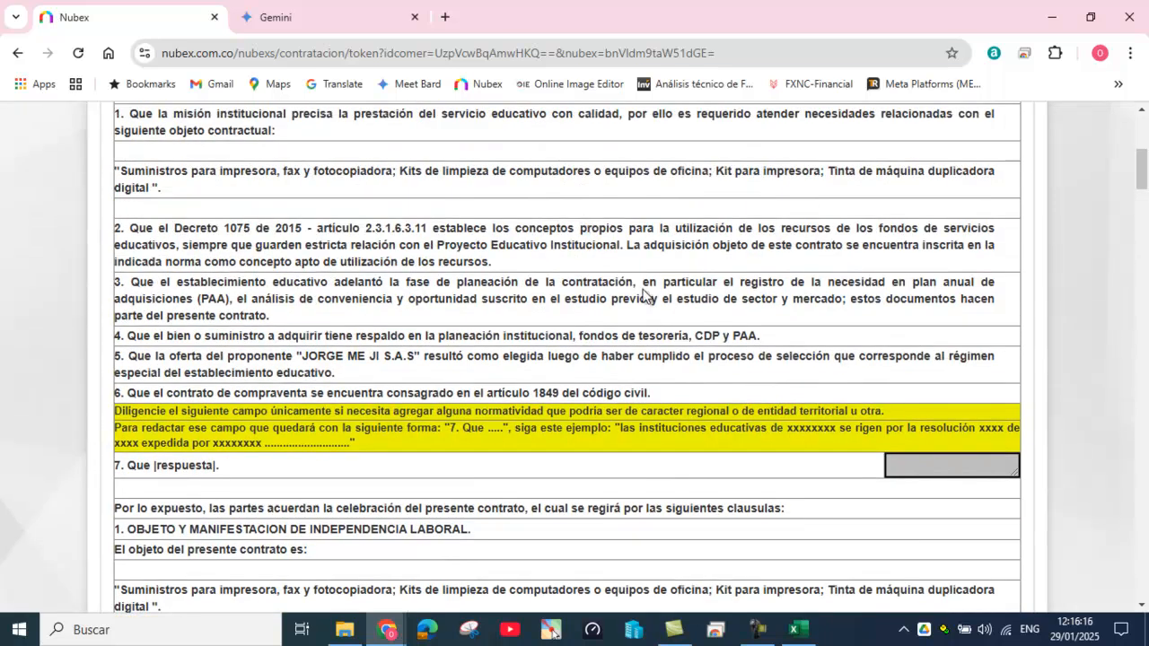
pyautogui.scroll(-1, 656, 314)
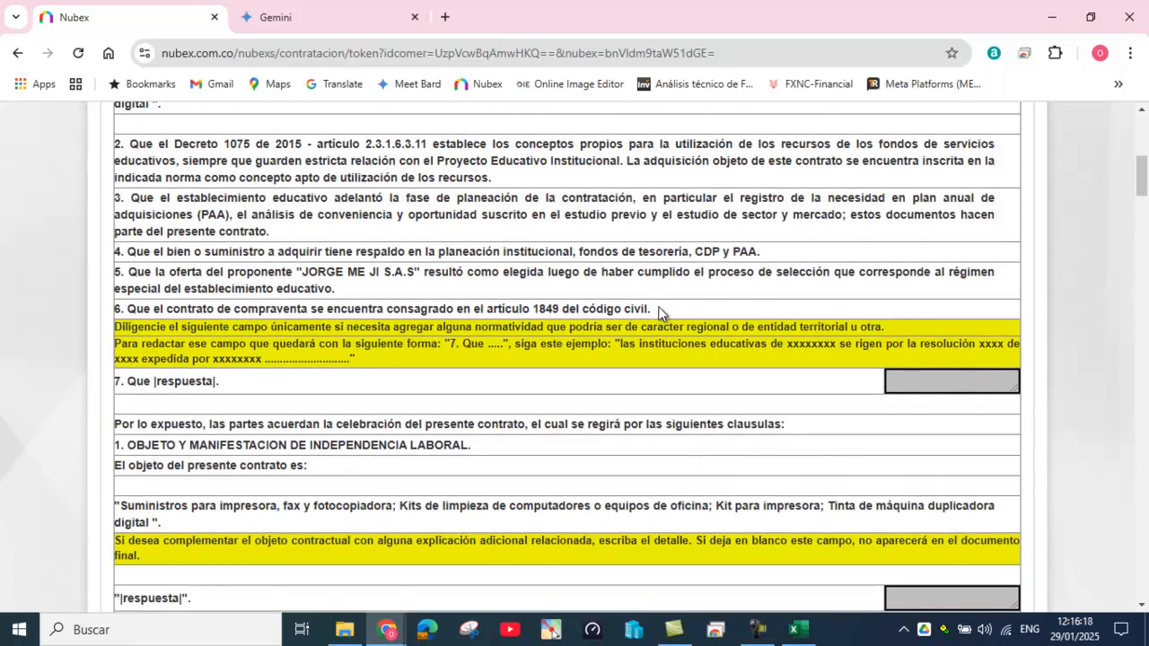
pyautogui.scroll(-1, 657, 315)
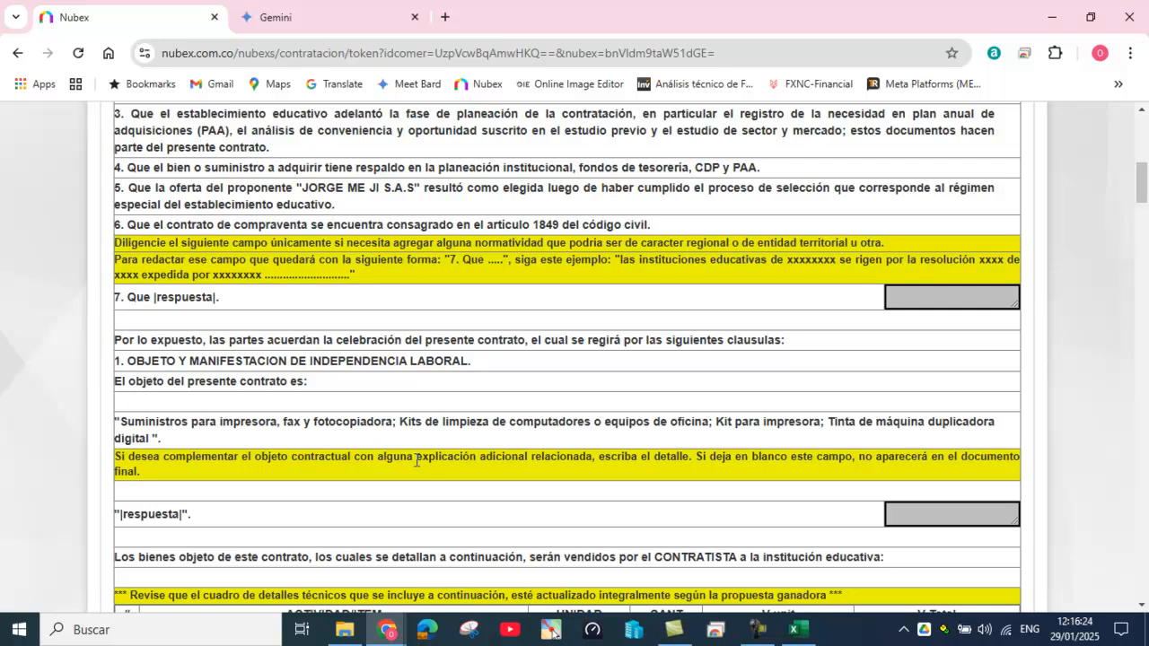
pyautogui.scroll(-1, 862, 484)
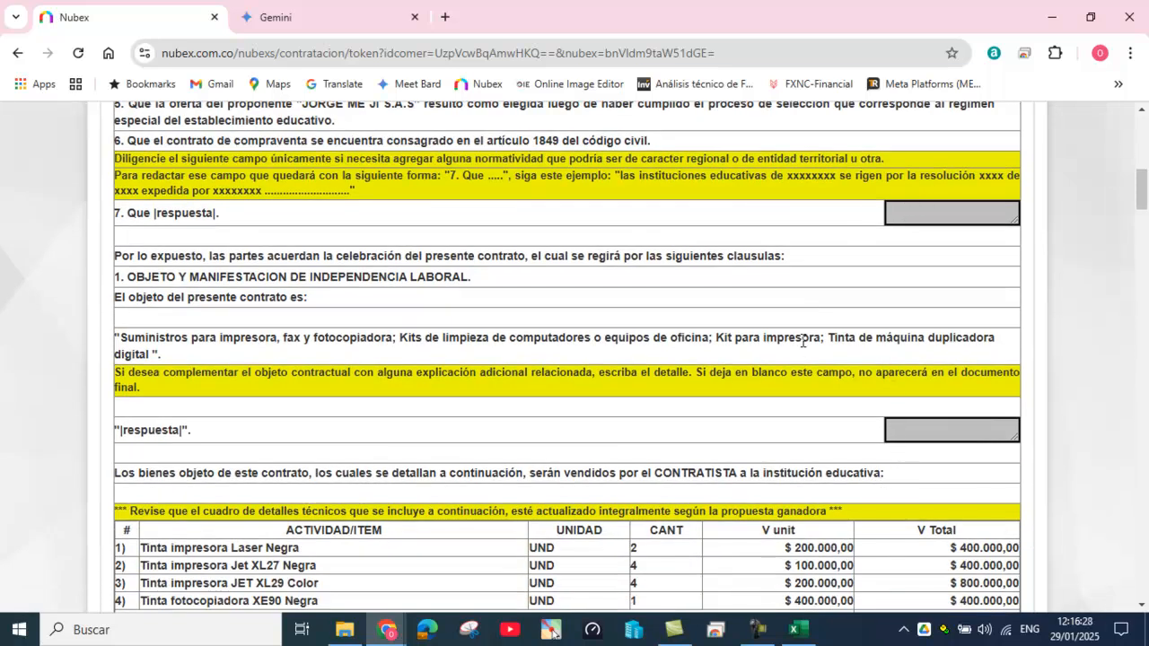
pyautogui.scroll(-1, 794, 371)
pyautogui.scroll(-3, 777, 372)
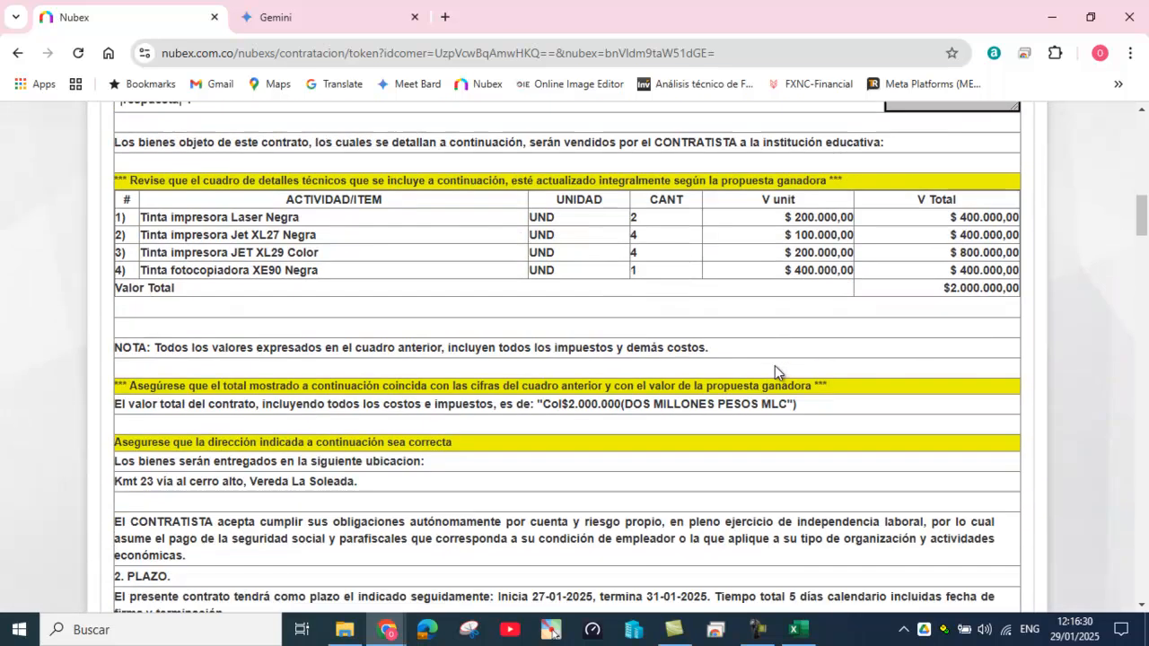
# Step: Go through the obligation sections down to the Registro presupuestal block
pyautogui.scroll(2, 775, 363)
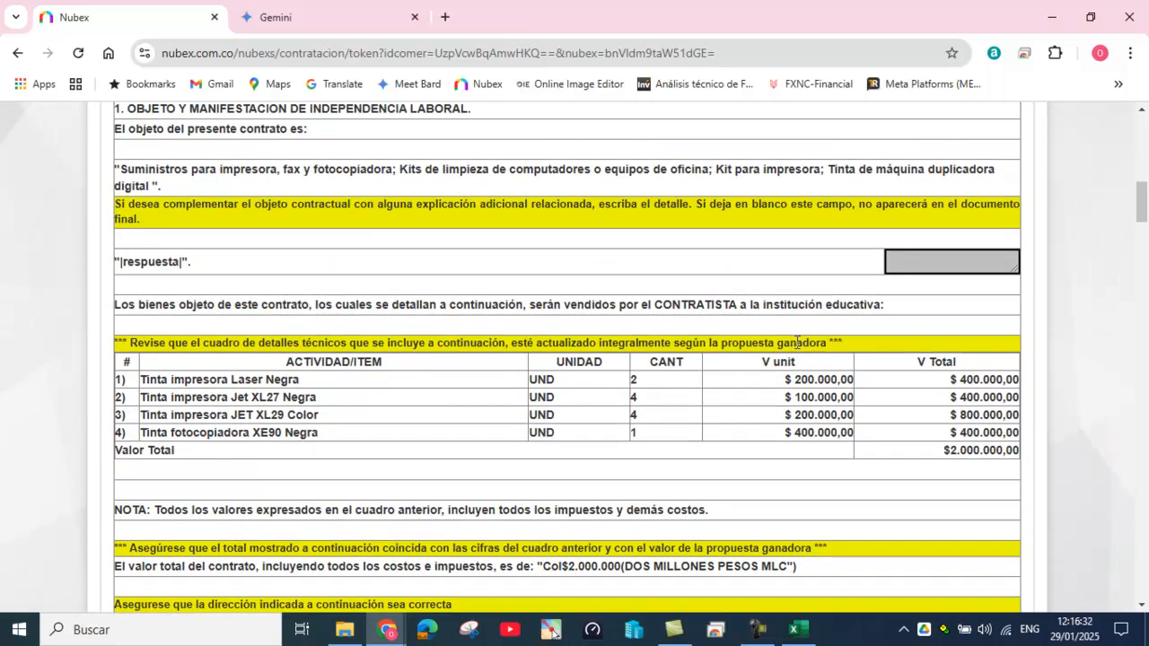
pyautogui.scroll(2, 884, 179)
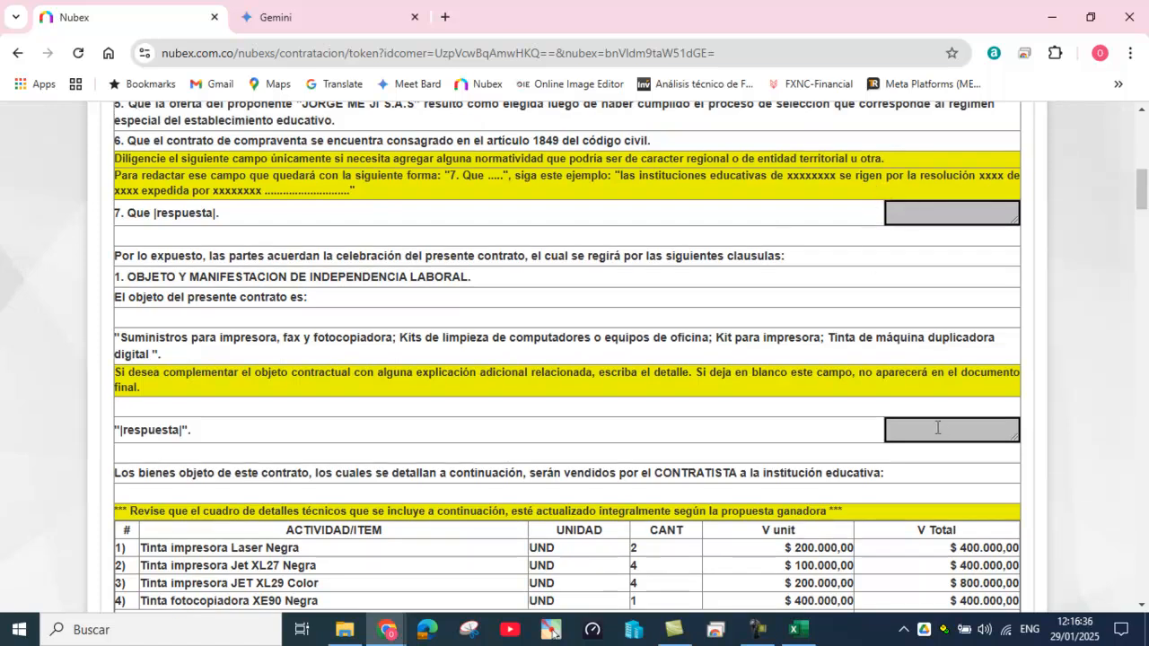
pyautogui.scroll(-1, 938, 426)
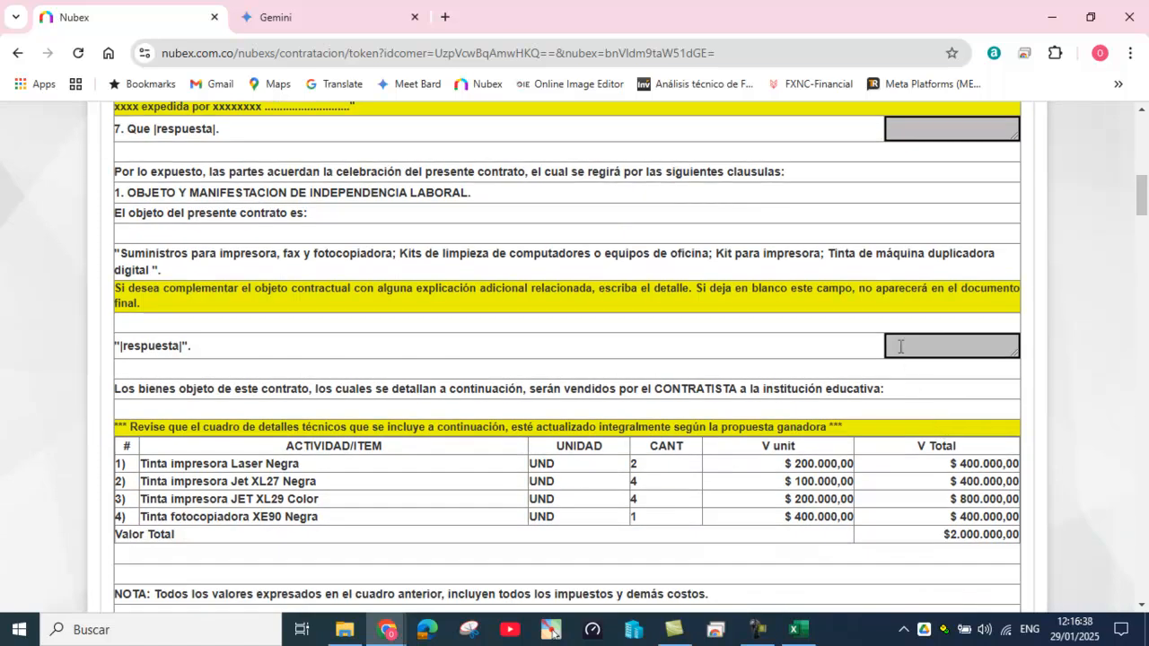
pyautogui.scroll(-2, 902, 355)
pyautogui.scroll(-2, 904, 359)
pyautogui.scroll(-14, 904, 361)
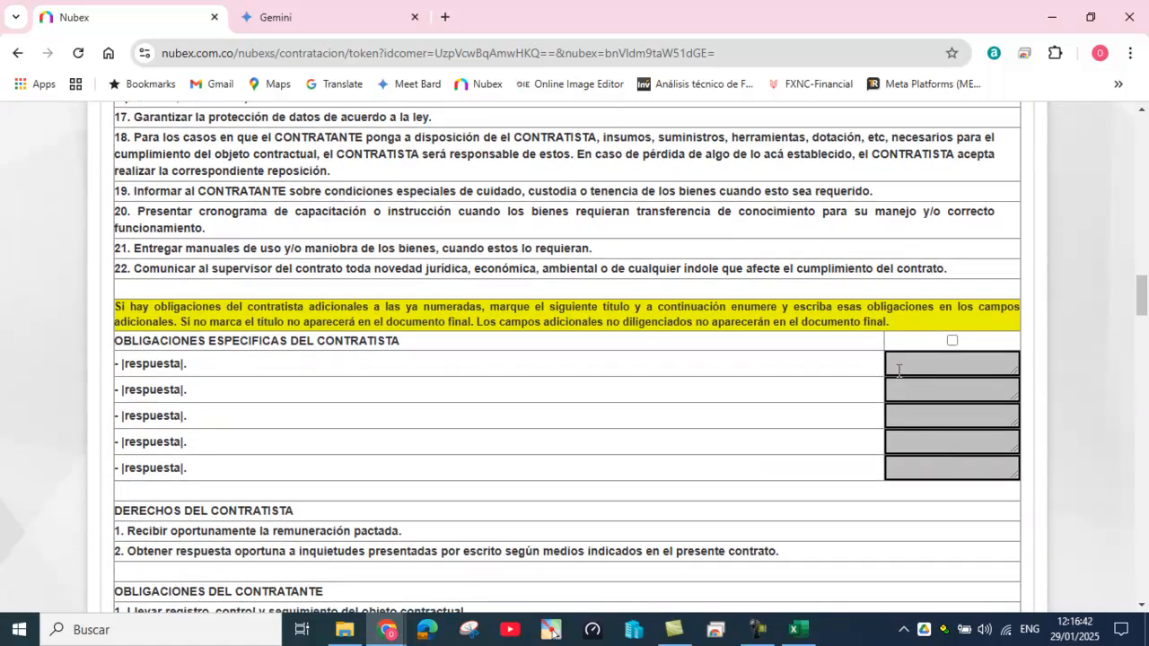
pyautogui.scroll(-1, 899, 368)
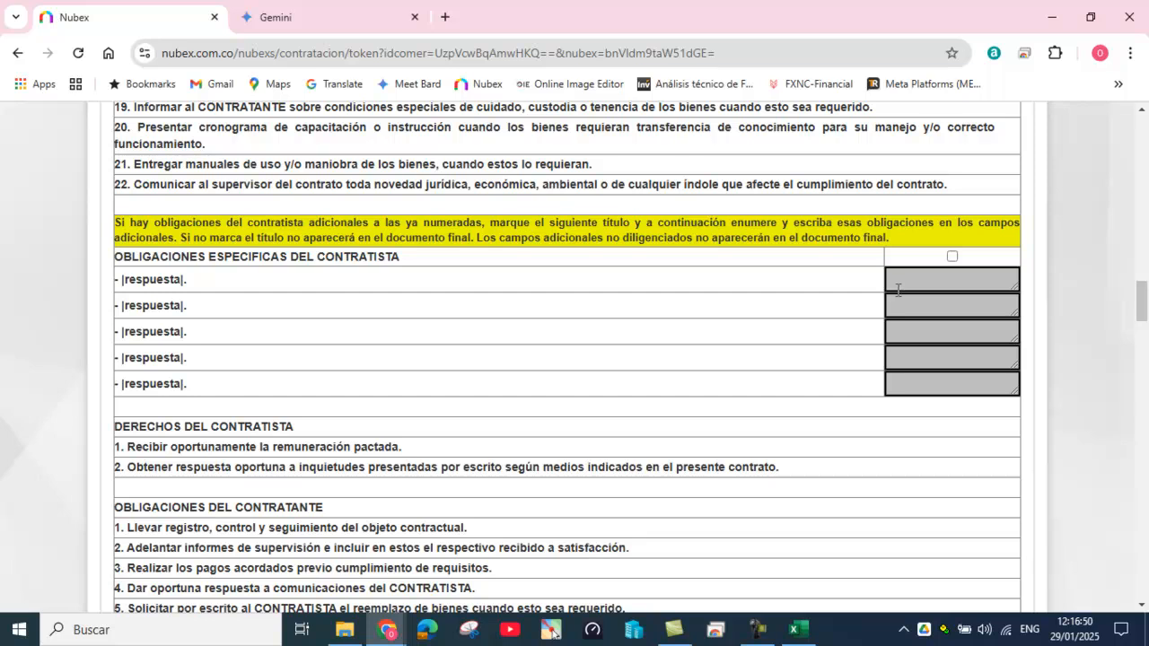
pyautogui.scroll(-1, 898, 293)
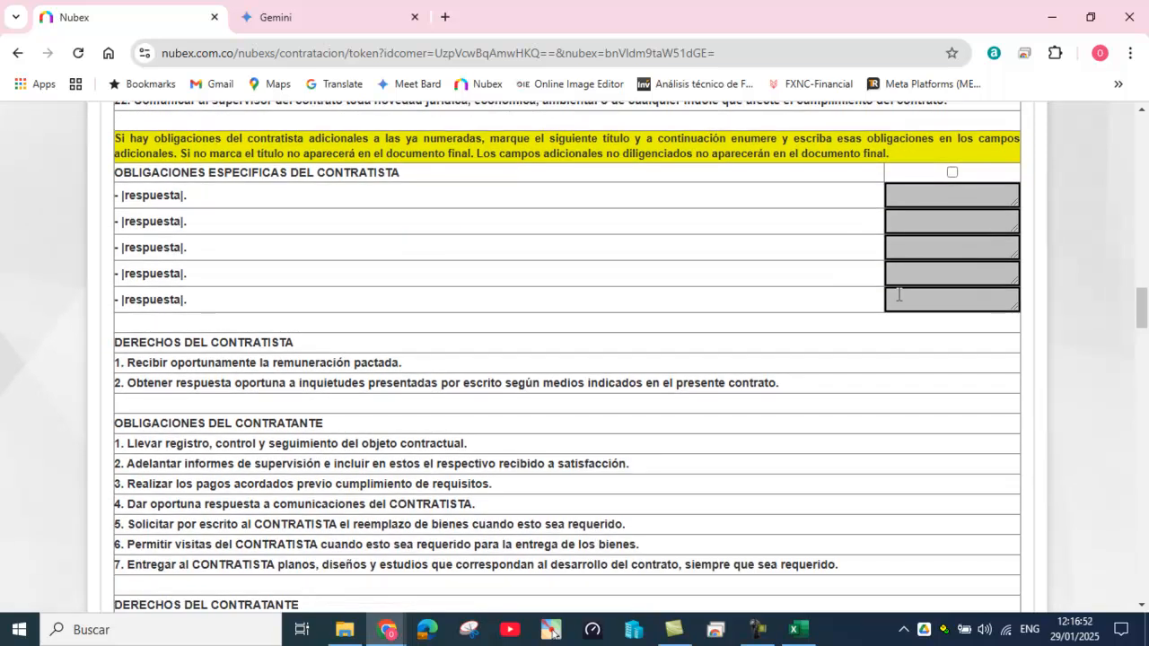
pyautogui.scroll(-3, 897, 224)
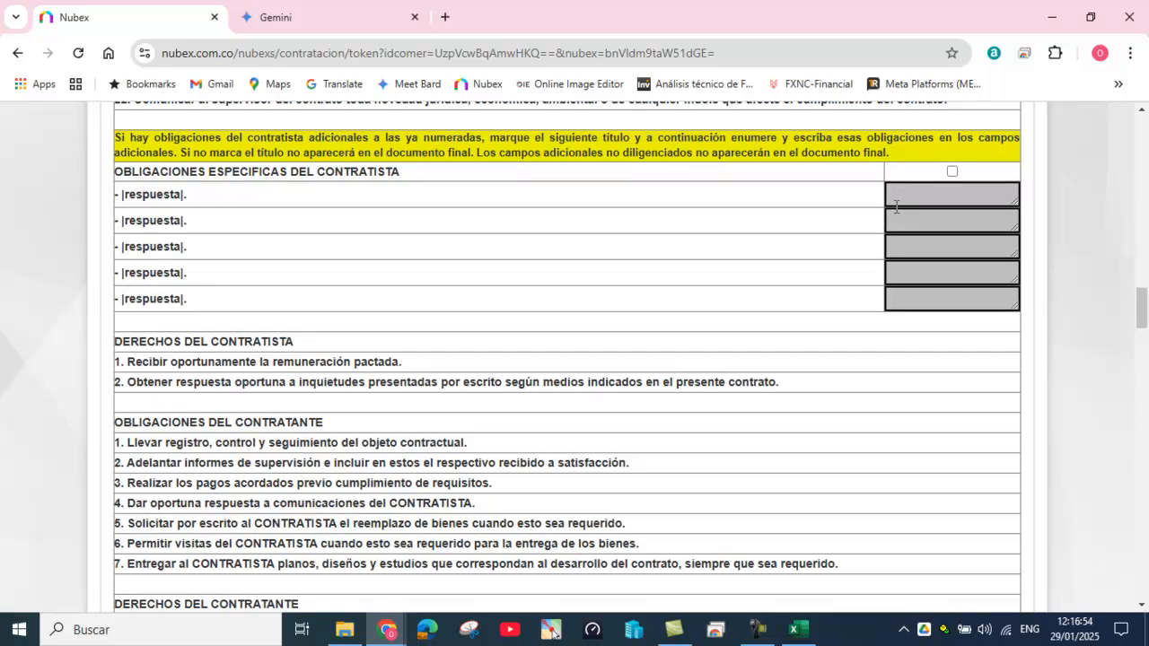
pyautogui.scroll(-1, 897, 236)
pyautogui.scroll(-1, 897, 252)
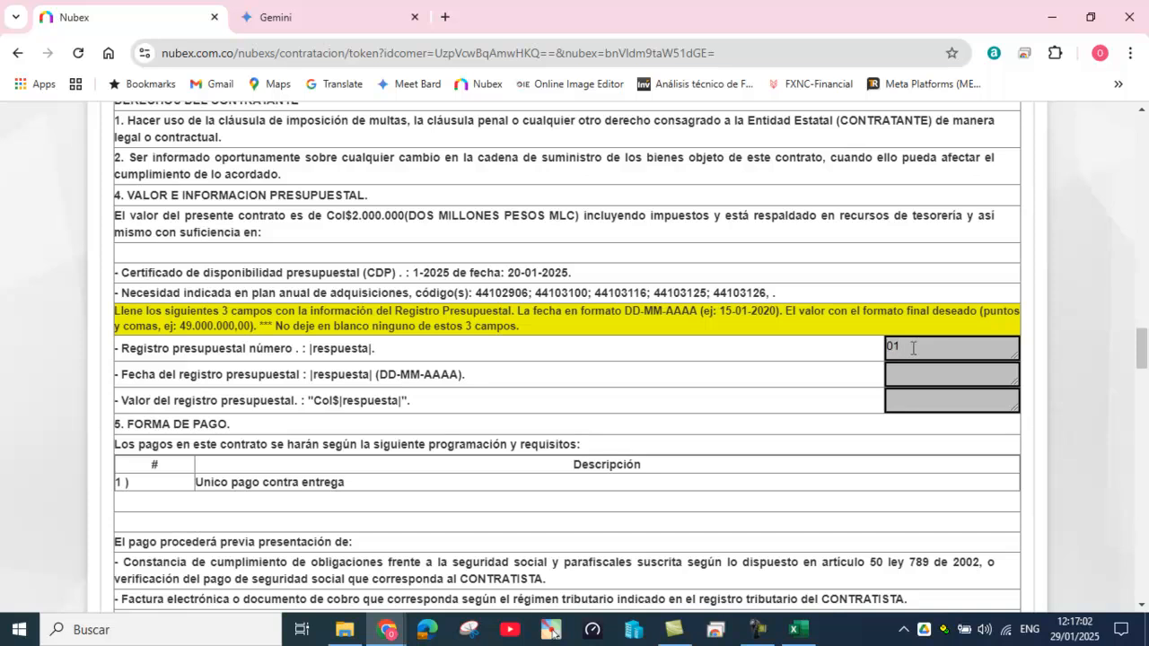
# Step: Enter budget register number 01-2005 dated 27-01-2025
pyautogui.write('2005')
pyautogui.click(891, 370)
pyautogui.write('7-01-2025')
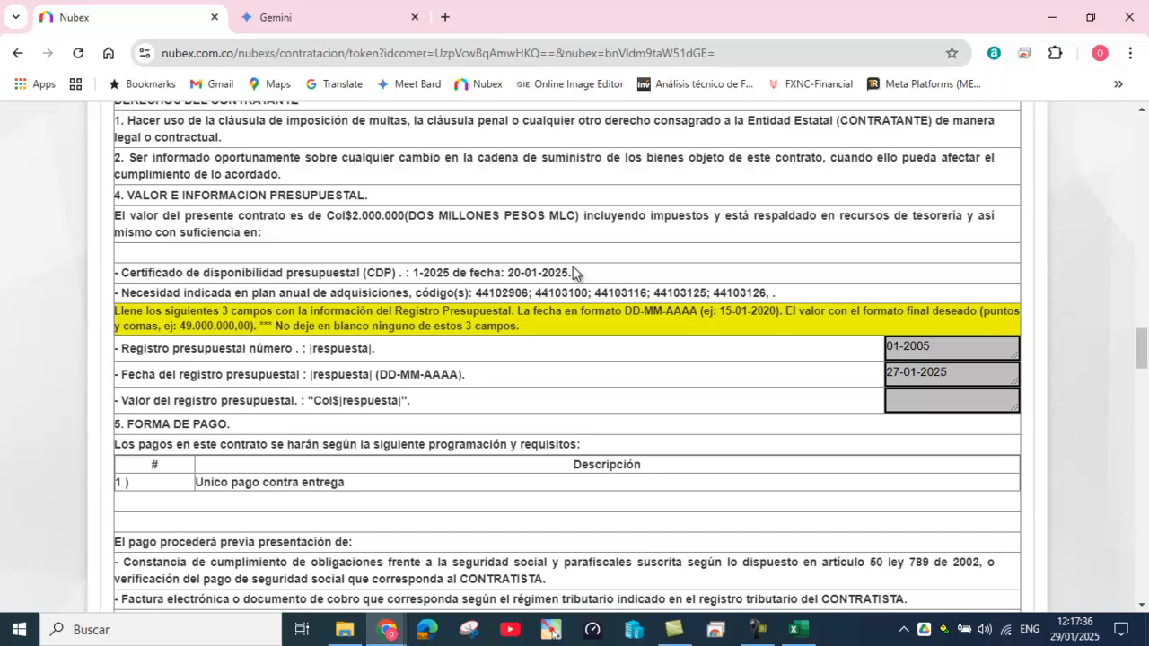
# Step: Copy the contract value 2.000.000 into the budget register value field
pyautogui.moveTo(351, 216); pyautogui.dragTo(406, 220)
pyautogui.hotkey('ctrl', 'c')
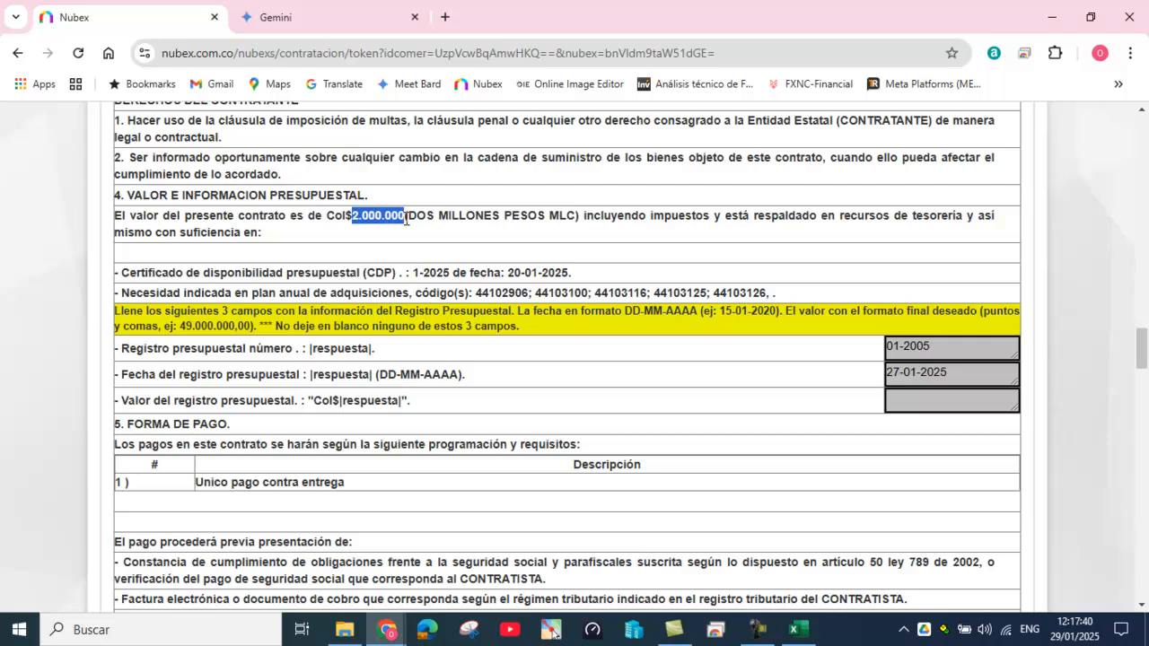
pyautogui.click(897, 395)
pyautogui.hotkey('ctrl', 'v')
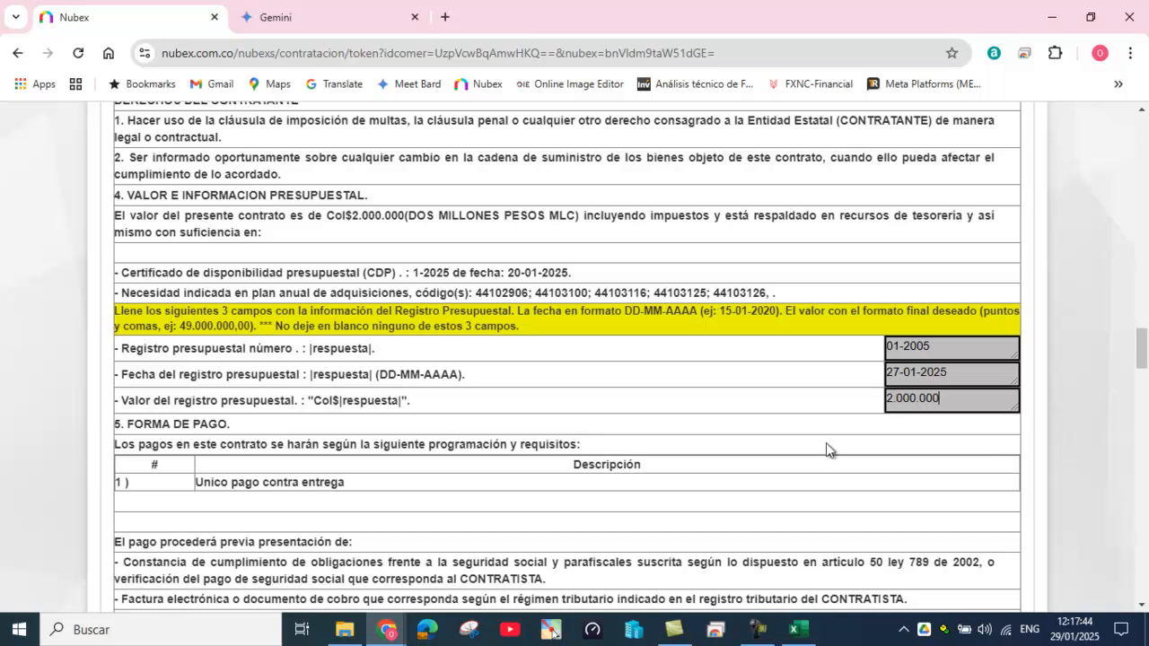
pyautogui.scroll(-5, 826, 449)
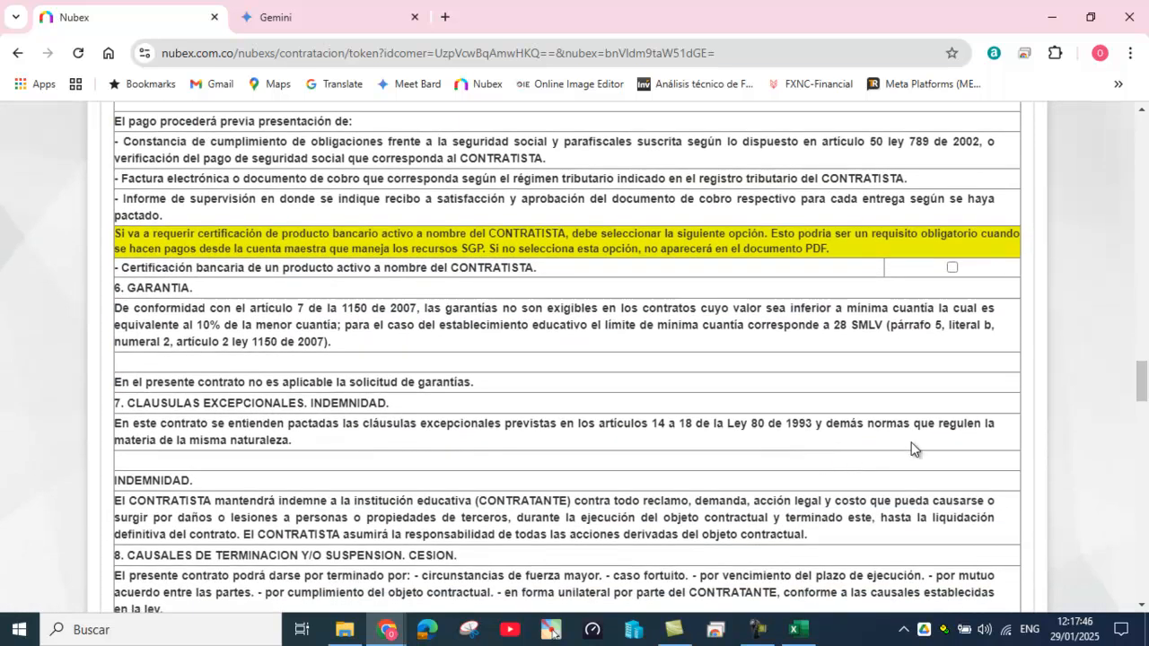
# Step: Require bank certification of the contractor's active account
pyautogui.click(952, 267)
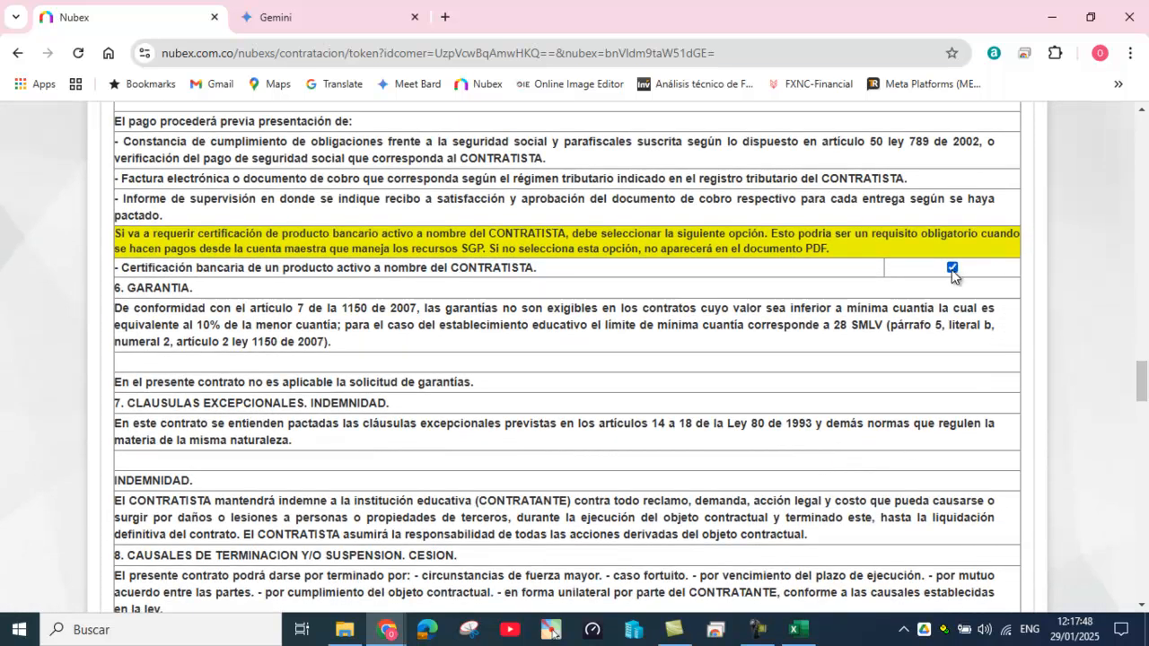
pyautogui.scroll(-2, 780, 385)
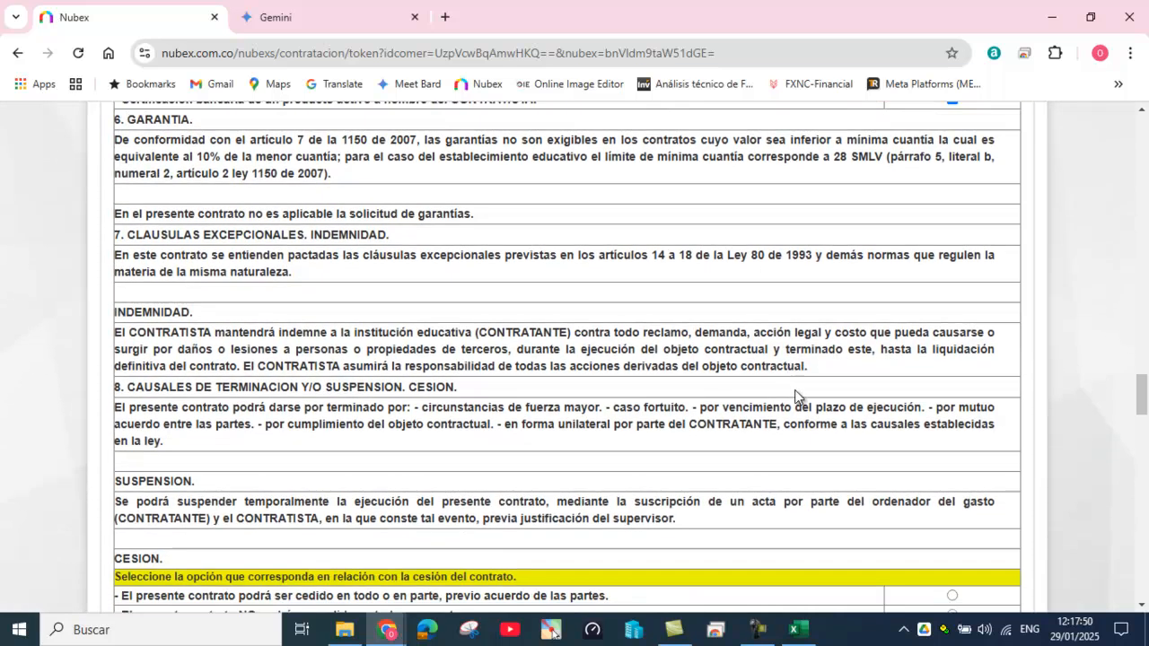
pyautogui.scroll(1, 796, 388)
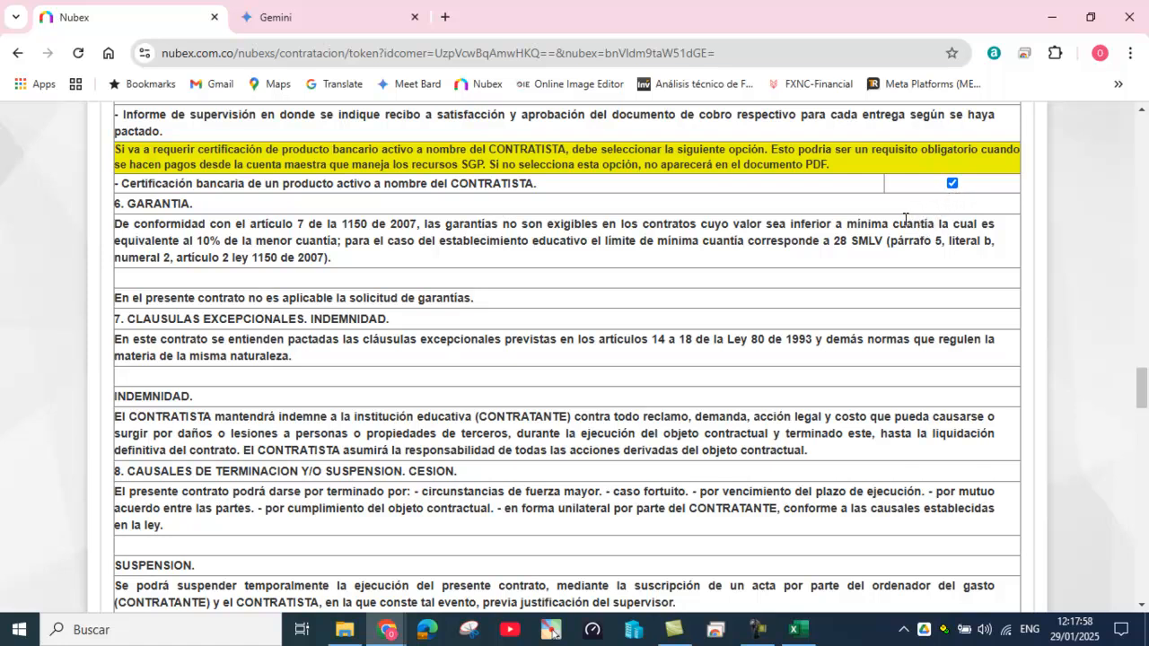
pyautogui.click(951, 185)
# Step: Set the rector's secretary as preparer, save the contract draft, and return to the process
pyautogui.scroll(-2, 892, 310)
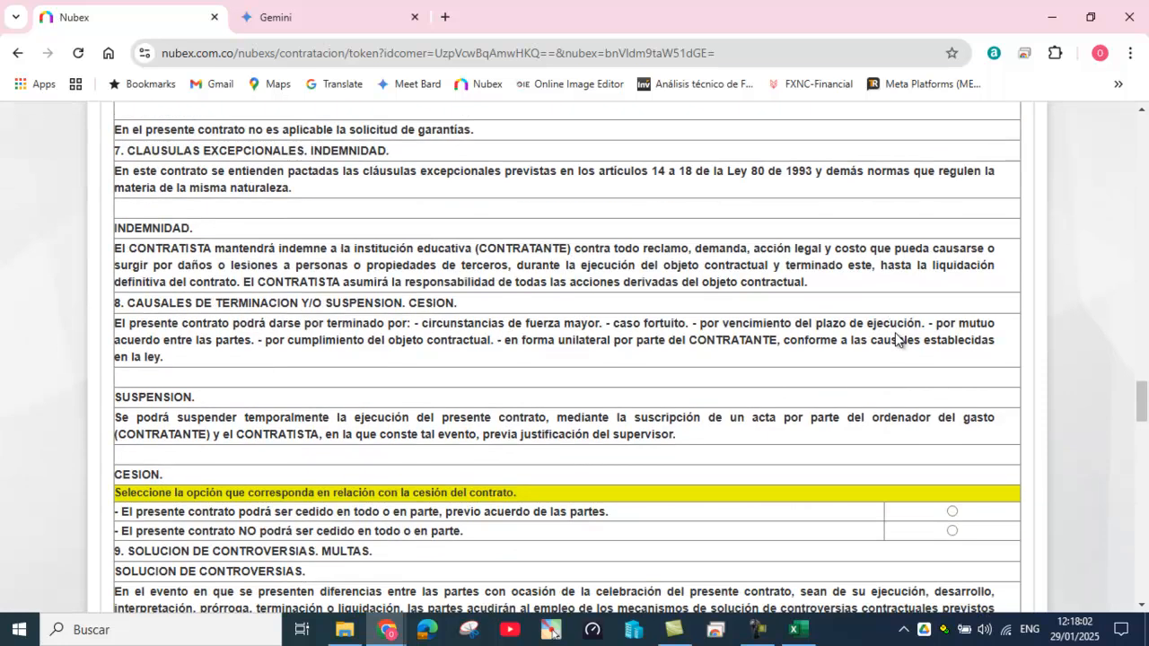
pyautogui.scroll(-1, 900, 332)
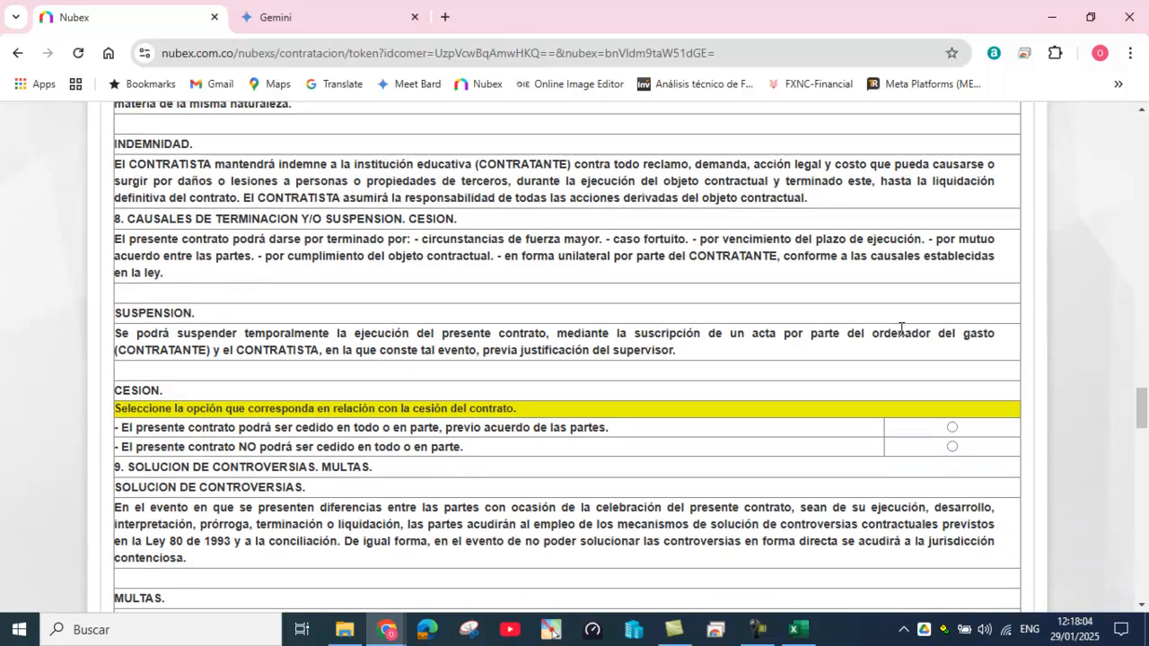
pyautogui.scroll(-1, 900, 329)
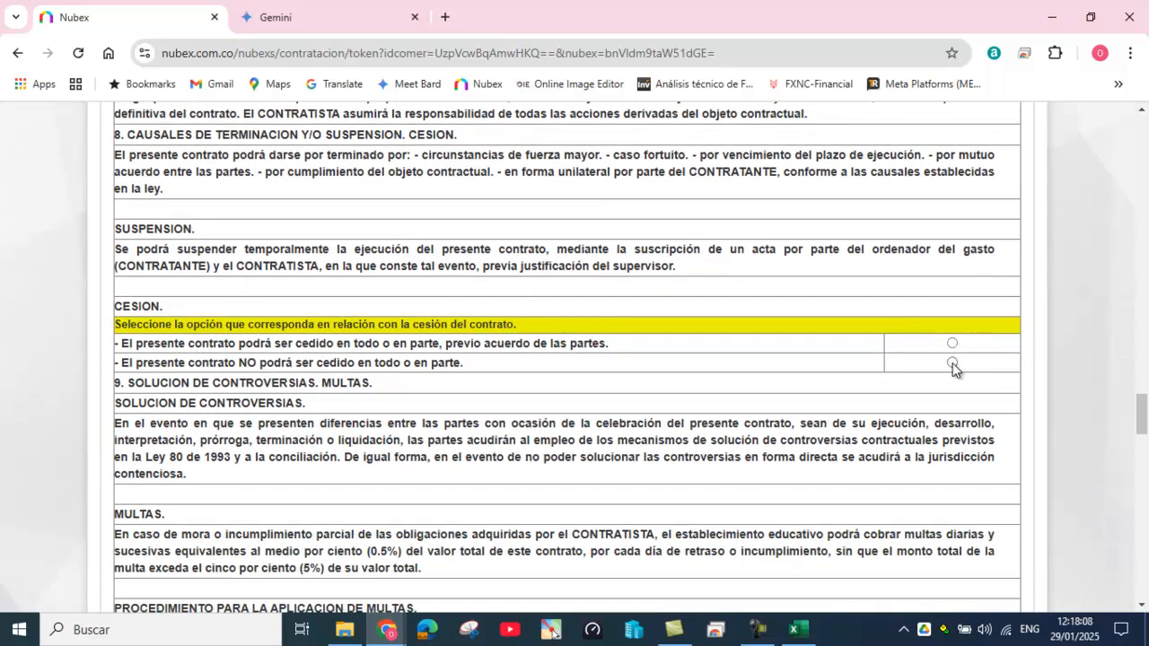
pyautogui.scroll(-10, 884, 386)
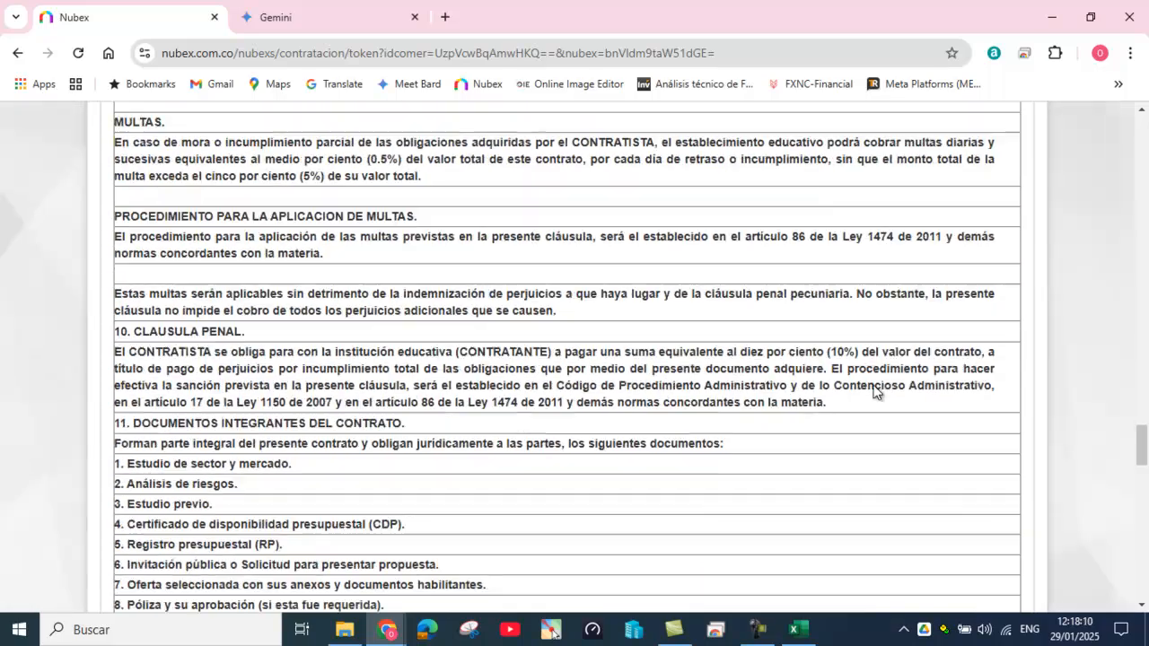
pyautogui.scroll(-15, 877, 392)
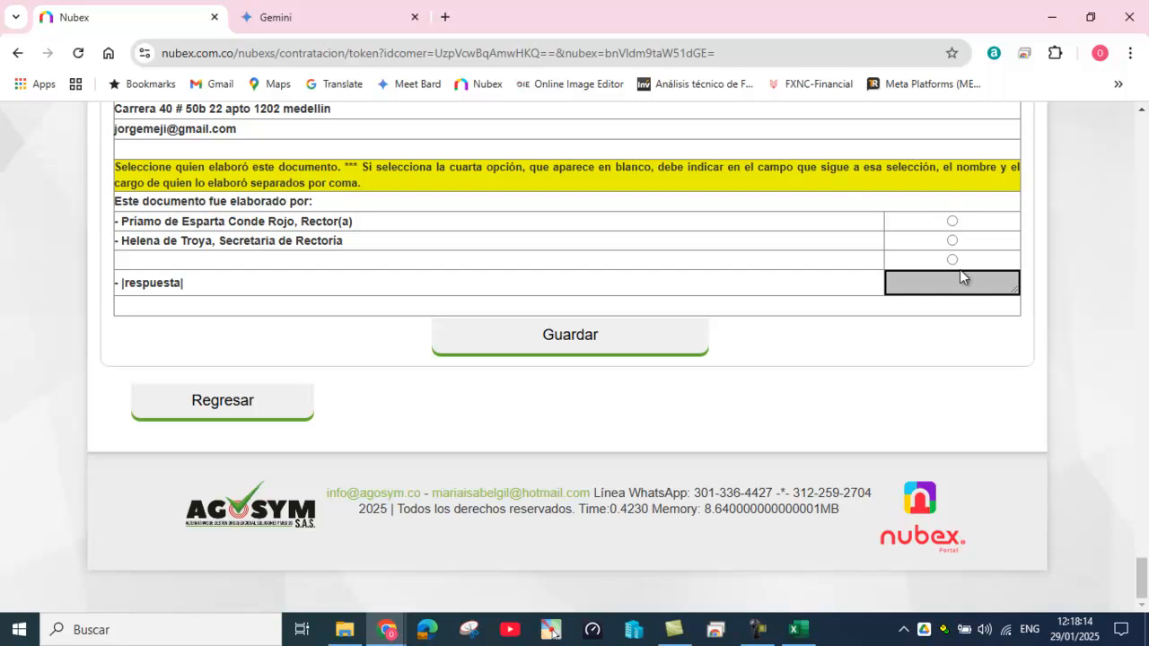
pyautogui.click(952, 243)
pyautogui.click(610, 335)
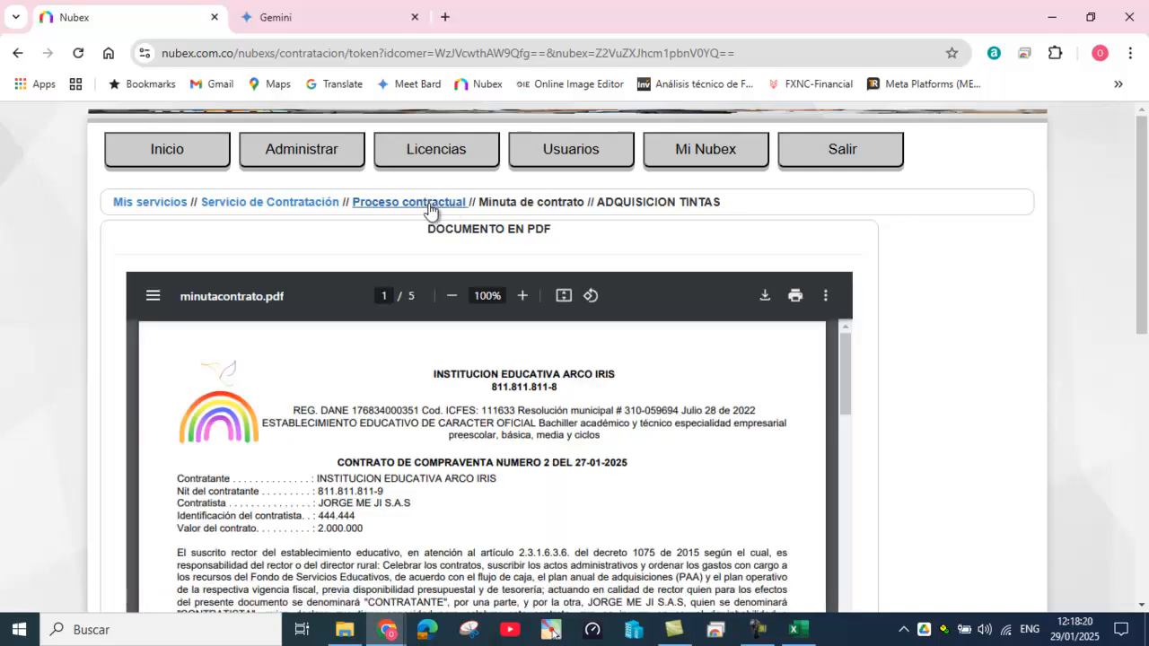
pyautogui.click(429, 209)
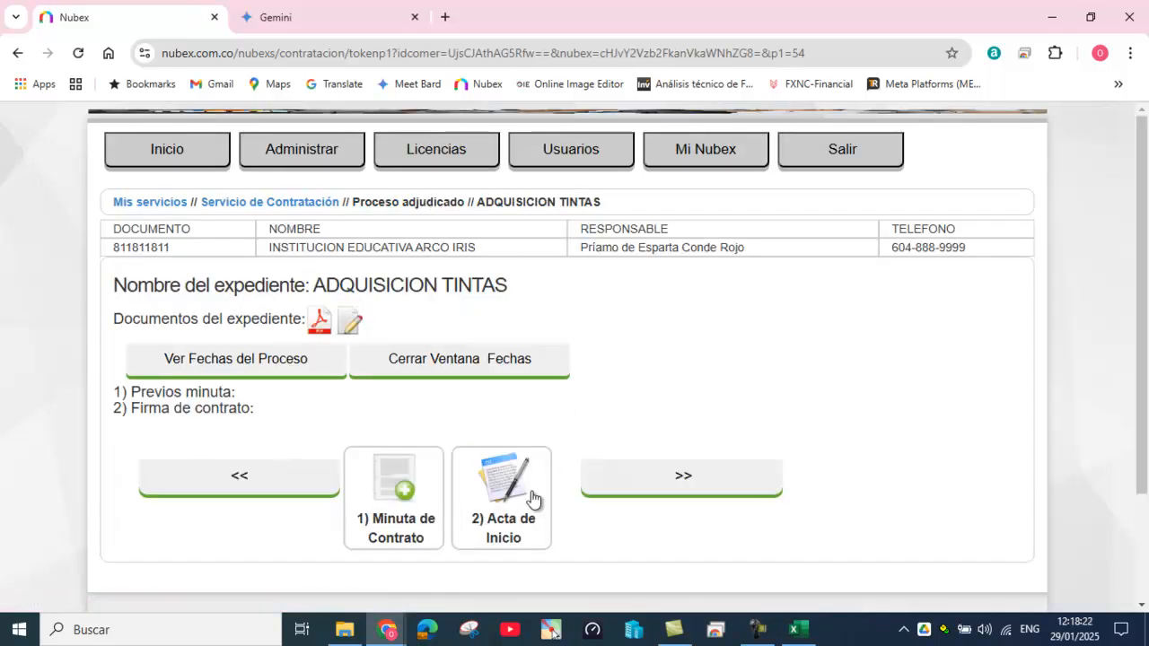
# Step: Generate the Acta de Inicio using the ACTA DE INICIO CON PERSONA JURÍDICA format
pyautogui.click(501, 489)
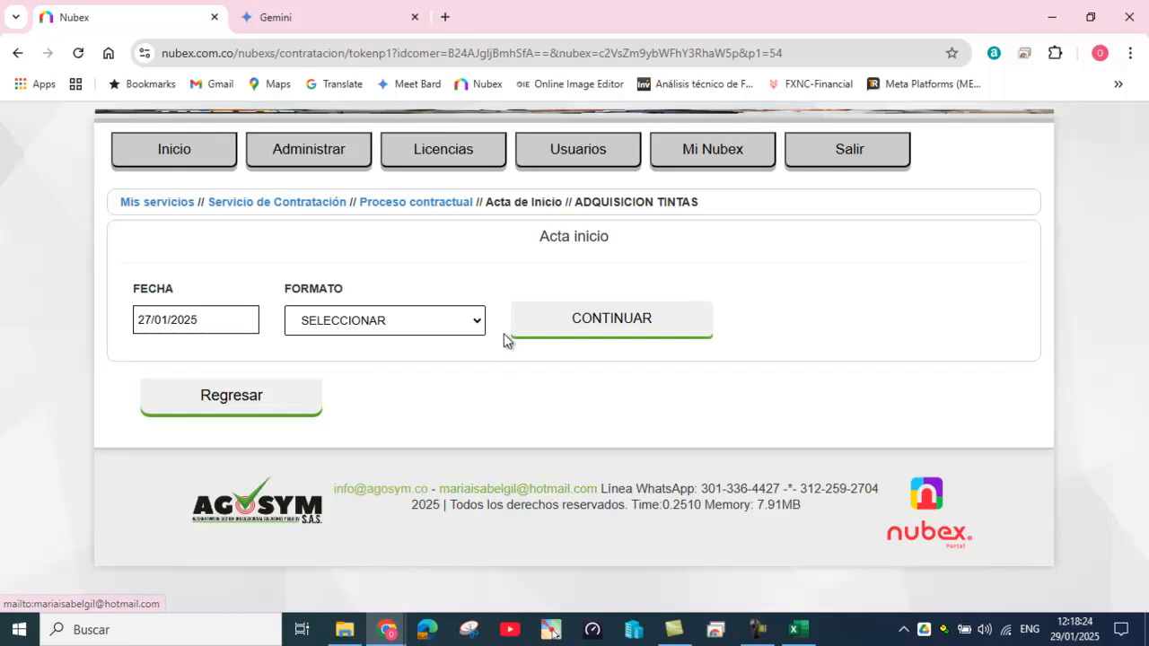
pyautogui.click(476, 320)
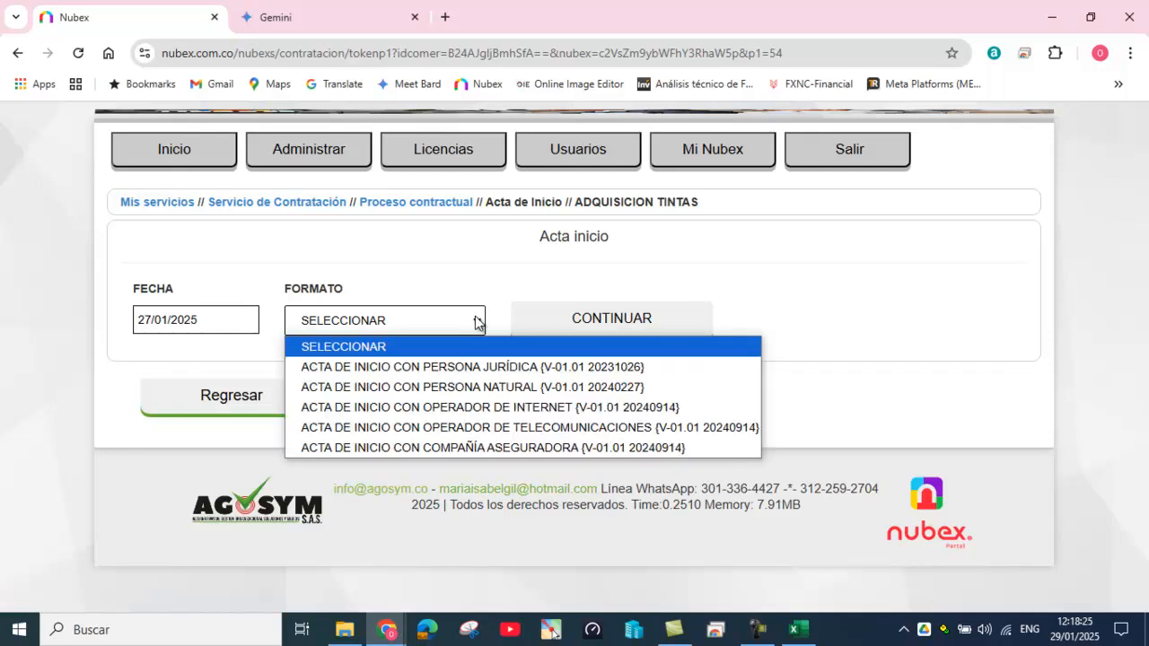
pyautogui.click(483, 375)
pyautogui.click(615, 323)
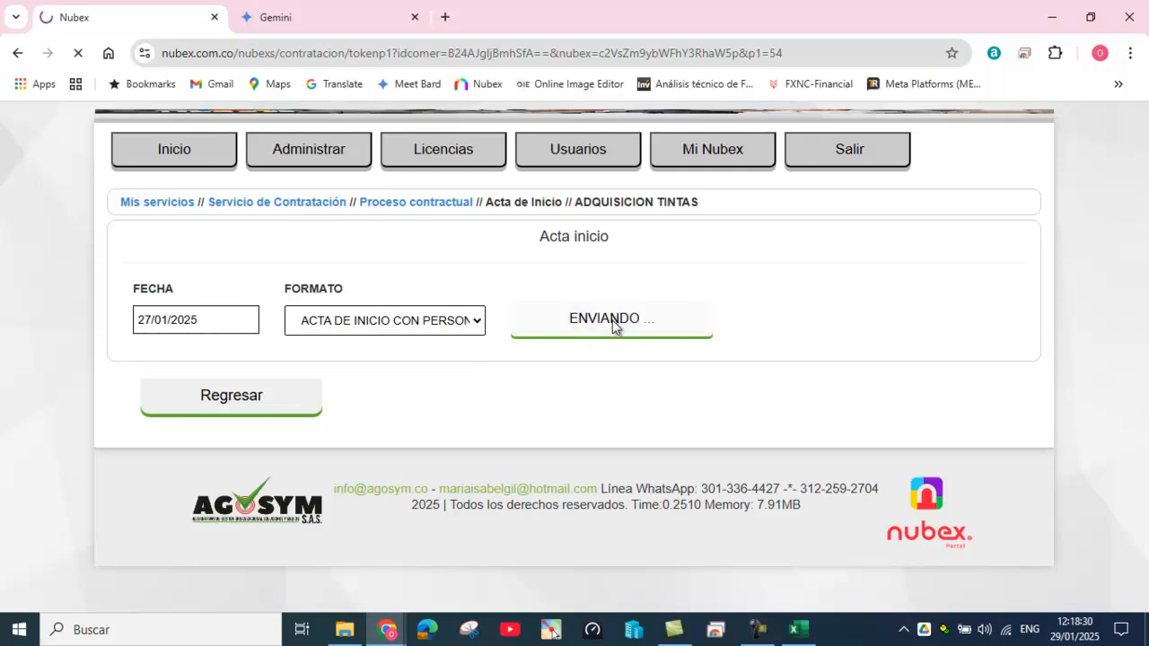
pyautogui.scroll(-1, 655, 385)
pyautogui.scroll(-3, 655, 385)
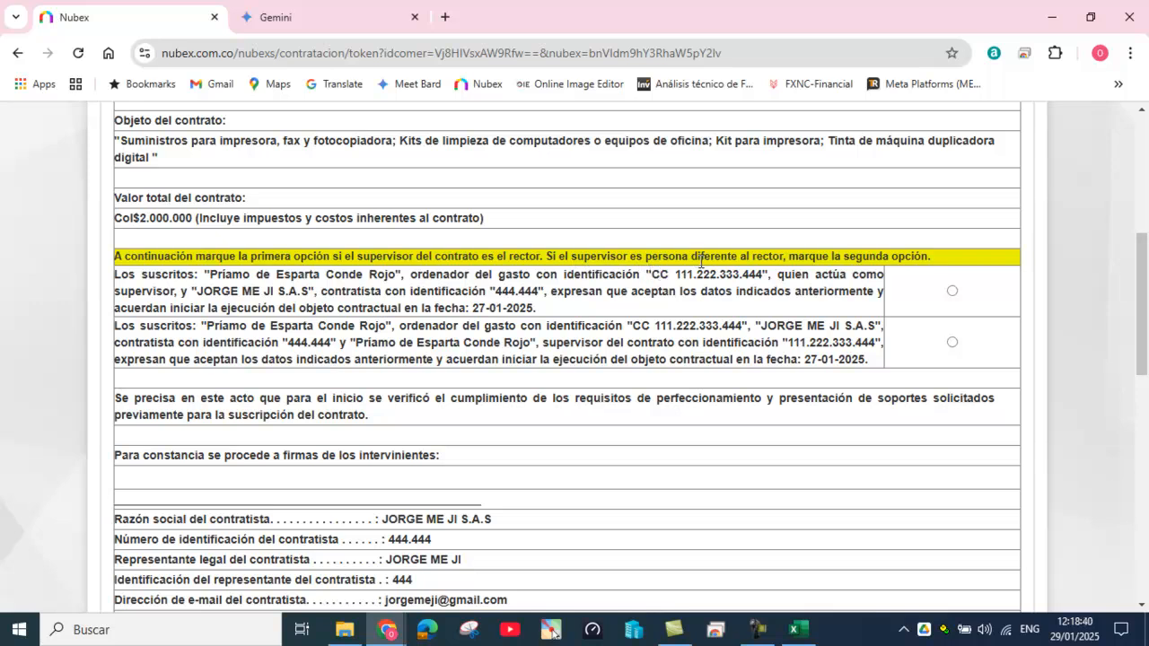
# Step: Set the rector as supervisor and 'Supervisor(a) del contrato' as author, save, and go back to Proceso contractual
pyautogui.click(952, 293)
pyautogui.scroll(-8, 734, 373)
pyautogui.scroll(-3, 727, 381)
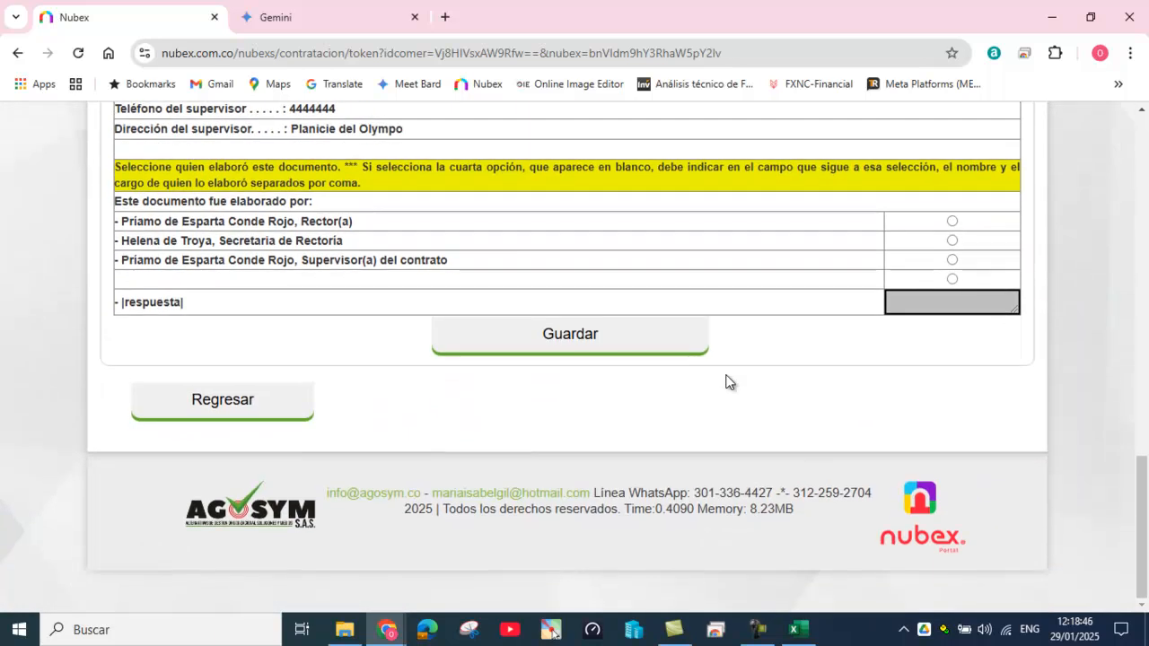
pyautogui.click(952, 260)
pyautogui.click(570, 337)
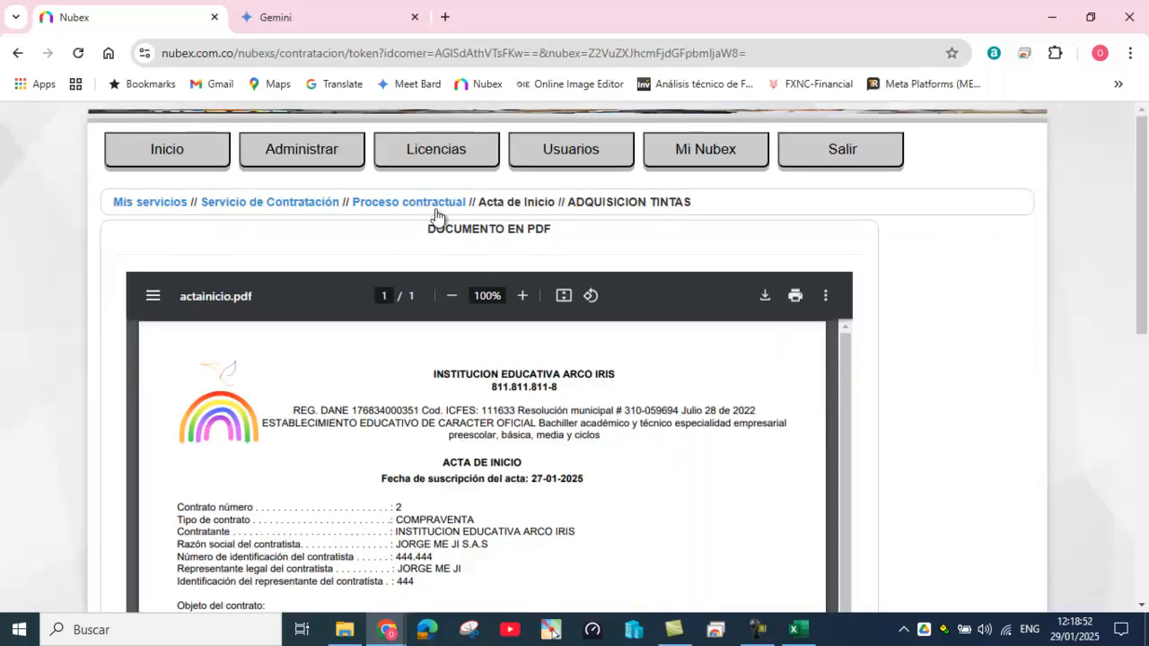
pyautogui.click(409, 203)
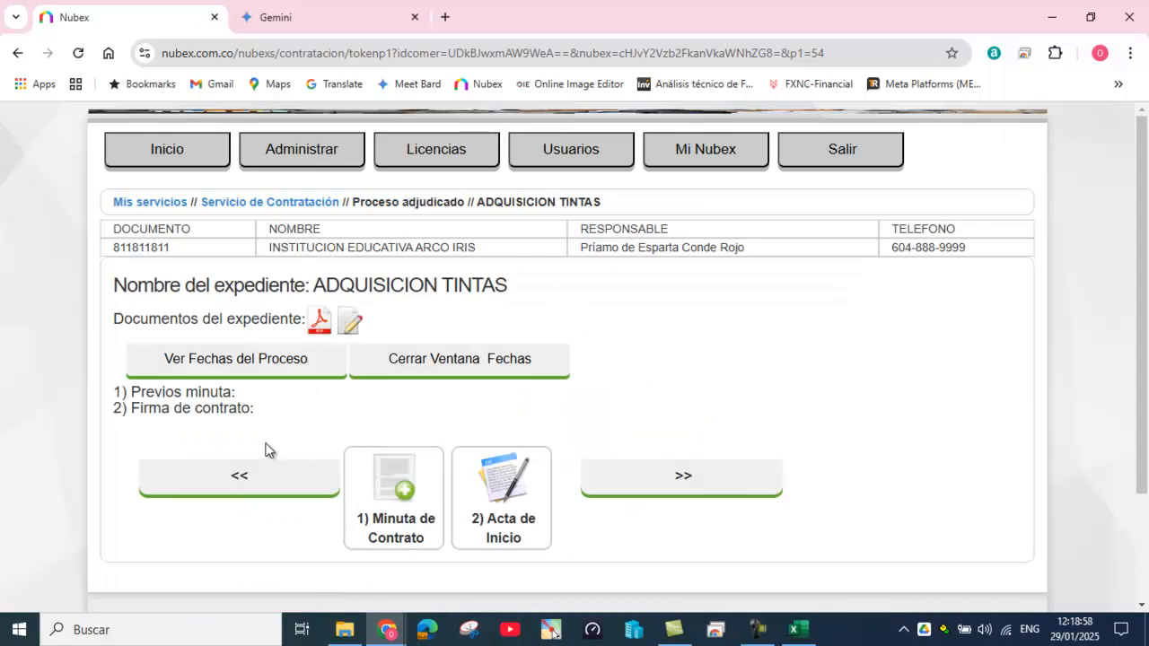
# Step: Open the ADQUISICION TINTAS document page, list PLANEACIÓN and EJECUCIÓN documents, and compress them
pyautogui.click(318, 327)
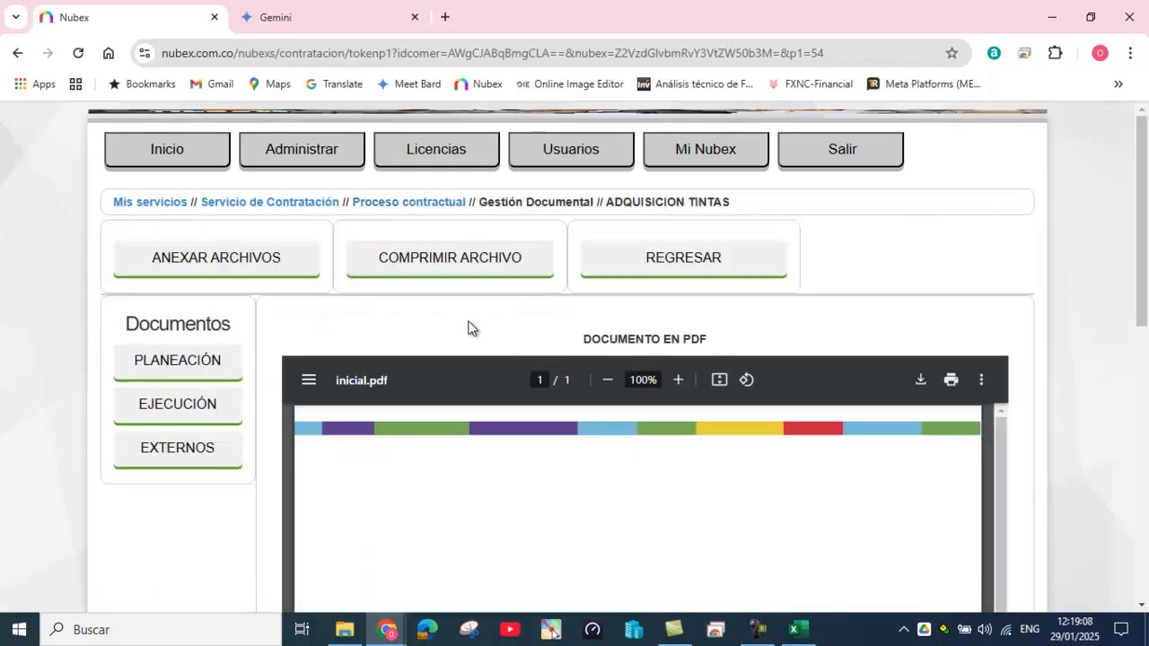
pyautogui.moveTo(607, 202); pyautogui.dragTo(711, 201)
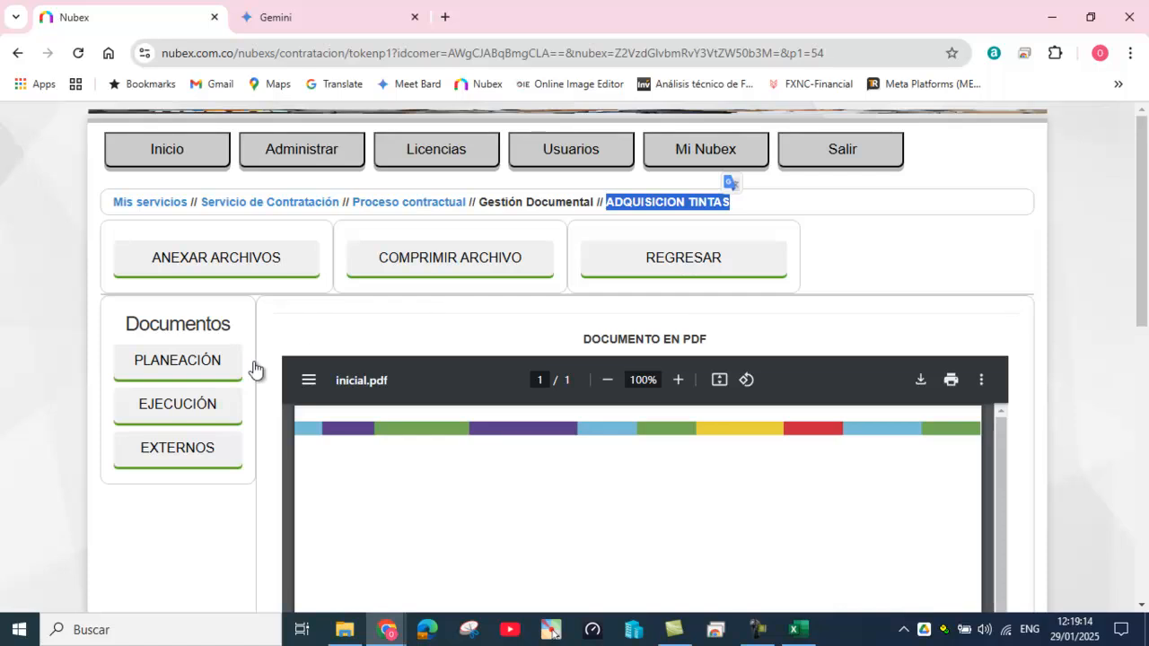
pyautogui.click(196, 368)
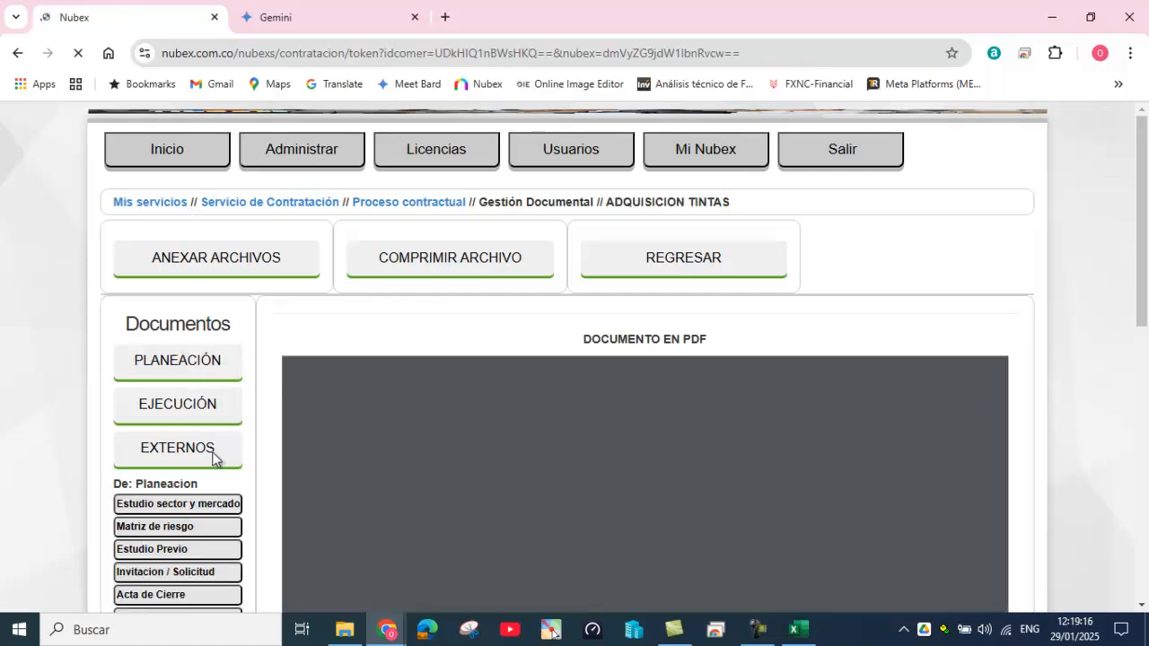
pyautogui.scroll(-2, 213, 461)
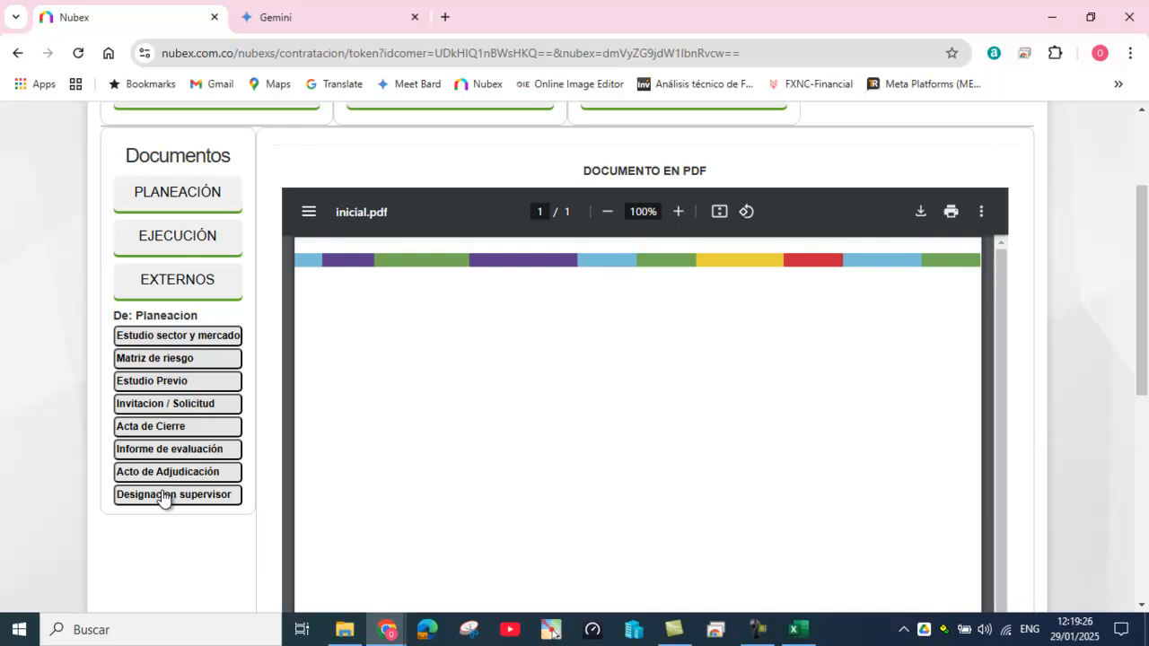
pyautogui.click(185, 240)
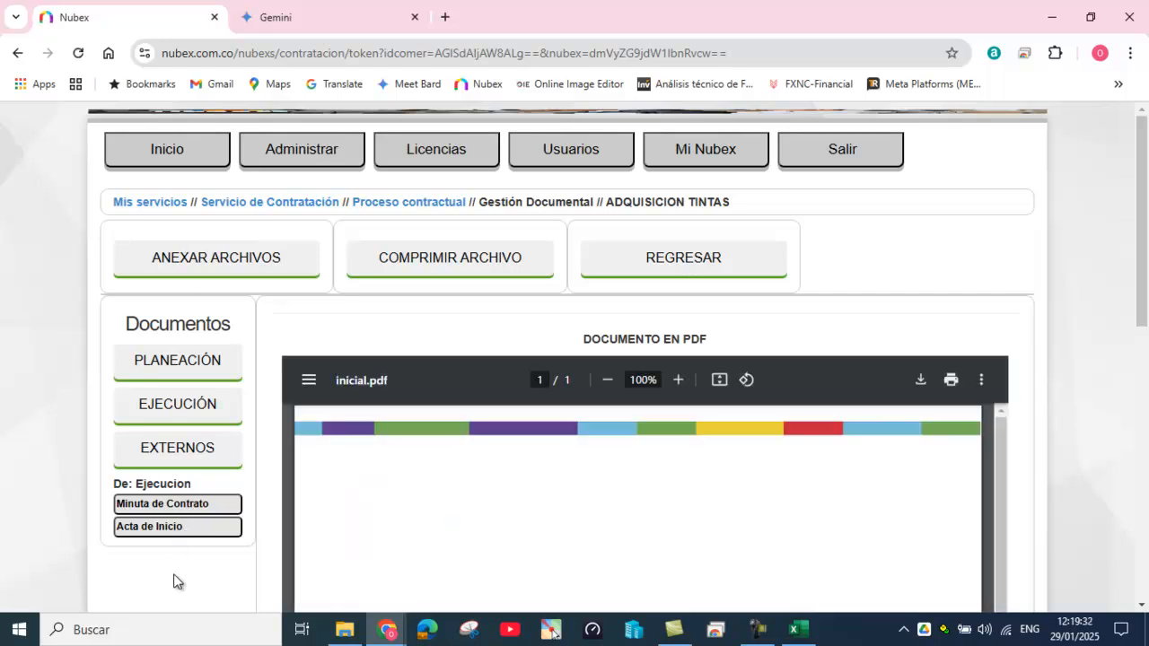
pyautogui.click(448, 260)
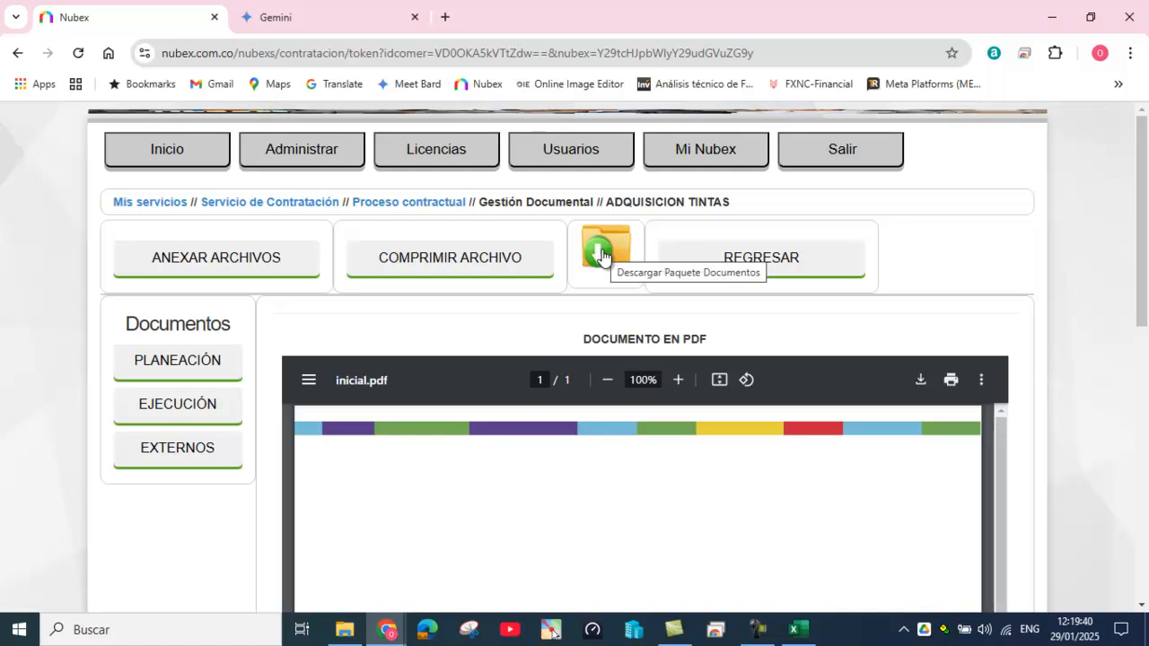
# Step: Save the compressed document package to Escritorio under the name 'proceso de tintas'
pyautogui.click(603, 256)
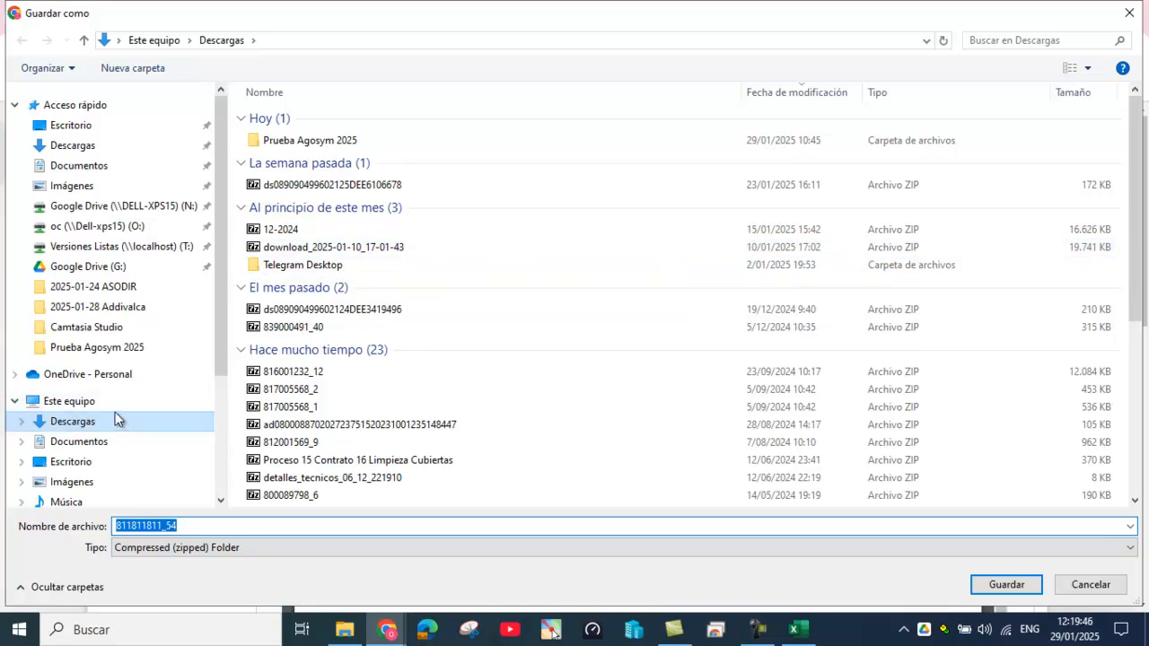
pyautogui.click(109, 458)
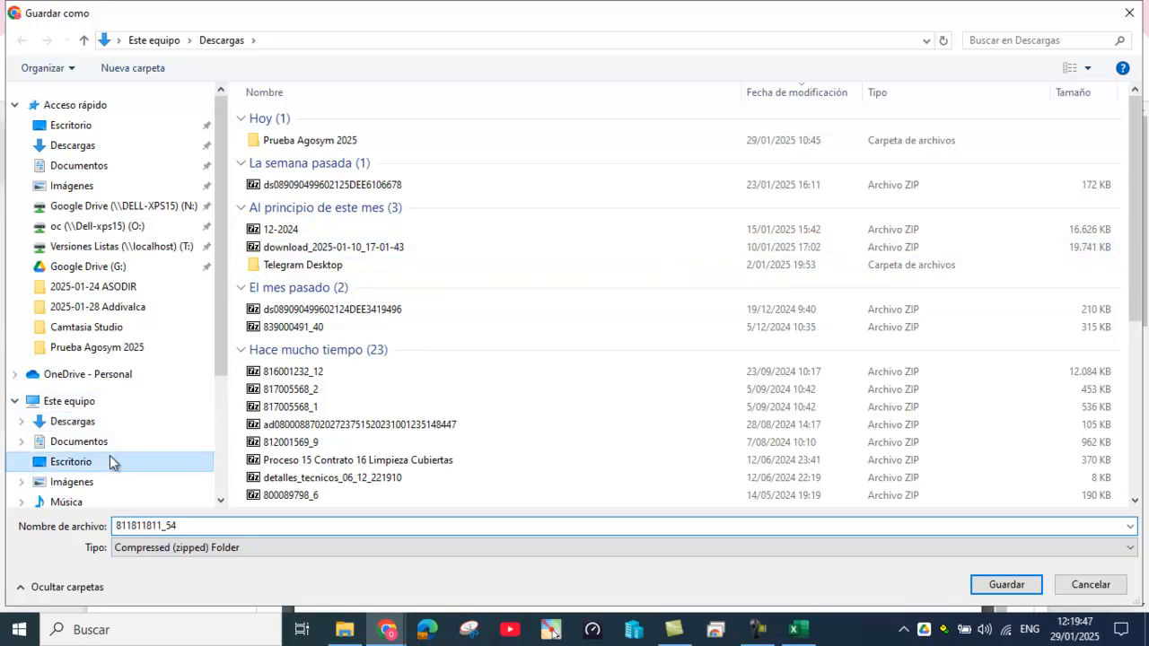
pyautogui.doubleClick(176, 526)
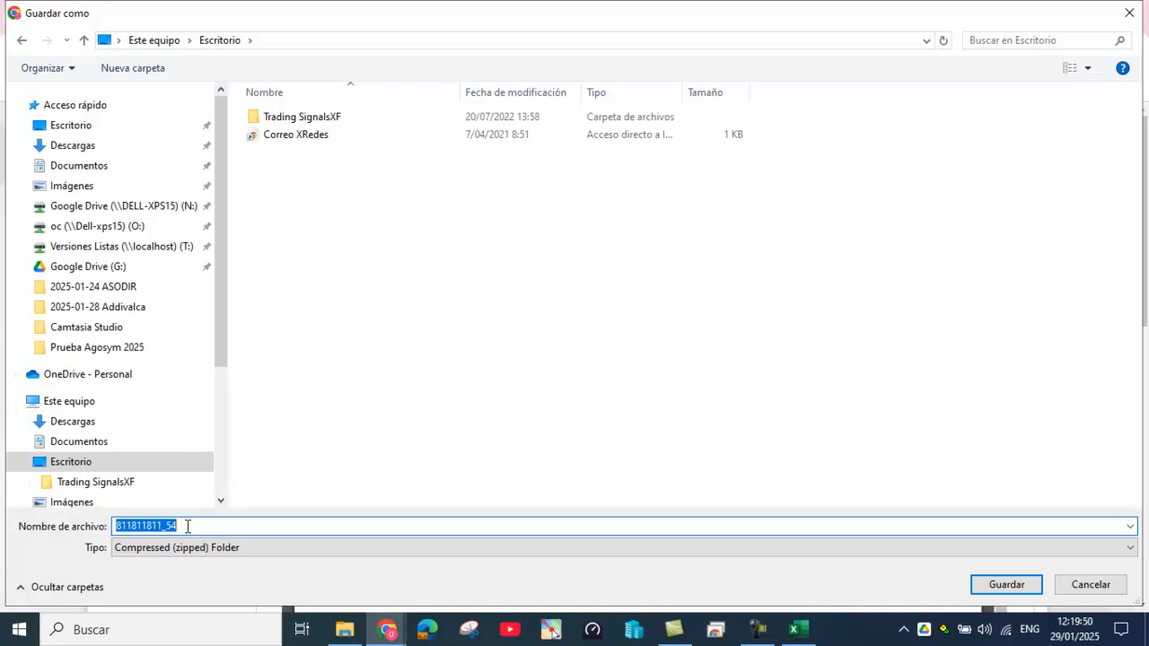
pyautogui.write('proceso de tintas')
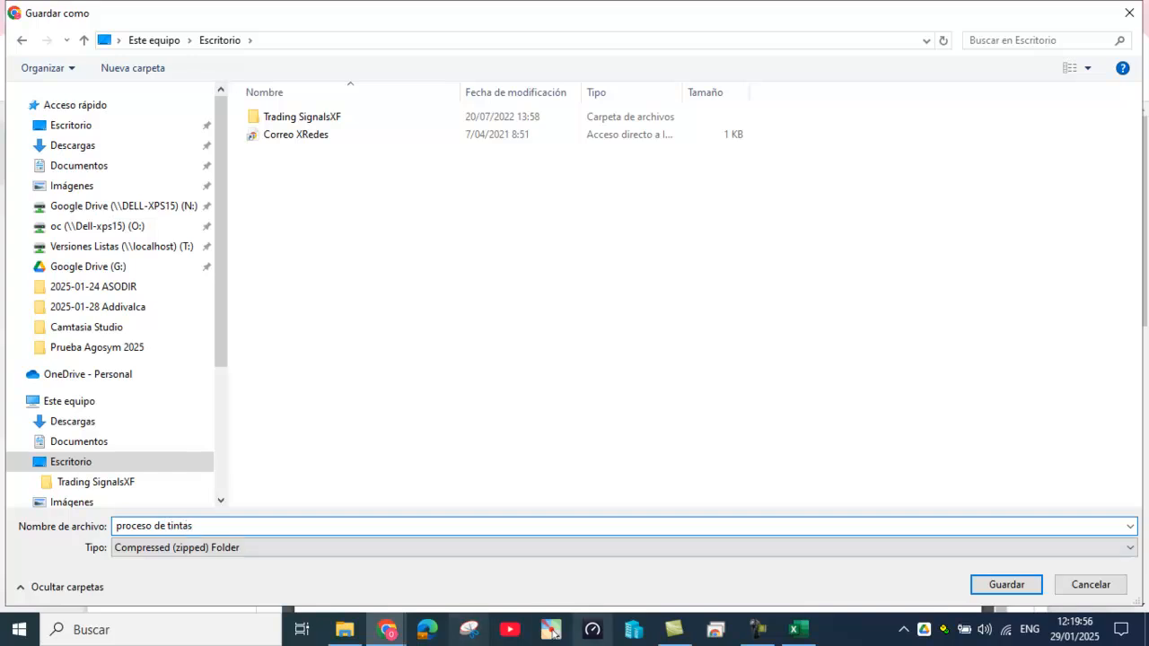
pyautogui.click(1011, 588)
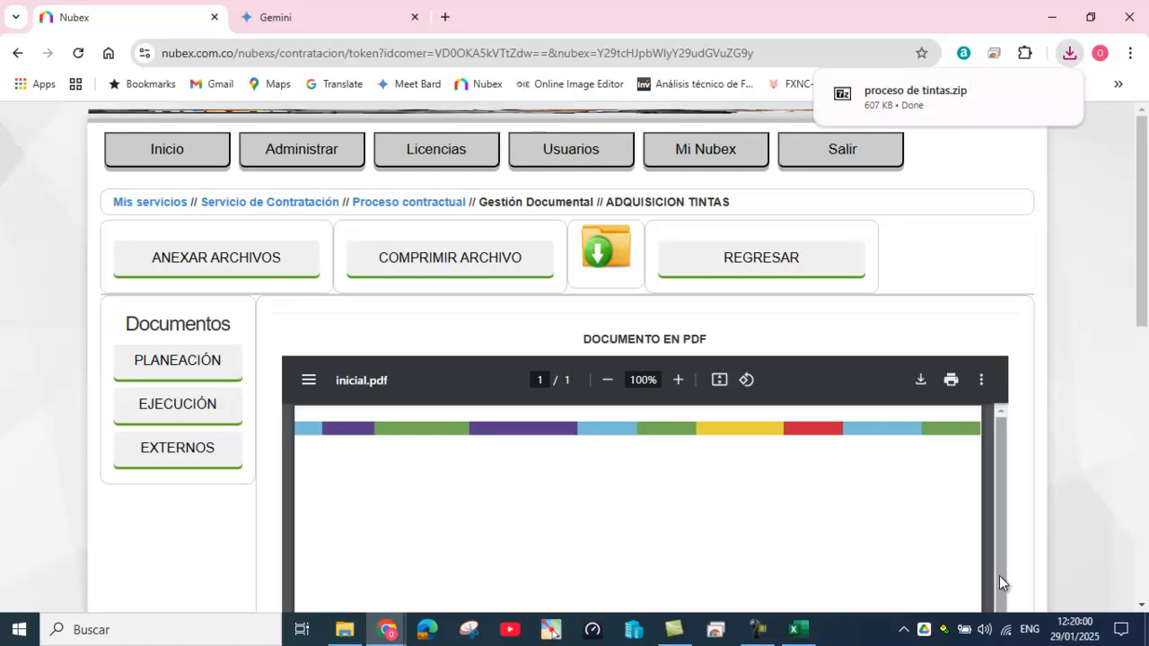
# Step: Open proceso de tintas.zip from Chrome's downloads, enter Planeacion.zip, and select anexo1.pdf
pyautogui.click(870, 91)
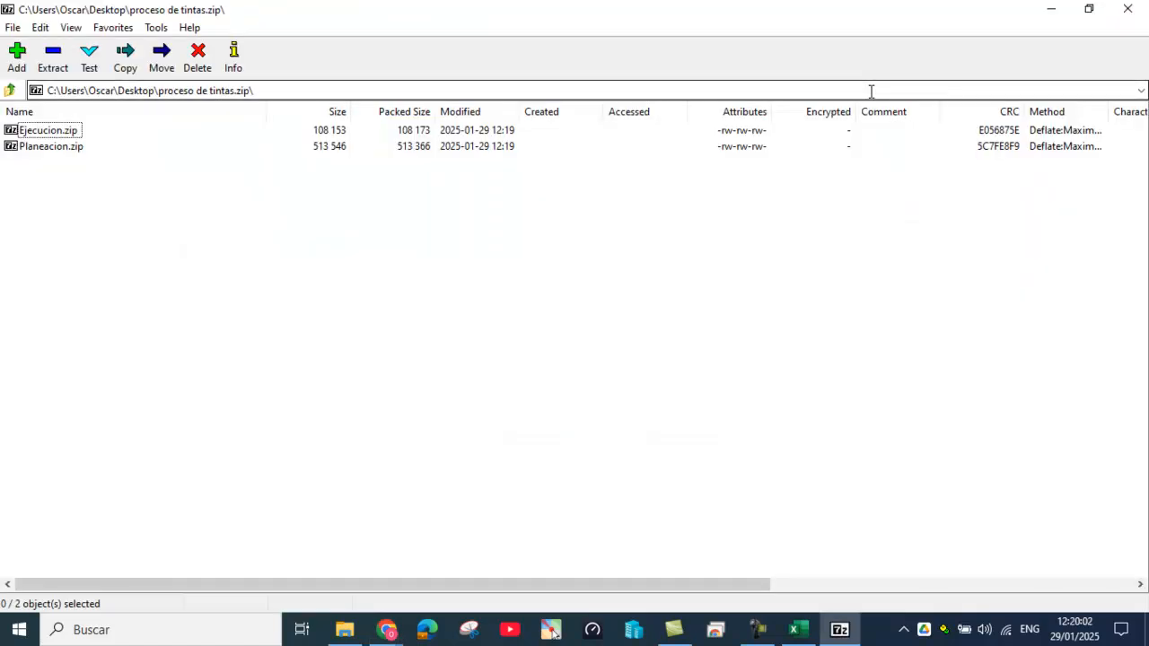
pyautogui.doubleClick(51, 146)
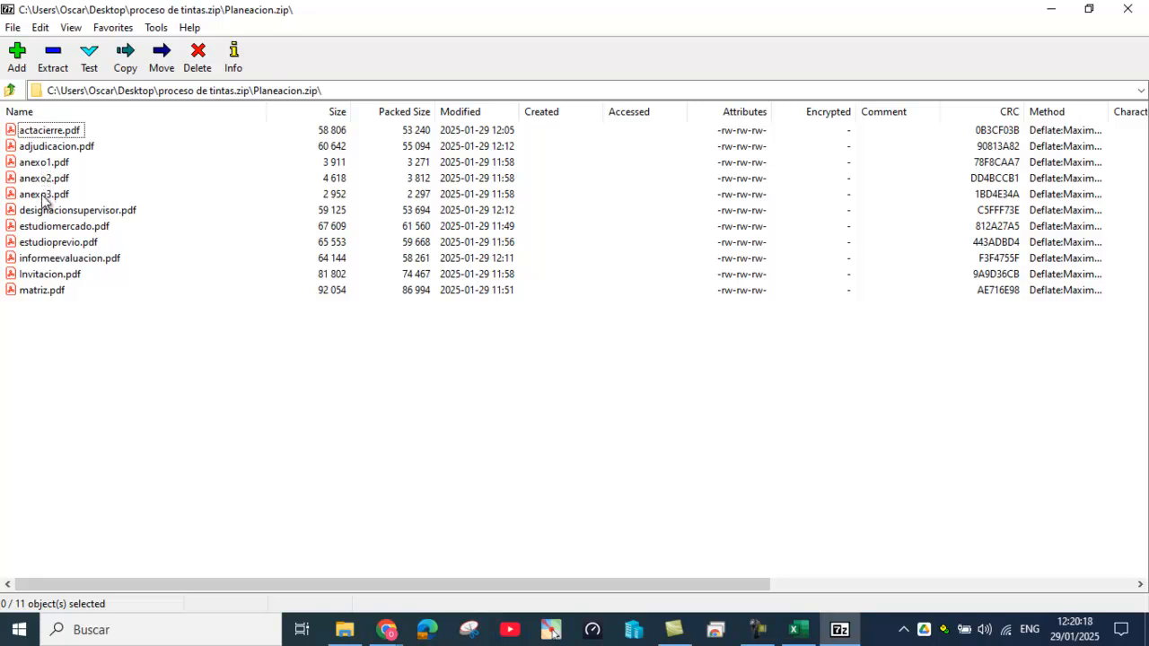
pyautogui.click(40, 166)
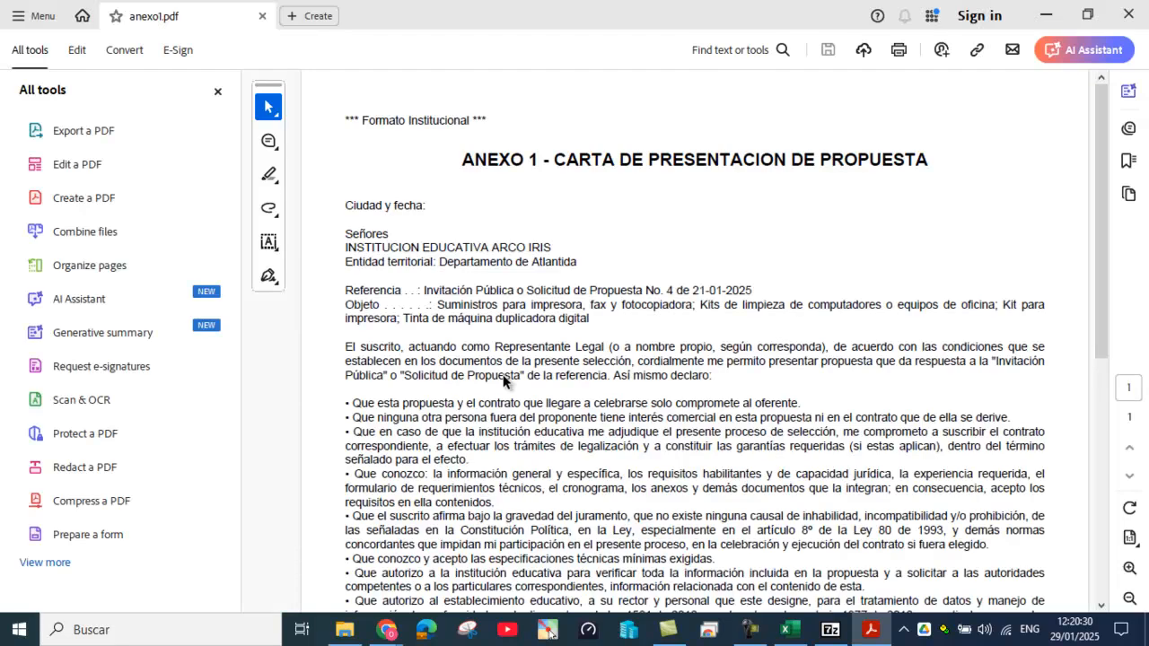
# Step: Scroll through the Anexo 1 proposal cover letter in Acrobat
pyautogui.scroll(-1, 503, 374)
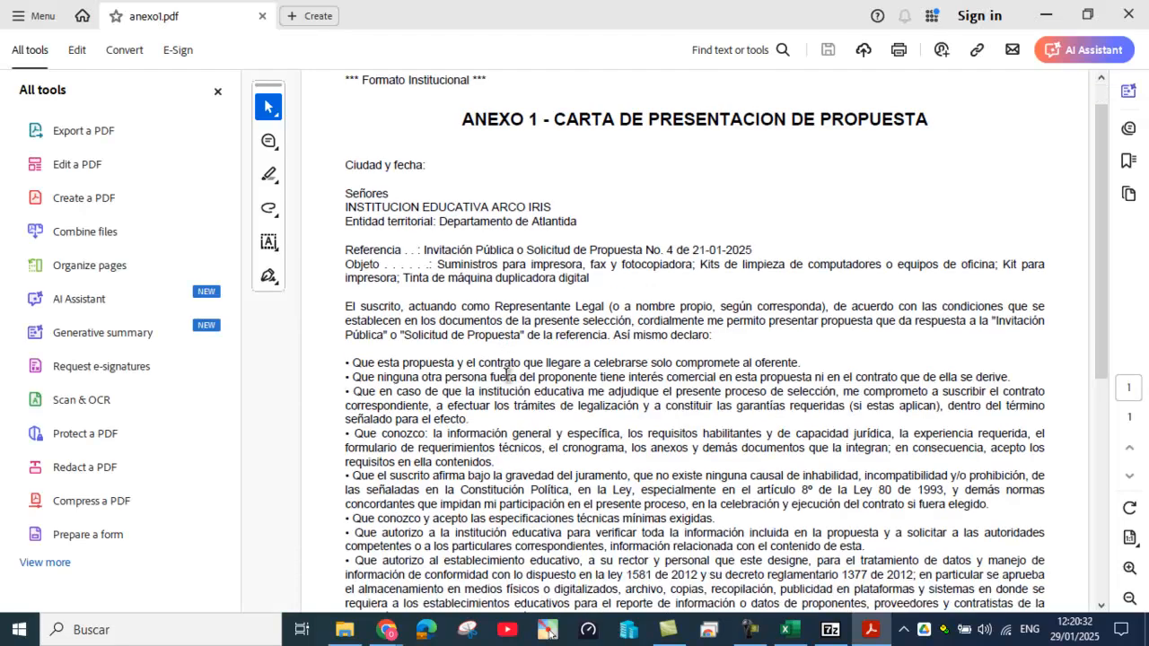
pyautogui.scroll(-6, 510, 374)
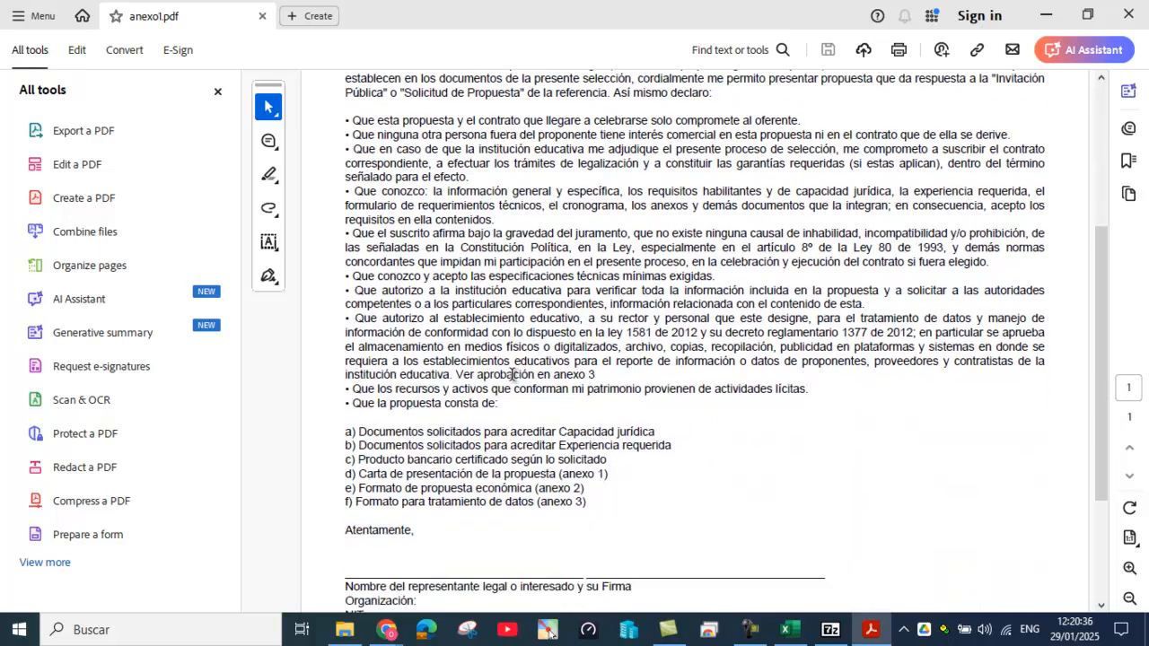
pyautogui.scroll(-4, 511, 375)
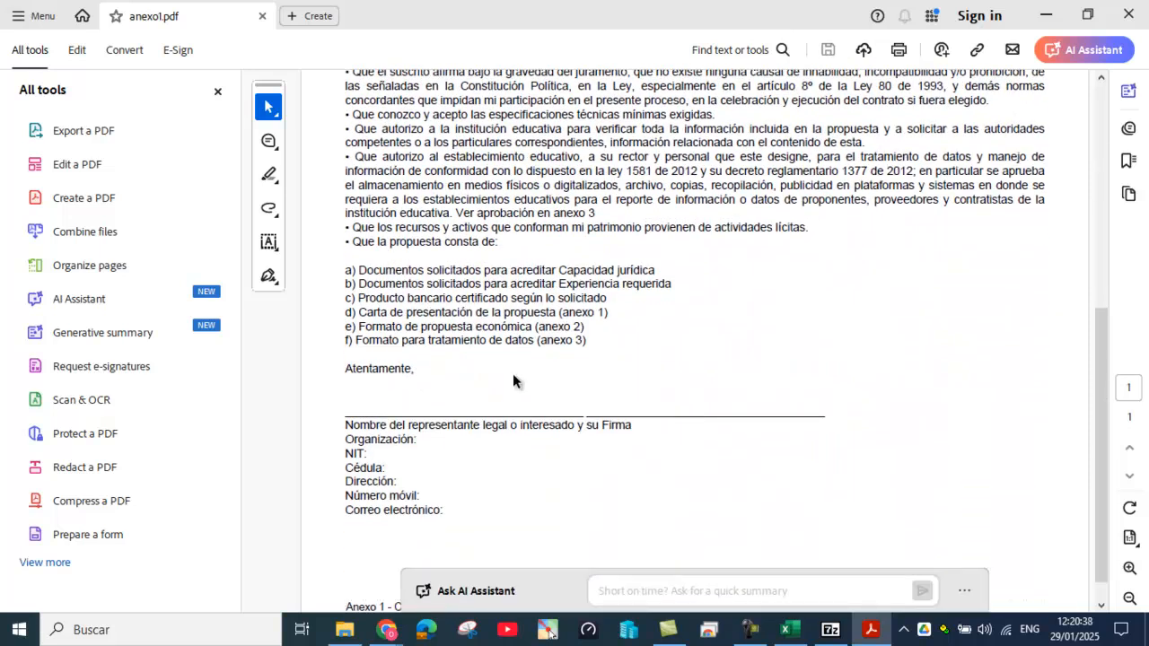
pyautogui.scroll(2, 512, 375)
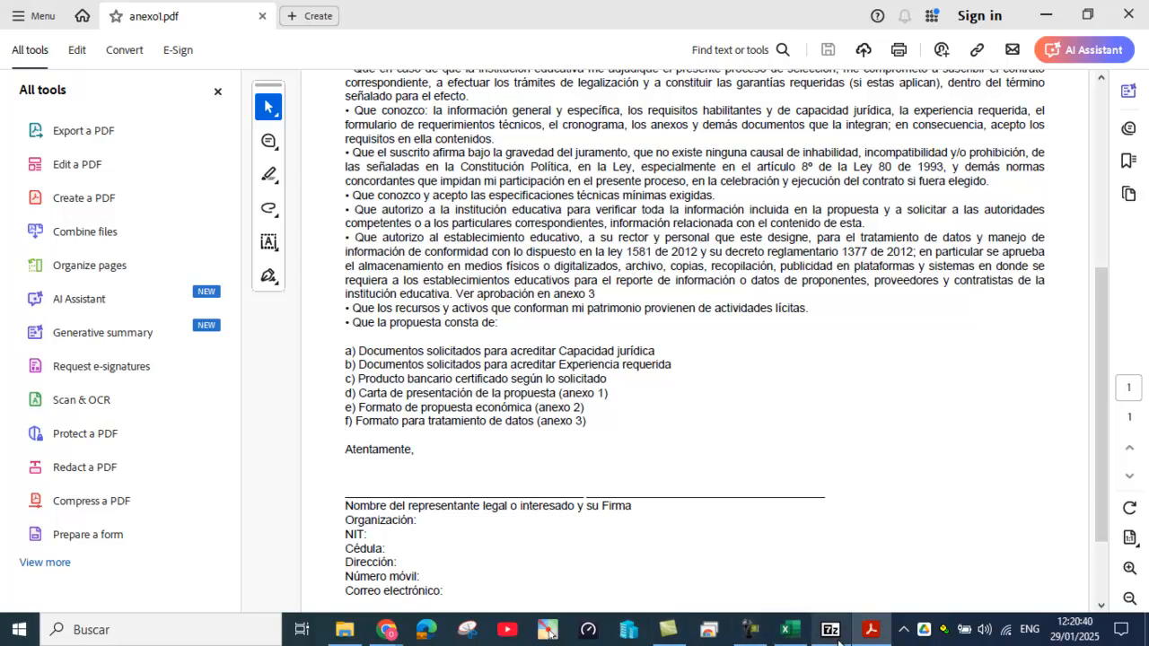
# Step: Try opening anexo2.pdf from 7-Zip, dismiss the file-not-found error, and bring 7-Zip forward
pyautogui.click(816, 568)
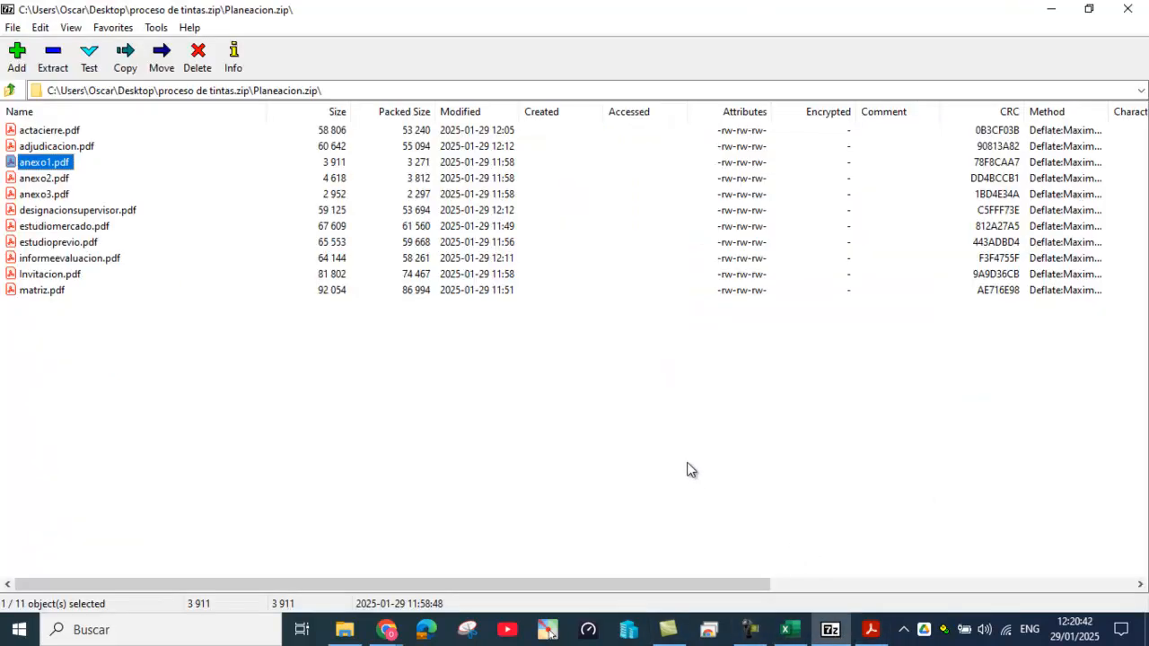
pyautogui.click(32, 183)
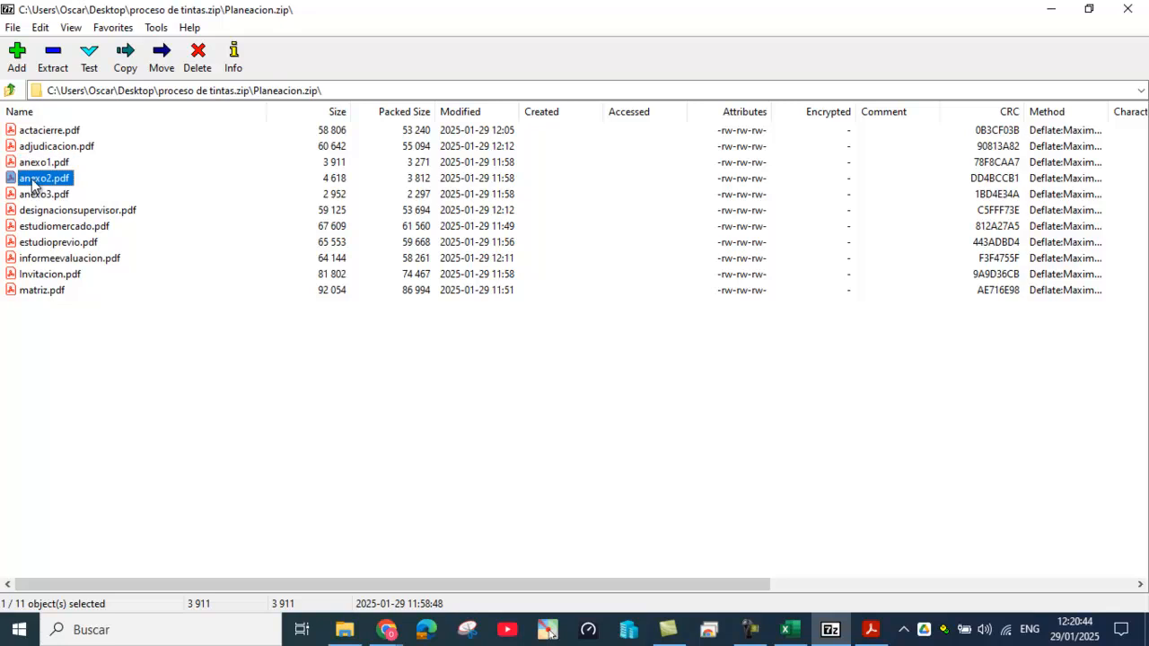
pyautogui.doubleClick(32, 182)
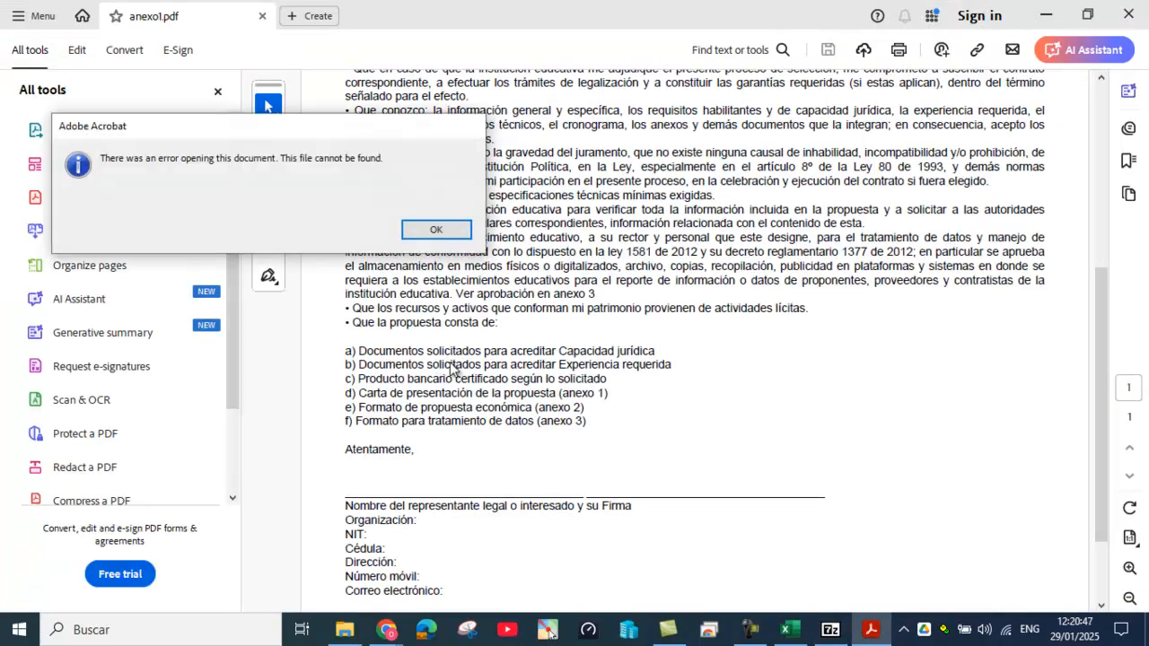
pyautogui.click(436, 229)
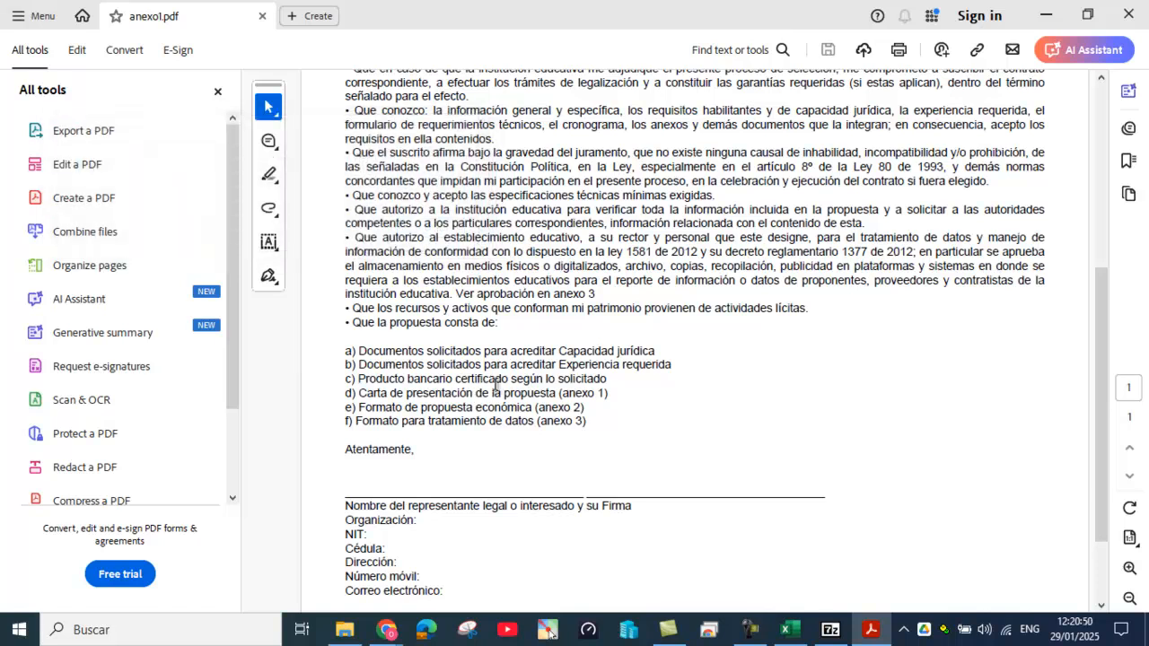
pyautogui.scroll(5, 620, 451)
pyautogui.scroll(2, 619, 449)
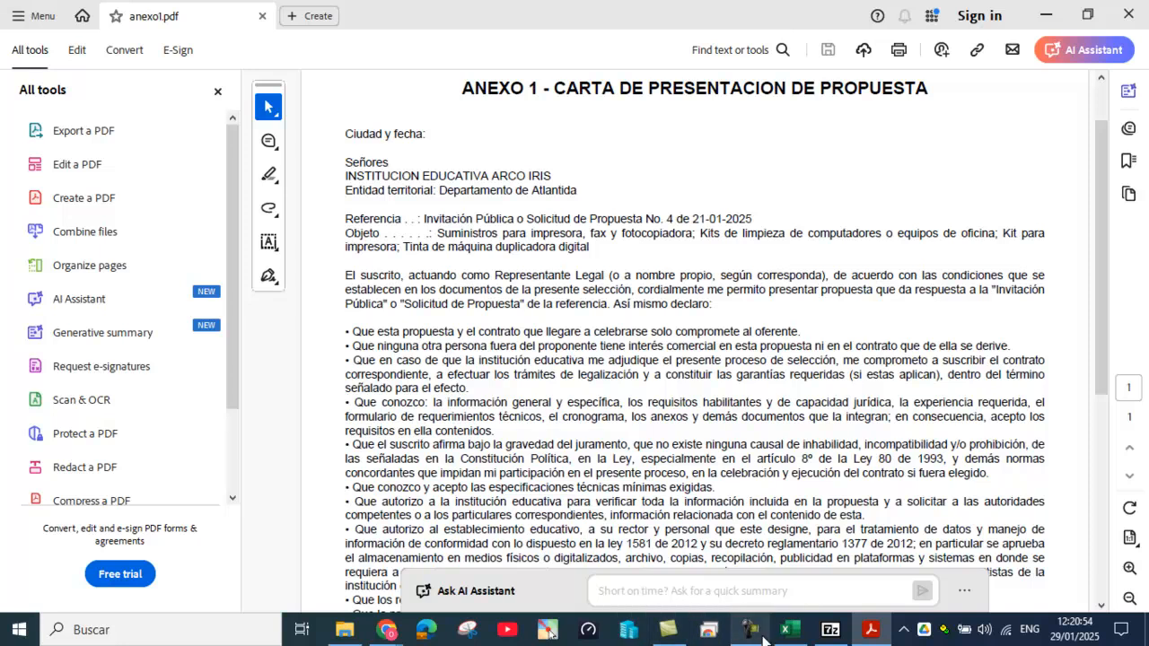
pyautogui.moveTo(827, 636)
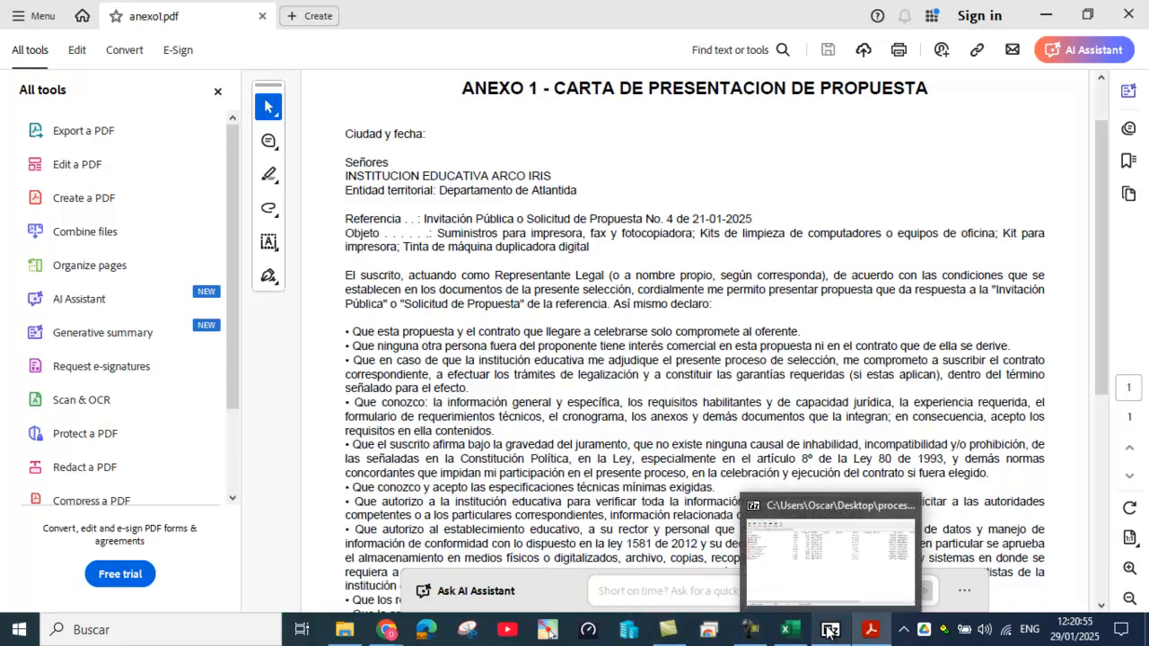
pyautogui.click(824, 560)
# Step: Open anexo2.pdf and select item descriptions in its economic proposal table
pyautogui.doubleClick(51, 178)
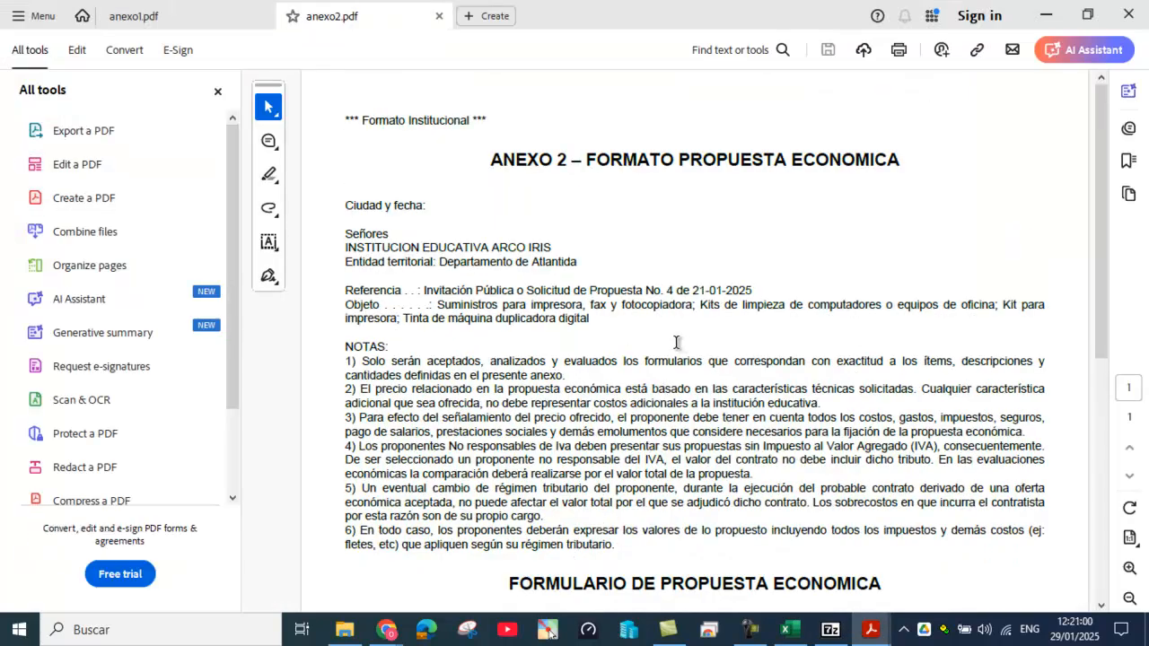
pyautogui.scroll(-1, 669, 343)
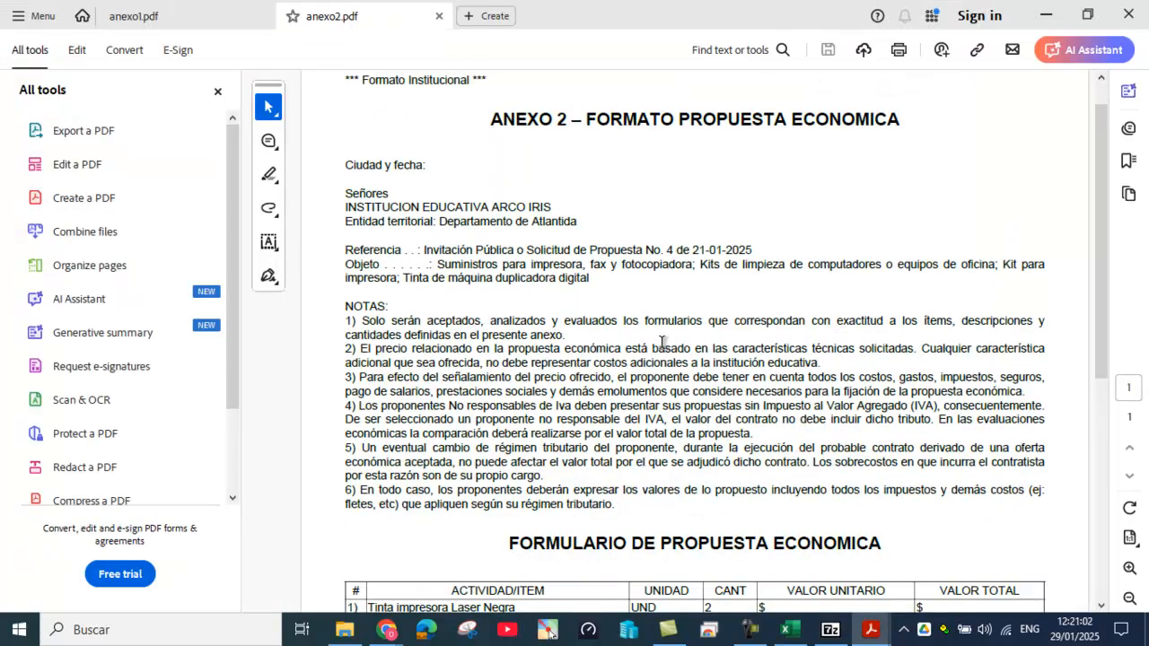
pyautogui.scroll(-3, 661, 343)
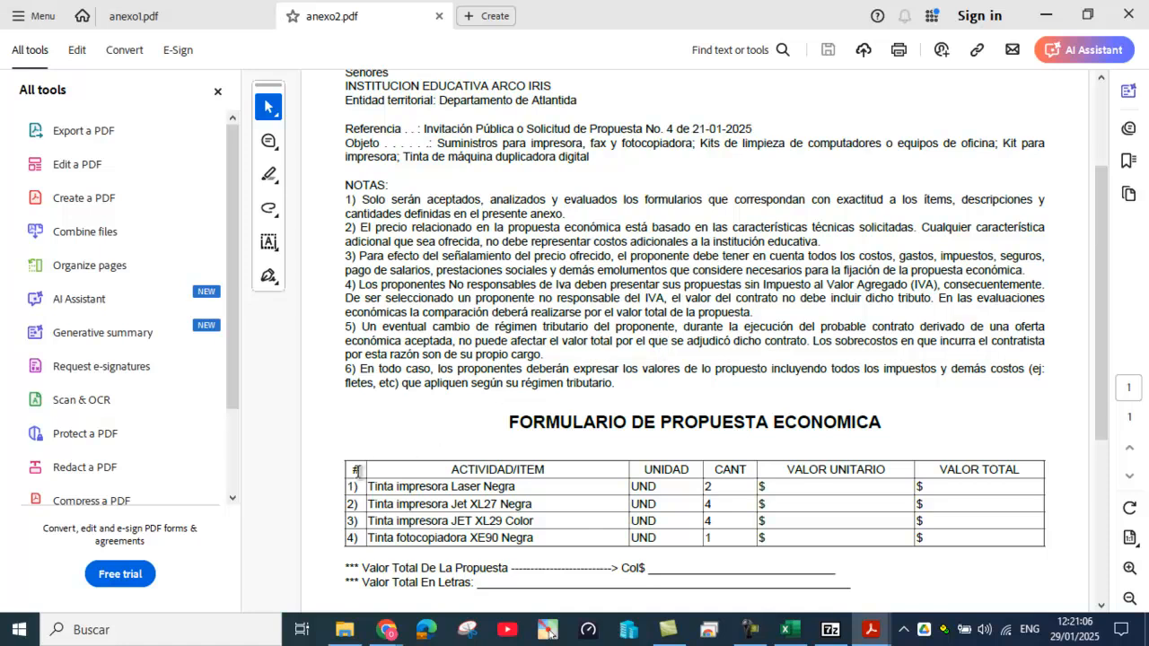
pyautogui.moveTo(367, 487); pyautogui.dragTo(546, 539)
pyautogui.click(458, 501)
pyautogui.moveTo(533, 504); pyautogui.dragTo(538, 524)
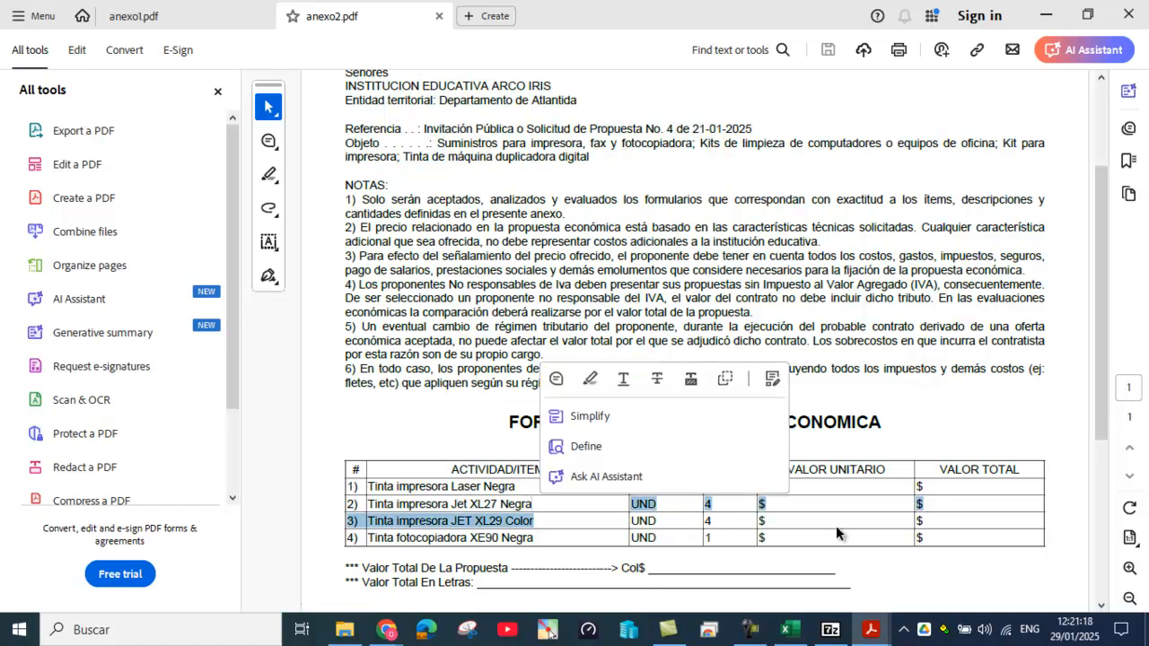
pyautogui.click(820, 493)
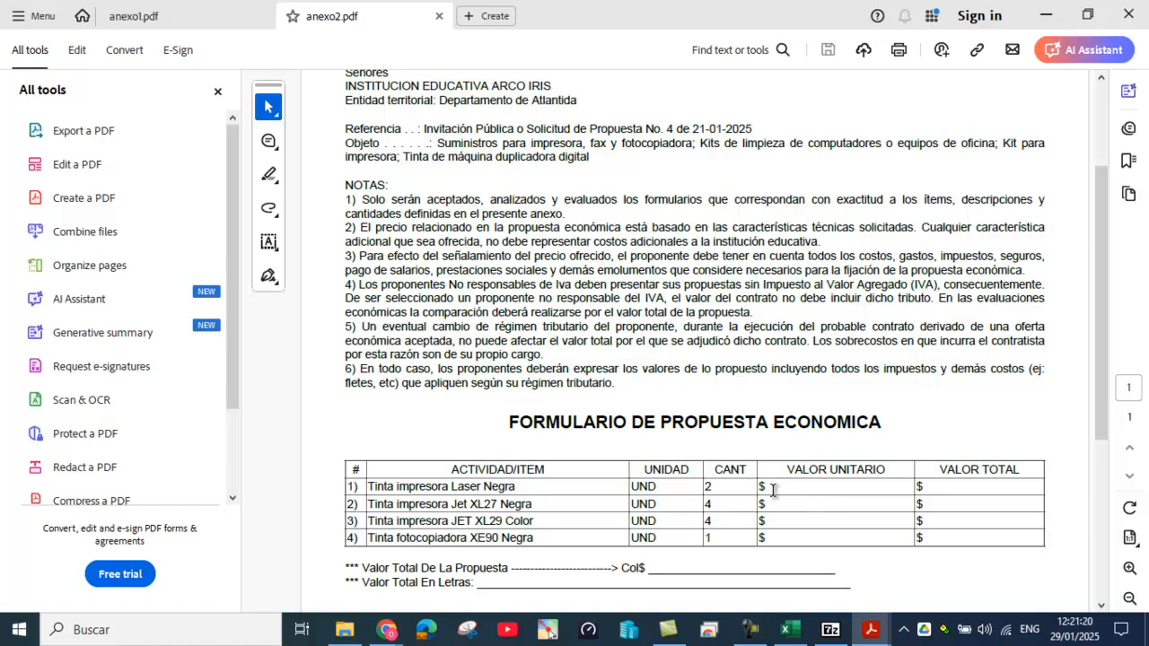
# Step: Select the VALOR TOTAL price columns, scroll the form, and return to Planeacion.zip in 7-Zip
pyautogui.click(949, 490)
pyautogui.moveTo(783, 471); pyautogui.dragTo(989, 539)
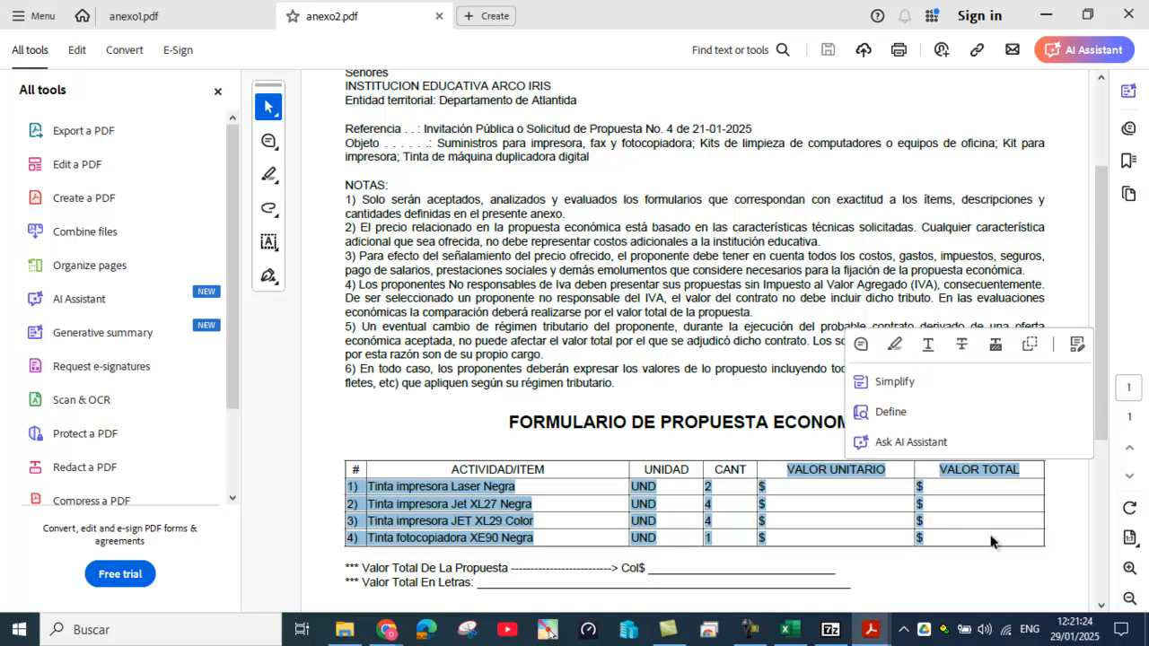
pyautogui.click(986, 536)
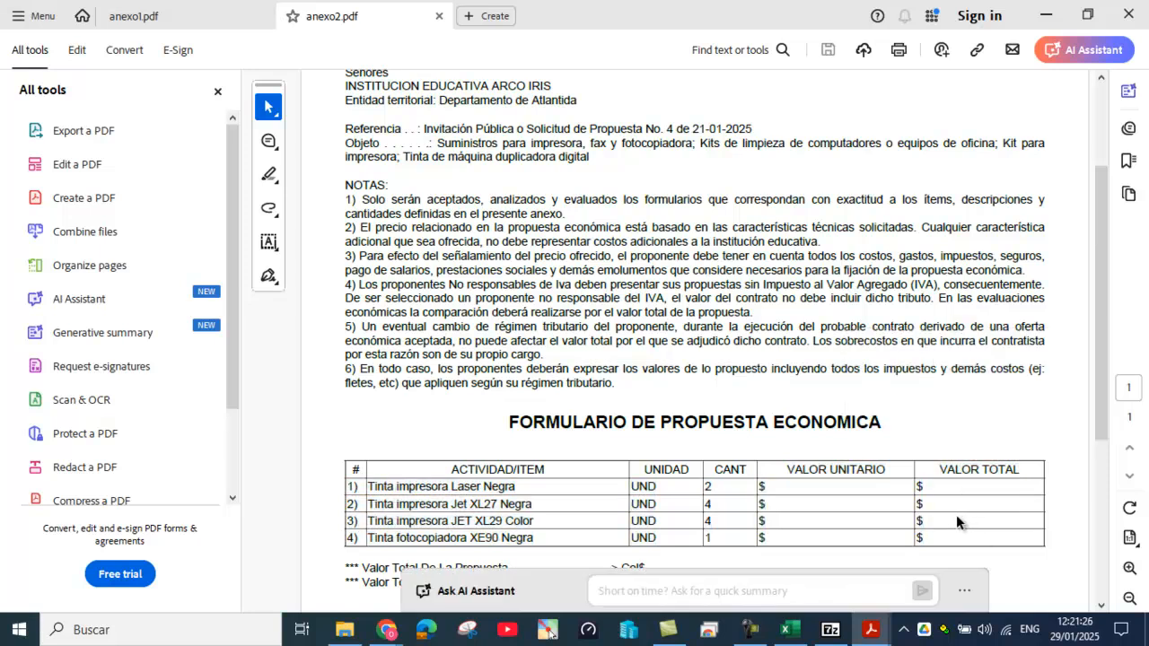
pyautogui.scroll(-3, 862, 490)
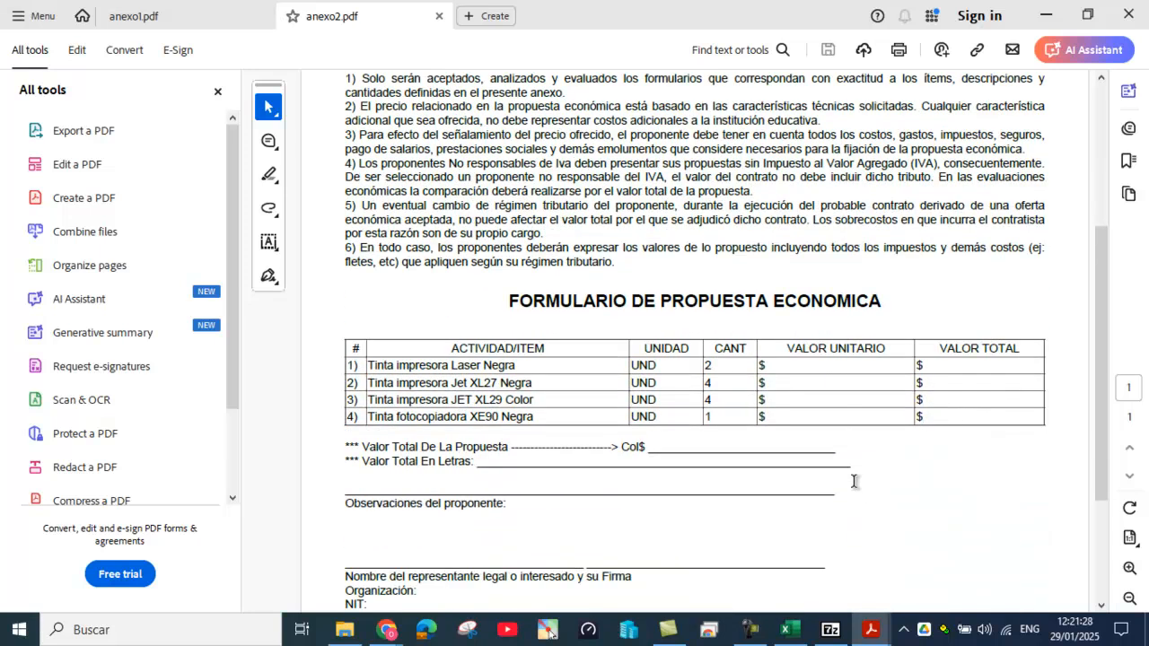
pyautogui.scroll(6, 854, 478)
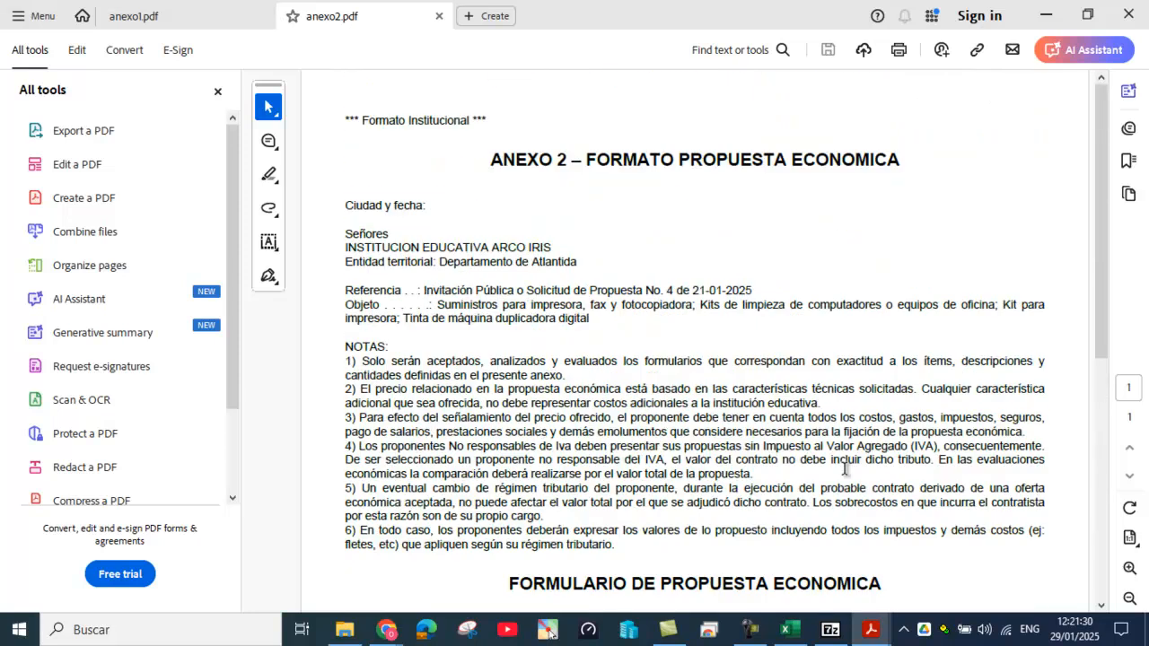
pyautogui.moveTo(360, 120); pyautogui.dragTo(471, 122)
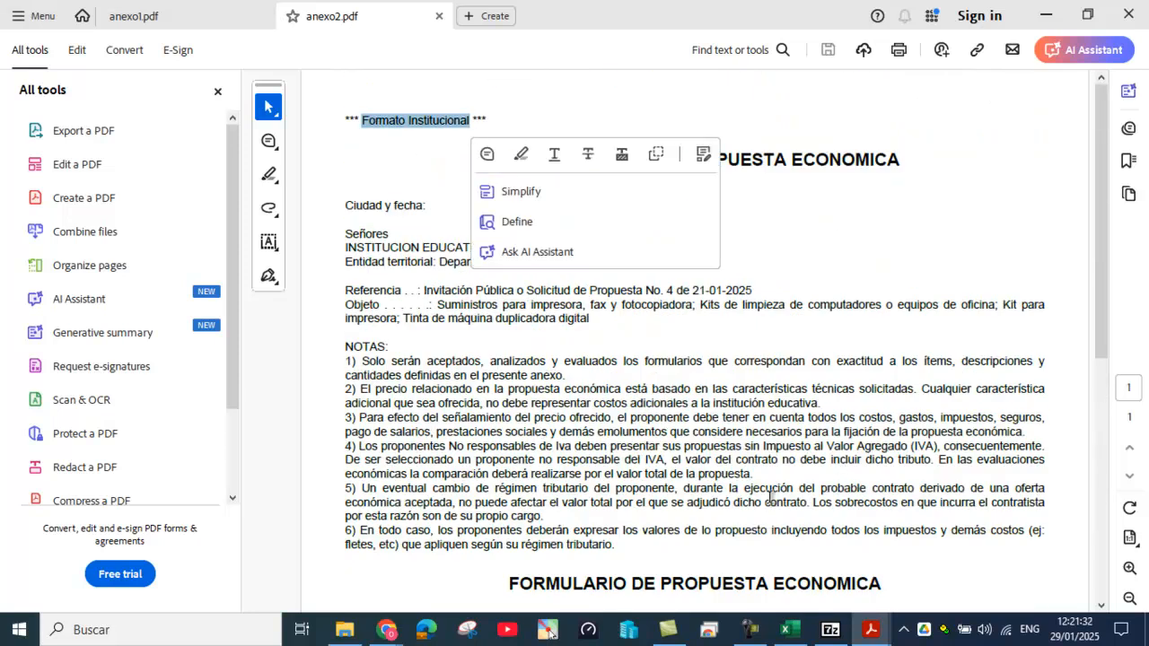
pyautogui.scroll(-5, 764, 495)
pyautogui.scroll(-3, 764, 494)
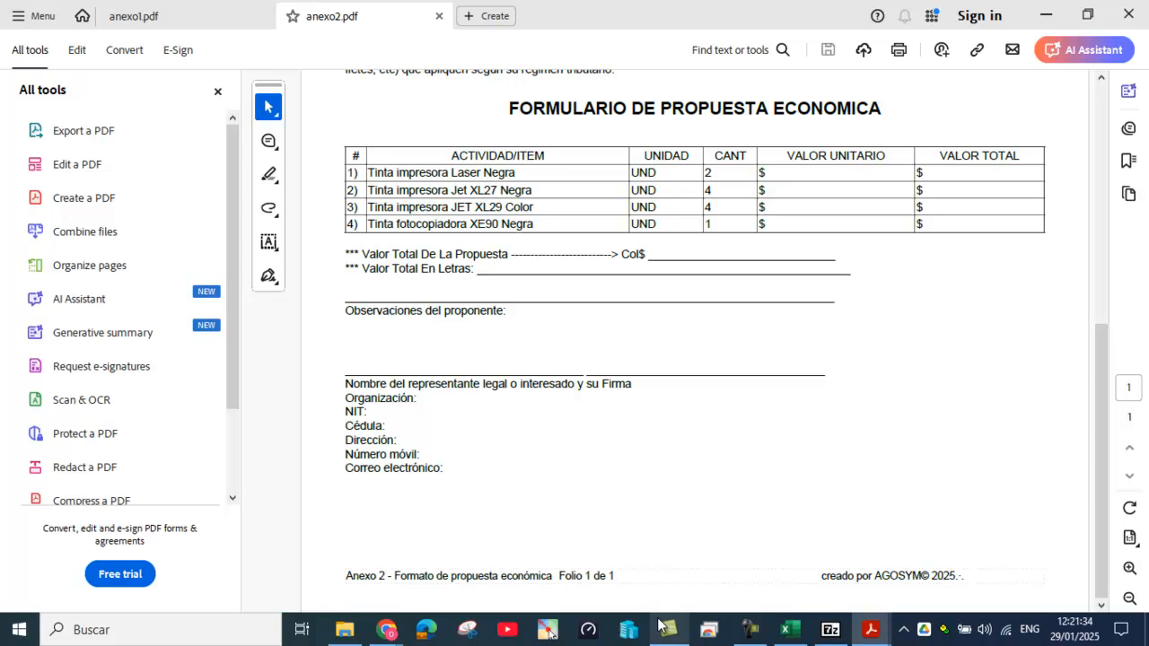
pyautogui.click(828, 628)
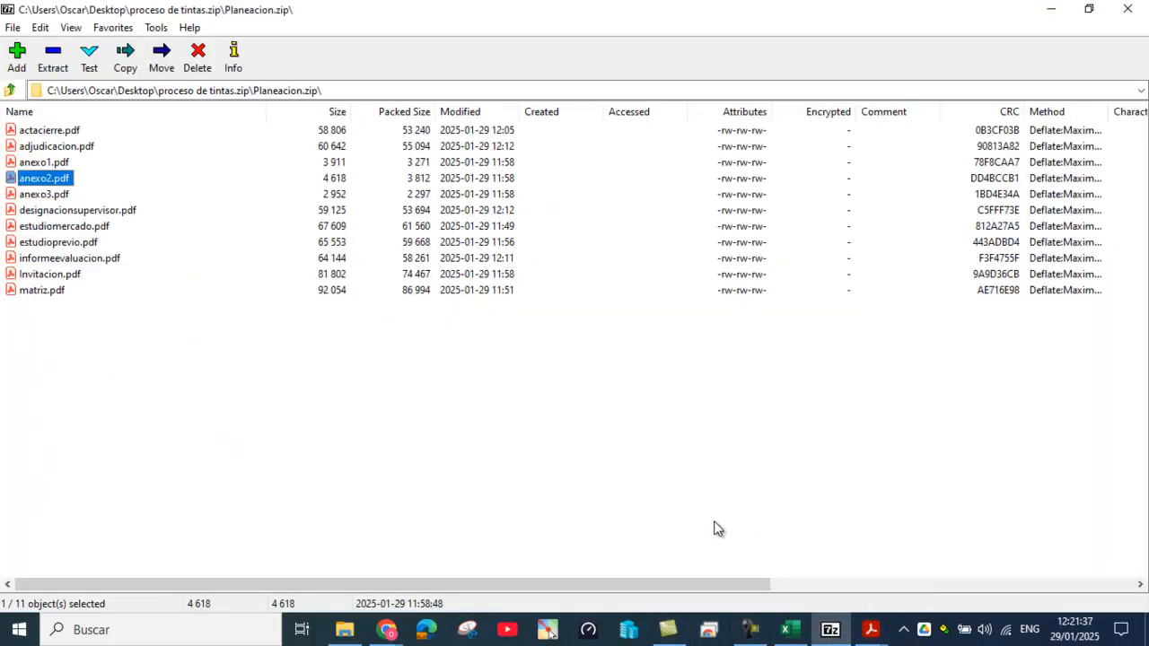
# Step: Open anexo3.pdf, scroll its data-treatment authorization form, and switch back to Nubex in Chrome
pyautogui.doubleClick(51, 196)
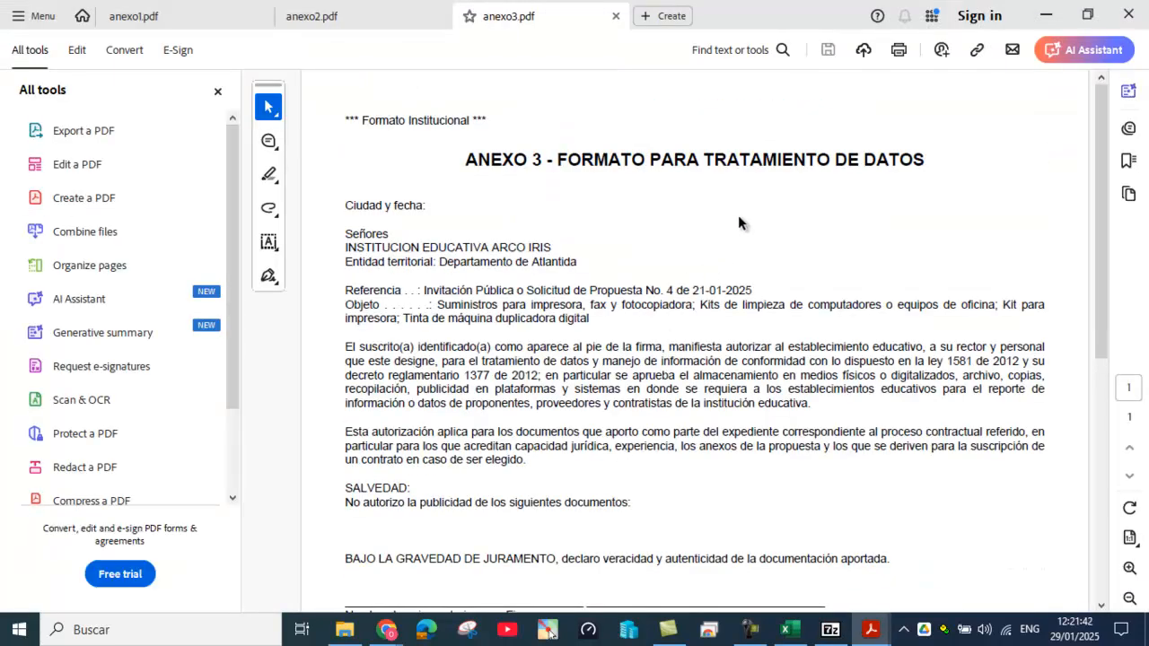
pyautogui.scroll(-2, 493, 343)
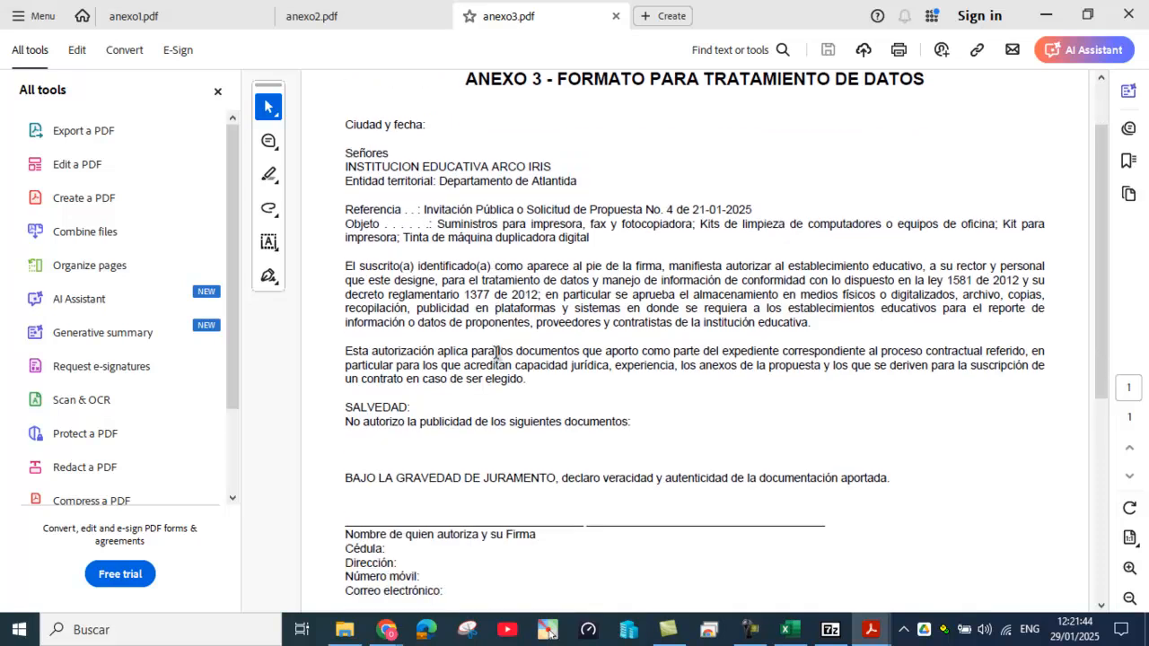
pyautogui.scroll(-1, 496, 354)
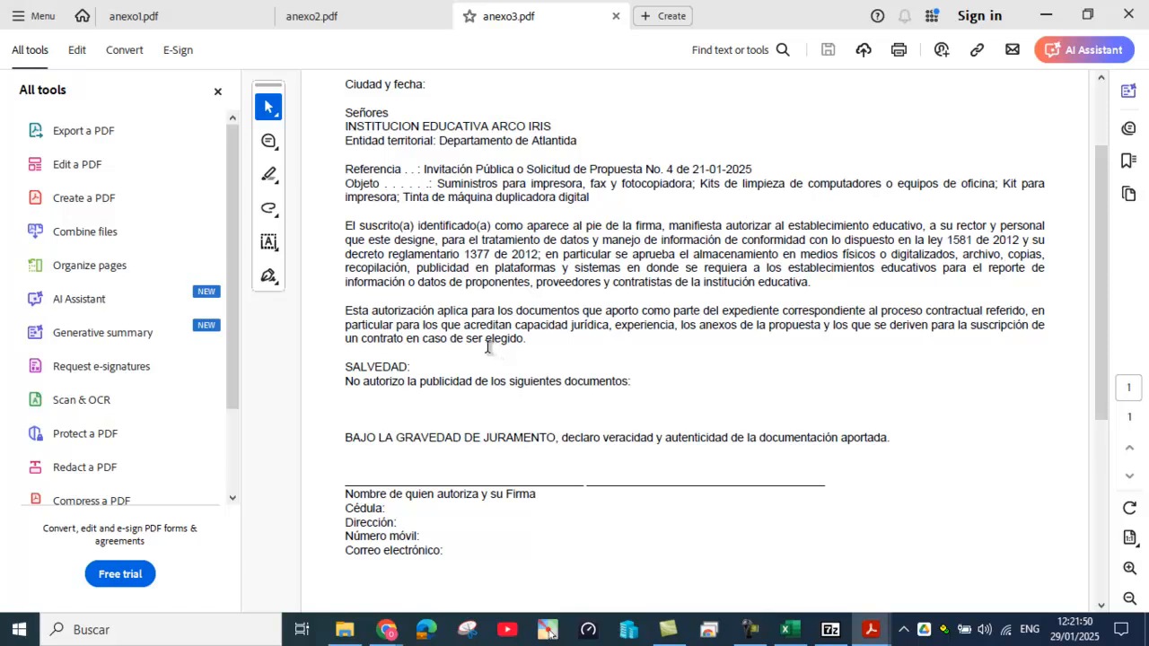
pyautogui.scroll(-2, 493, 349)
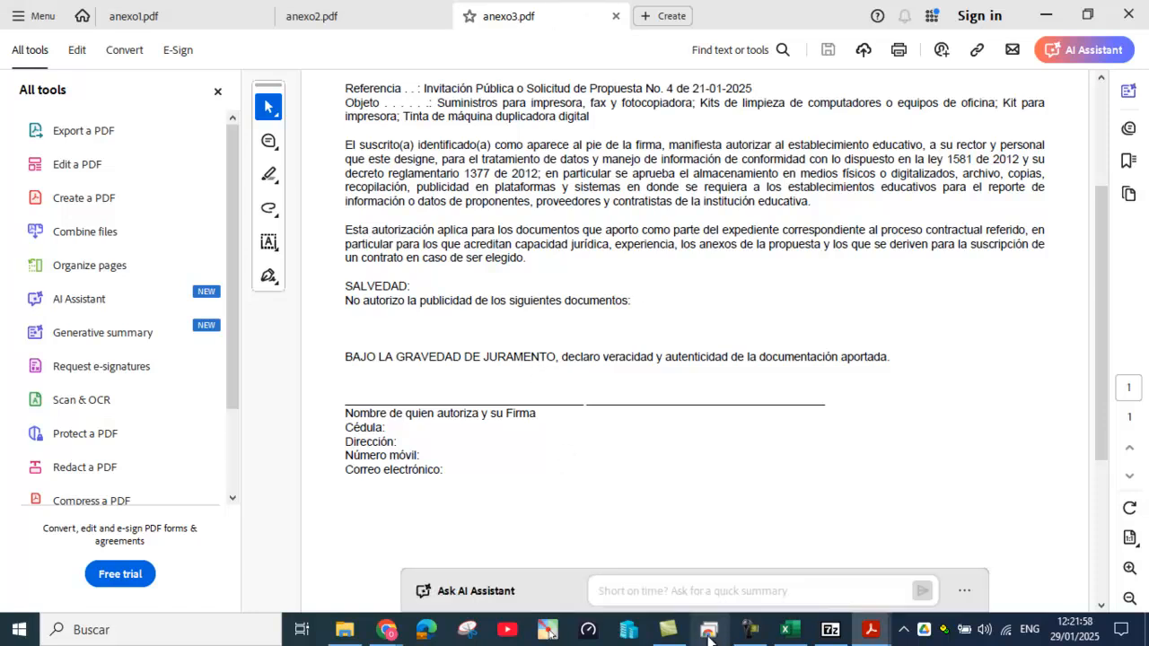
pyautogui.moveTo(384, 631)
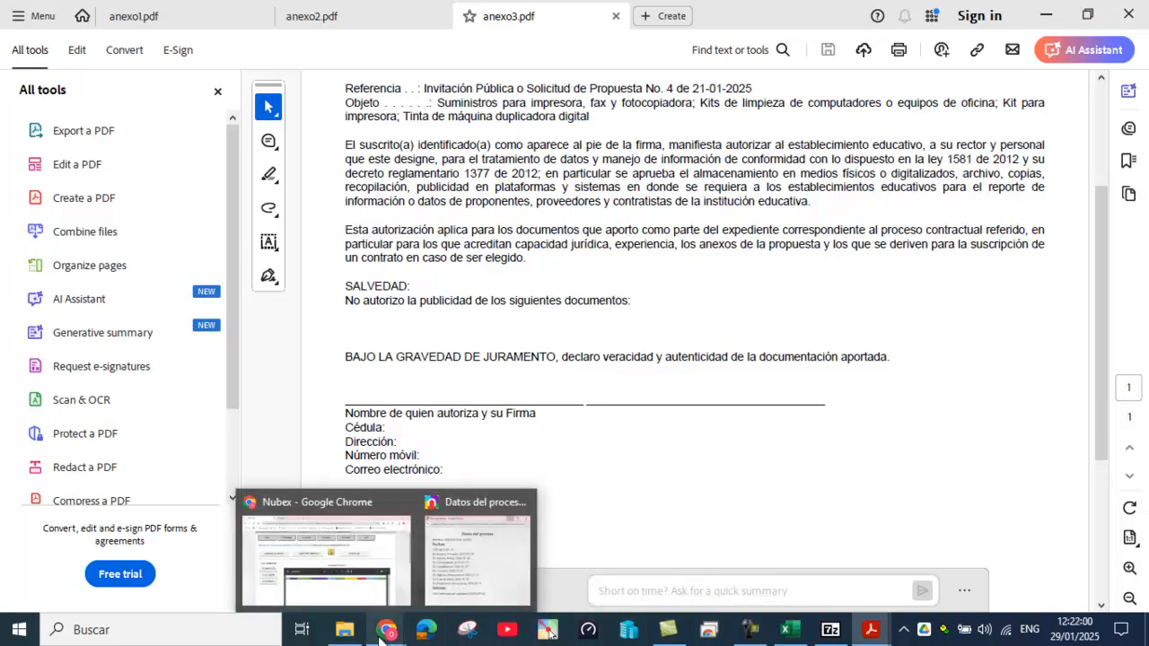
pyautogui.click(366, 580)
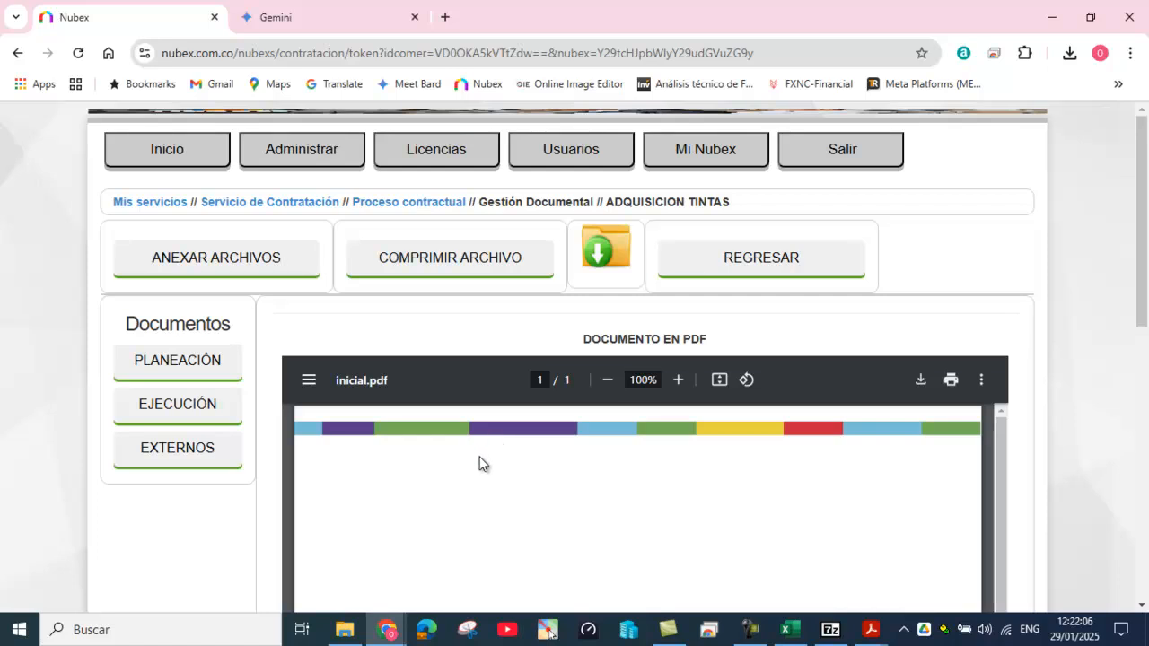
# Step: Go via Proceso contractual and Mis servicios into Contratacion, accept terms, and open Seguimiento Procesos
pyautogui.click(437, 205)
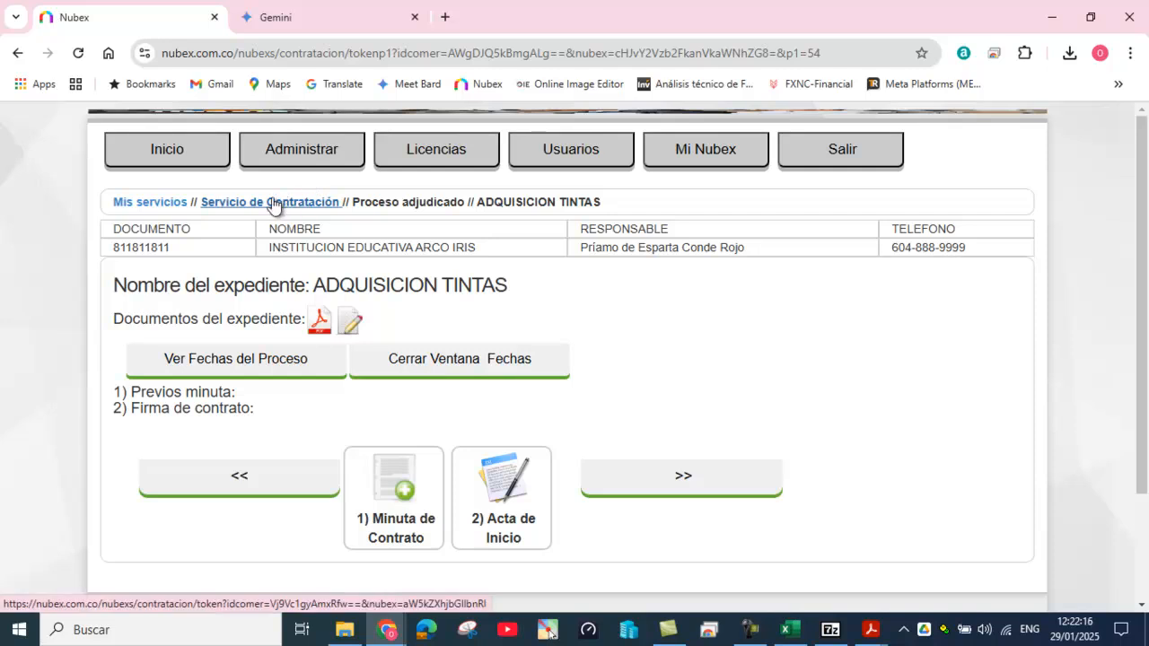
pyautogui.click(166, 205)
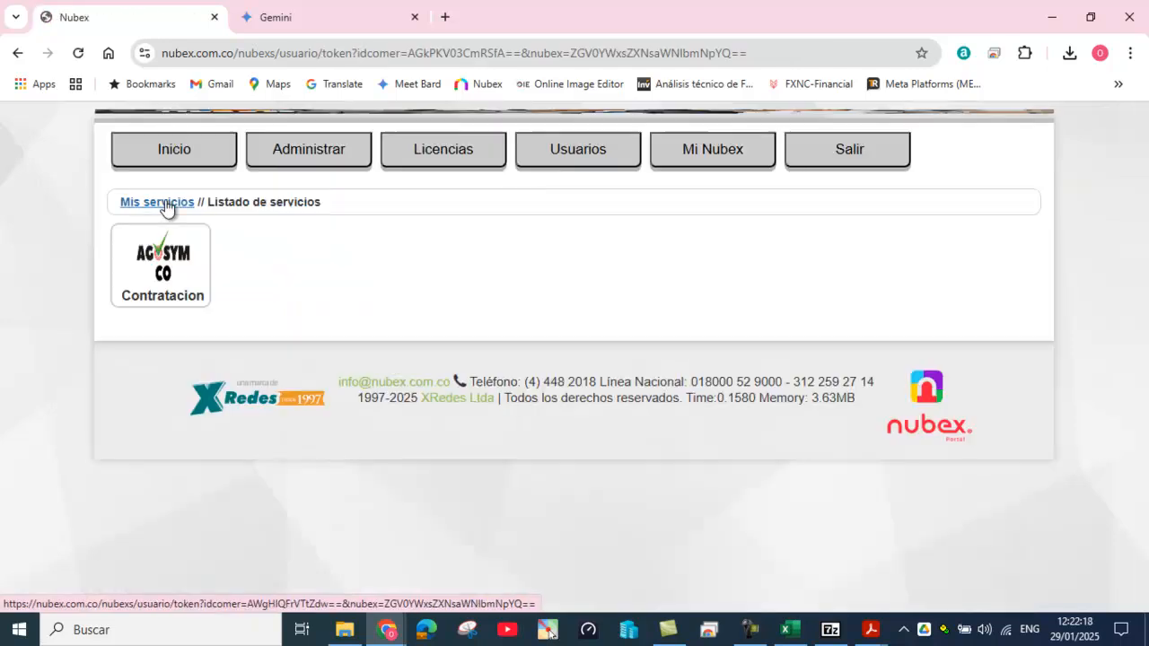
pyautogui.click(165, 255)
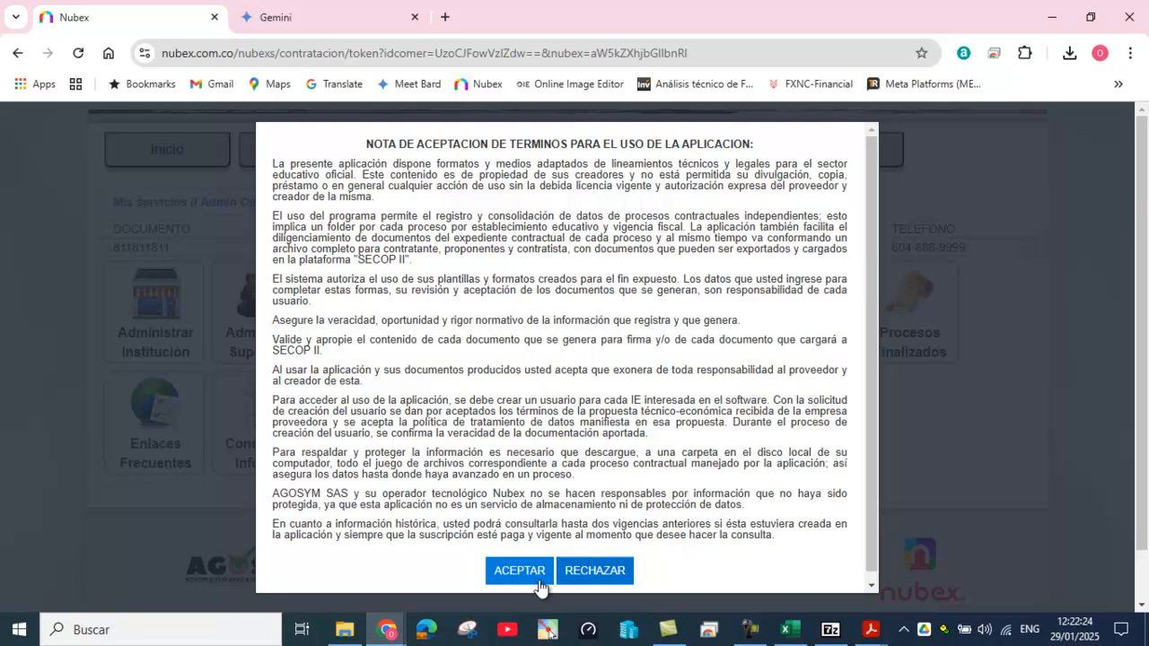
pyautogui.click(515, 570)
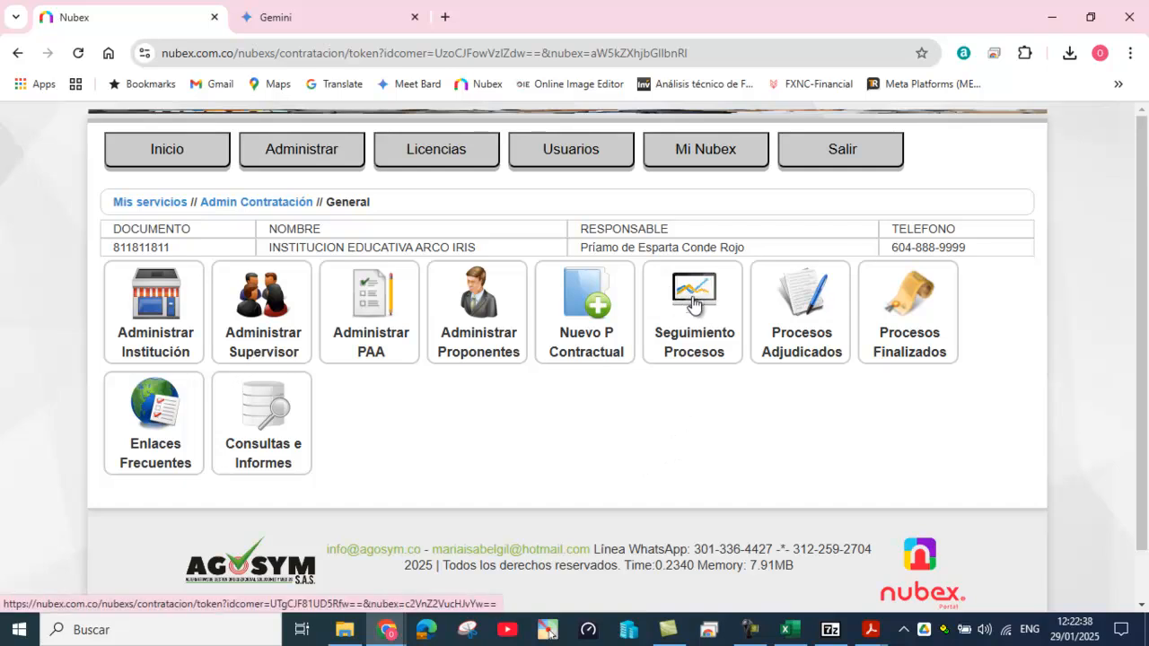
pyautogui.click(794, 292)
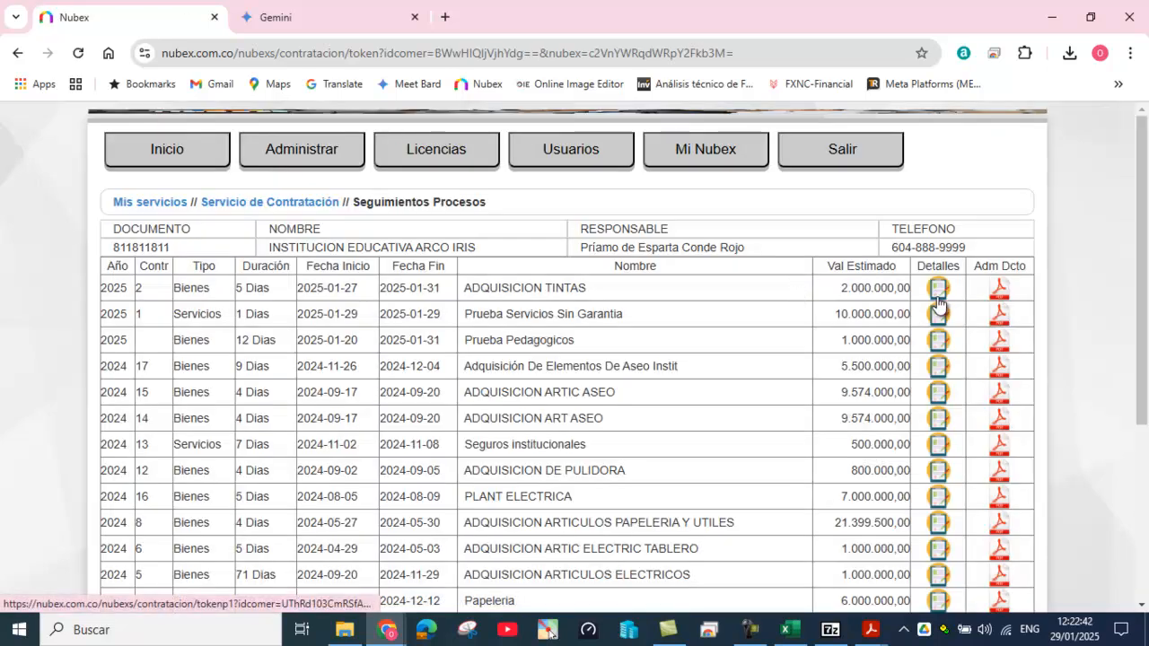
pyautogui.click(314, 203)
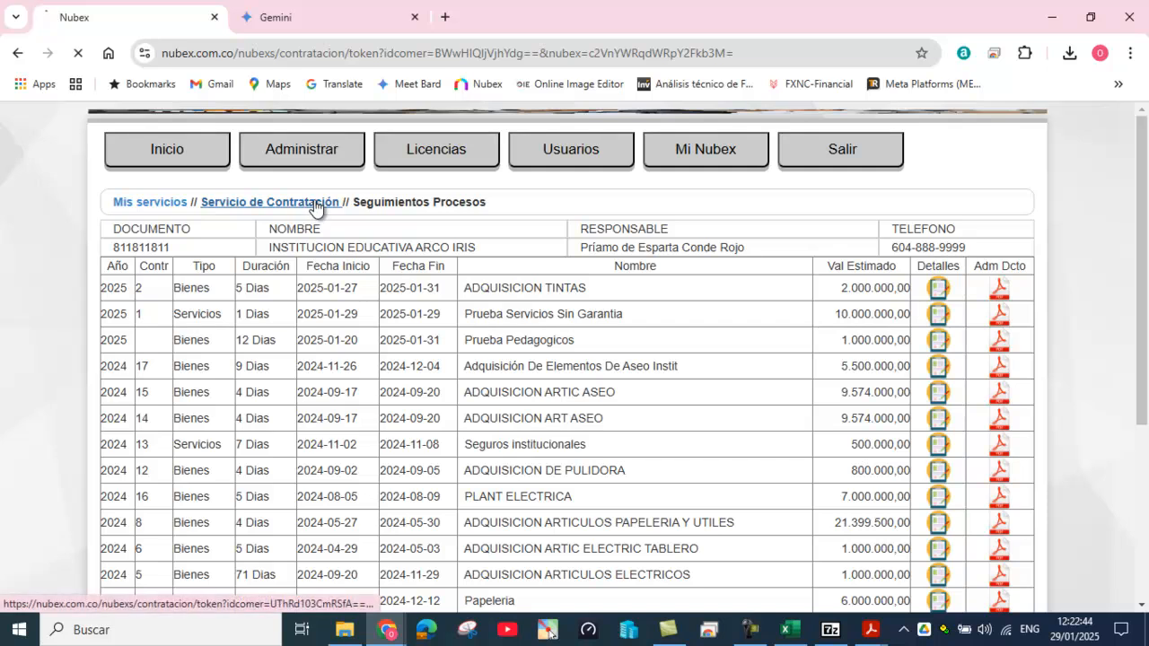